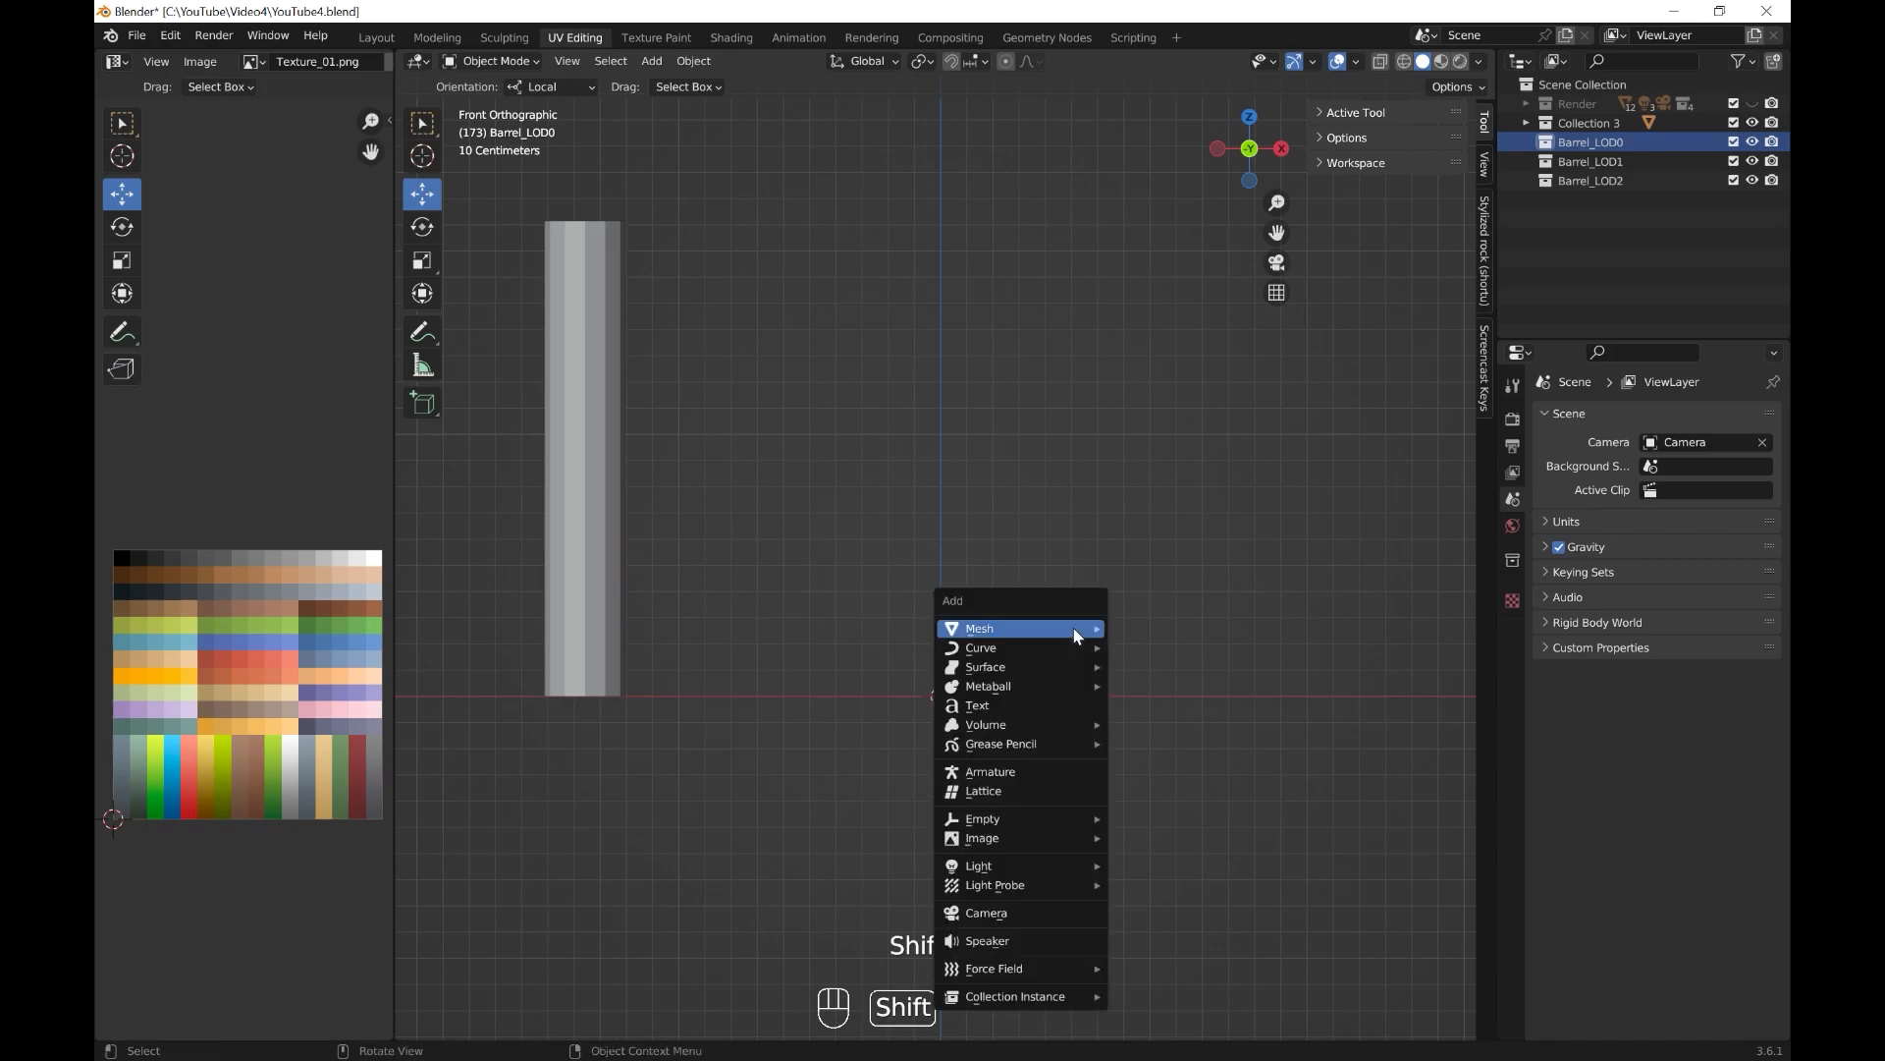
Add a cube mesh and set its Z location to 1 m.
click(1141, 644)
click(1484, 126)
click(1381, 204)
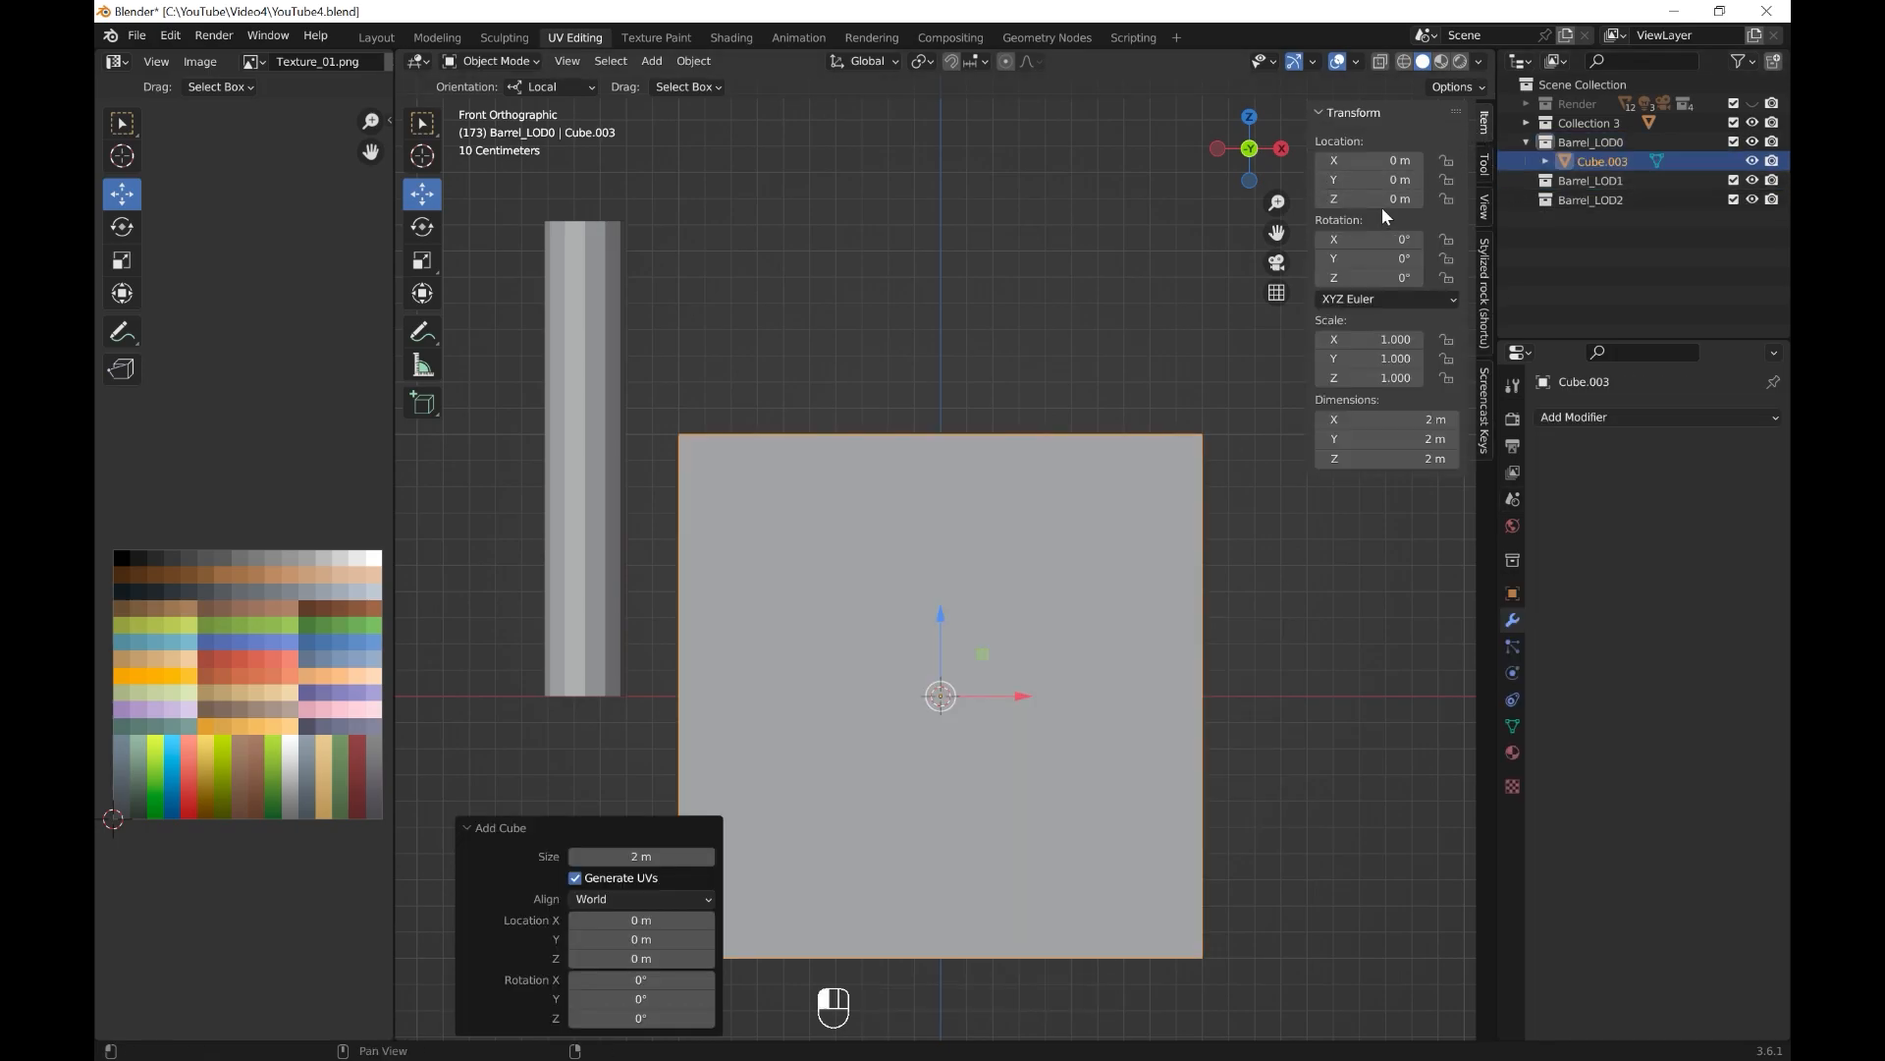
text(1)
key(Return)
Set the cube's origin to the 3D cursor at the centre of its base.
click(707, 63)
mouse_move(785, 101)
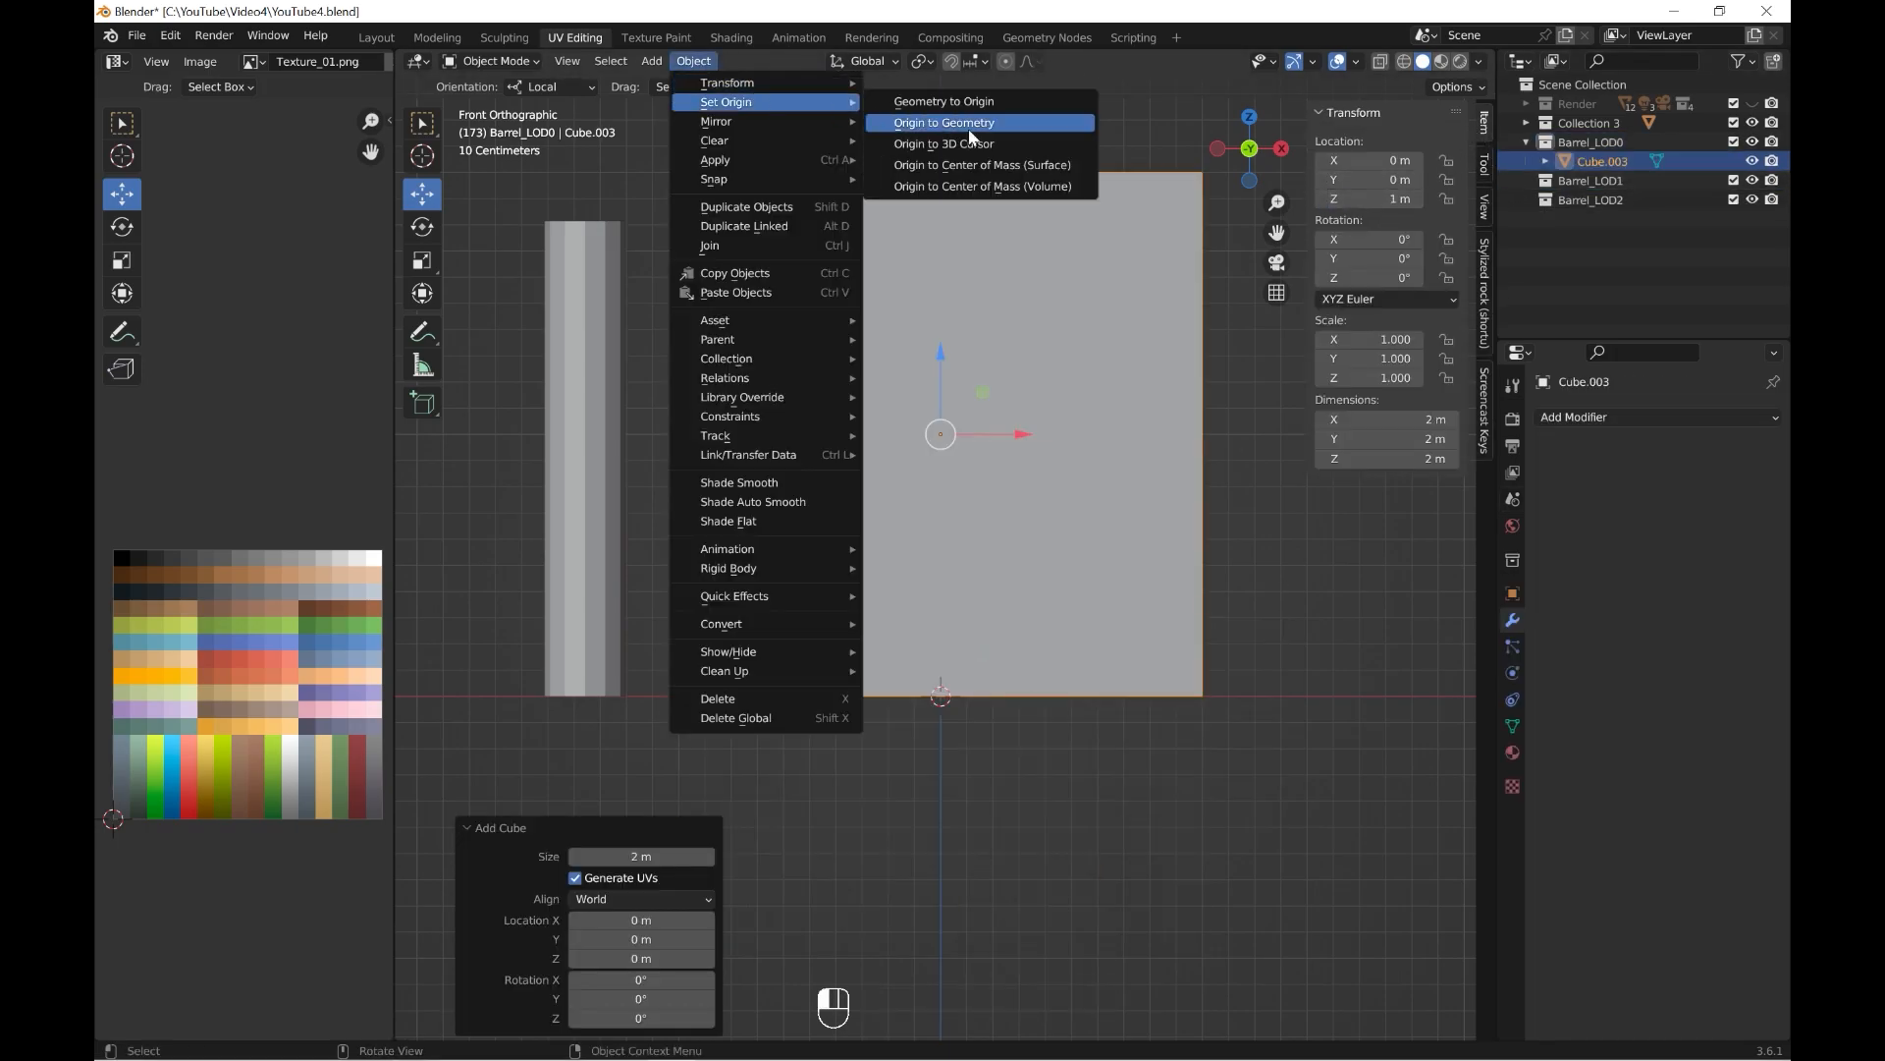
click(982, 121)
Scale the cube down and set its dimensions to 0.1 m in X, 0.05 m in Y and 1 m in Z.
key(s)
click(1020, 717)
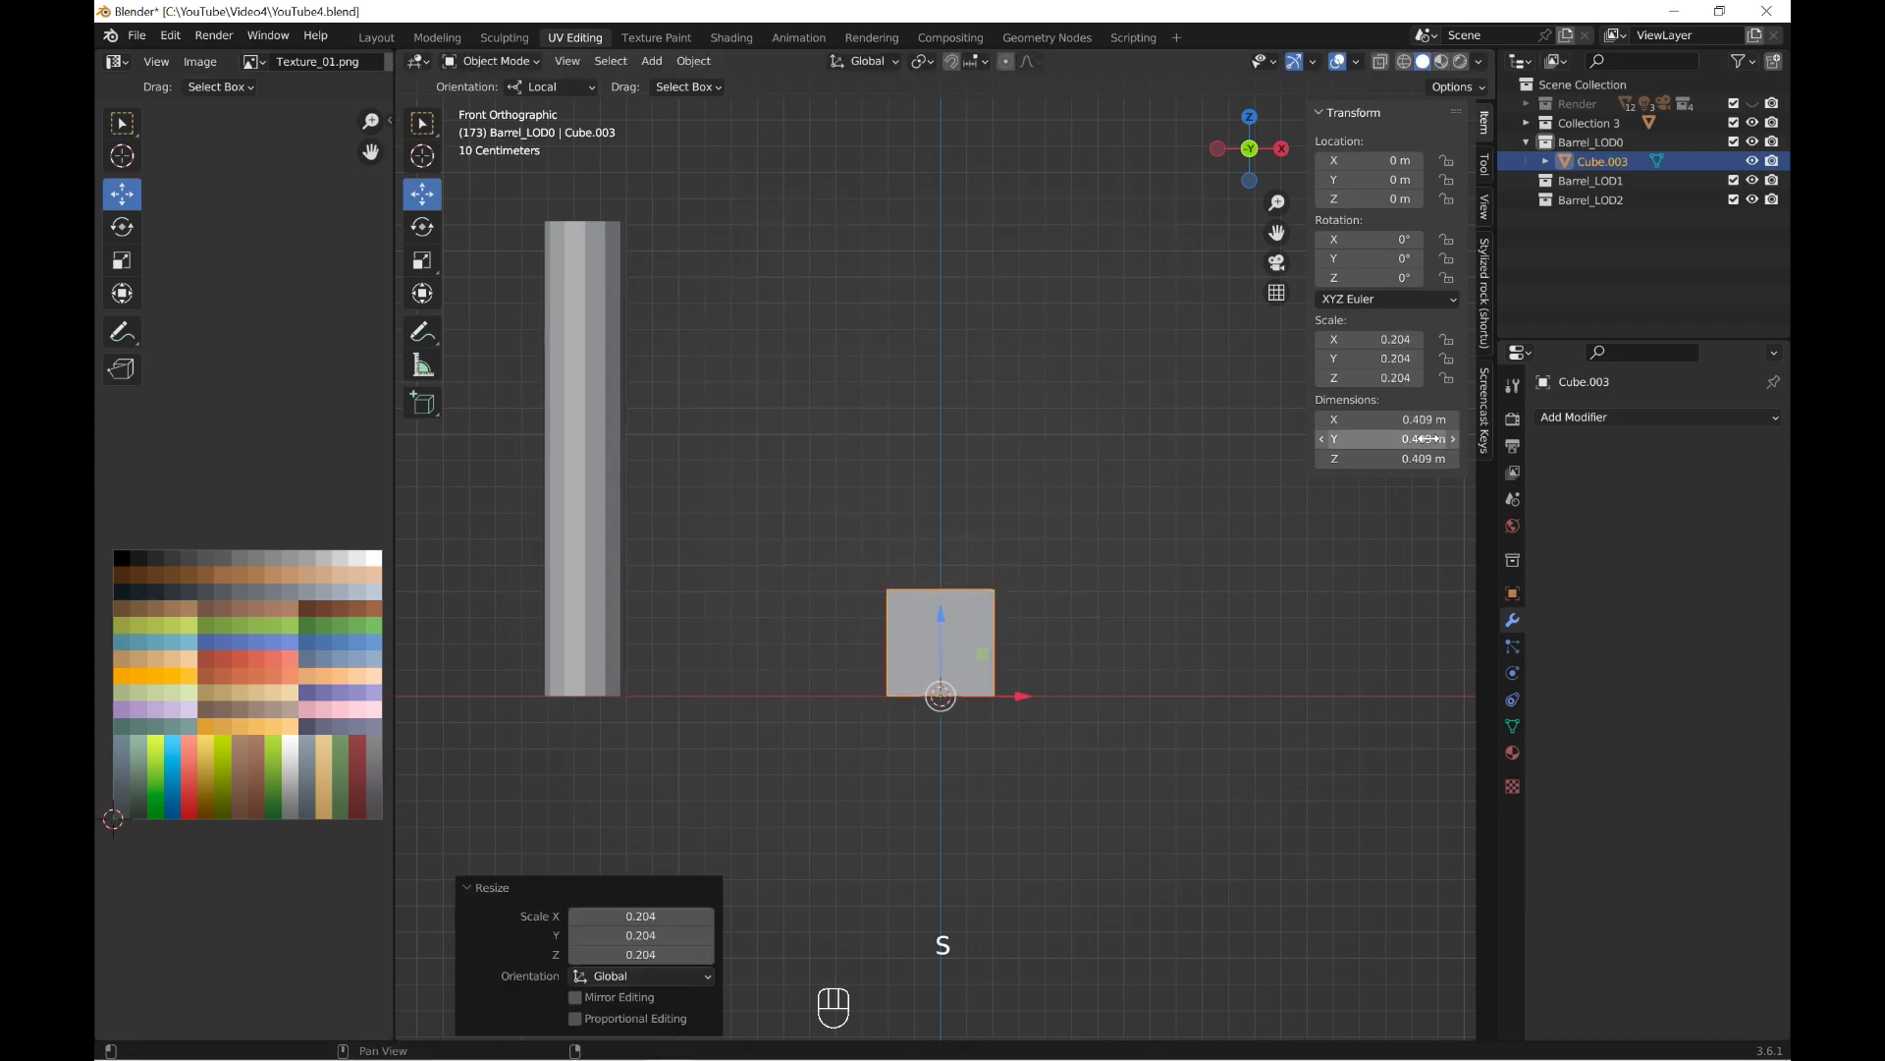
text(1)
key(Return)
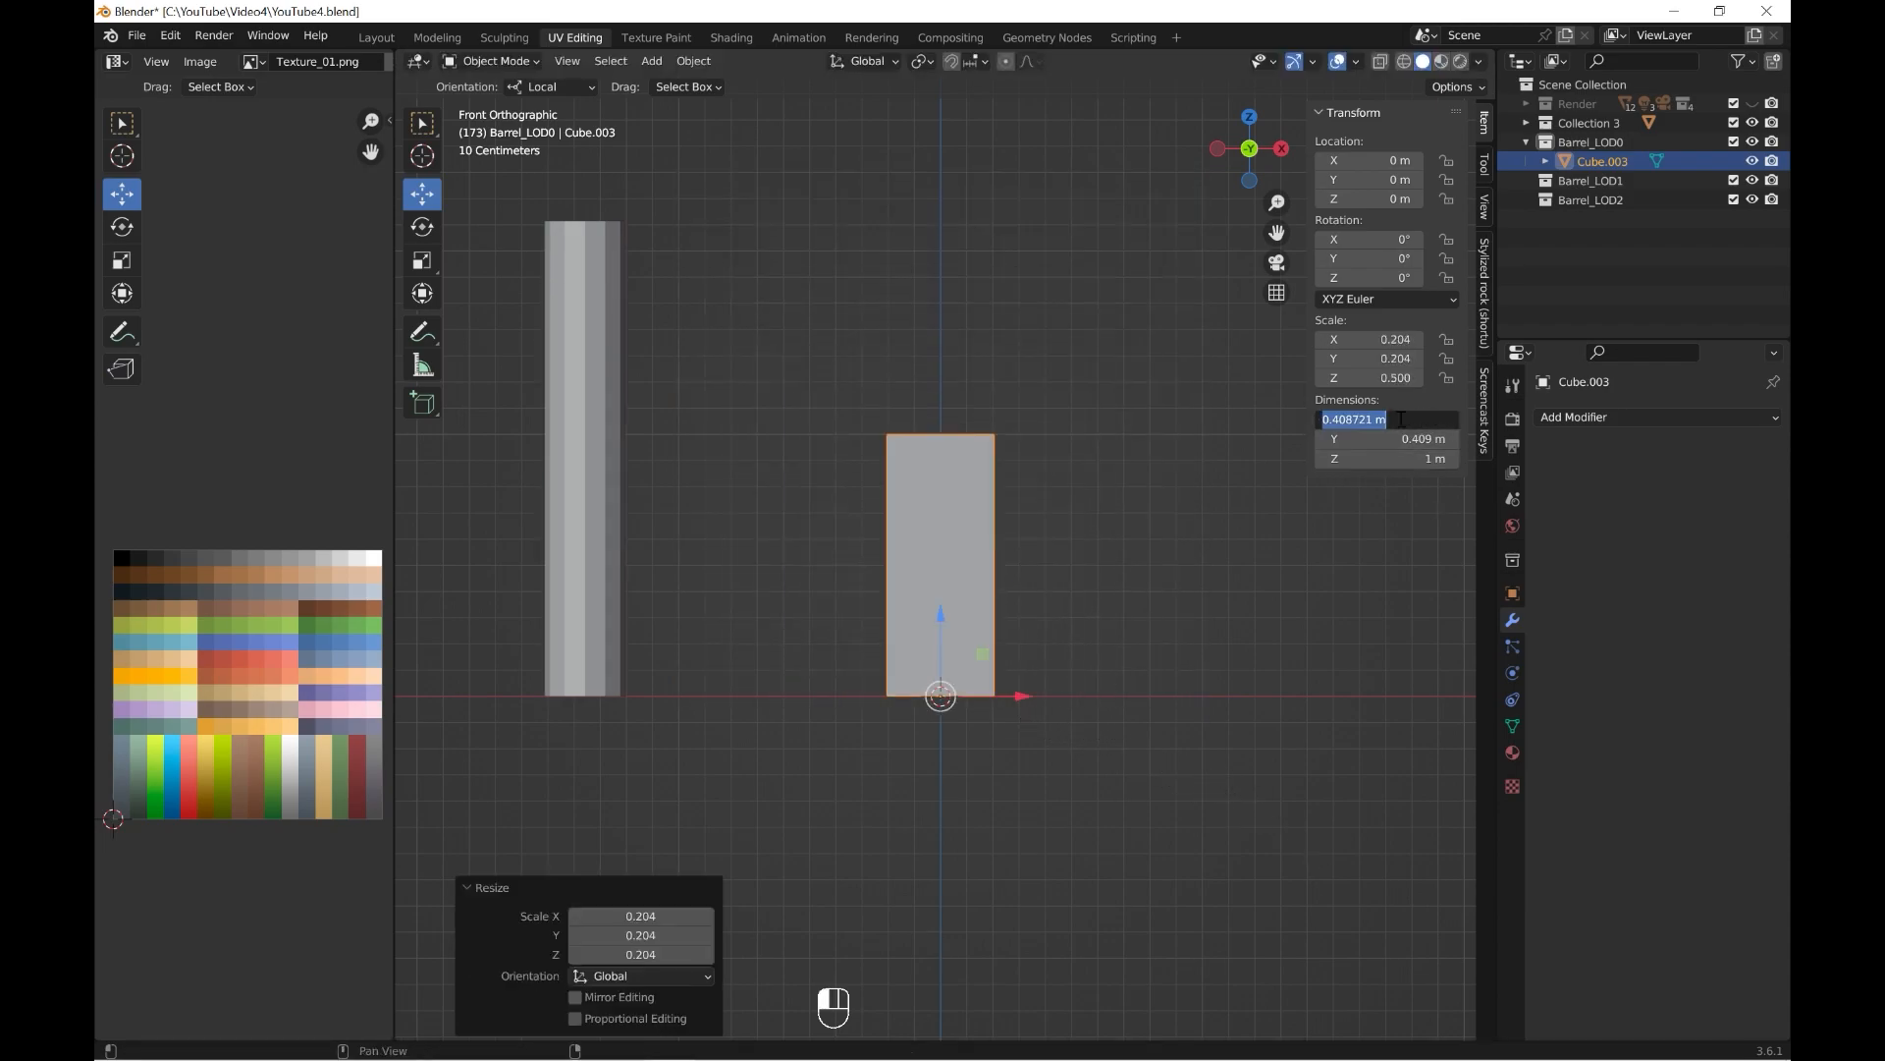
click(1401, 419)
text(0.1)
key(Return)
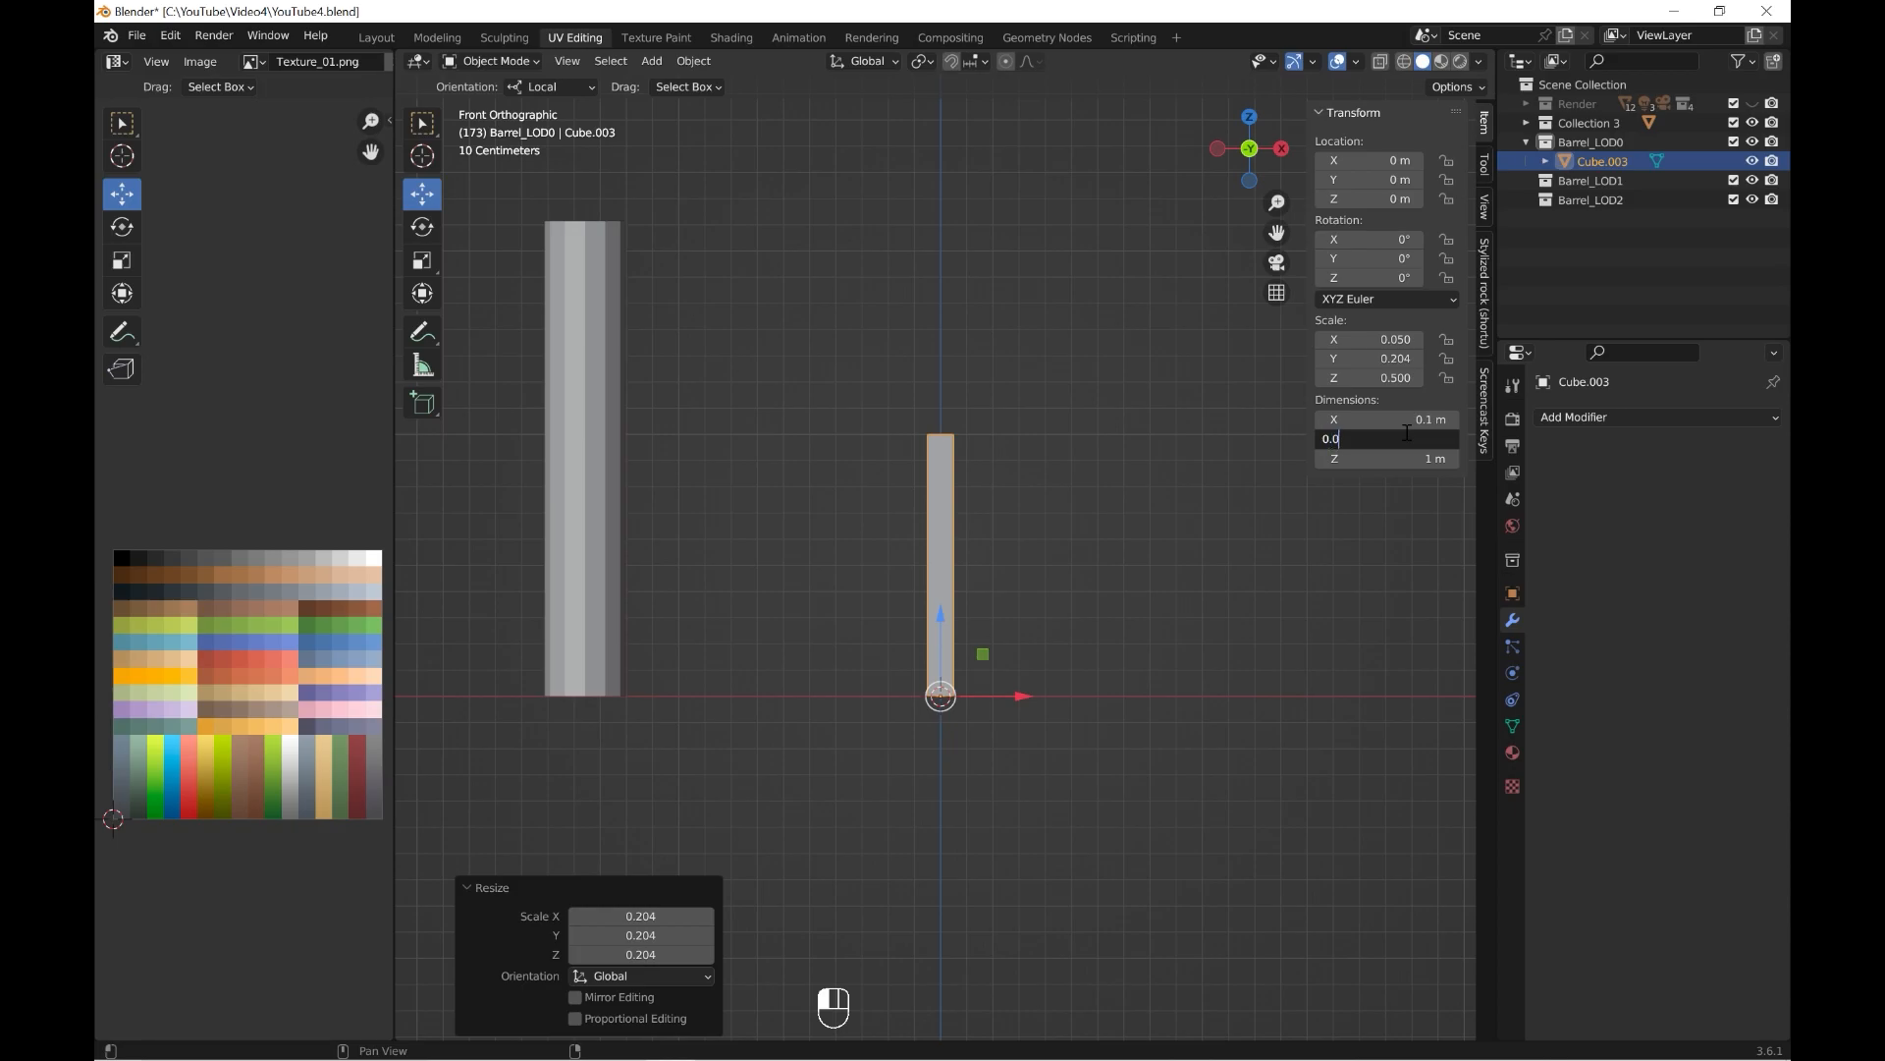
Widen the plank along X to about 0.155 m in top view.
key(KP_7)
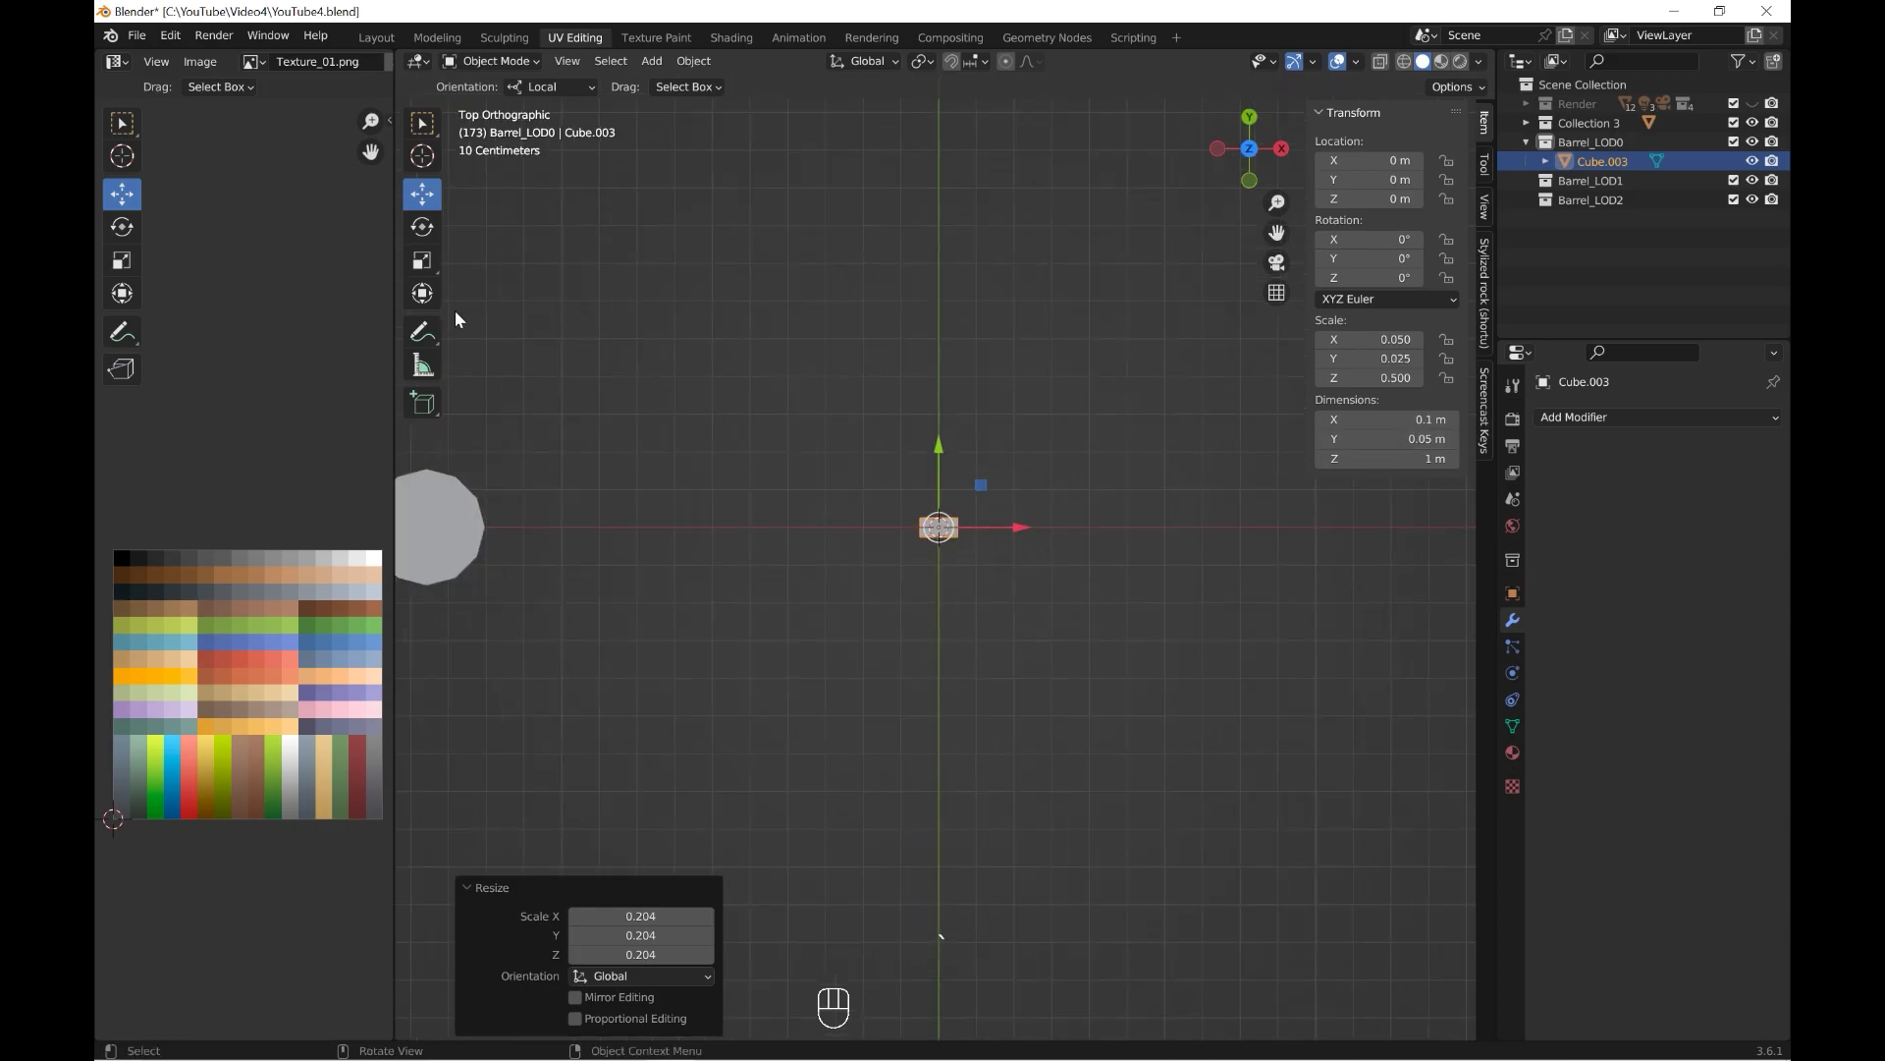
drag(1017, 527, 1027, 527)
middle_drag(1068, 530, 1156, 469)
click(429, 201)
scroll(943, 555, up, 3)
middle_drag(944, 556, 992, 563)
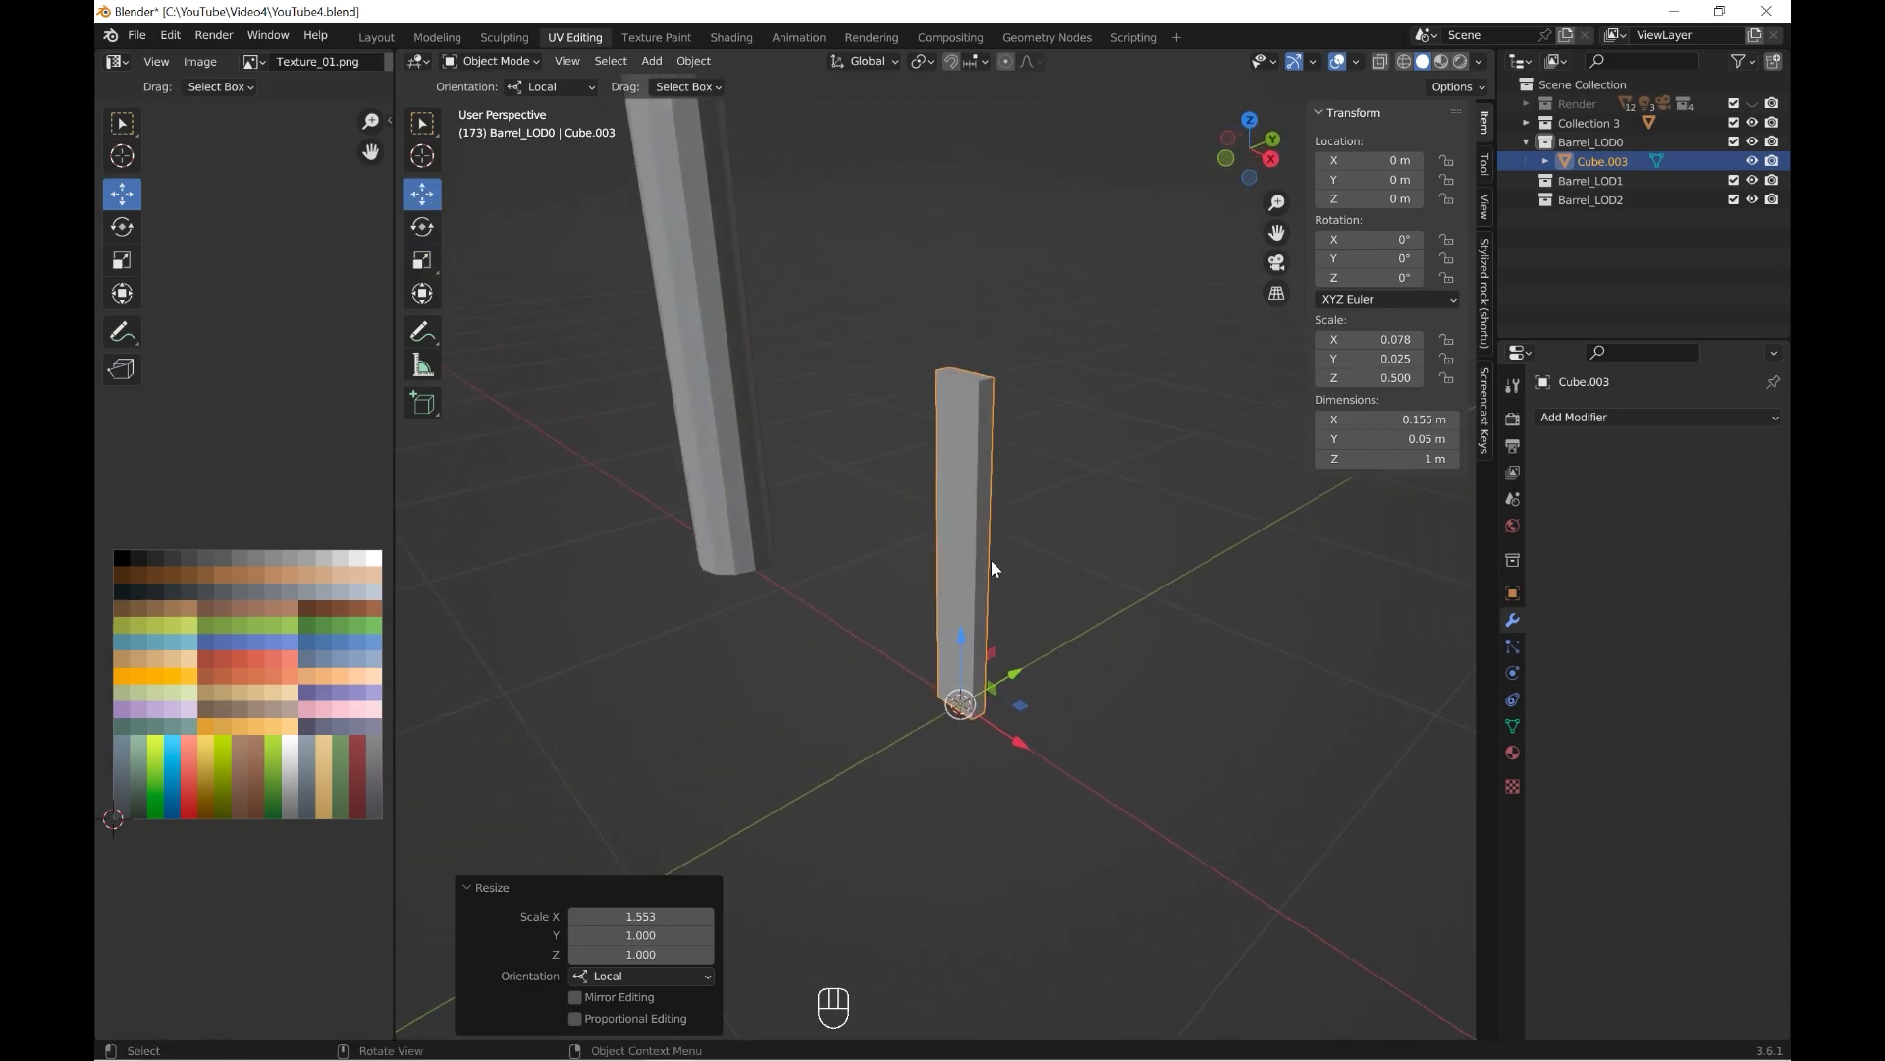
Give the plank an Array modifier and add an Arrows empty at the world origin.
click(1553, 422)
click(1373, 468)
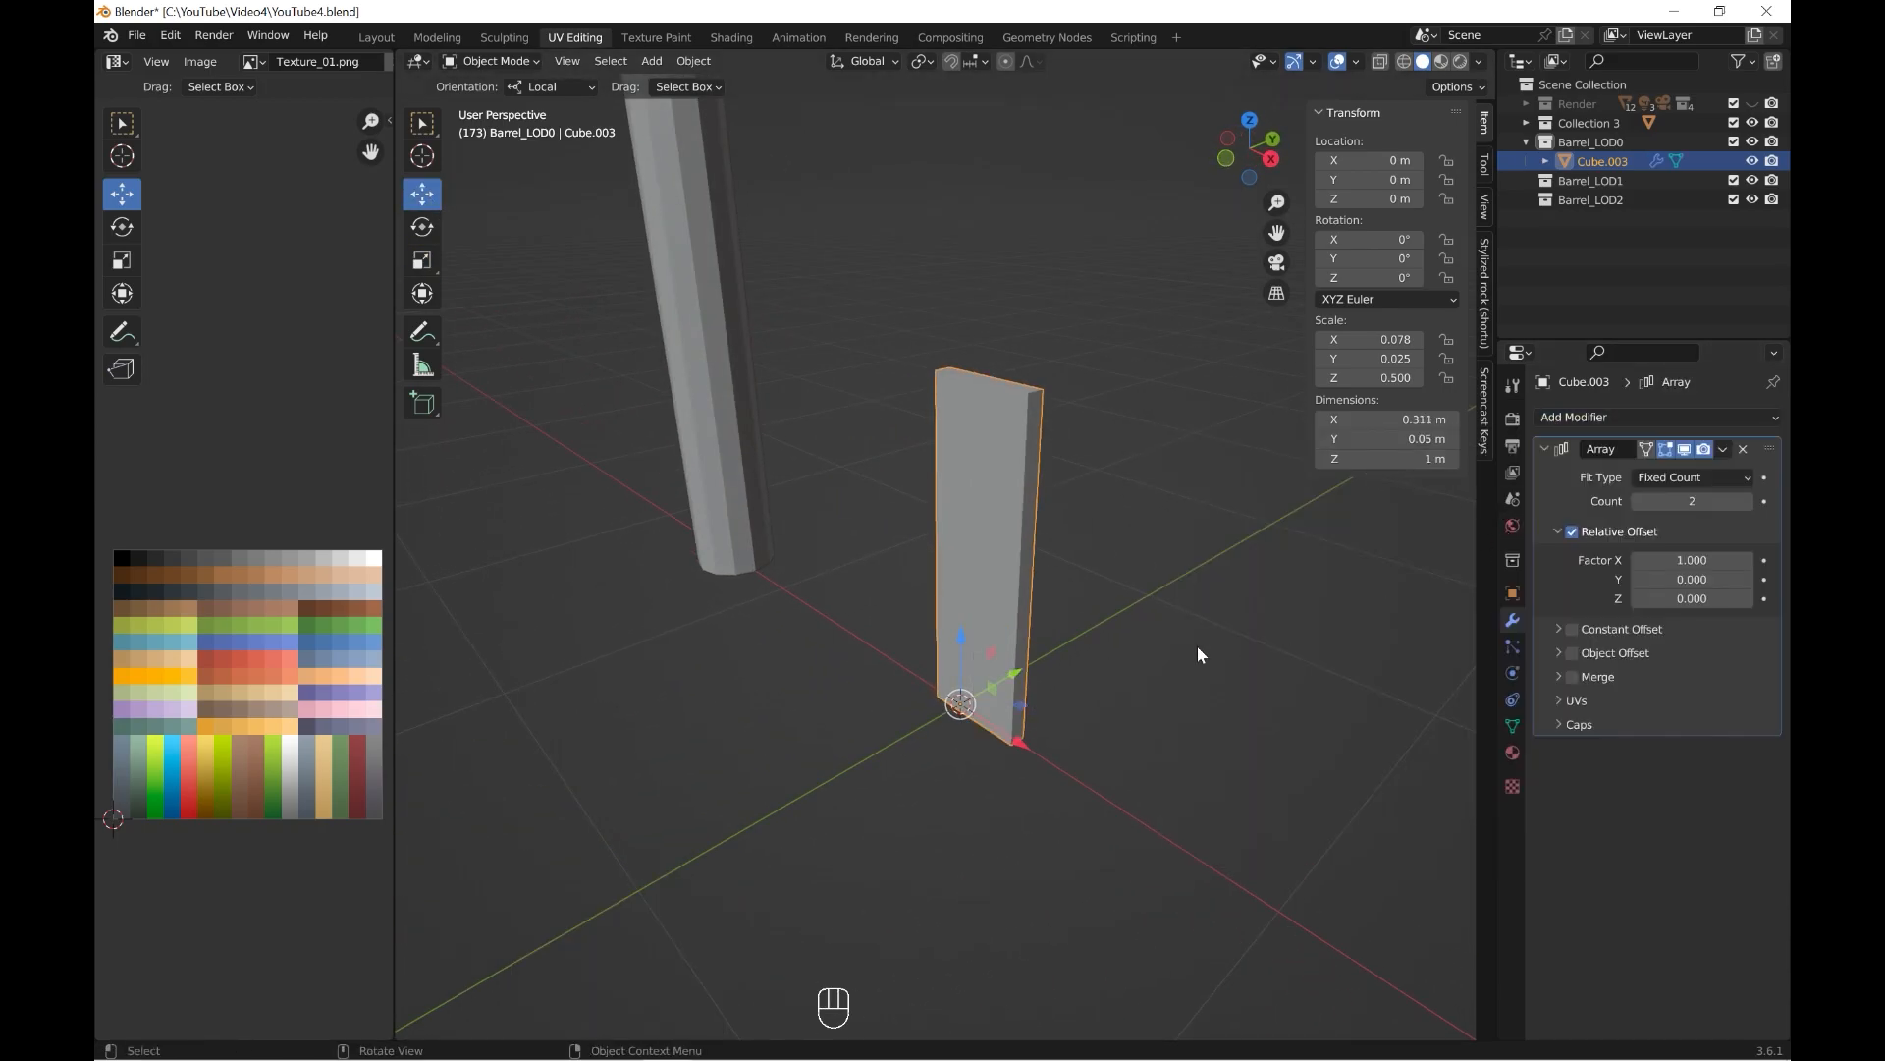
key(shift+a)
mouse_move(1173, 809)
click(1271, 856)
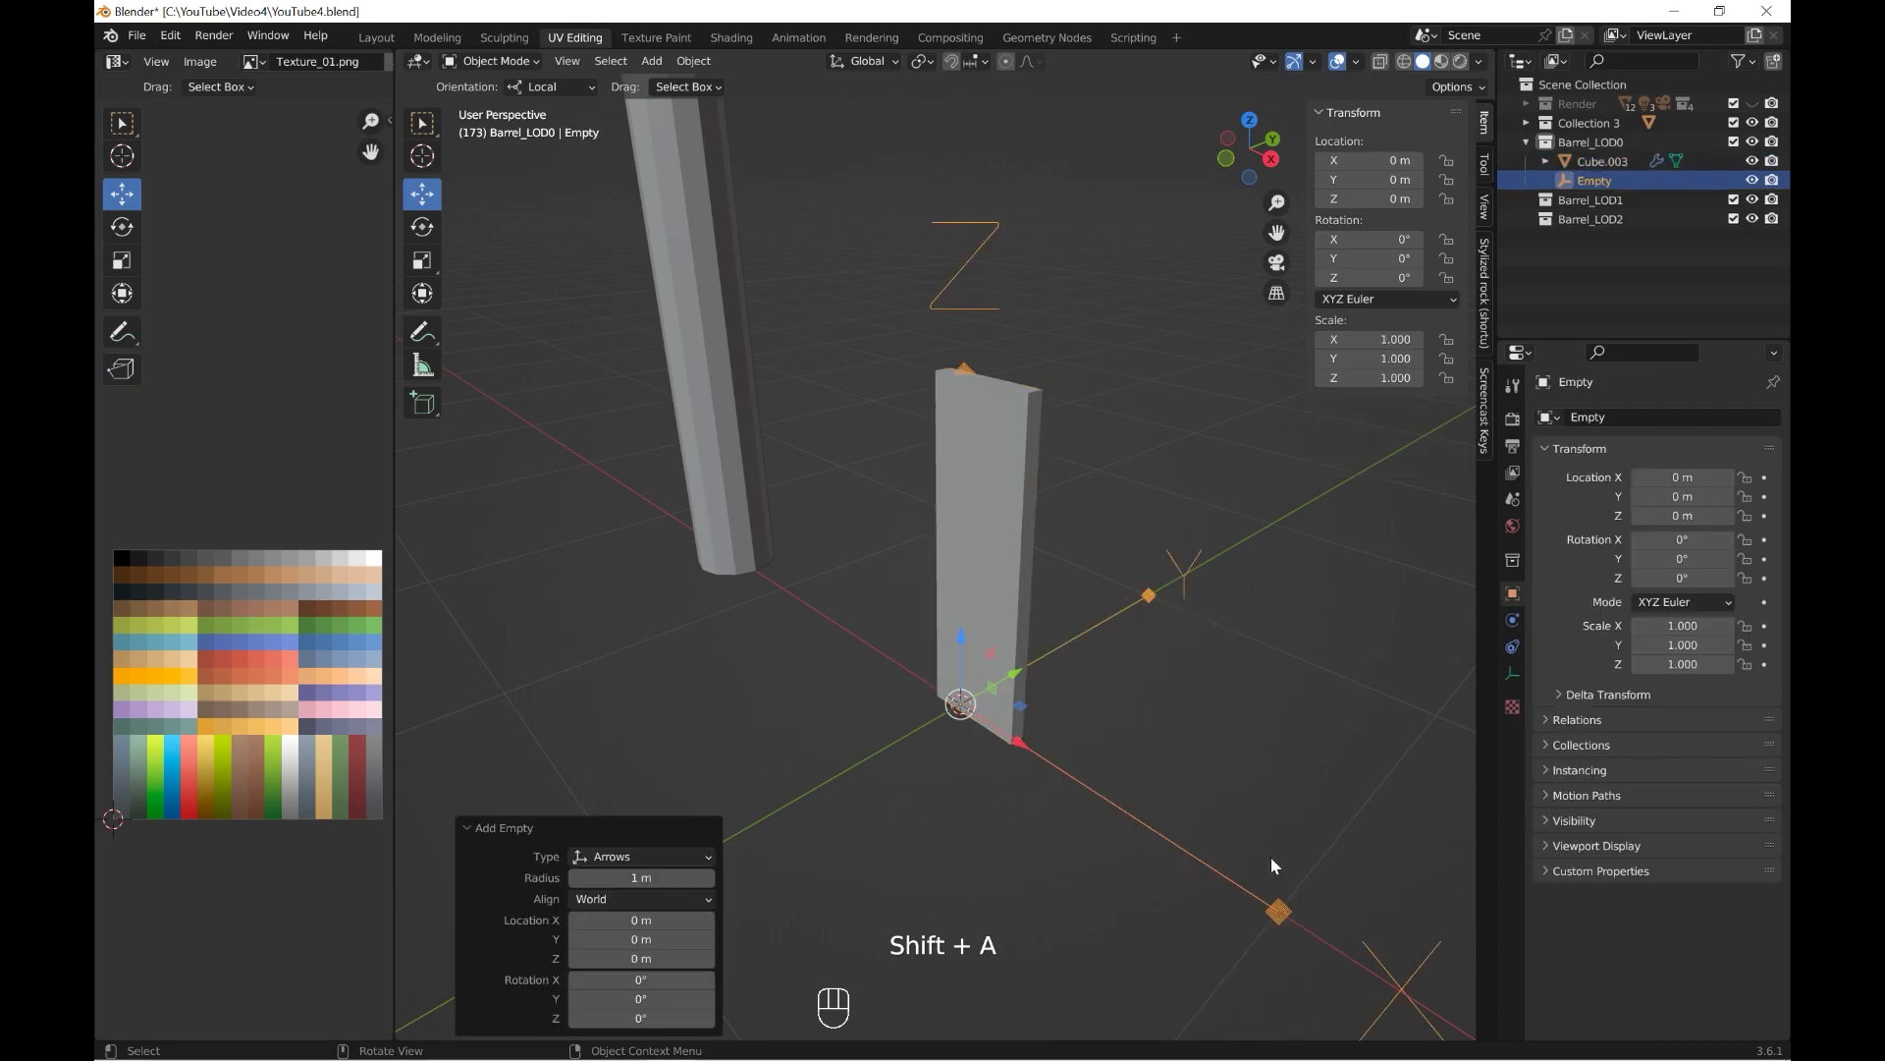
Switch the plank's Array from Relative Offset to Object Offset with the Empty as its object.
click(1005, 595)
click(1572, 531)
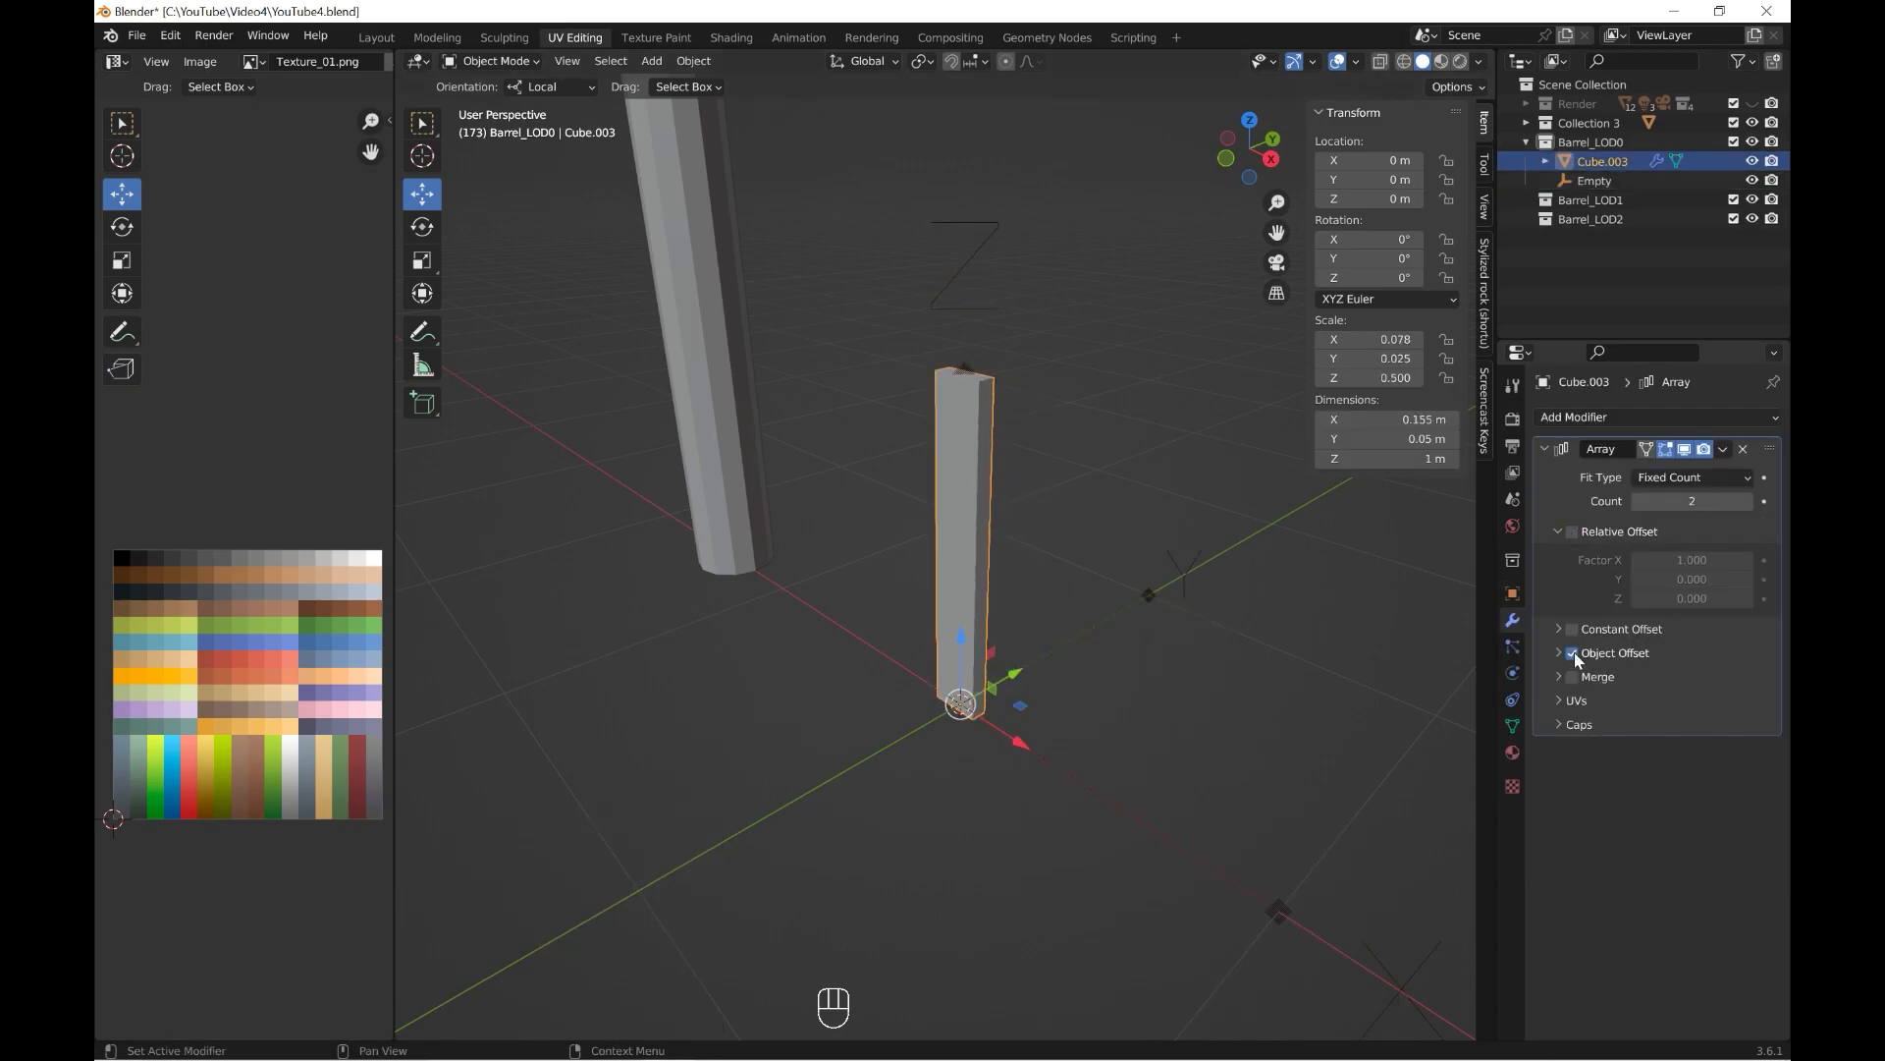
click(1185, 571)
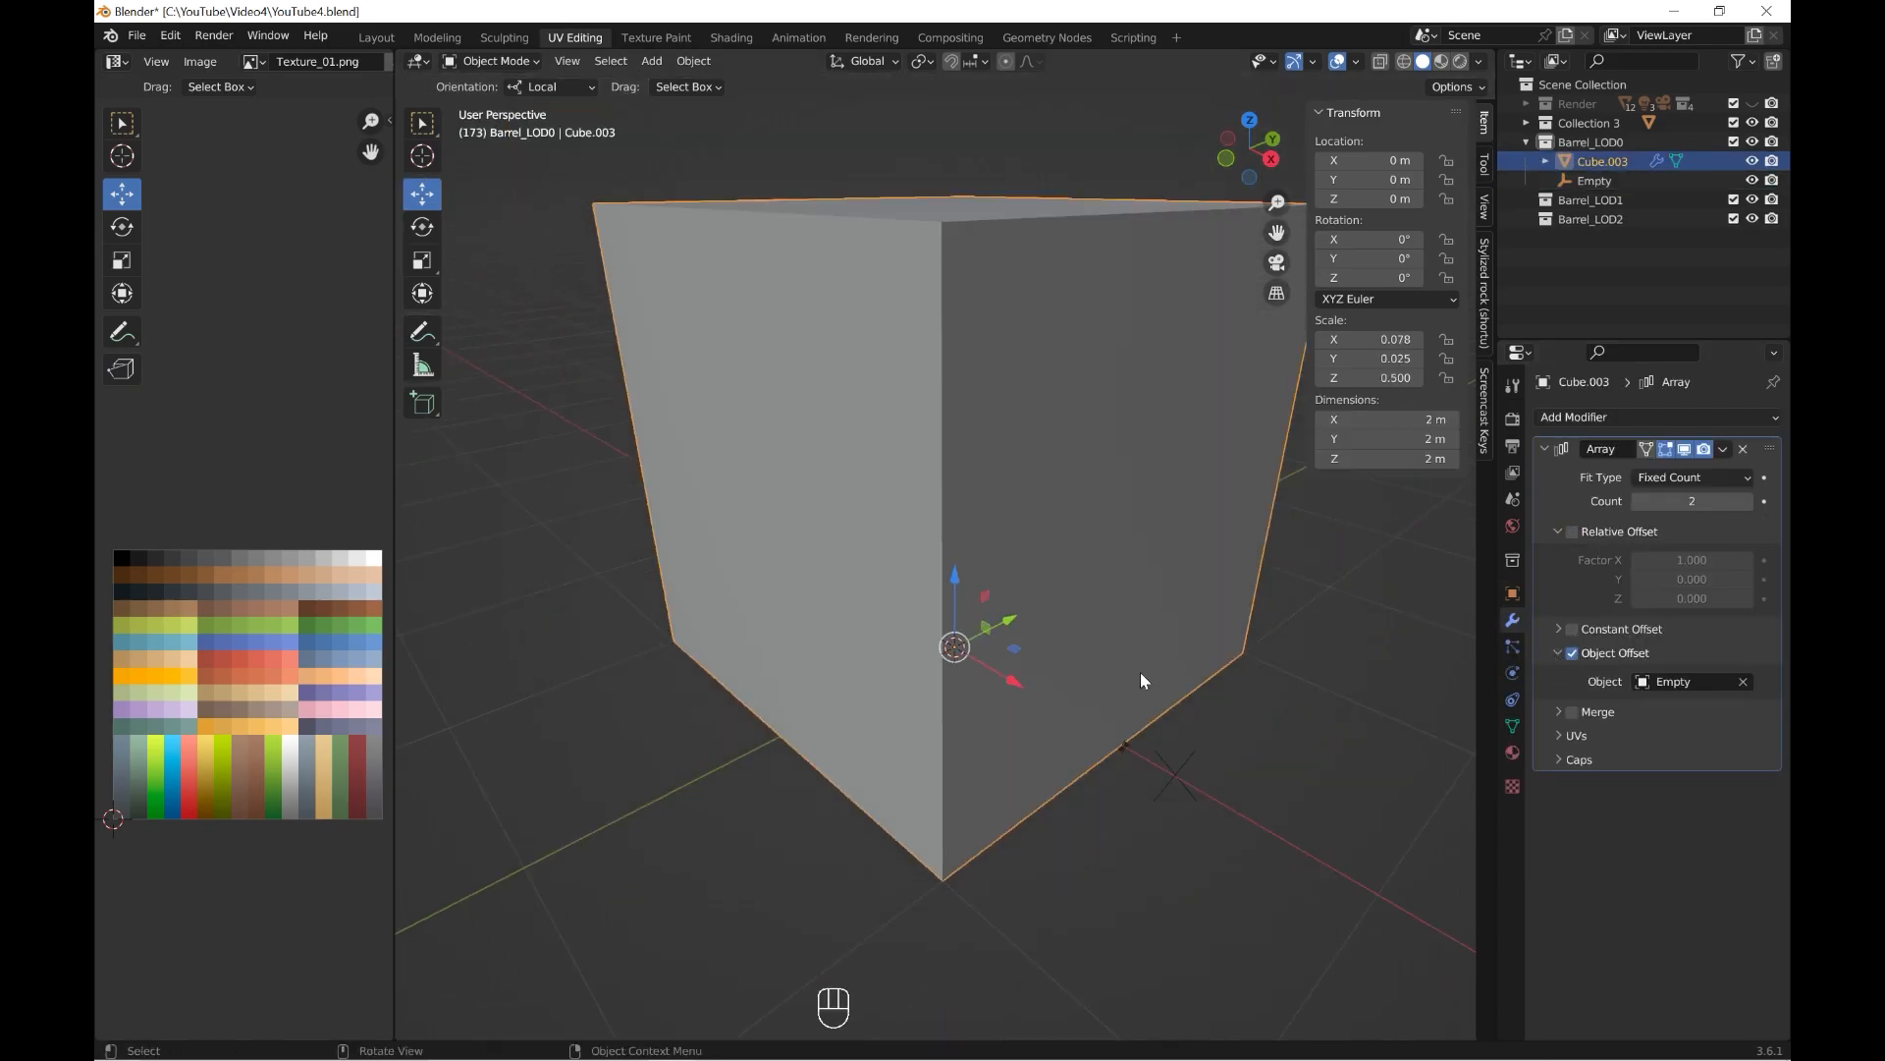
Apply the plank's rotation and scale.
key(ctrl+a)
click(958, 552)
scroll(1021, 538, up, 4)
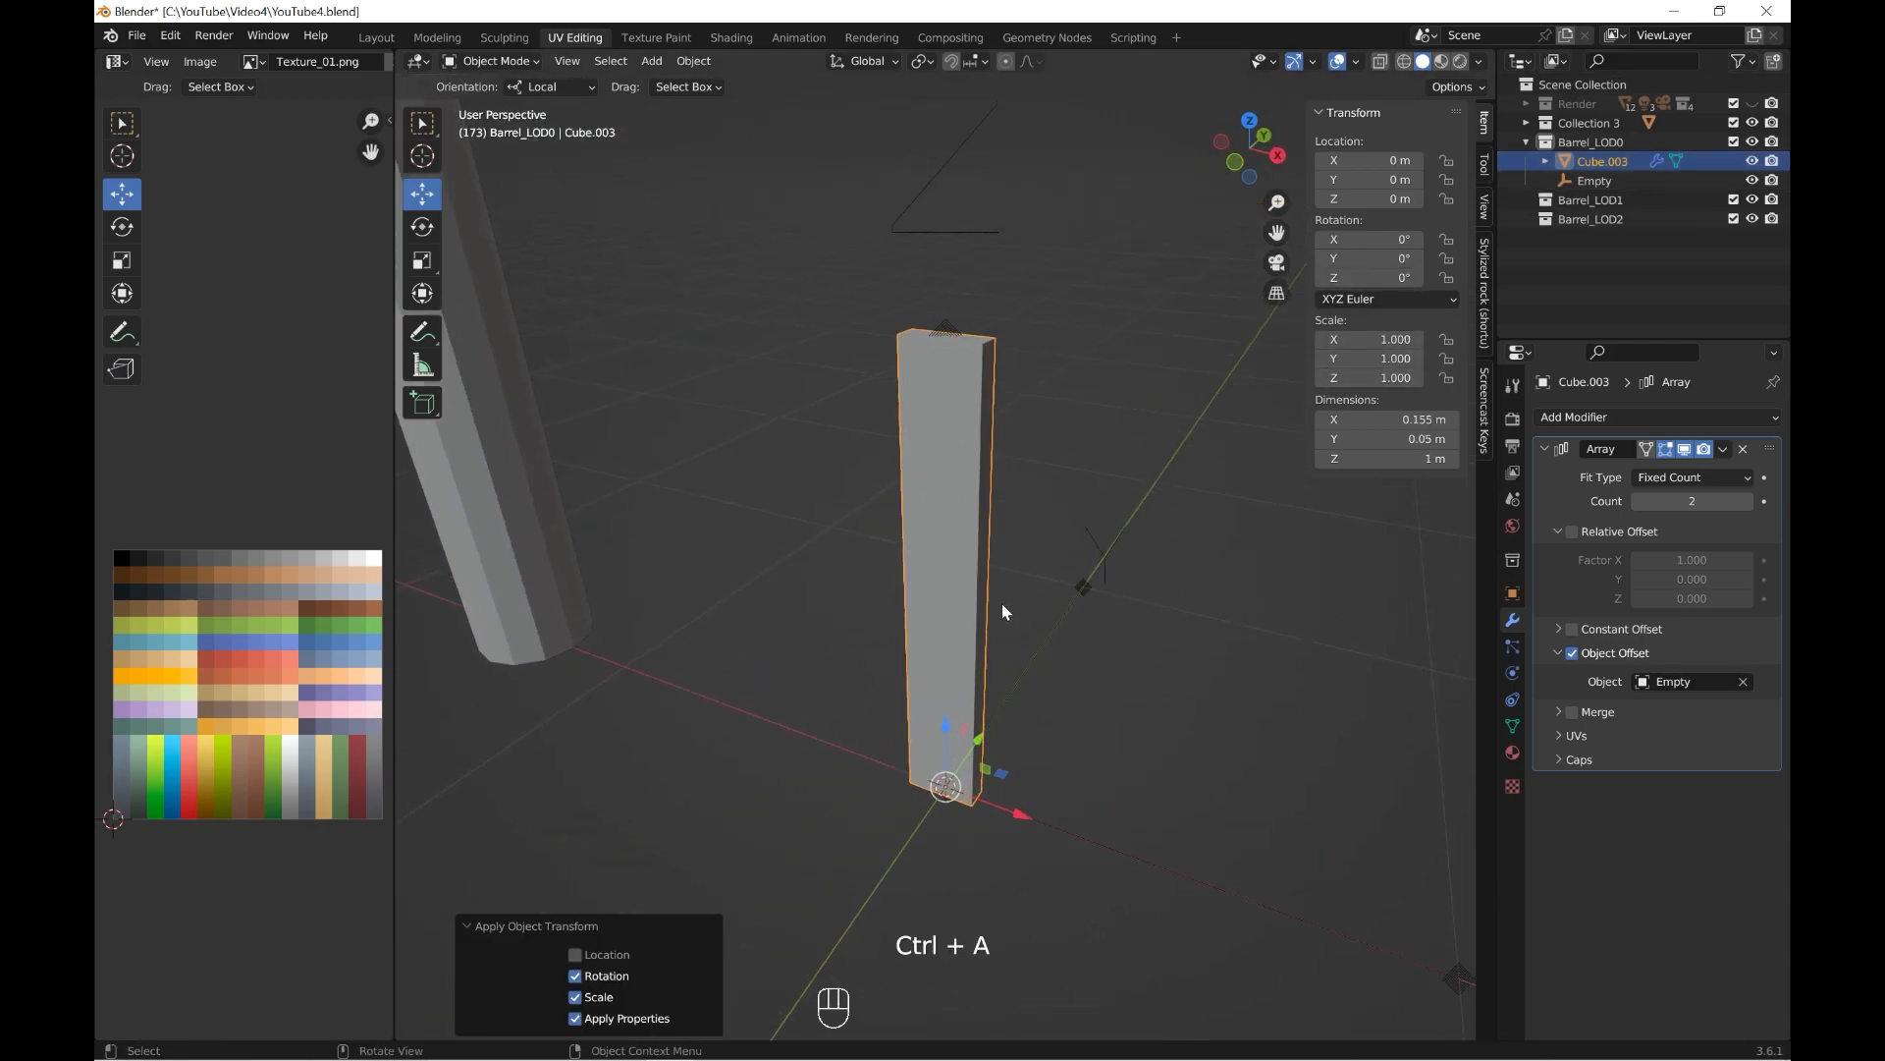
Rotate the empty to 30° about Z.
scroll(1001, 611, down, 3)
click(1320, 835)
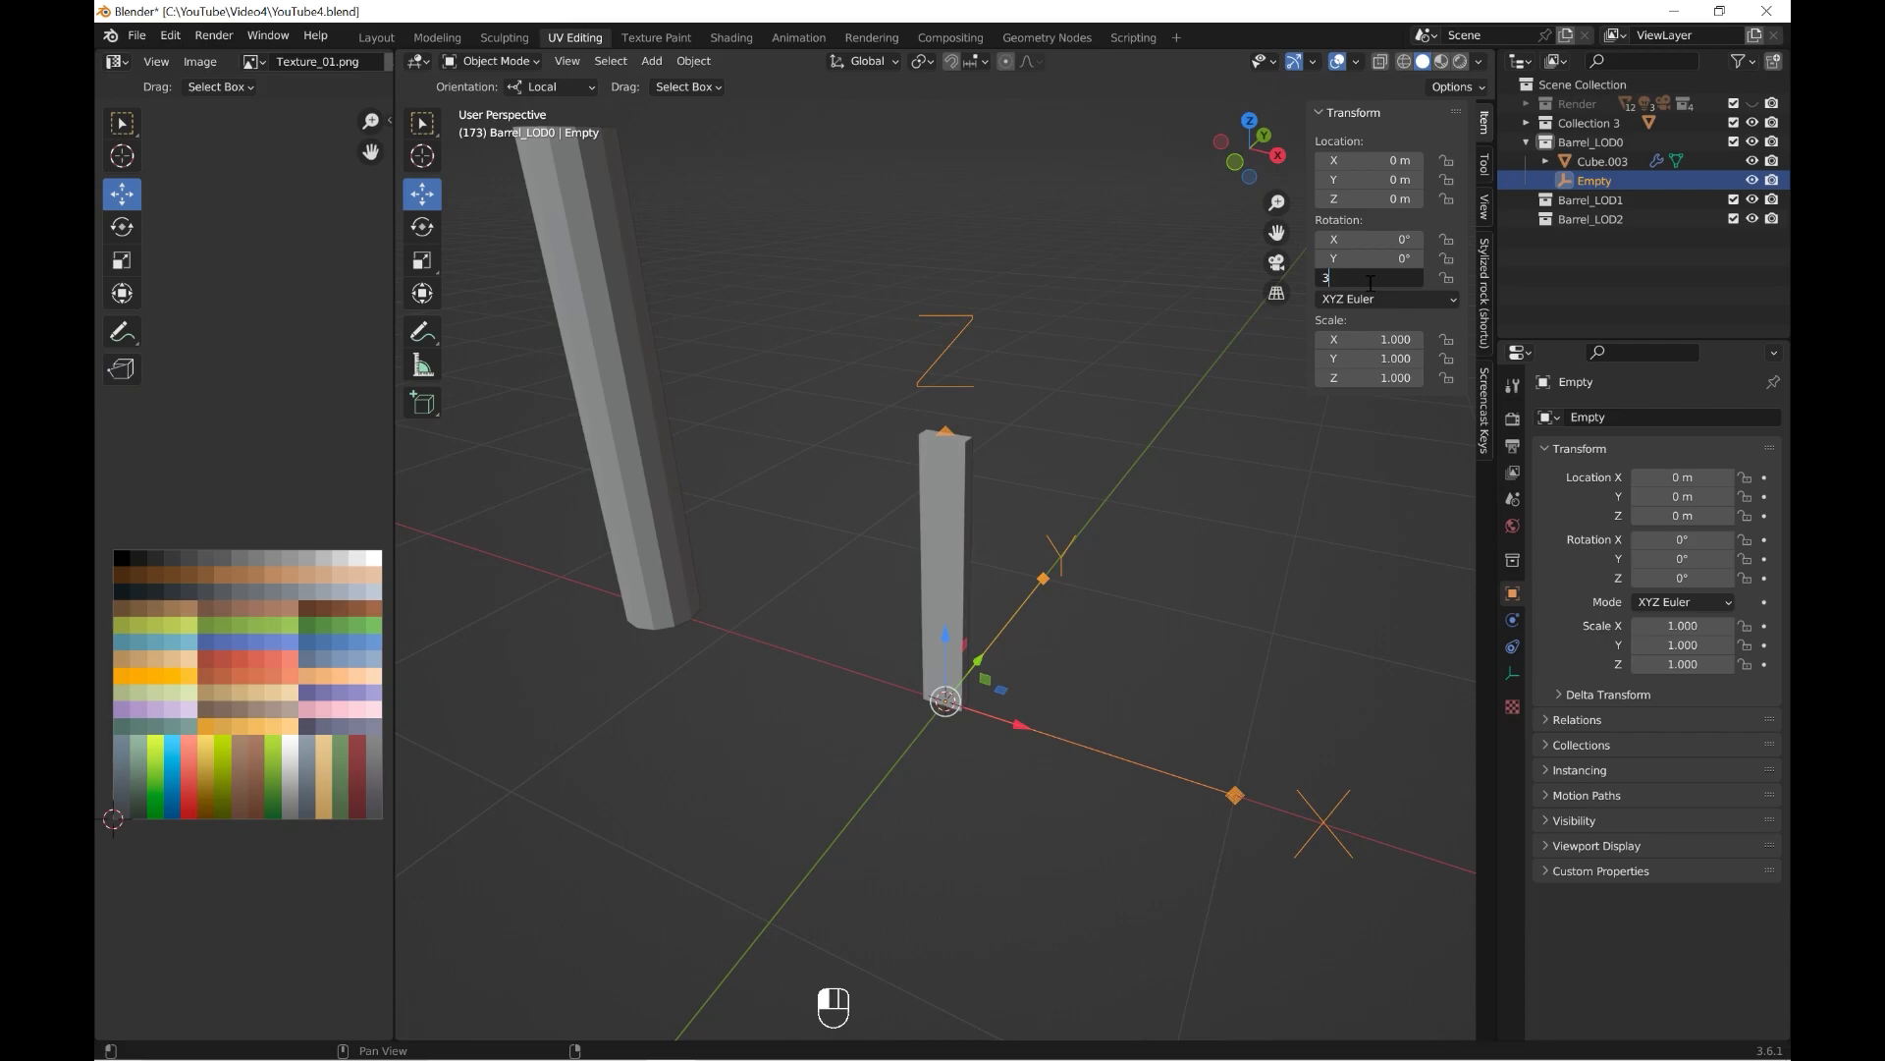
middle_drag(1129, 472, 1007, 595)
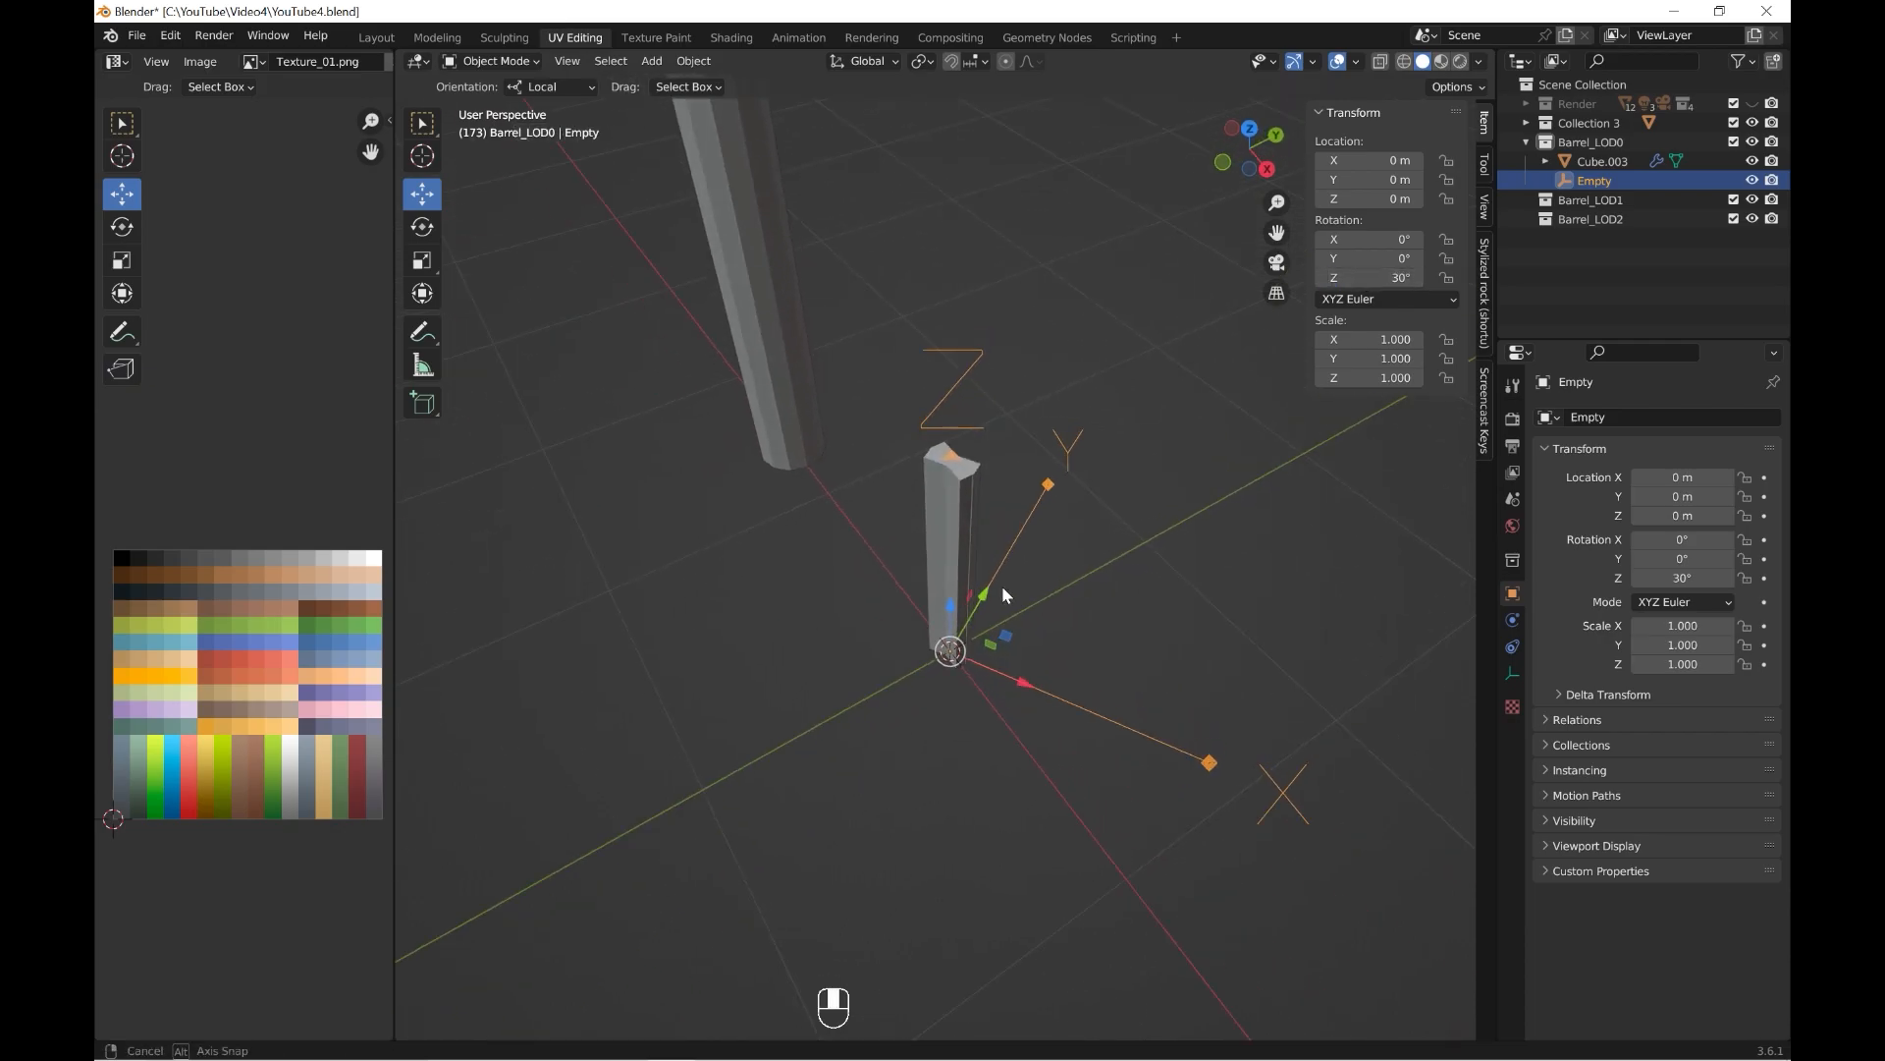
Move the plank's whole mesh along Y in Edit Mode to about -0.269 m from its origin.
click(961, 500)
key(Tab)
drag(1018, 541, 940, 579)
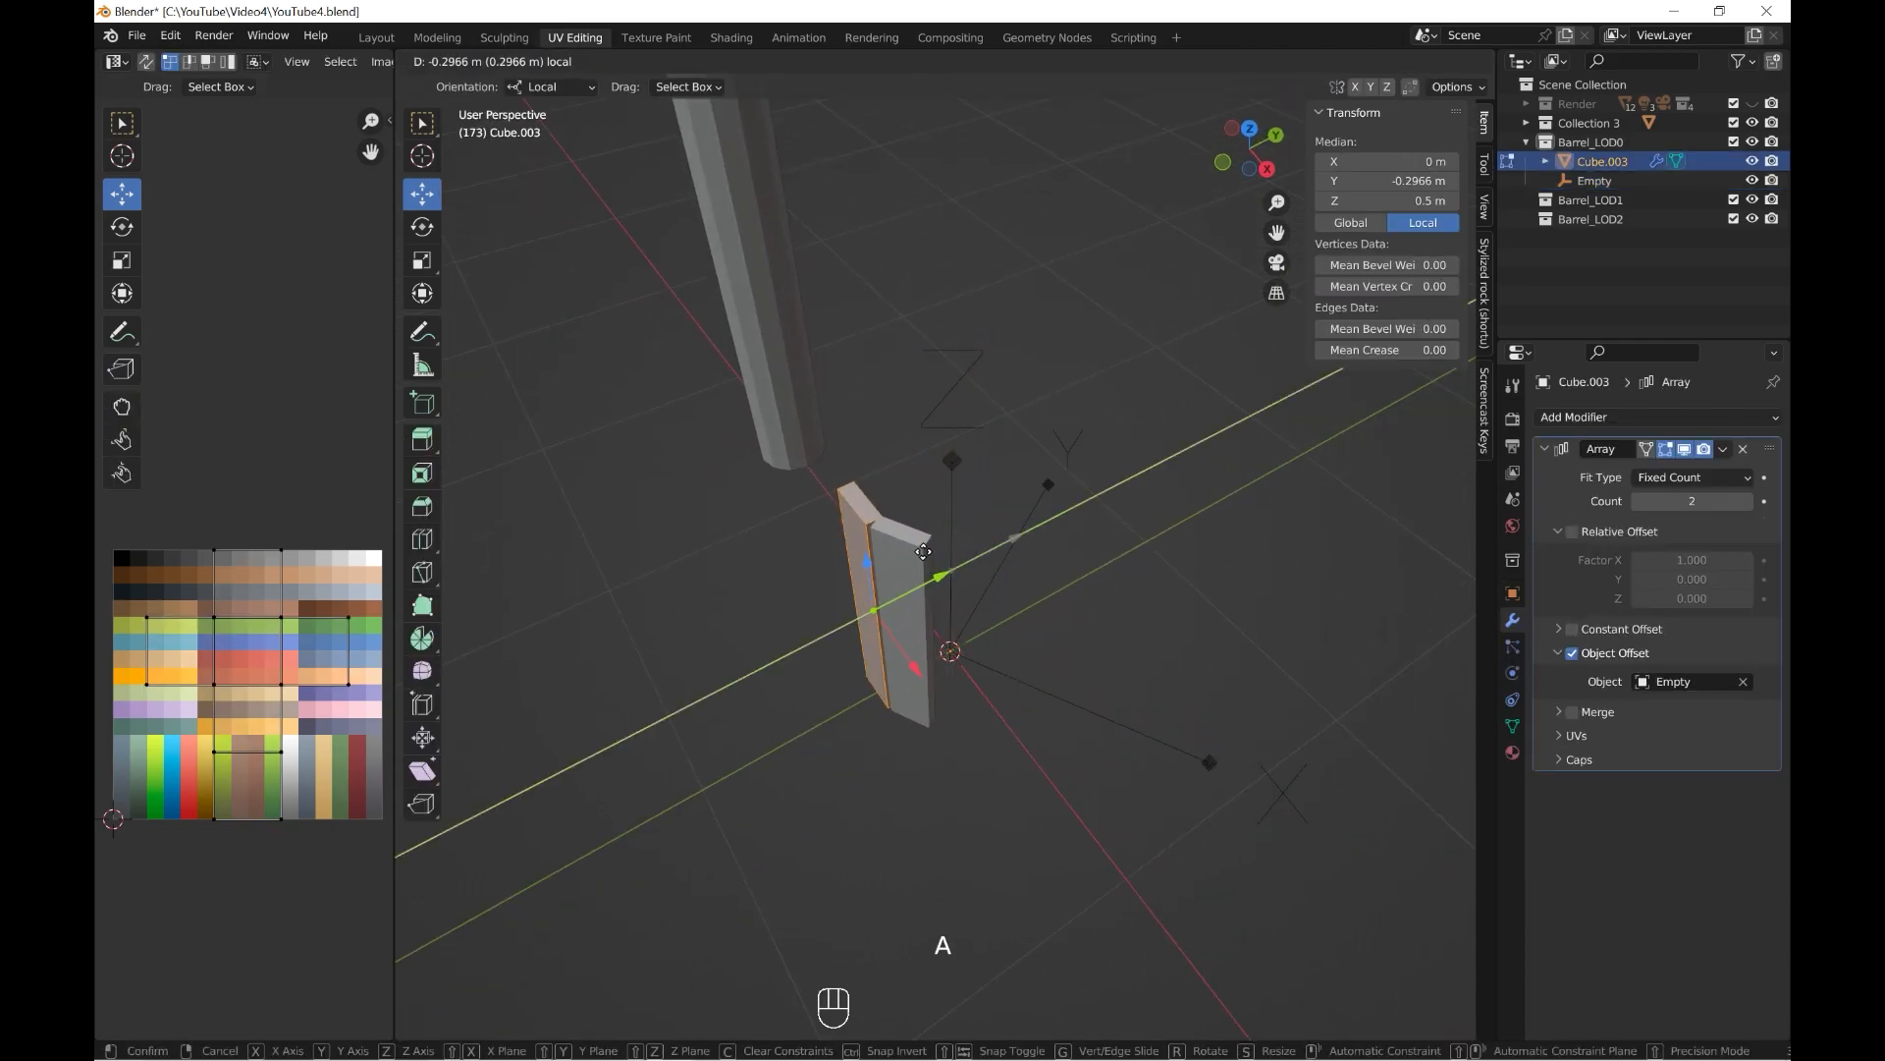
scroll(932, 579, up, 5)
shift+middle_drag(918, 569, 1062, 686)
mouse_move(1028, 750)
mouse_down()
mouse_move(1009, 759)
mouse_move(1043, 758)
mouse_up()
middle_drag(1043, 758, 888, 751)
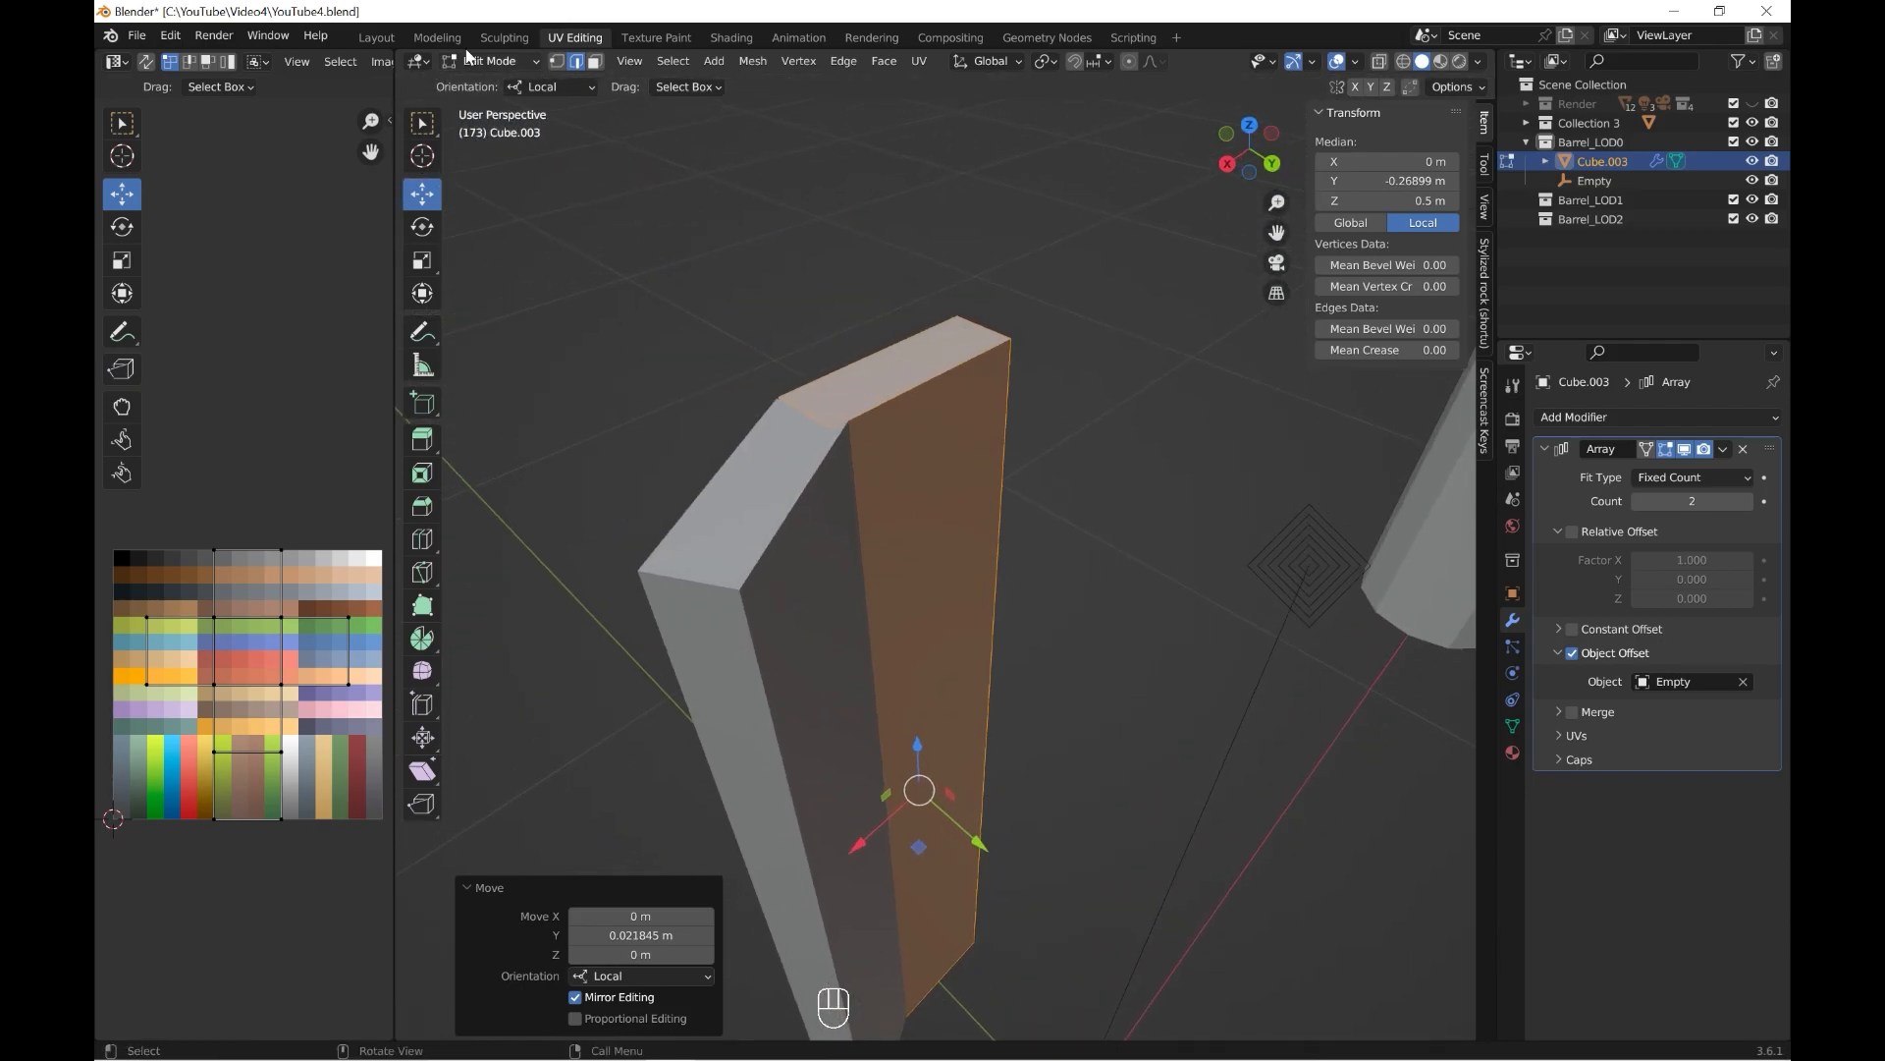
Scale the plank's mesh slightly along X so its edges meet the arrayed copy, and return to Object Mode.
click(595, 62)
click(959, 648)
middle_drag(1070, 590, 989, 655)
drag(906, 677, 906, 653)
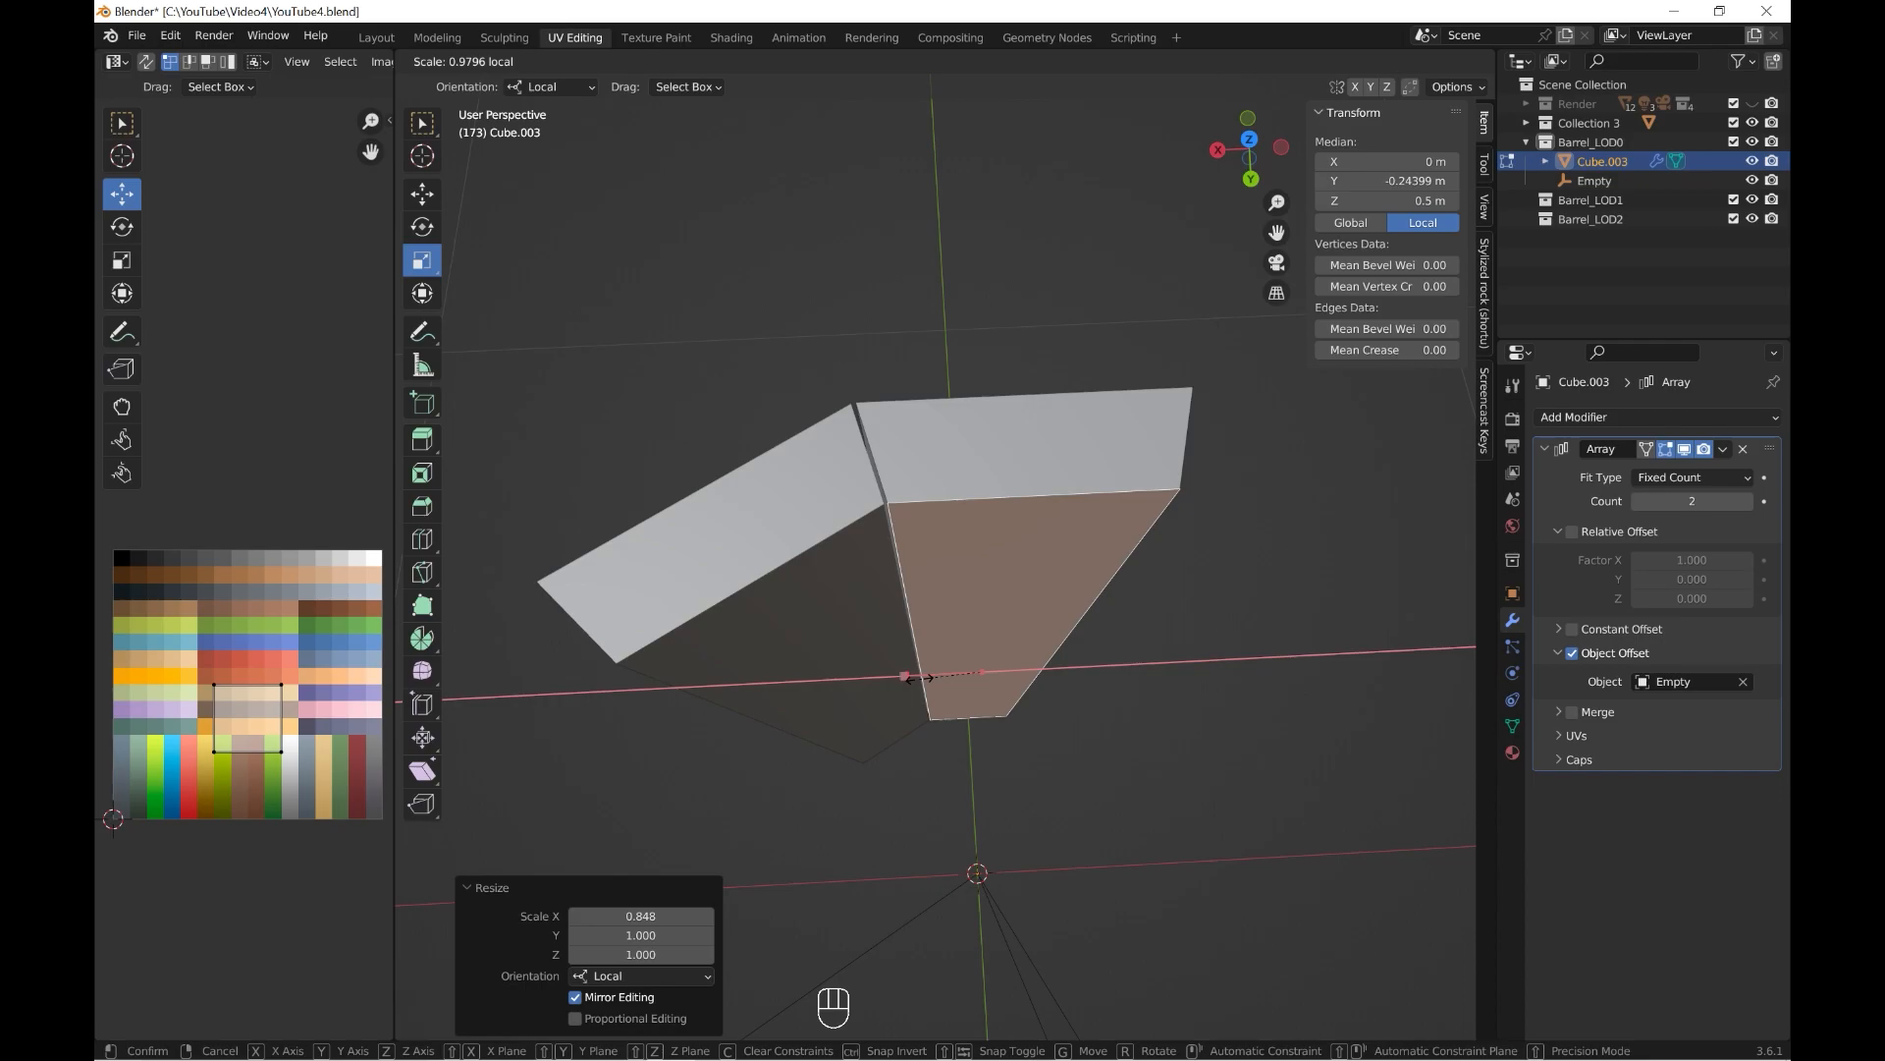
key(a)
middle_drag(906, 653, 1159, 489)
click(512, 63)
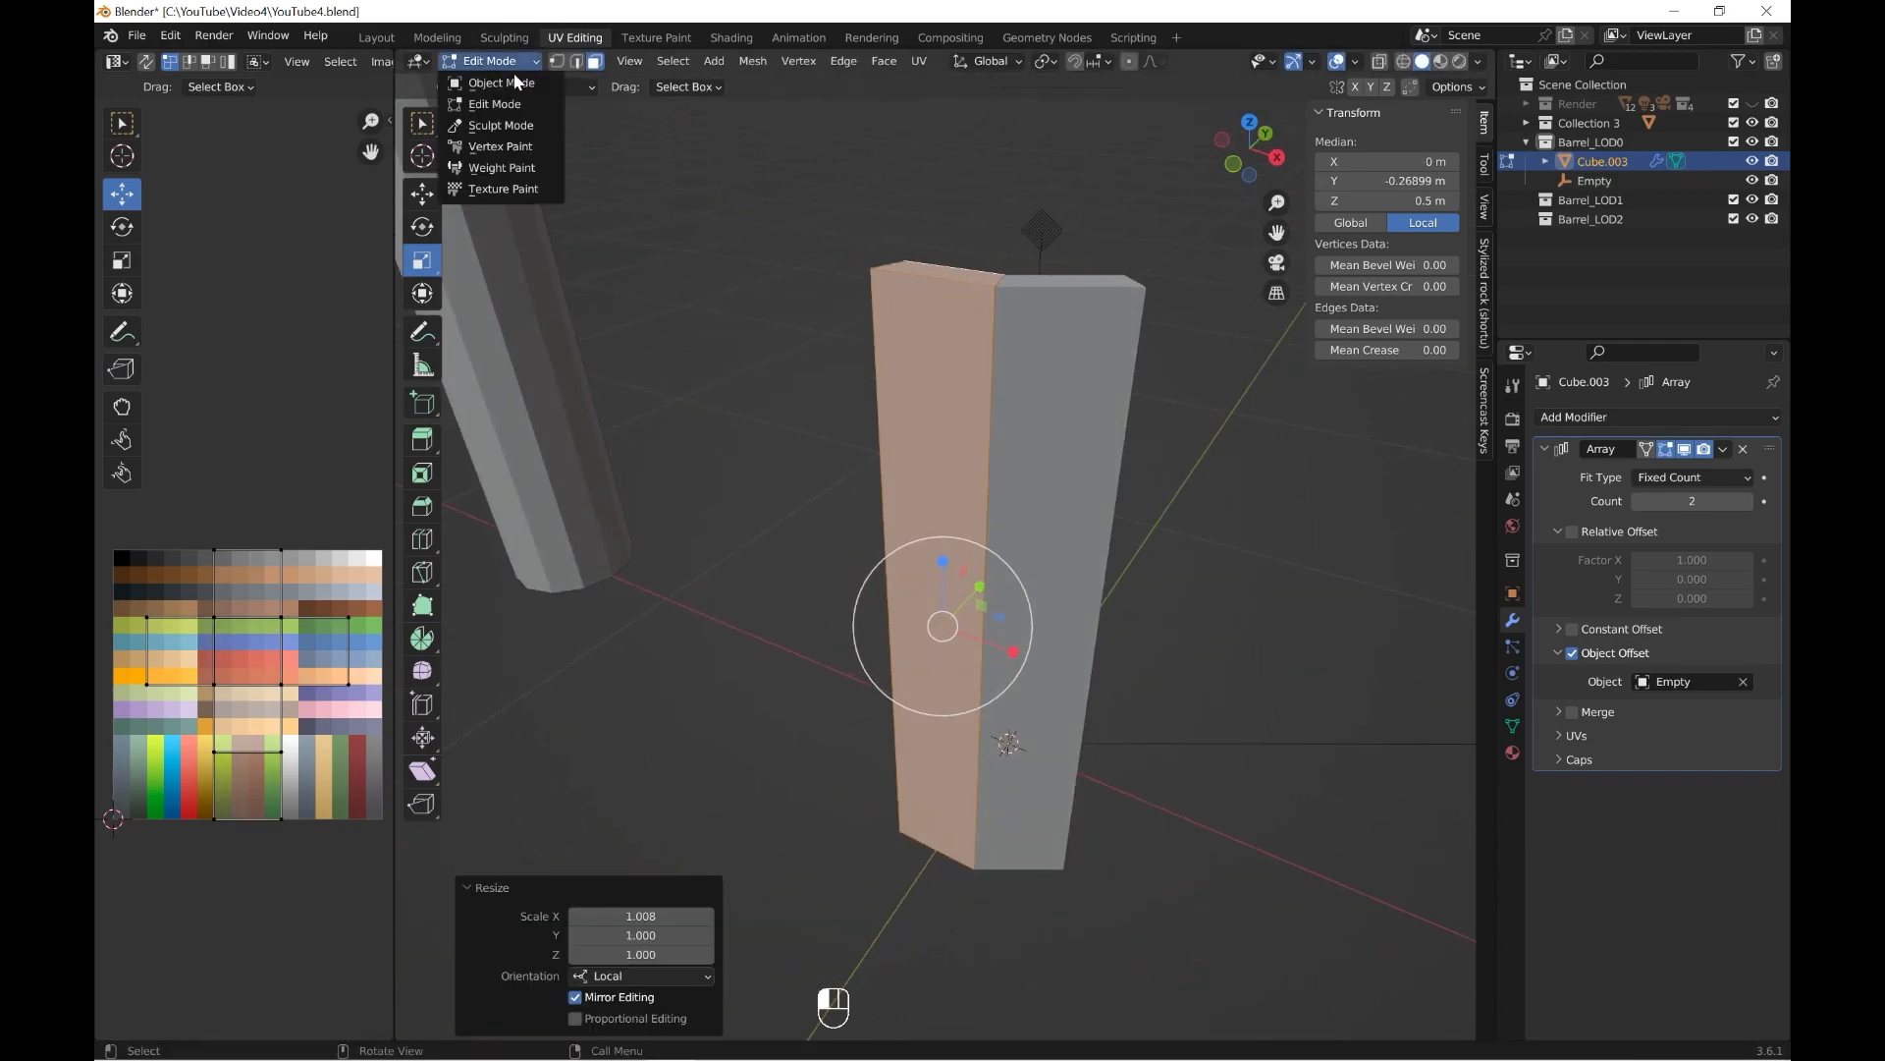
click(512, 82)
Set the Array count to 12 to close the ring of planks.
scroll(1082, 547, down, 2)
shift+middle_drag(1081, 547, 1045, 572)
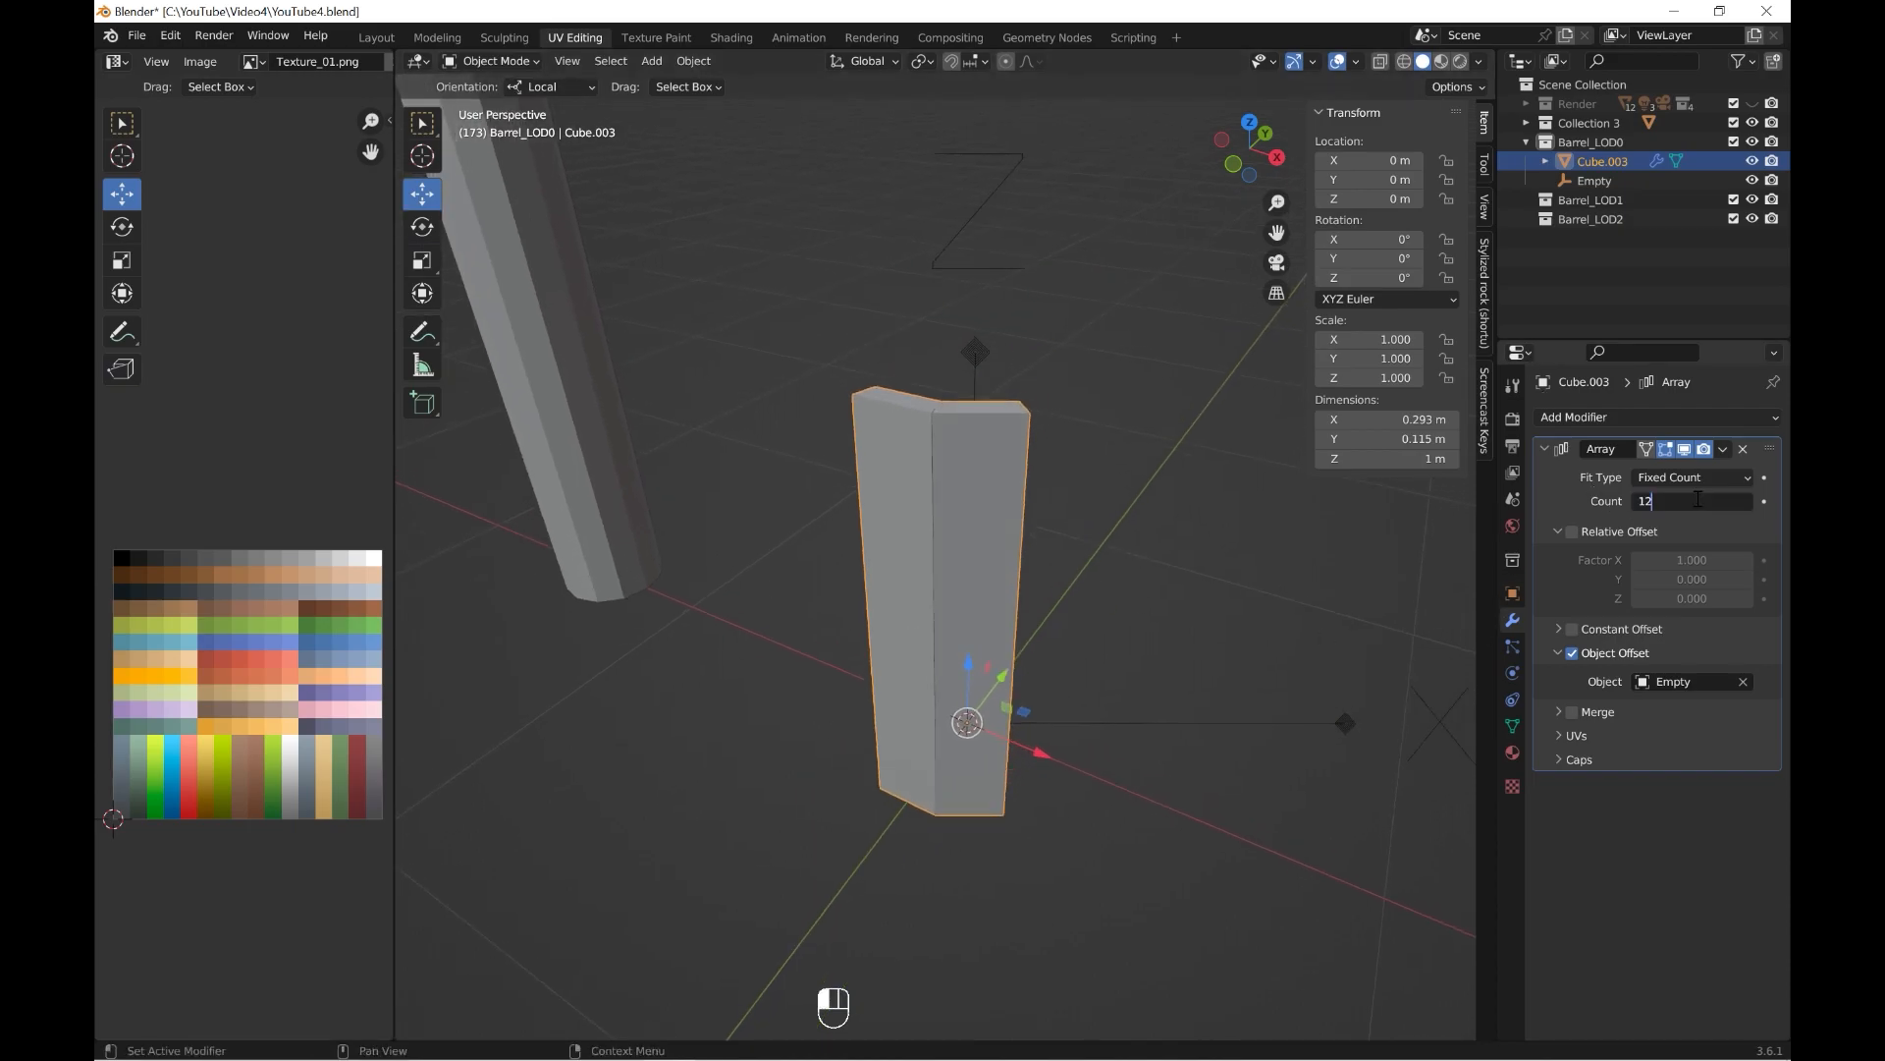
key(Return)
middle_drag(1267, 570, 1210, 564)
Cut a horizontal edge loop around the plank's middle and move it outward along Y to about -0.432 m.
click(503, 63)
click(499, 105)
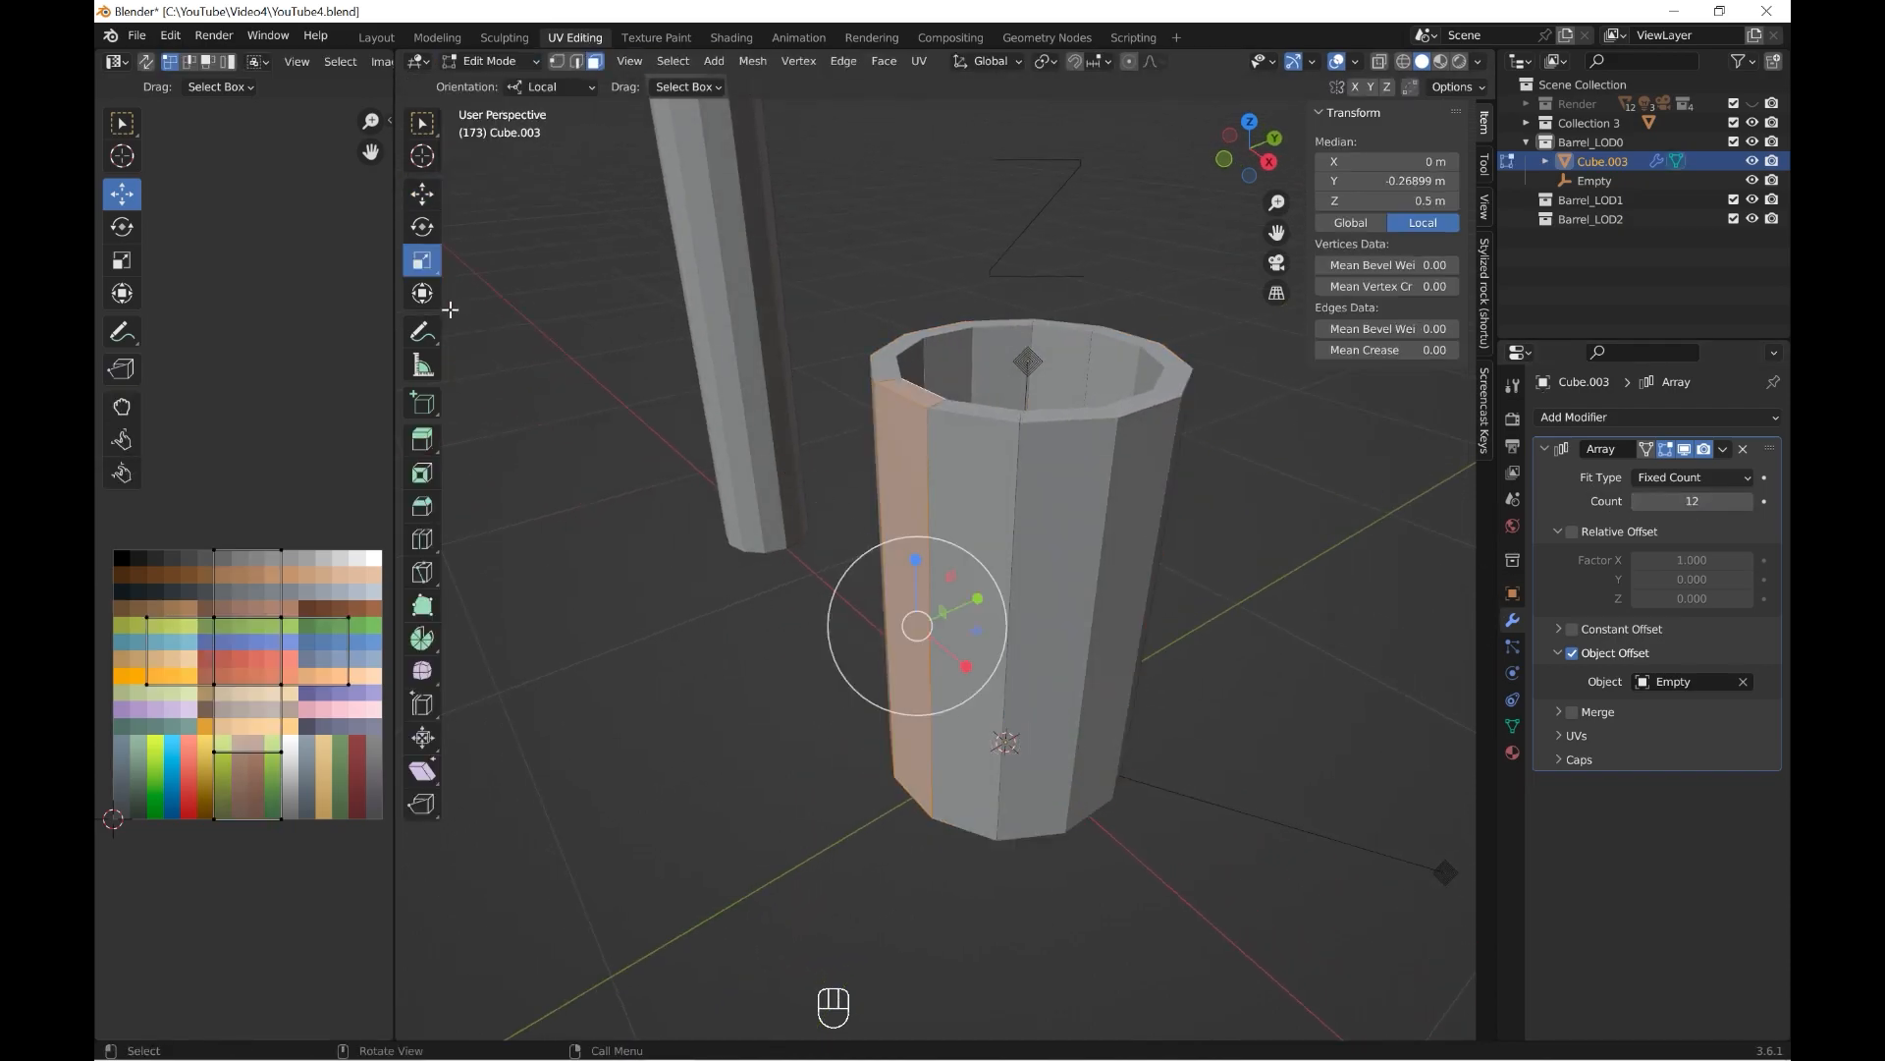
click(909, 600)
click(422, 196)
middle_drag(942, 629, 933, 616)
drag(987, 622, 935, 639)
scroll(936, 638, down, 3)
middle_drag(968, 640, 940, 613)
drag(966, 609, 949, 614)
middle_drag(953, 610, 1002, 594)
drag(1004, 595, 1000, 596)
middle_drag(1000, 596, 1115, 582)
scroll(1109, 584, up, 4)
Scale the plank's middle edge loop along X to close the gaps between neighbouring planks.
click(423, 260)
drag(966, 648, 1010, 655)
scroll(1011, 658, up, 3)
middle_drag(1011, 660, 986, 658)
drag(868, 711, 873, 742)
scroll(933, 704, down, 2)
scroll(985, 699, up, 1)
scroll(973, 719, up, 1)
scroll(1060, 693, down, 4)
middle_drag(1072, 685, 1050, 718)
scroll(1056, 723, down, 4)
Bevel the plank's middle edge loop with 3 segments and a width of about 0.359 m.
key(ctrl+b)
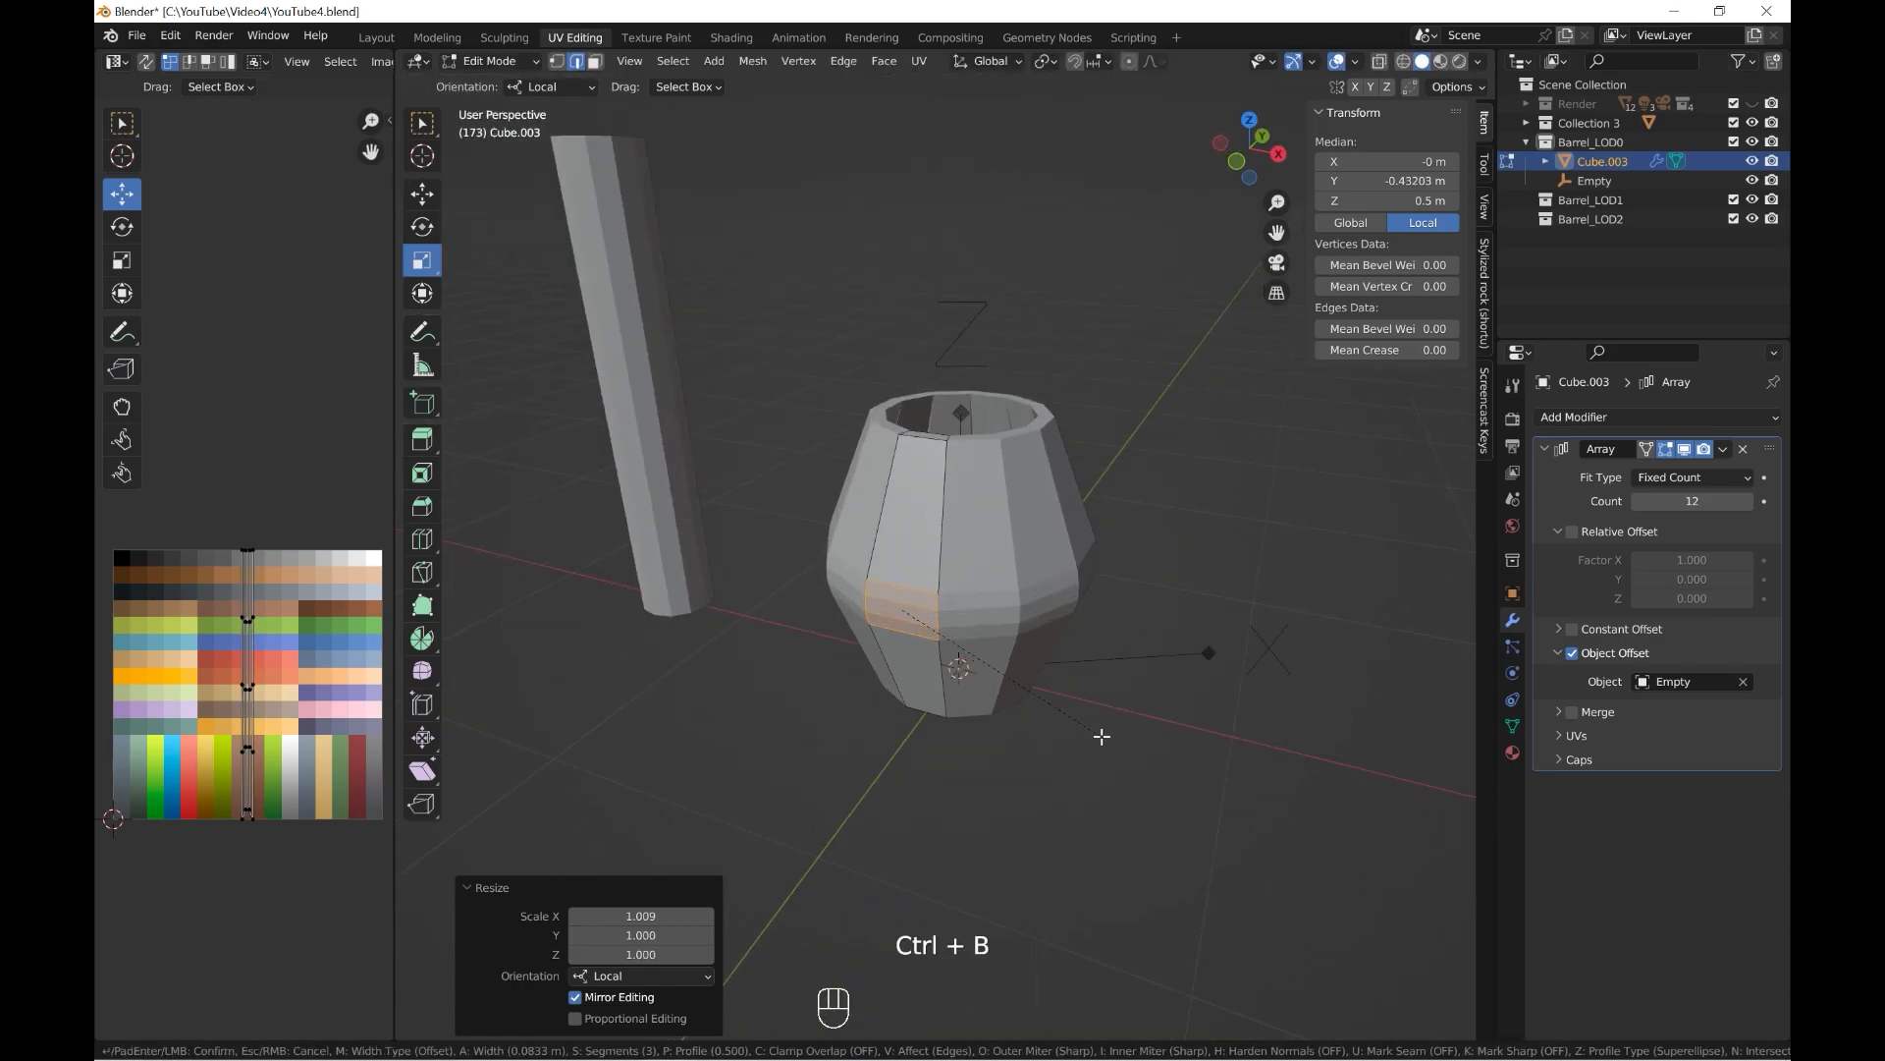
click(1191, 758)
middle_drag(1165, 734, 1166, 668)
Leave Edit Mode and add a 12-sided cylinder rotated 15° about Z at the barrel's base.
key(grave)
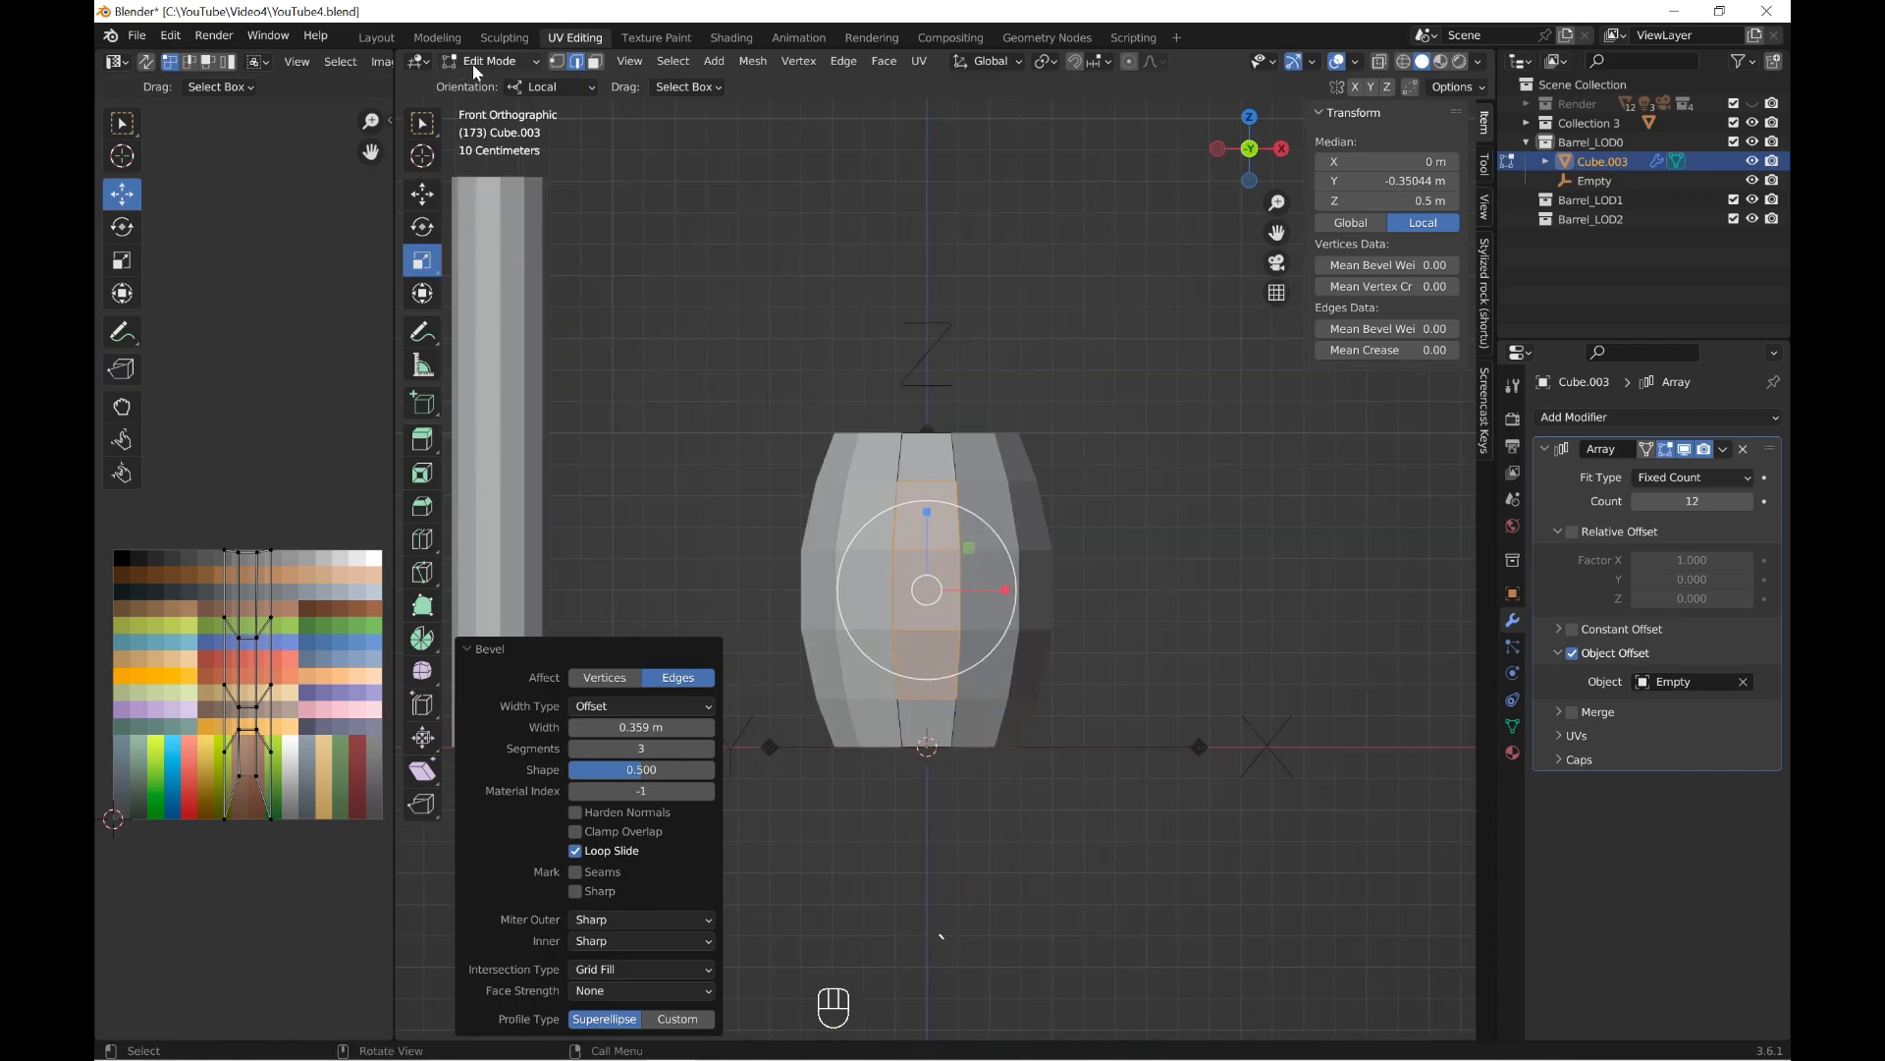
key(Tab)
scroll(969, 650, up, 2)
key(shift+a)
mouse_move(938, 456)
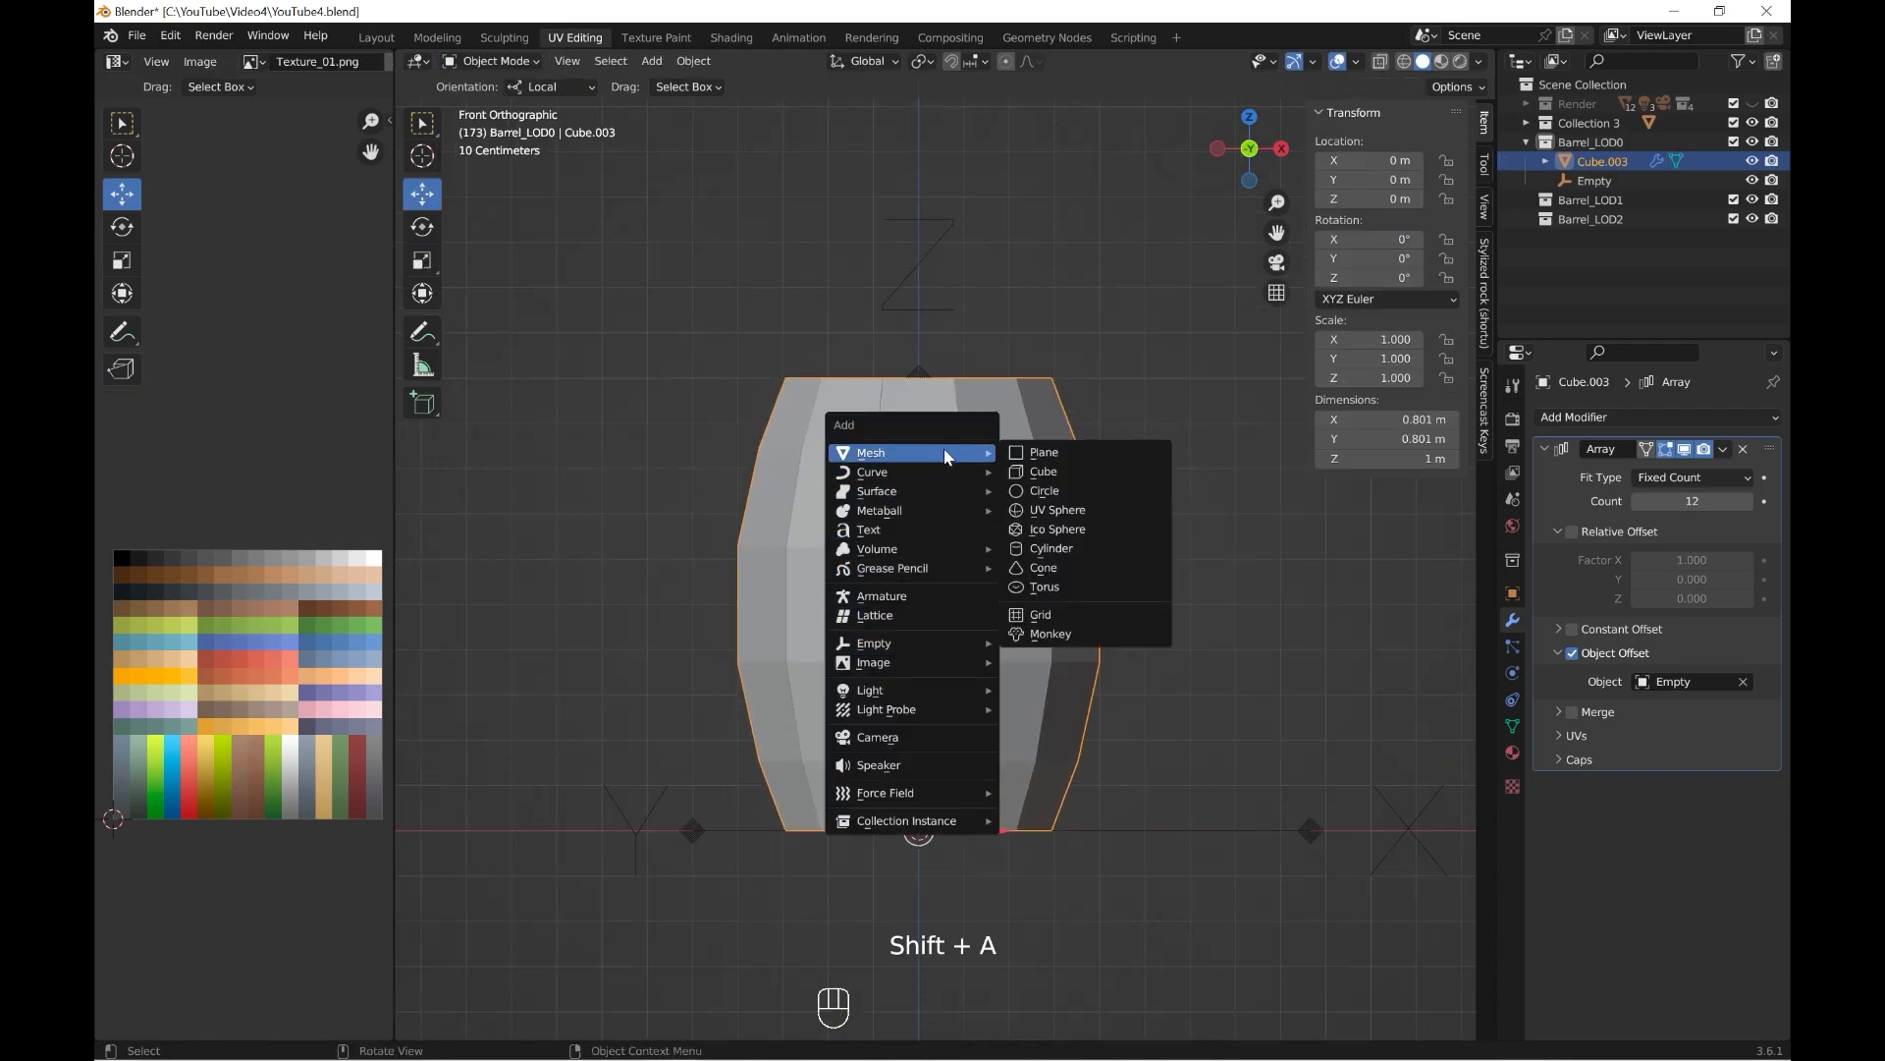
click(1044, 555)
scroll(884, 722, down, 3)
Raise the cylinder to about 0.70 m in Z and scale it down to about 0.304 m.
drag(930, 633, 929, 469)
key(s)
click(1037, 601)
key(s)
click(1101, 541)
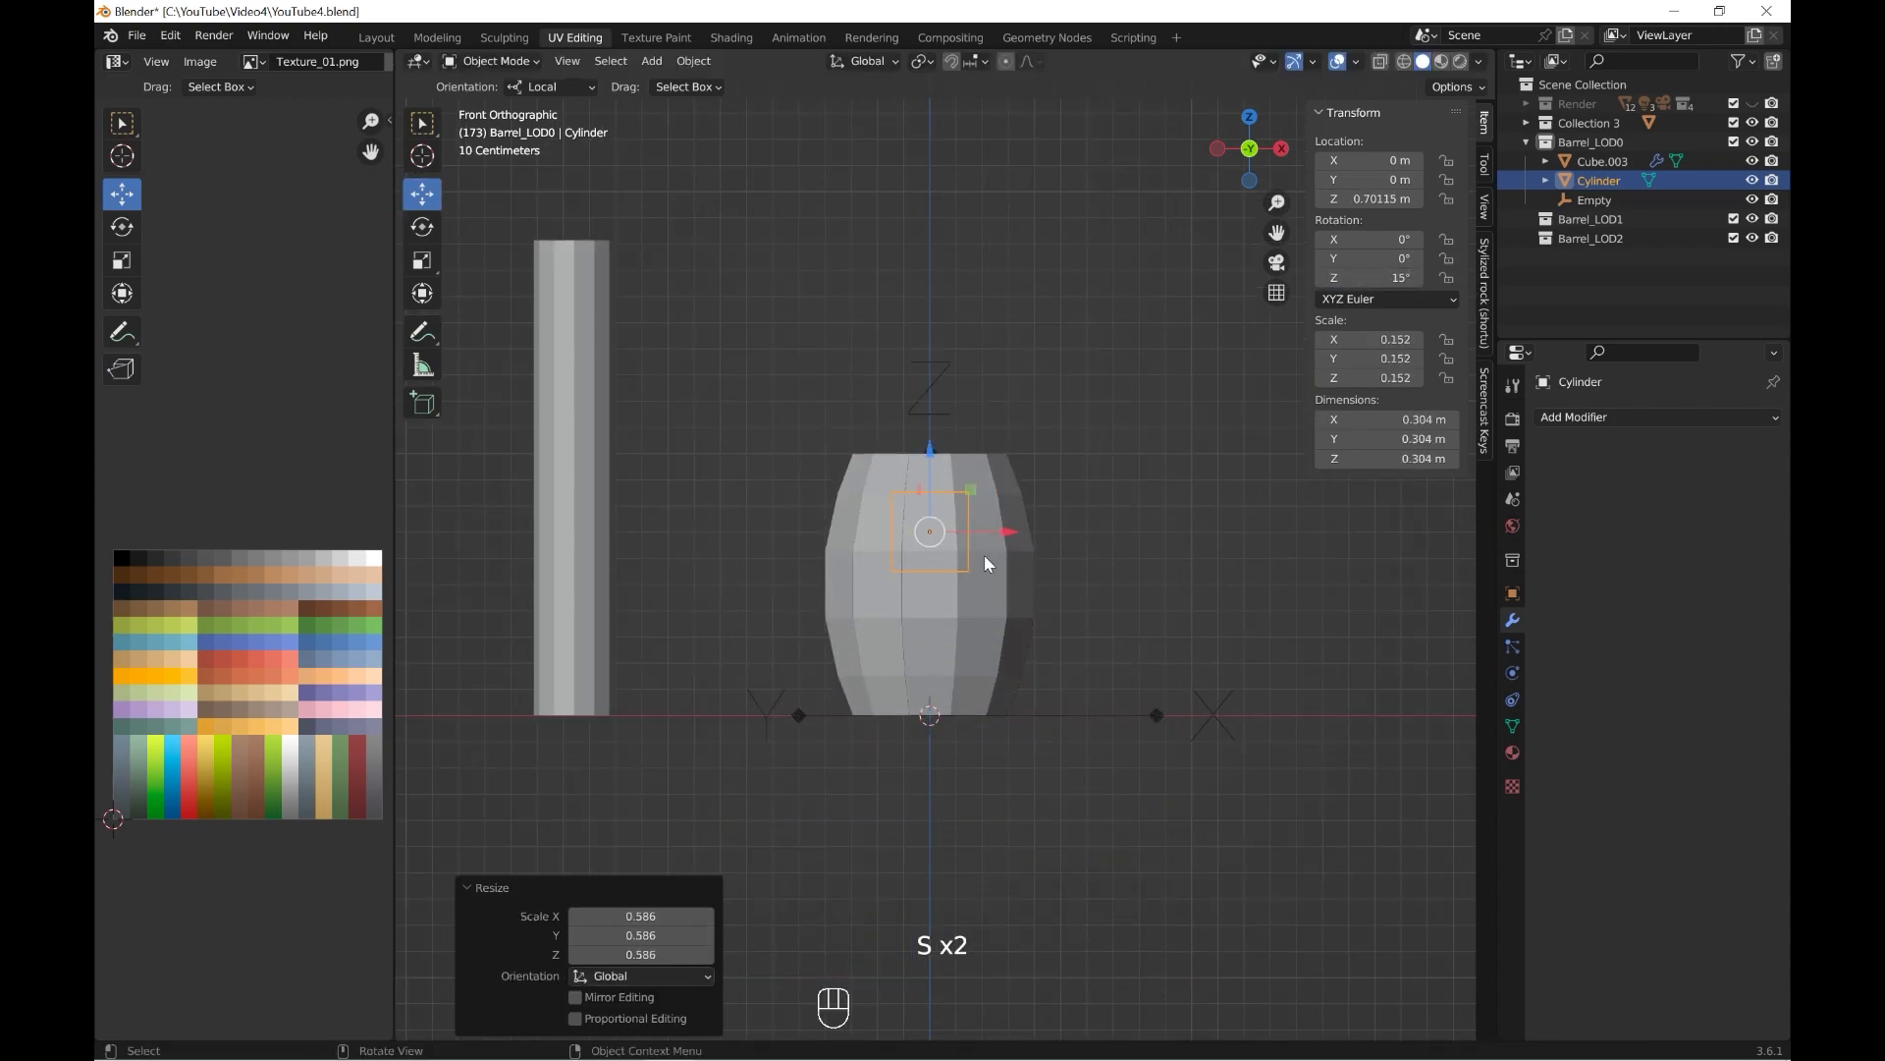
Scale the cylinder up to about 0.727 m across in top view to match the barrel's outline.
key(grave)
click(974, 372)
scroll(1031, 423, up, 2)
key(s)
click(1365, 633)
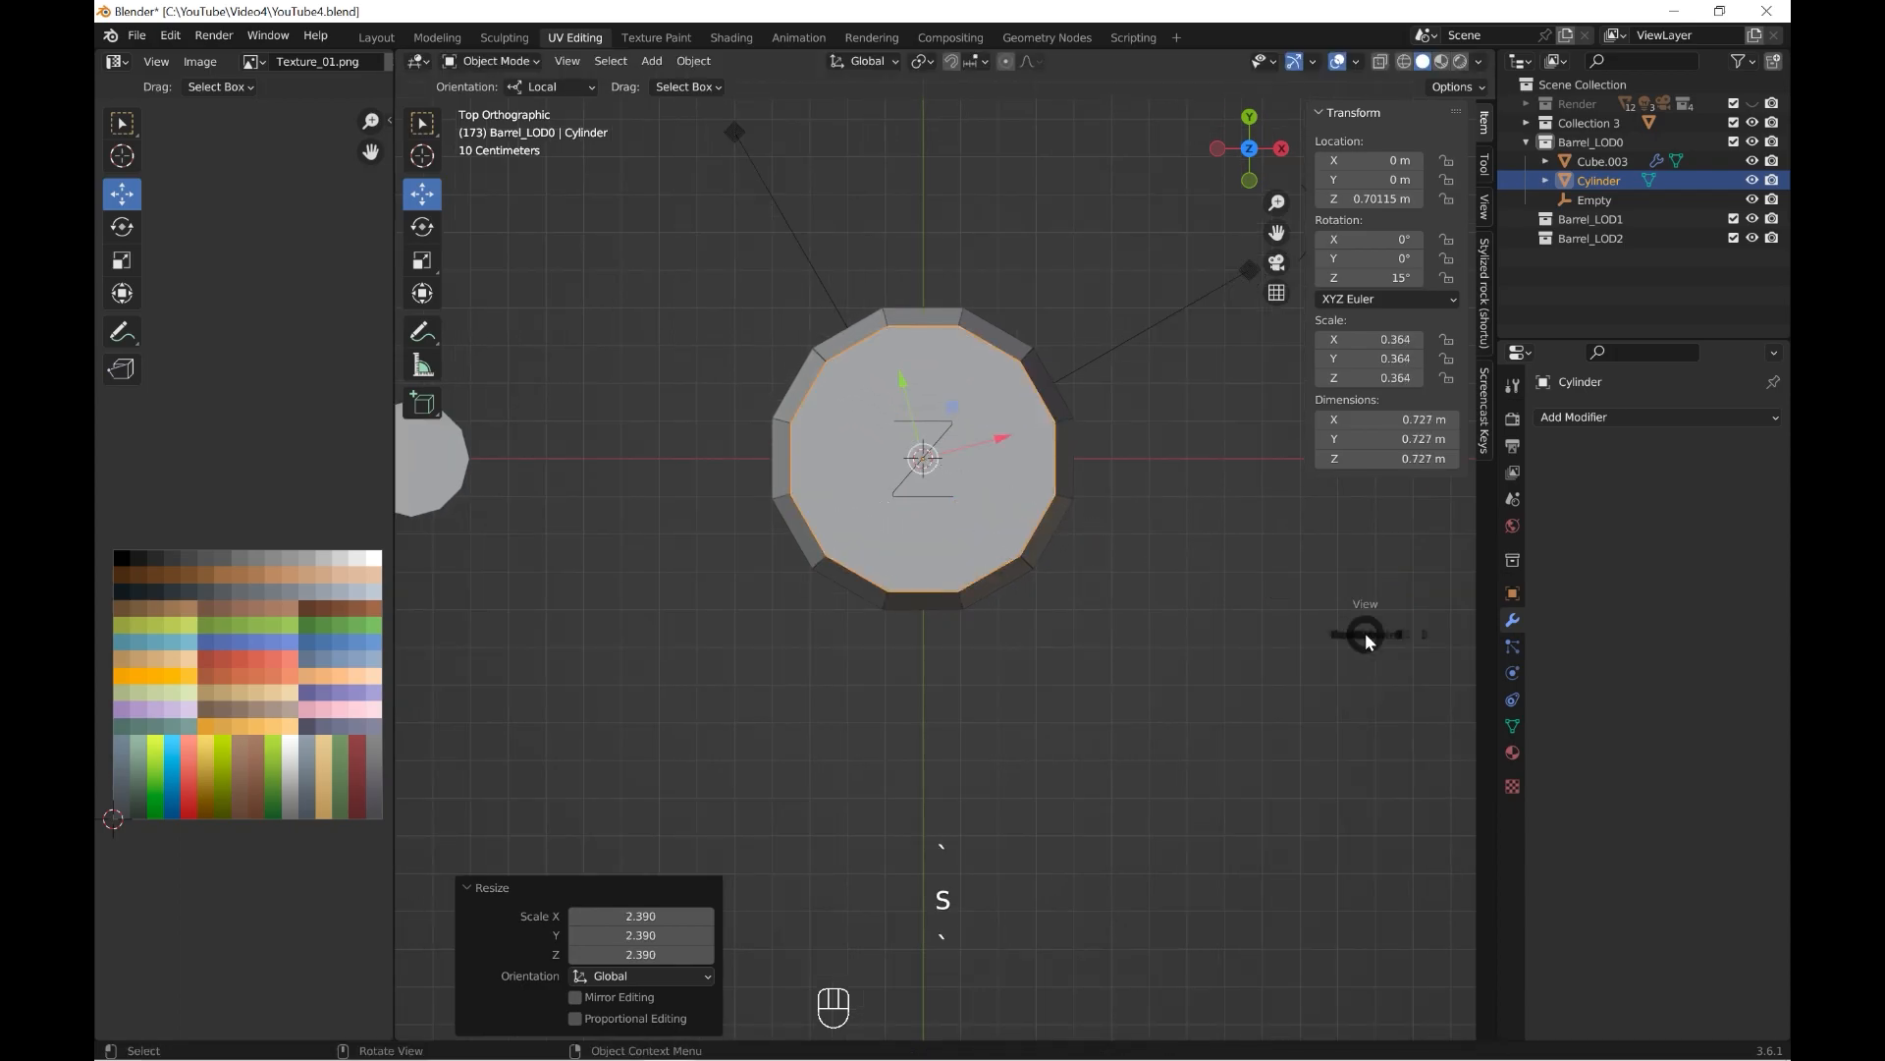
Flatten the cylinder into a band about 0.102 m high and 0.828 m wide, positioned at about 0.739 m in Z.
key(grave)
click(1058, 546)
scroll(1058, 546, up, 2)
mouse_move(908, 420)
mouse_down()
mouse_move(908, 482)
mouse_move(901, 398)
mouse_up()
key(s)
click(1194, 556)
scroll(1067, 544, down, 2)
middle_drag(1194, 549, 1061, 539)
drag(1005, 421, 1005, 421)
middle_drag(984, 599, 972, 681)
scroll(973, 682, up, 4)
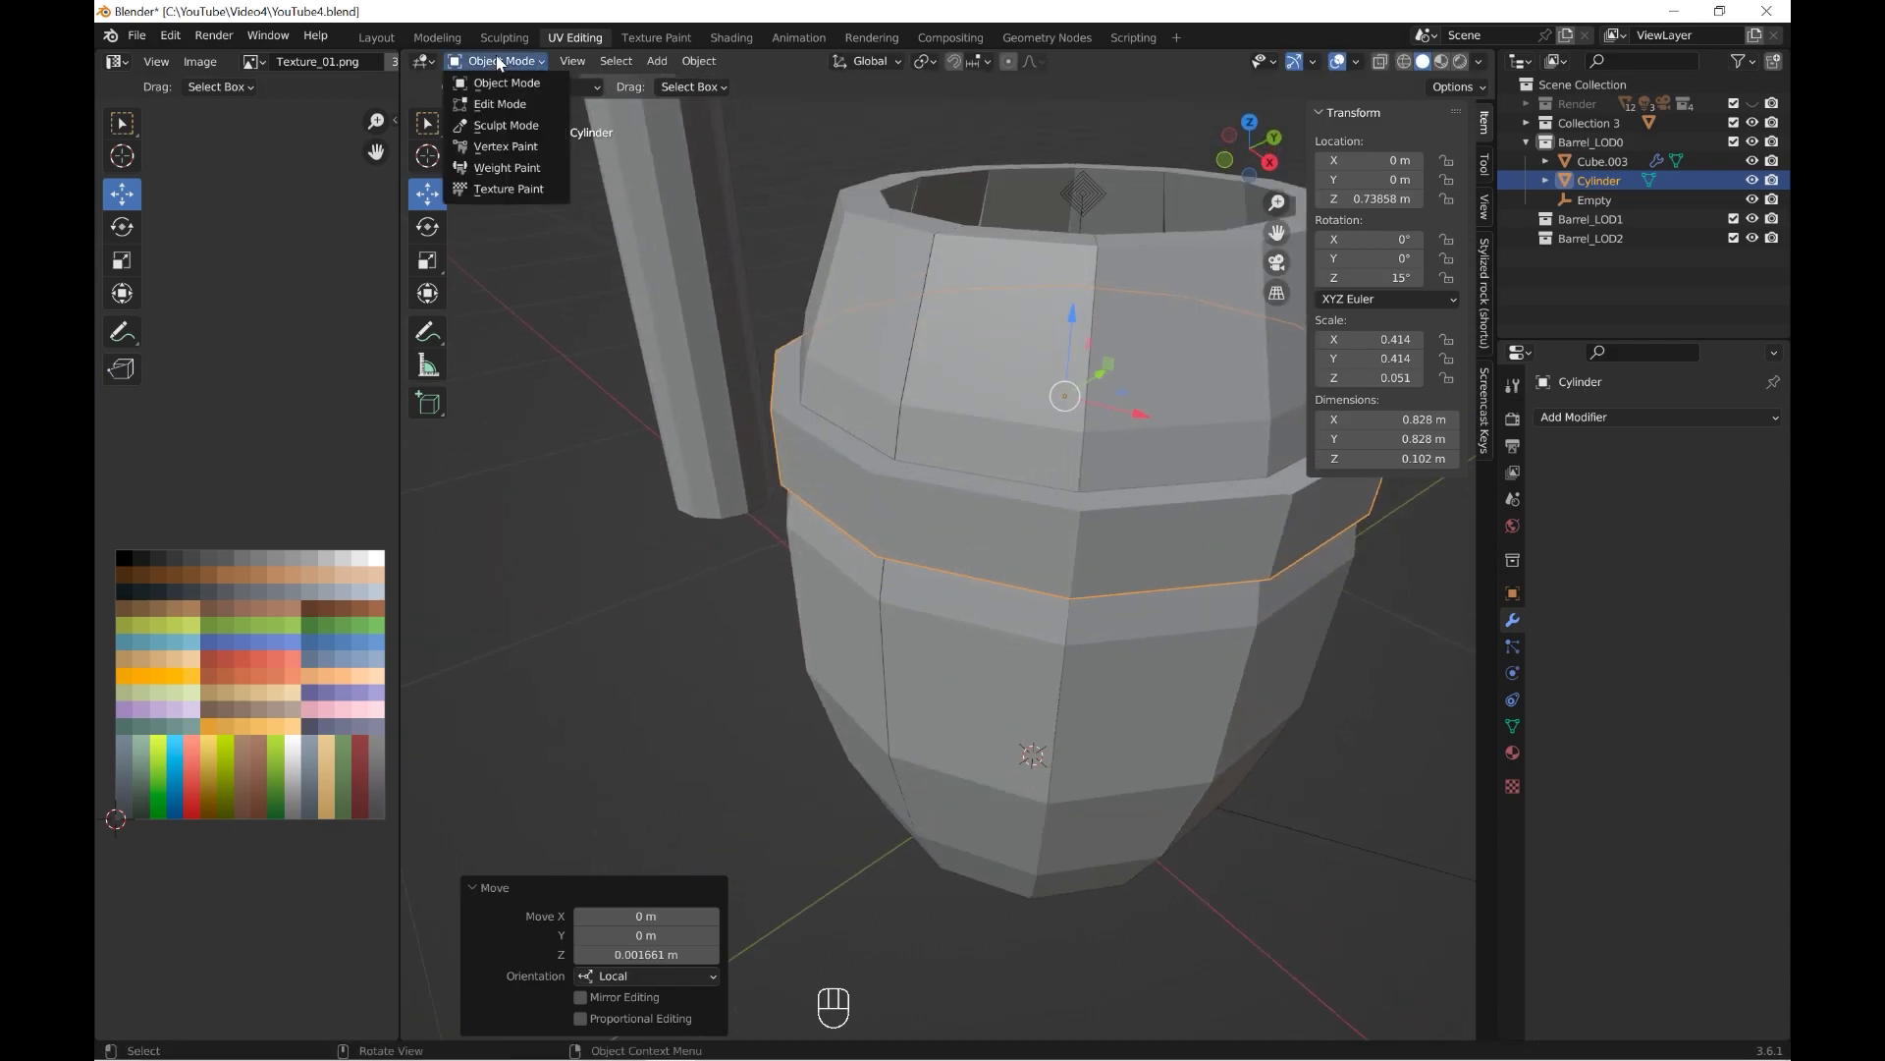
Select the band's ring of side faces in Edit Mode and scale it.
click(498, 63)
click(496, 106)
click(600, 62)
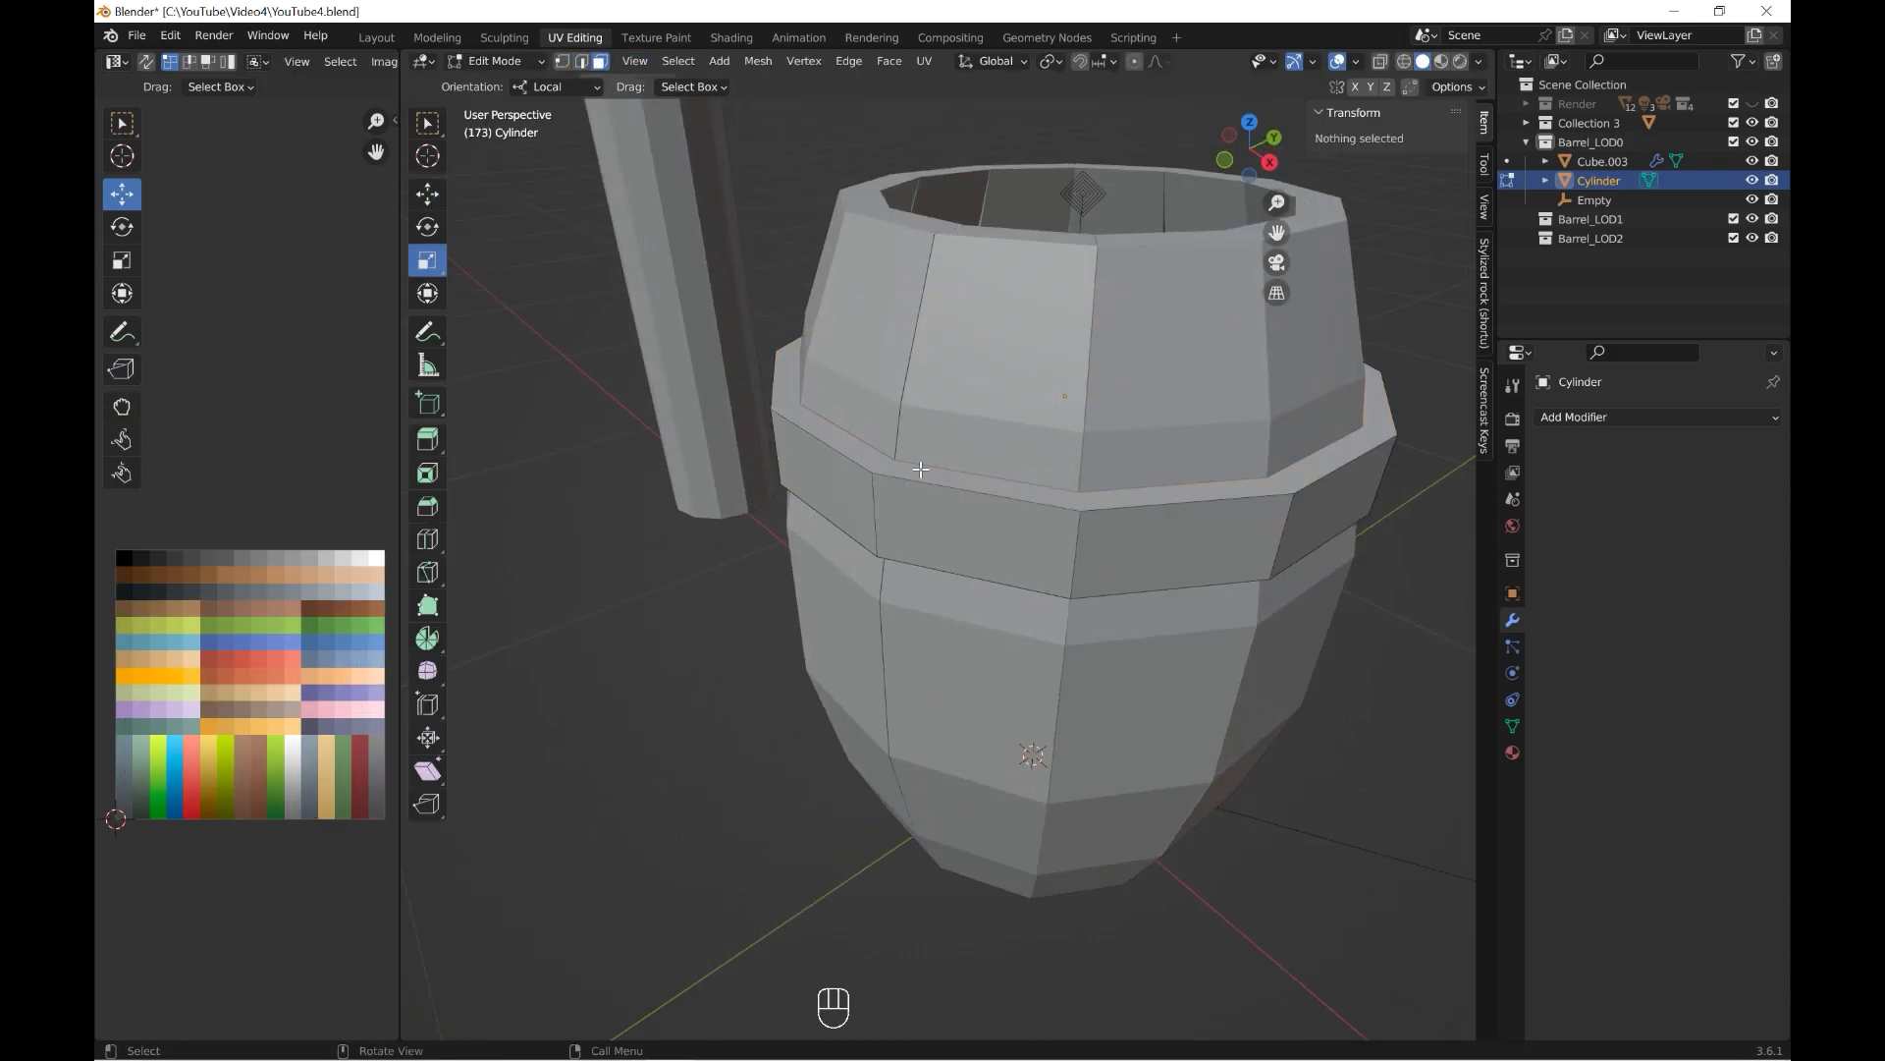
click(931, 477)
key(s)
click(1285, 540)
scroll(1287, 528, down, 3)
middle_drag(1287, 528, 1094, 597)
Fine-tune the band's side faces around the barrel, scaling them by about 1.010 in X and Y.
click(1271, 661)
alt+shift+click(1208, 542)
scroll(1169, 746, up, 1)
click(1127, 865)
alt+shift+click(1097, 586)
scroll(1094, 589, up, 1)
drag(1085, 494, 1088, 495)
scroll(1081, 499, down, 3)
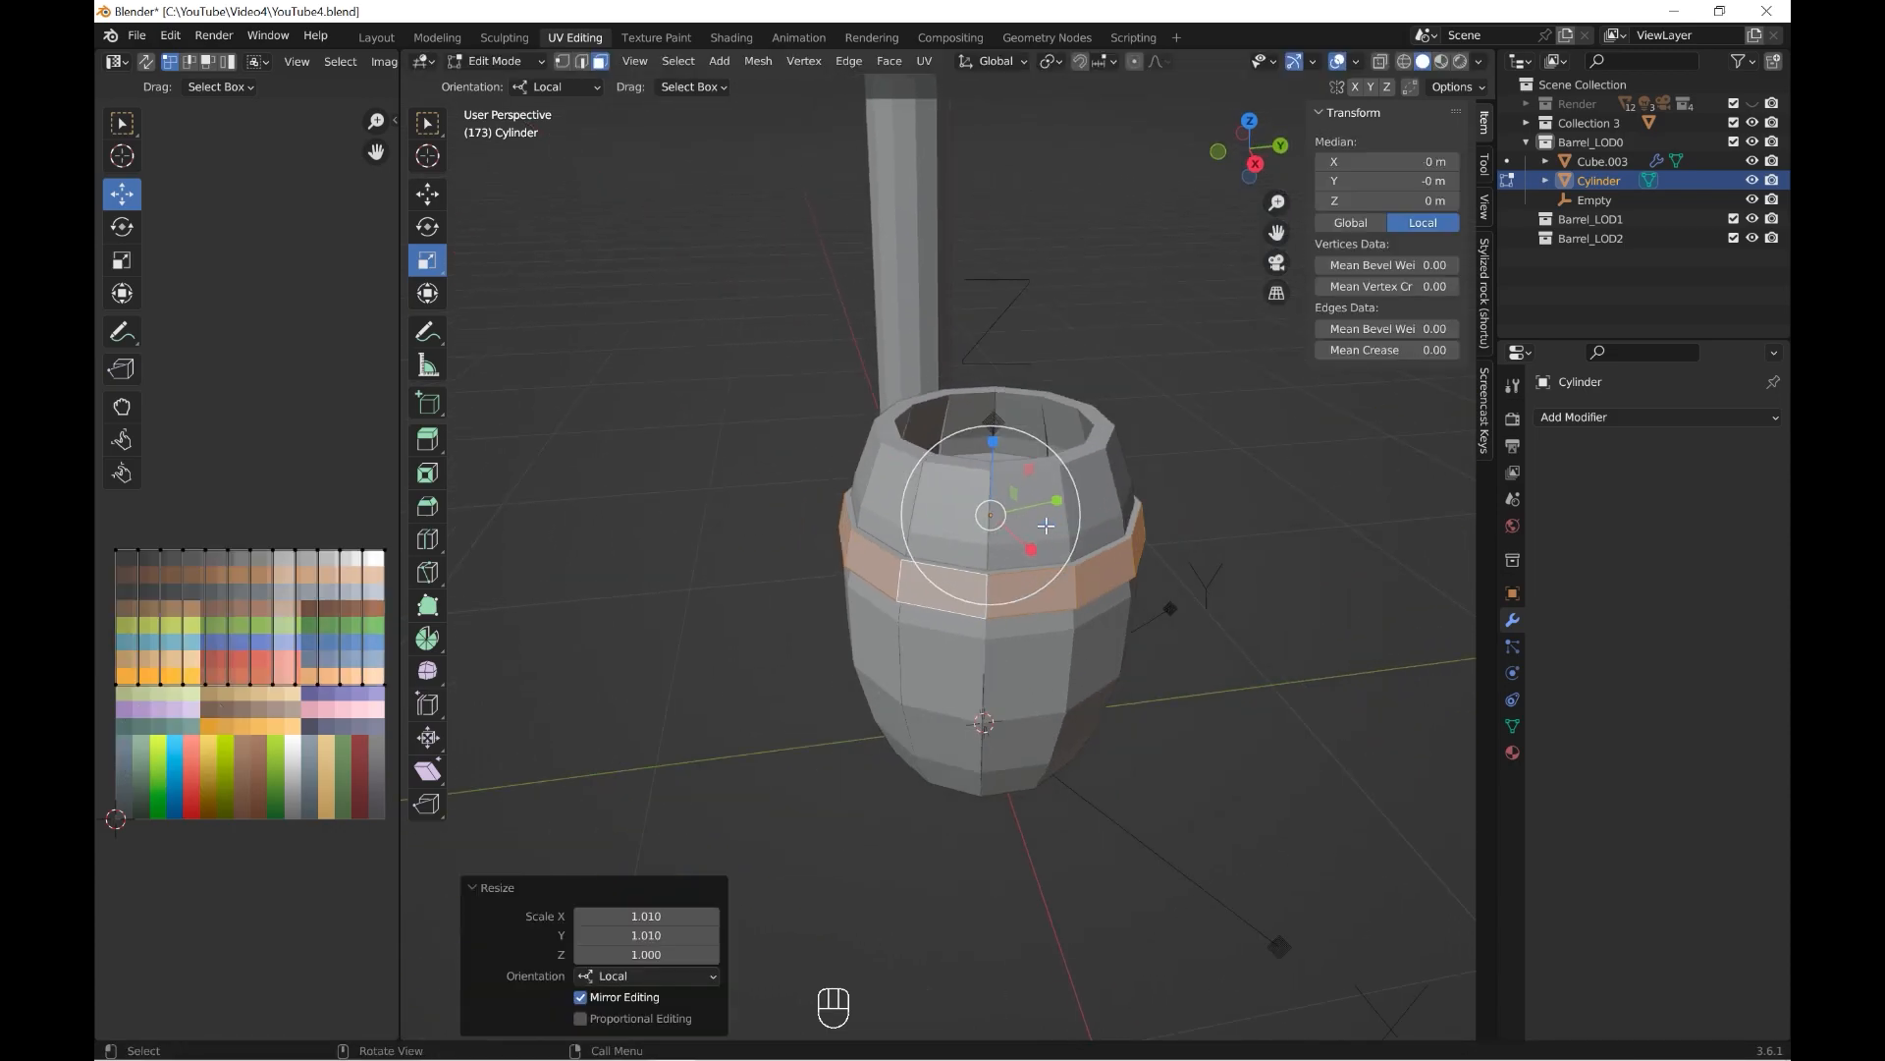
middle_drag(1063, 493, 1053, 546)
scroll(1053, 546, up, 3)
drag(1080, 495, 1083, 497)
scroll(1087, 560, down, 2)
middle_drag(1087, 566, 1159, 535)
Return to Object Mode, then raise the band in front view and rescale it to fit the barrel.
click(482, 62)
click(488, 85)
scroll(942, 444, up, 3)
mouse_move(942, 443)
middle_down()
mouse_move(967, 486)
mouse_move(1027, 403)
mouse_move(883, 481)
mouse_move(972, 424)
middle_up()
click(499, 69)
click(496, 105)
scroll(775, 501, down, 4)
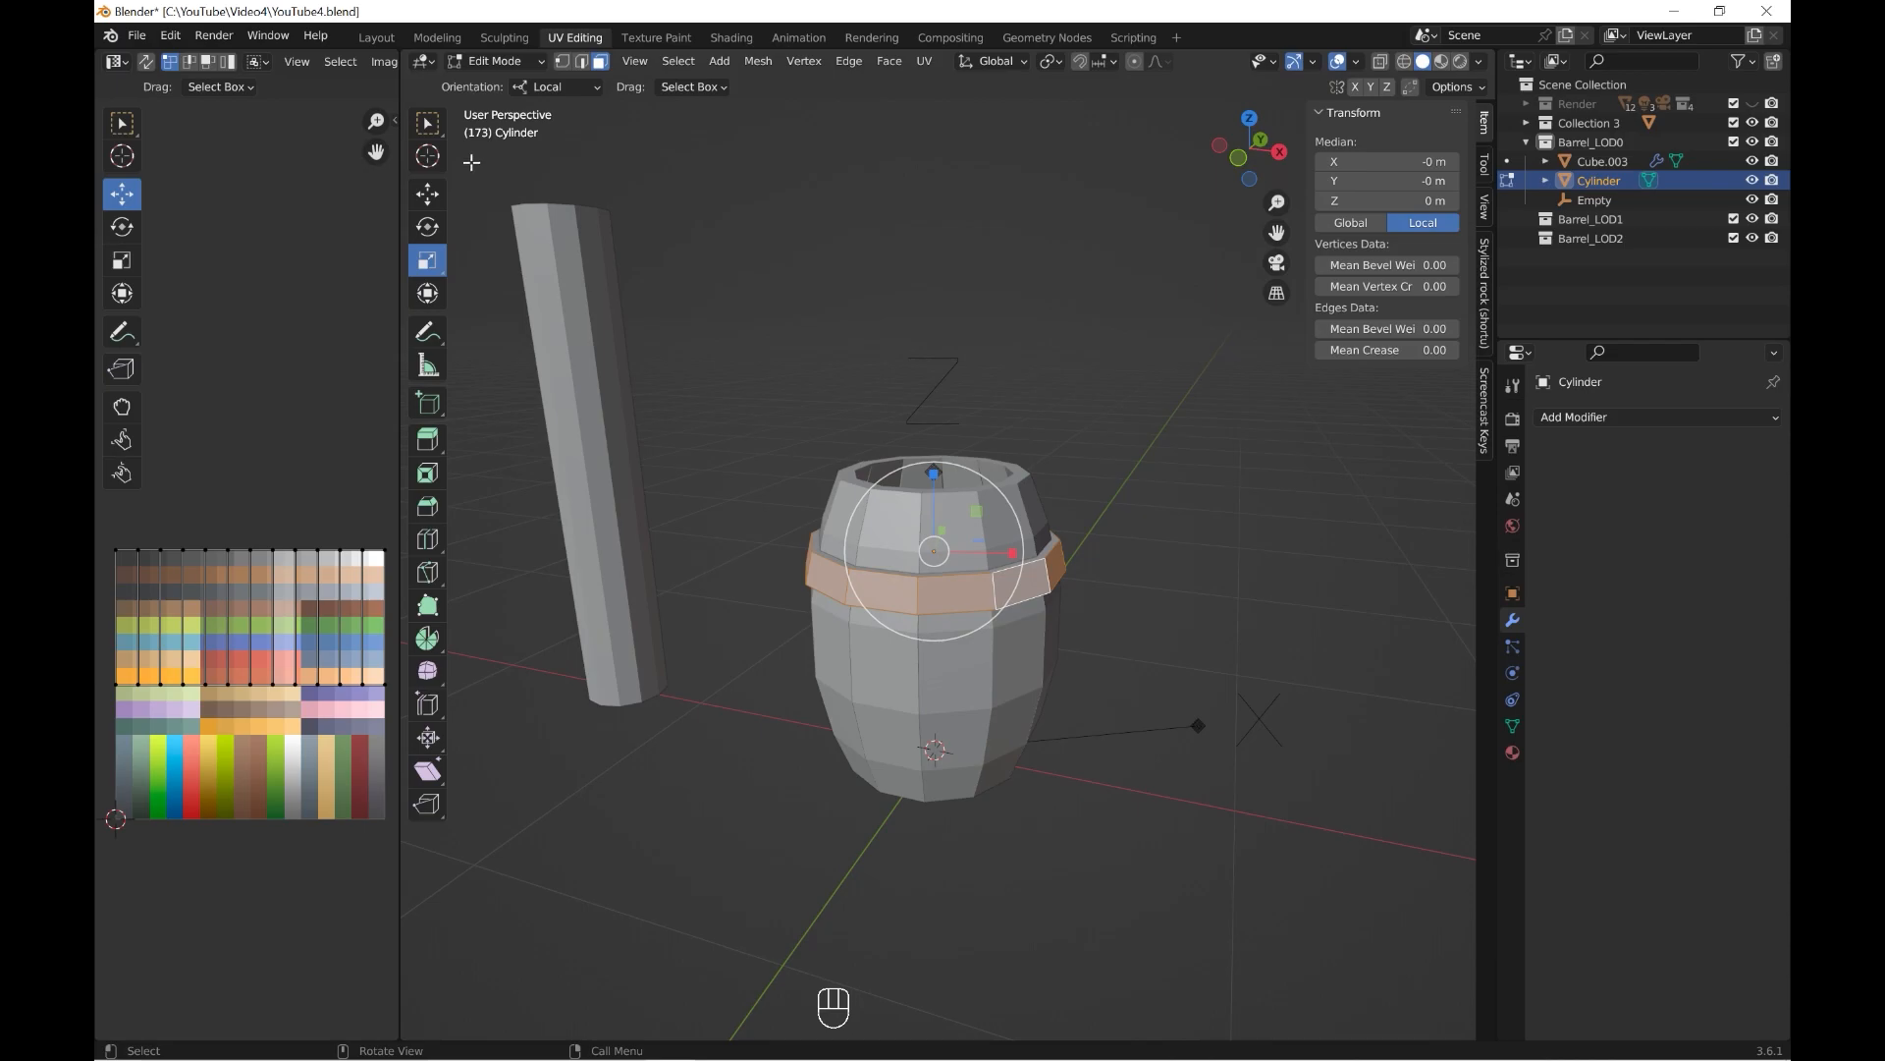
key(Tab)
key(KP_1)
scroll(981, 497, up, 2)
drag(880, 560, 877, 534)
key(s)
click(1129, 615)
Raise the band further to about 0.798 m in Z and scale it by 0.989.
middle_drag(1128, 615, 1078, 666)
scroll(1060, 658, up, 2)
drag(864, 538, 858, 517)
key(s)
click(1189, 630)
middle_drag(1188, 609, 1147, 636)
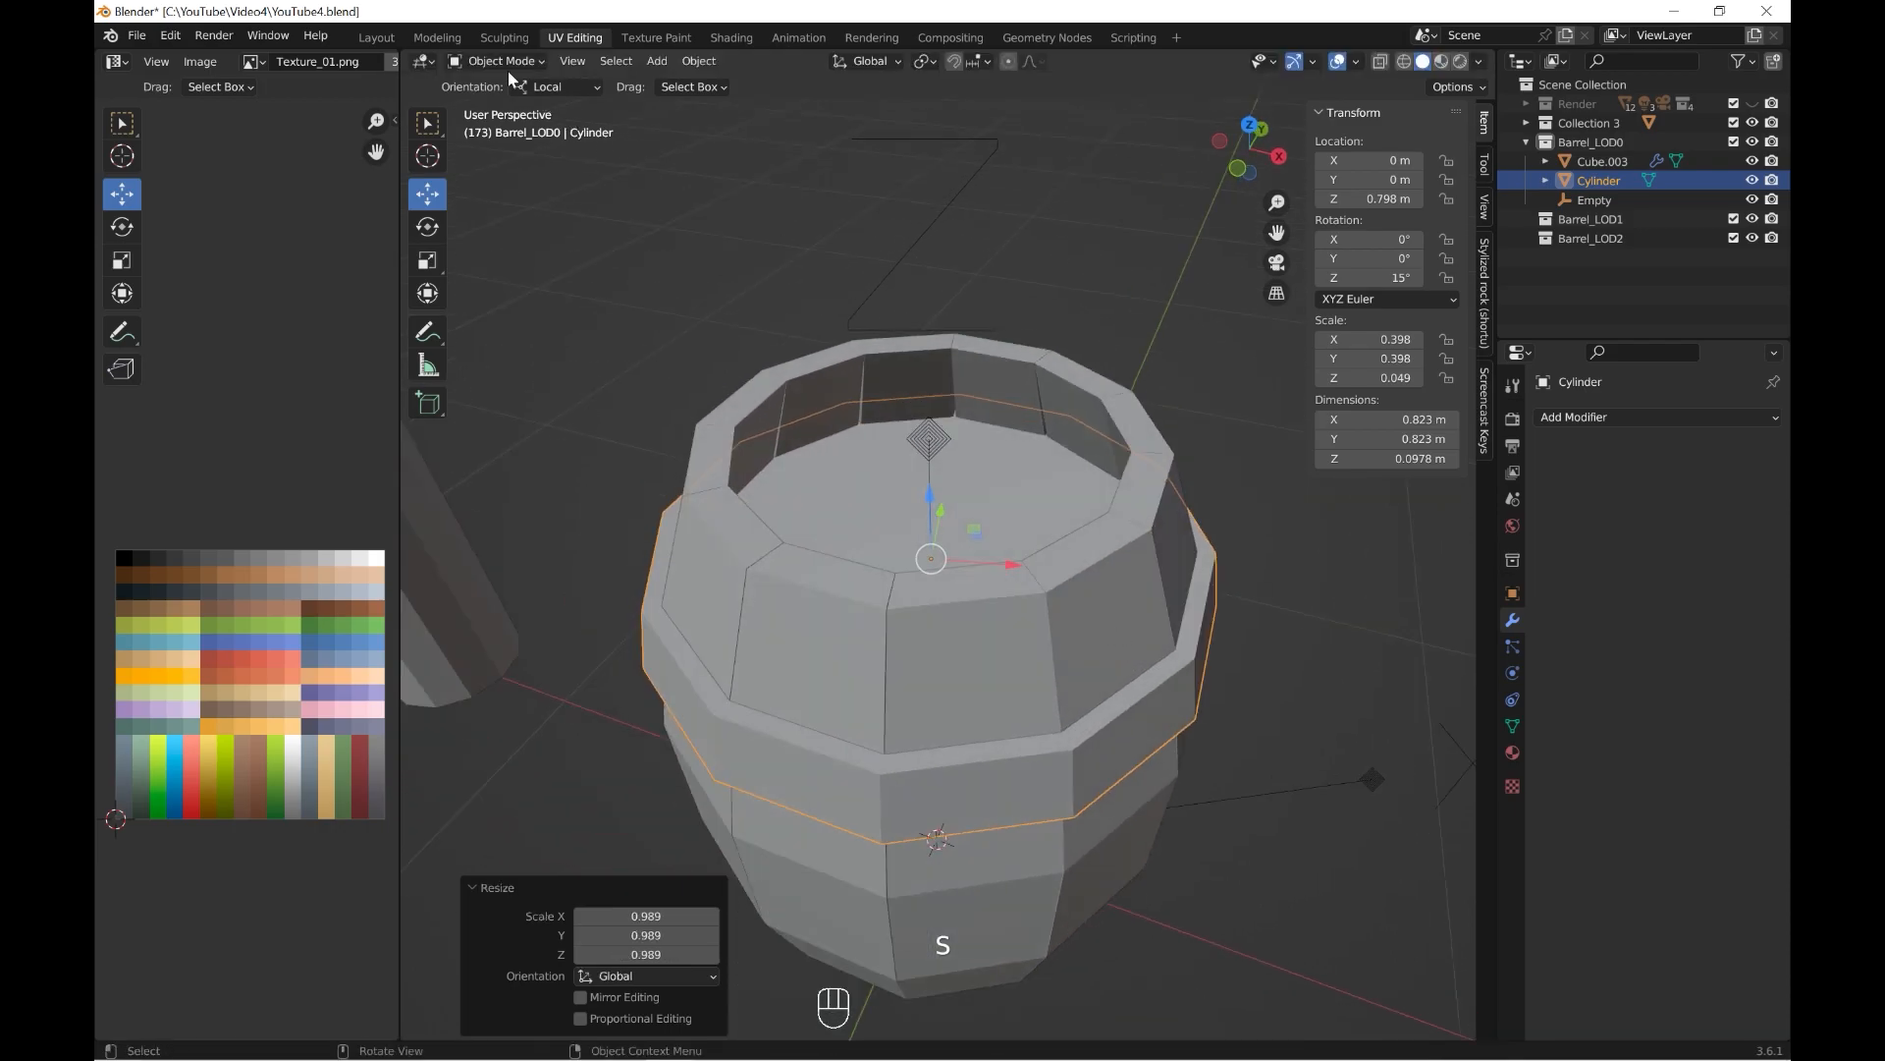
In Edit Mode, select the band's top and bottom cap faces and inset them by about 0.063 m.
click(508, 65)
click(501, 104)
click(852, 752)
middle_drag(852, 751, 894, 661)
shift+click(867, 484)
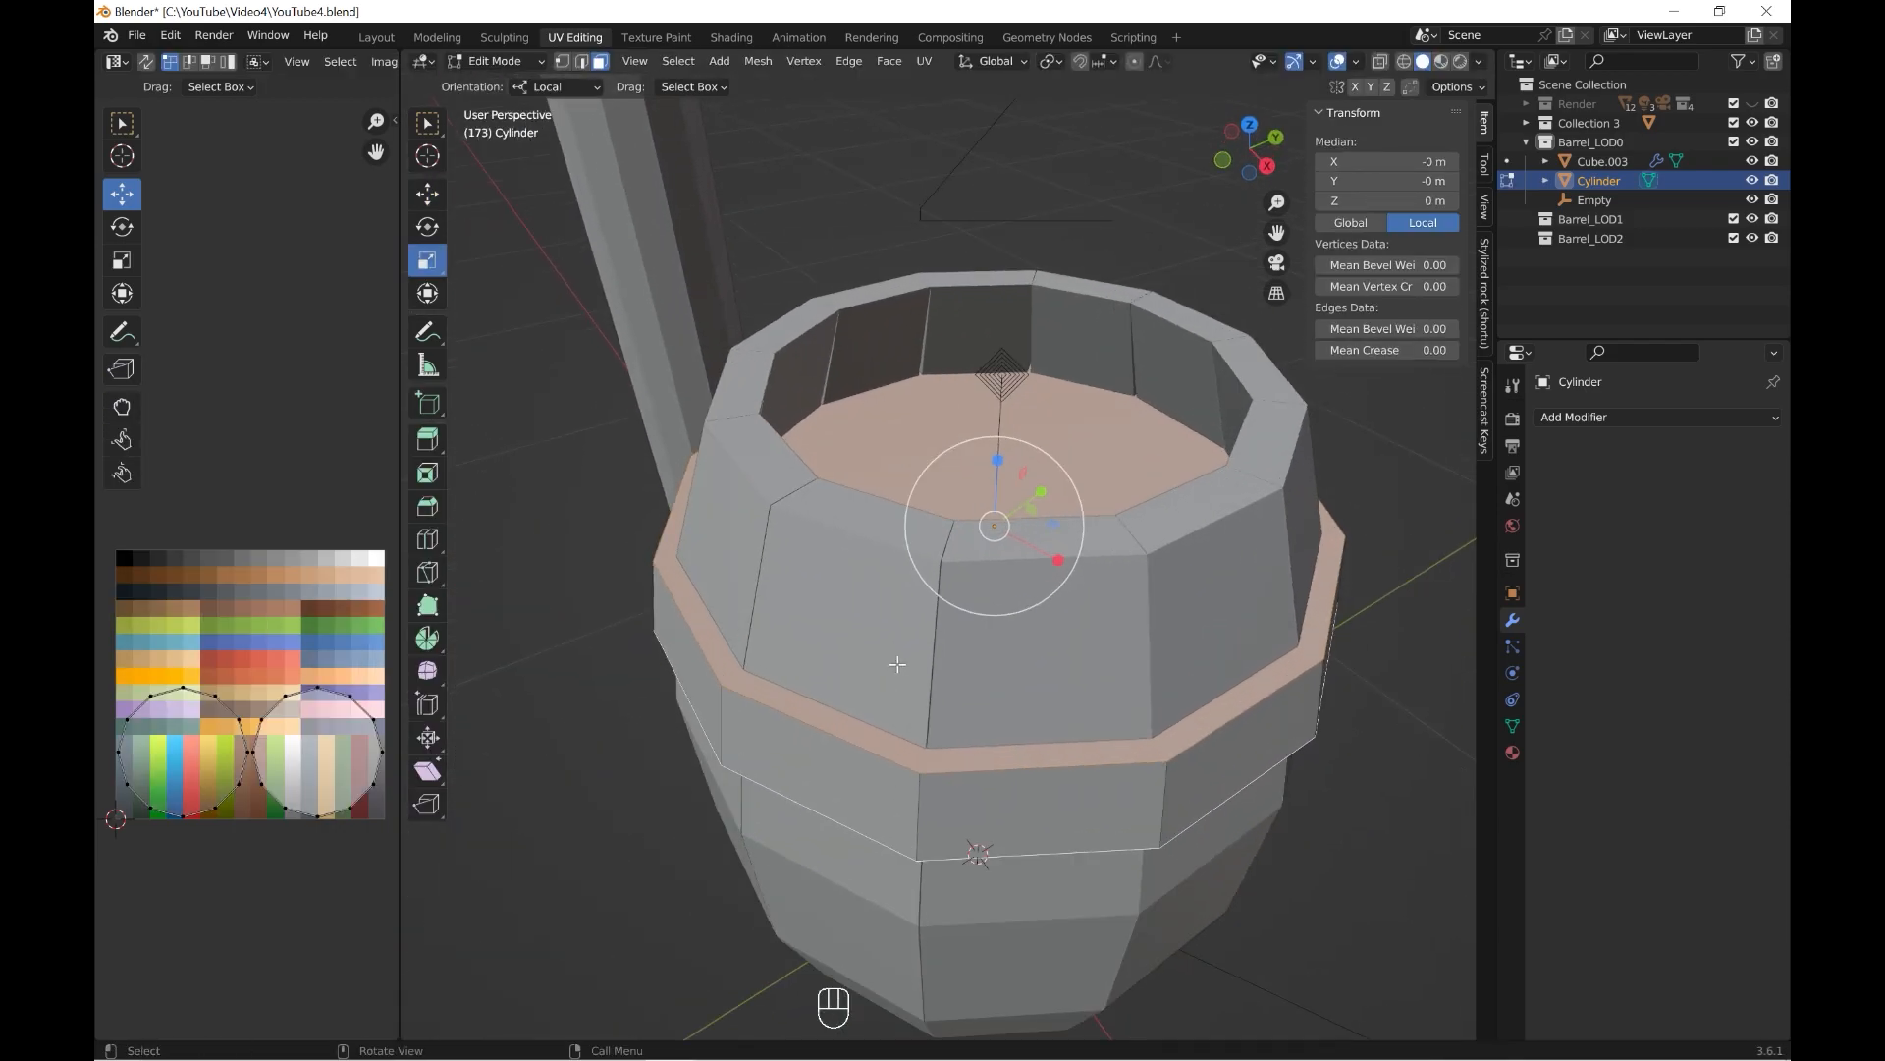
scroll(894, 660, up, 1)
key(i)
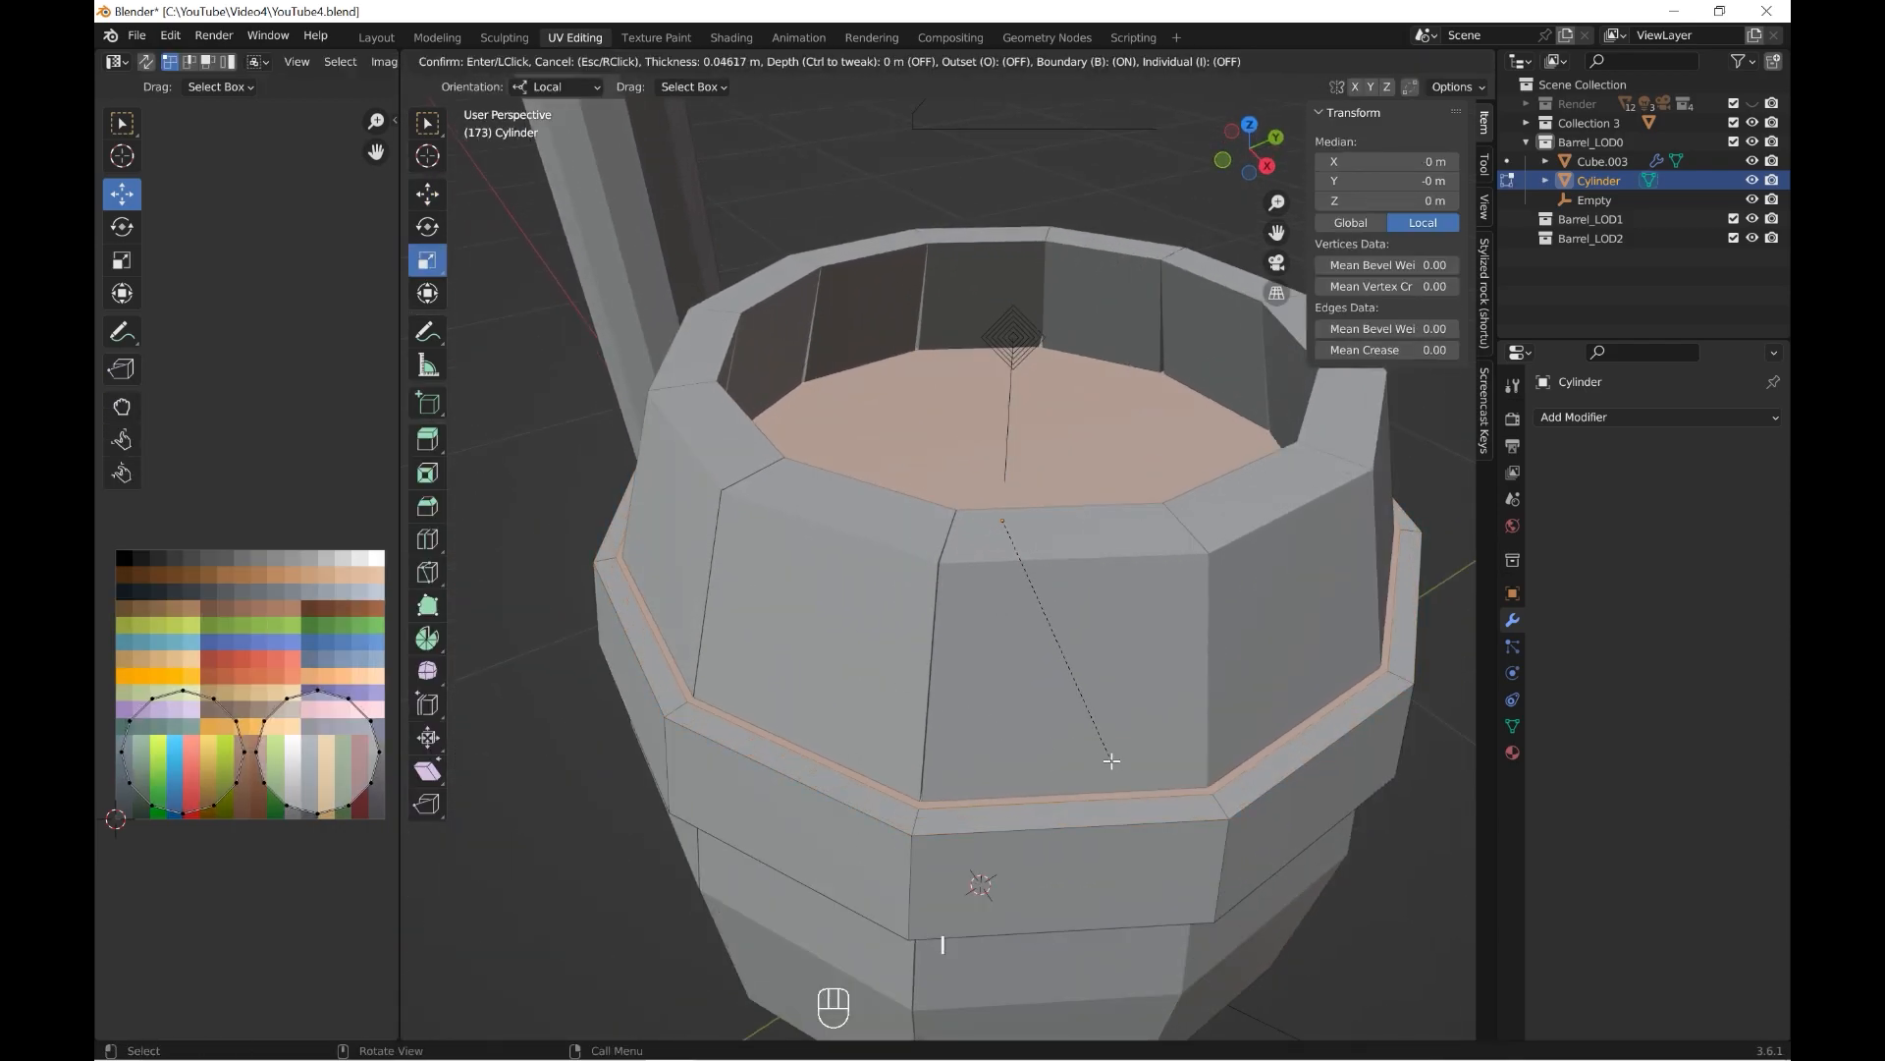
click(1111, 755)
Delete the band's inset inner faces and return to Object Mode.
key(x)
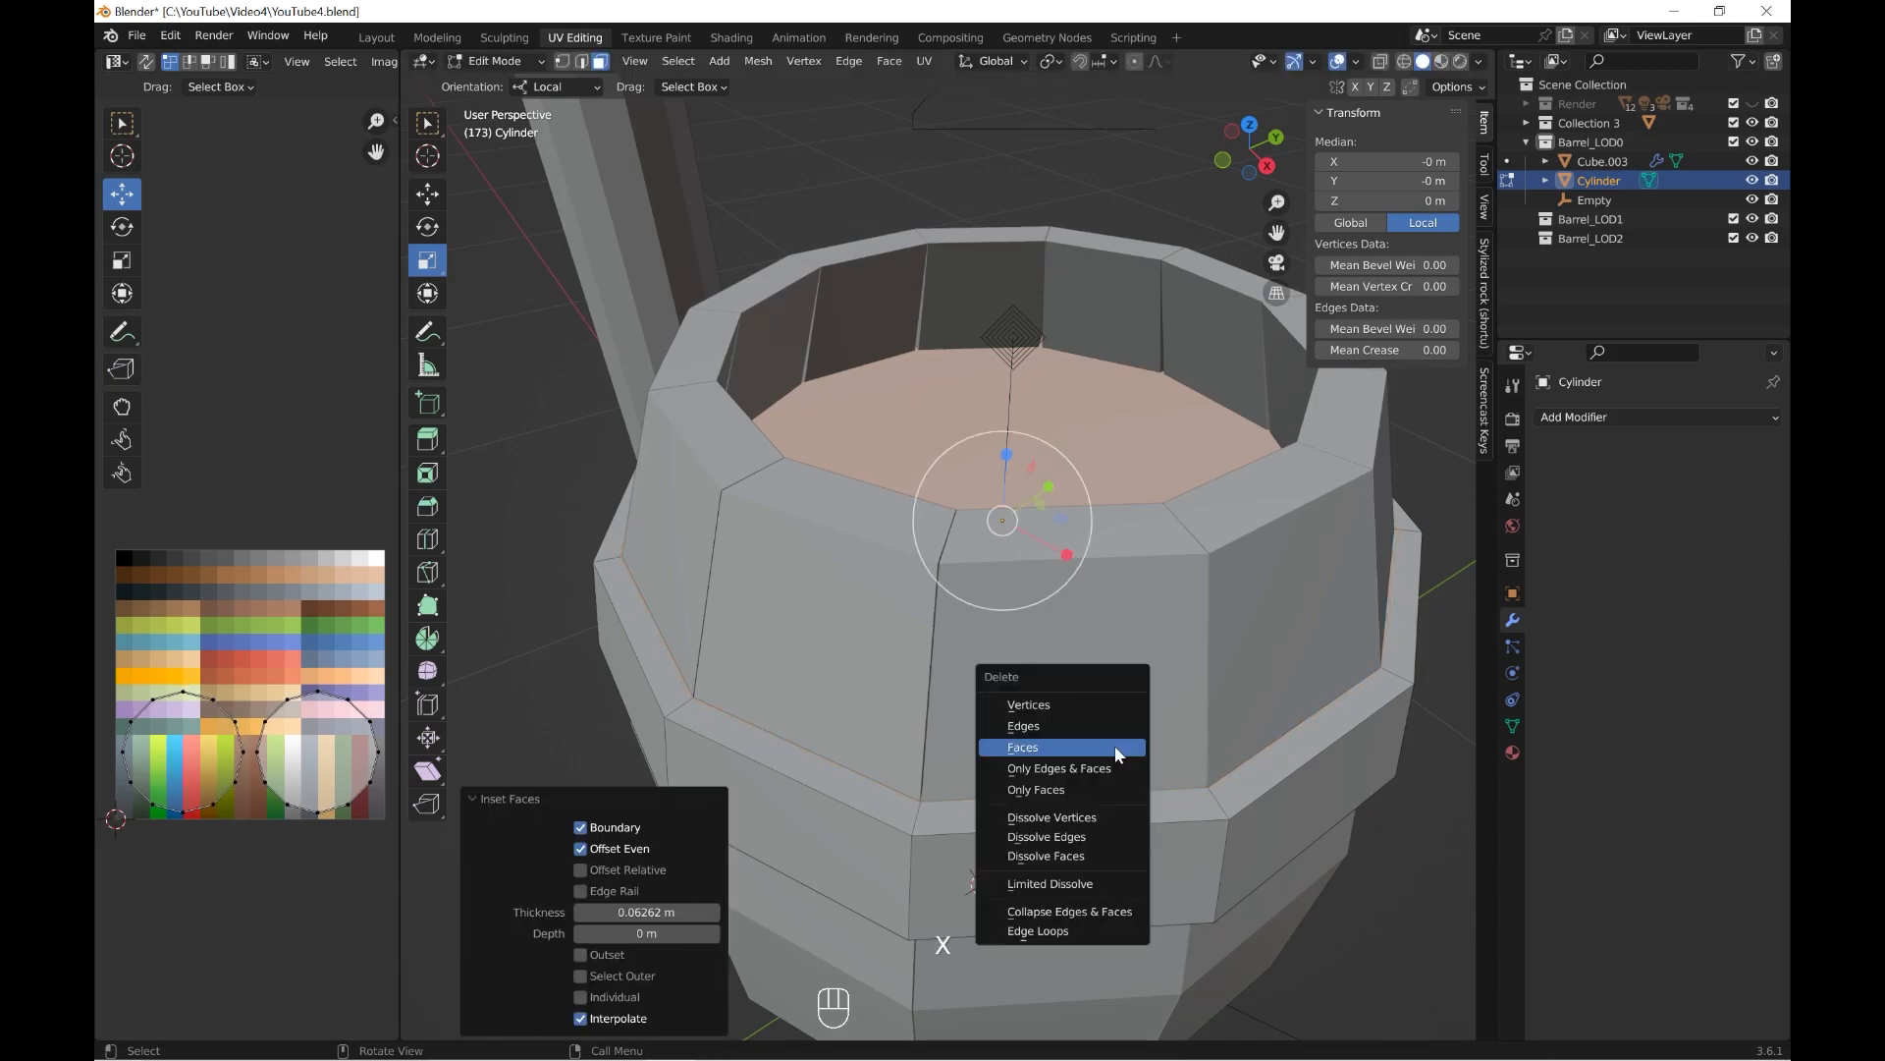
click(1116, 746)
click(505, 62)
click(503, 86)
Duplicate the band, apply its rotation and scale, and move the copy down about 0.574 m in Z.
key(grave)
click(744, 493)
scroll(916, 571, down, 4)
shift+middle_drag(915, 571, 935, 450)
key(shift+d)
key(shift+Return)
key(ctrl+a)
click(911, 479)
scroll(928, 525, down, 3)
drag(924, 354, 926, 533)
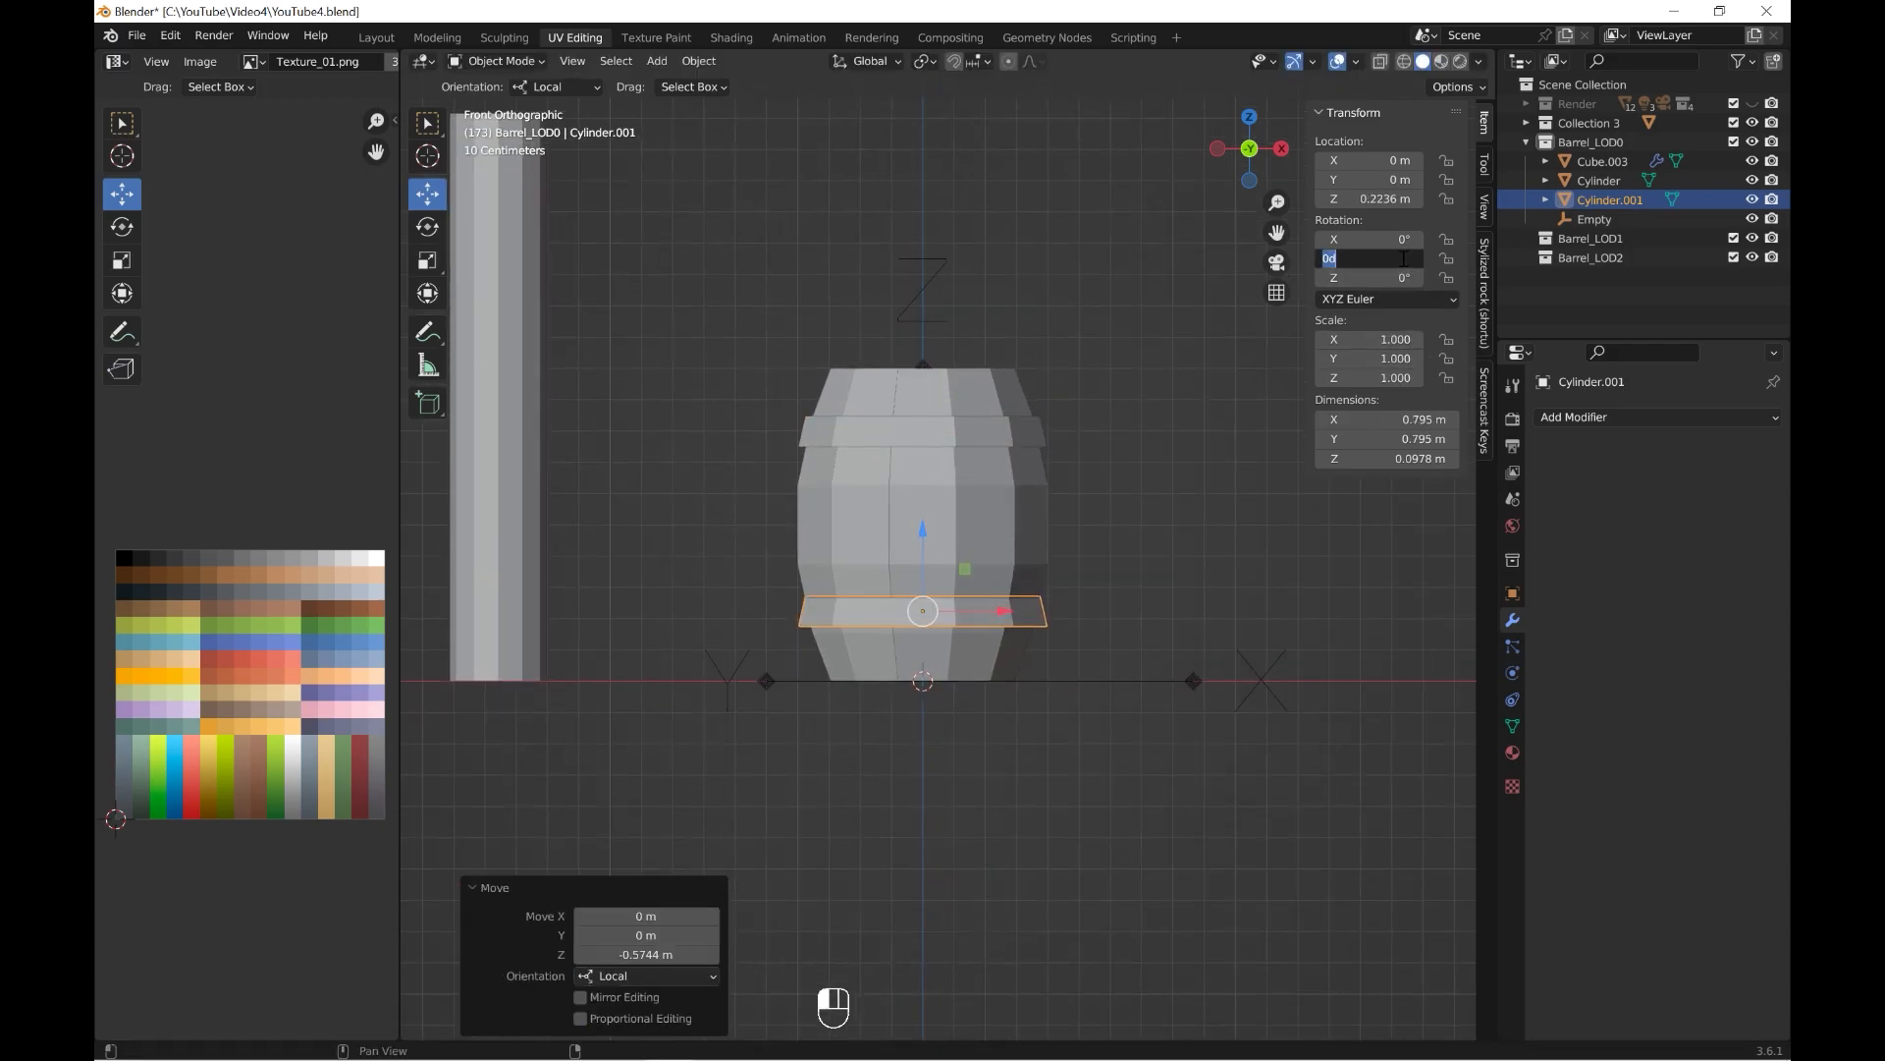
Rotate the lower band 180° about Y and fine-tune its height around the barrel's base.
key(Return)
scroll(1037, 558, up, 4)
middle_drag(1037, 558, 914, 563)
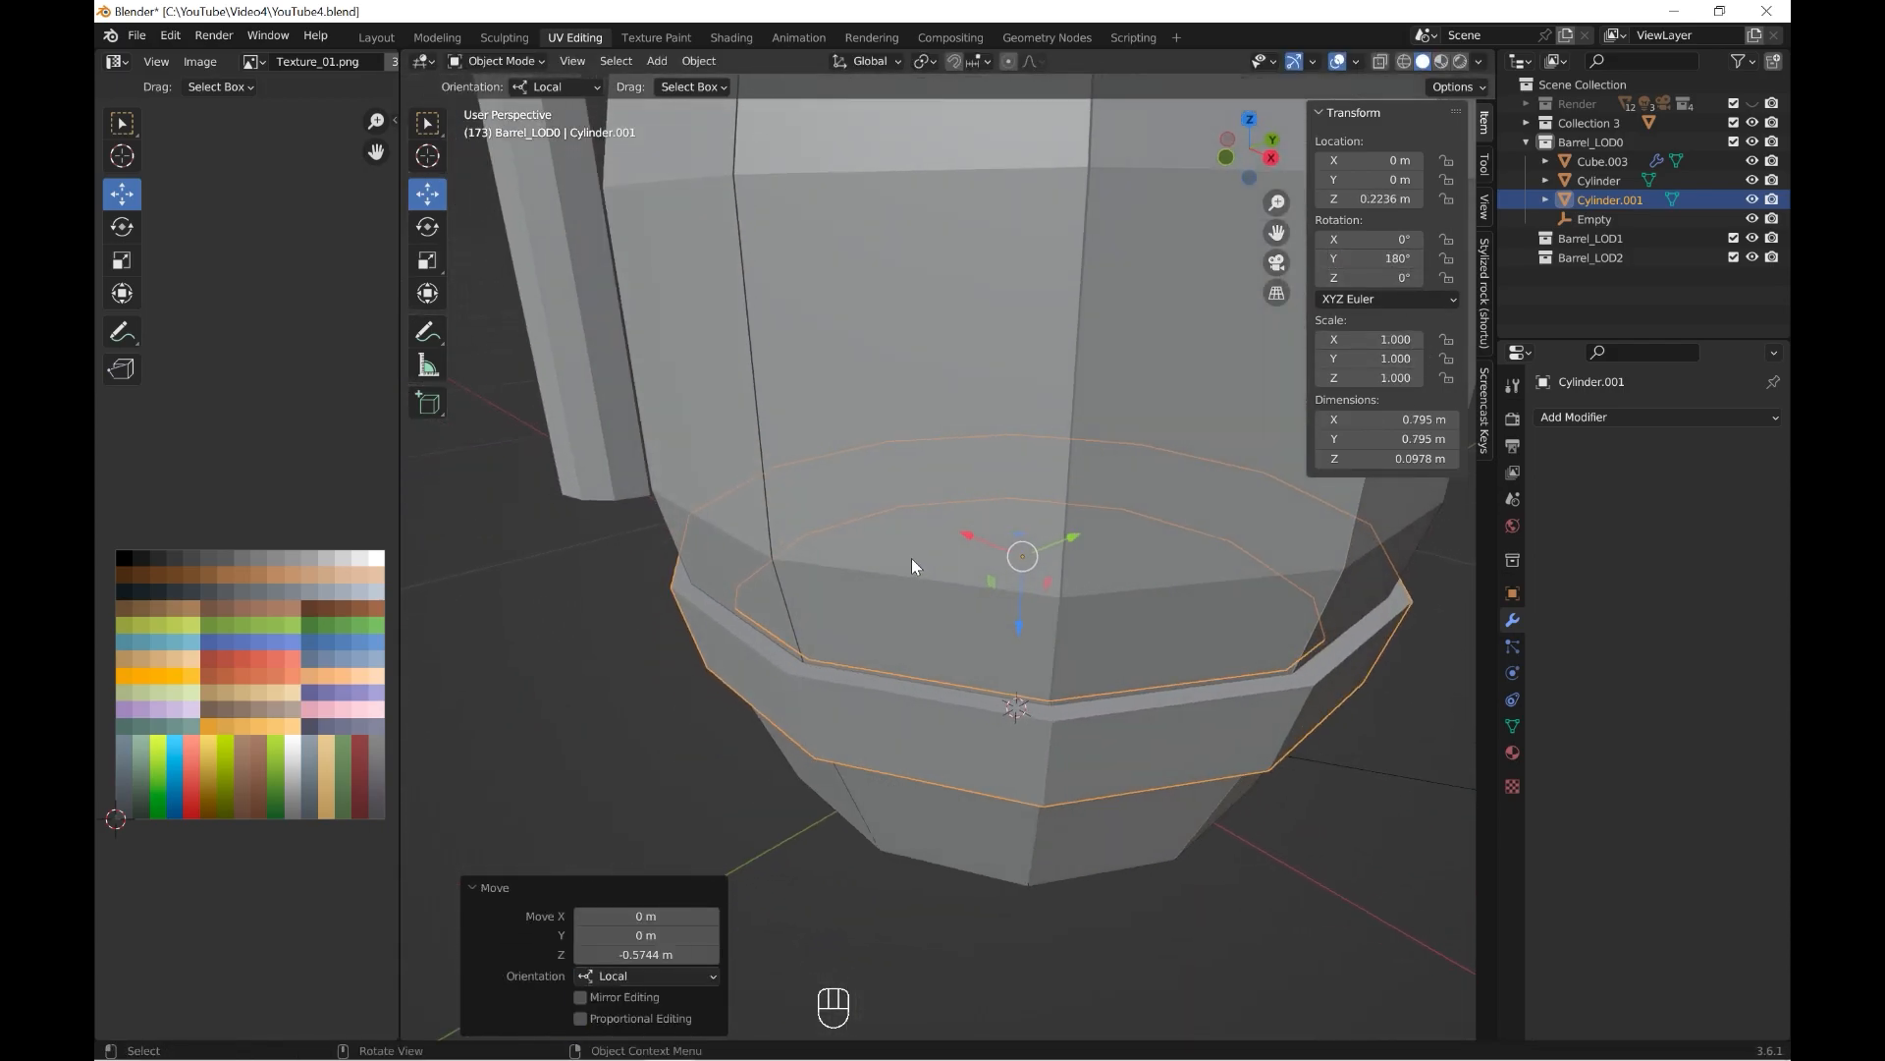
drag(1022, 618, 1021, 629)
middle_drag(1021, 629, 995, 513)
drag(1051, 692, 1053, 726)
scroll(1092, 657, down, 5)
middle_drag(1233, 724, 1132, 667)
Apply the Array modifier on the barrel's side planks and delete the Empty used for the offset.
key(grave)
click(1171, 509)
click(982, 450)
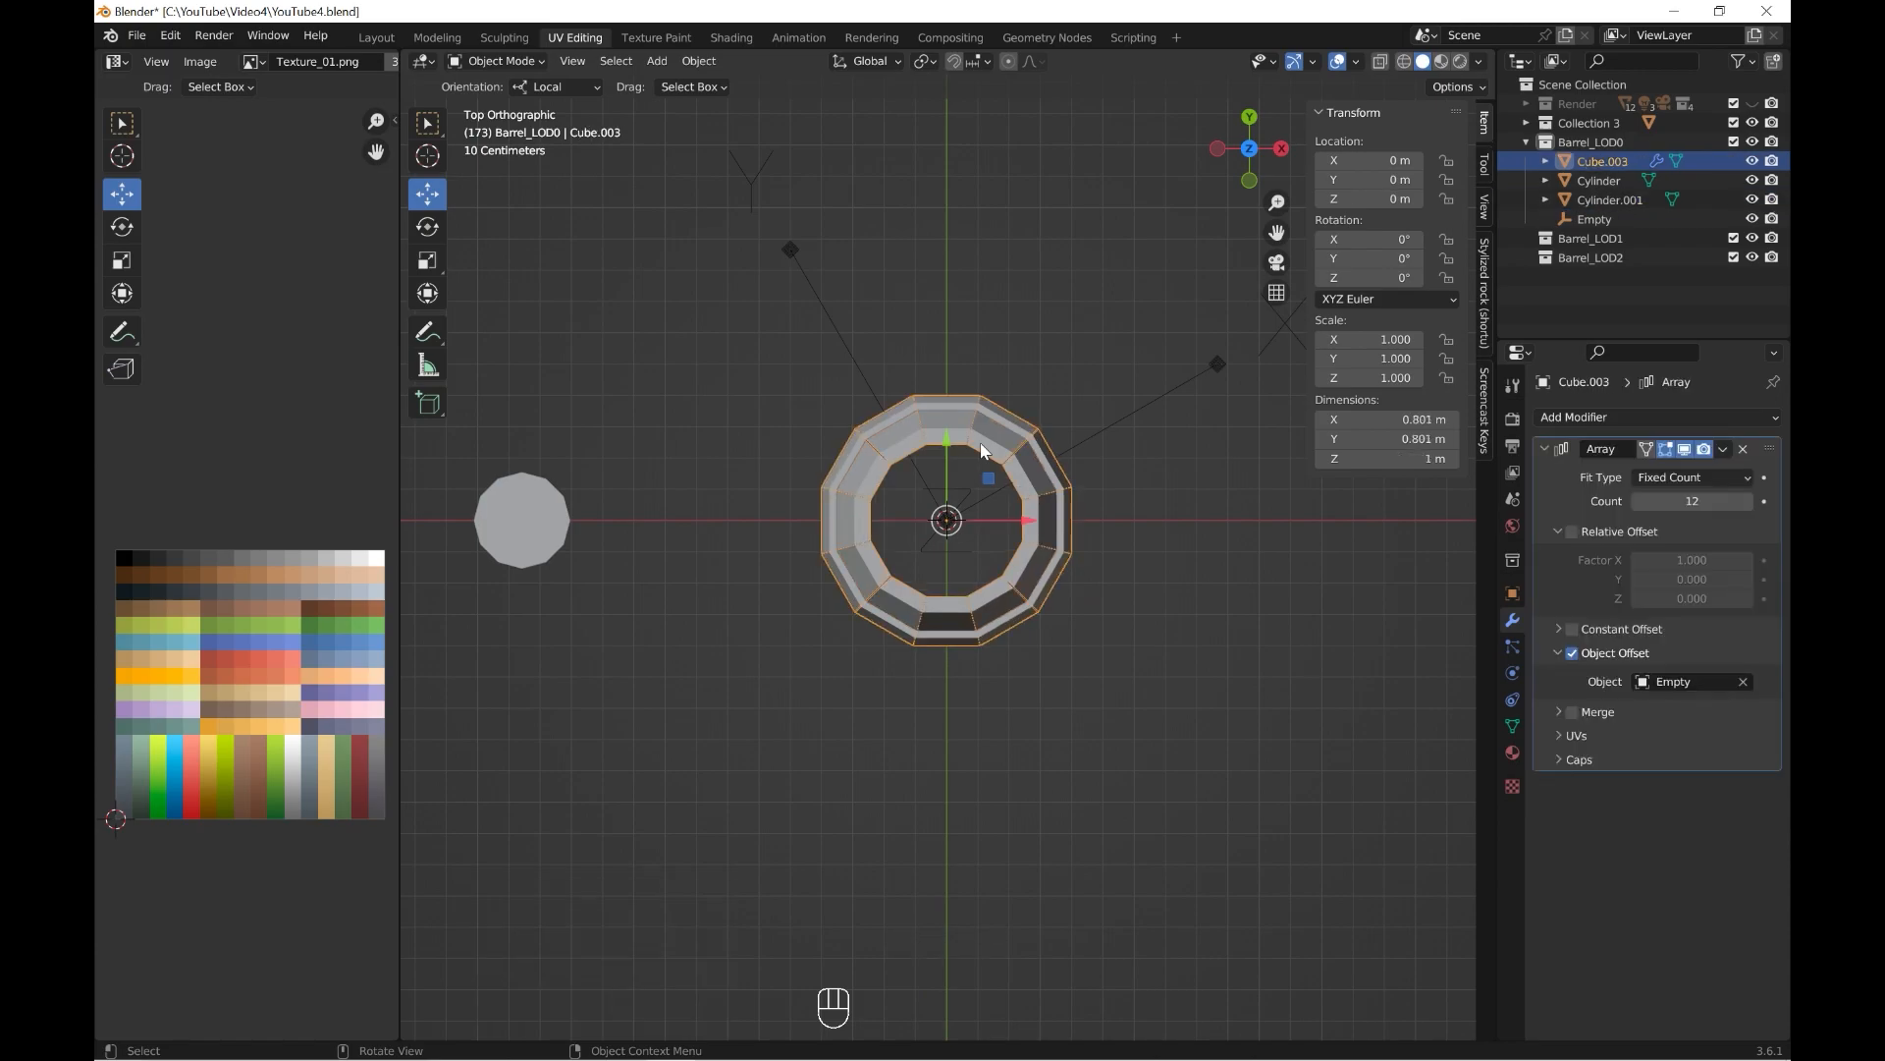
click(1724, 451)
click(1677, 461)
click(1164, 392)
key(x)
click(1166, 395)
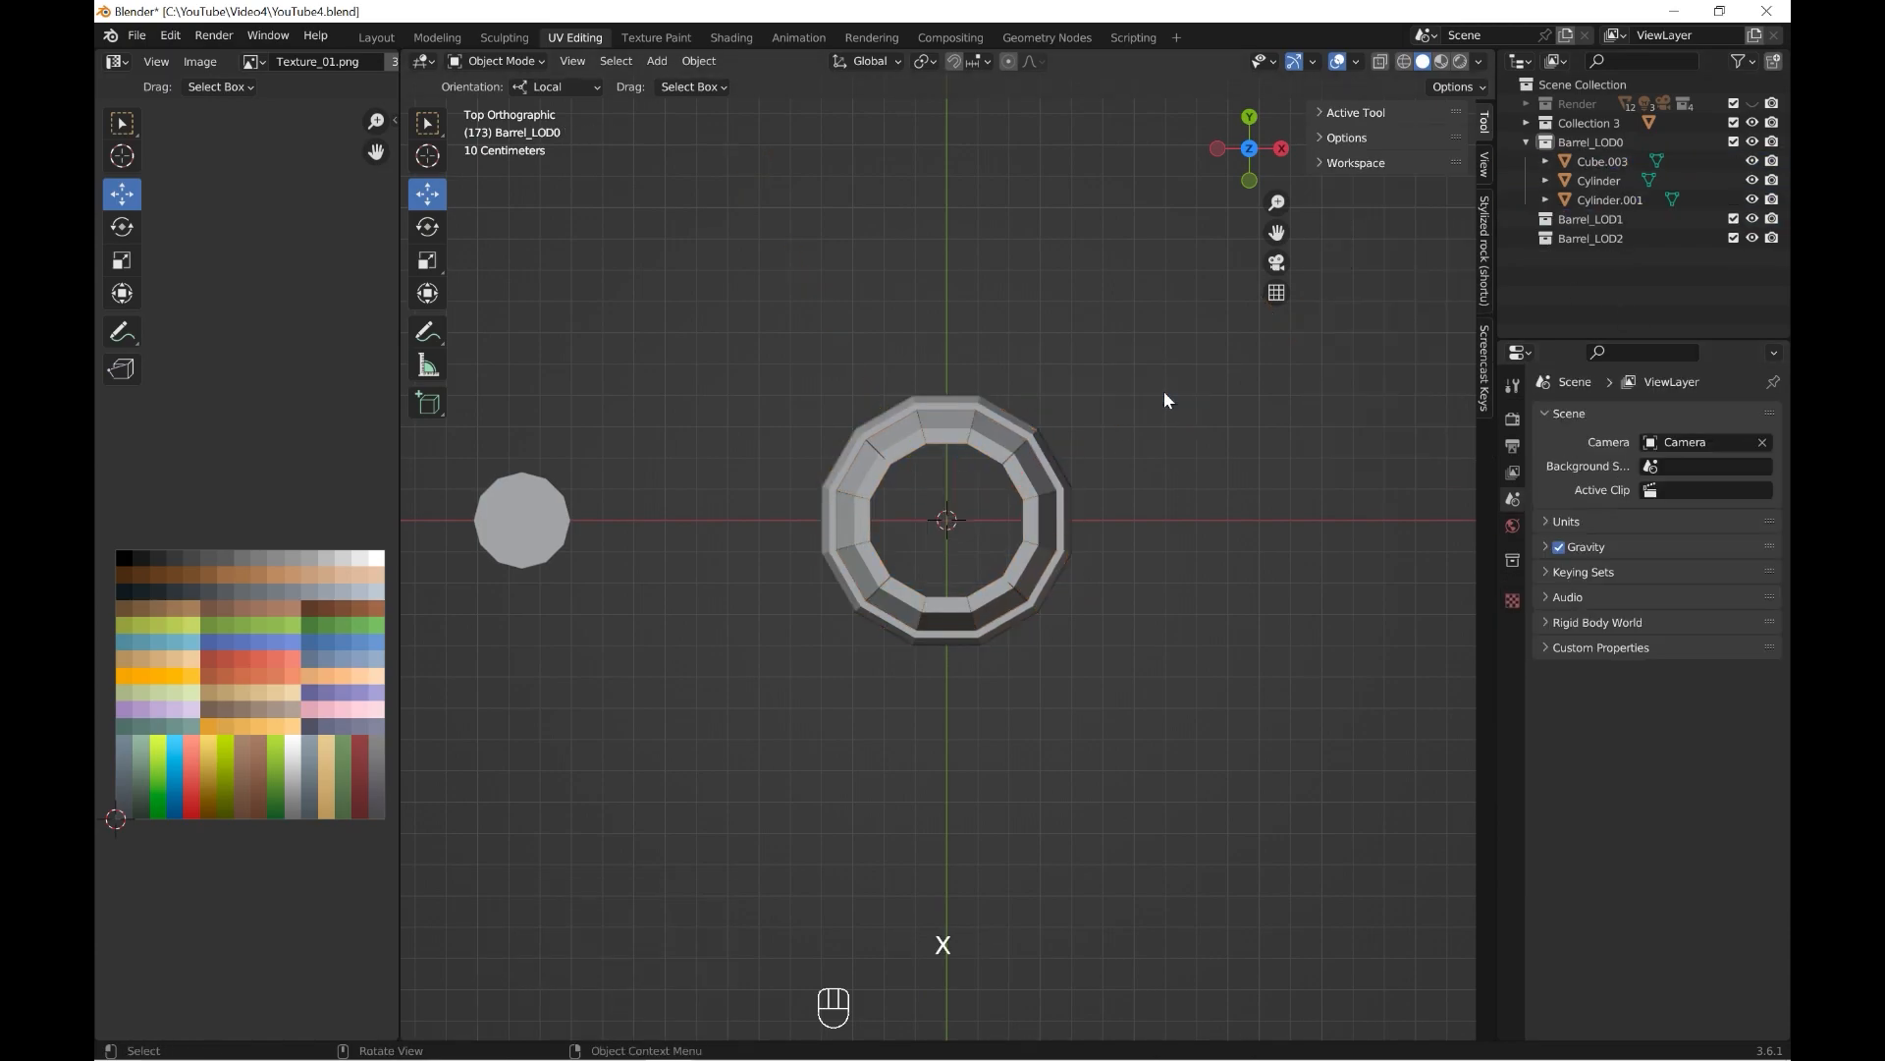
Add a cube at the barrel's centre and scale it uniformly to about 0.268.
key(shift+a)
mouse_move(1070, 545)
click(1160, 566)
key(s)
click(1056, 569)
Raise the cube to about 0.799 m in Z and flatten it into a slab about 0.048 m thick.
key(grave)
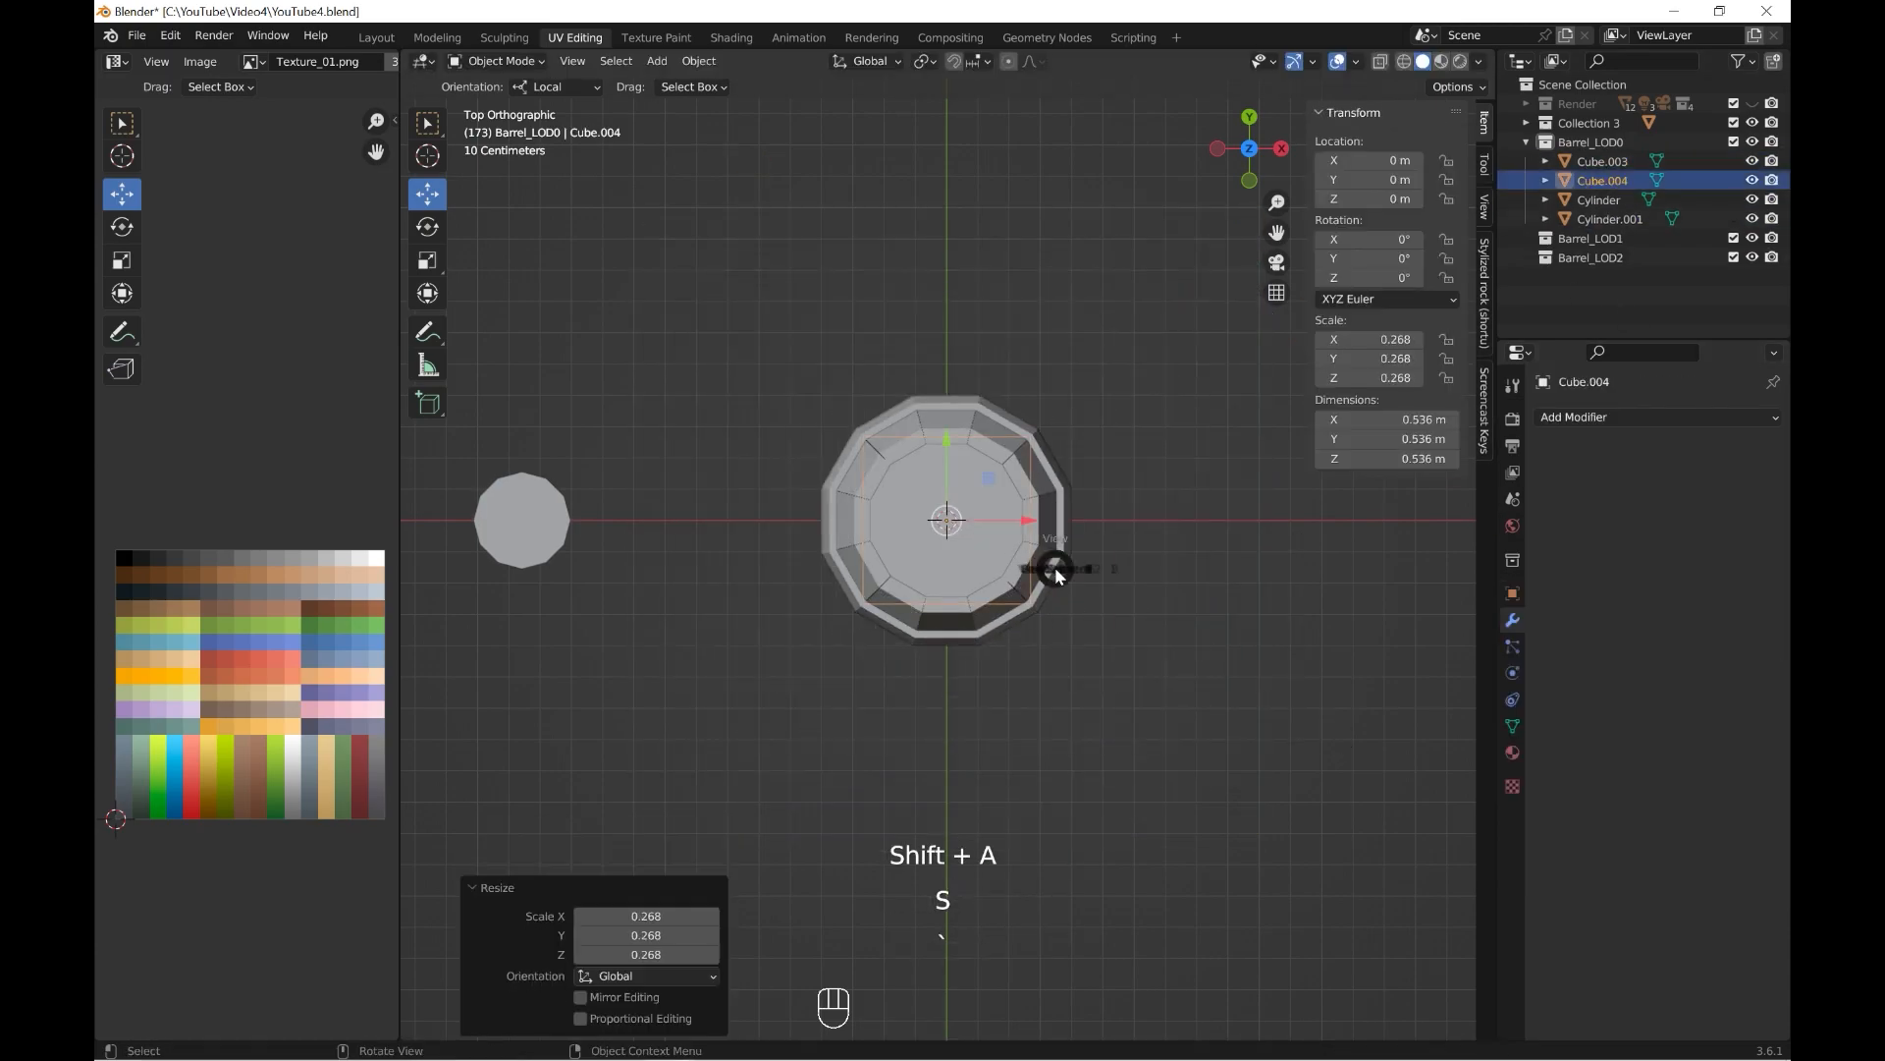
click(997, 525)
drag(944, 598, 945, 349)
scroll(951, 495, up, 3)
shift+middle_drag(951, 495, 943, 695)
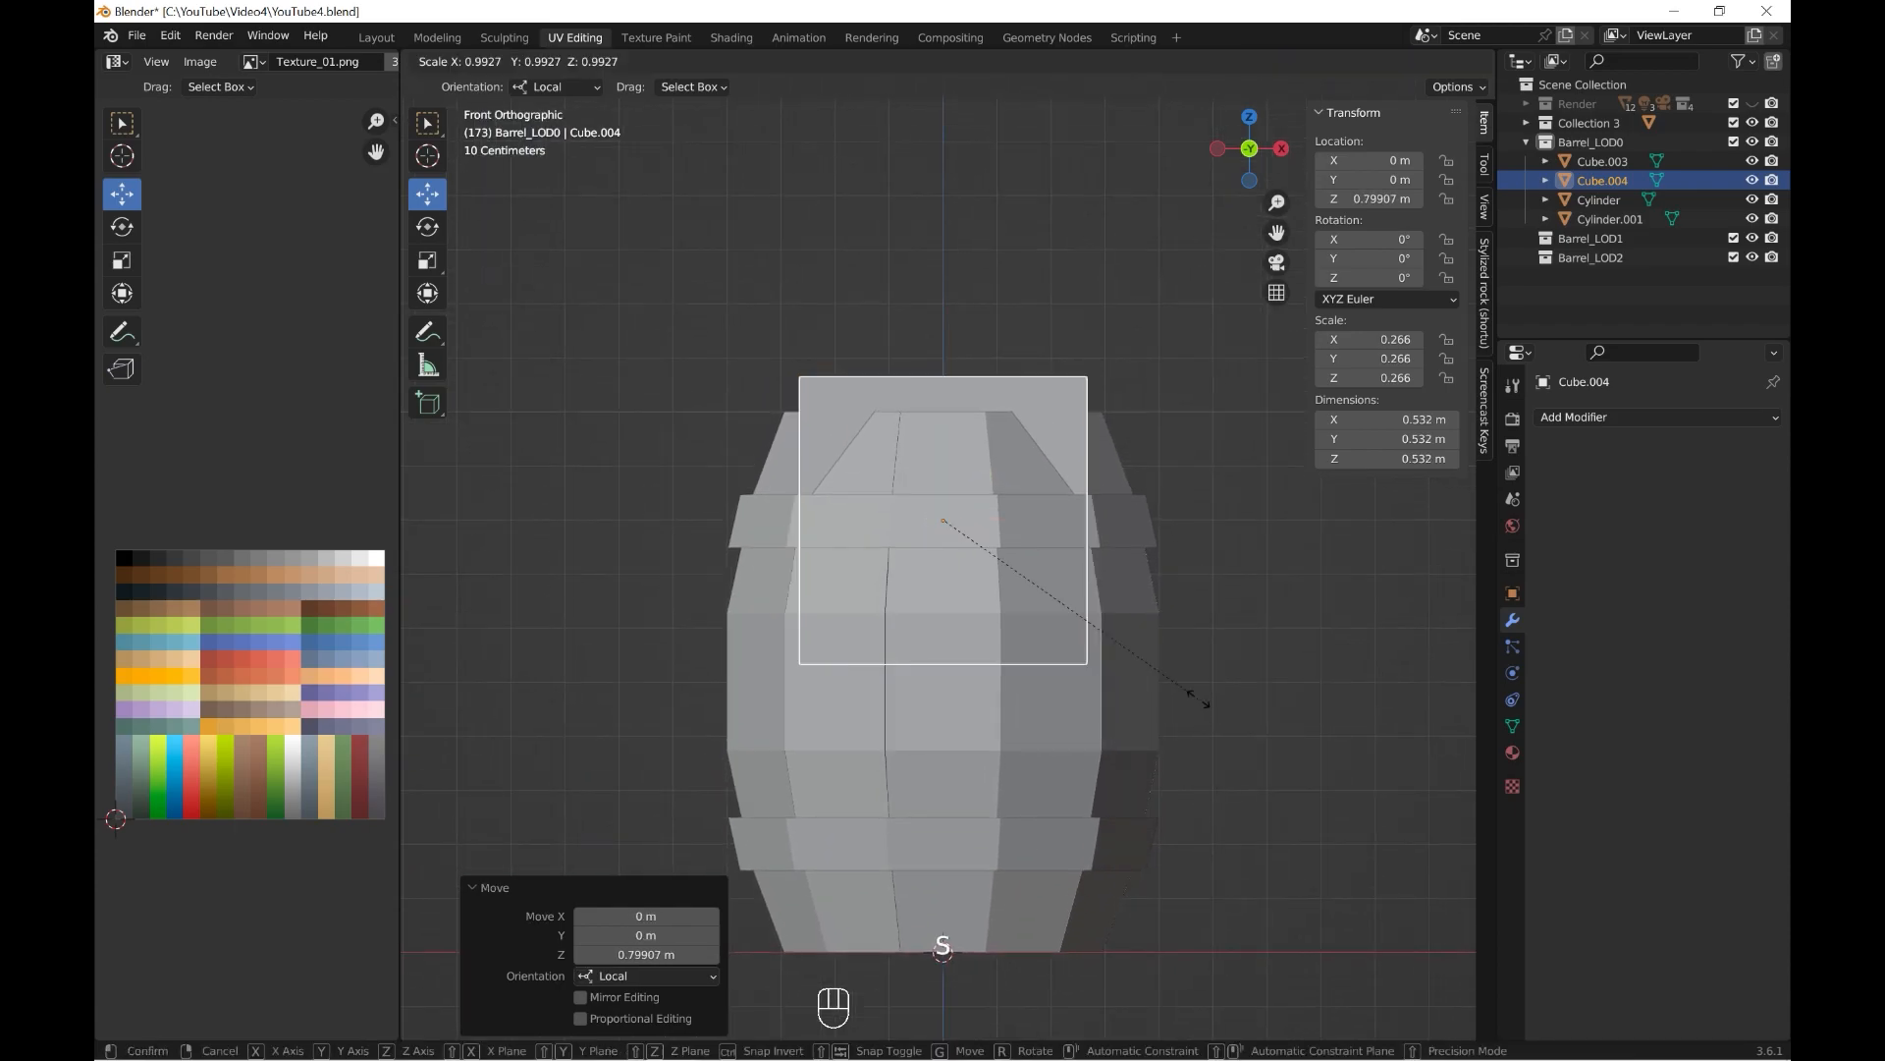
key(s)
click(1034, 603)
drag(943, 440, 944, 503)
In top view, narrow the slab to an X scale of about 0.105 and move it to about -0.156 m in X.
key(grave)
click(958, 454)
shift+middle_drag(961, 453, 944, 567)
drag(926, 528, 926, 374)
click(427, 194)
drag(992, 606, 908, 604)
Add an Array modifier to the lid plank with a count of 4.
click(1611, 418)
click(1368, 472)
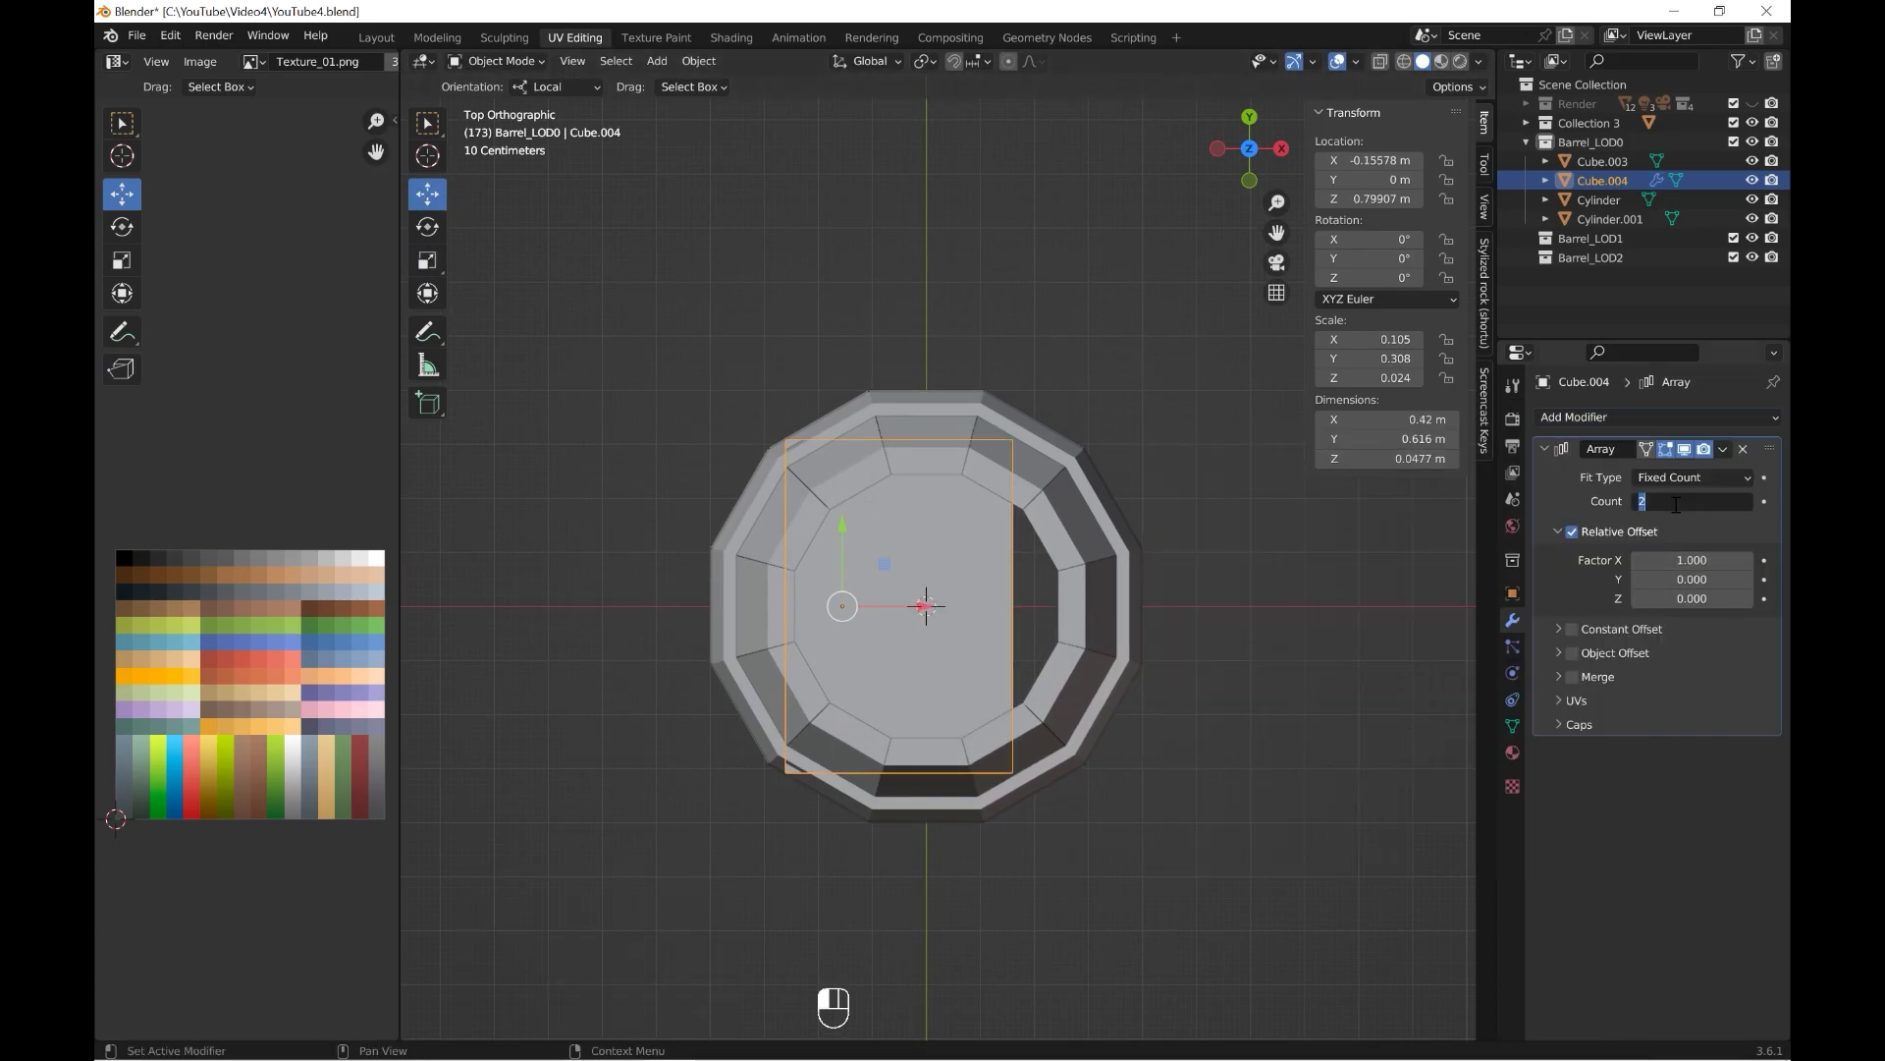
text(4)
key(Return)
Scale down the arrayed lid planks and shift them to about -0.249 m in X.
key(s)
click(1251, 756)
drag(920, 606, 894, 604)
Raise the lid planks to about 0.828 m in Z and set the array's relative X offset to 1.020.
middle_drag(854, 500, 1021, 656)
drag(1021, 656, 941, 639)
middle_drag(932, 638, 854, 560)
drag(829, 492, 825, 458)
middle_drag(835, 461, 1012, 589)
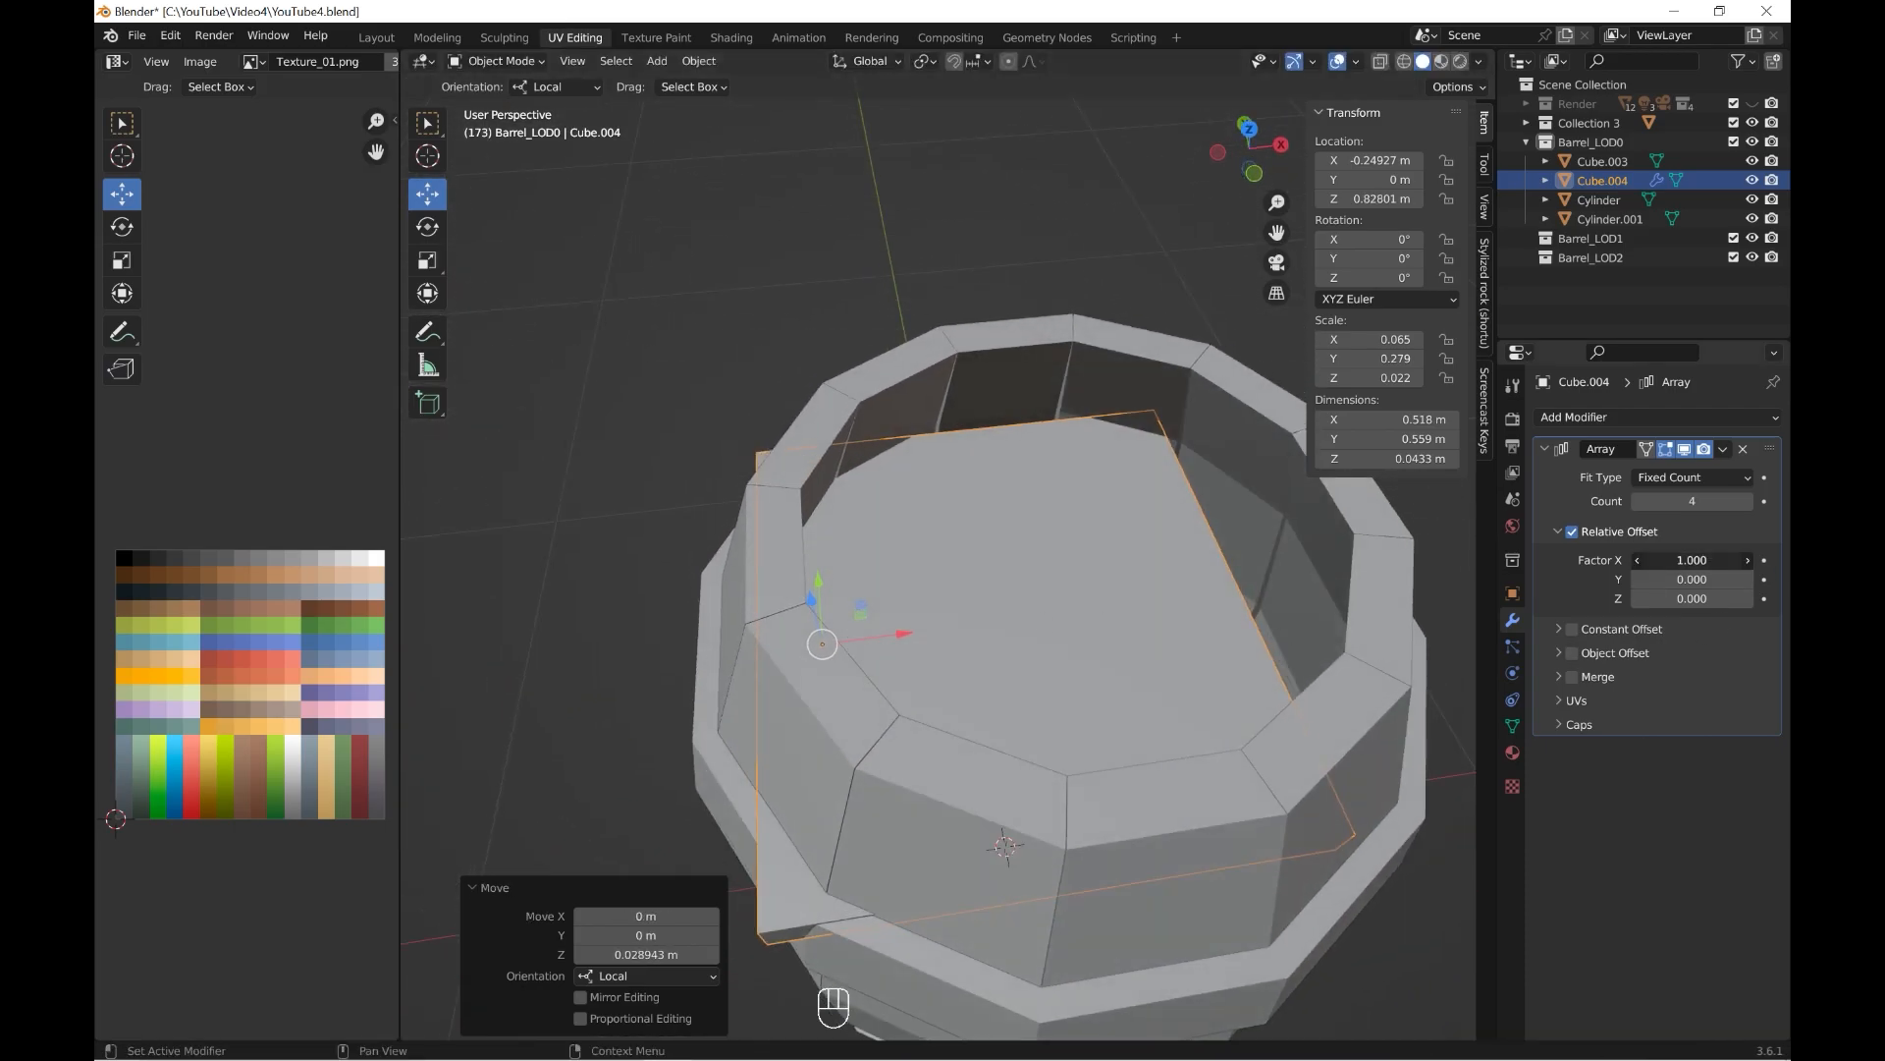
middle_drag(1306, 702, 1229, 721)
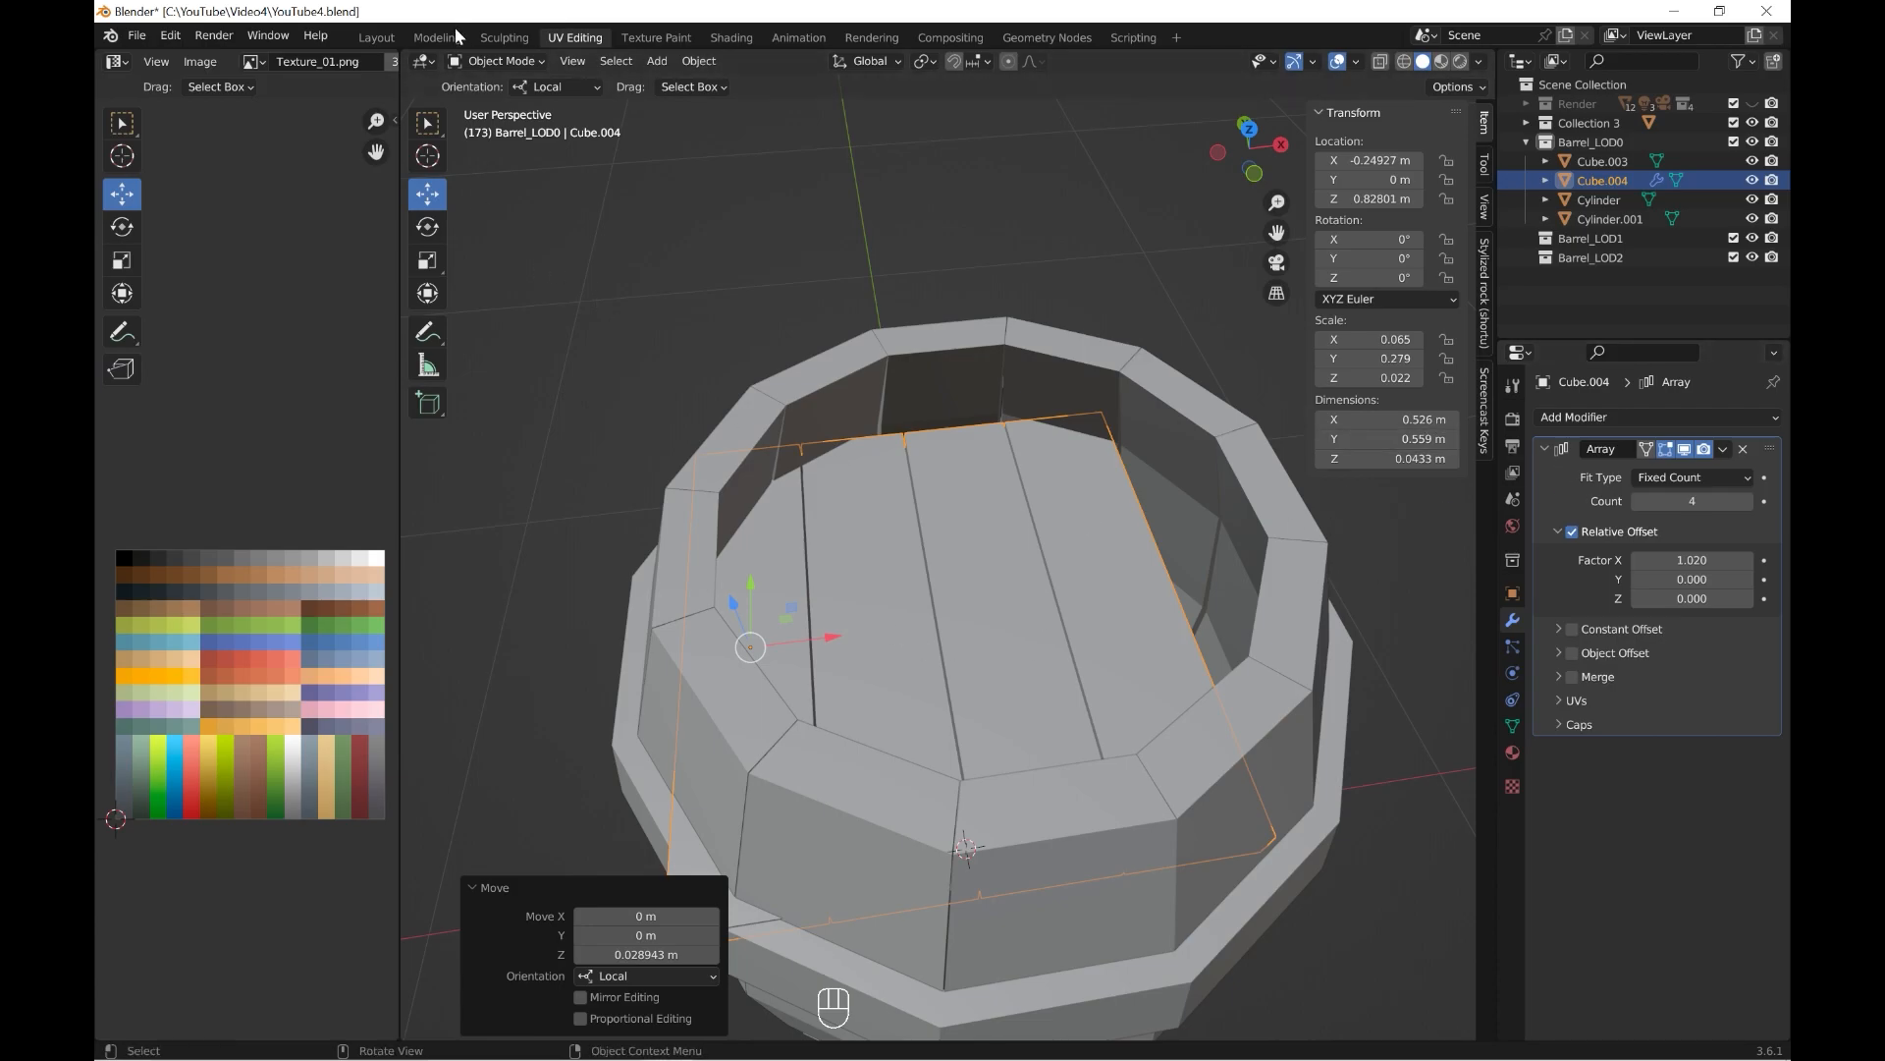
Widen the first lid plank in Edit Mode until the array spans about 0.618 m in X, and return to Object Mode.
click(498, 104)
middle_drag(830, 558, 785, 561)
click(780, 574)
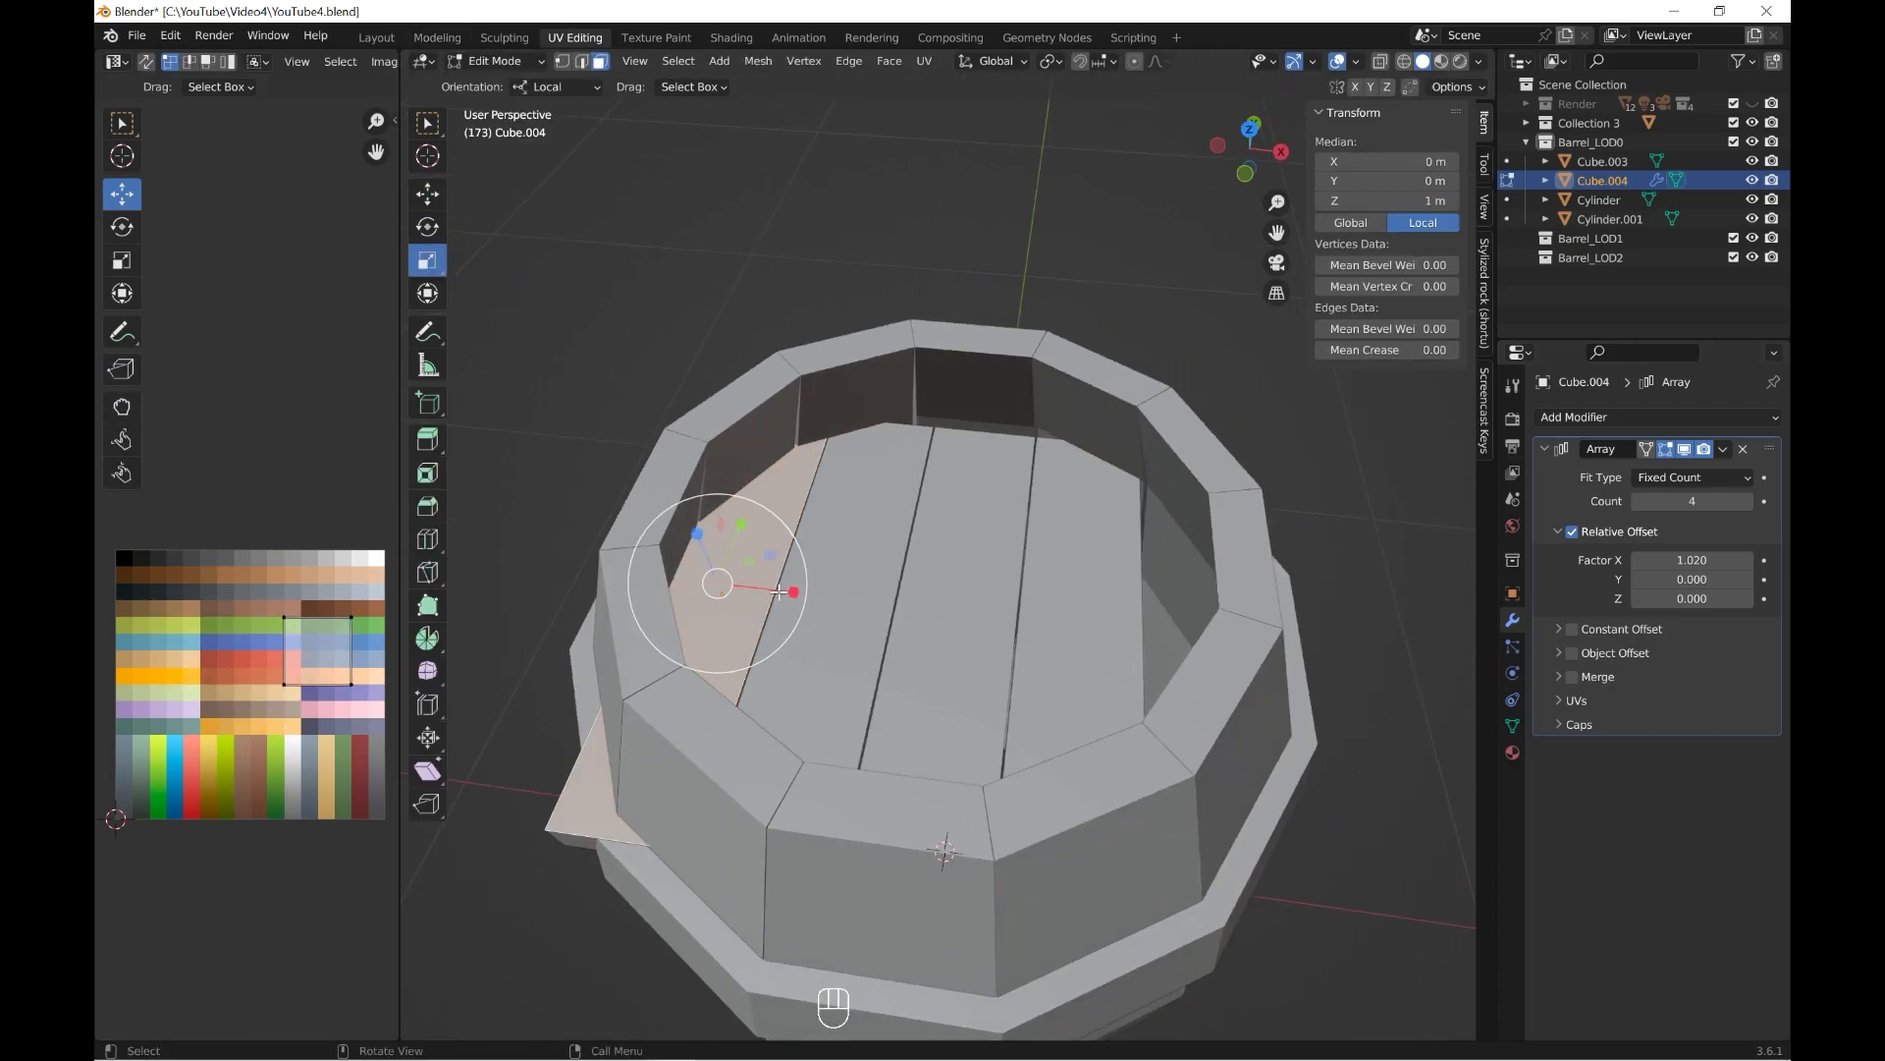
click(778, 592)
drag(854, 609, 866, 612)
shift+middle_drag(866, 612, 938, 621)
scroll(835, 613, up, 2)
drag(745, 704, 756, 700)
scroll(786, 677, down, 5)
shift+middle_drag(942, 510, 985, 550)
middle_drag(985, 550, 967, 491)
click(500, 61)
click(505, 86)
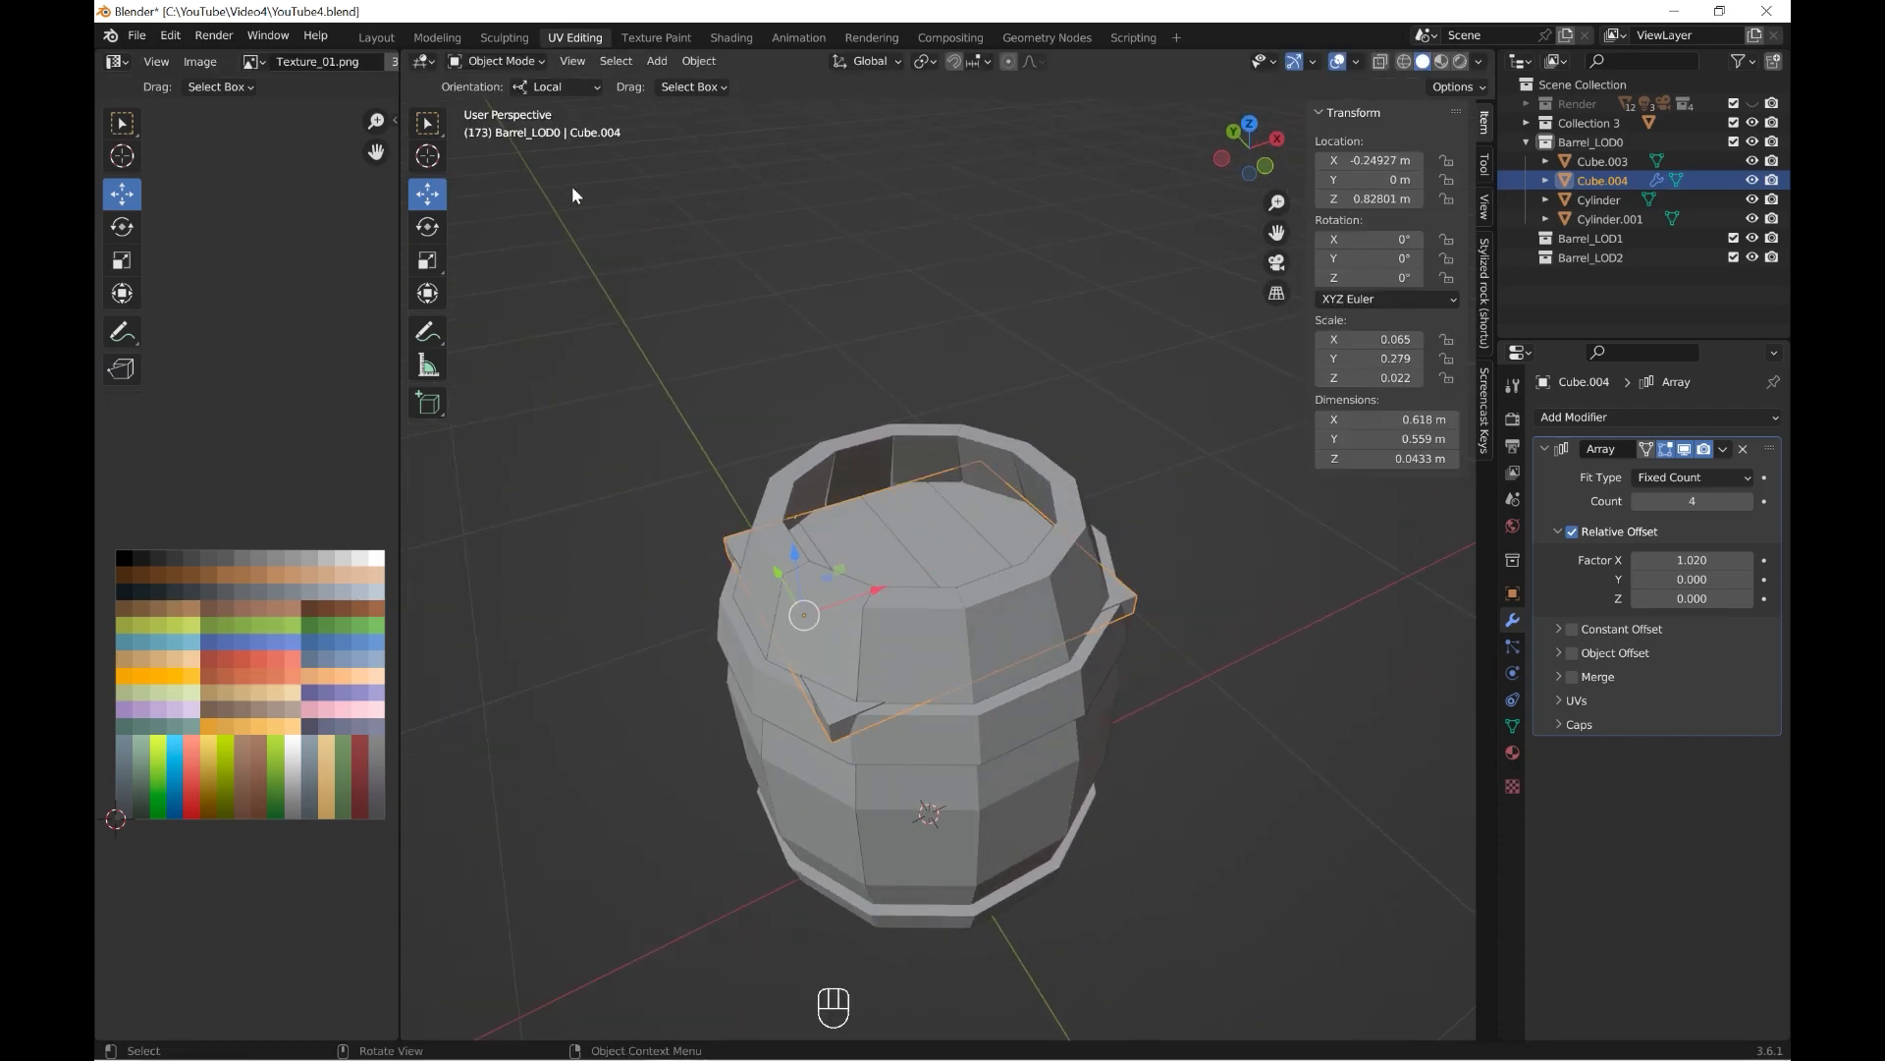
Scale the lid planks by about 1.109 in Y and apply their Array modifier.
middle_drag(865, 413, 989, 539)
key(grave)
click(957, 375)
middle_drag(956, 375, 840, 538)
scroll(671, 456, up, 3)
drag(718, 735, 700, 722)
scroll(940, 622, down, 4)
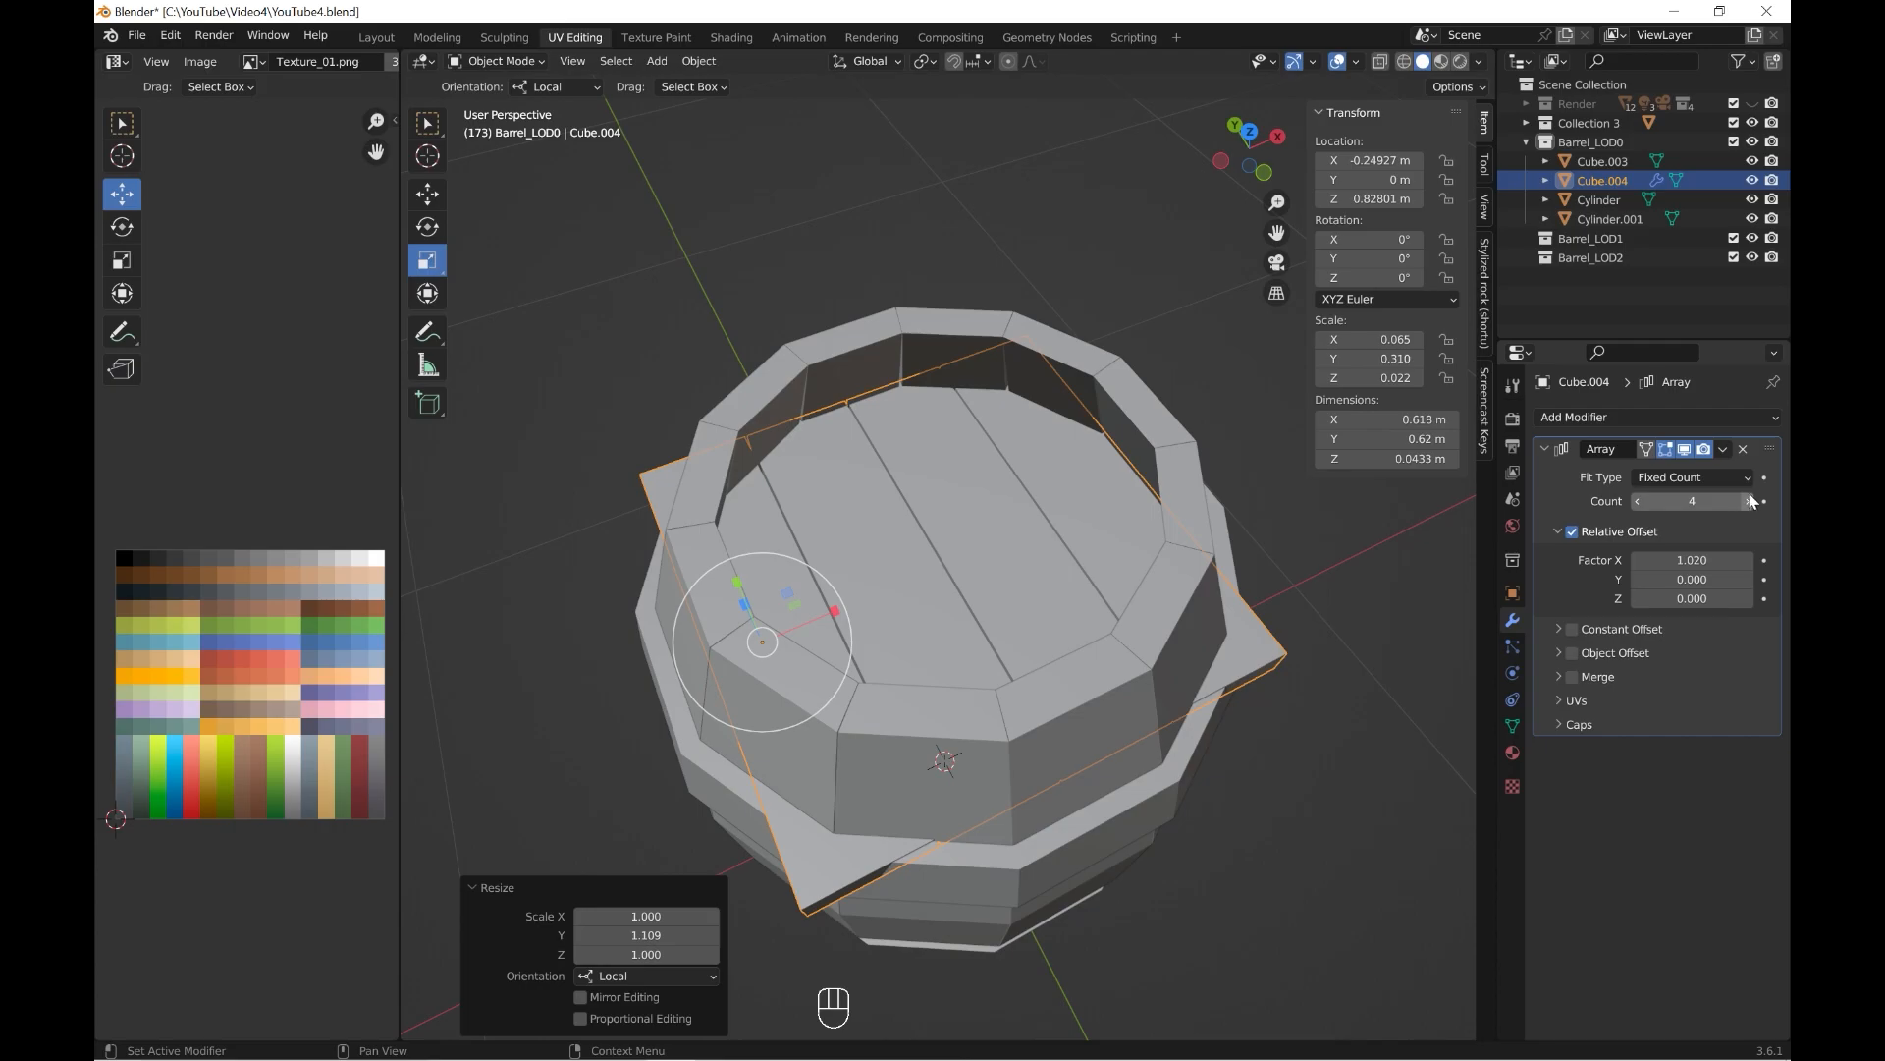
click(1632, 471)
middle_drag(1122, 642, 1028, 450)
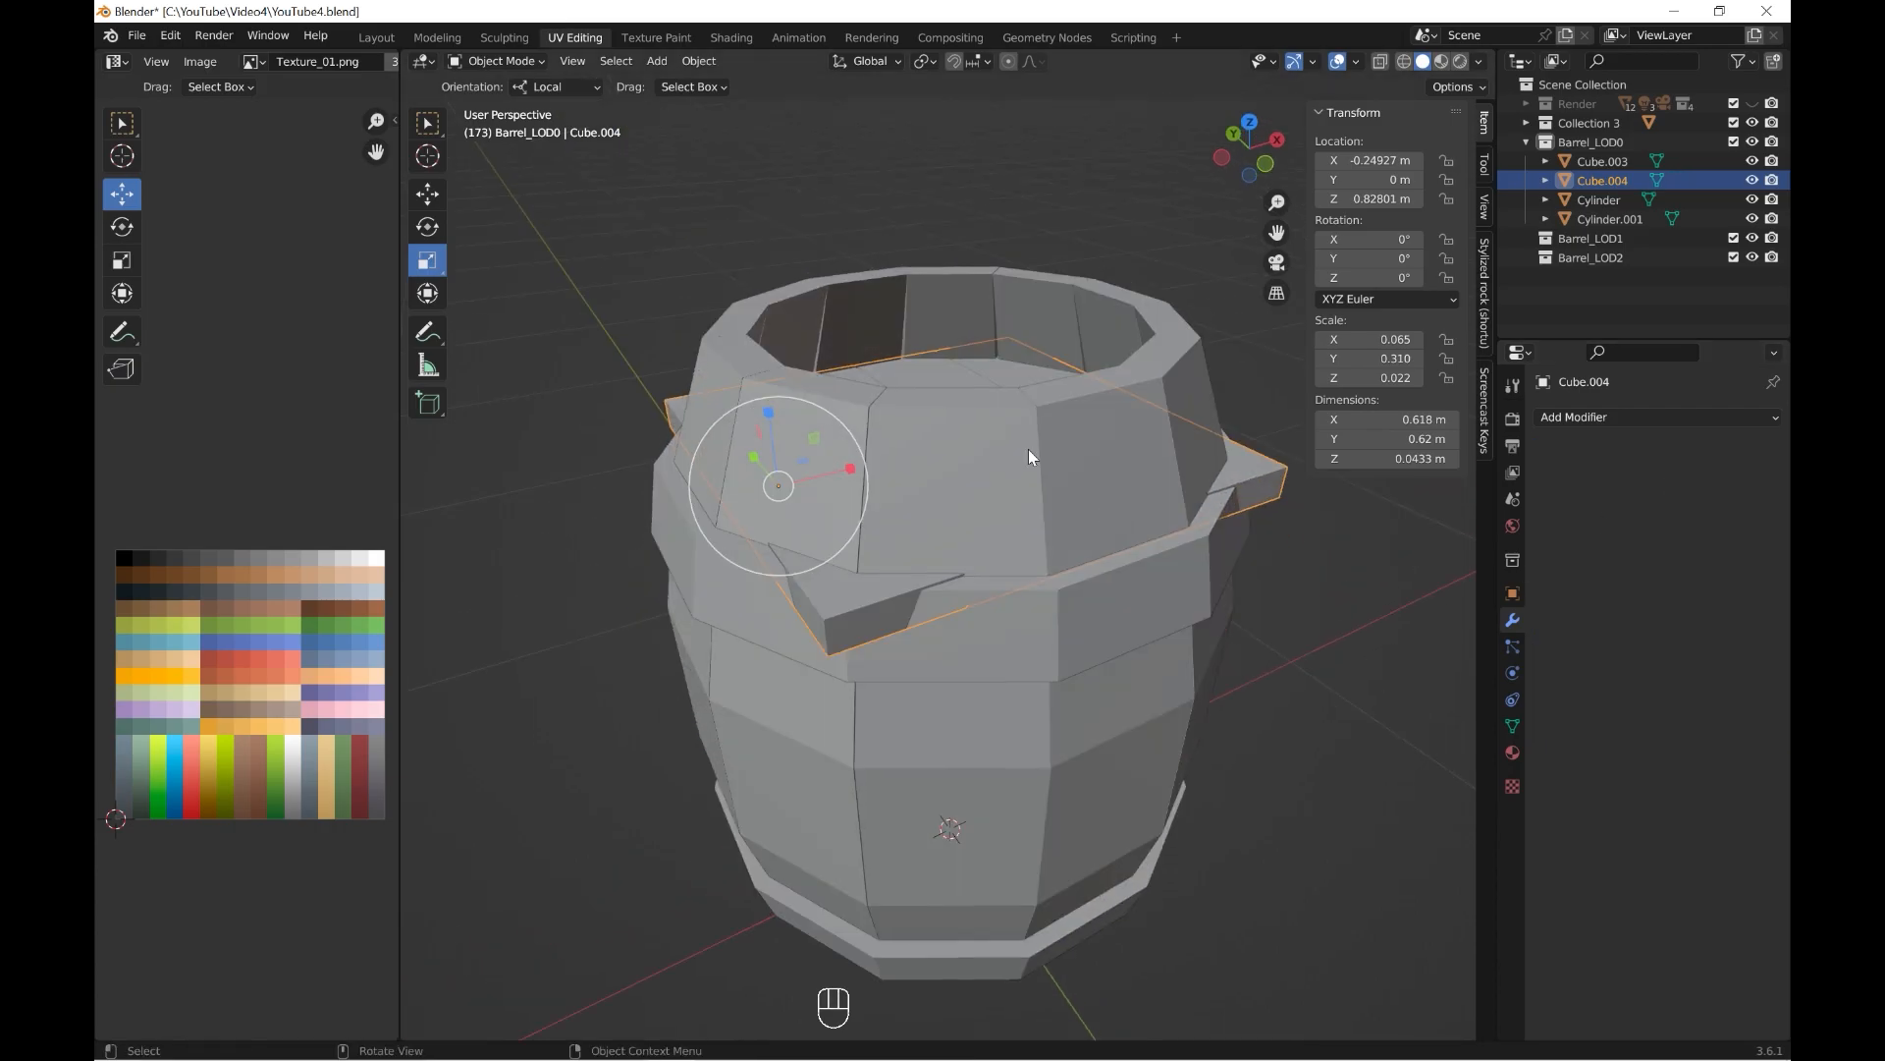
In Edit Mode, move the first protruding corner edges of the lid planks inward to hide them inside the barrel.
click(542, 65)
click(496, 106)
shift+click(1278, 496)
middle_drag(1267, 496, 1315, 499)
drag(1084, 502, 1065, 492)
click(564, 61)
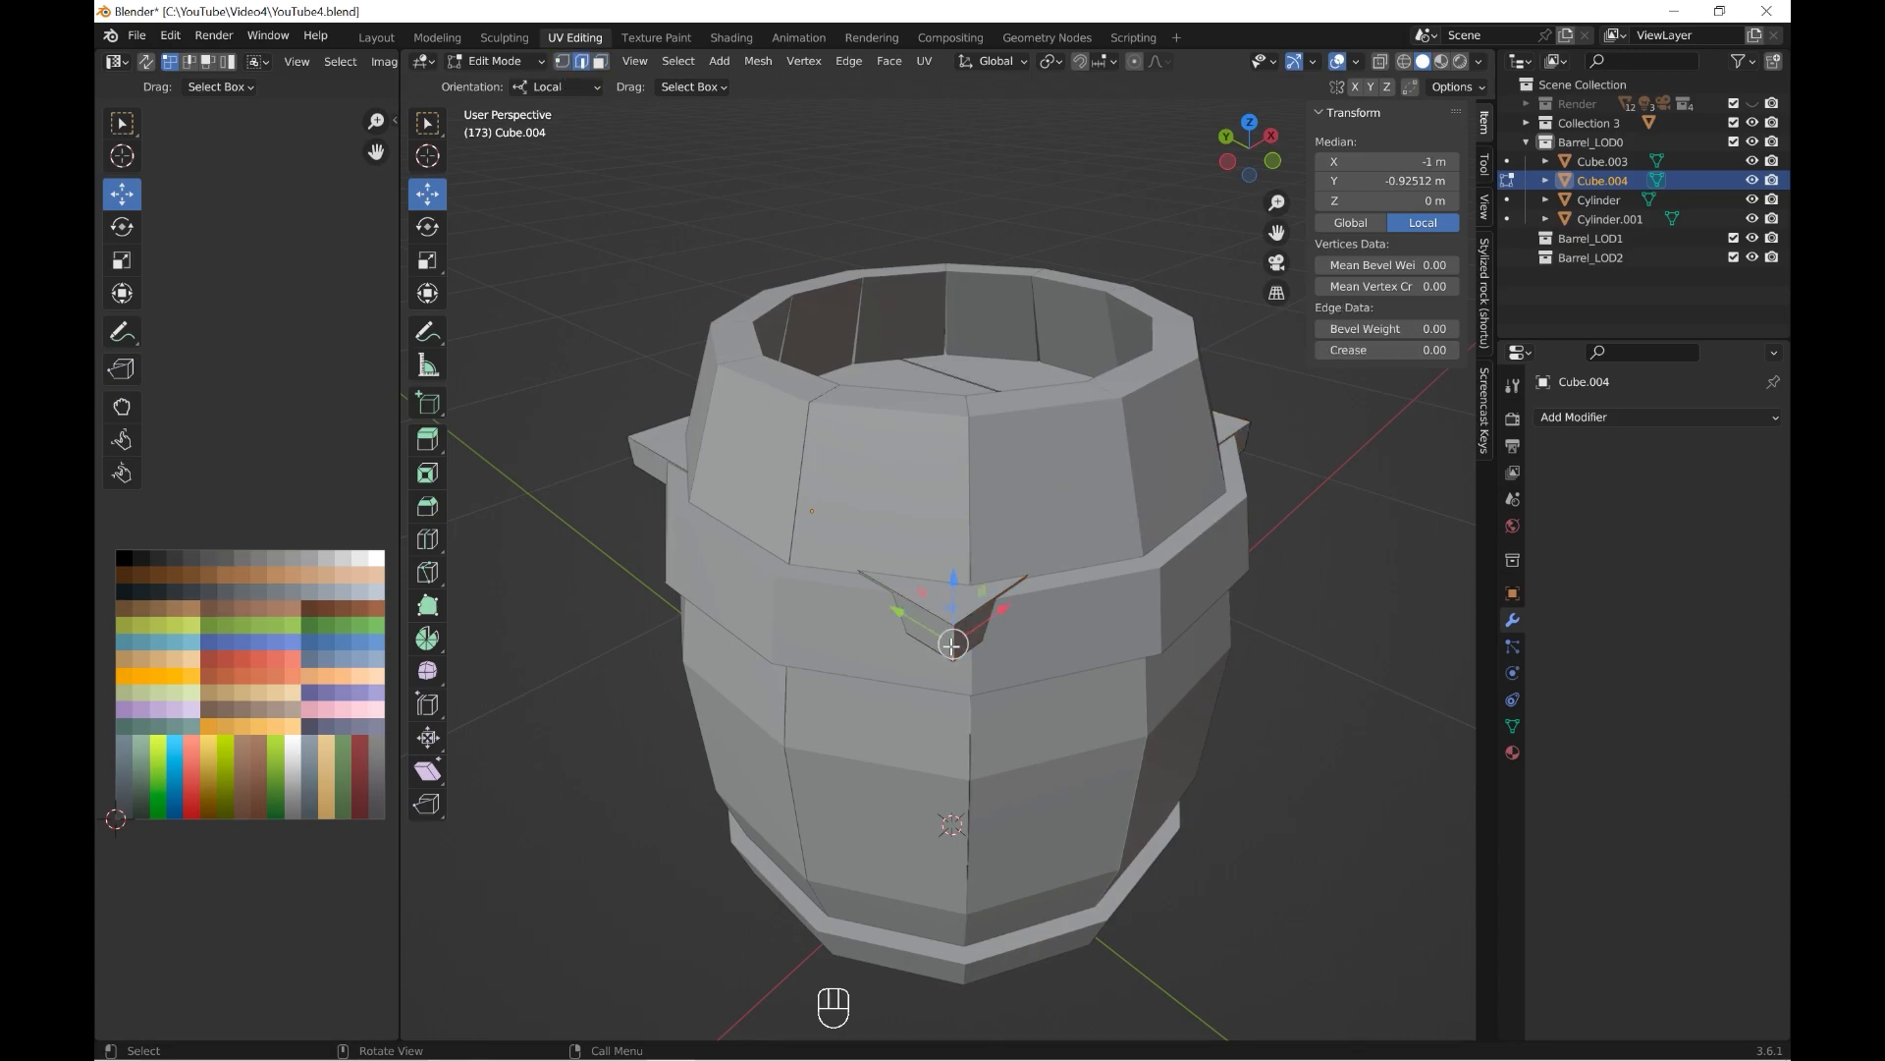
click(951, 646)
middle_drag(951, 646, 786, 617)
shift+click(879, 574)
middle_drag(877, 552, 858, 580)
Pull the remaining protruding corner edges of the outer lid planks inside the barrel wall.
drag(807, 495, 892, 466)
middle_drag(891, 465, 712, 501)
click(922, 640)
middle_drag(921, 640, 766, 619)
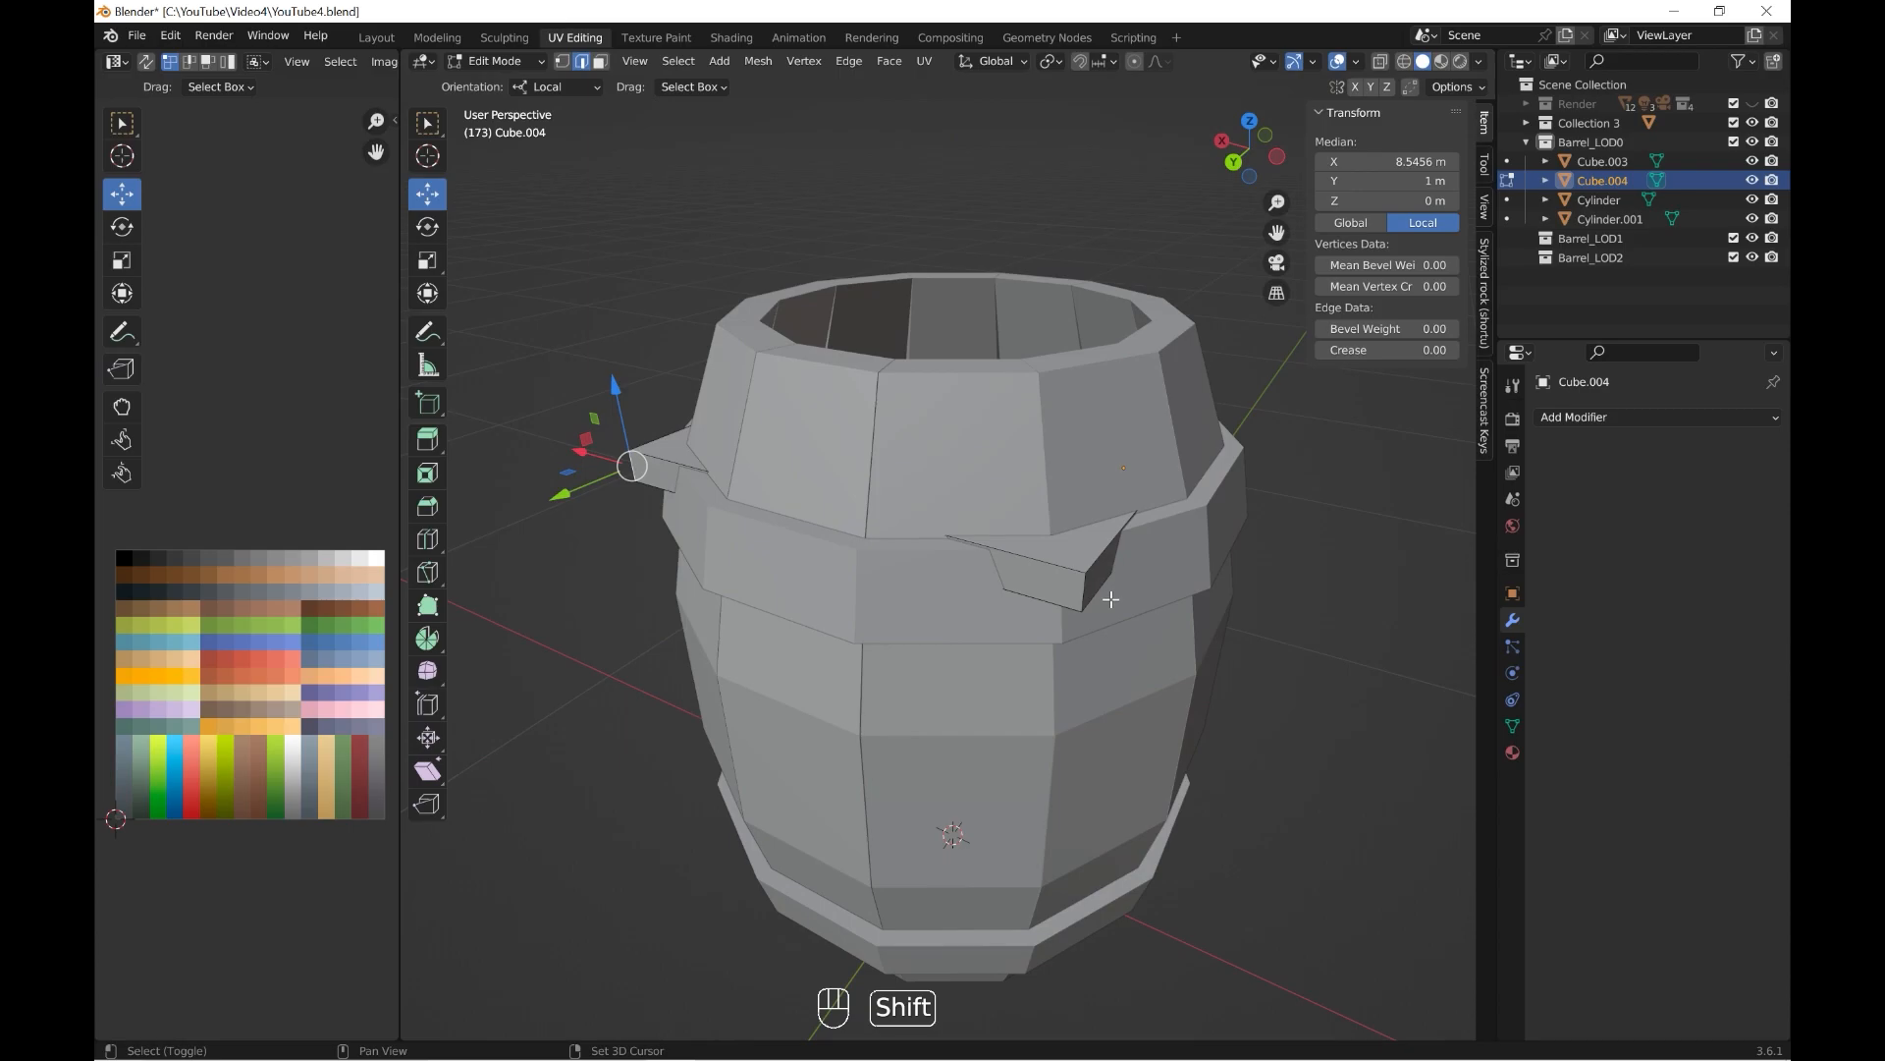
shift+click(1110, 596)
middle_drag(1100, 594, 857, 585)
drag(660, 556, 786, 513)
mouse_move(786, 513)
middle_down()
mouse_move(990, 628)
mouse_move(1165, 531)
mouse_move(984, 530)
middle_up()
Check the lid's trimmed corners in wireframe shading, and return to solid shading and Object Mode.
click(1412, 63)
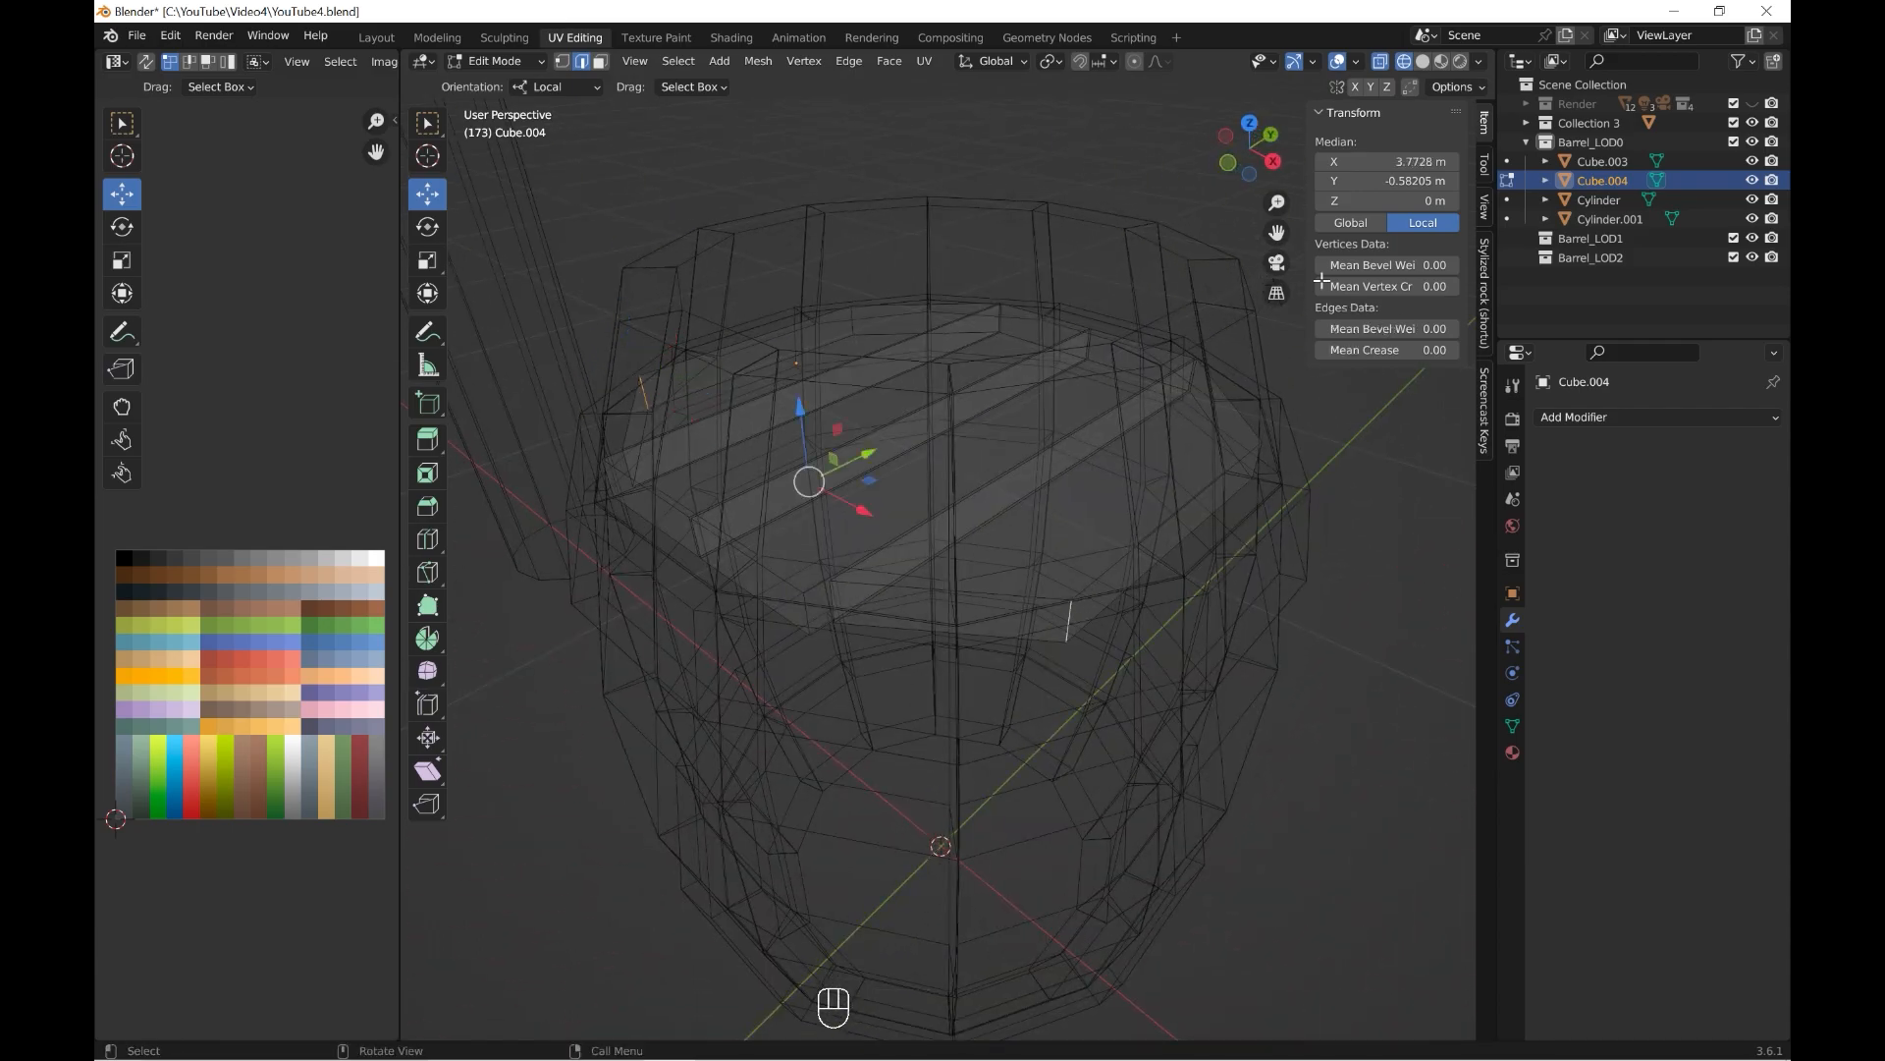
click(1423, 62)
middle_drag(1110, 343, 1070, 392)
drag(871, 472, 881, 467)
mouse_move(1032, 457)
middle_down()
mouse_move(906, 464)
mouse_move(932, 619)
mouse_move(1152, 526)
mouse_move(1086, 567)
mouse_move(1196, 556)
middle_up()
key(Tab)
Set the lid's origin to its geometry and apply its rotation and scale.
scroll(942, 570, down, 4)
click(1152, 527)
click(964, 451)
key(KP_1)
click(699, 61)
mouse_move(742, 103)
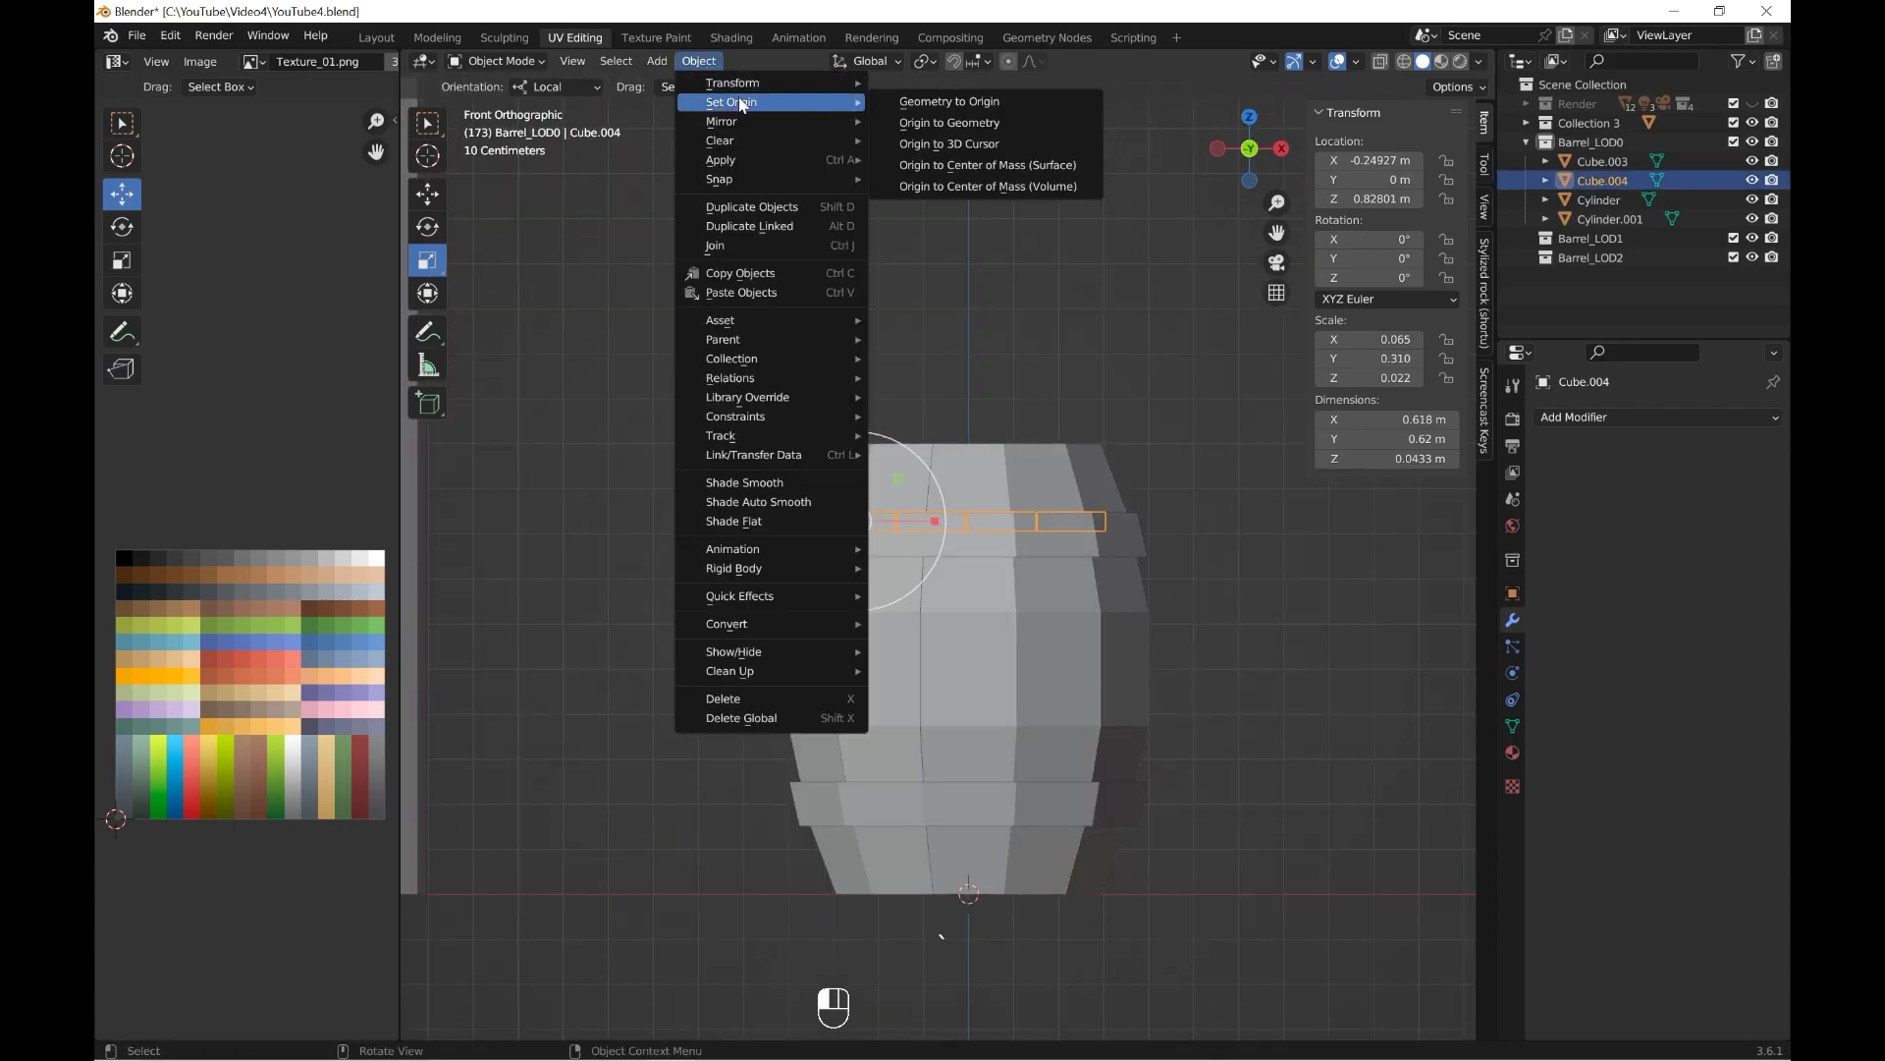
click(950, 123)
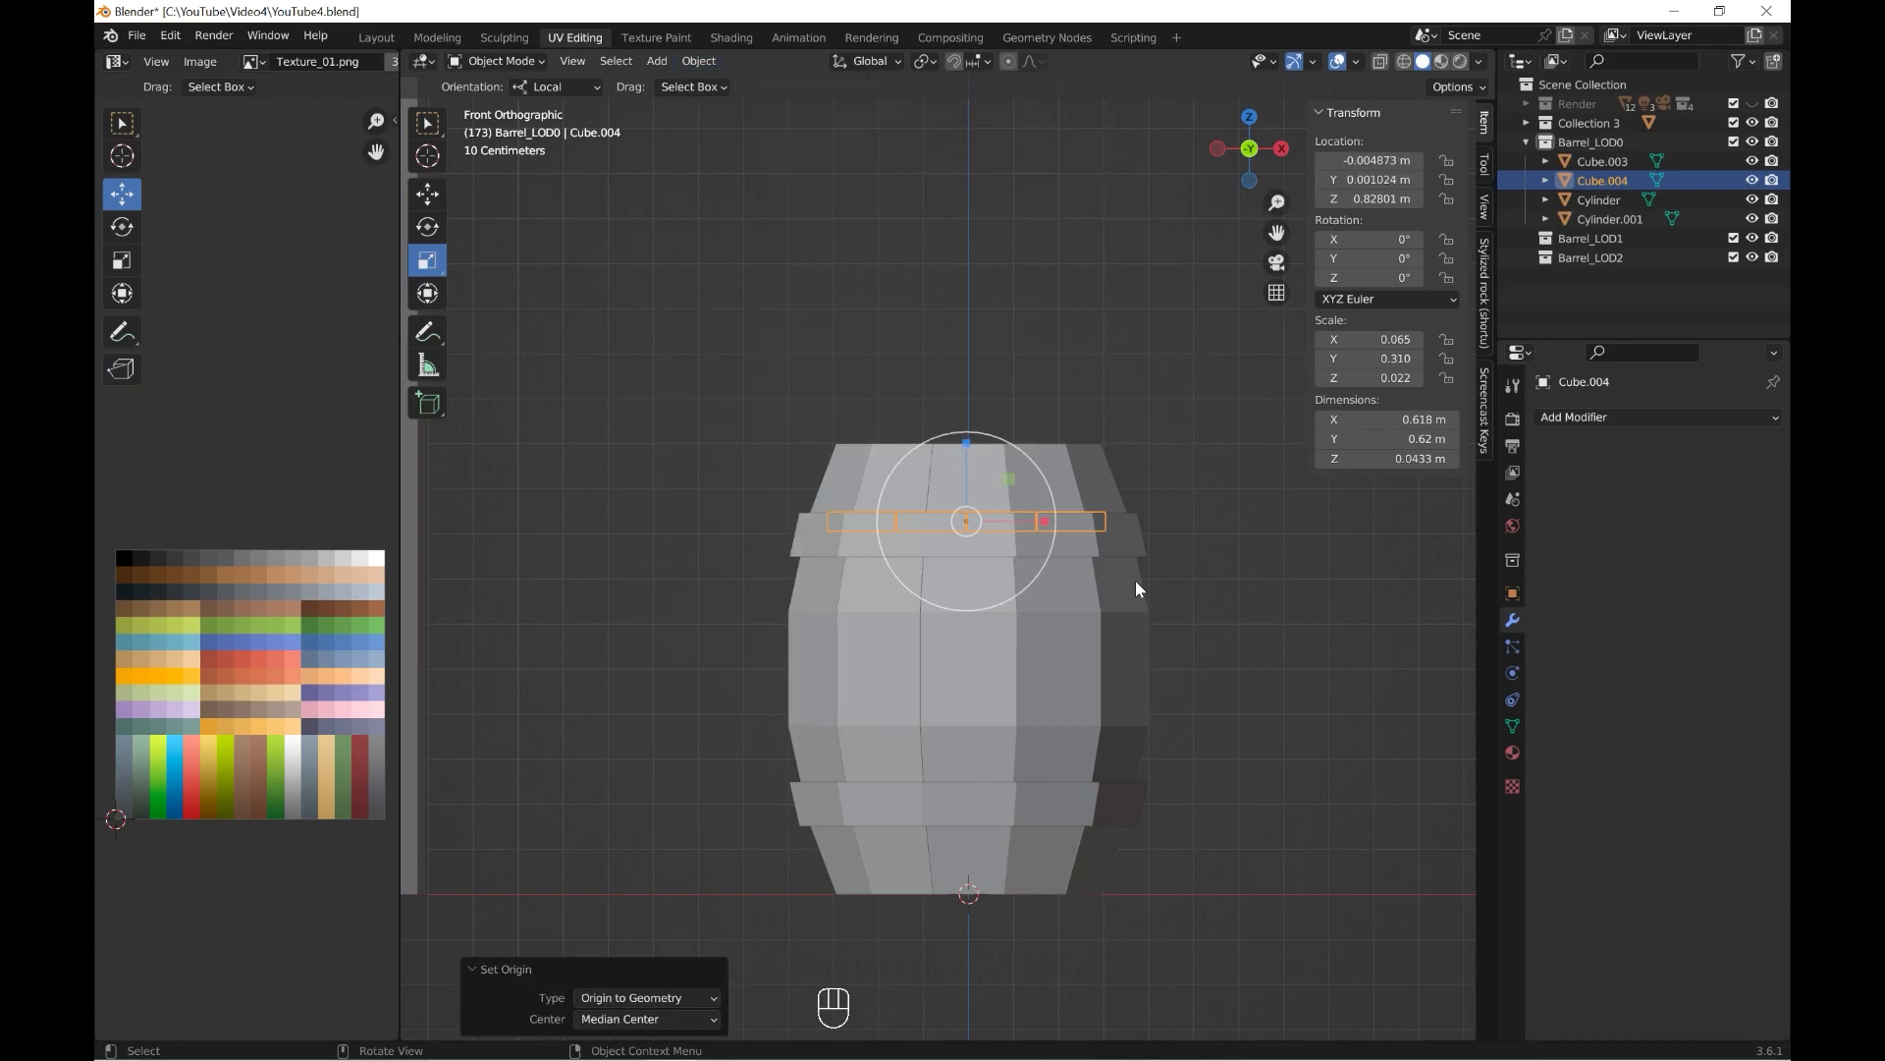
click(1134, 583)
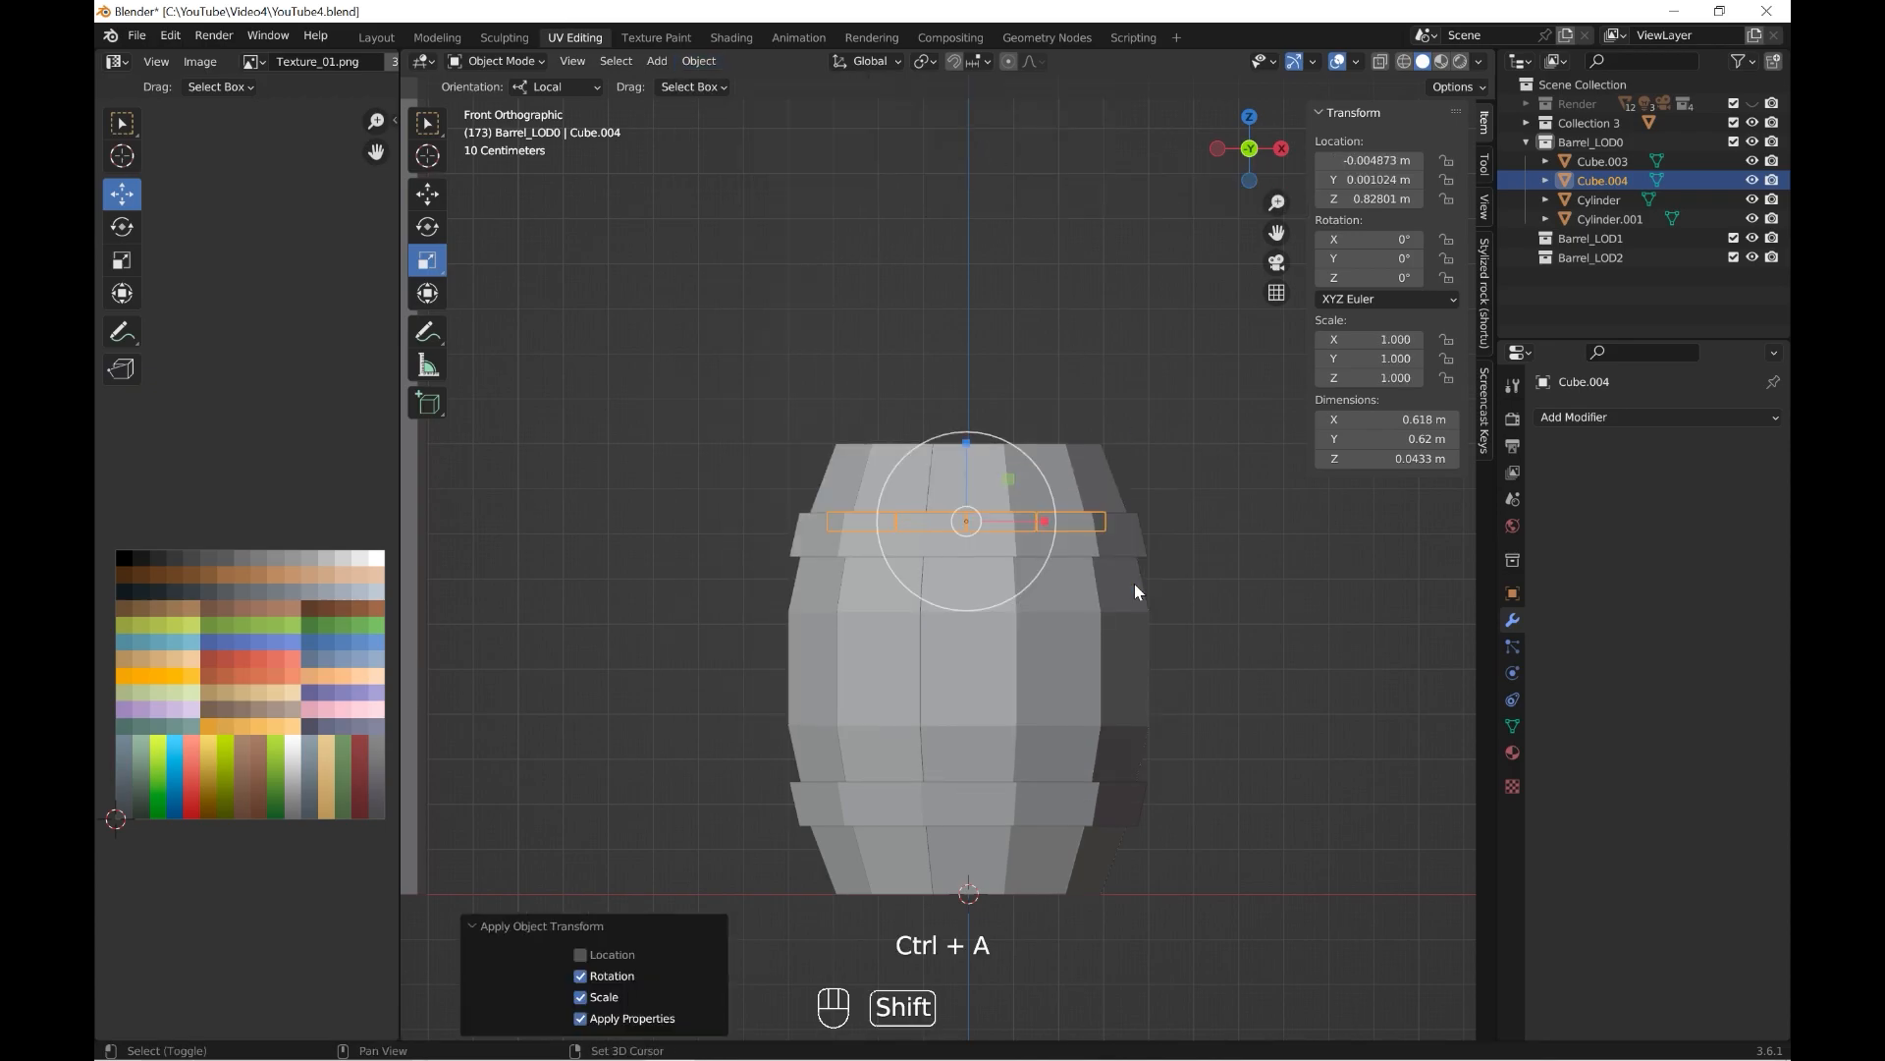
Duplicate the lid and move the copy down about 0.654 m in Z to form the barrel's bottom.
key(shift+d)
key(shift+Return)
shift+middle_drag(1134, 583, 1020, 426)
drag(978, 317, 978, 604)
middle_drag(978, 605, 1114, 579)
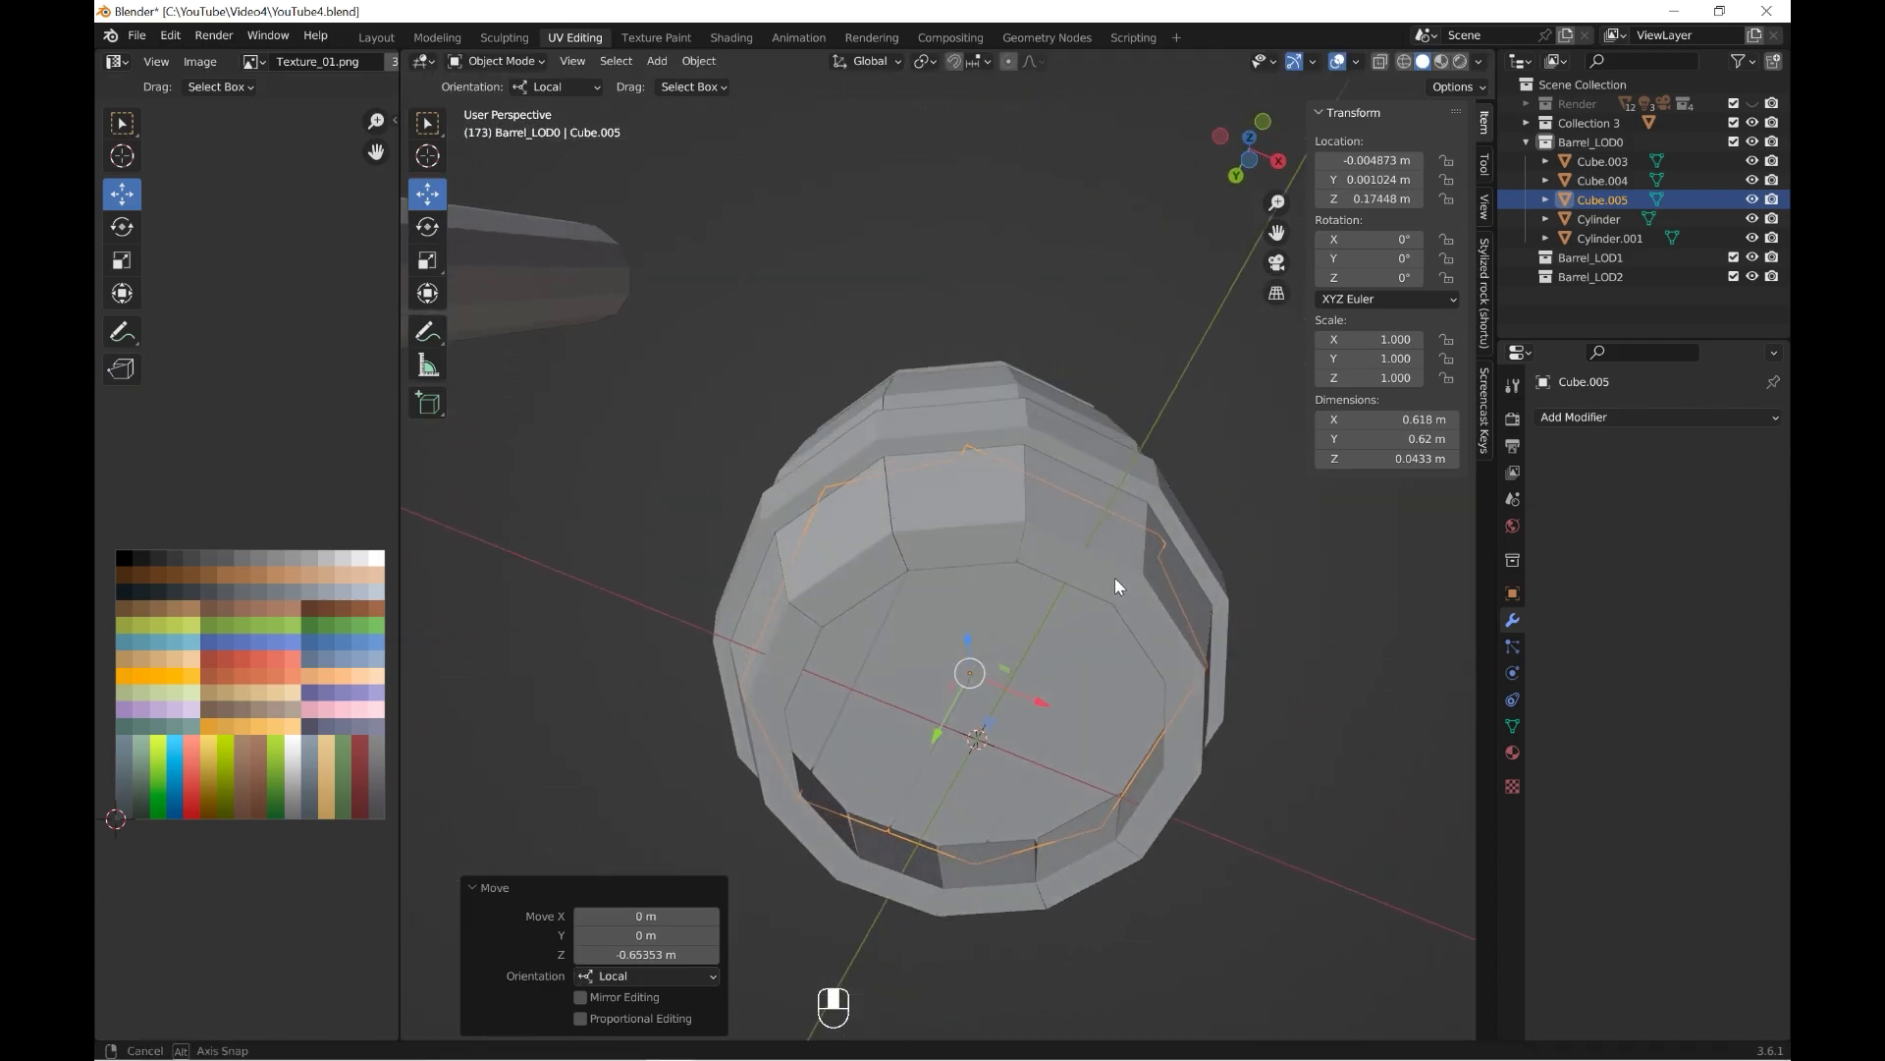
Fine-tune the height of the bottom lid inside the barrel, checking it from below.
scroll(1114, 572, up, 3)
drag(957, 568, 959, 546)
mouse_move(958, 546)
middle_down()
mouse_move(942, 497)
mouse_move(937, 562)
middle_up()
drag(937, 562, 940, 545)
middle_drag(1125, 596, 1381, 770)
scroll(1103, 757, down, 3)
middle_drag(1103, 757, 1180, 831)
Edit the barrel's side planks and raise one plank's top face by about 0.015 m in Z.
click(1217, 739)
middle_drag(1077, 603, 951, 580)
click(489, 65)
click(494, 104)
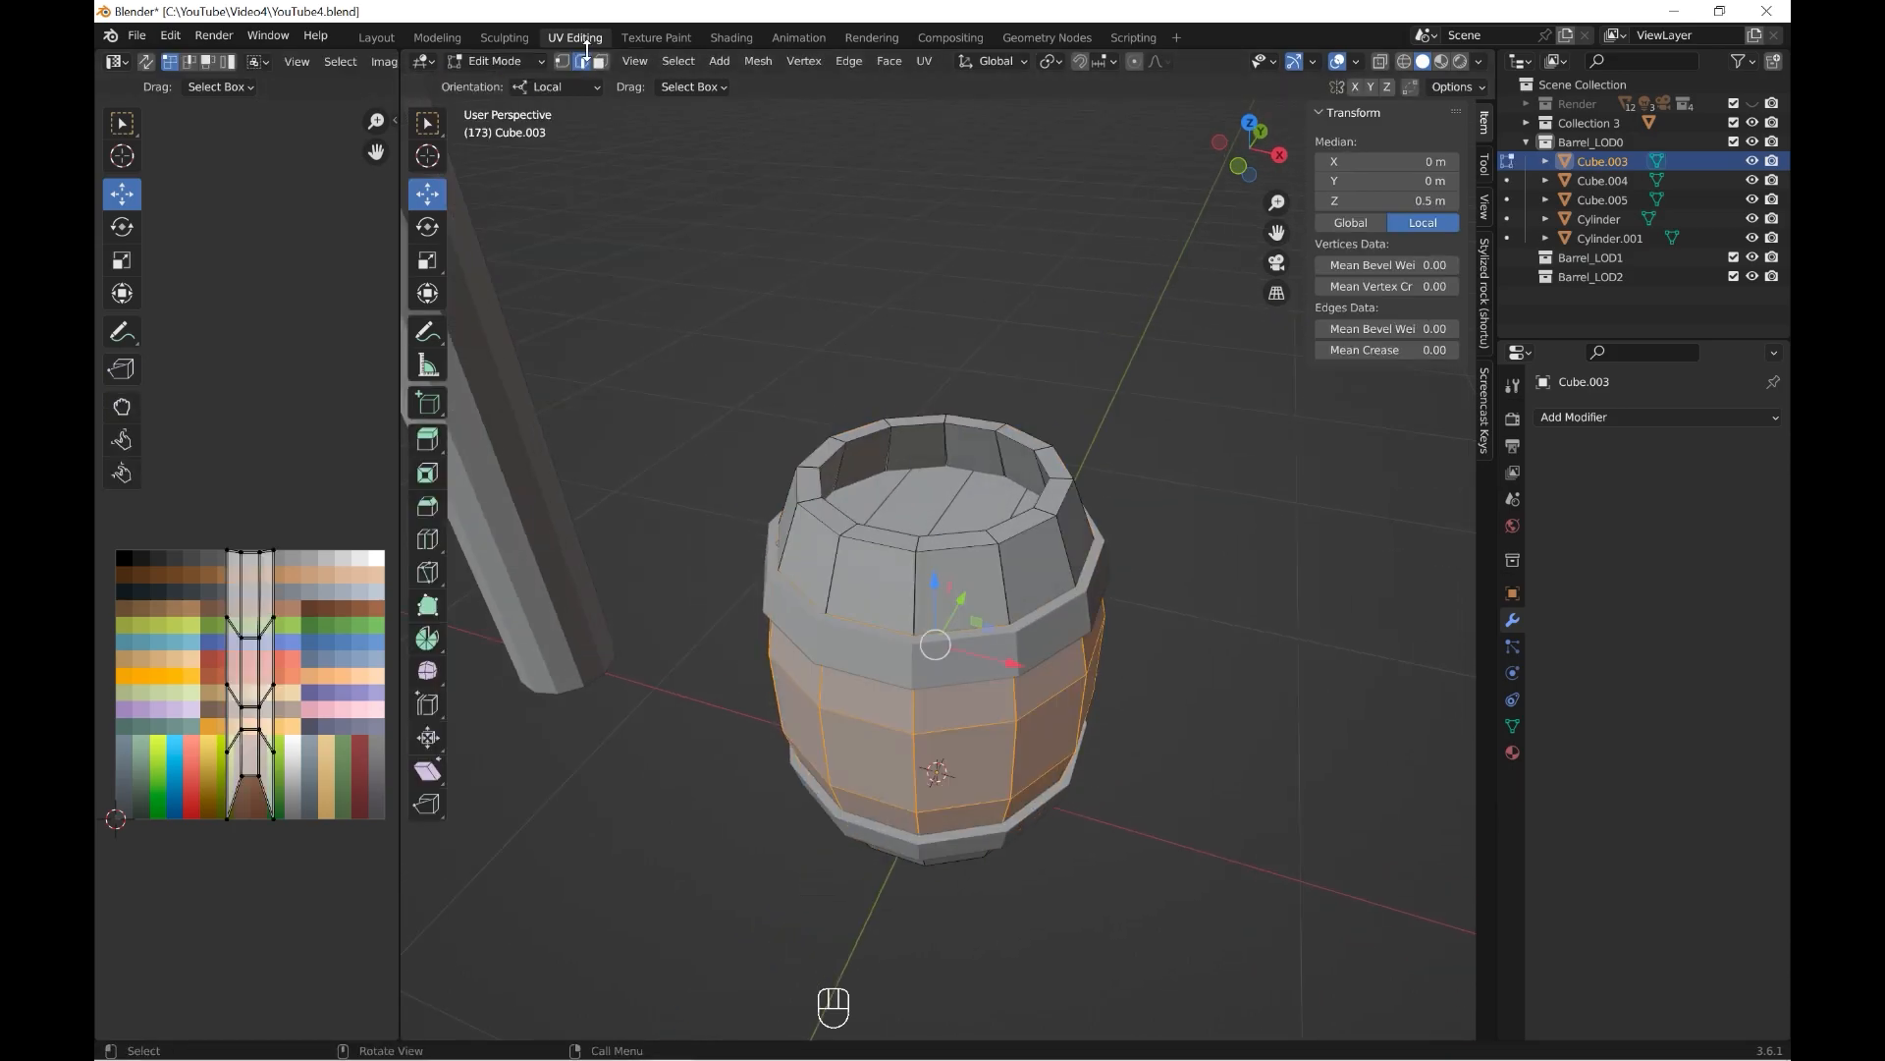
scroll(884, 499, up, 3)
click(920, 530)
drag(972, 457, 971, 445)
middle_drag(827, 447, 961, 448)
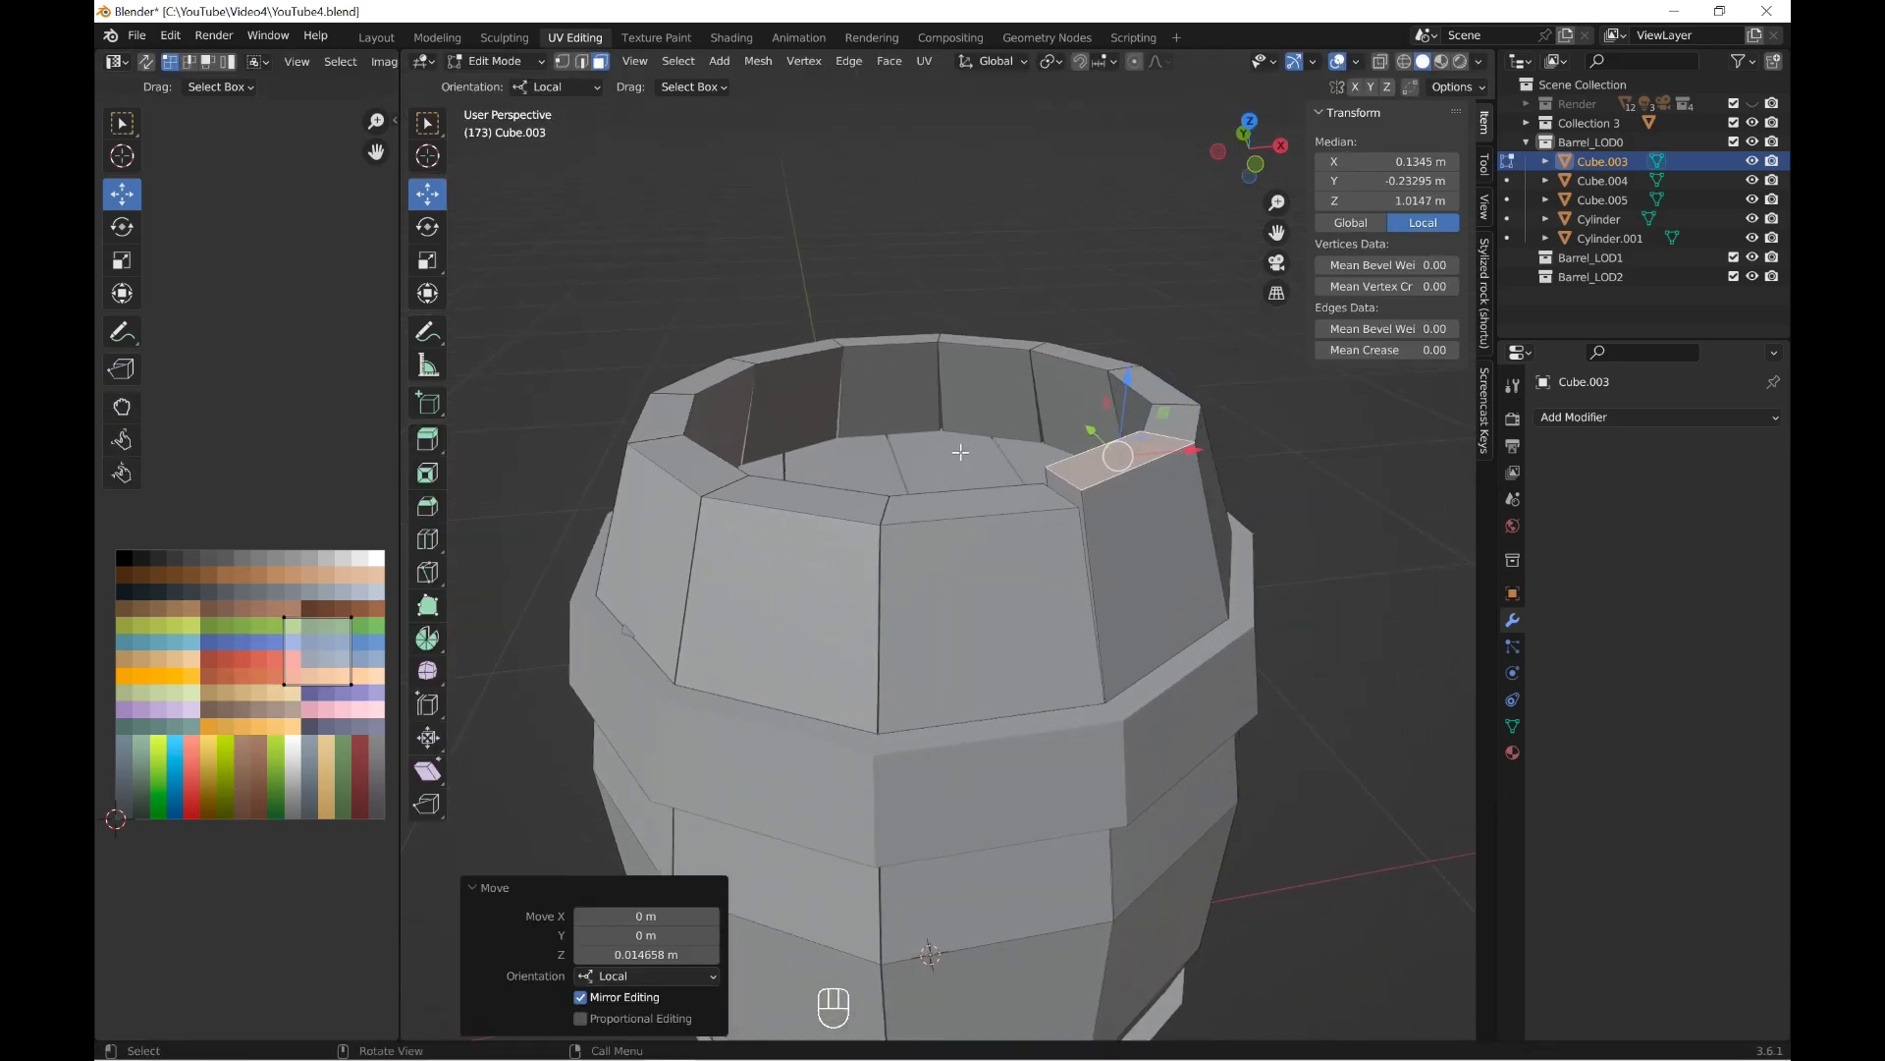
Raise or lower the top faces of several other side planks slightly in Z to make the rim uneven.
click(830, 498)
drag(799, 426, 799, 439)
shift+middle_drag(656, 388, 685, 472)
click(680, 462)
drag(665, 394, 664, 387)
click(835, 407)
drag(839, 333, 839, 324)
click(1052, 413)
drag(1046, 339, 1046, 346)
middle_drag(1046, 346, 849, 322)
click(851, 473)
drag(832, 385, 832, 390)
Move individual top edges of the side planks slightly in Z, one by about -0.012 m, to slant the rim.
click(581, 62)
scroll(1075, 427, up, 2)
middle_drag(1076, 427, 963, 452)
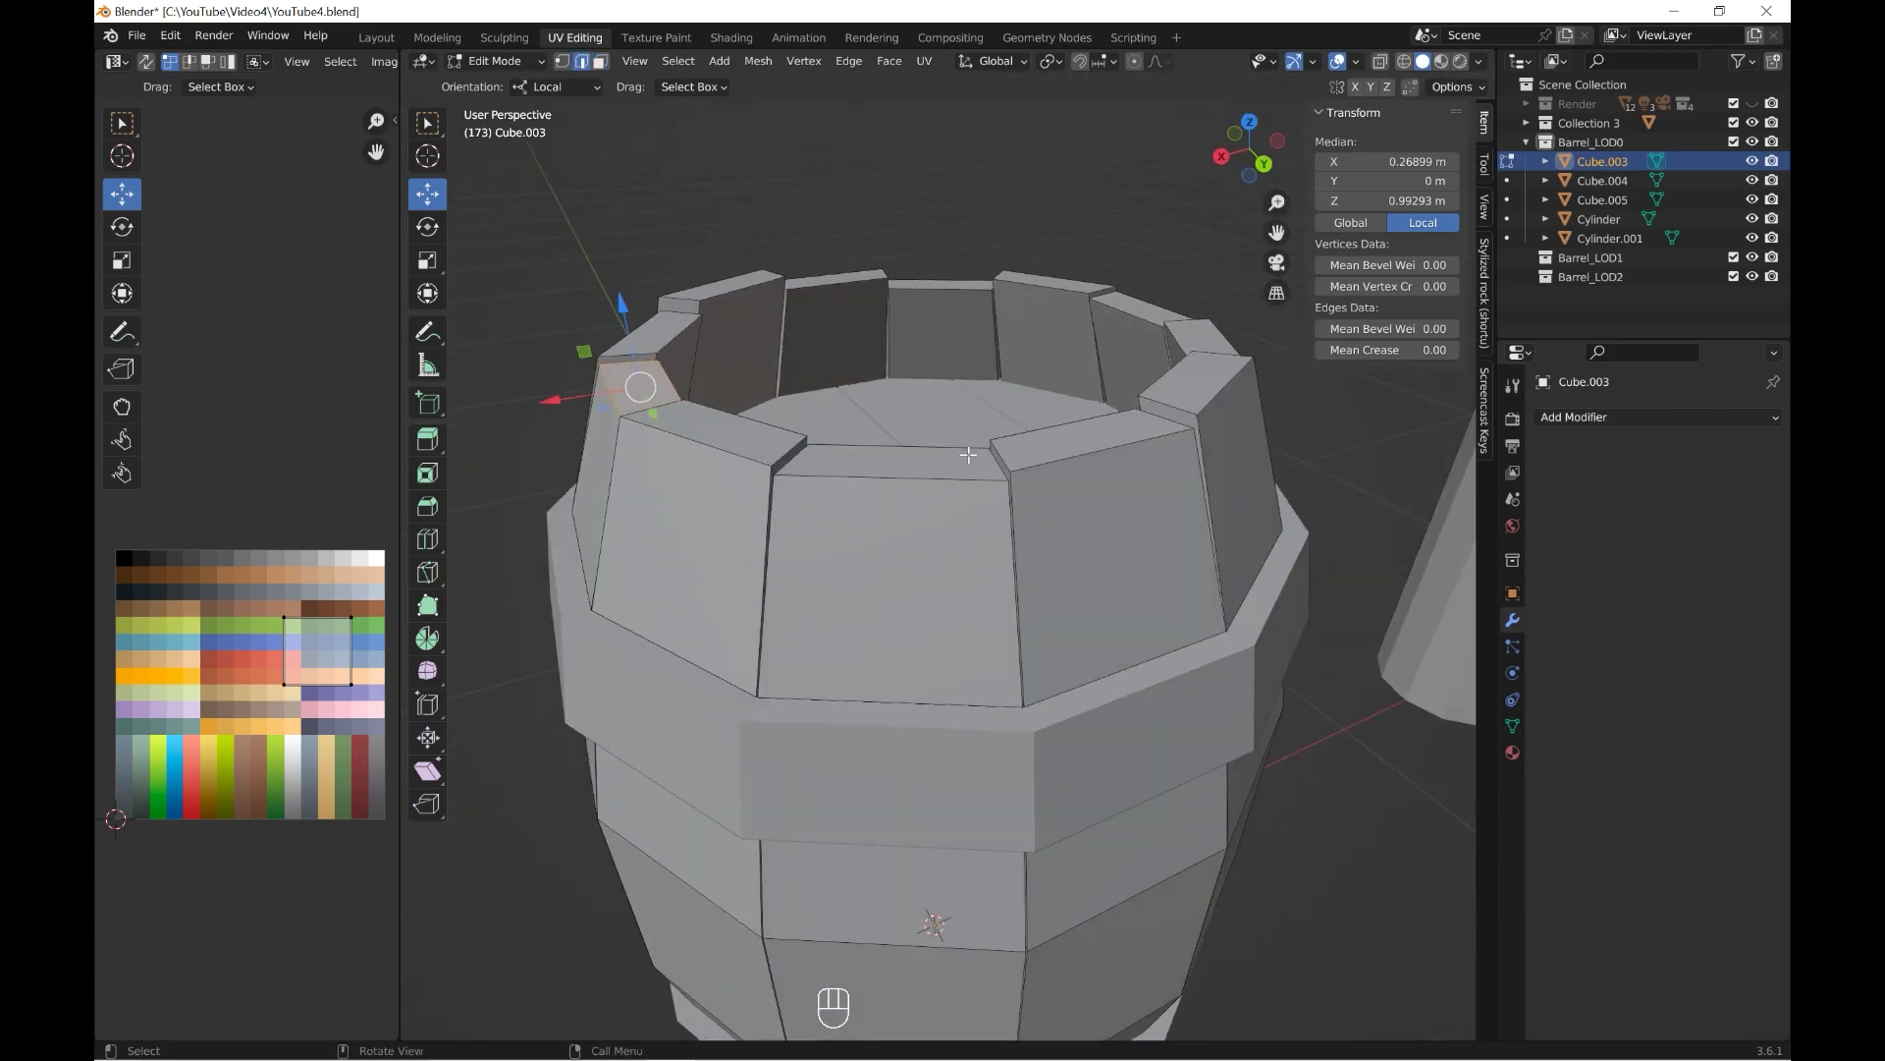
drag(1000, 388, 995, 395)
middle_drag(995, 395, 796, 421)
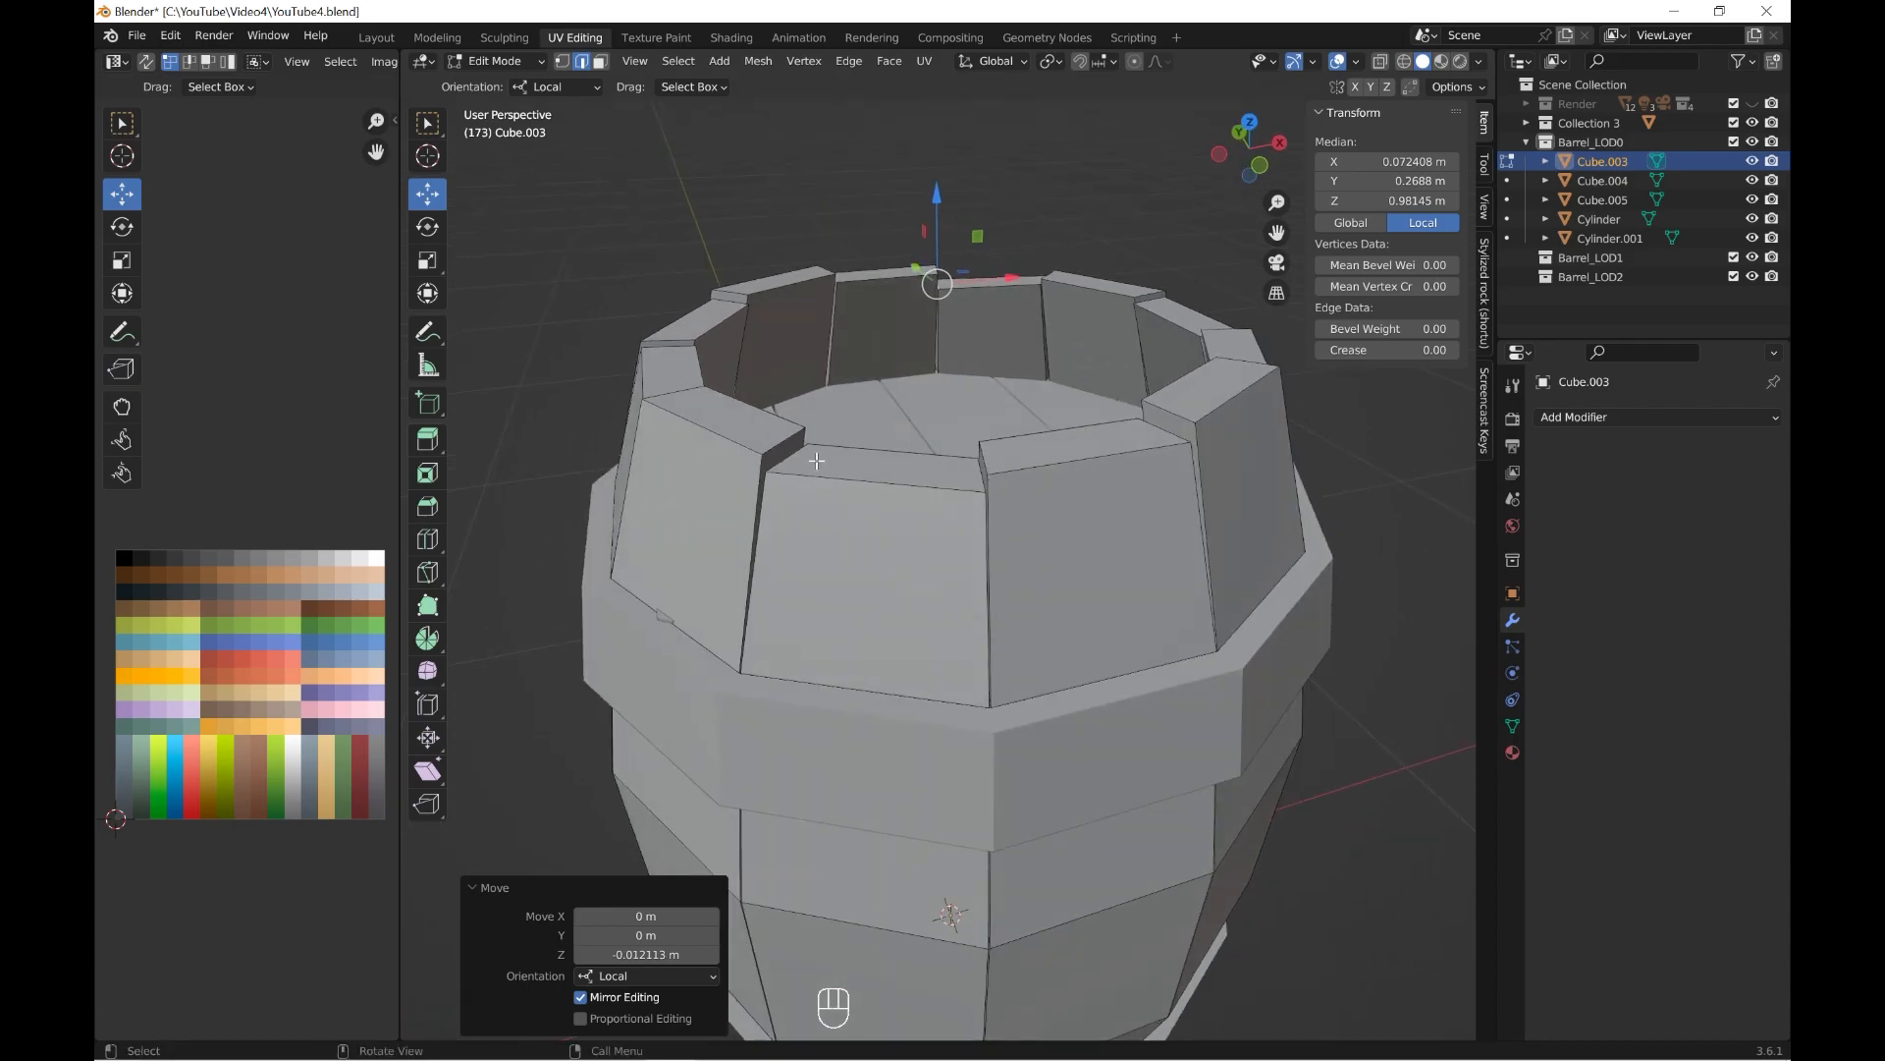
click(796, 421)
drag(781, 385, 781, 384)
click(985, 473)
drag(980, 396, 982, 409)
Bevel one top corner vertex of a raised side plank by about 0.014 m and set the bevel to one segment.
click(562, 62)
scroll(1090, 457, up, 1)
middle_drag(1090, 460, 1073, 547)
key(shift+ctrl+b)
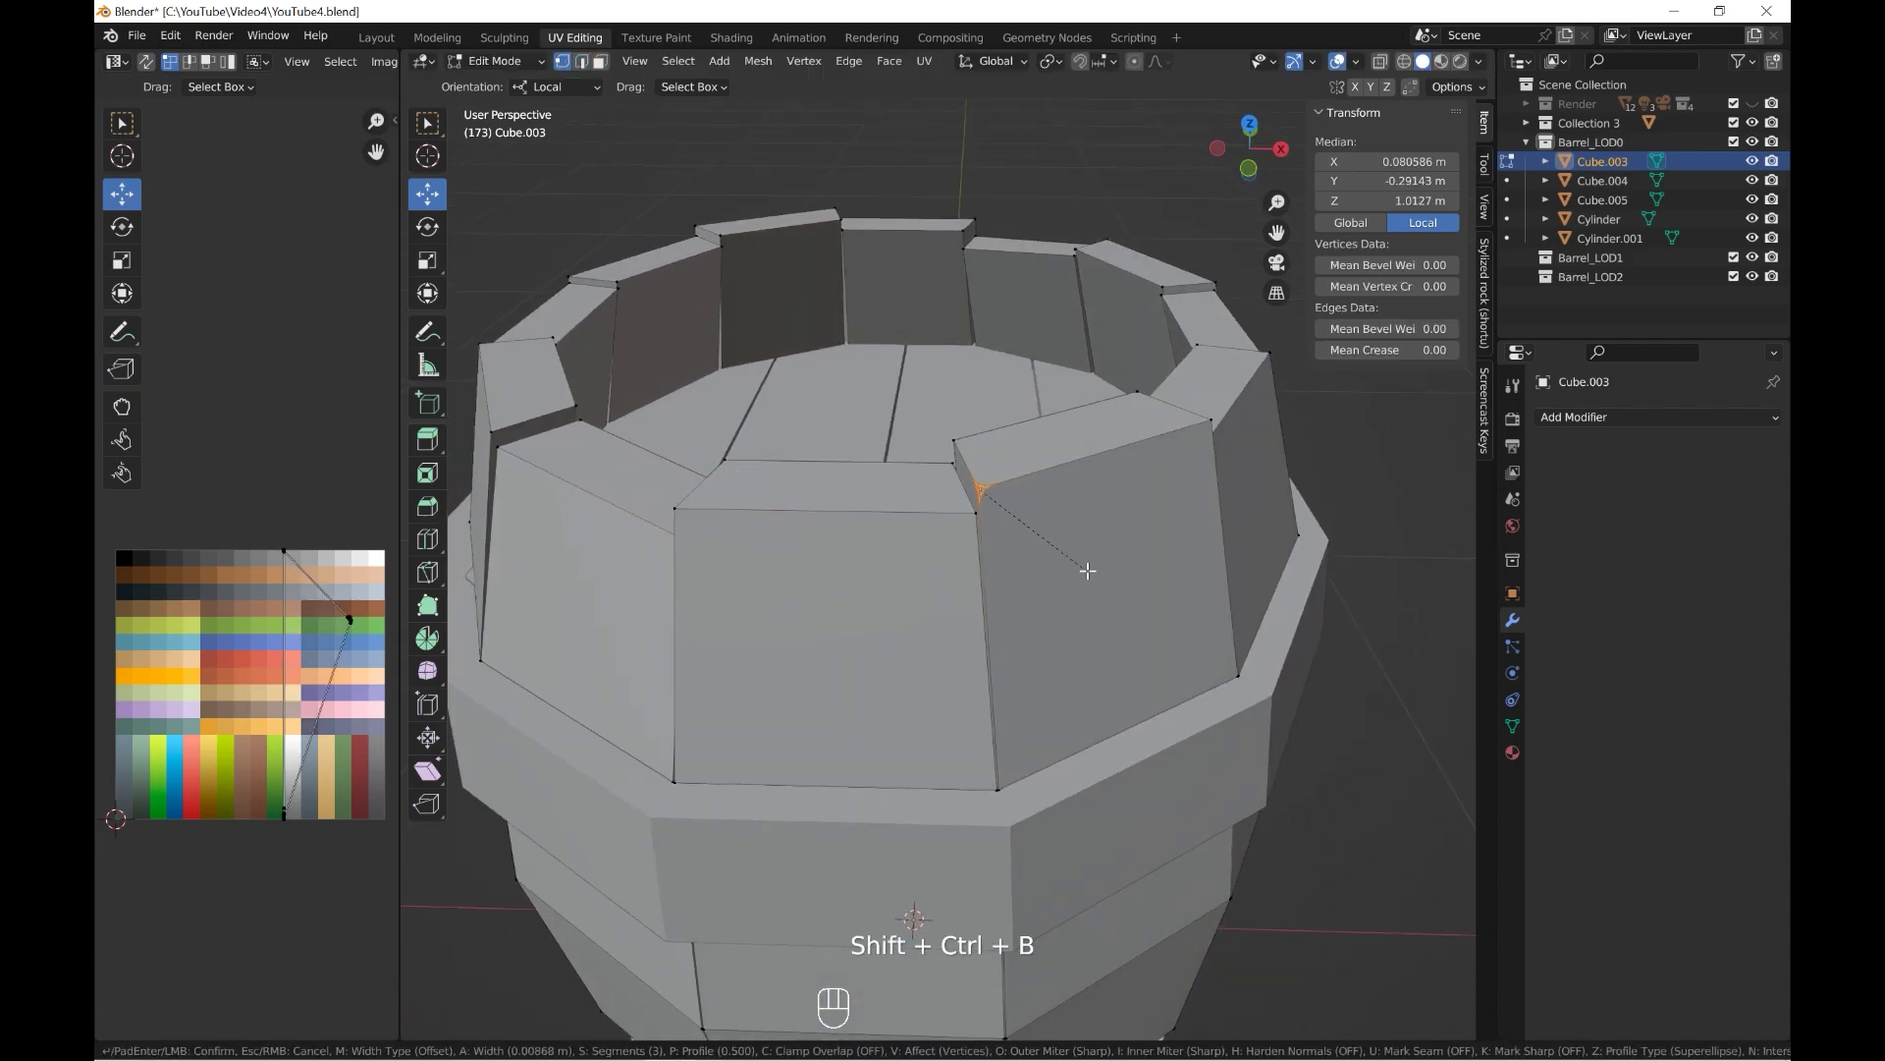
click(1049, 609)
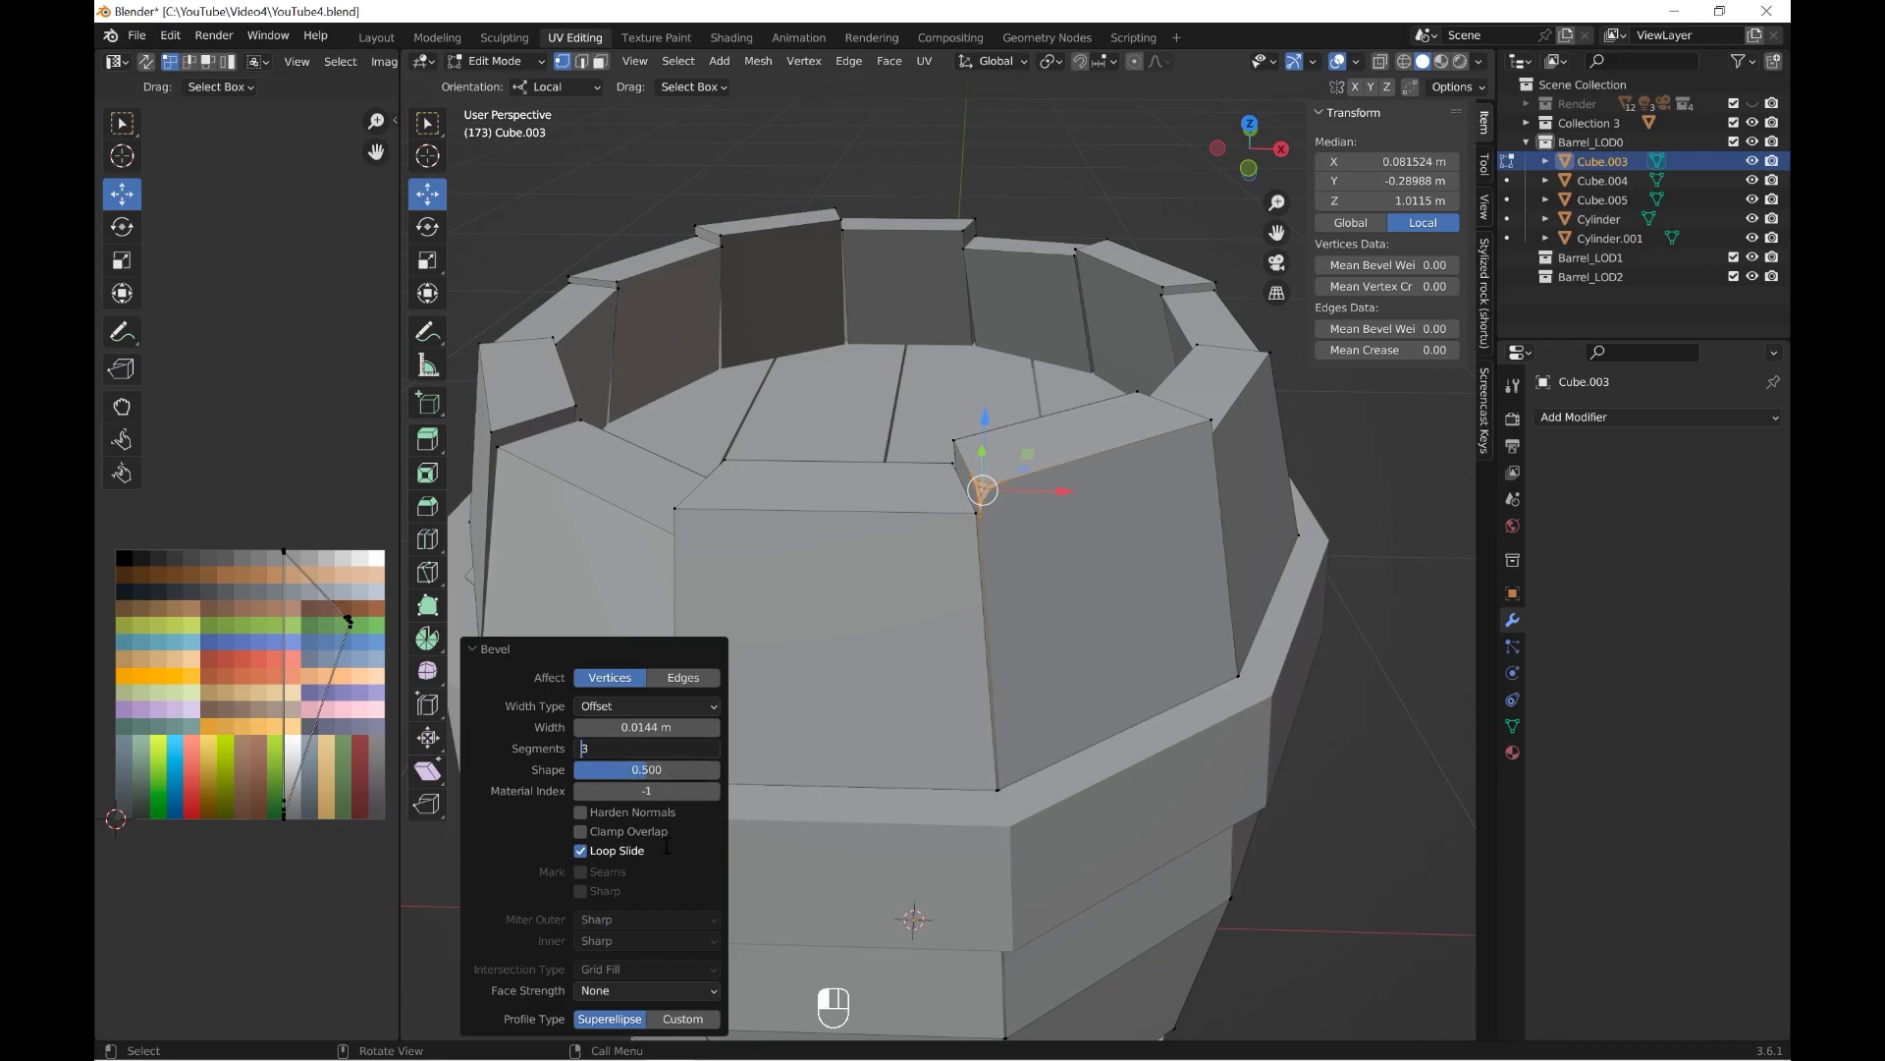
click(579, 749)
click(576, 751)
Bevel three more top corner vertices of the side planks with one segment, the last about 0.033 m wide.
middle_drag(1152, 509, 996, 522)
click(847, 560)
key(shift+ctrl+b)
click(1031, 649)
middle_drag(1159, 621, 1076, 611)
click(1113, 619)
key(shift+ctrl+b)
click(1179, 658)
middle_drag(1309, 587, 1041, 560)
click(951, 526)
key(shift+ctrl+b)
click(1144, 545)
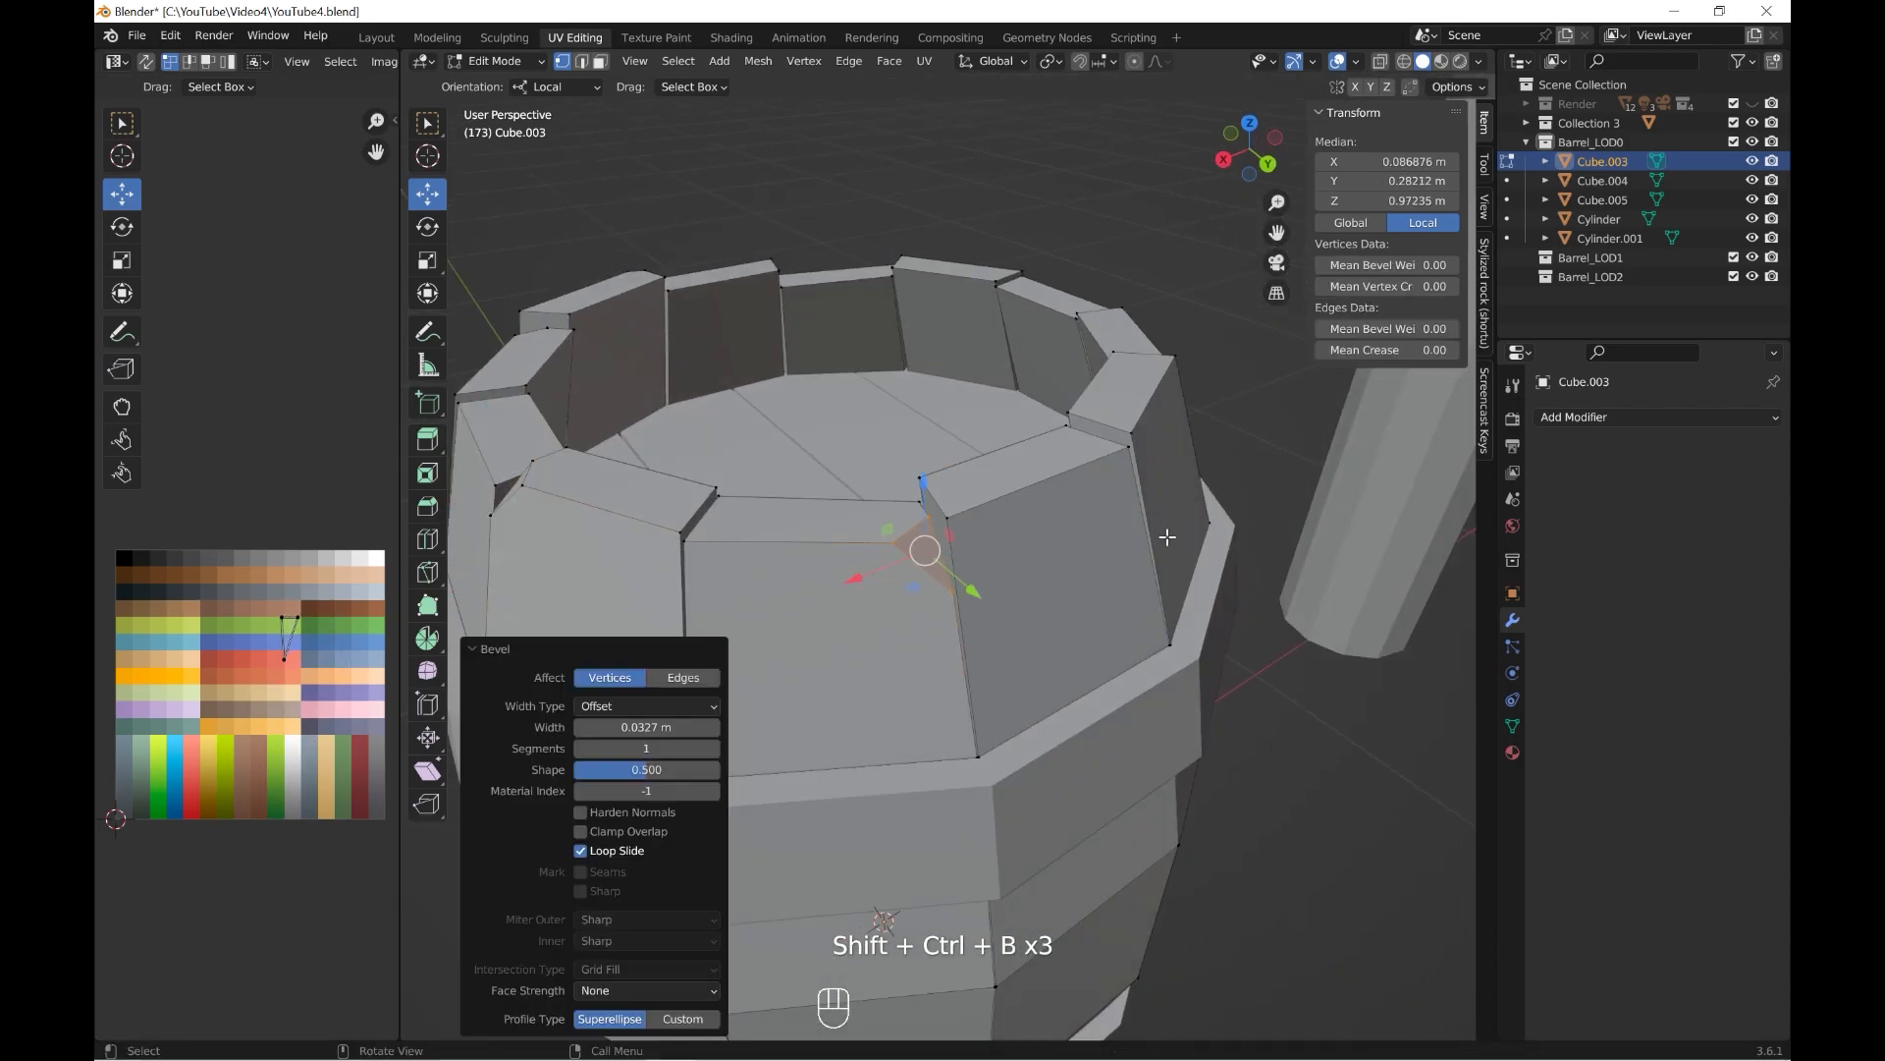
Chip the remaining chosen plank corners around the barrel's rim with single-segment vertex bevels of varying width.
middle_drag(1166, 538, 951, 586)
click(974, 561)
key(shift+ctrl+b)
click(1174, 556)
middle_drag(1212, 539, 1040, 586)
click(977, 588)
key(shift+ctrl+b)
click(1102, 636)
middle_drag(1163, 604, 1129, 561)
click(1187, 544)
key(shift+ctrl+b)
click(1286, 597)
scroll(1267, 593, down, 5)
middle_drag(1245, 589, 990, 677)
scroll(1227, 584, up, 2)
click(980, 384)
scroll(1075, 535, up, 2)
click(758, 512)
key(shift+ctrl+b)
click(958, 558)
Add a centred lengthwise loop cut to the top lid's plank just on the +X side of the middle and bevel it into a narrow strip.
key(grave)
click(1016, 527)
click(496, 61)
click(496, 92)
click(982, 509)
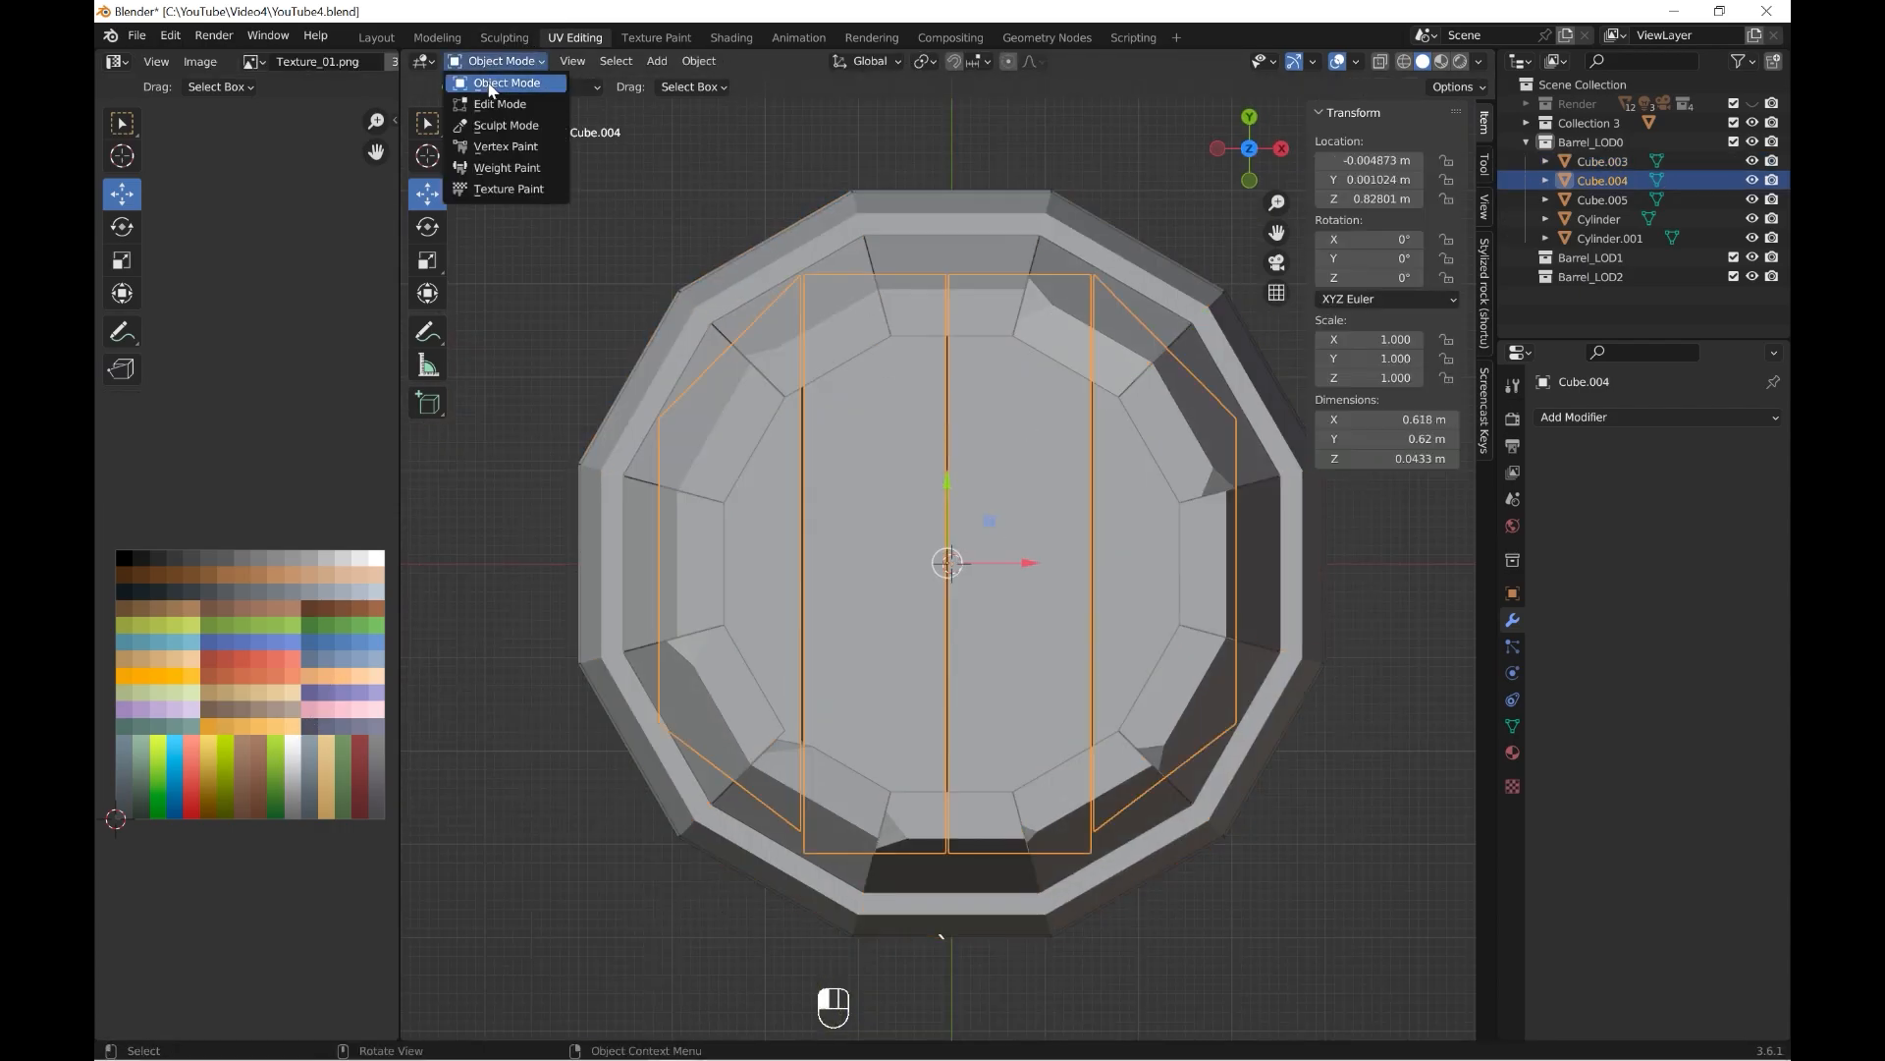
click(500, 103)
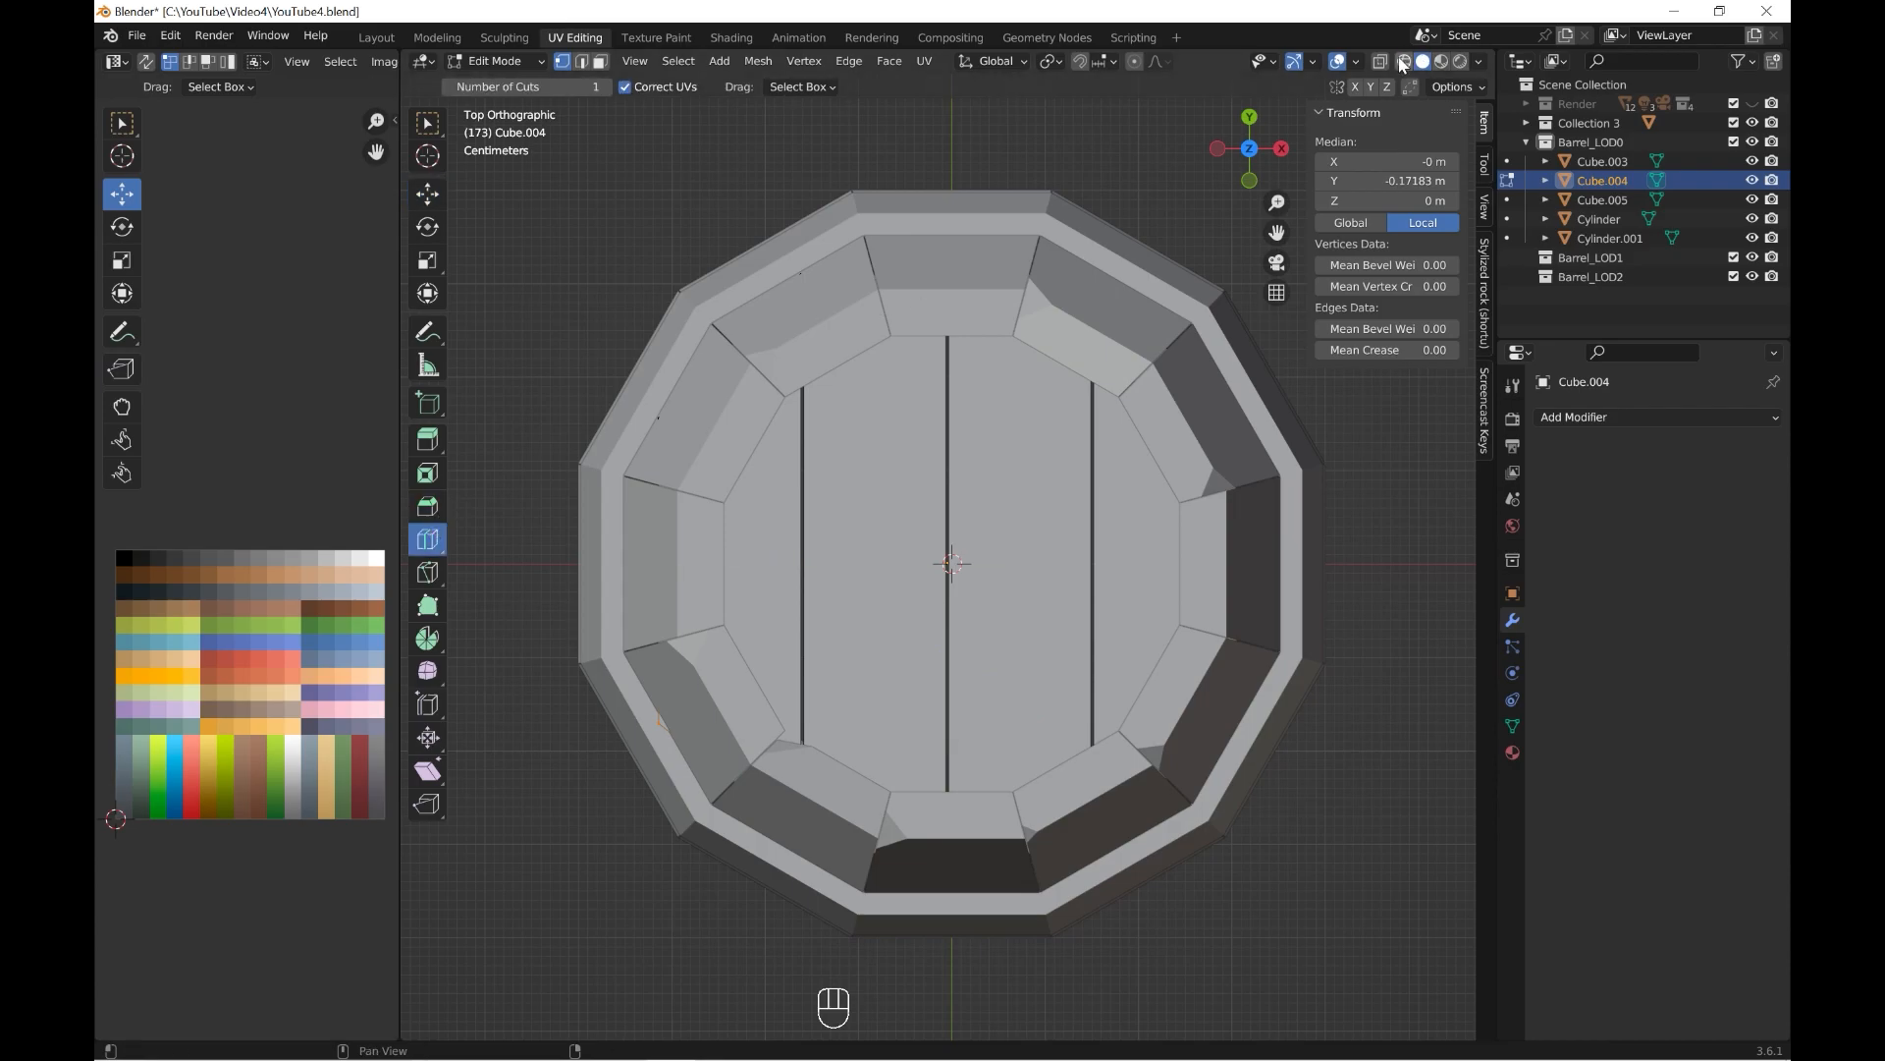
click(1404, 61)
click(1048, 261)
key(ctrl+b)
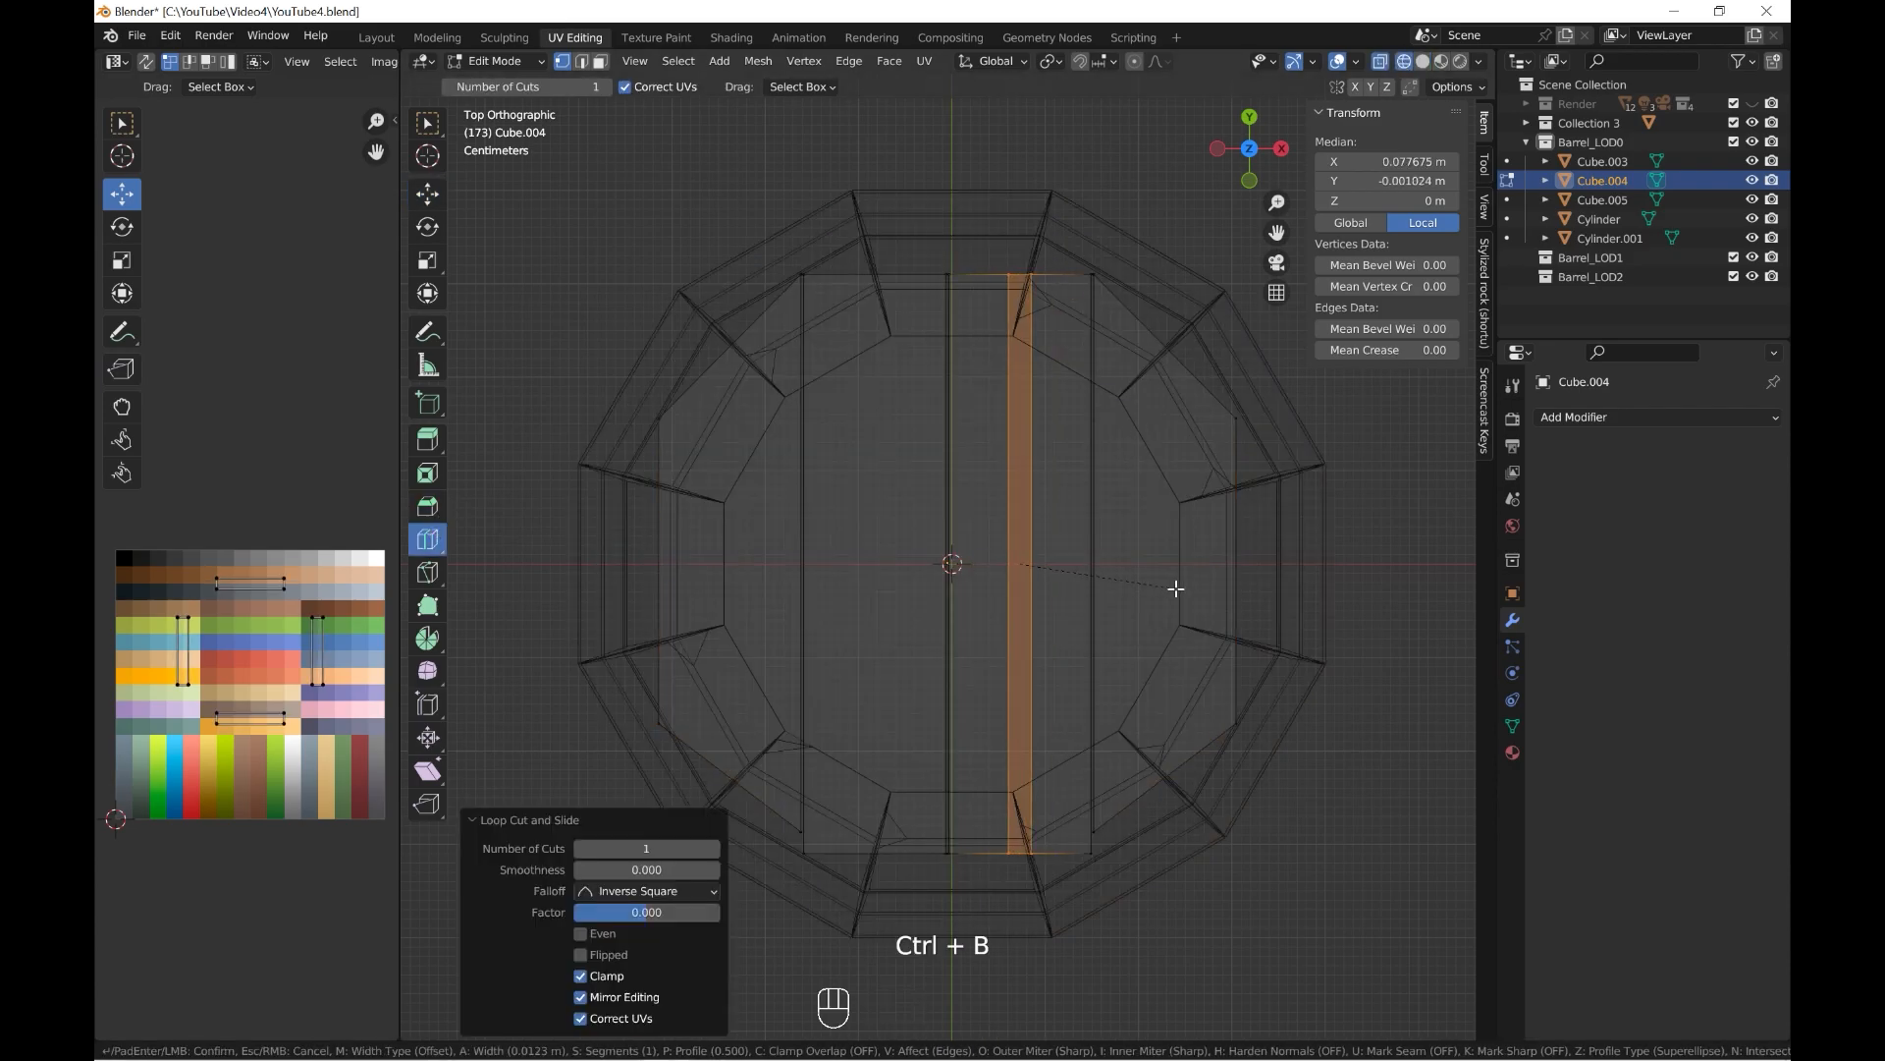
click(1170, 586)
Pull the points at both ends of the lid plank's narrow strip inward along Y, one by about 0.136 m, to form cracks.
click(428, 194)
shift+middle_drag(1178, 344, 1074, 425)
scroll(1074, 425, up, 3)
drag(887, 201, 908, 230)
drag(898, 142, 897, 361)
shift+middle_drag(997, 995, 1009, 651)
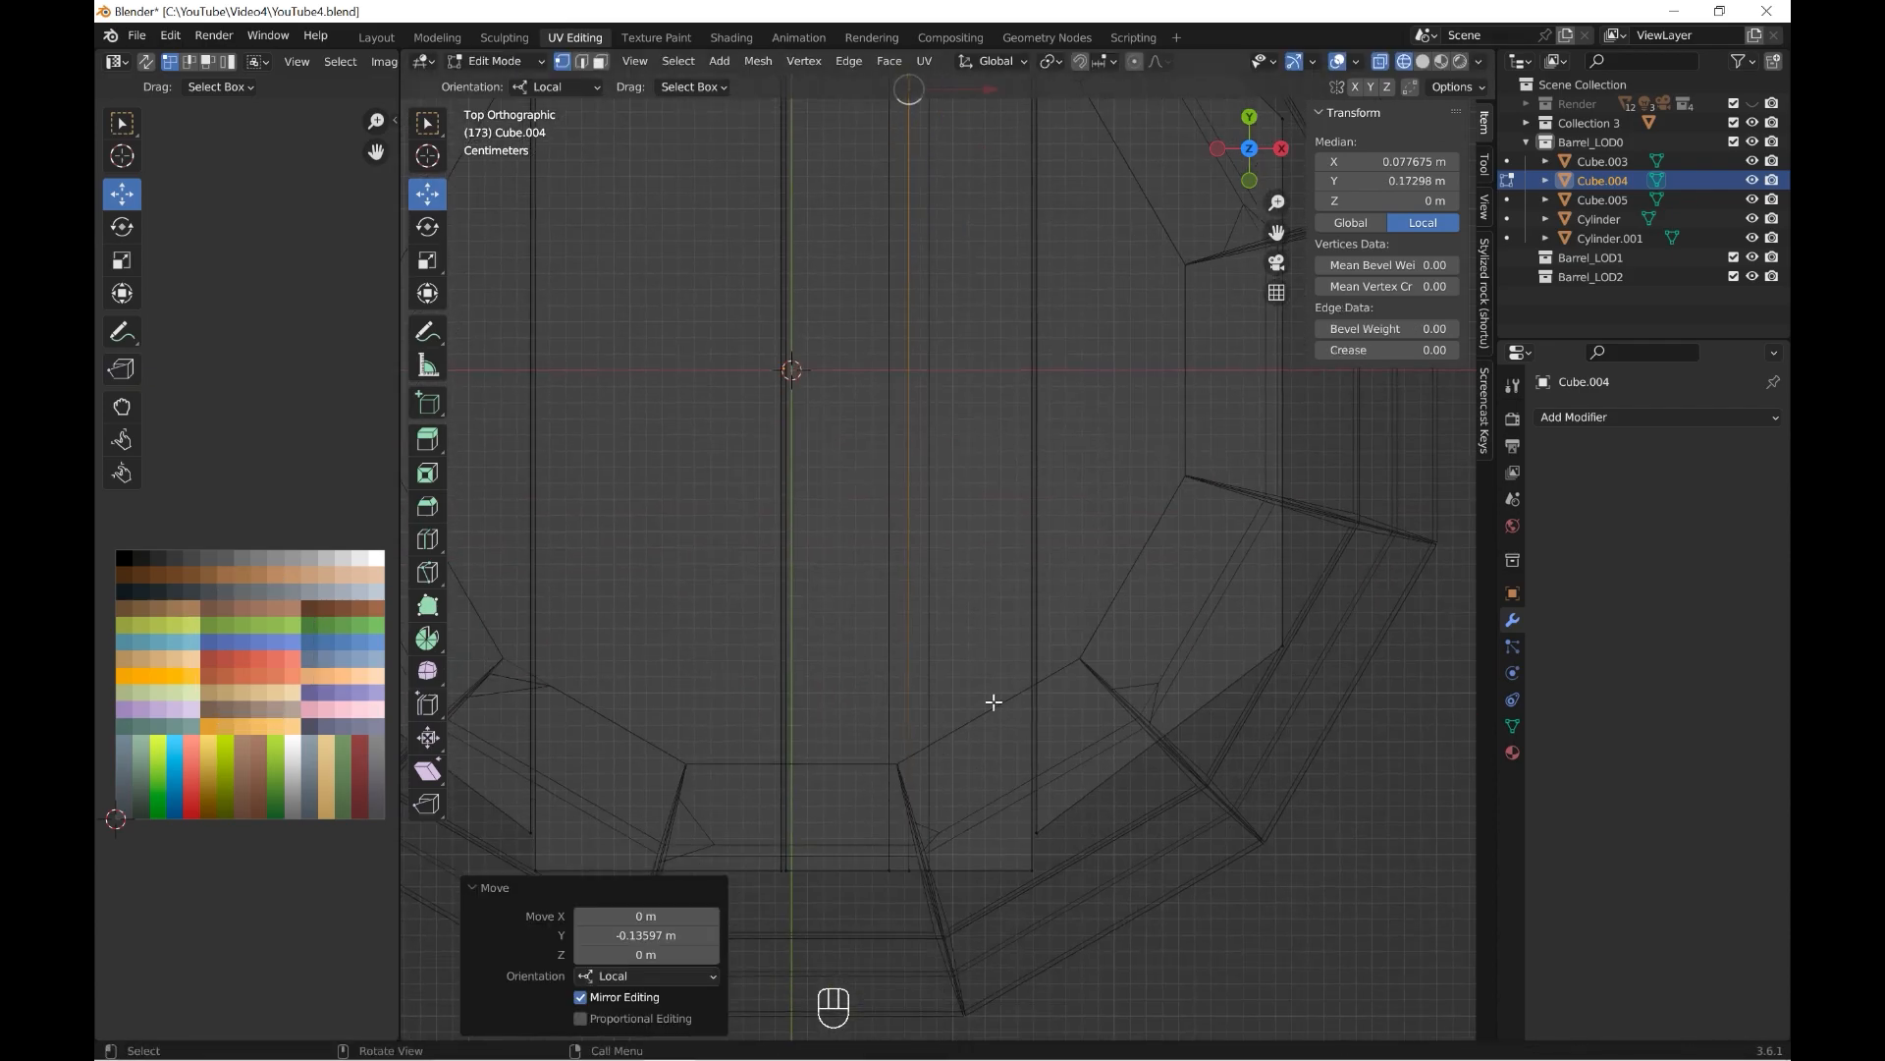
drag(915, 851, 878, 843)
drag(986, 875, 998, 572)
click(511, 84)
Lower the top lid slightly inside the barrel to a Z location of about 0.823 m.
middle_drag(943, 491, 1108, 579)
scroll(935, 526, down, 2)
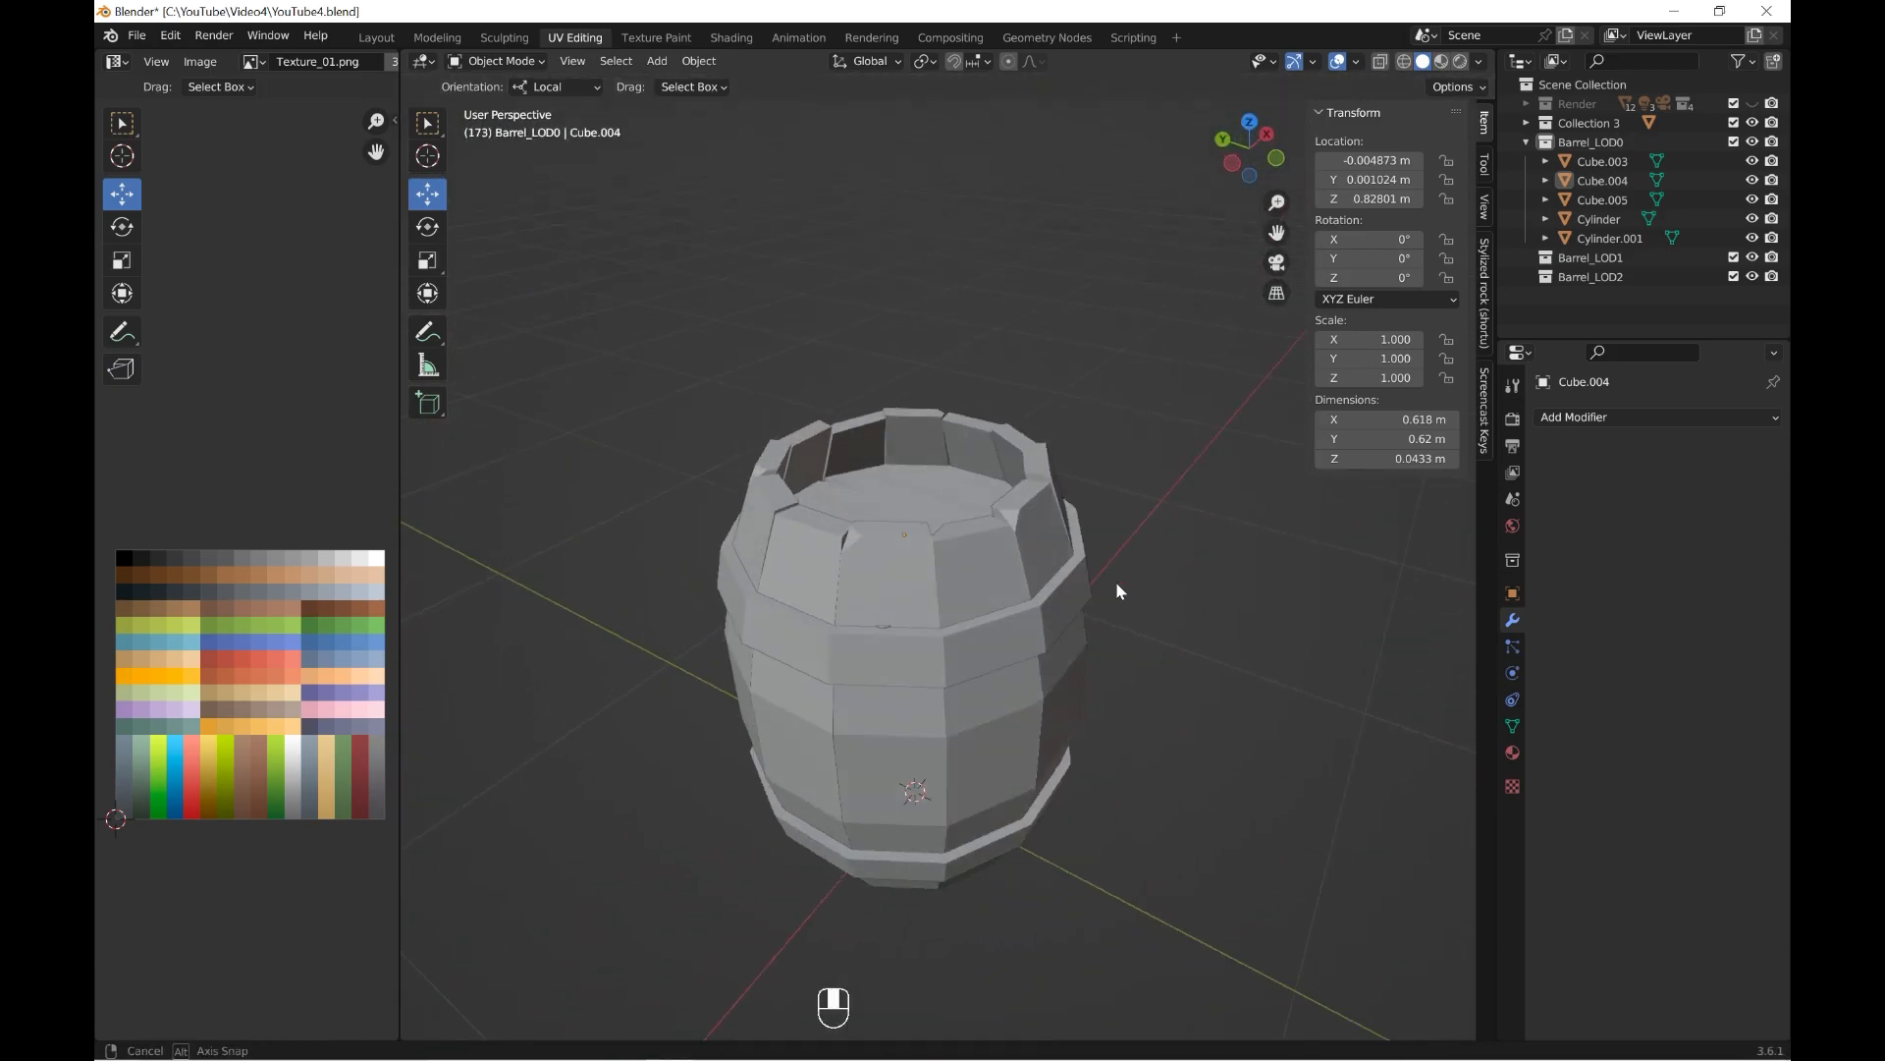
scroll(828, 775, up, 4)
drag(857, 443, 858, 453)
scroll(1077, 611, down, 3)
click(1293, 685)
scroll(1292, 685, down, 2)
middle_drag(1292, 686, 1166, 570)
scroll(1167, 570, up, 2)
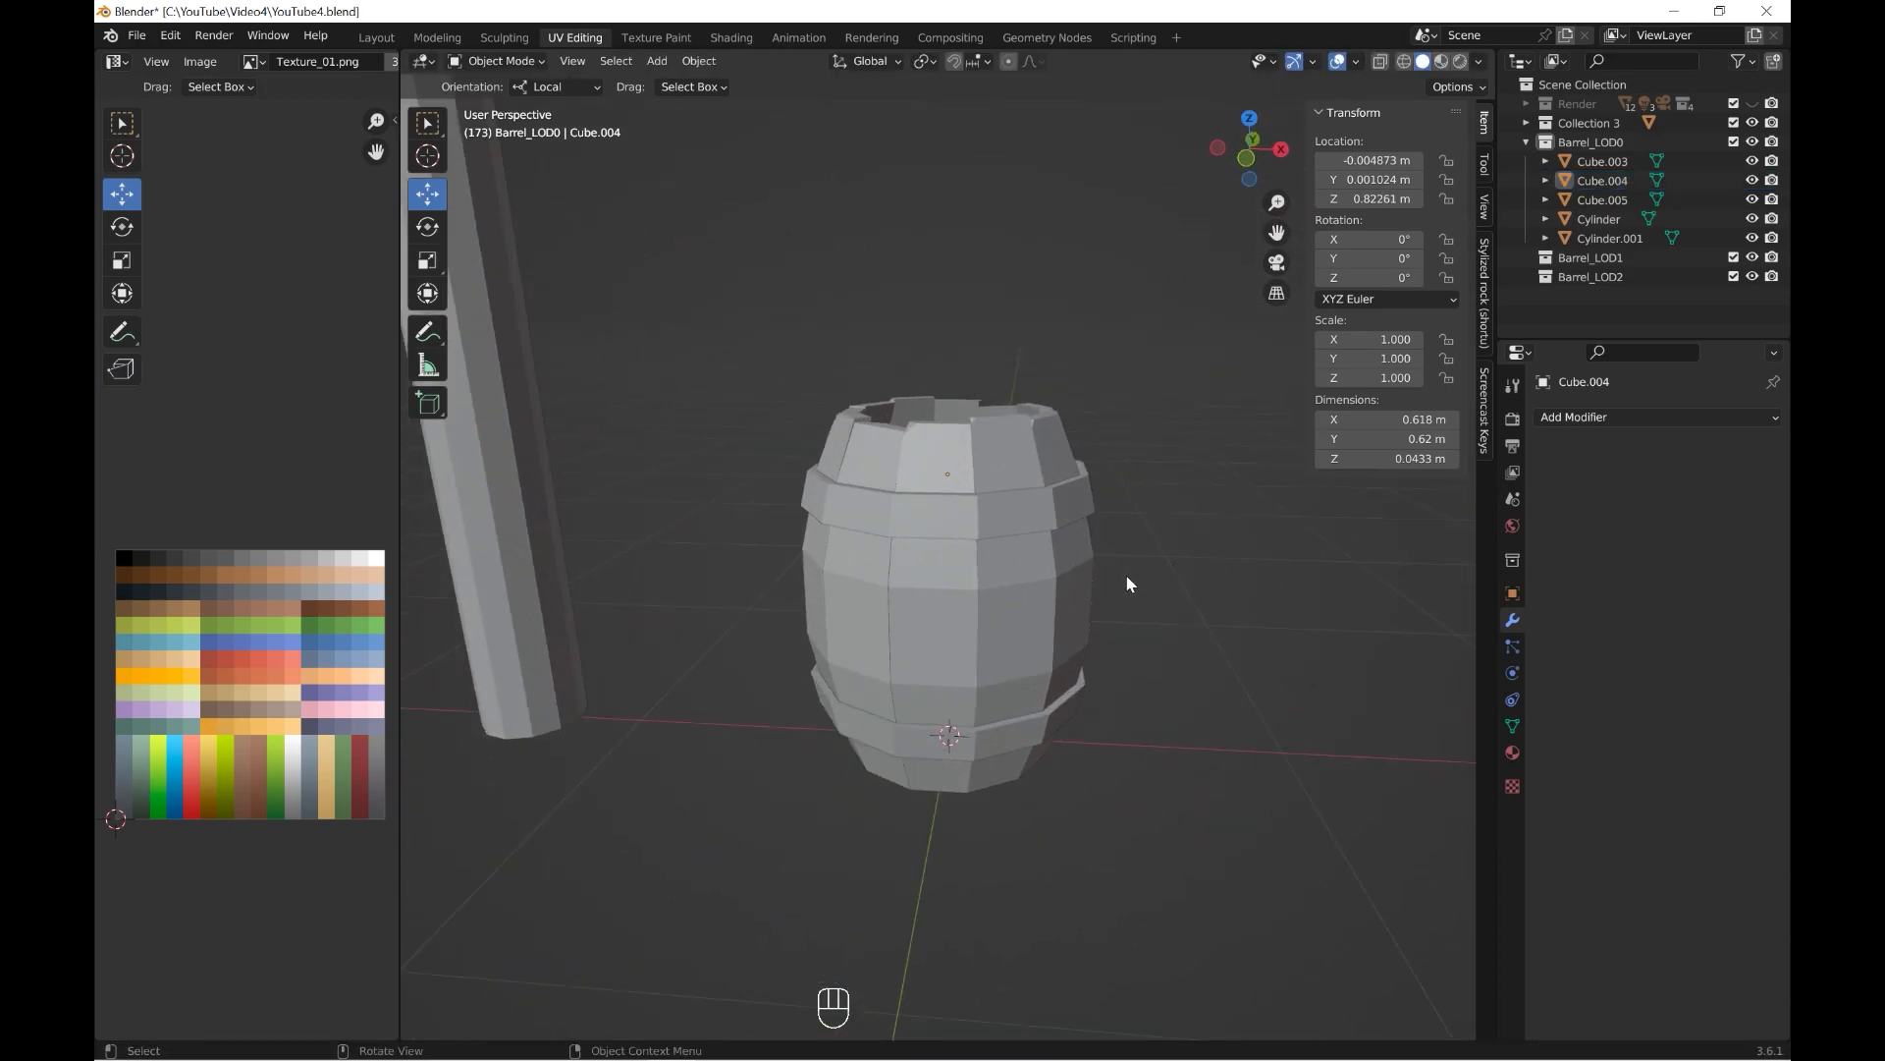
Give the side planks the Barrel_01 material with roughness 1.0, load Texture_01.png as its base colour, and preview the material.
click(1129, 632)
click(1513, 754)
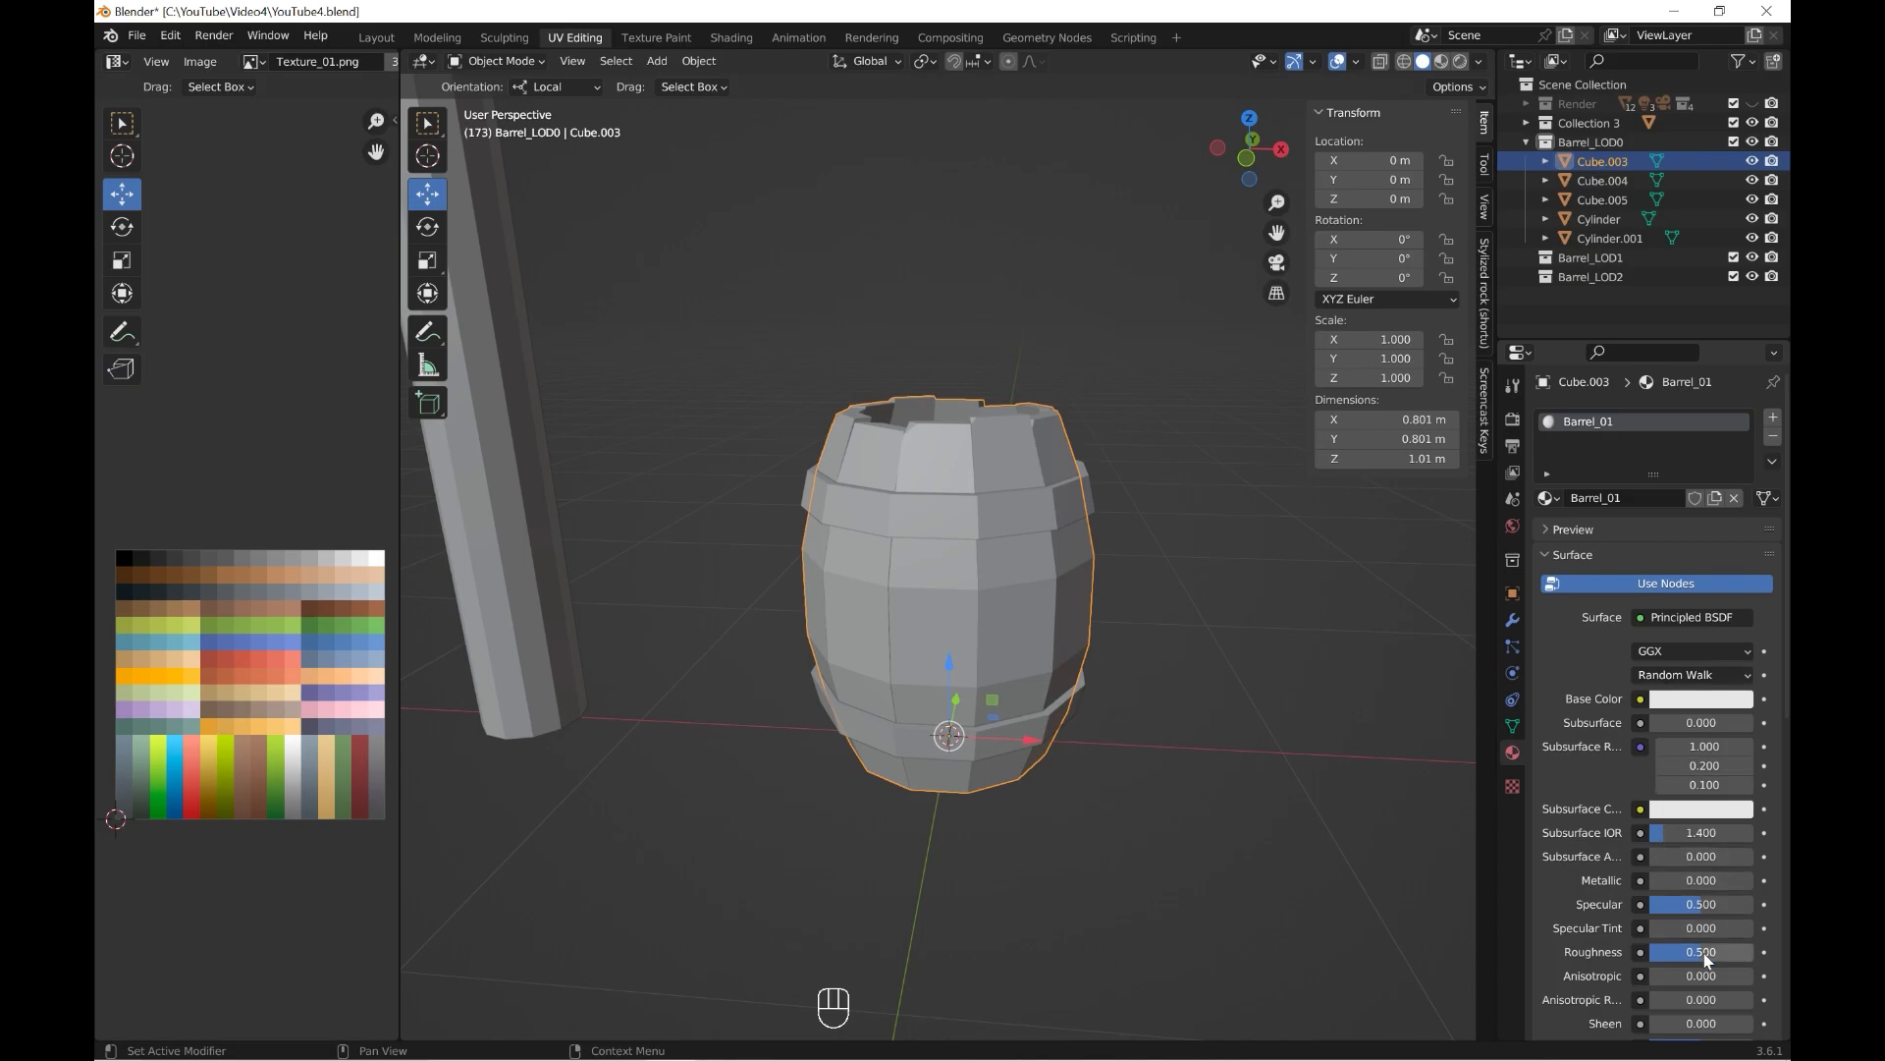
click(1640, 699)
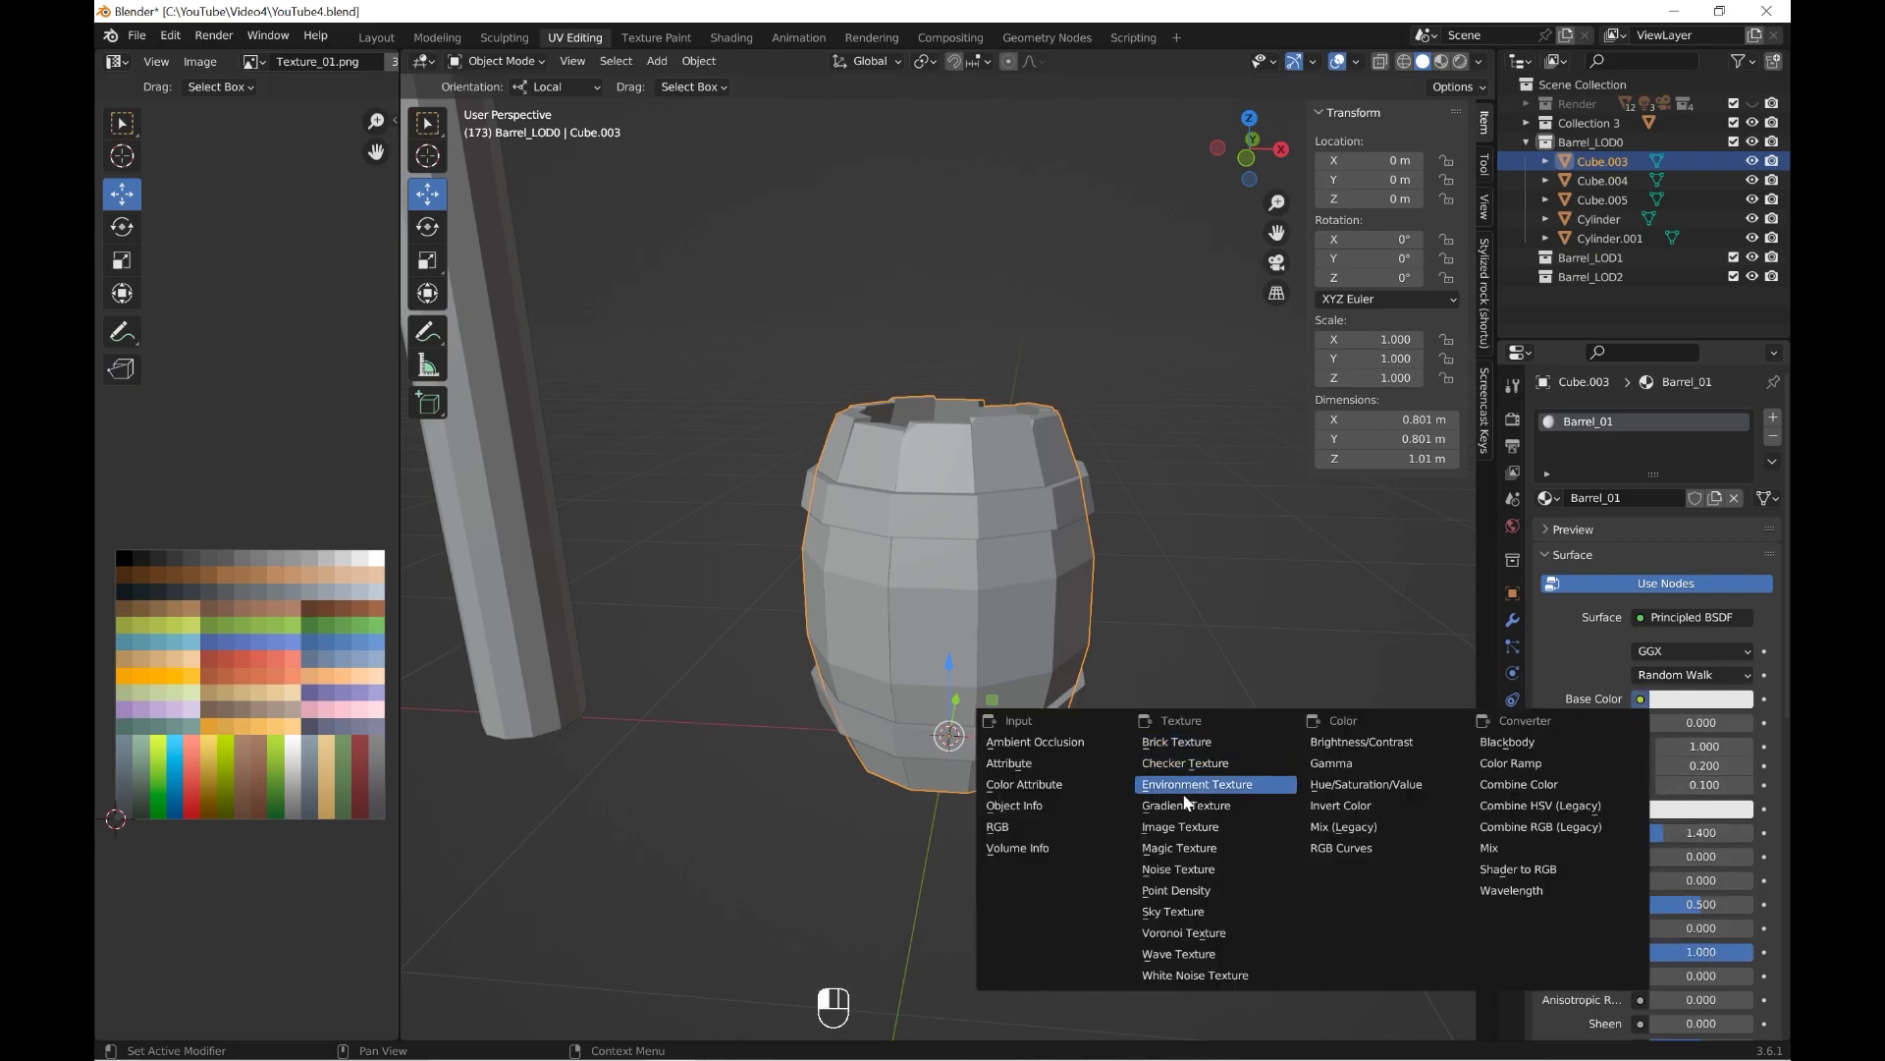
click(1183, 827)
click(1720, 726)
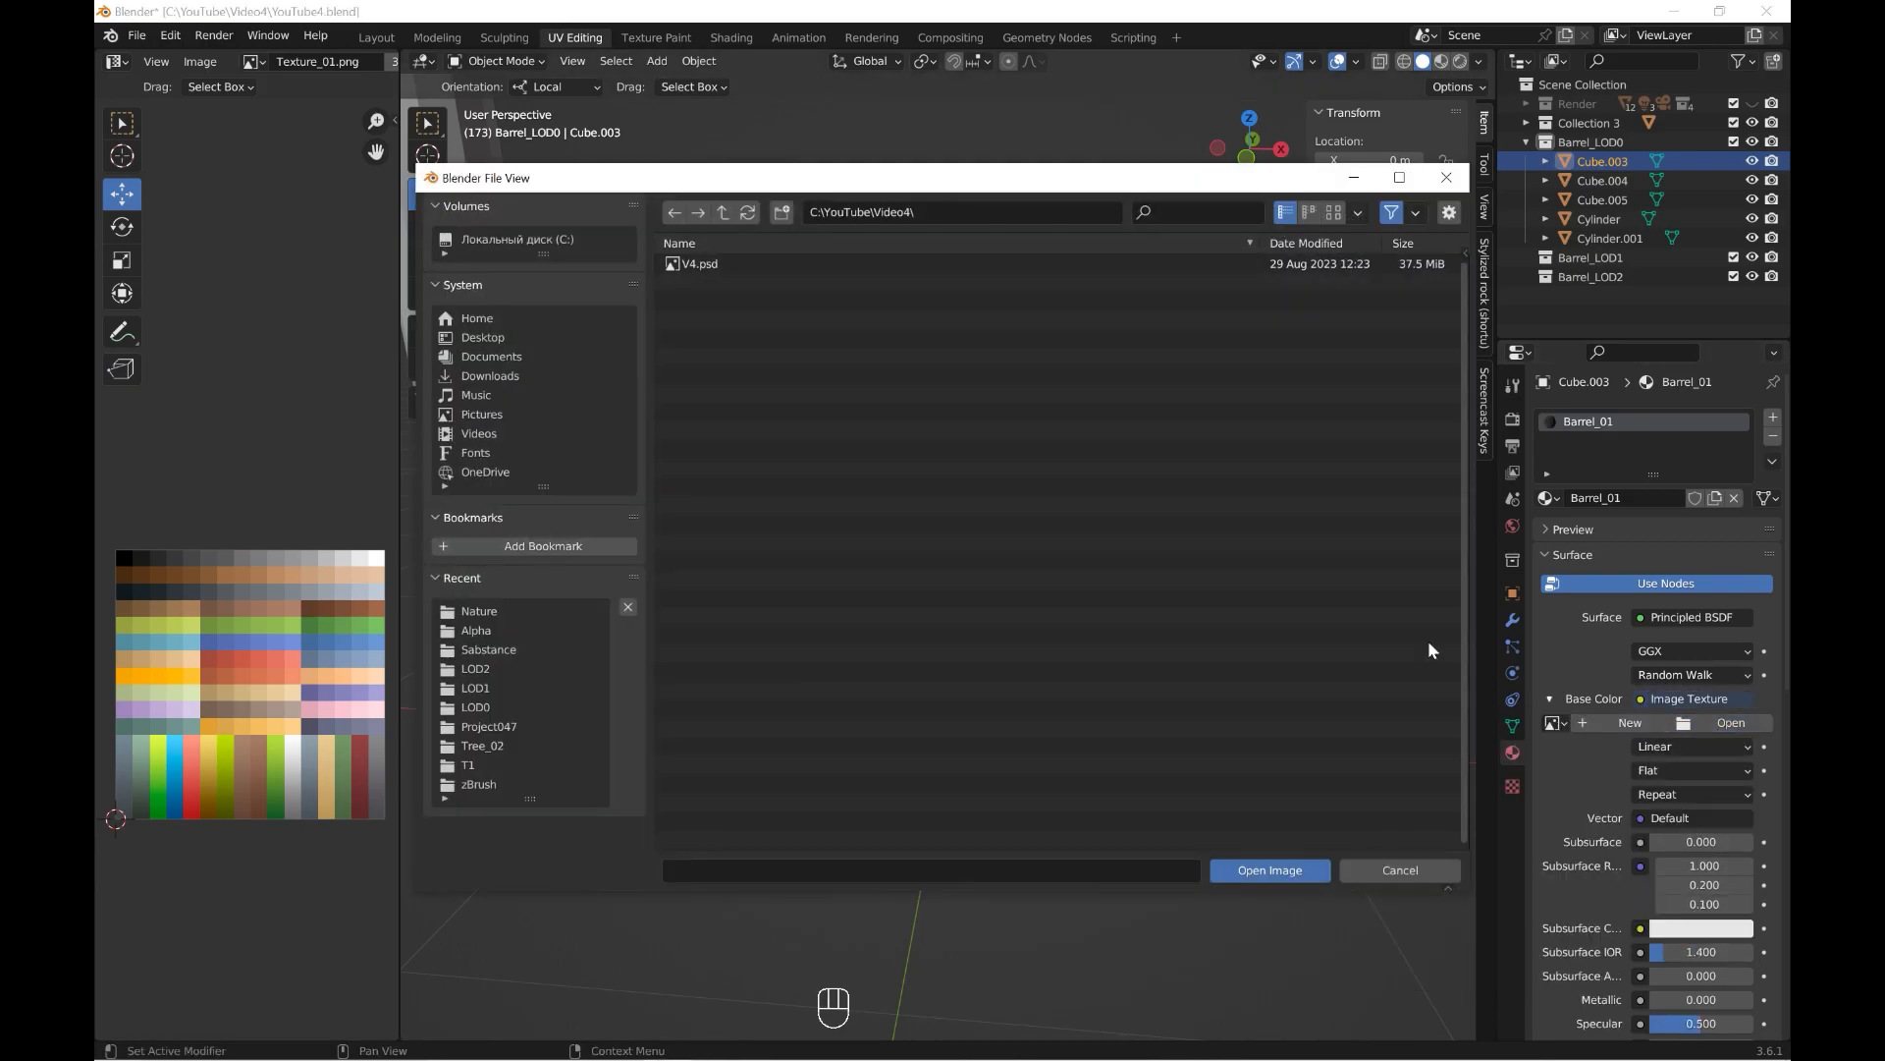
double_click(711, 281)
double_click(741, 449)
click(1442, 61)
Shrink the UVs of all barrel parts to a tiny spot and place them on a brown swatch of the palette texture.
key(KP_1)
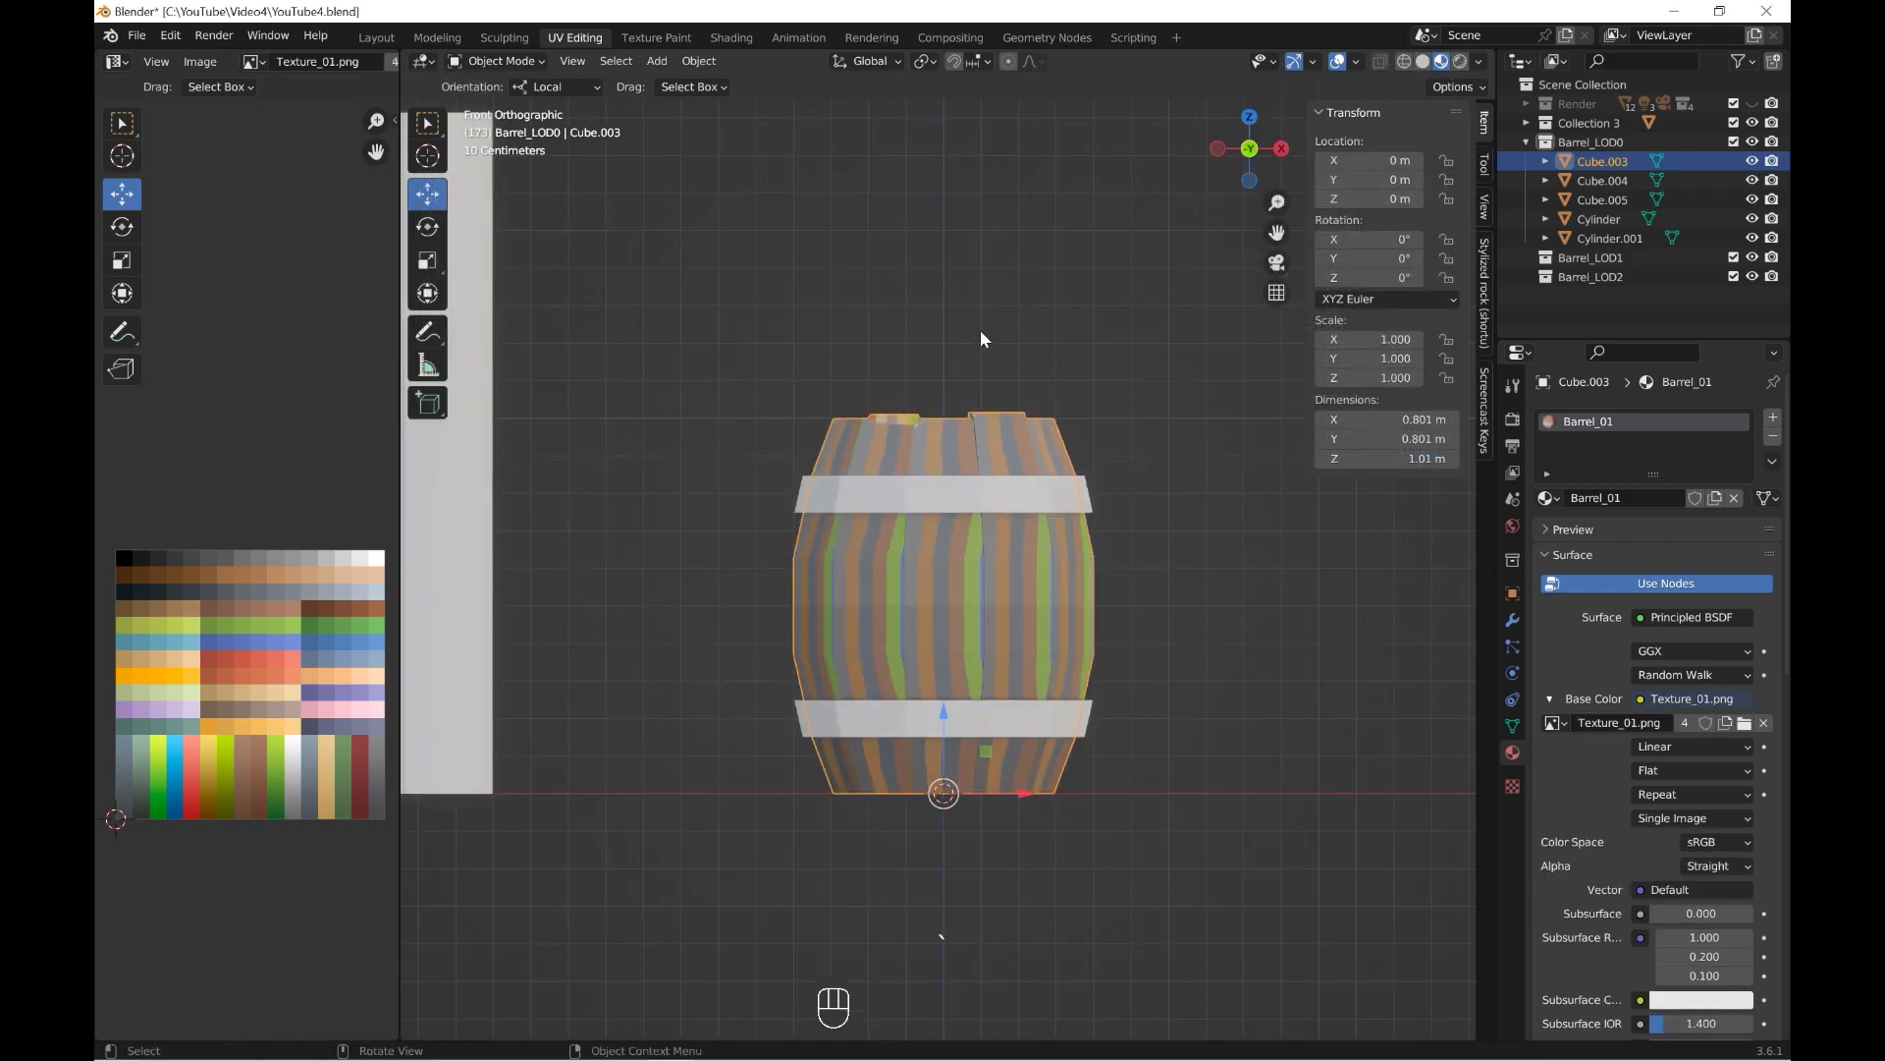
click(502, 106)
key(a)
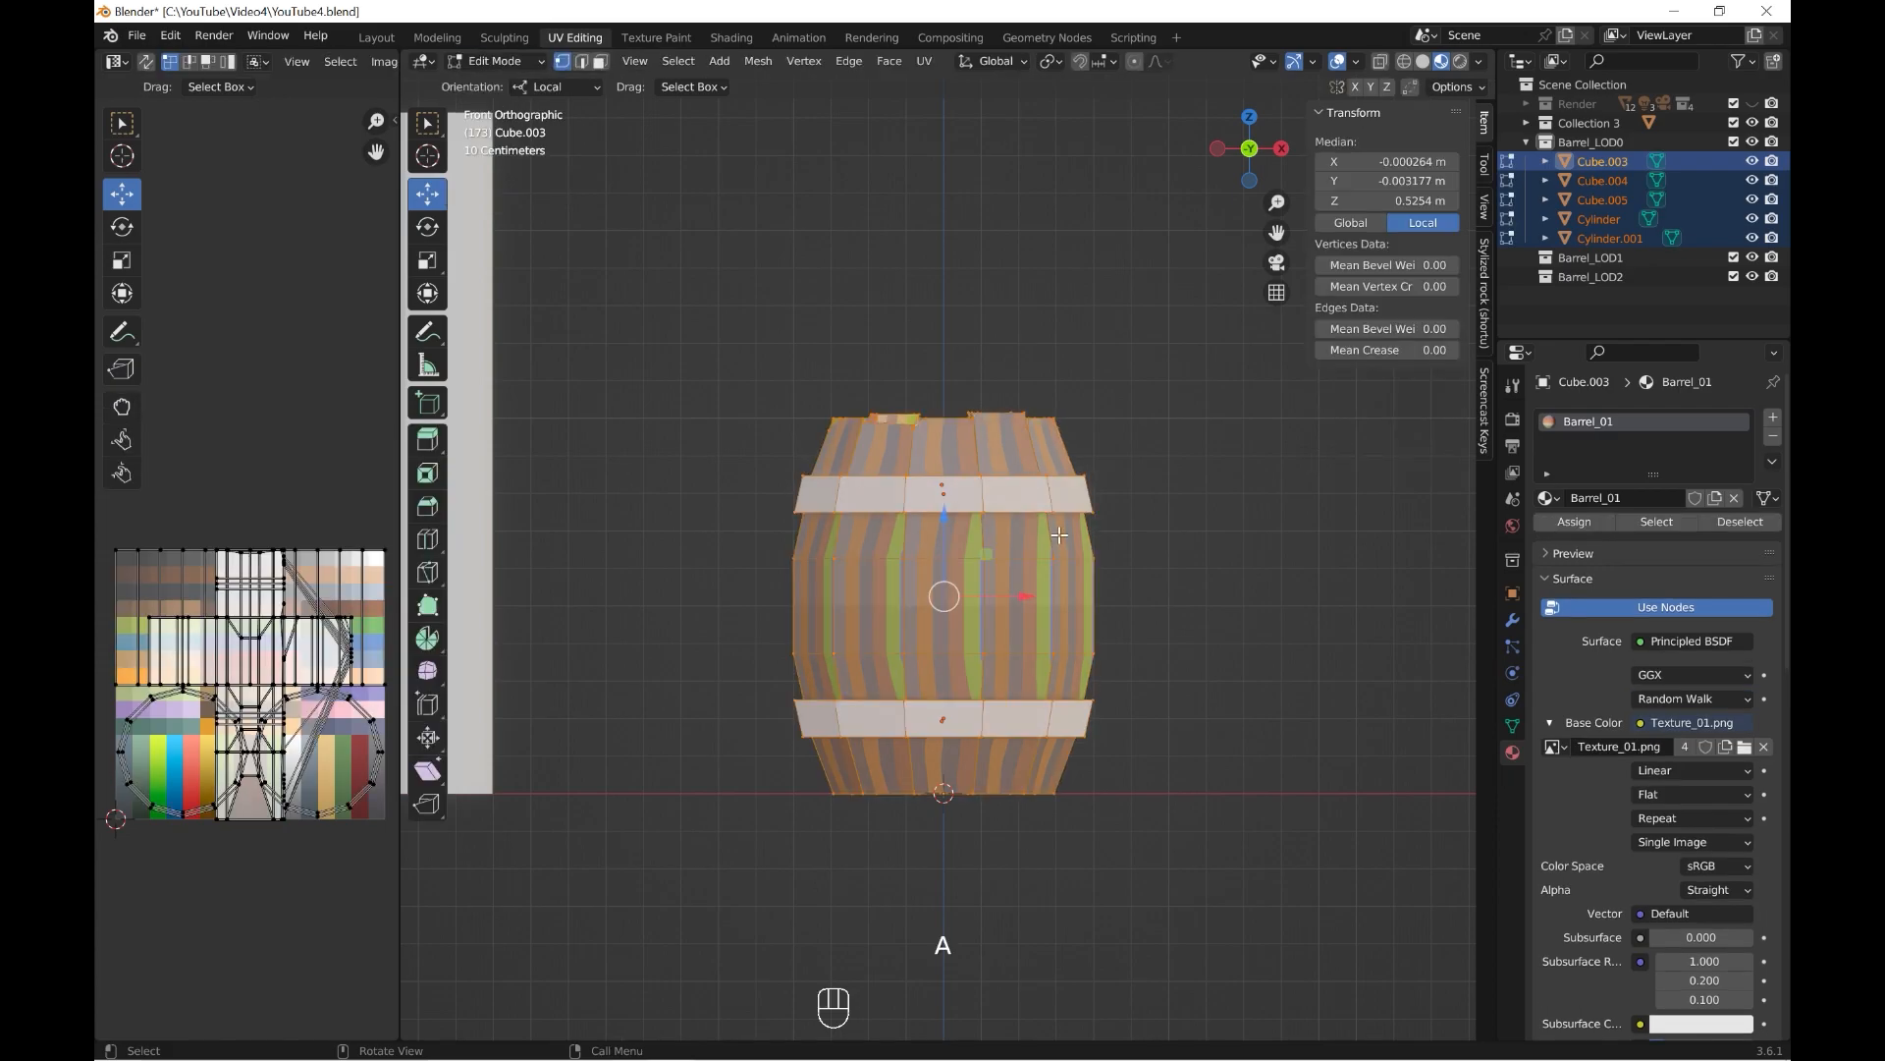
key(a)
key(s)
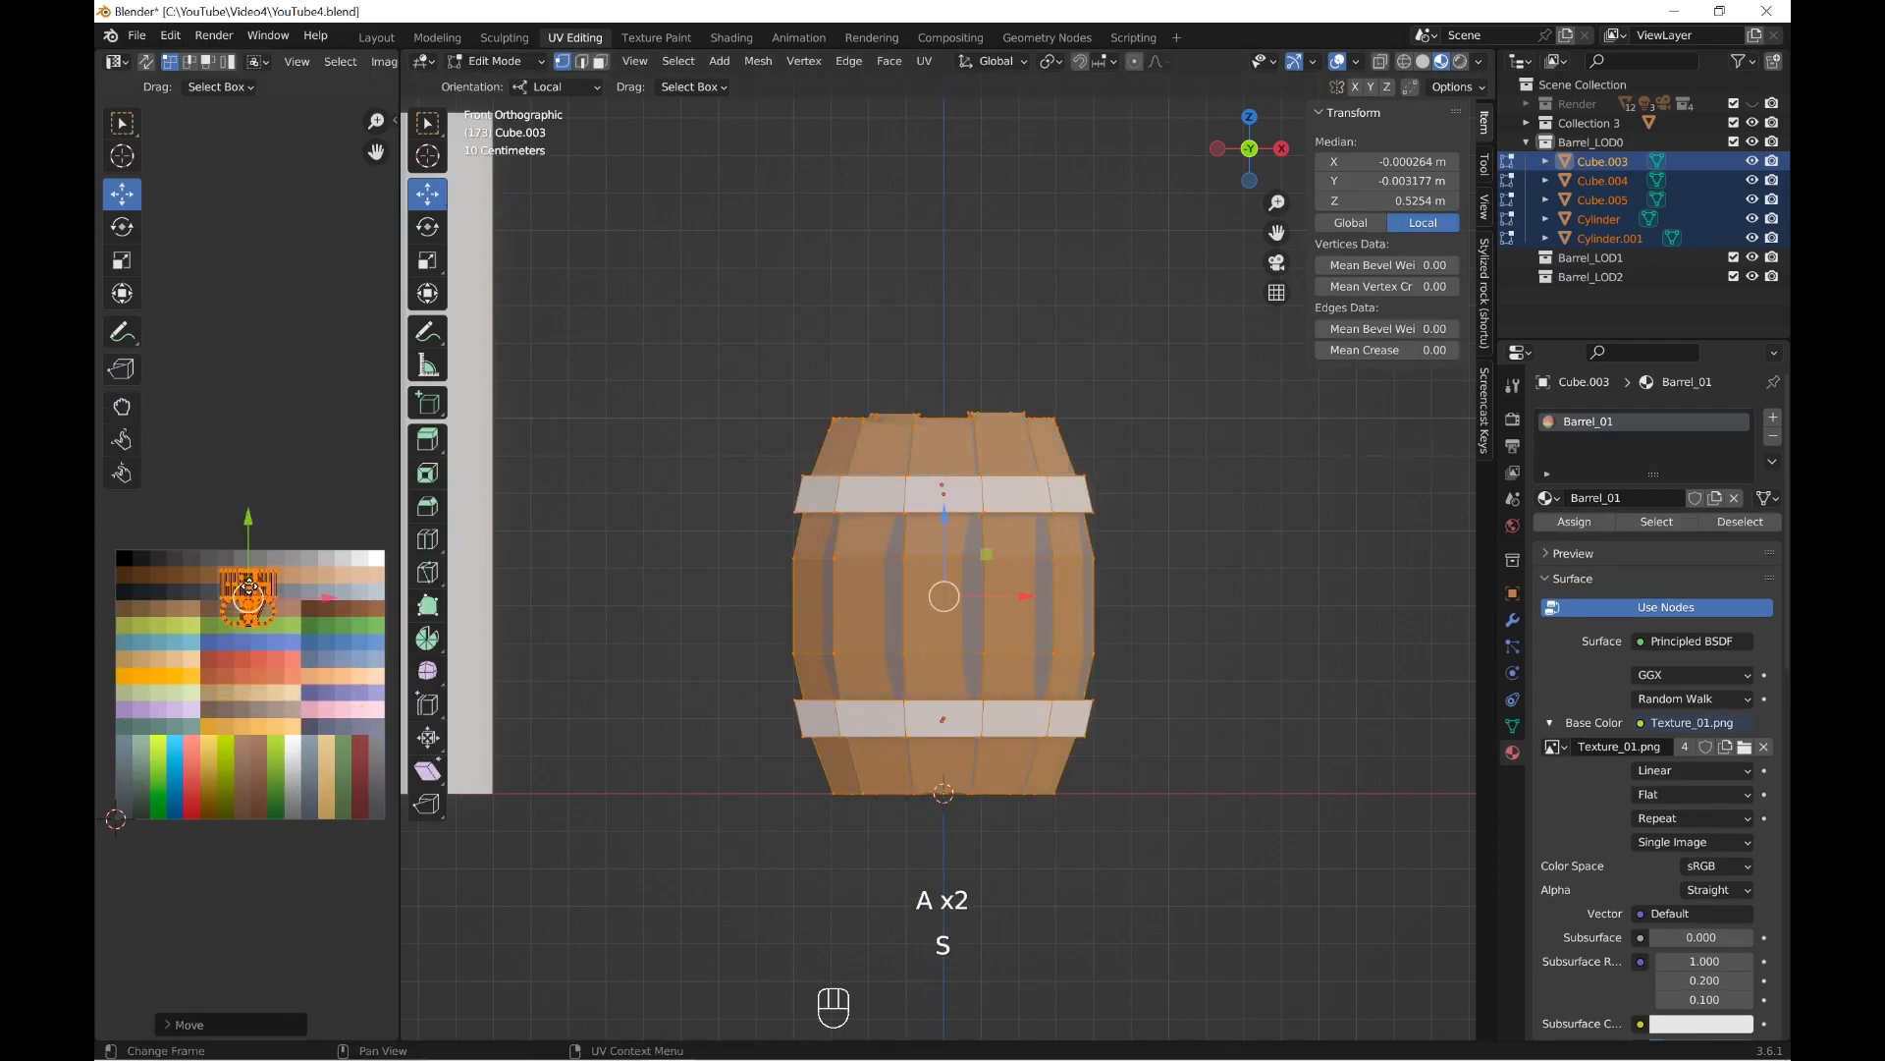
key(s)
scroll(271, 644, up, 4)
middle_drag(271, 644, 319, 753)
key(s)
click(288, 714)
key(g)
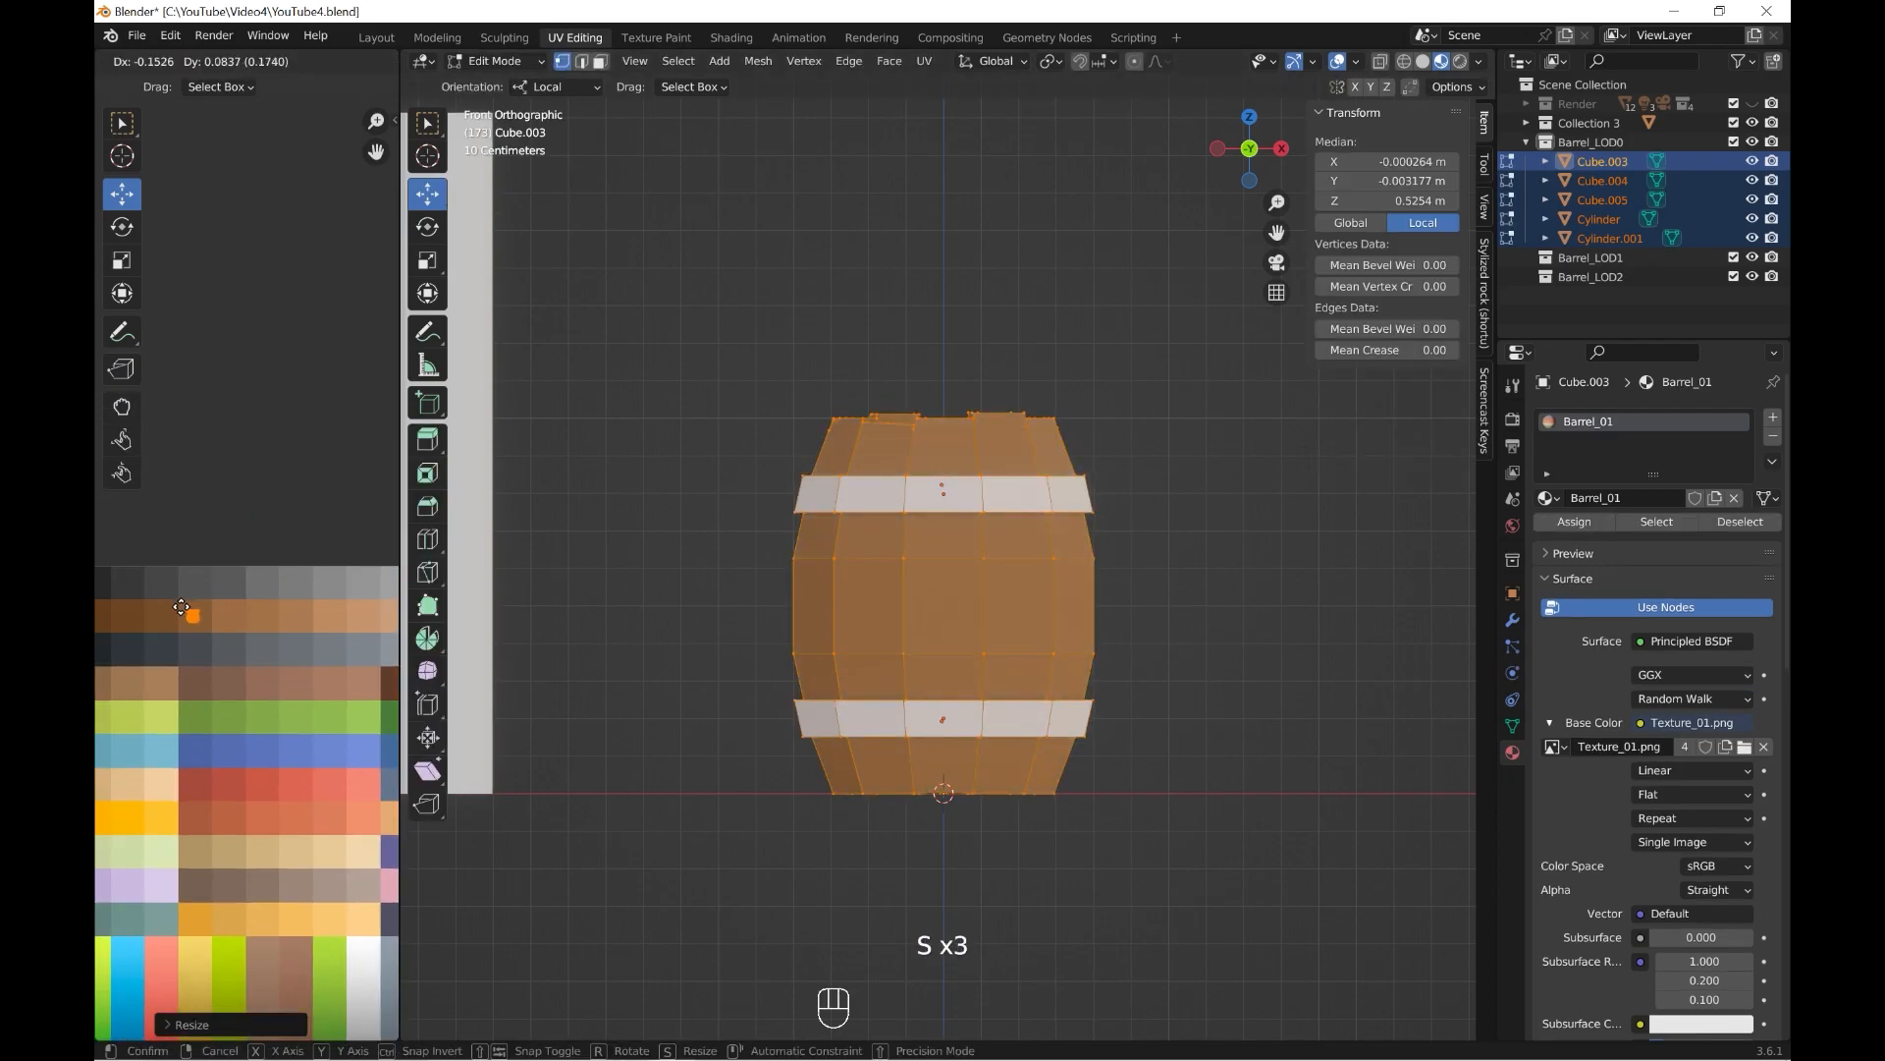
click(601, 63)
click(648, 506)
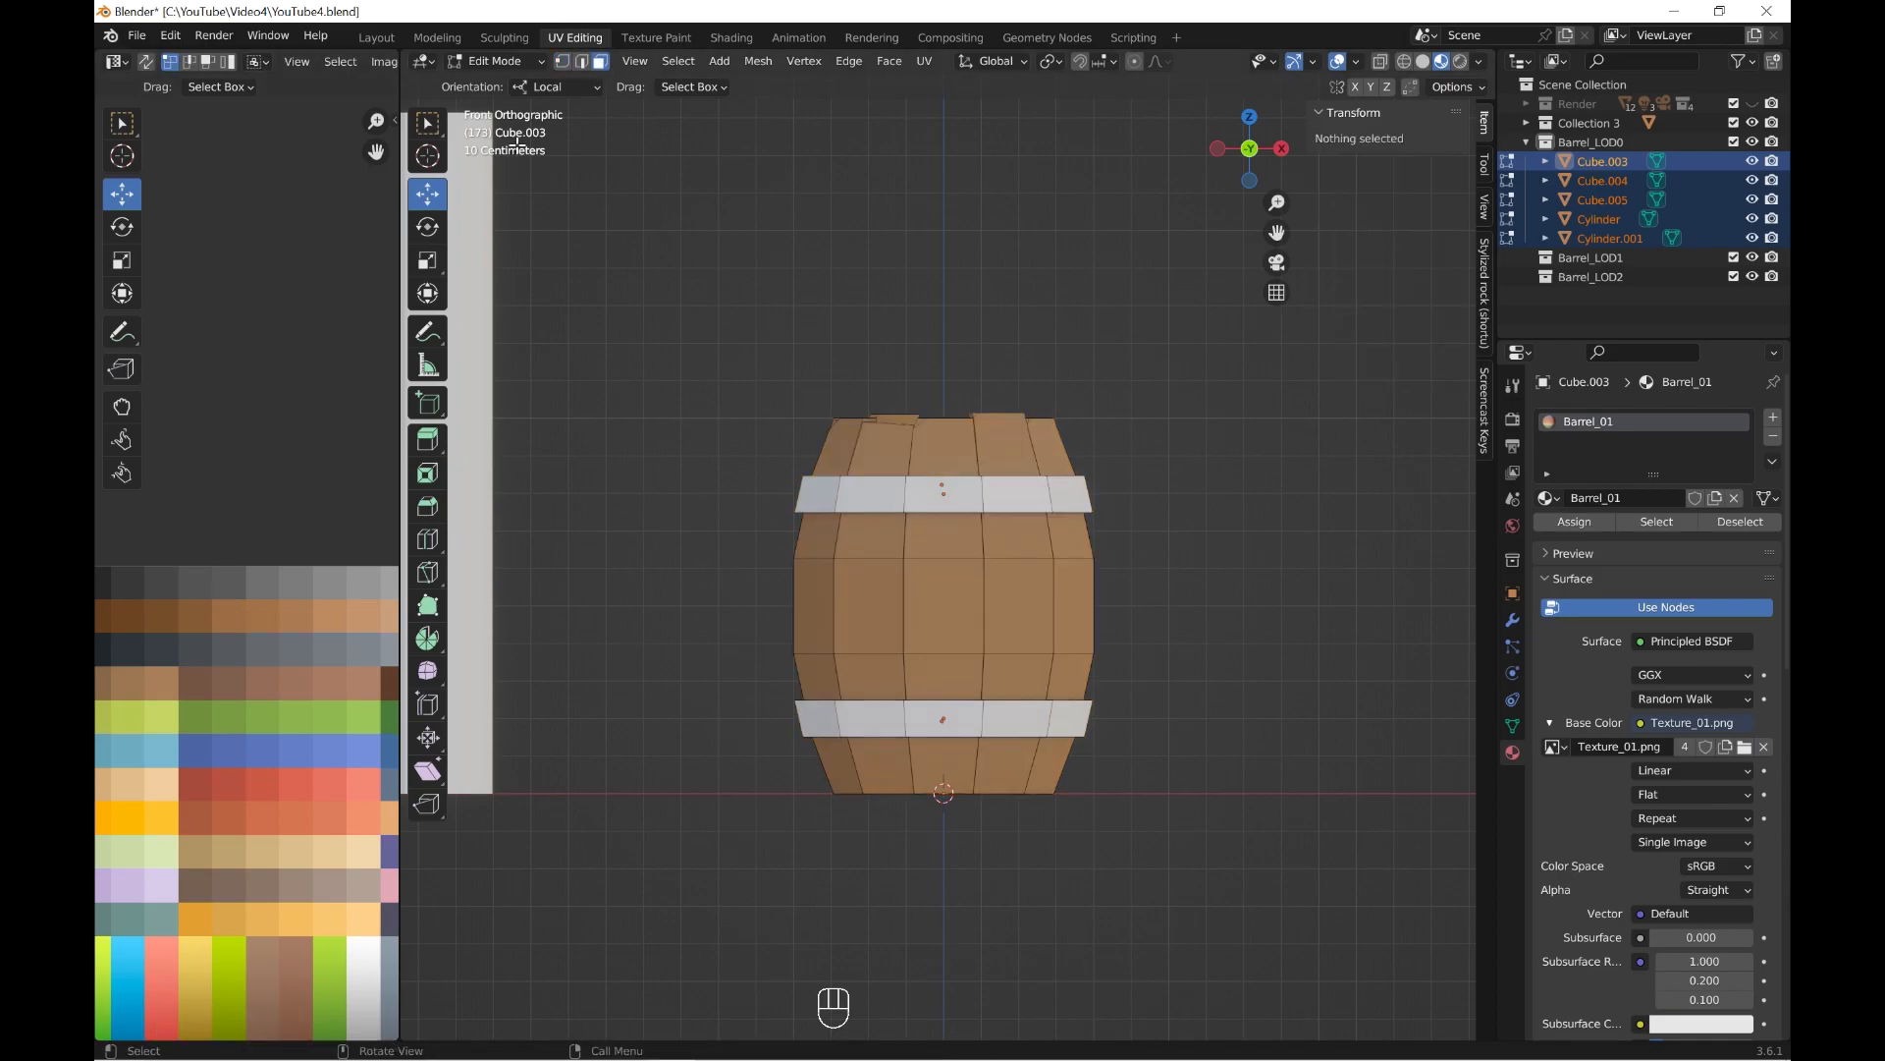
Join all the barrel parts into one object and rename it Barrel_01_LOD0.
click(511, 83)
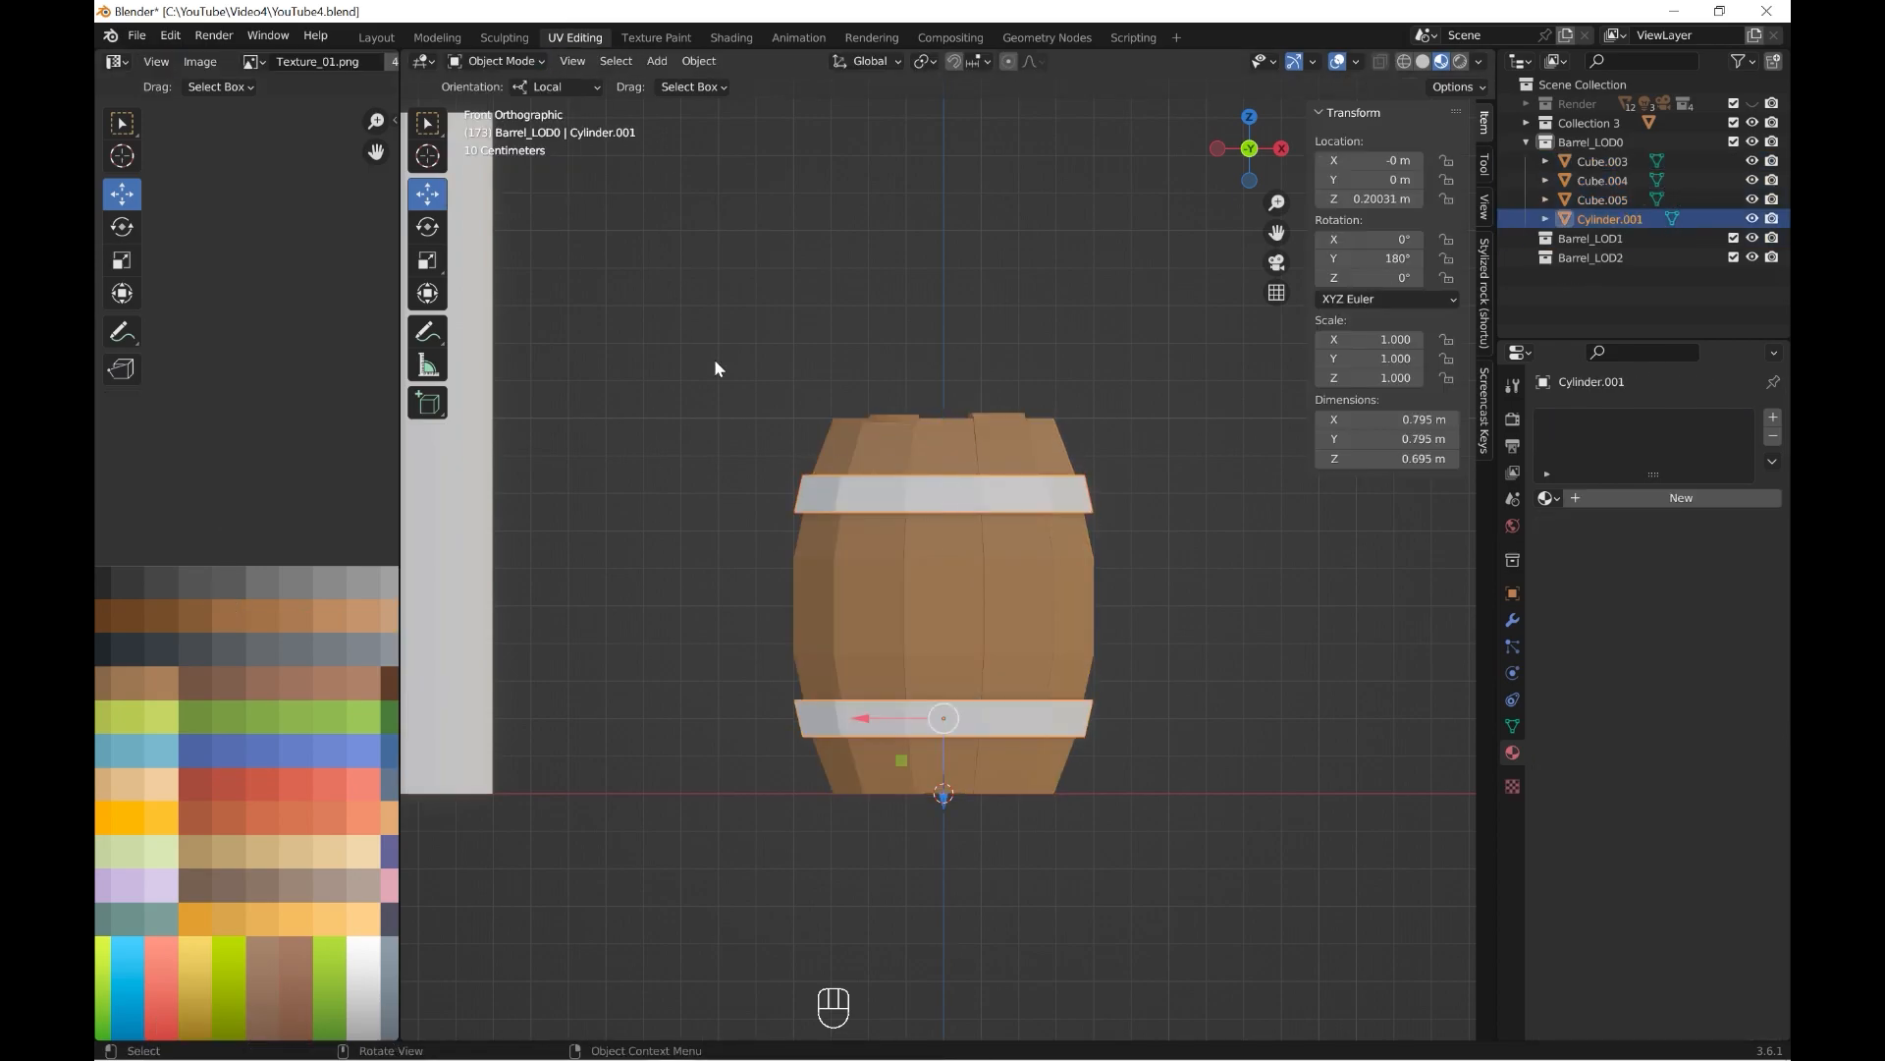
drag(705, 314, 1204, 874)
shift+click(1011, 756)
right_click(1011, 756)
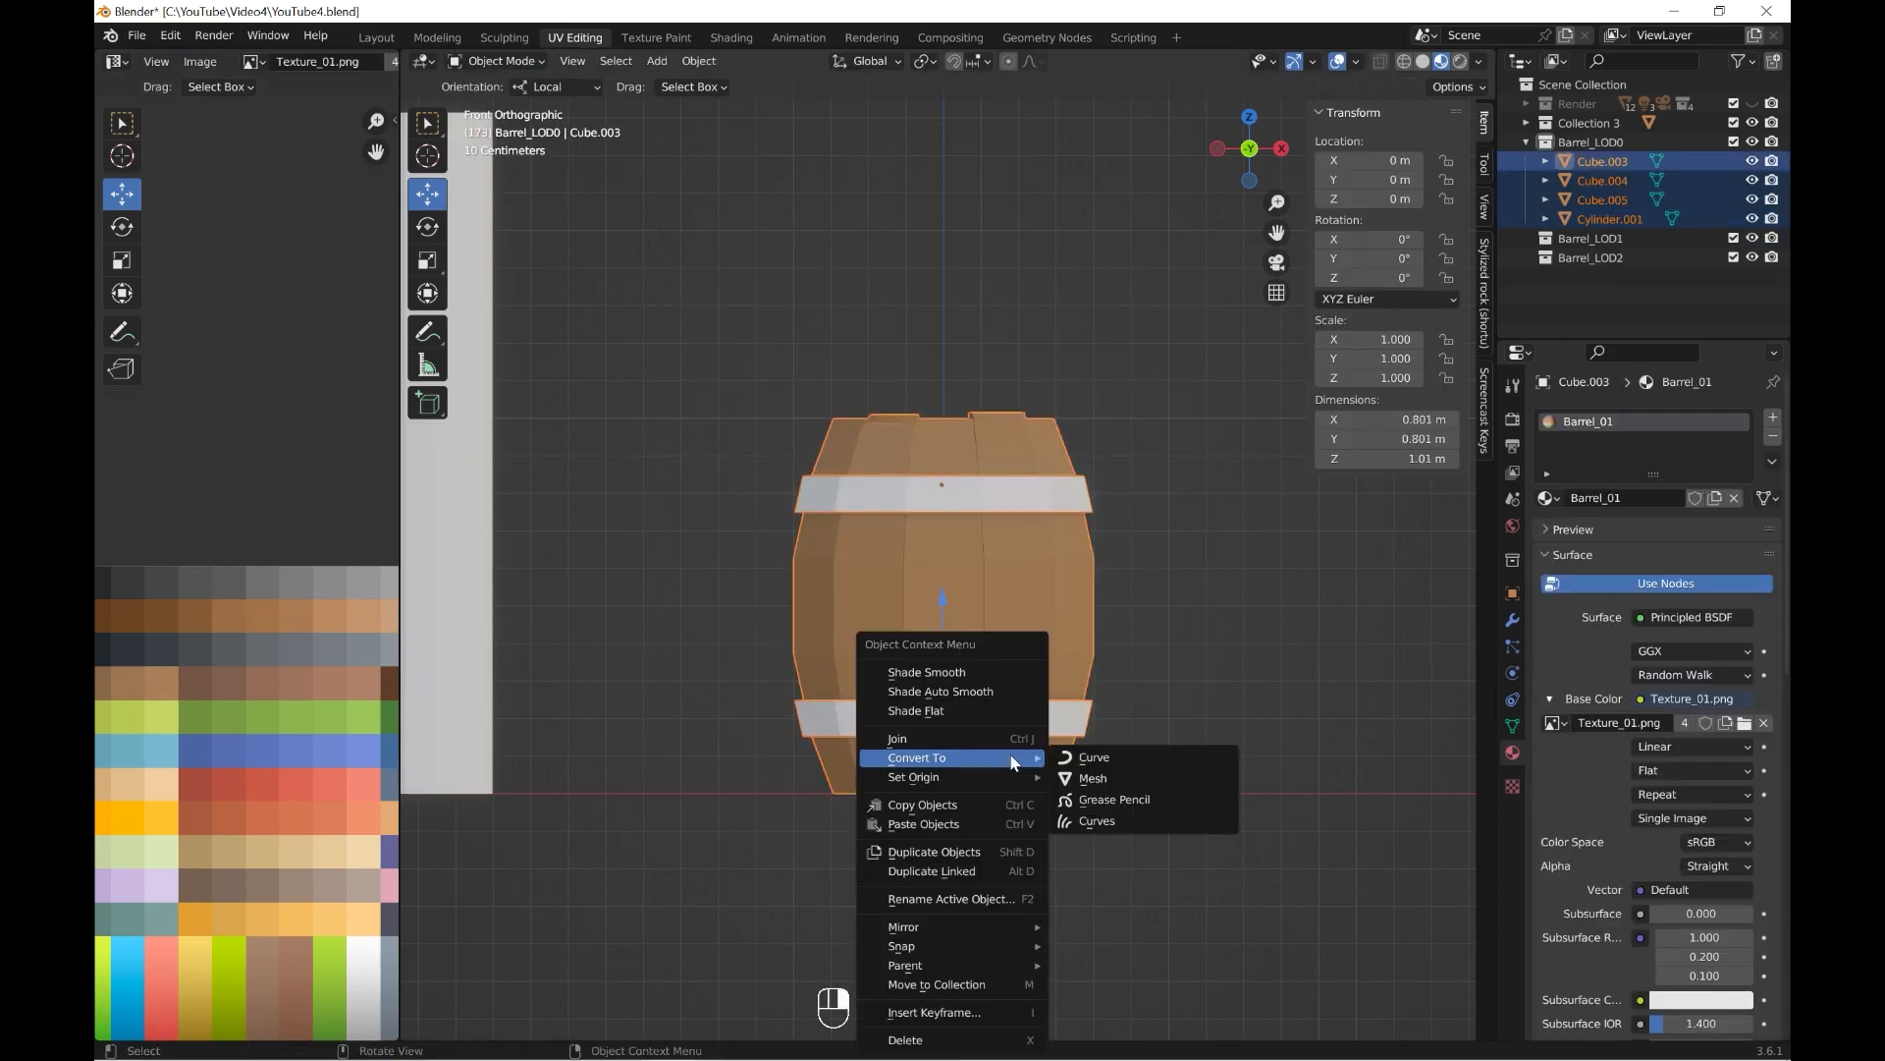
click(957, 734)
double_click(1600, 161)
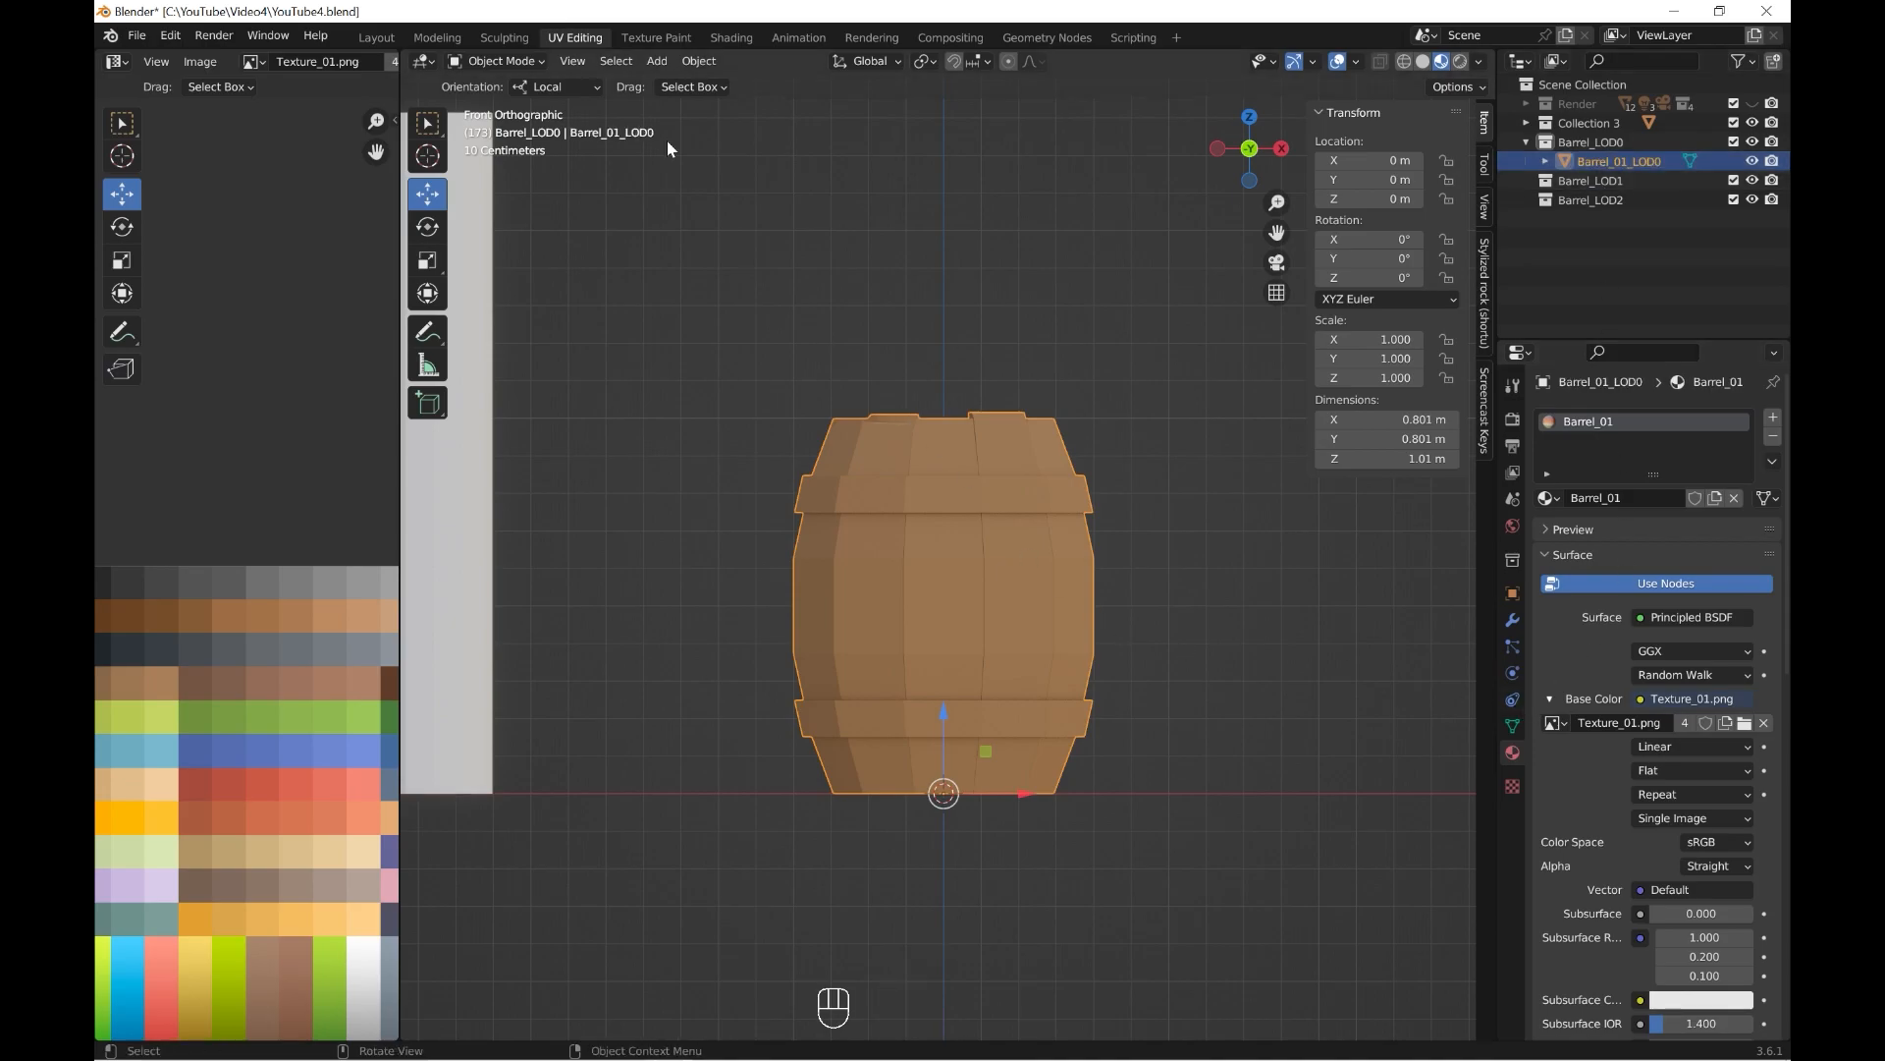
Select both complete bands and move their UVs onto a dark blue-grey swatch of the palette texture.
click(502, 111)
click(964, 489)
shift+click(1008, 722)
key(ctrl+KP_Add)
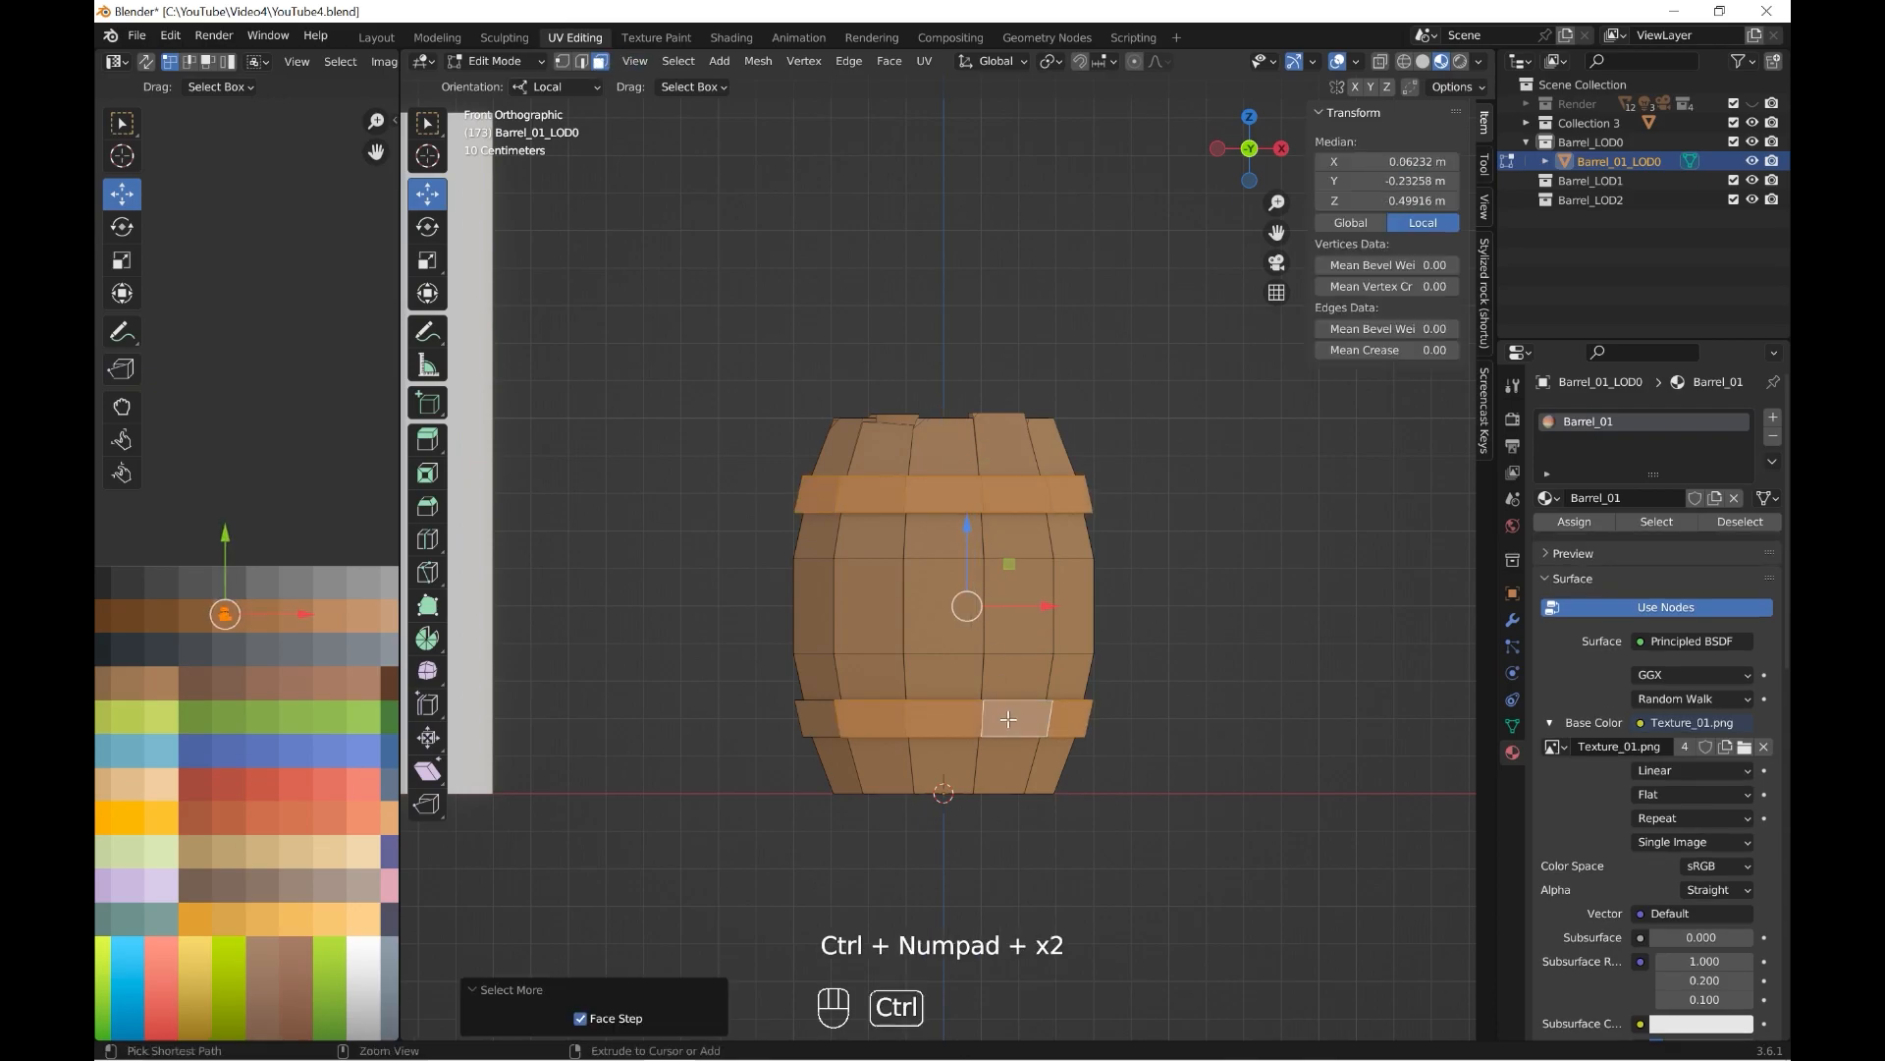
drag(225, 613, 165, 649)
Select several complete side planks around the barrel and move their UVs onto a lighter brown swatch.
middle_drag(1051, 525, 1008, 650)
mouse_move(1008, 650)
middle_down()
mouse_move(985, 705)
mouse_move(982, 643)
middle_up()
click(980, 550)
middle_drag(980, 550, 943, 558)
shift+click(897, 546)
shift+click(954, 558)
middle_drag(1059, 560, 919, 611)
shift+click(951, 550)
shift+click(914, 564)
shift+click(918, 611)
middle_drag(1000, 564, 911, 528)
key(ctrl+KP_Add)
key(ctrl+KP_Add)
key(ctrl+KP_Add)
key(ctrl+KP_Add)
key(ctrl+KP_Add)
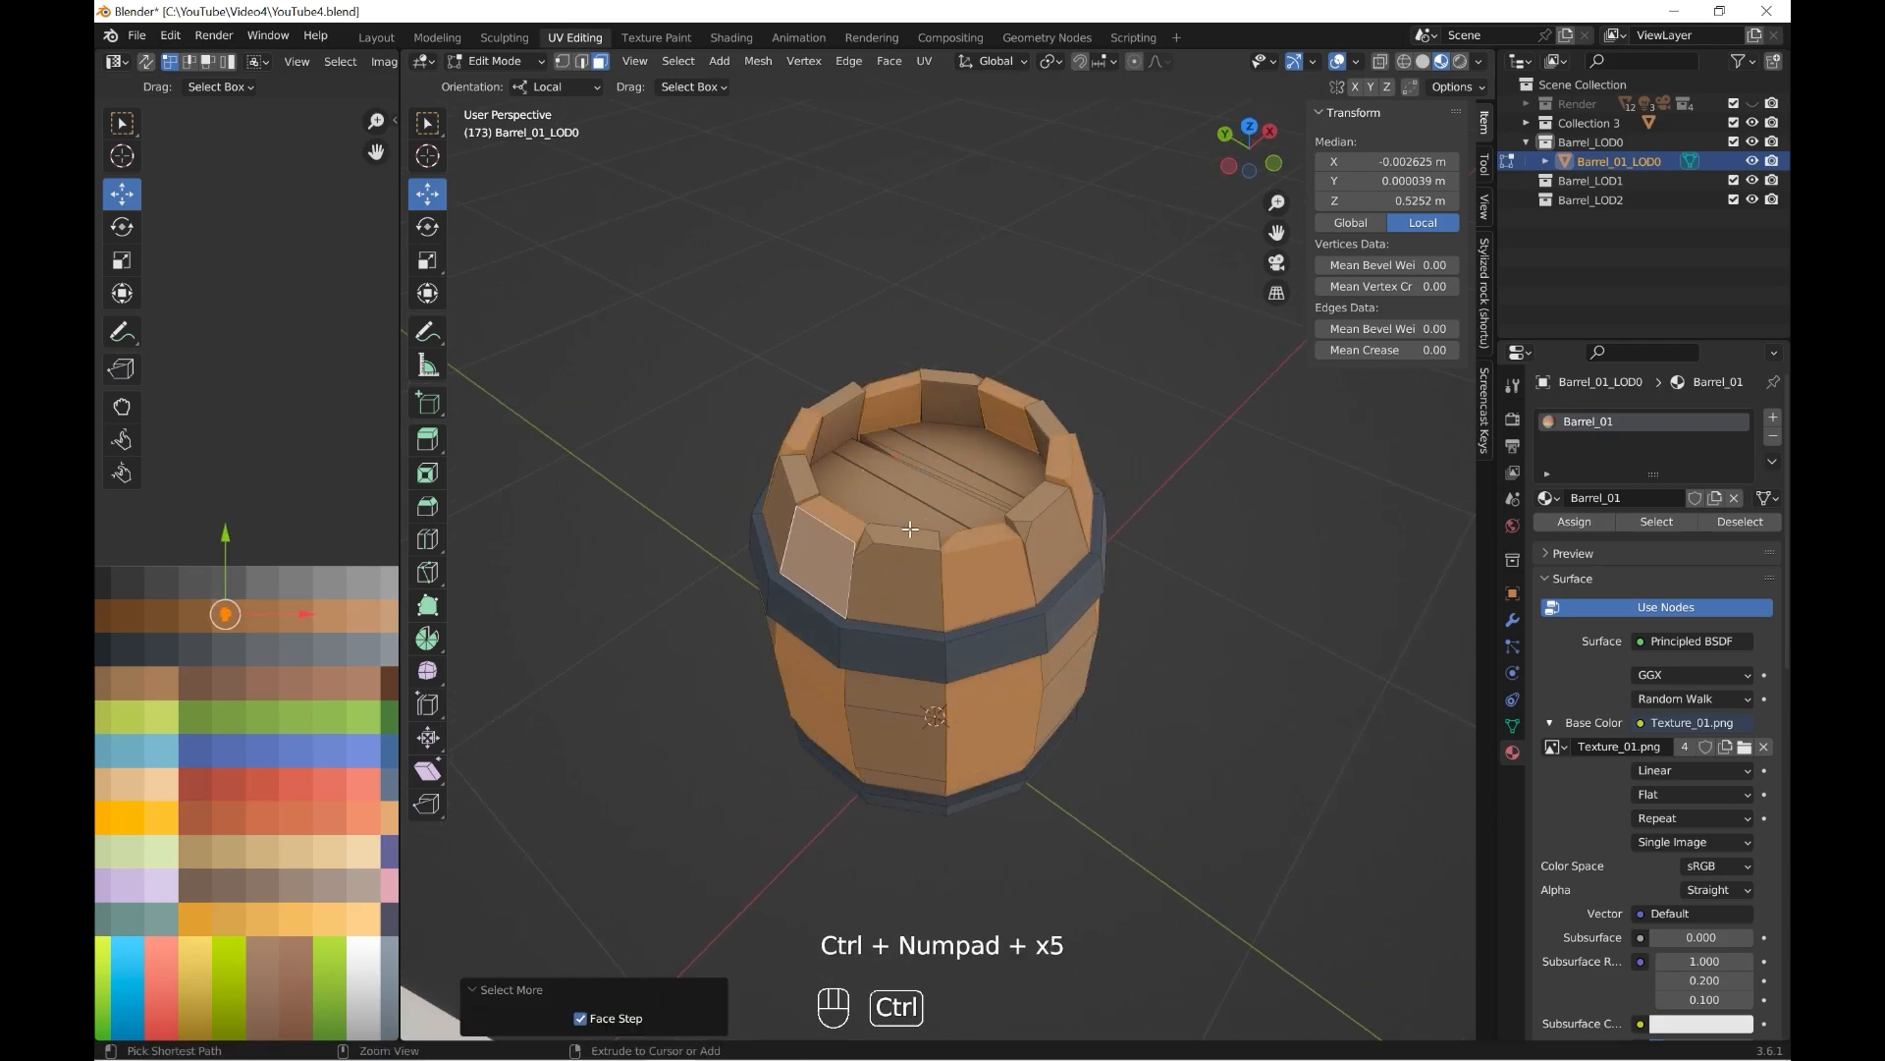
scroll(248, 666, up, 2)
drag(212, 641, 273, 645)
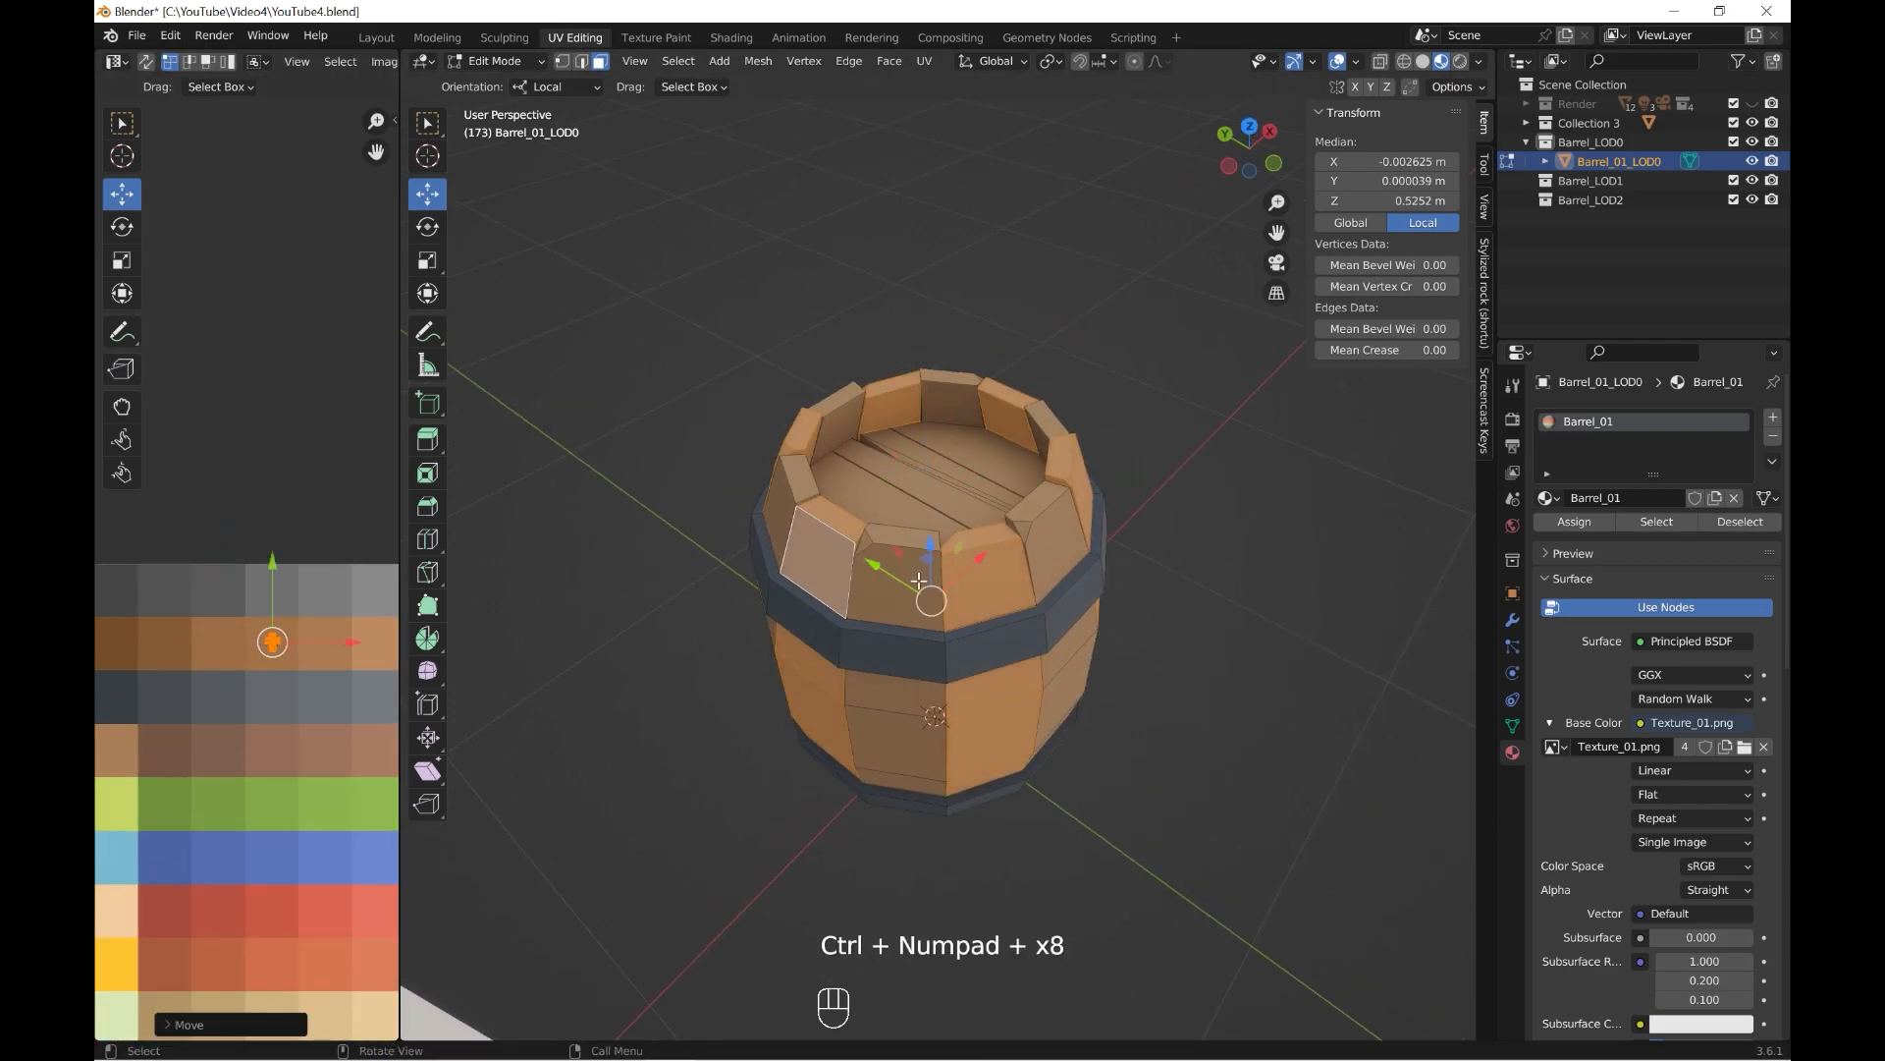
Select several other complete side planks and move their UVs onto a darker brown swatch.
click(901, 592)
middle_drag(1034, 597, 951, 568)
shift+click(993, 557)
middle_drag(1078, 556, 950, 559)
shift+click(1046, 566)
key(ctrl+KP_Add)
key(ctrl+KP_Add)
key(ctrl+KP_Add)
key(ctrl+KP_Add)
key(ctrl+KP_Add)
key(ctrl+KP_Add)
key(ctrl+KP_Add)
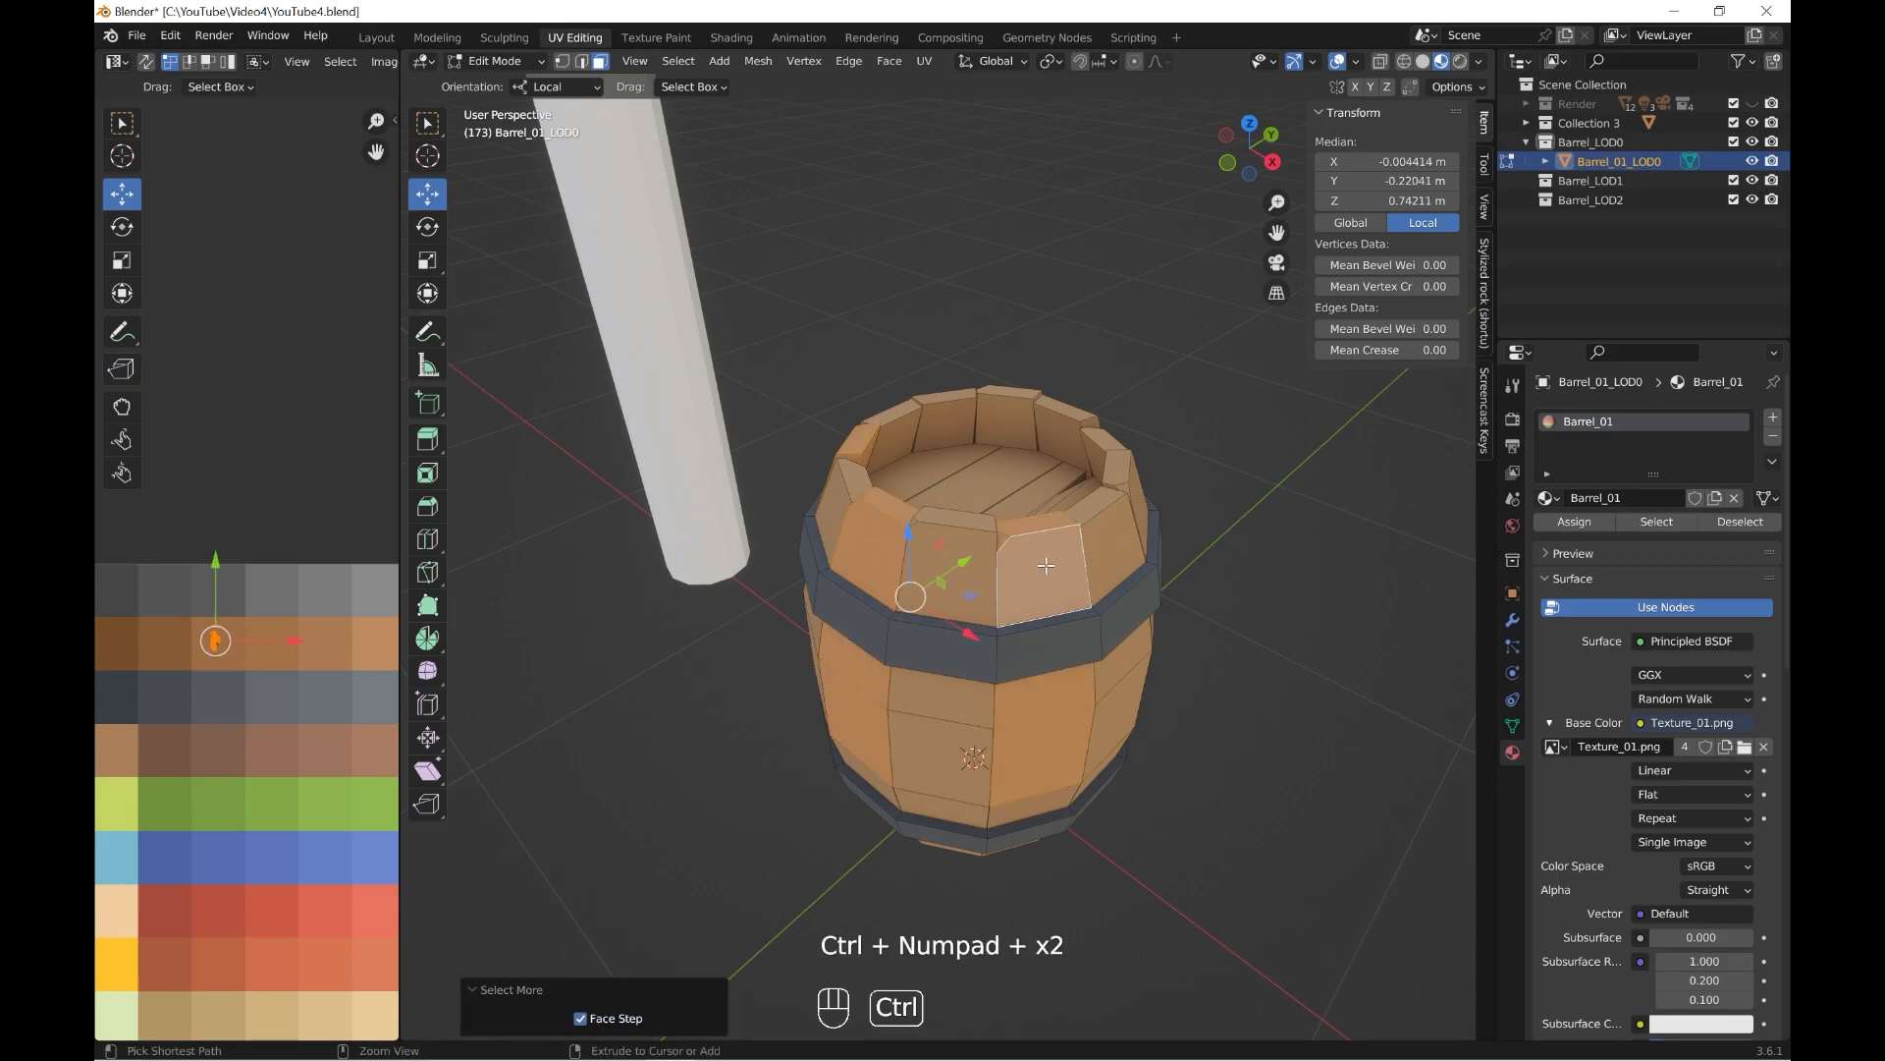
drag(214, 641, 178, 636)
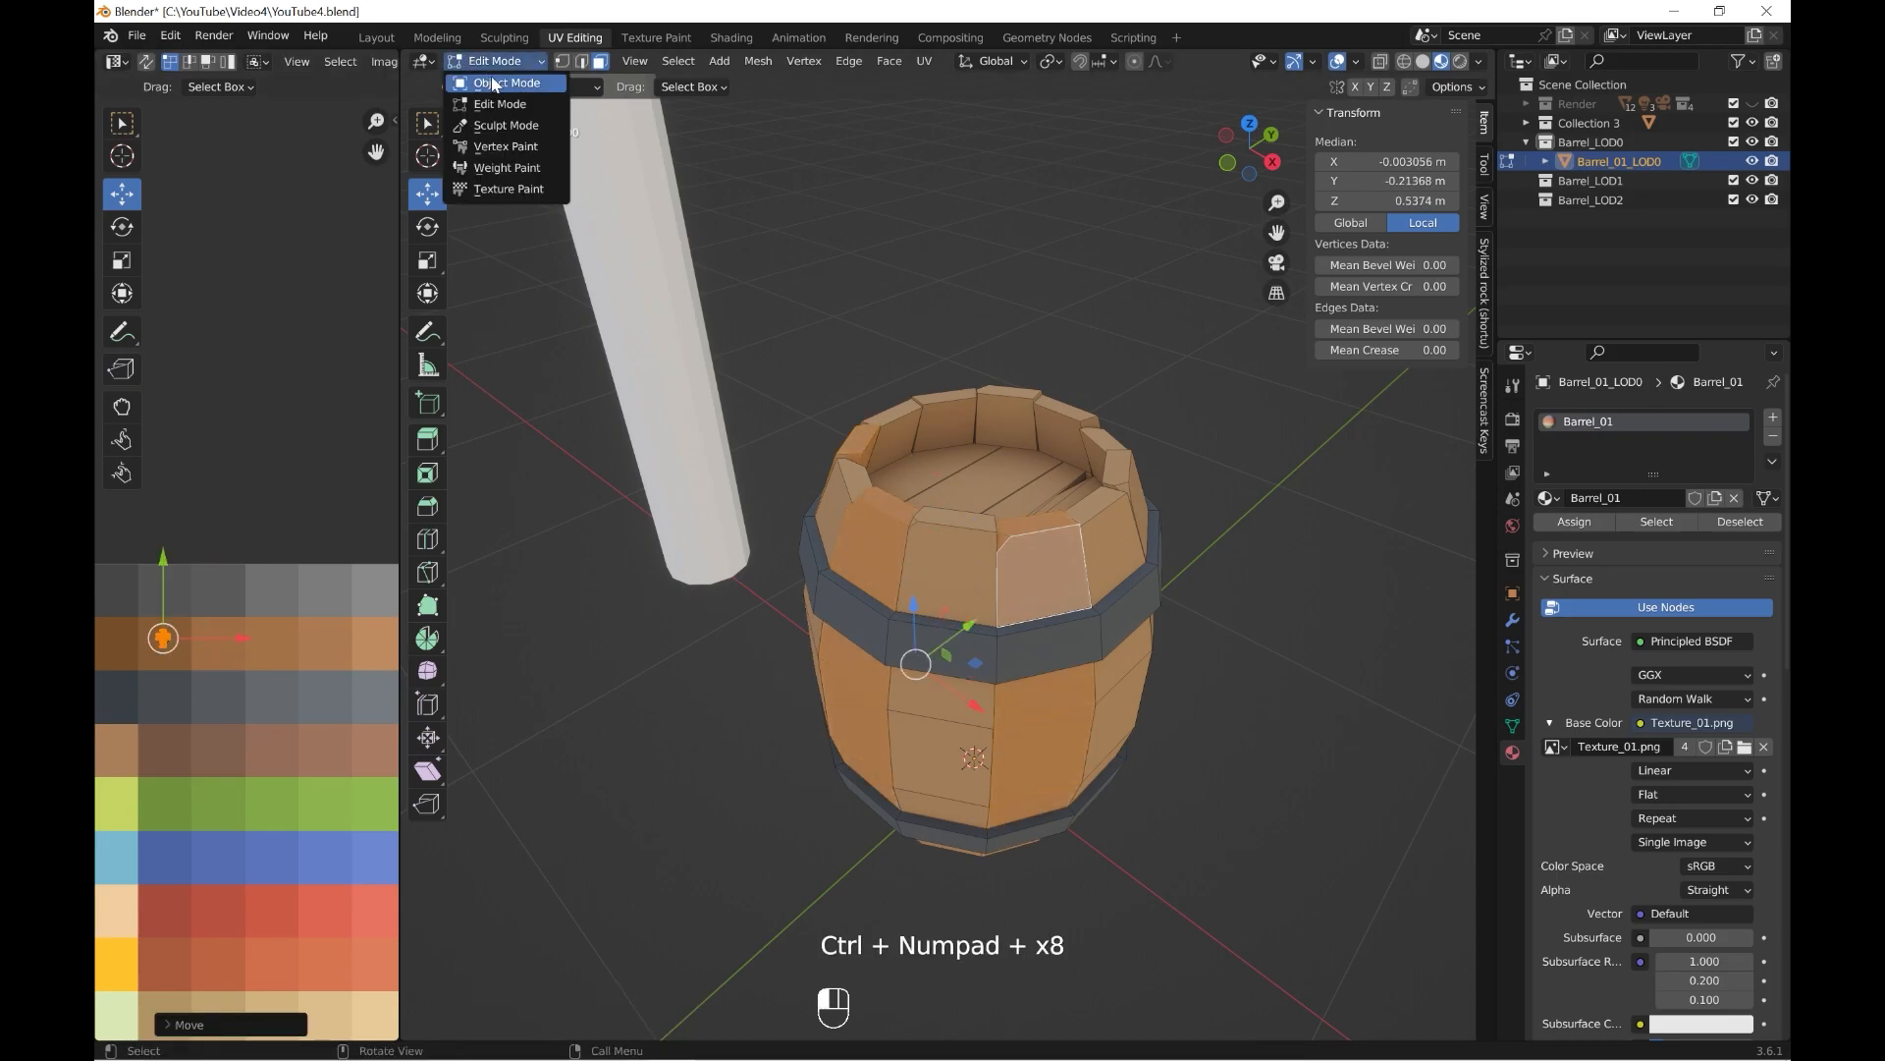
click(501, 82)
Select the complete planks of the top lid and move their UVs onto a darker brown swatch.
scroll(914, 628, down, 4)
middle_drag(913, 629, 935, 530)
click(935, 530)
click(496, 61)
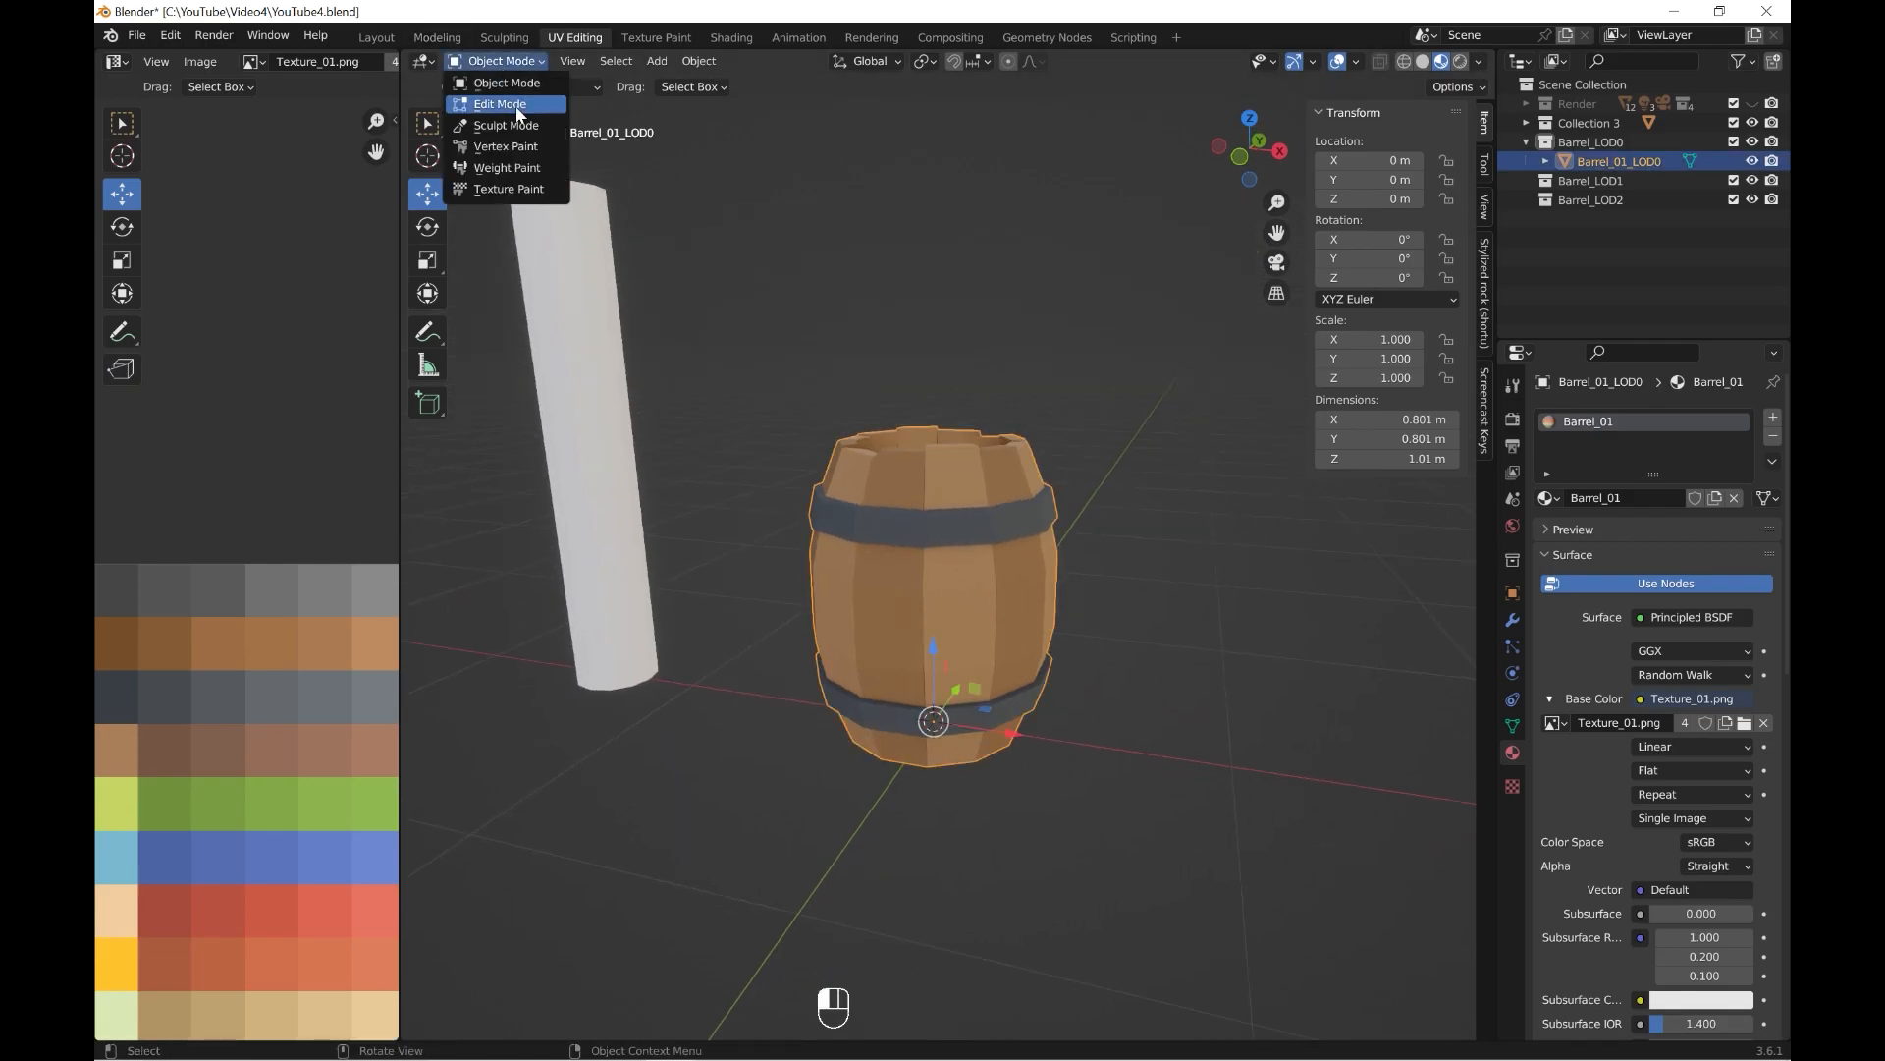
click(501, 104)
key(a)
click(173, 707)
middle_drag(1066, 629, 1078, 763)
scroll(1061, 727, up, 2)
click(797, 411)
shift+click(953, 426)
shift+click(1049, 423)
shift+click(863, 417)
key(ctrl+KP_Add)
key(ctrl+KP_Add)
key(ctrl+KP_Add)
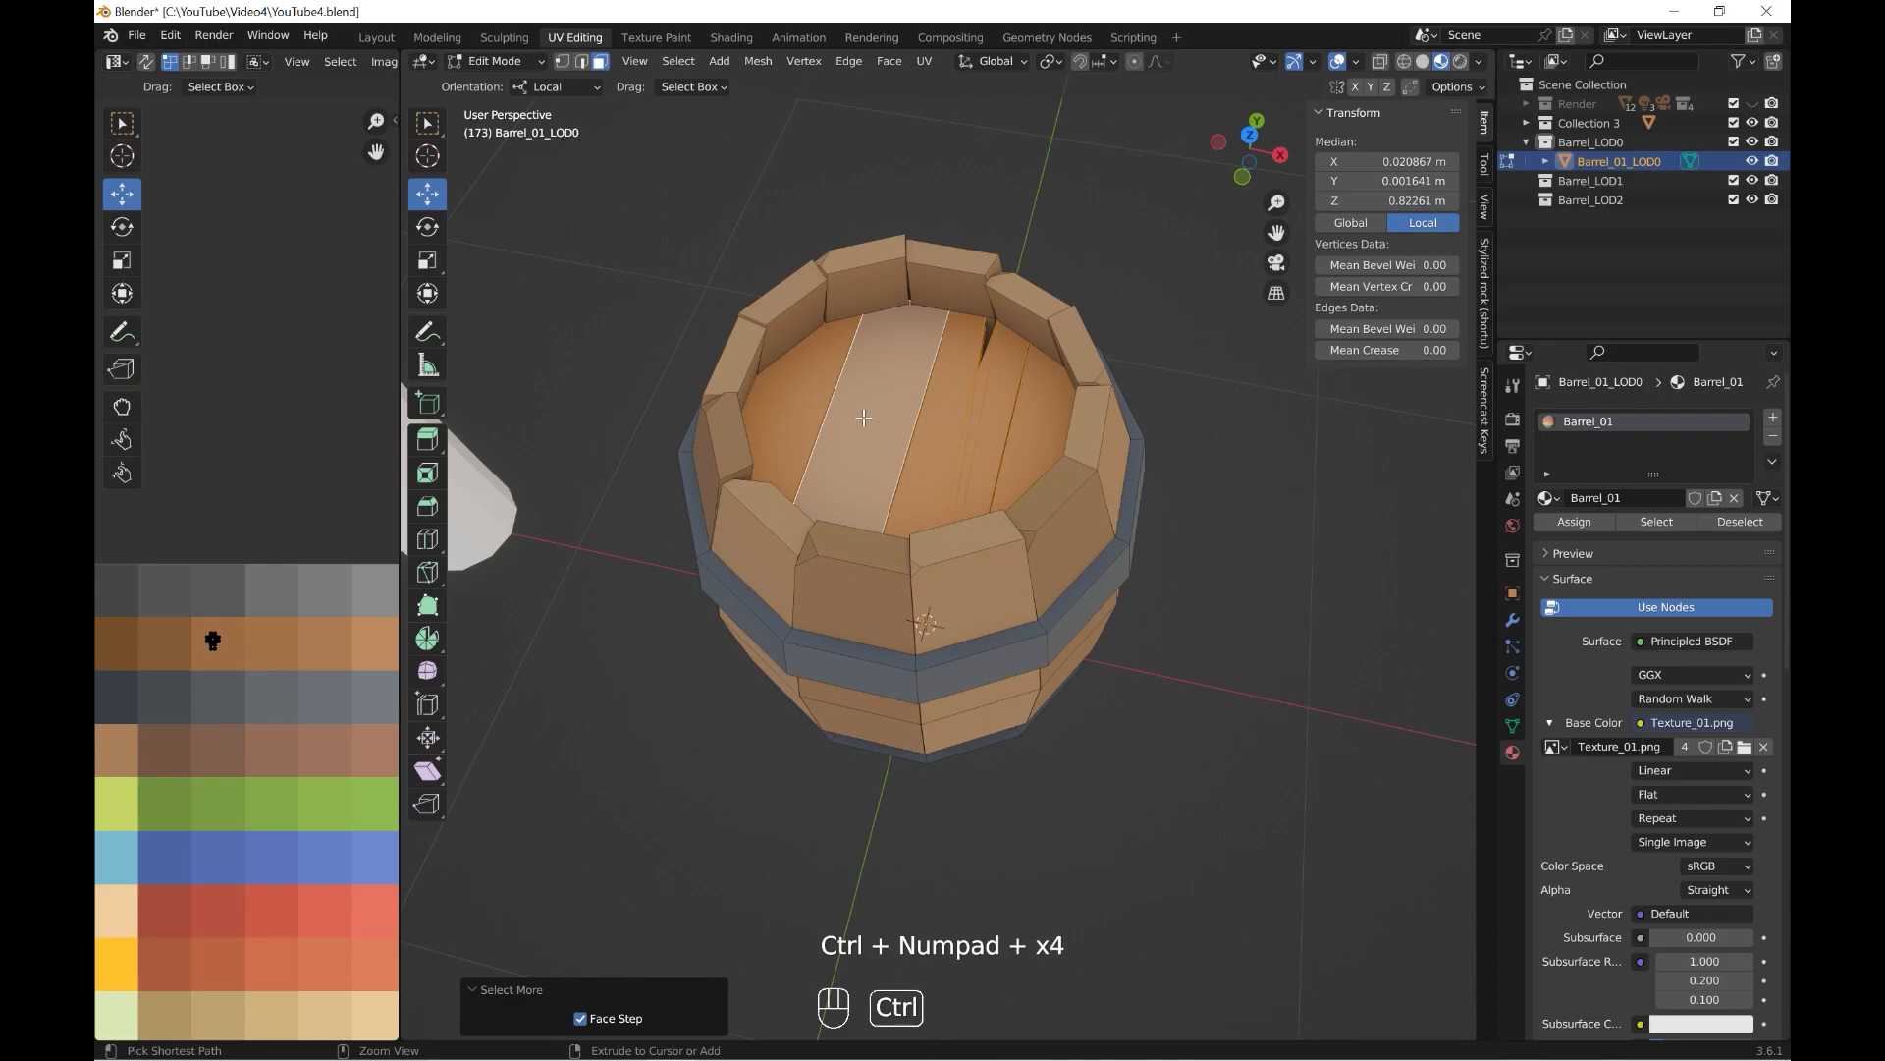
click(654, 330)
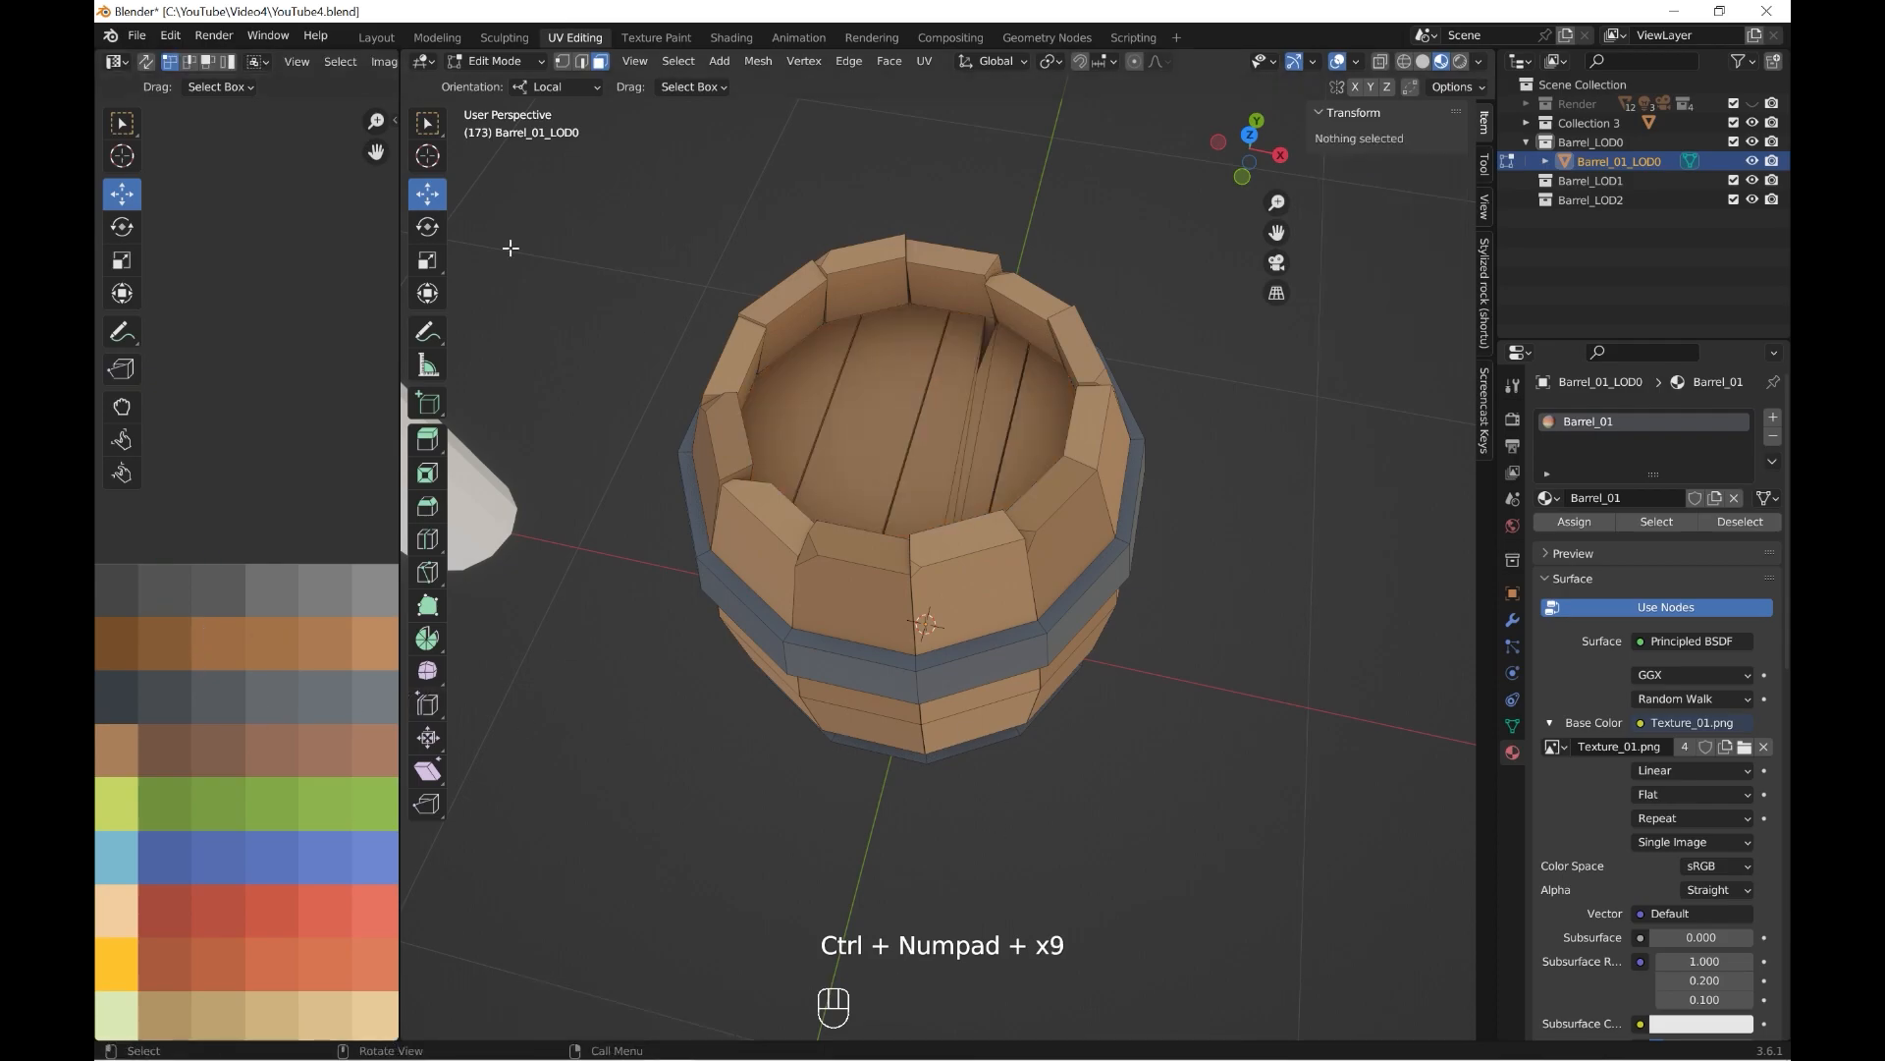
Select one complete plank of the top lid and move its UVs onto the darkest brown swatch.
click(500, 88)
scroll(884, 628, down, 5)
middle_drag(897, 709, 942, 574)
scroll(958, 614, up, 3)
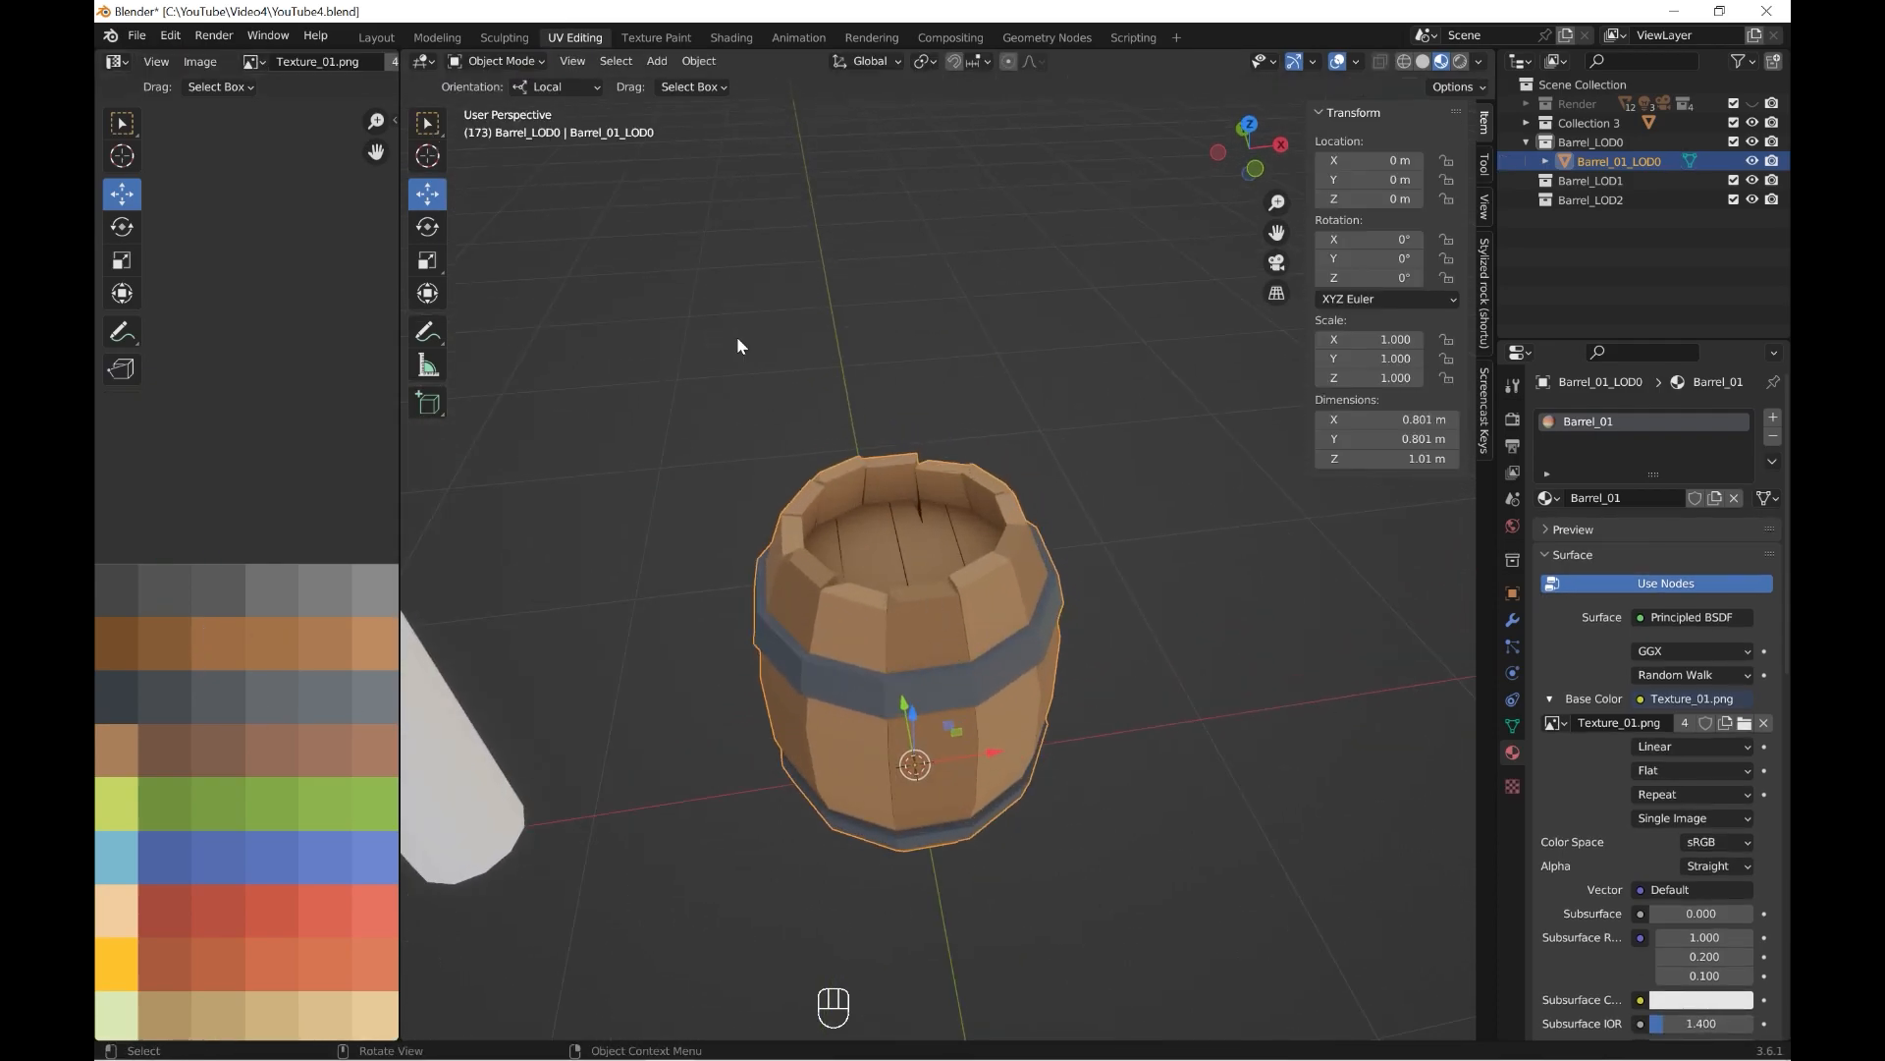
click(499, 103)
click(887, 561)
key(ctrl+KP_Add)
key(ctrl+KP_Add)
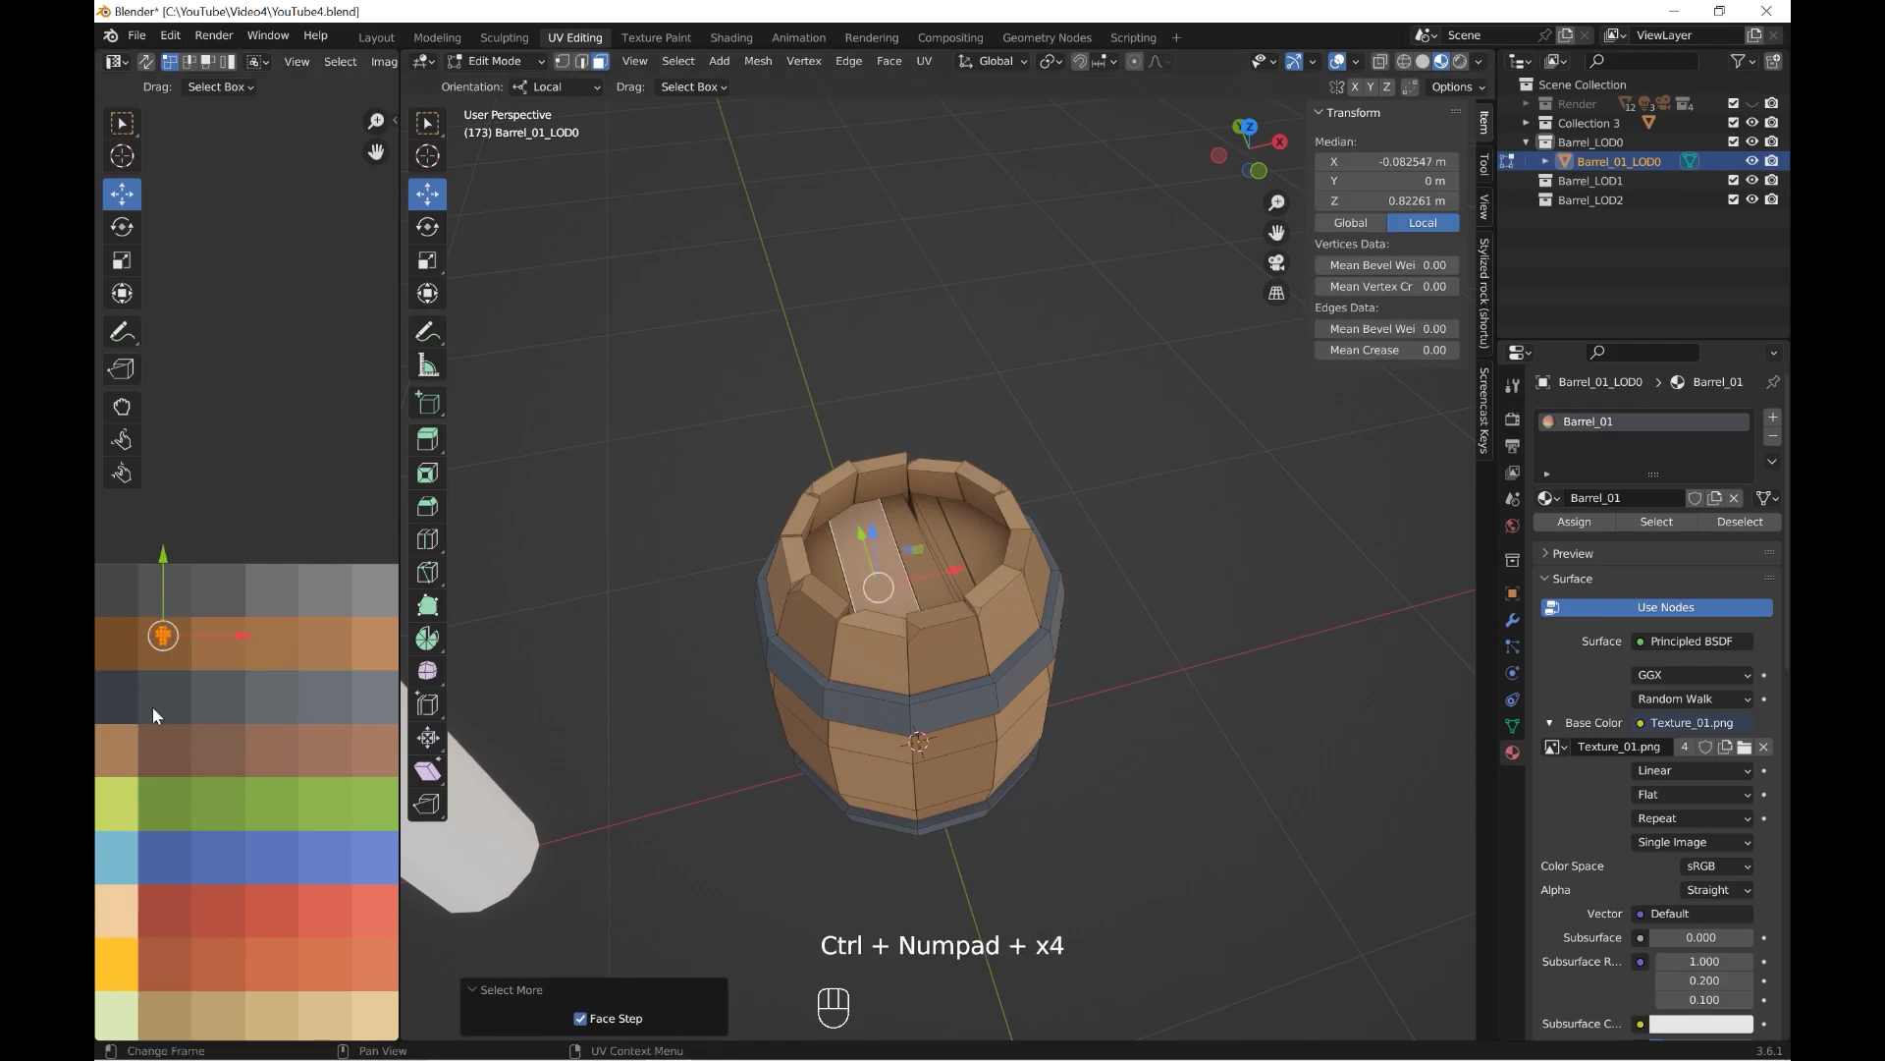
drag(163, 636, 122, 636)
Bevel the upper corner vertex of a front side plank with one segment and a width of about 0.03 m.
click(494, 91)
scroll(962, 678, down, 4)
middle_drag(972, 697, 1058, 735)
scroll(1064, 757, up, 2)
mouse_move(1059, 735)
middle_down()
mouse_move(1143, 745)
mouse_move(965, 733)
mouse_move(1064, 709)
mouse_move(1063, 685)
mouse_move(1061, 717)
middle_up()
scroll(1062, 685, up, 2)
scroll(1061, 717, up, 3)
middle_drag(1061, 717, 1009, 680)
scroll(898, 762, up, 3)
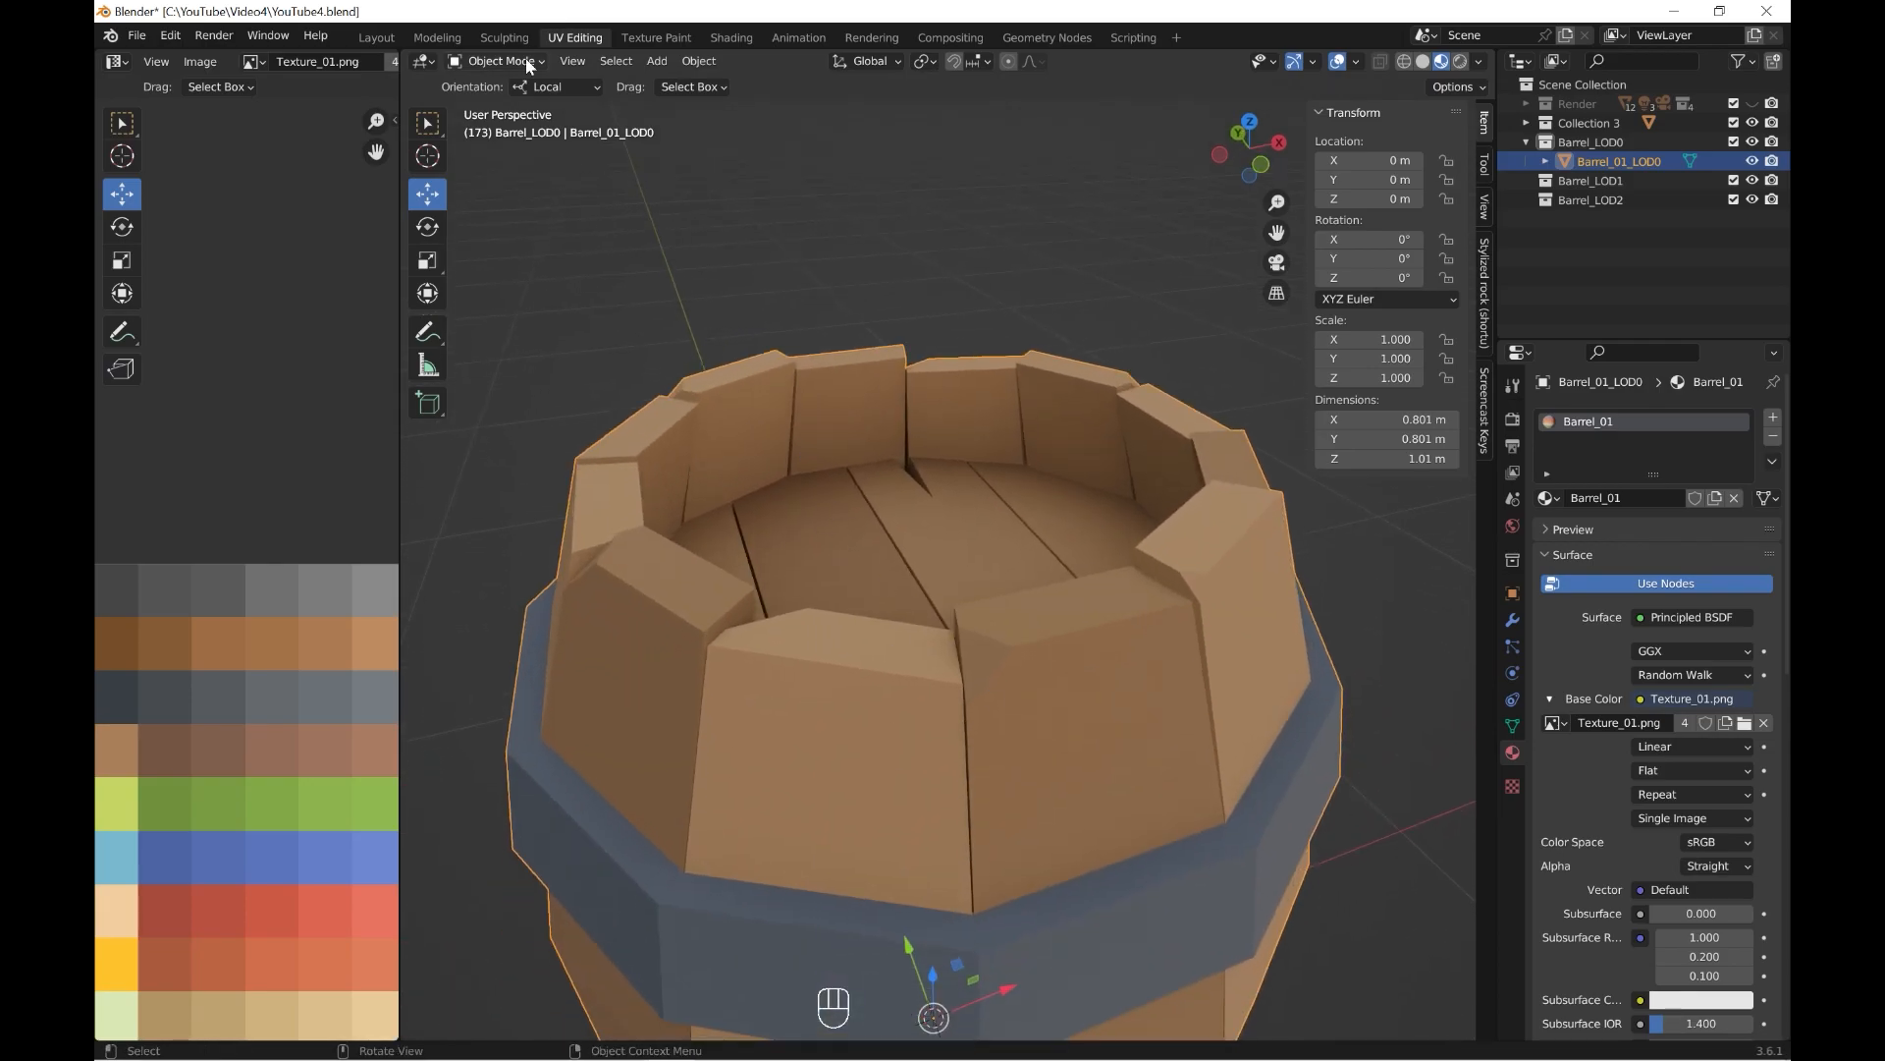
key(Tab)
click(959, 678)
key(shift+ctrl+b)
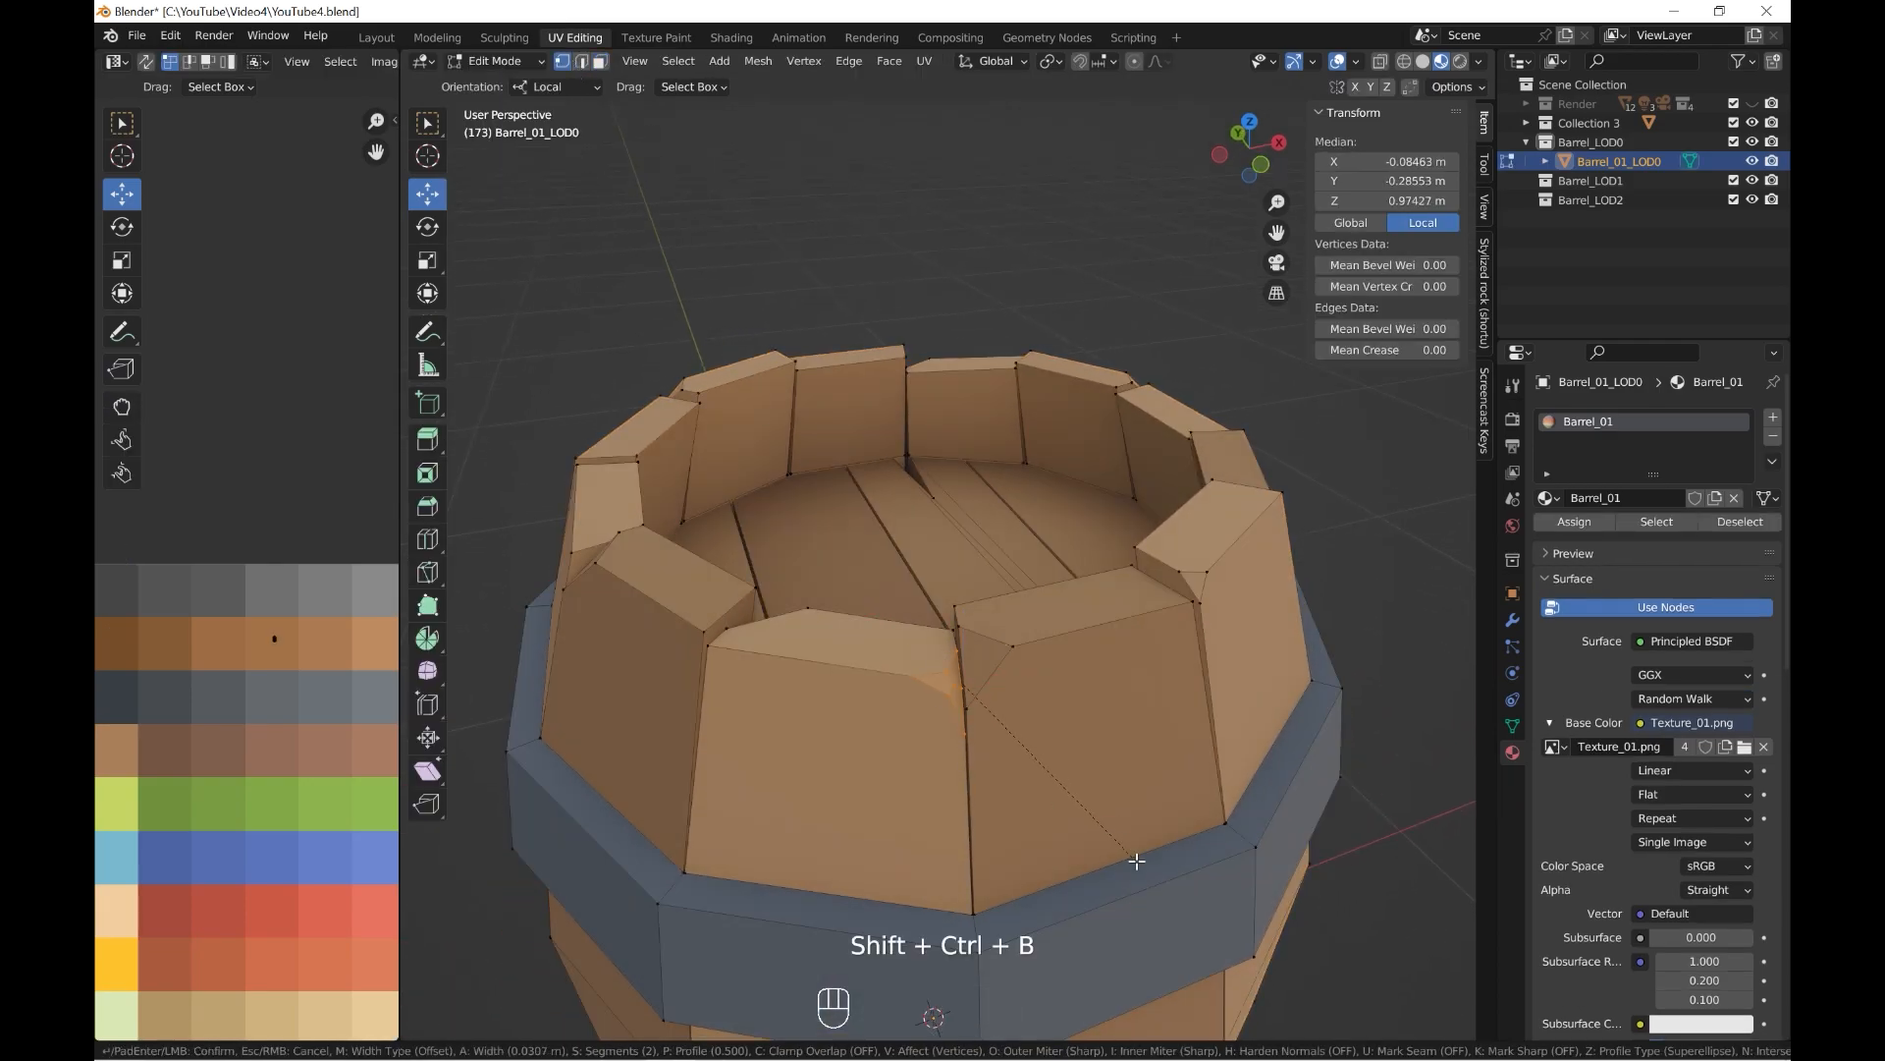
click(1134, 862)
Adjust the vertices around the new chip on the front plank and return to Object Mode.
click(496, 66)
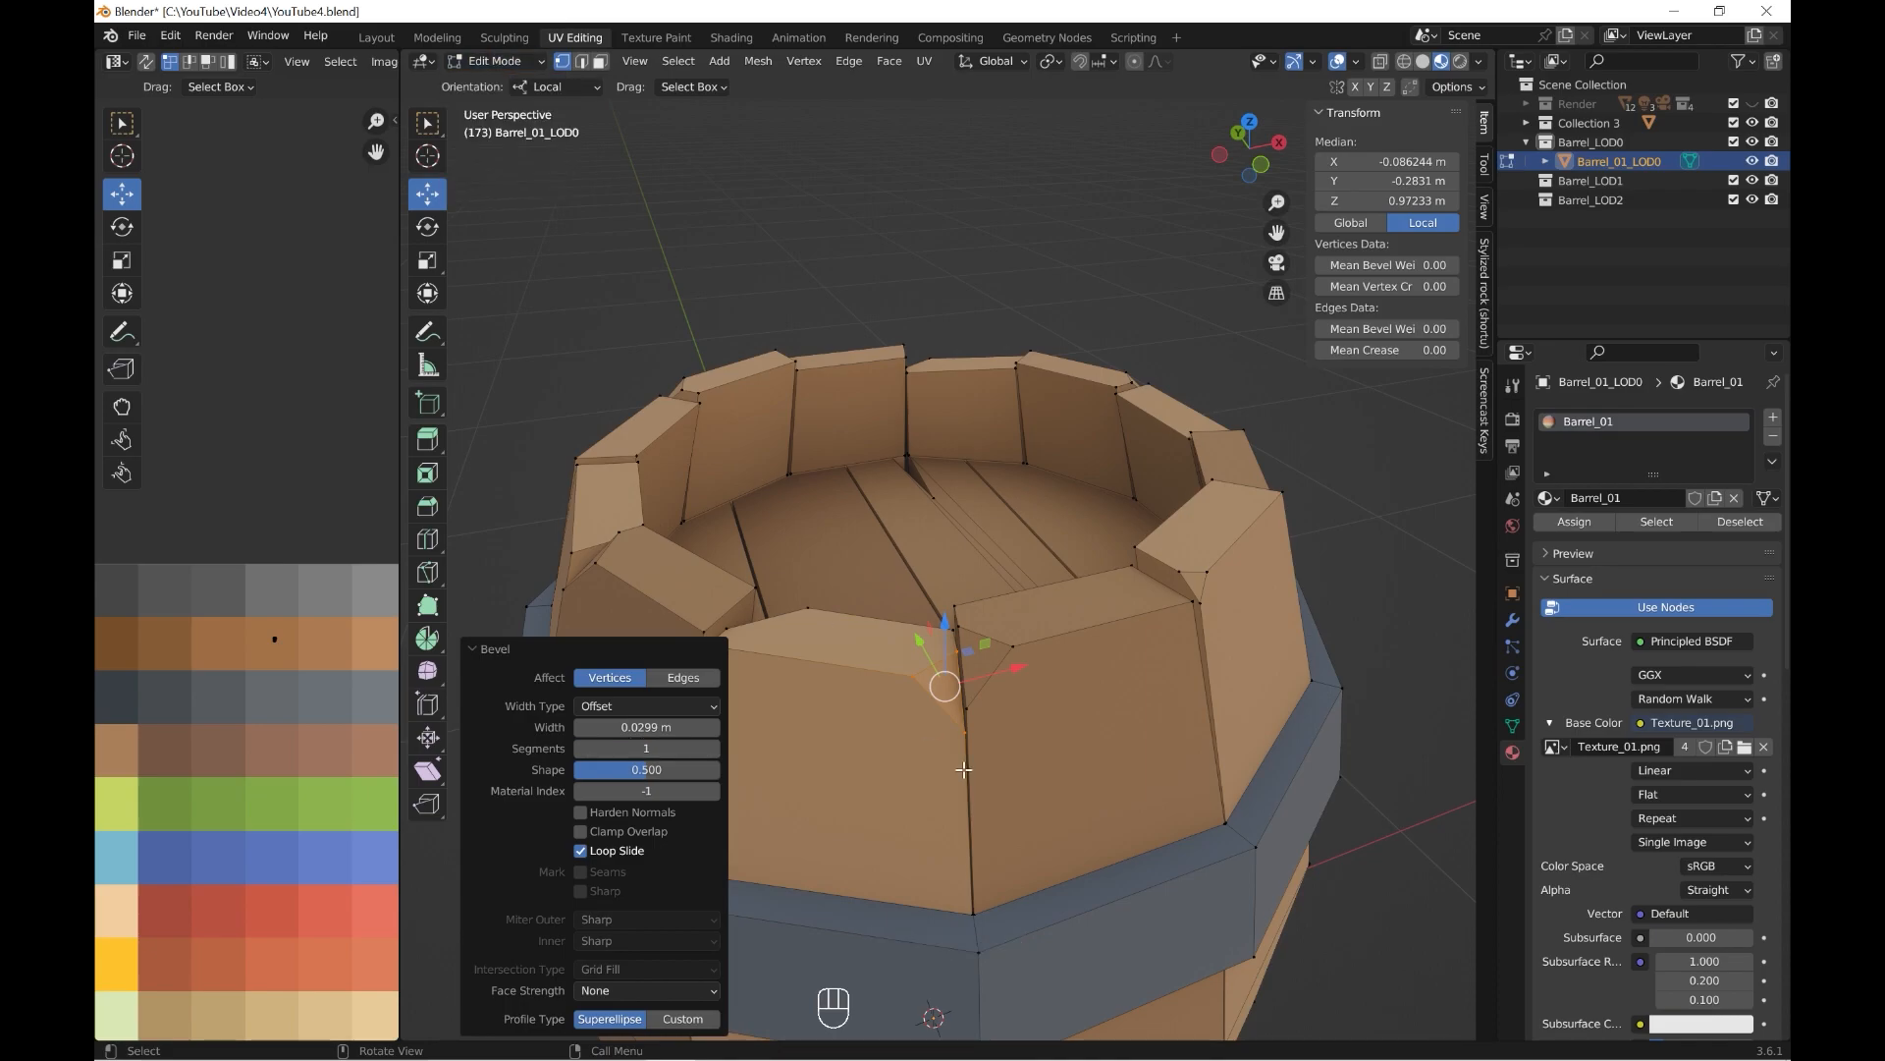
click(964, 737)
middle_drag(883, 635, 835, 645)
click(892, 665)
click(836, 655)
drag(916, 656, 1080, 653)
scroll(1100, 653, down, 2)
mouse_move(1134, 653)
middle_down()
mouse_move(1083, 655)
mouse_move(1134, 656)
middle_up()
click(499, 63)
click(503, 84)
scroll(1081, 727, down, 4)
middle_drag(1086, 722, 1149, 615)
shift+middle_drag(1149, 614, 1122, 663)
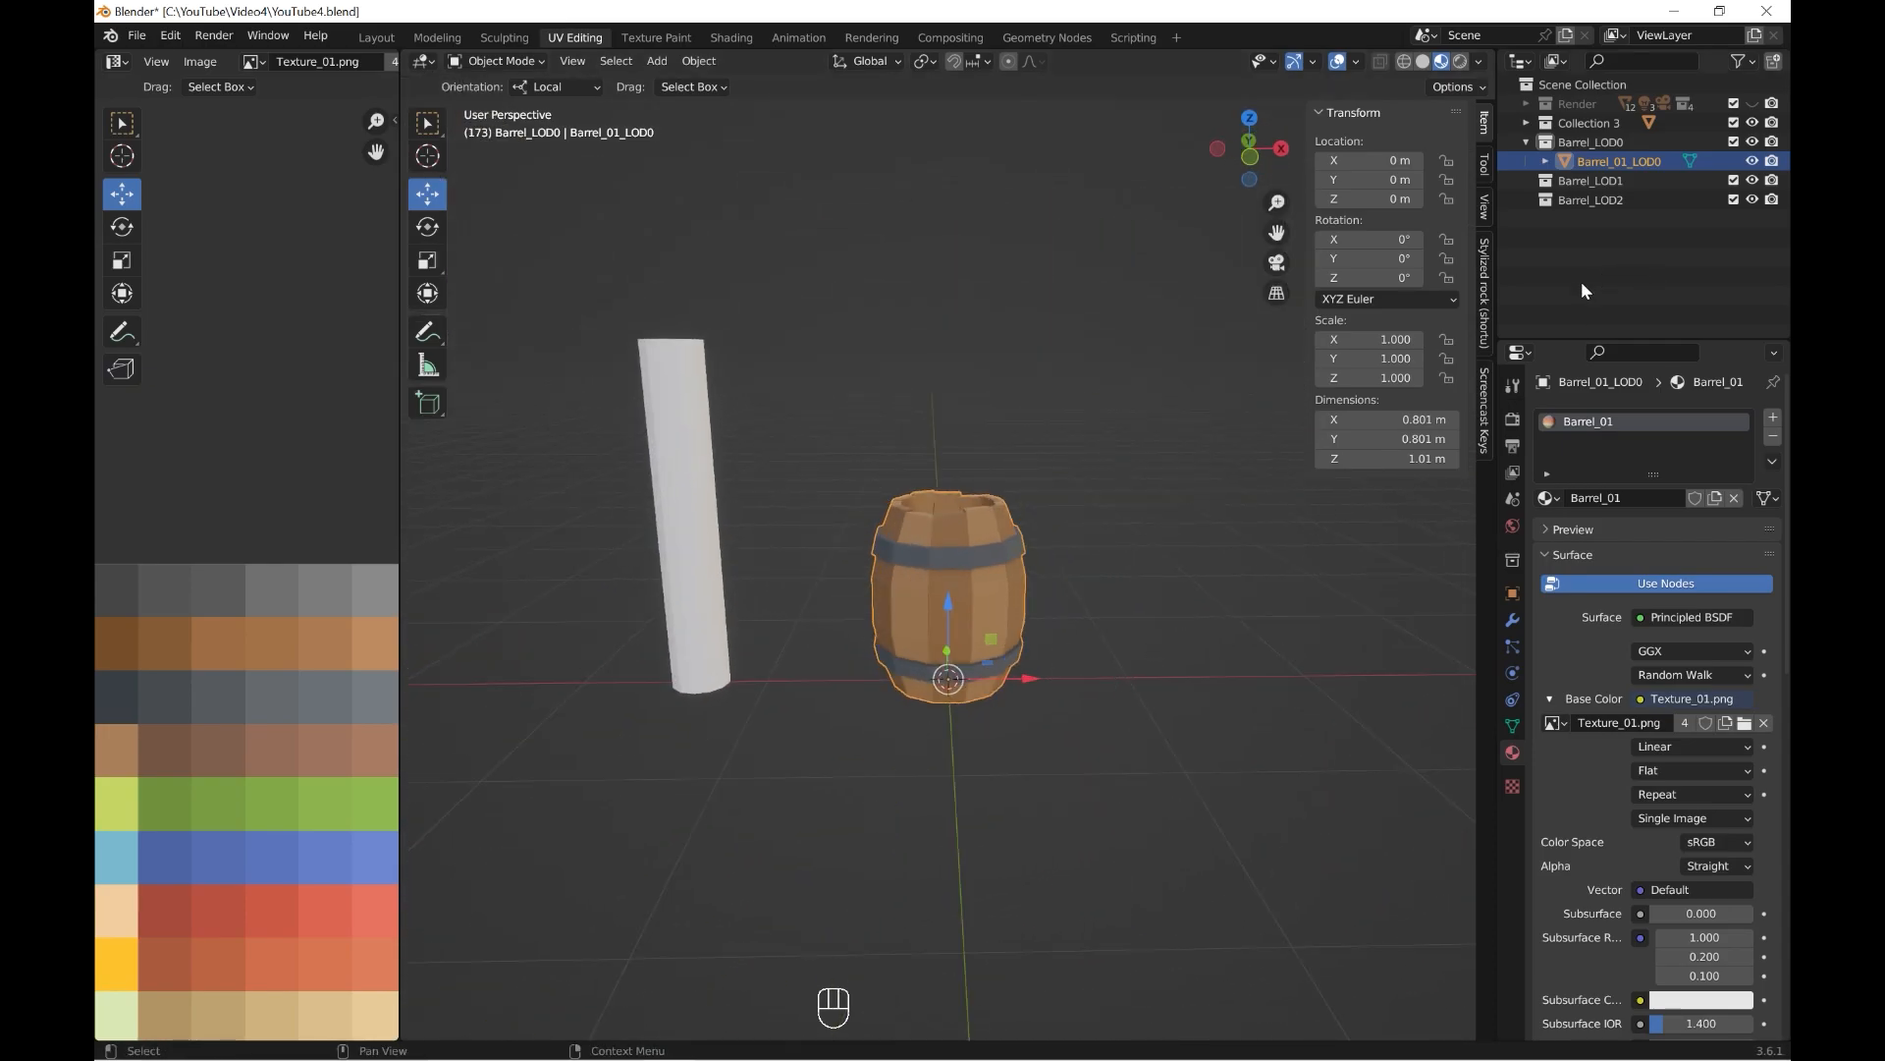
Add a 12-vertex cylinder to the Barrel_LOD1 collection and set its Z location to 1 m.
key(KP_1)
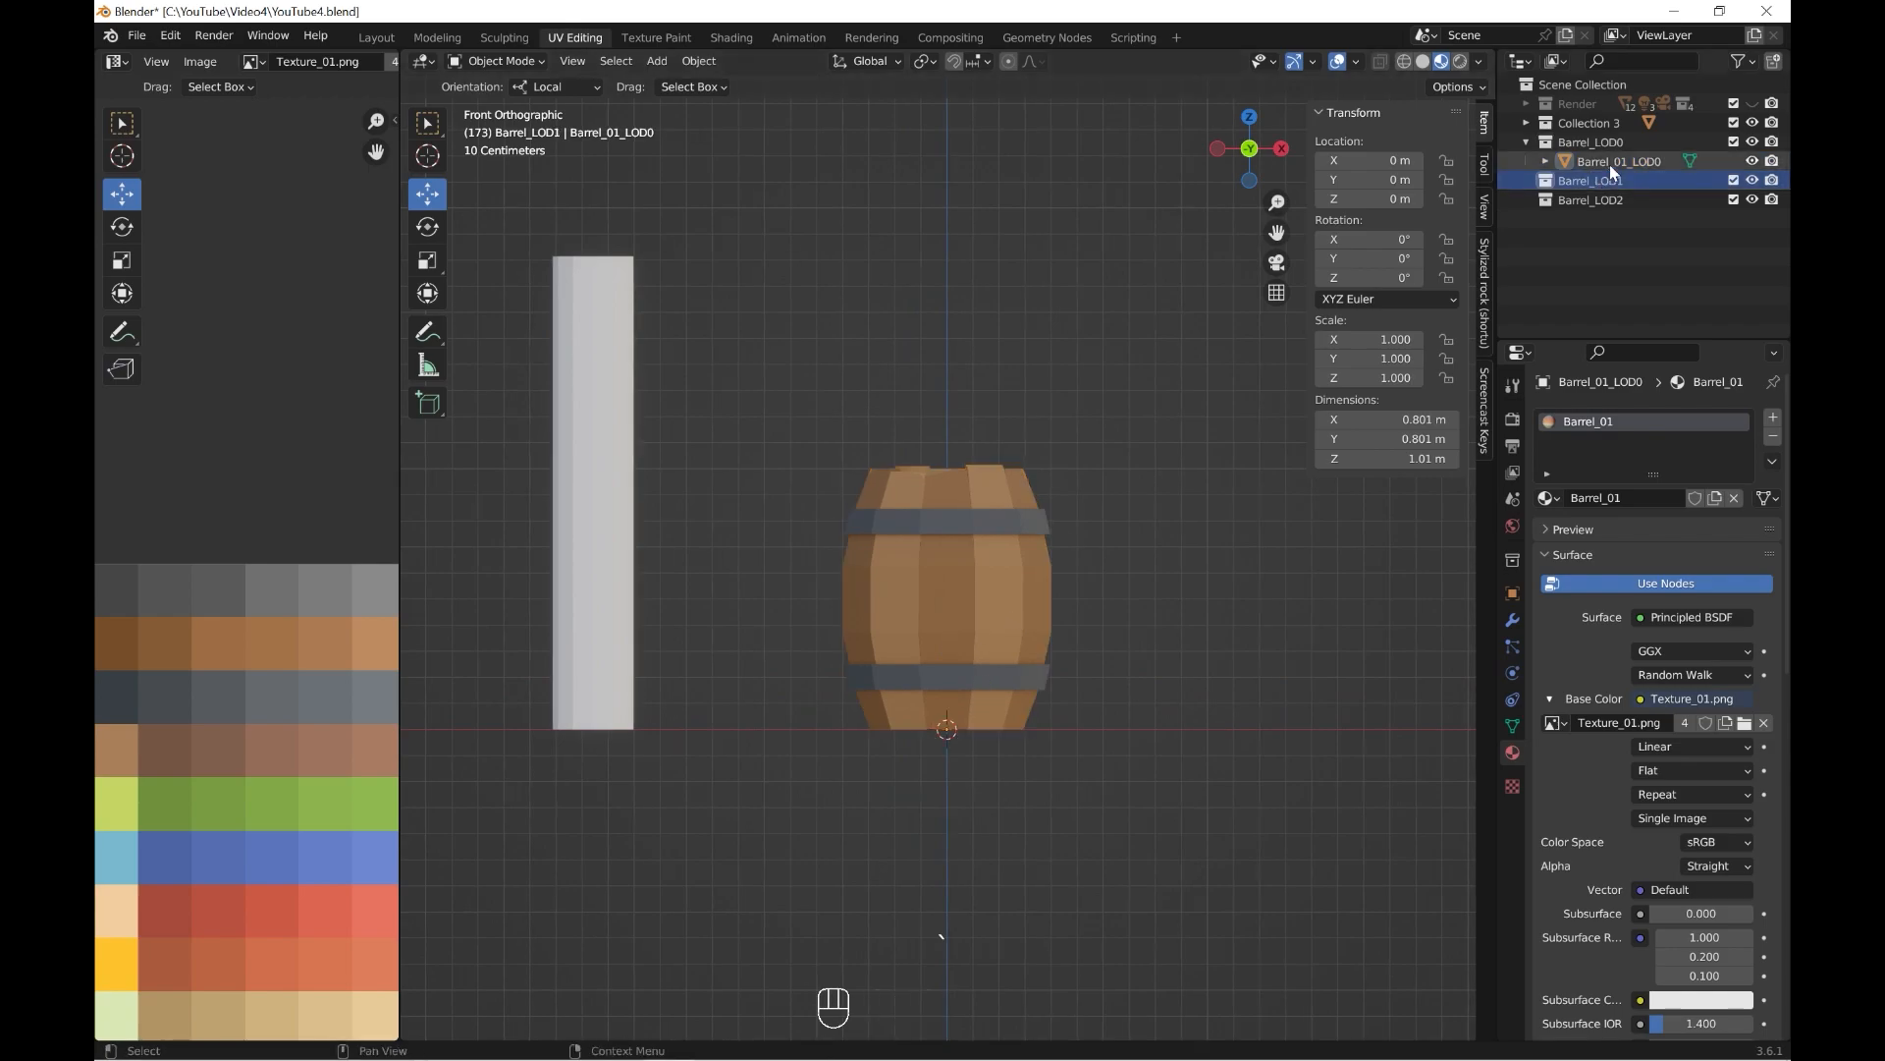
key(shift+a)
mouse_move(884, 671)
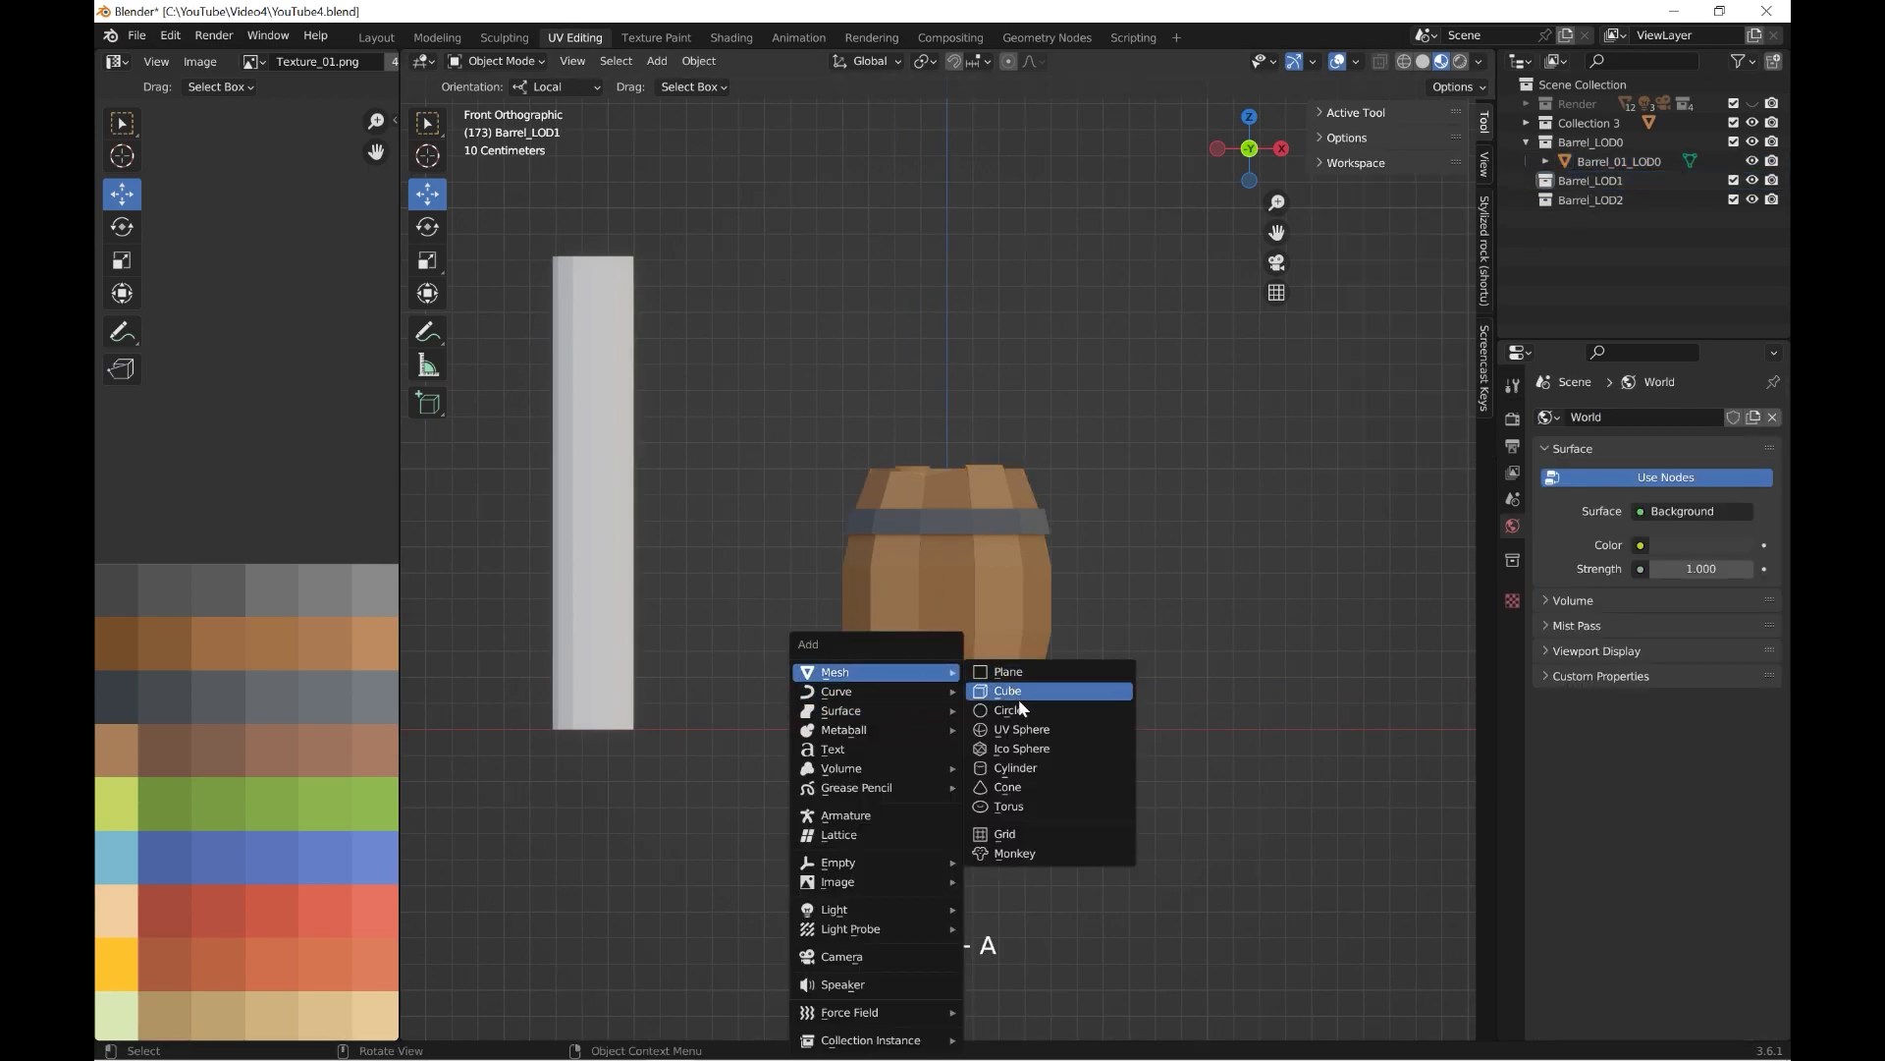
click(1019, 767)
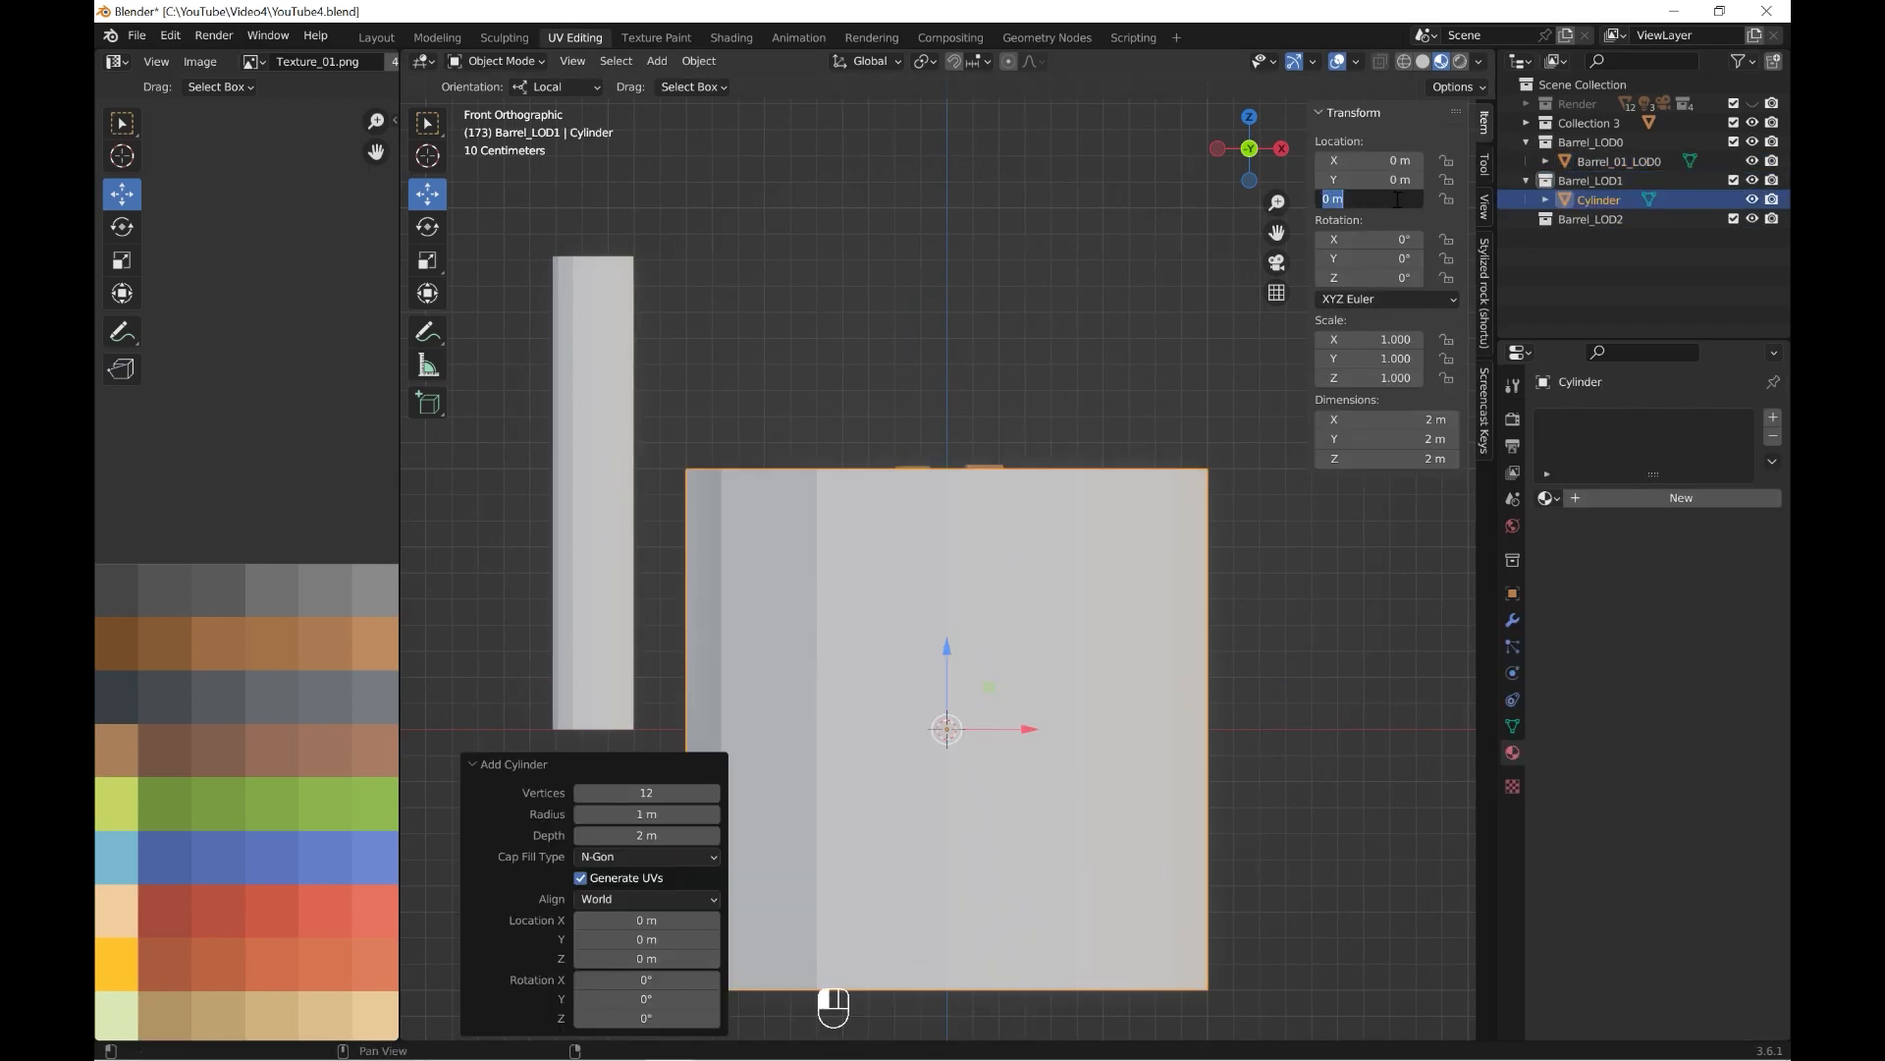
text(1)
key(Return)
Set the cylinder's origin to the 3D cursor and scale it uniformly to about 0.322.
key(s)
key(Escape)
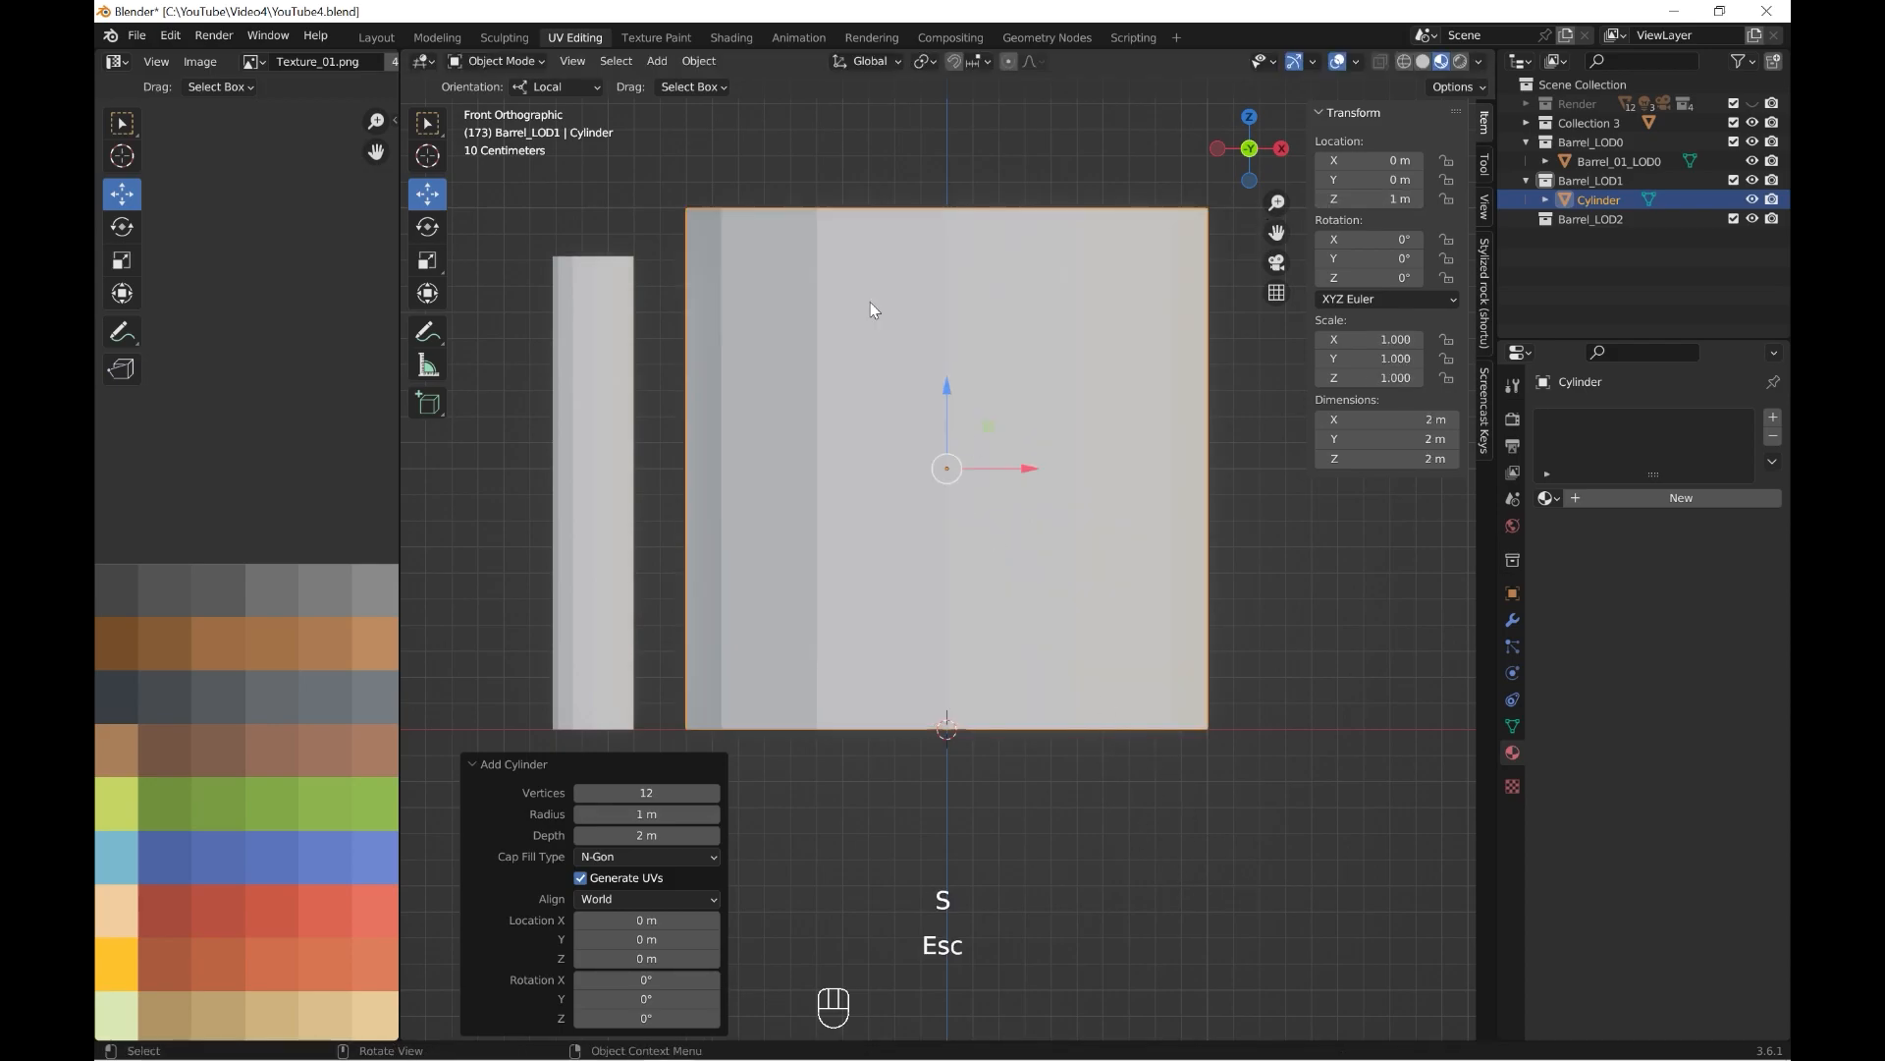
click(700, 61)
mouse_move(746, 102)
click(946, 148)
key(s)
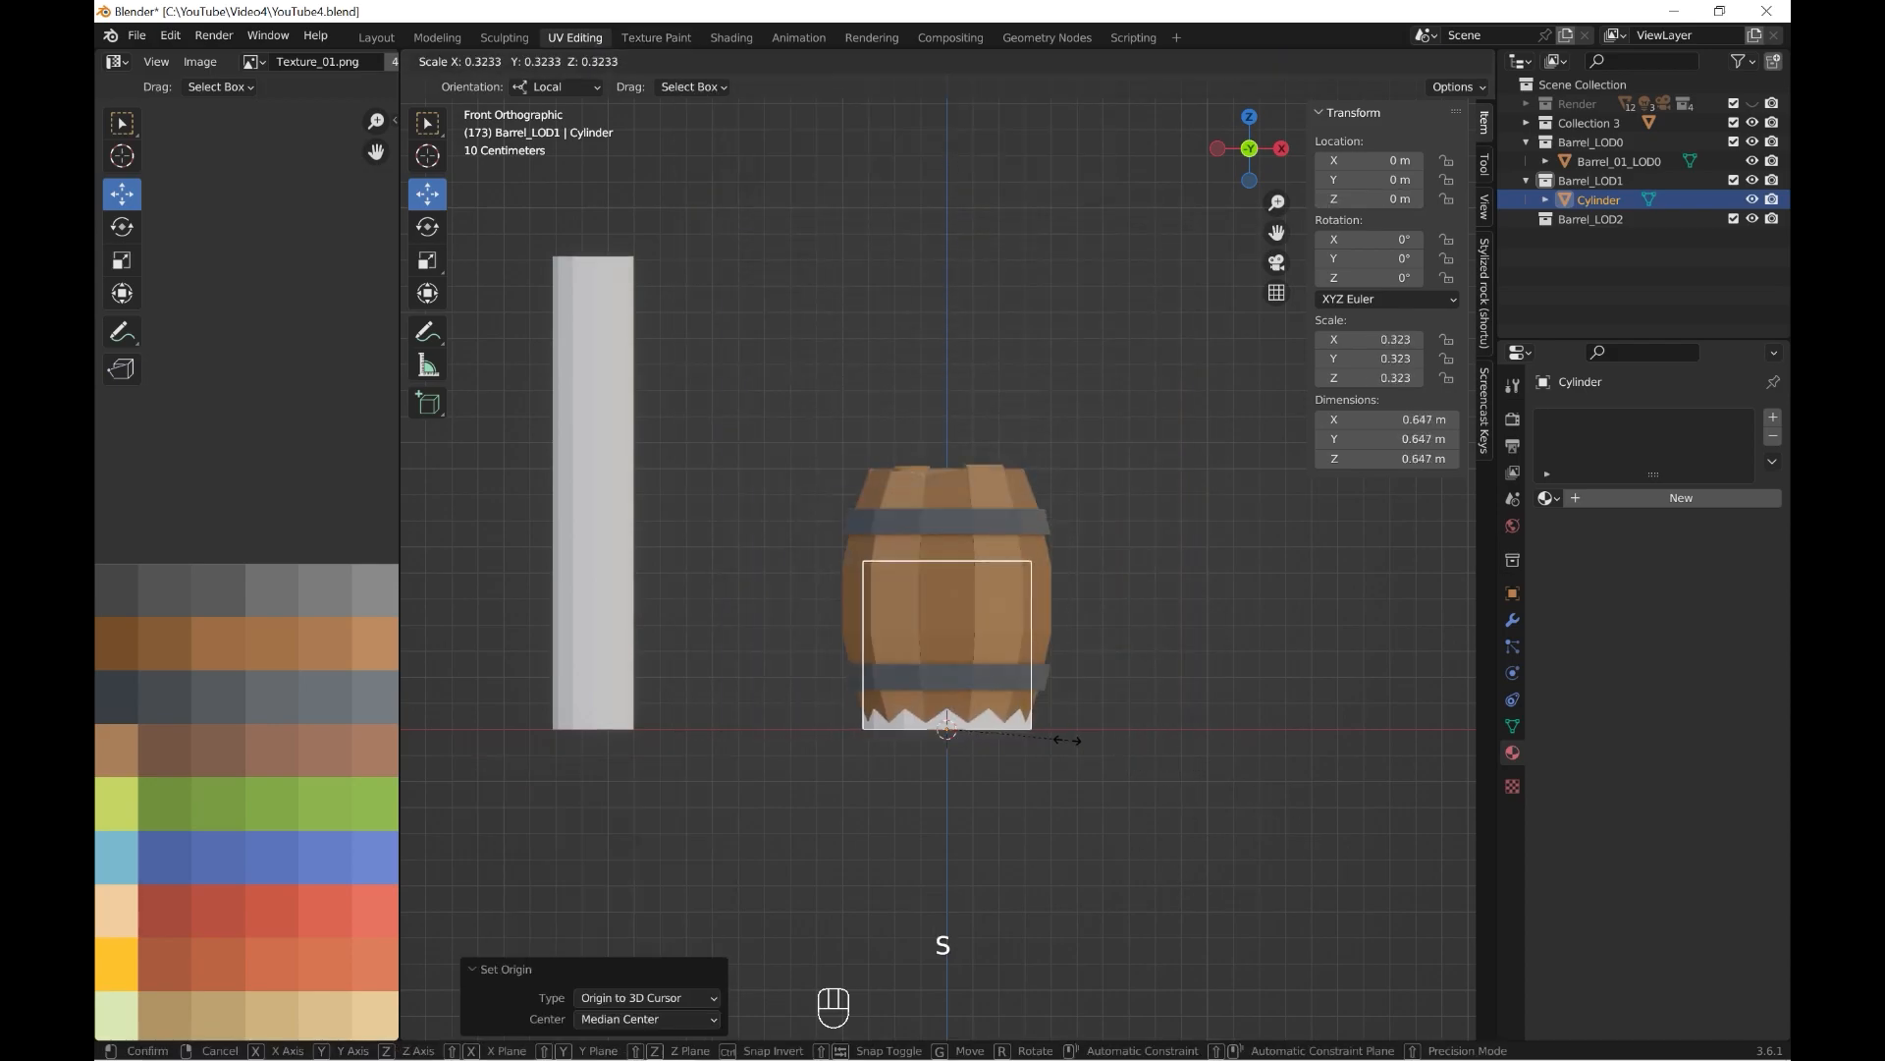
click(1062, 677)
Rotate the cylinder about Z to line up with the barrel's sides and apply its rotation and scale.
scroll(1071, 677, up, 3)
shift+middle_drag(1071, 677, 1046, 577)
key(grave)
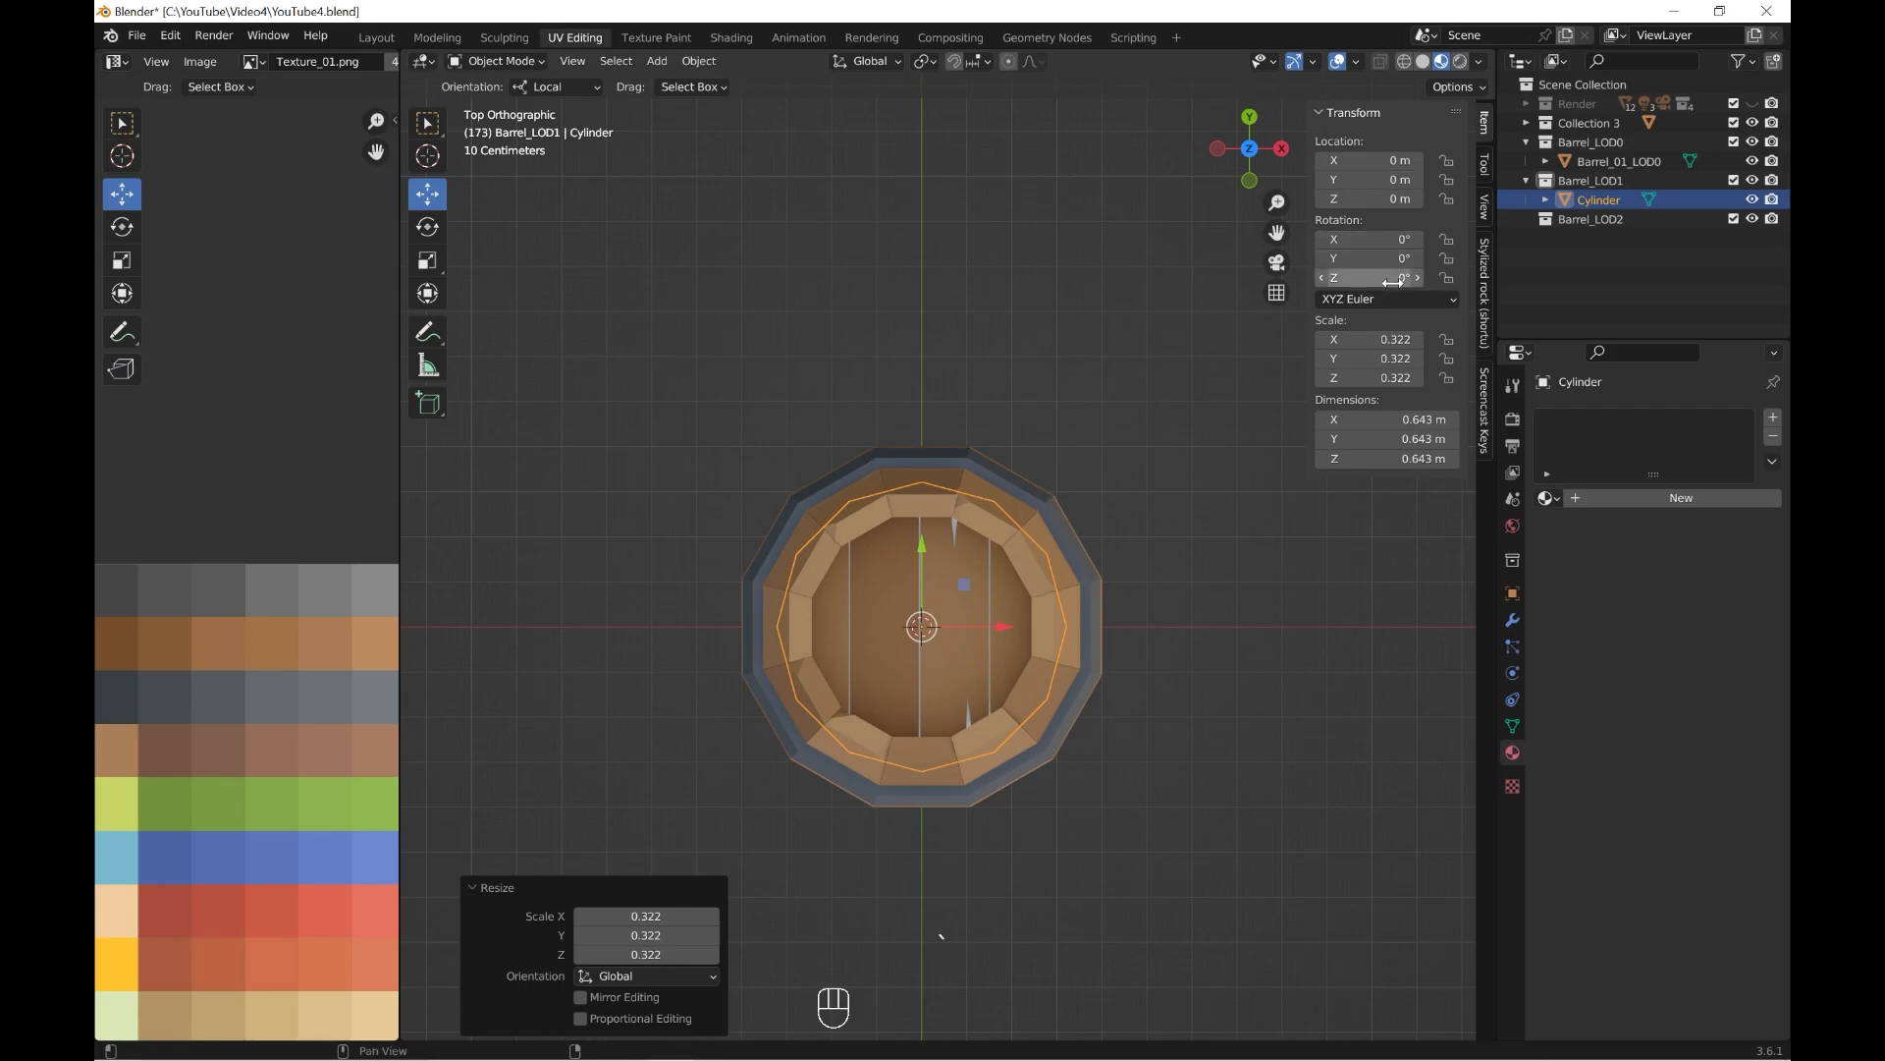
key(KP_1)
key(ctrl+a)
click(954, 503)
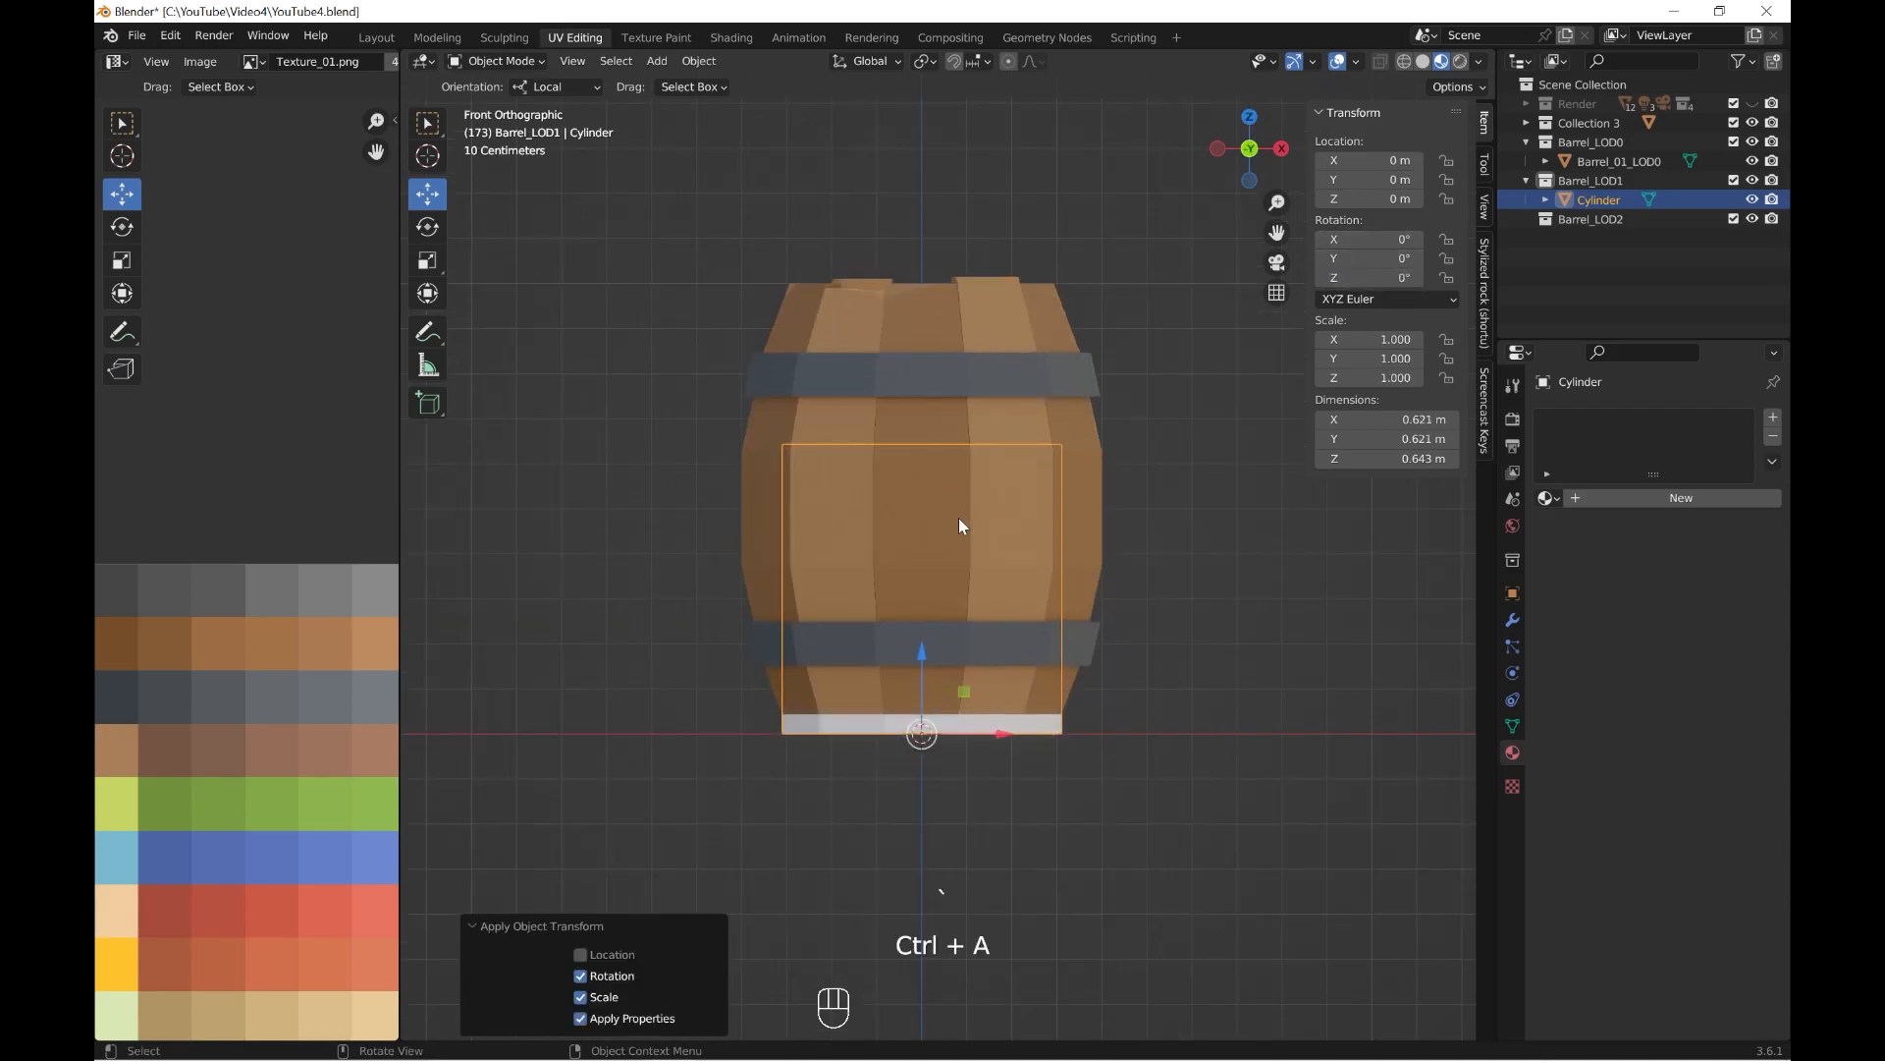
Scale the cylinder to about 0.947 so its base matches the barrel's bottom edge.
shift+middle_drag(1129, 674, 1131, 559)
scroll(1131, 560, up, 2)
middle_drag(1132, 550, 1032, 535)
scroll(1081, 560, up, 3)
key(s)
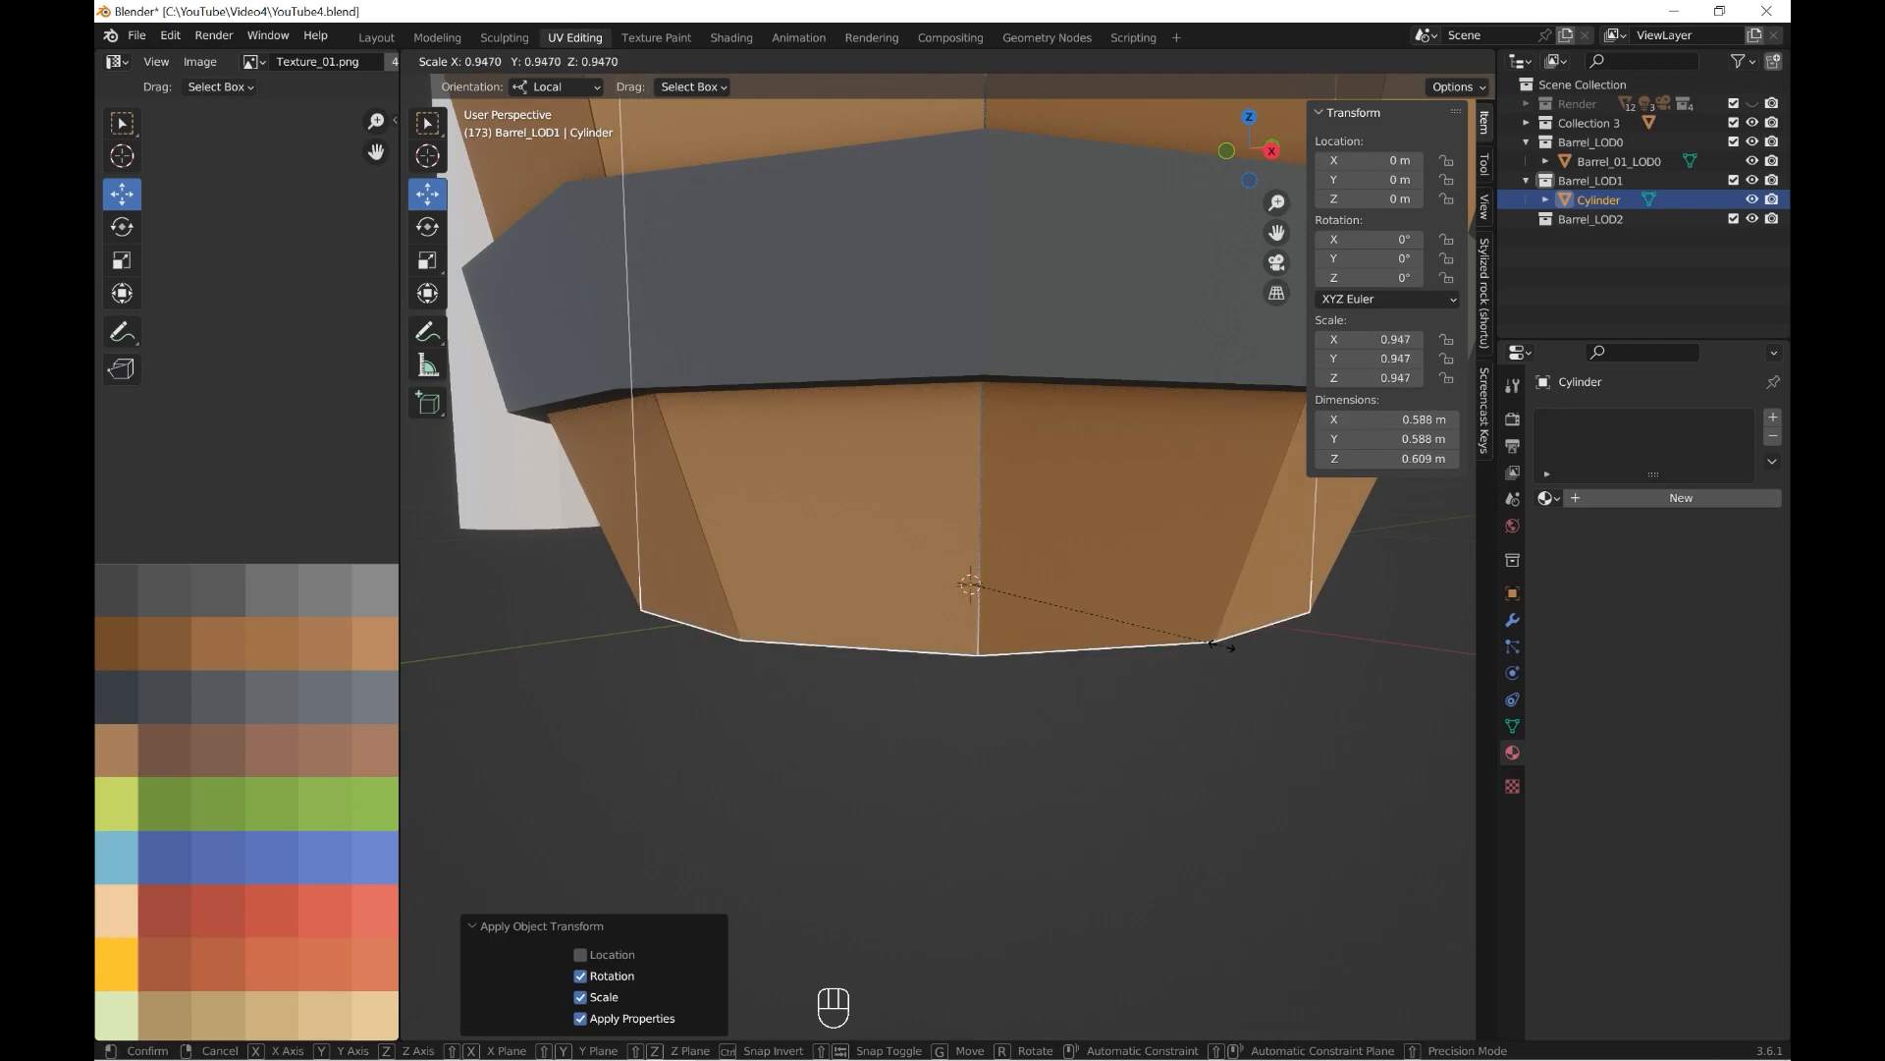
click(1218, 644)
Select the cylinder's top vertices in wireframe front view and raise them along Z to the barrel's rim.
scroll(1141, 564, down, 5)
middle_drag(1141, 563, 1062, 674)
click(508, 104)
key(grave)
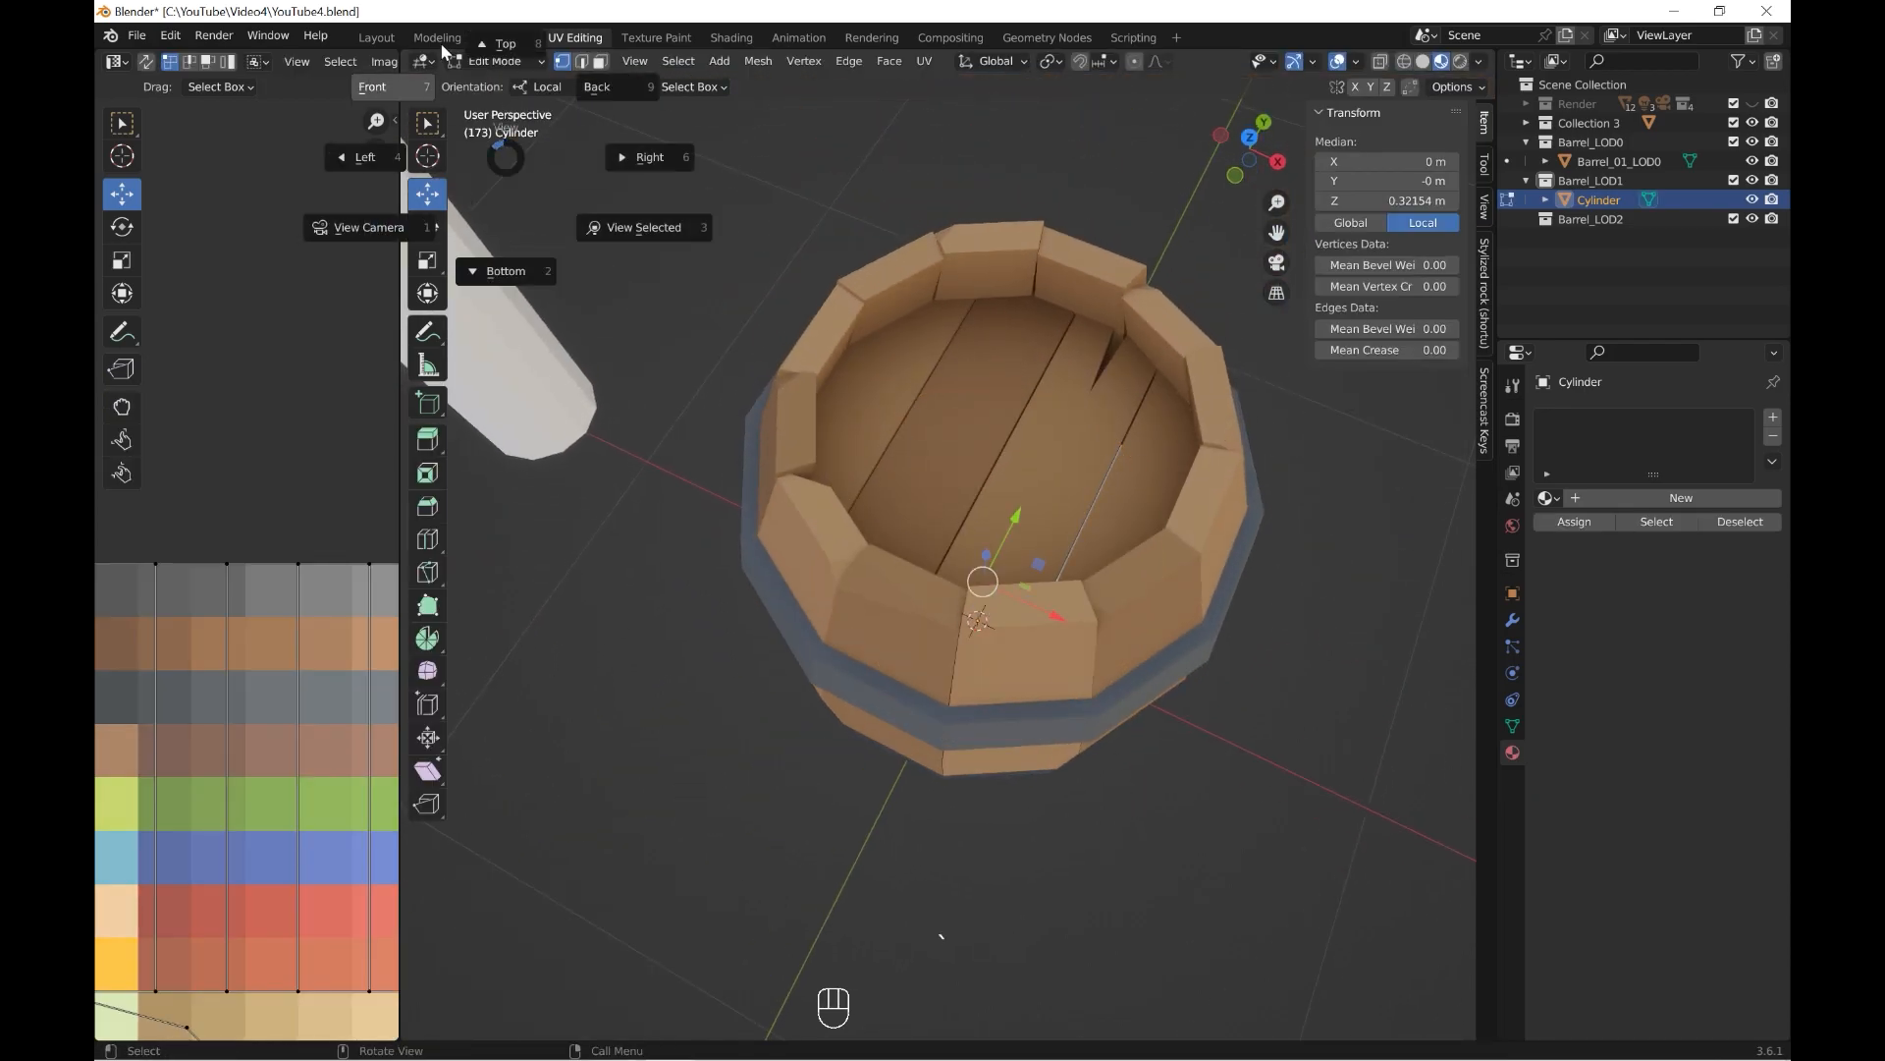
click(373, 93)
click(1404, 62)
shift+middle_drag(1057, 379, 1035, 539)
drag(732, 473, 1322, 652)
key(g)
key(z)
click(990, 444)
Fine-tune the top vertices' height by moving them up about 0.02 m along Z.
scroll(1006, 395, up, 2)
shift+middle_drag(1006, 395, 1007, 652)
scroll(1007, 652, up, 2)
drag(1003, 524, 1002, 504)
scroll(1051, 570, down, 4)
shift+middle_drag(1090, 621, 1048, 462)
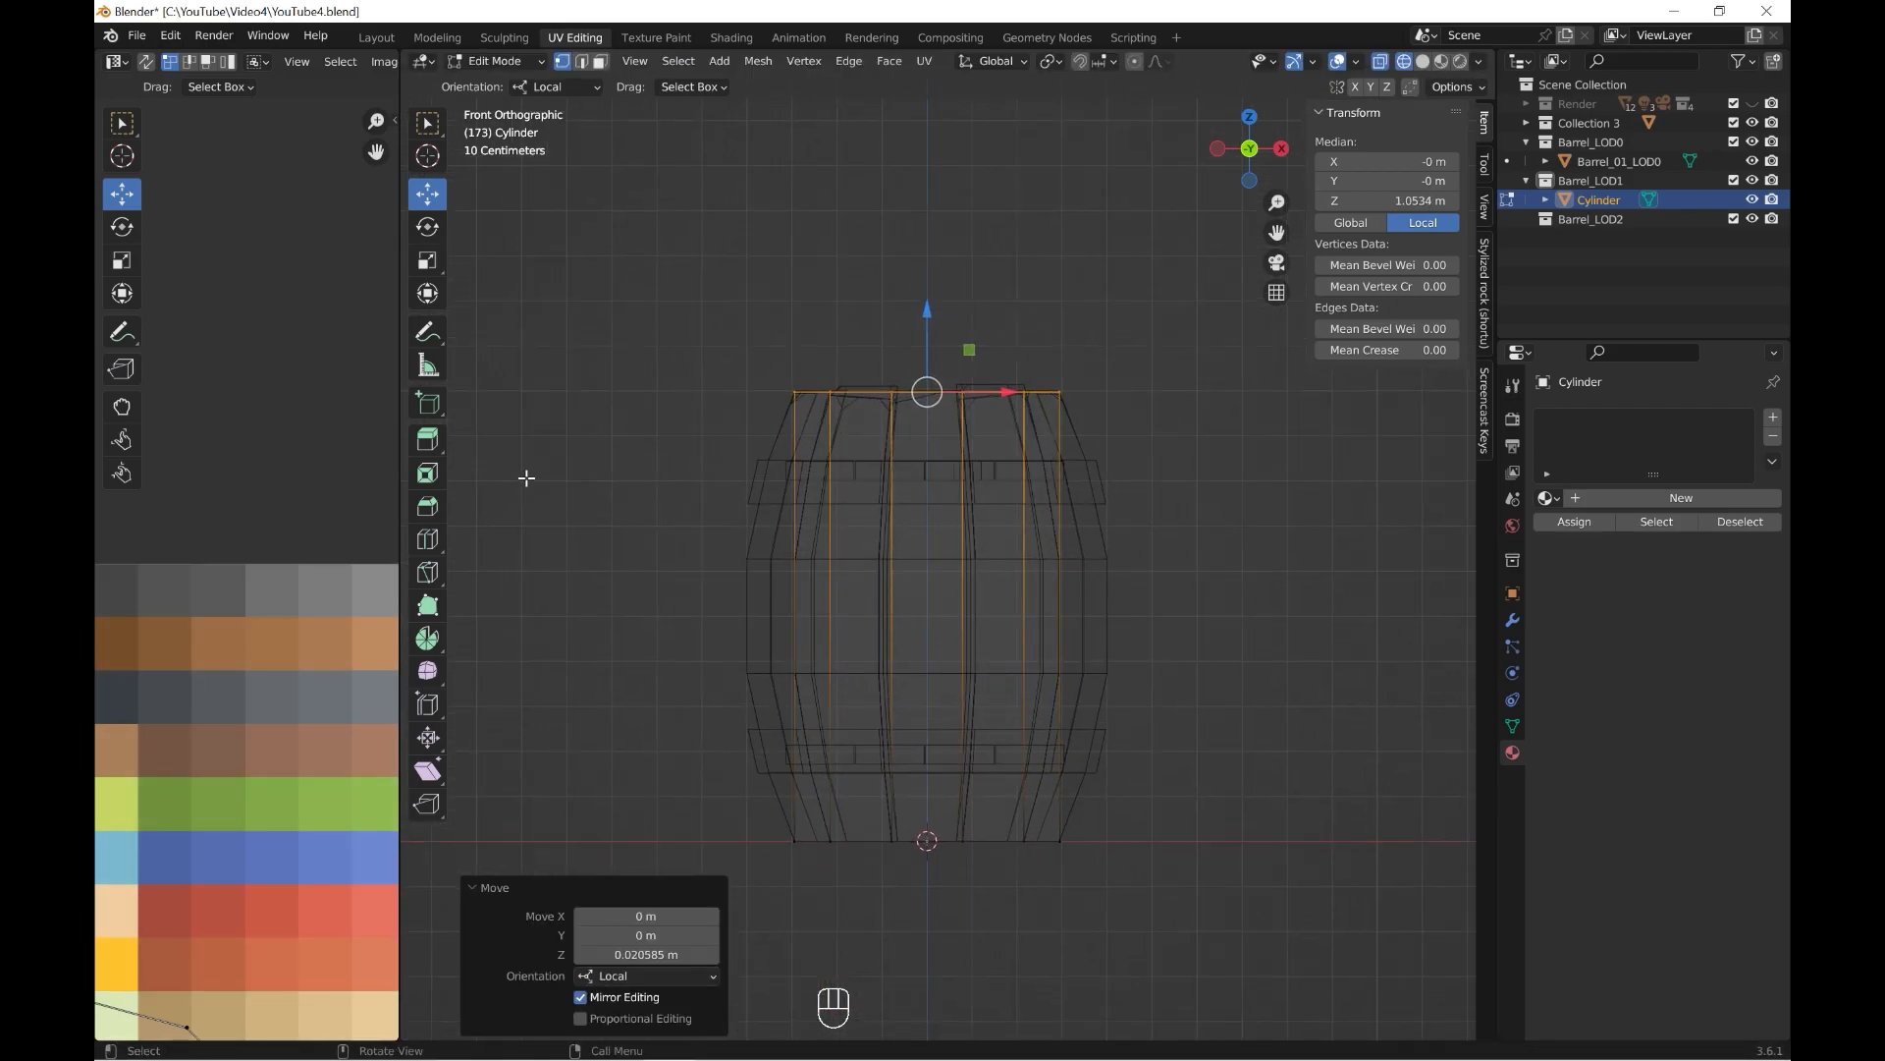
Add one loop cut around the cylinder's middle and scale it out by about 1.449.
click(982, 614)
scroll(1168, 667, up, 2)
key(s)
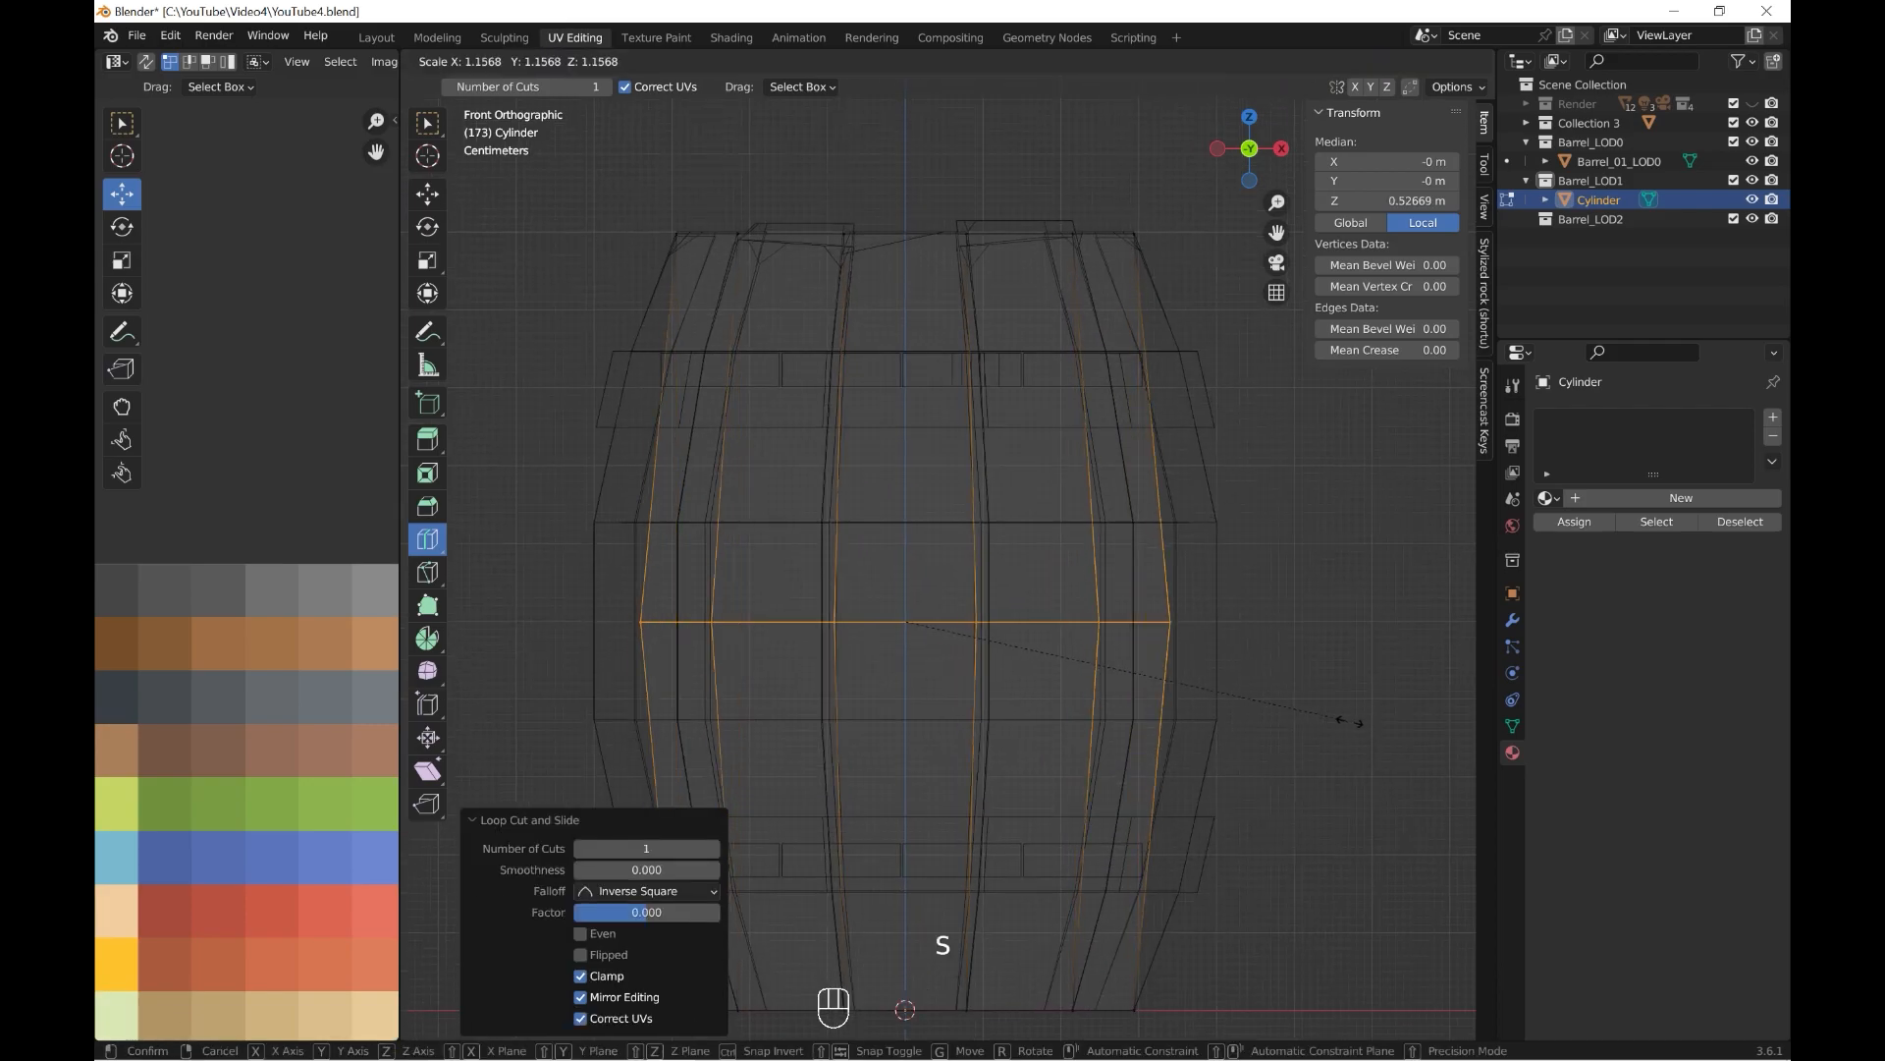
click(1463, 735)
scroll(1292, 686, down, 3)
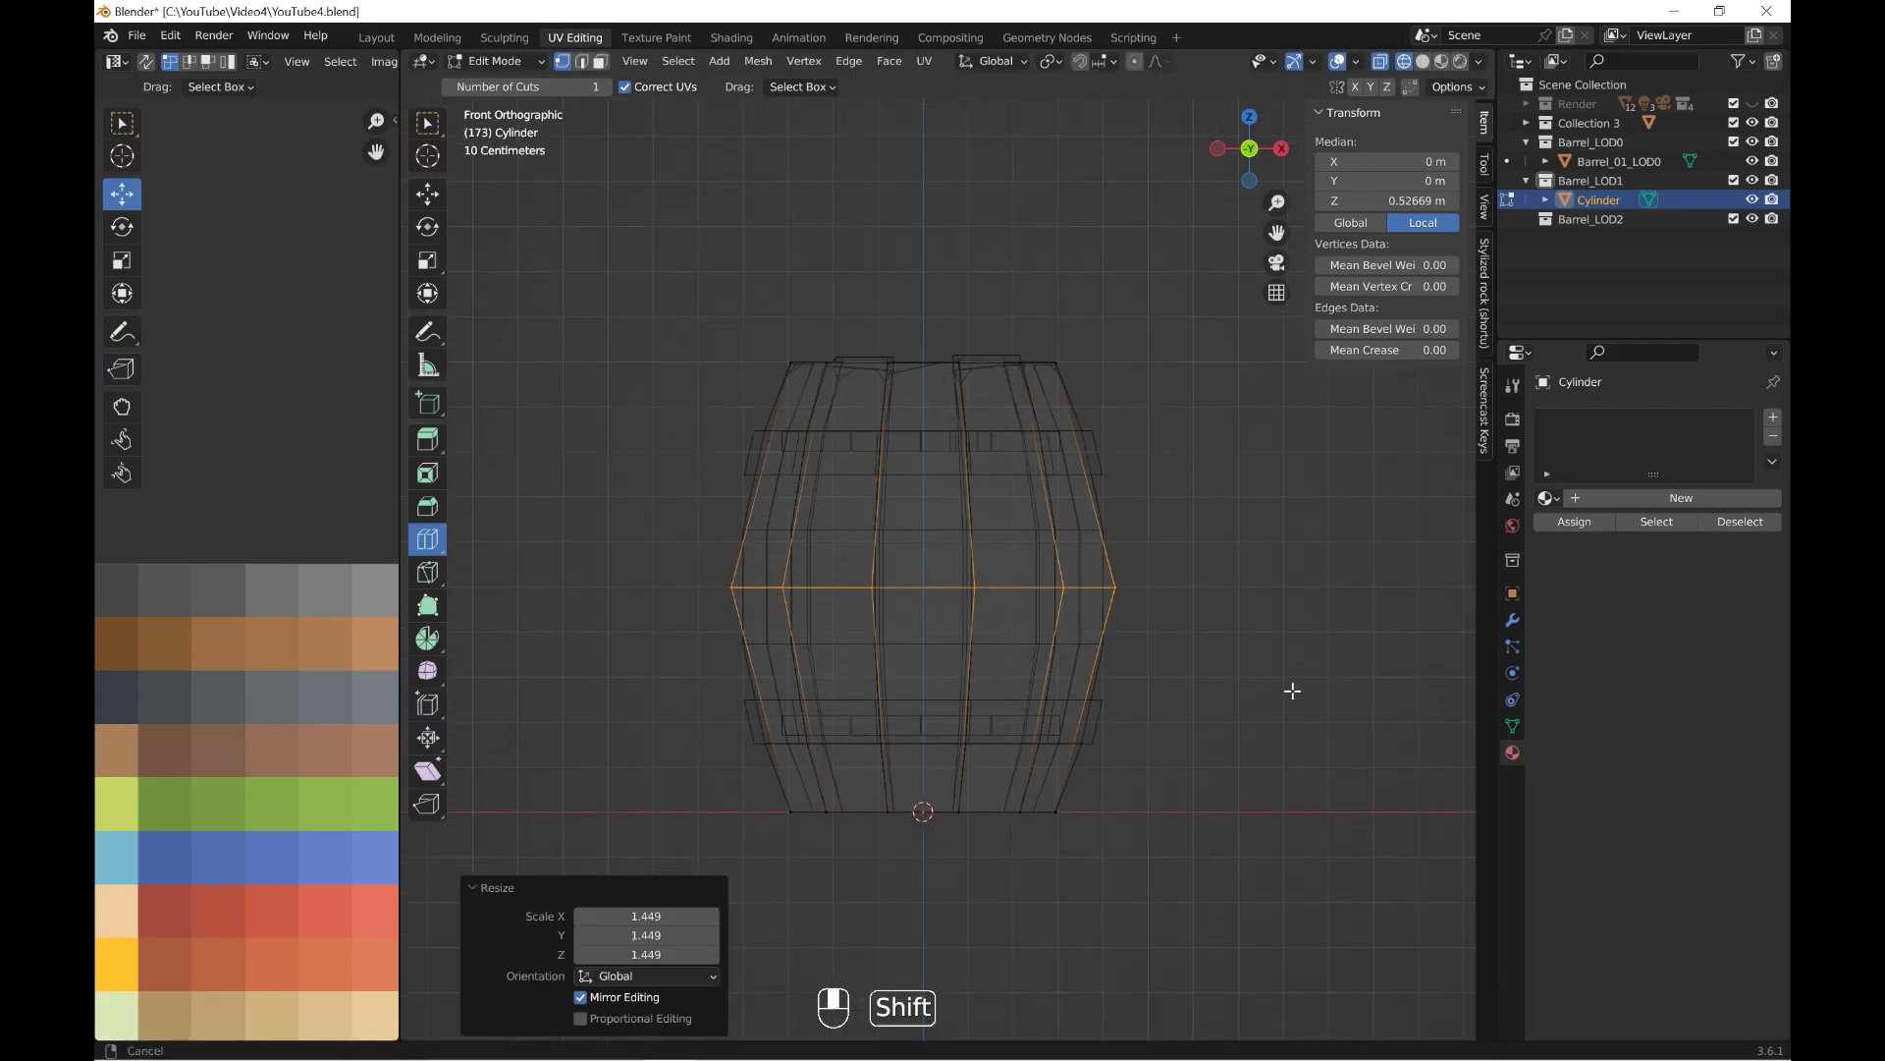
Rescale the middle edge loop and bevel it with 3 segments and a width of about 0.377 m.
key(ctrl+b)
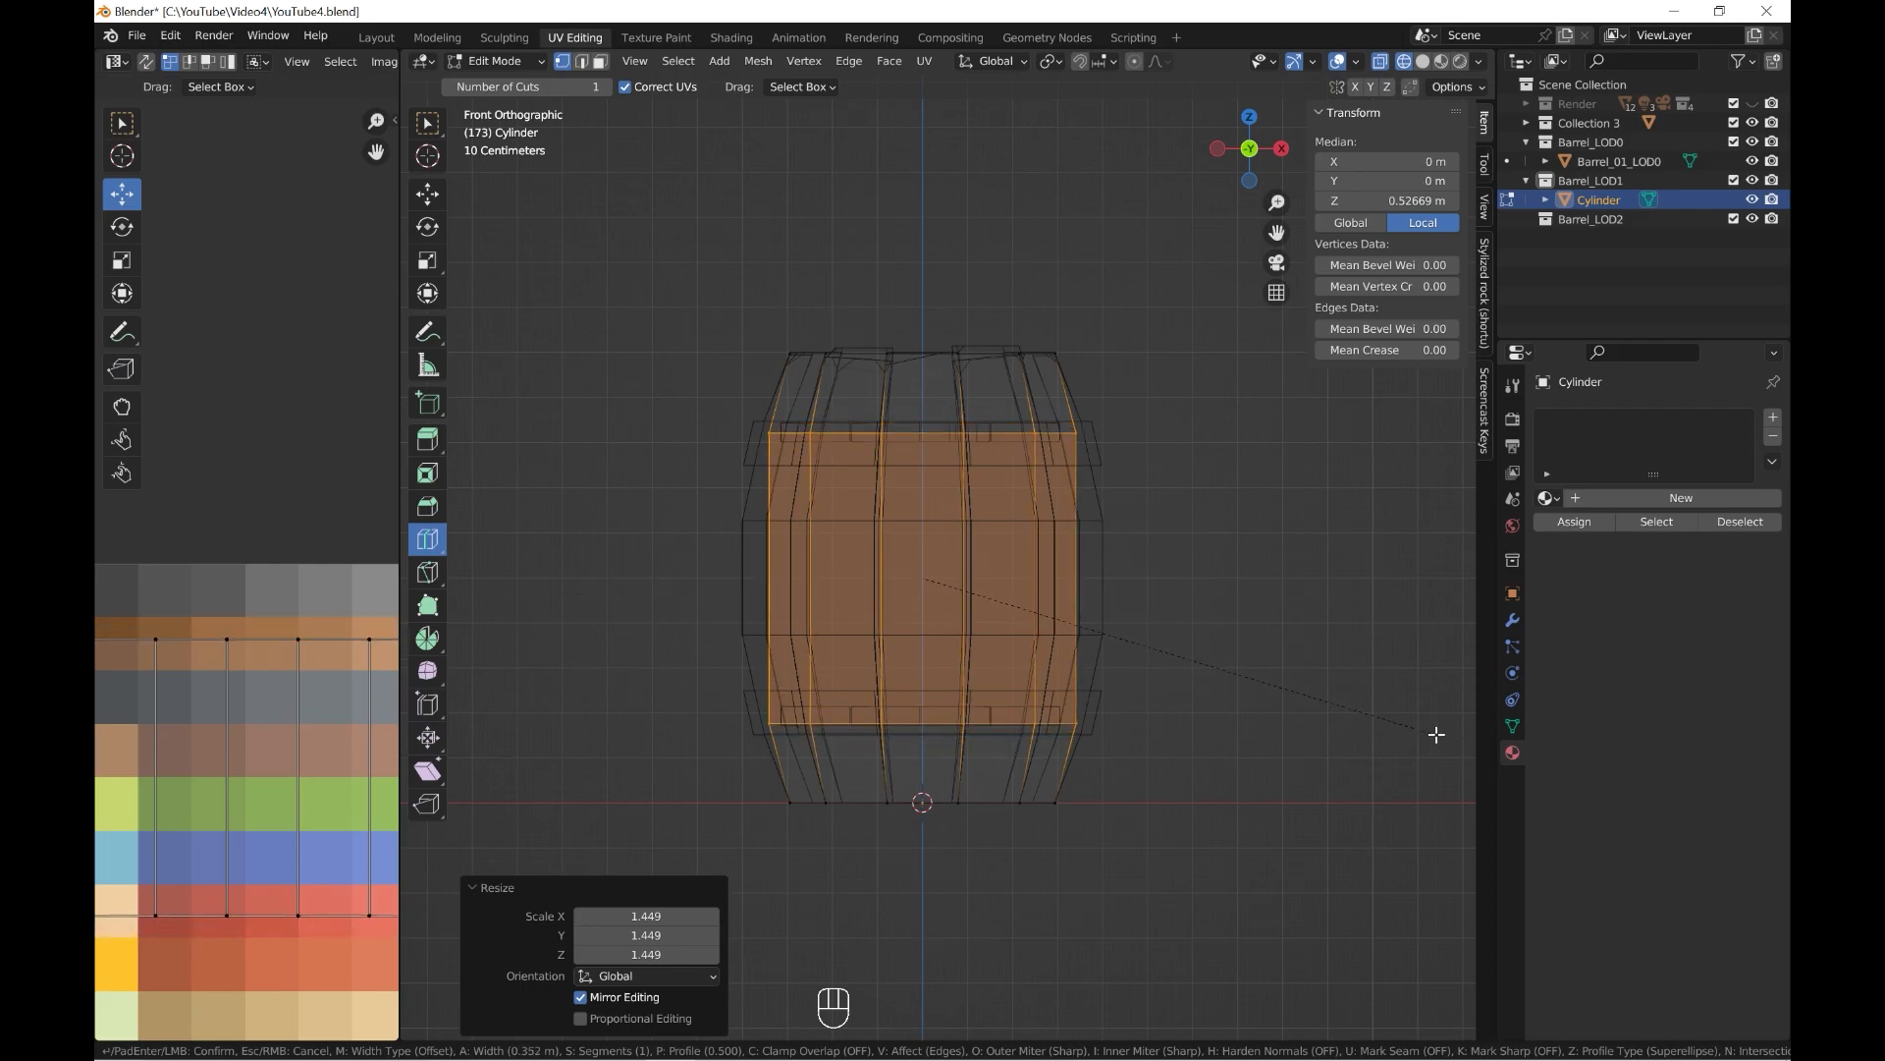
key(Escape)
key(s)
click(1294, 722)
key(ctrl+b)
click(1452, 748)
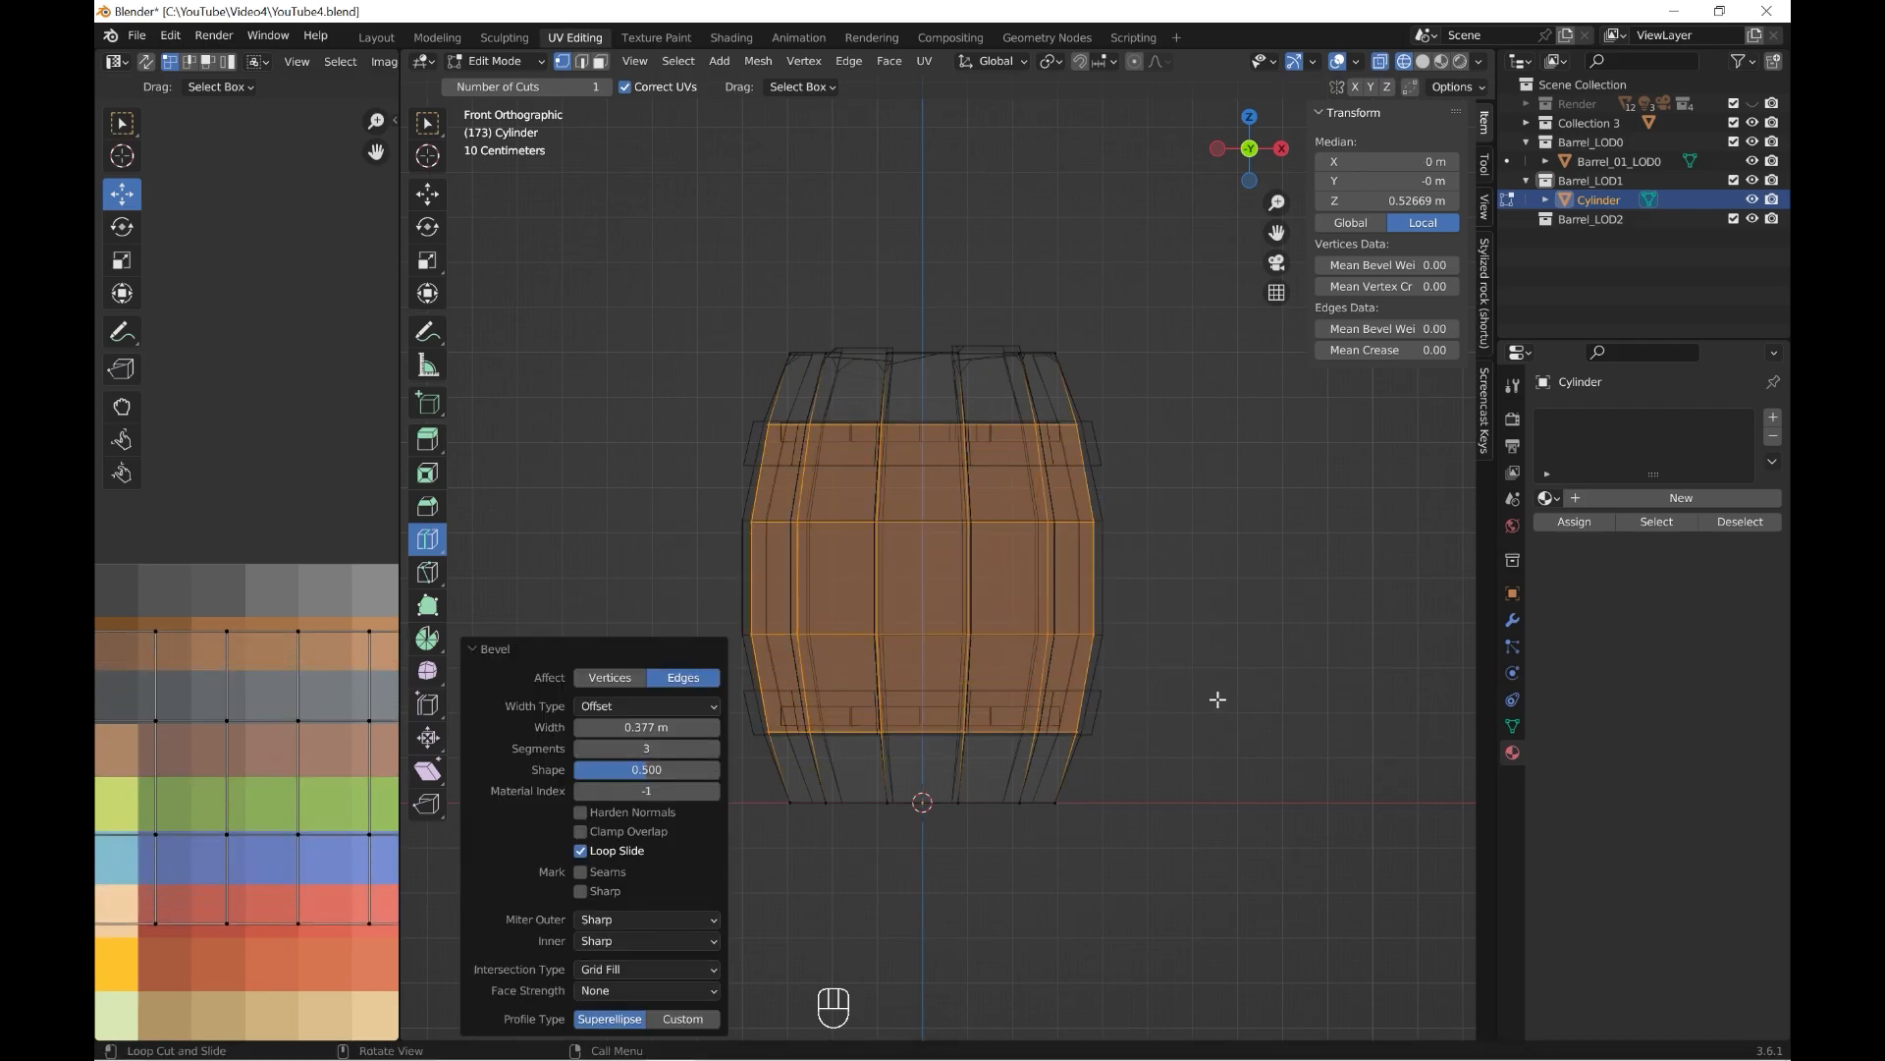
Select the middle ring of faces and scale it with proportional editing to match the detailed barrel's bulge.
middle_drag(943, 502, 965, 576)
key(alt+a)
alt+click(967, 577)
middle_drag(1092, 563, 1053, 597)
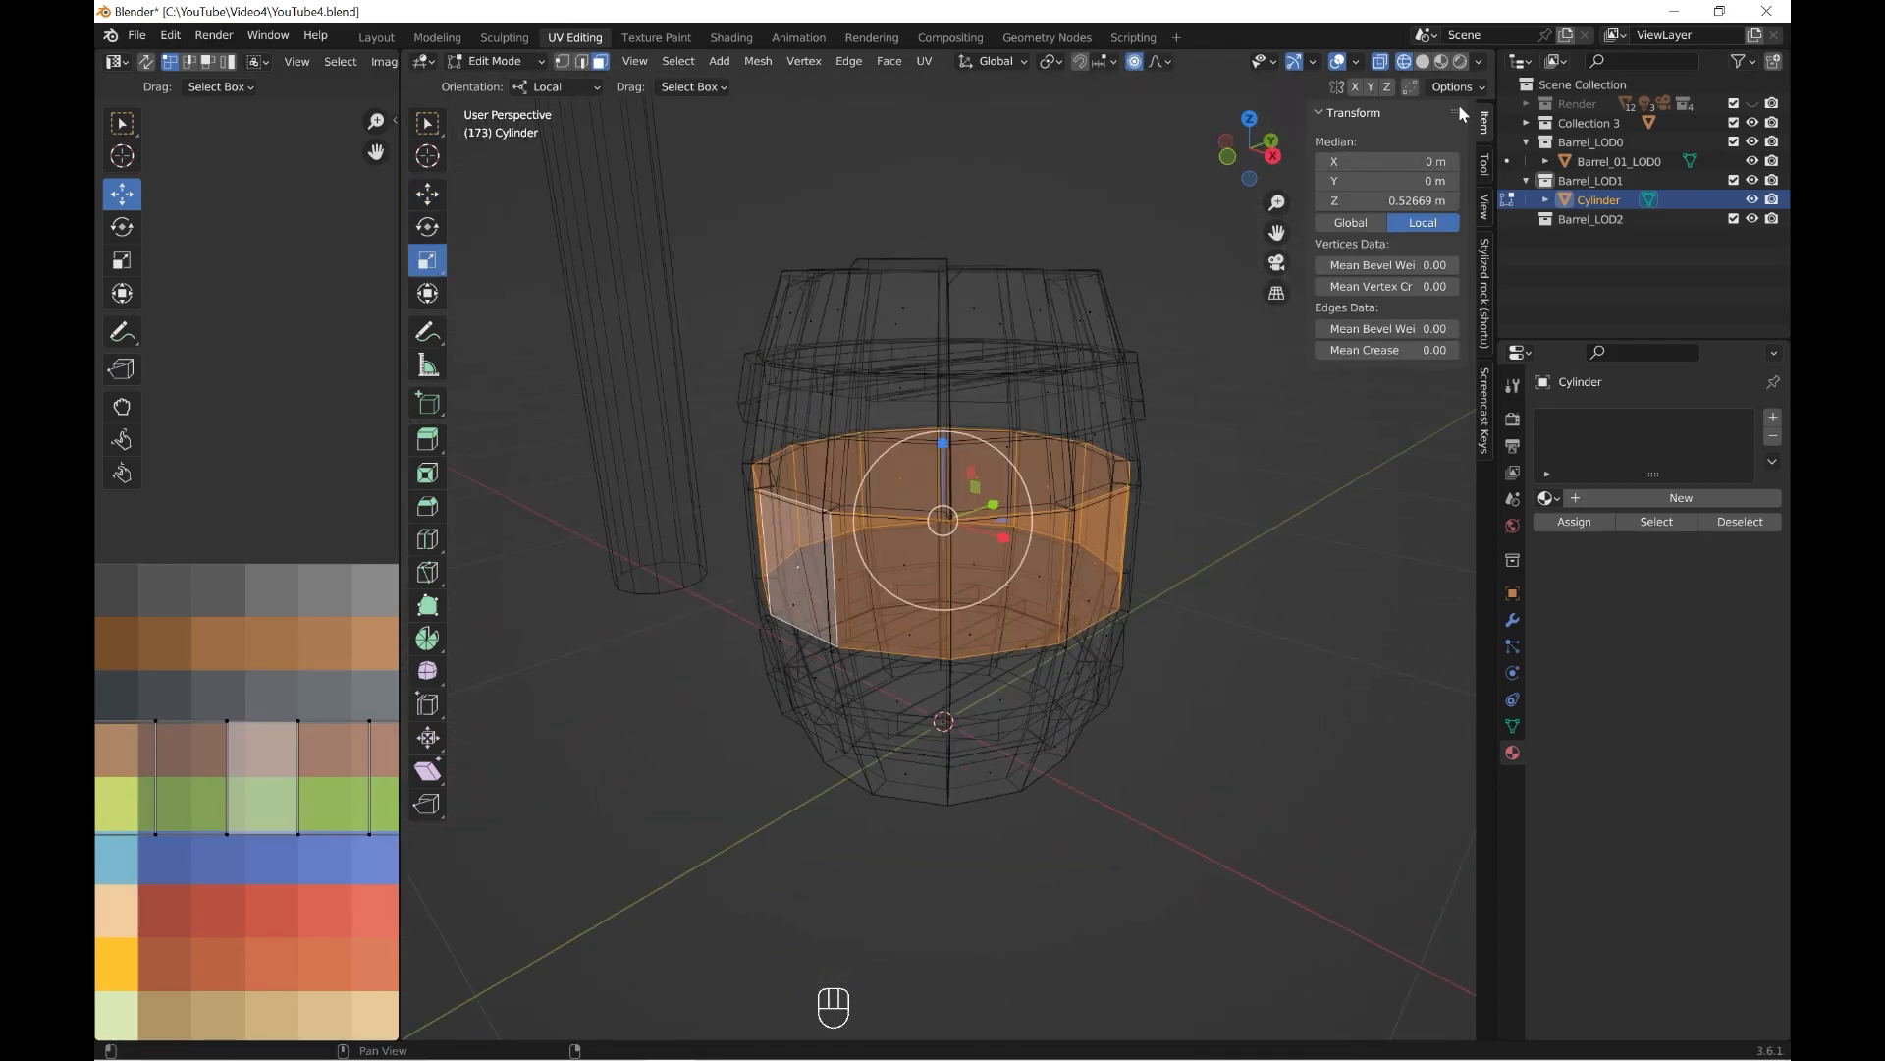
click(1423, 62)
middle_drag(1096, 468, 1069, 497)
scroll(1044, 539, up, 2)
drag(1002, 512, 1009, 515)
scroll(1008, 512, down, 4)
scroll(1003, 514, down, 2)
scroll(1031, 511, down, 3)
mouse_move(1110, 499)
middle_down()
mouse_move(918, 469)
mouse_move(1114, 464)
middle_up()
key(Tab)
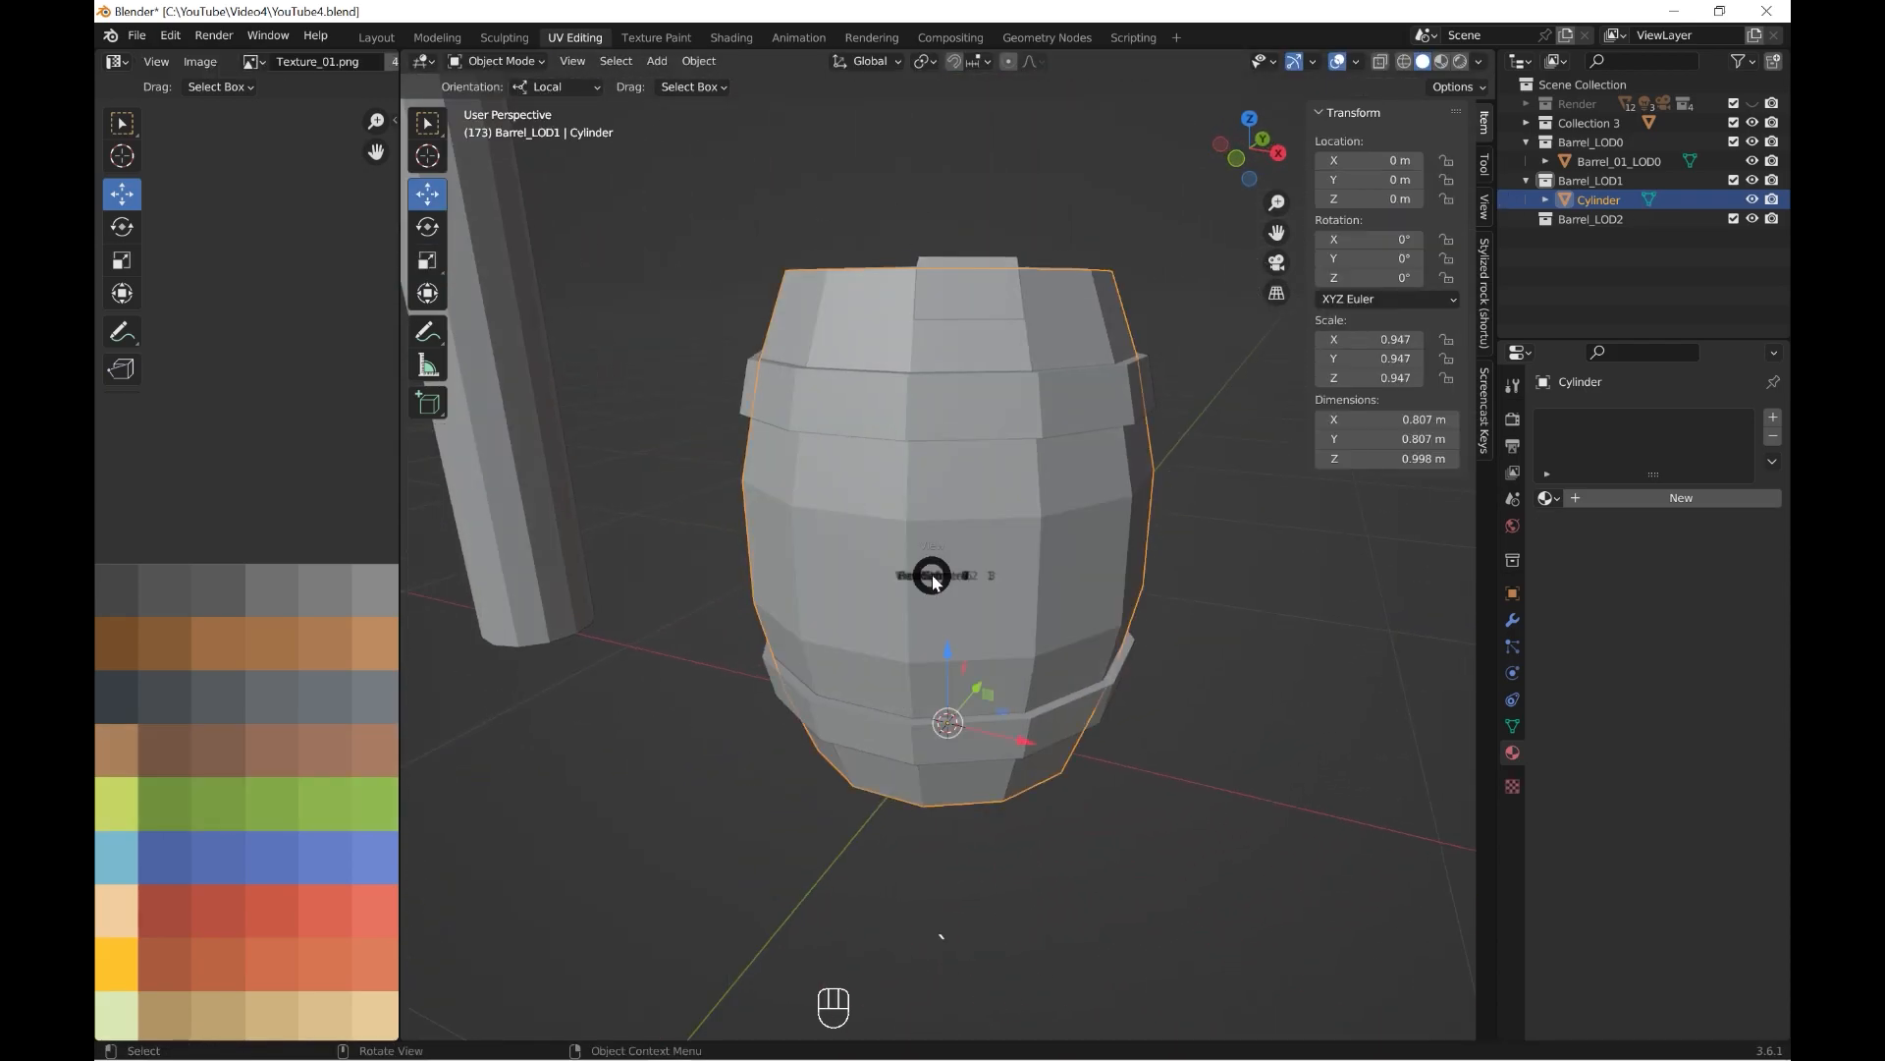
Rename the cylinder Barrel_01_LOD1, based on the detailed barrel's name.
key(KP_1)
double_click(1620, 161)
key(ctrl+c)
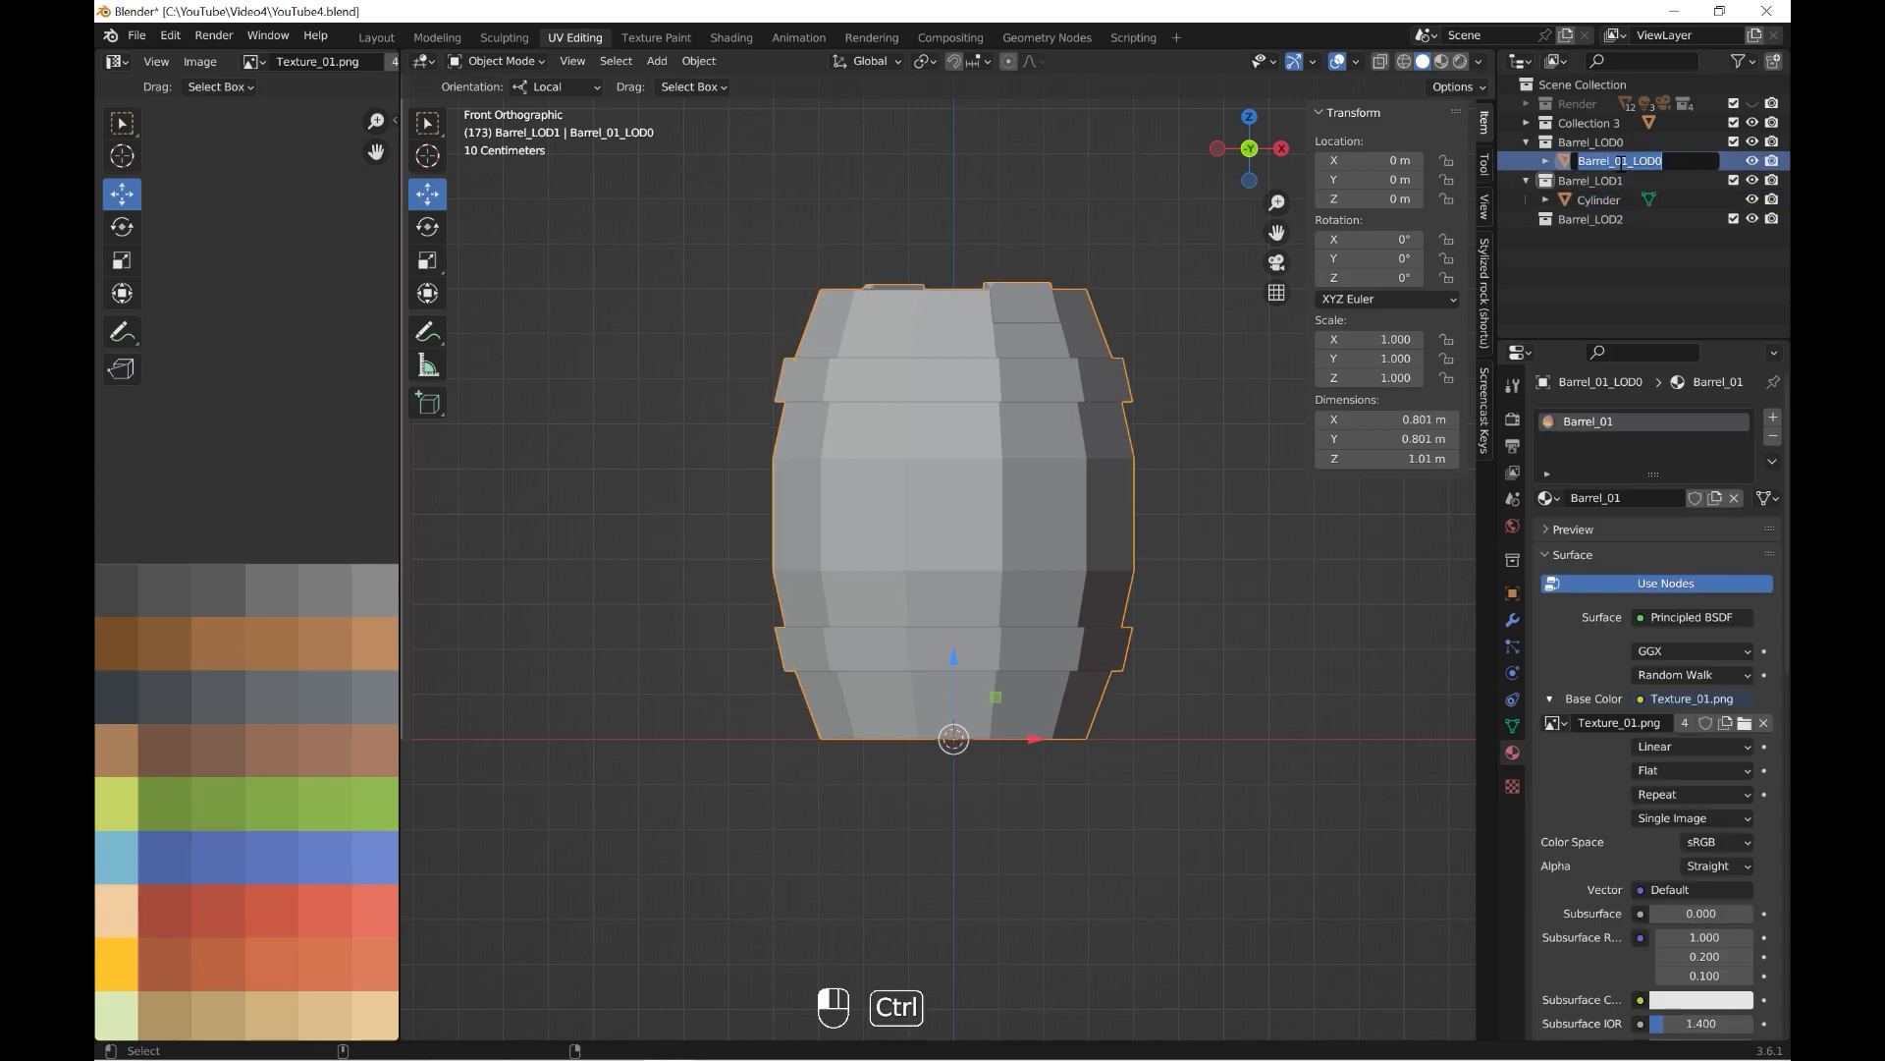
double_click(1621, 199)
key(ctrl+v)
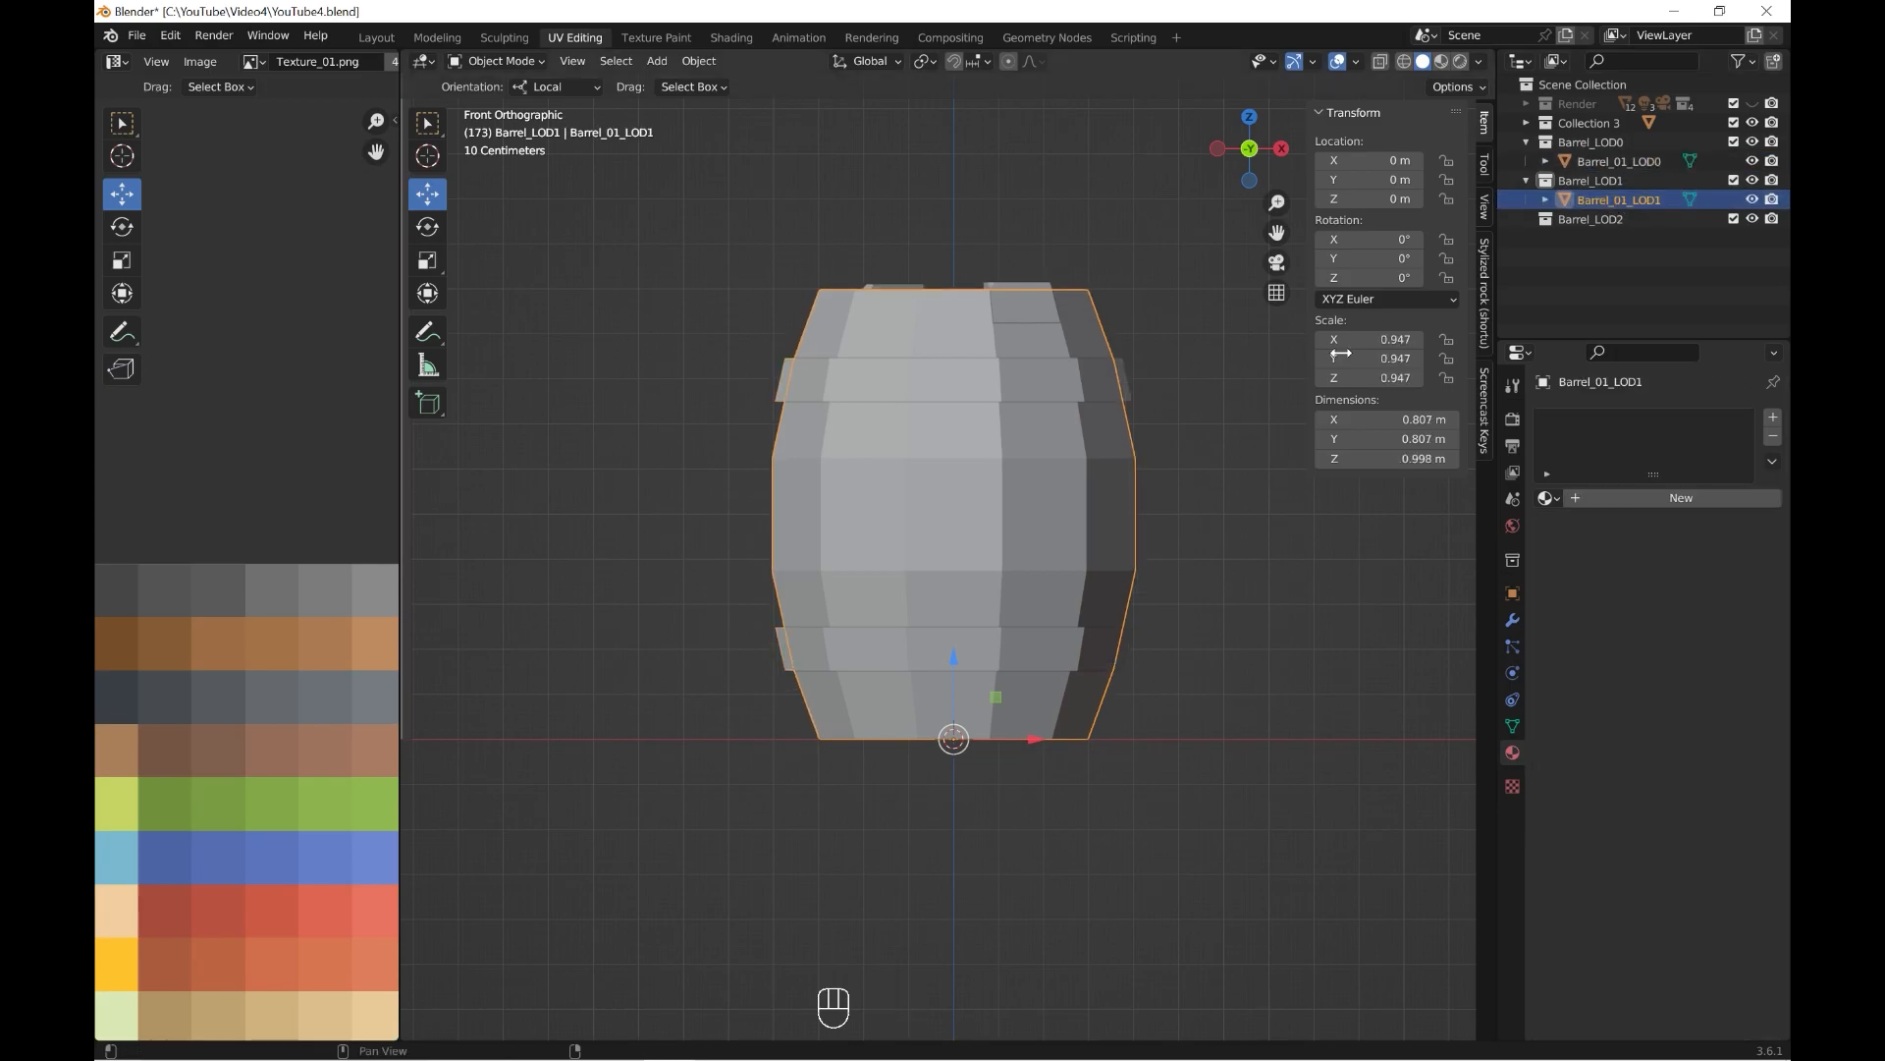
Add a loop cut to the LOD1 barrel at the lower edge of the upper band.
scroll(1382, 329, up, 2)
key(Tab)
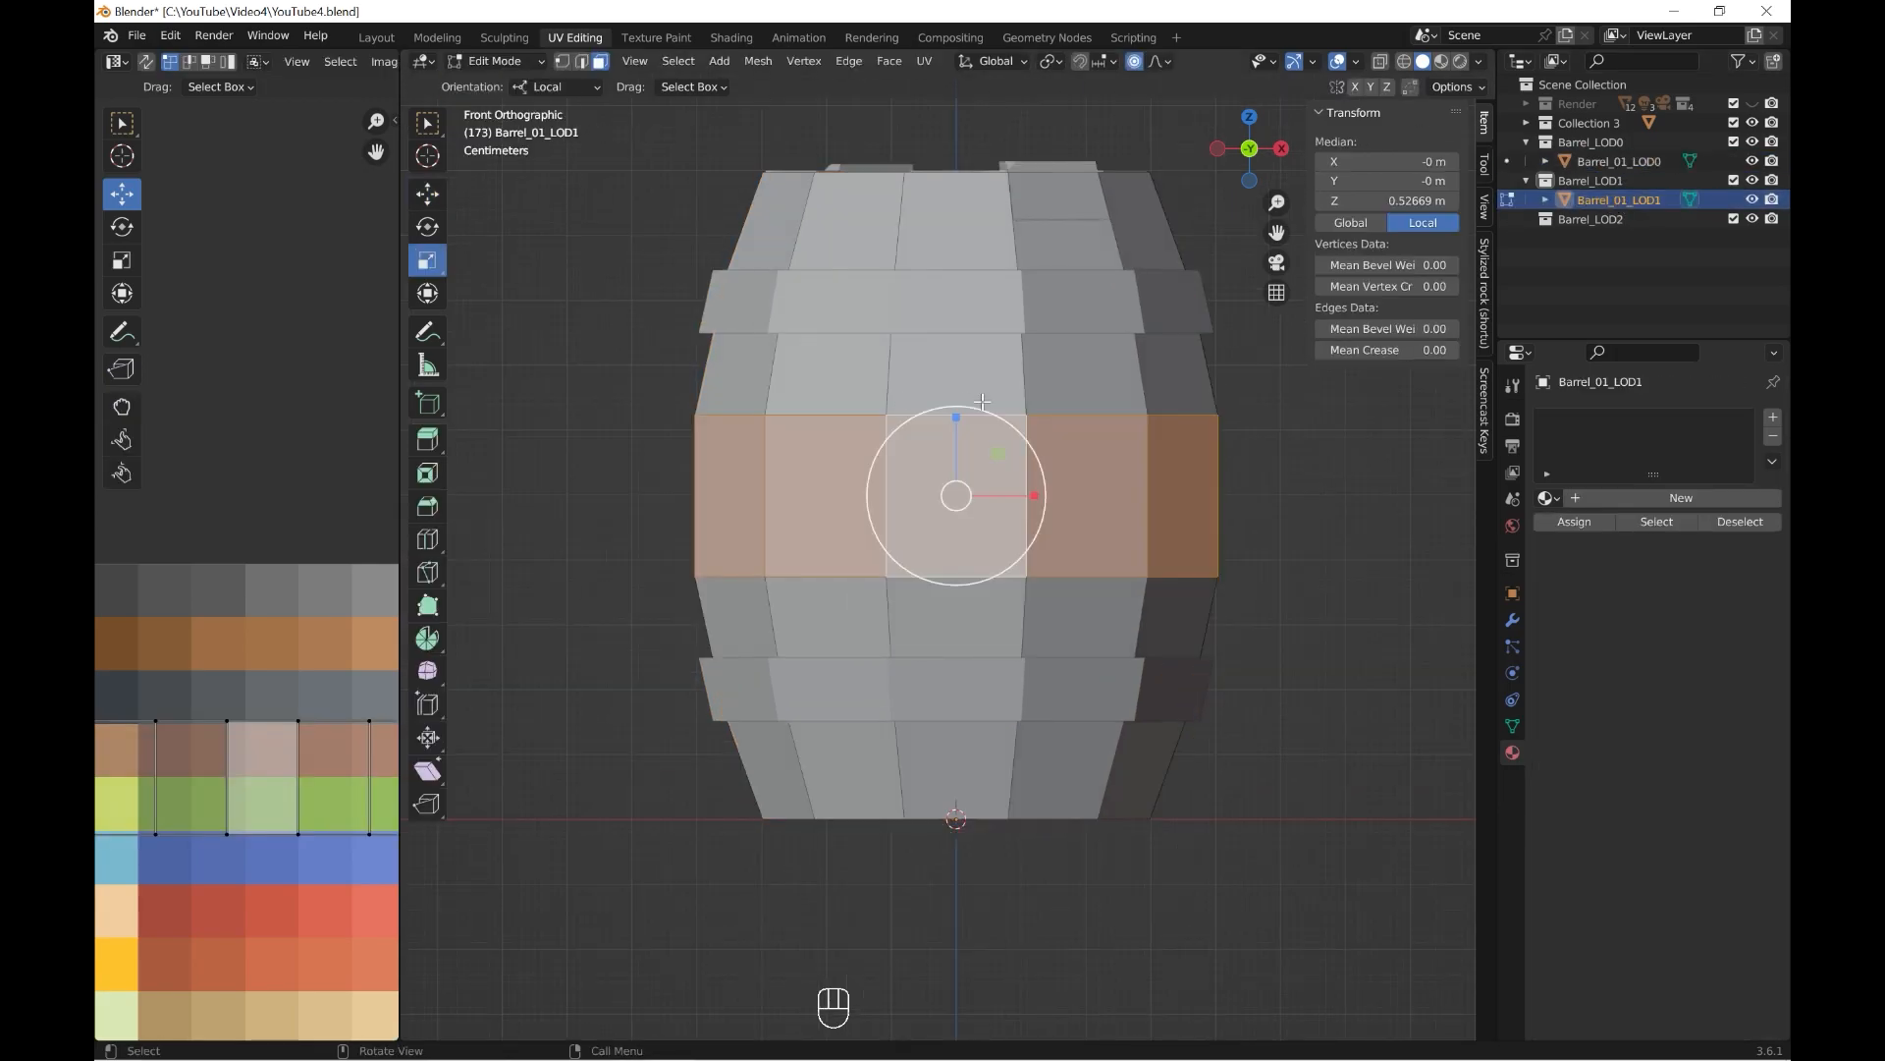
shift+middle_drag(982, 402, 970, 490)
click(1402, 65)
click(427, 539)
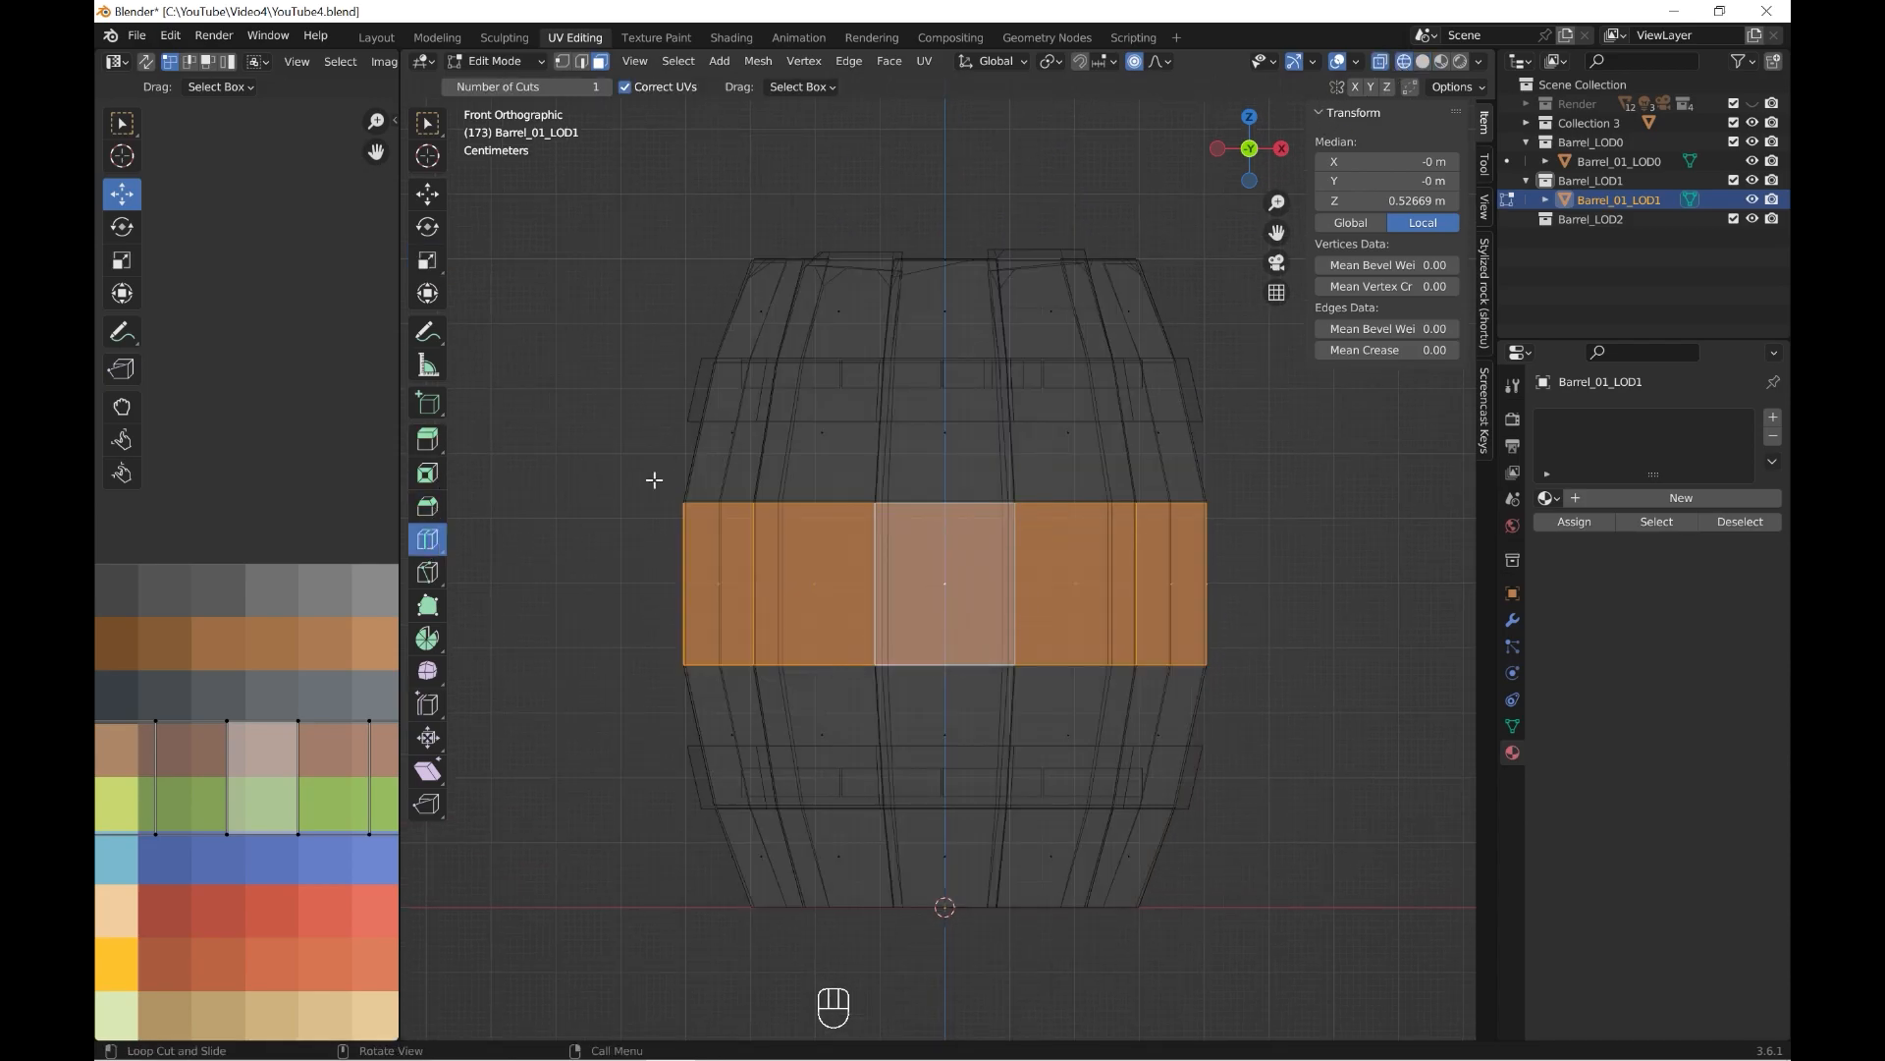
drag(879, 442, 881, 425)
shift+middle_drag(964, 505, 947, 287)
scroll(933, 506, up, 1)
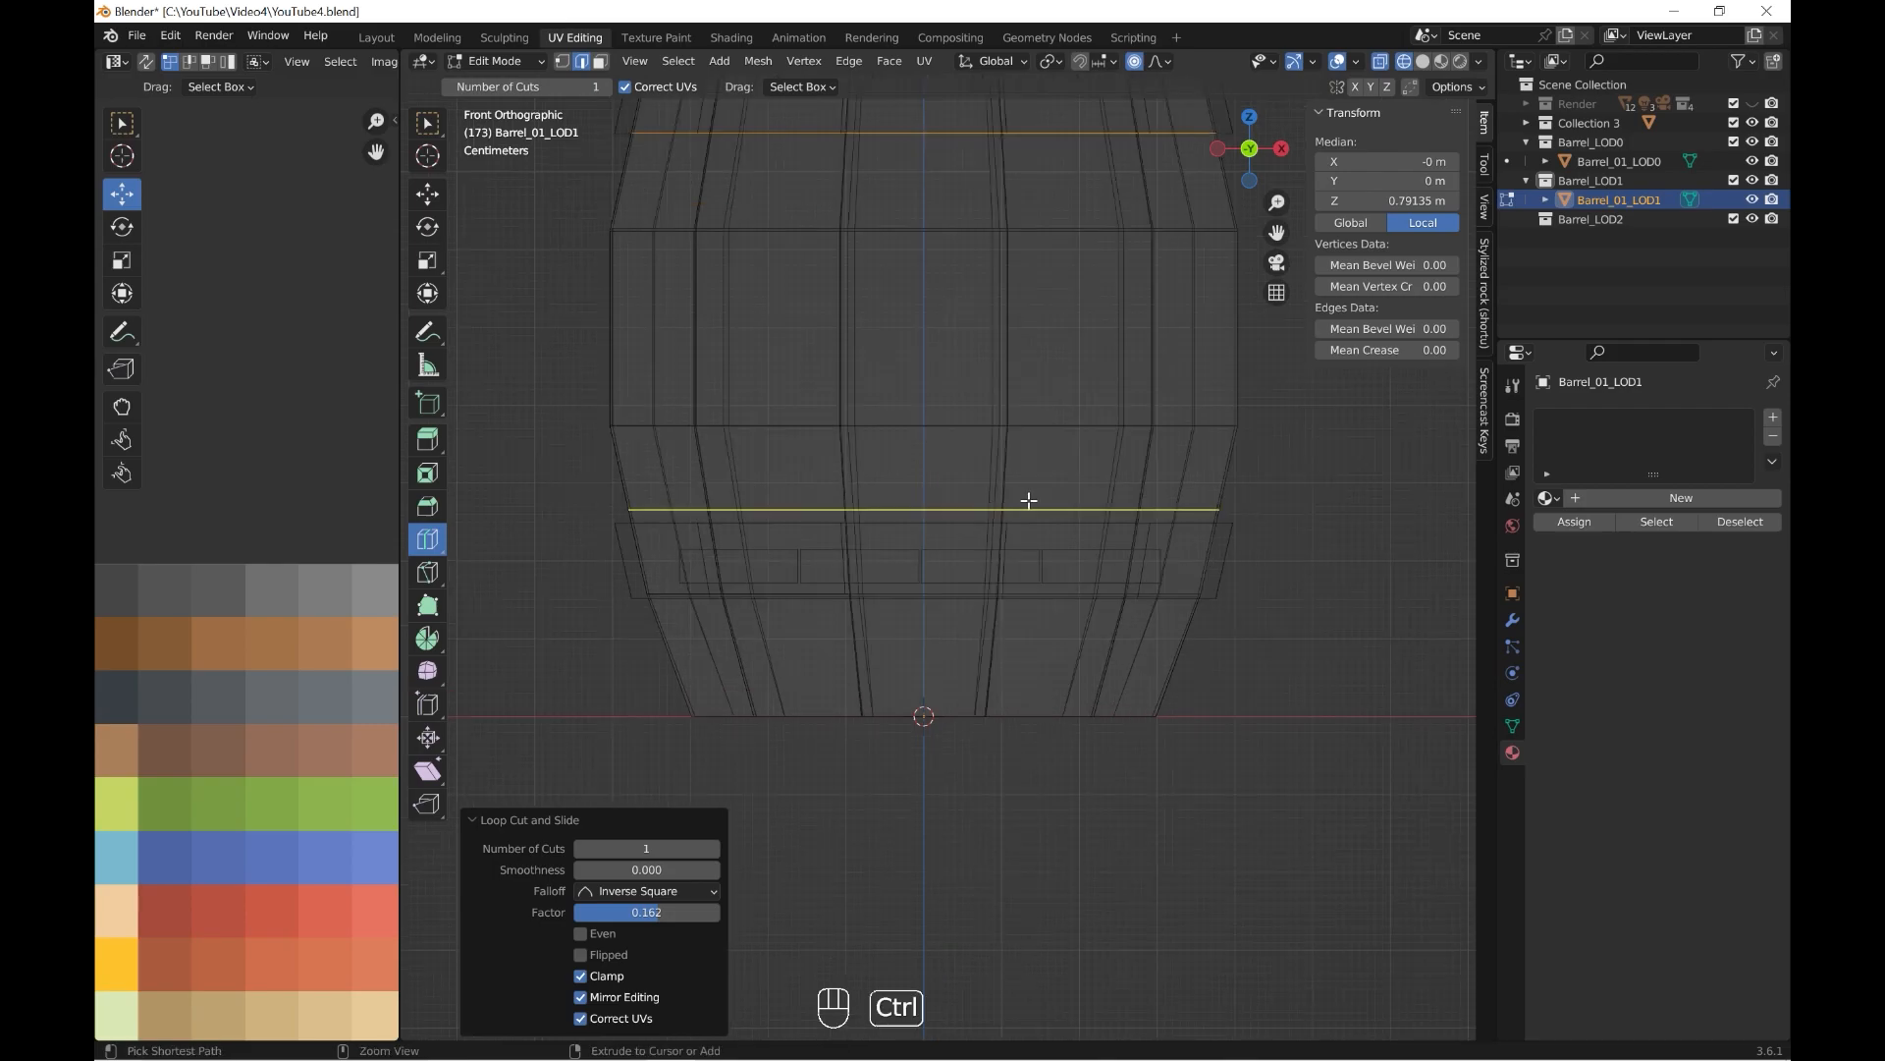
Add a loop cut to the LOD1 barrel at the upper edge of the lower band.
key(ctrl+r)
click(1023, 497)
click(1029, 511)
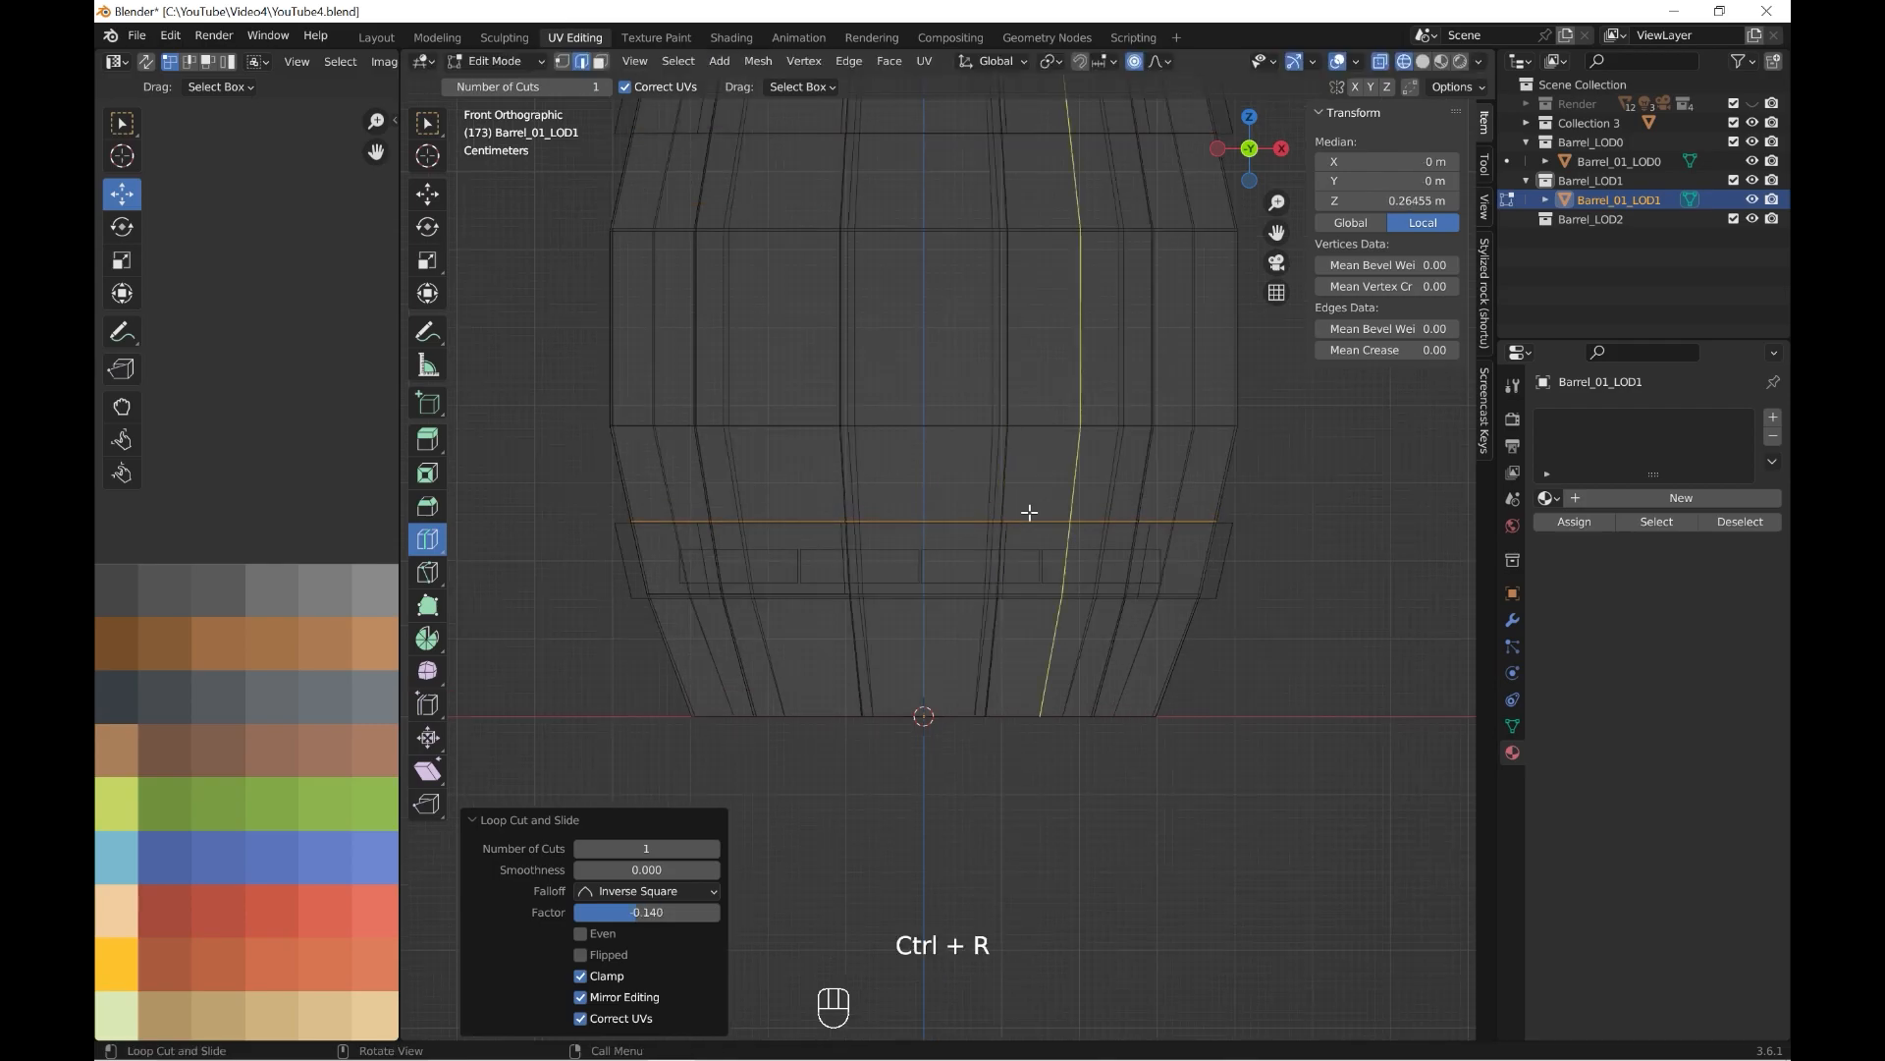
Hide Barrel_01_LOD0, select the two face rings where the bands sit on Barrel_01_LOD1, and show Barrel_01_LOD0 again.
click(1423, 61)
click(1571, 181)
click(1752, 161)
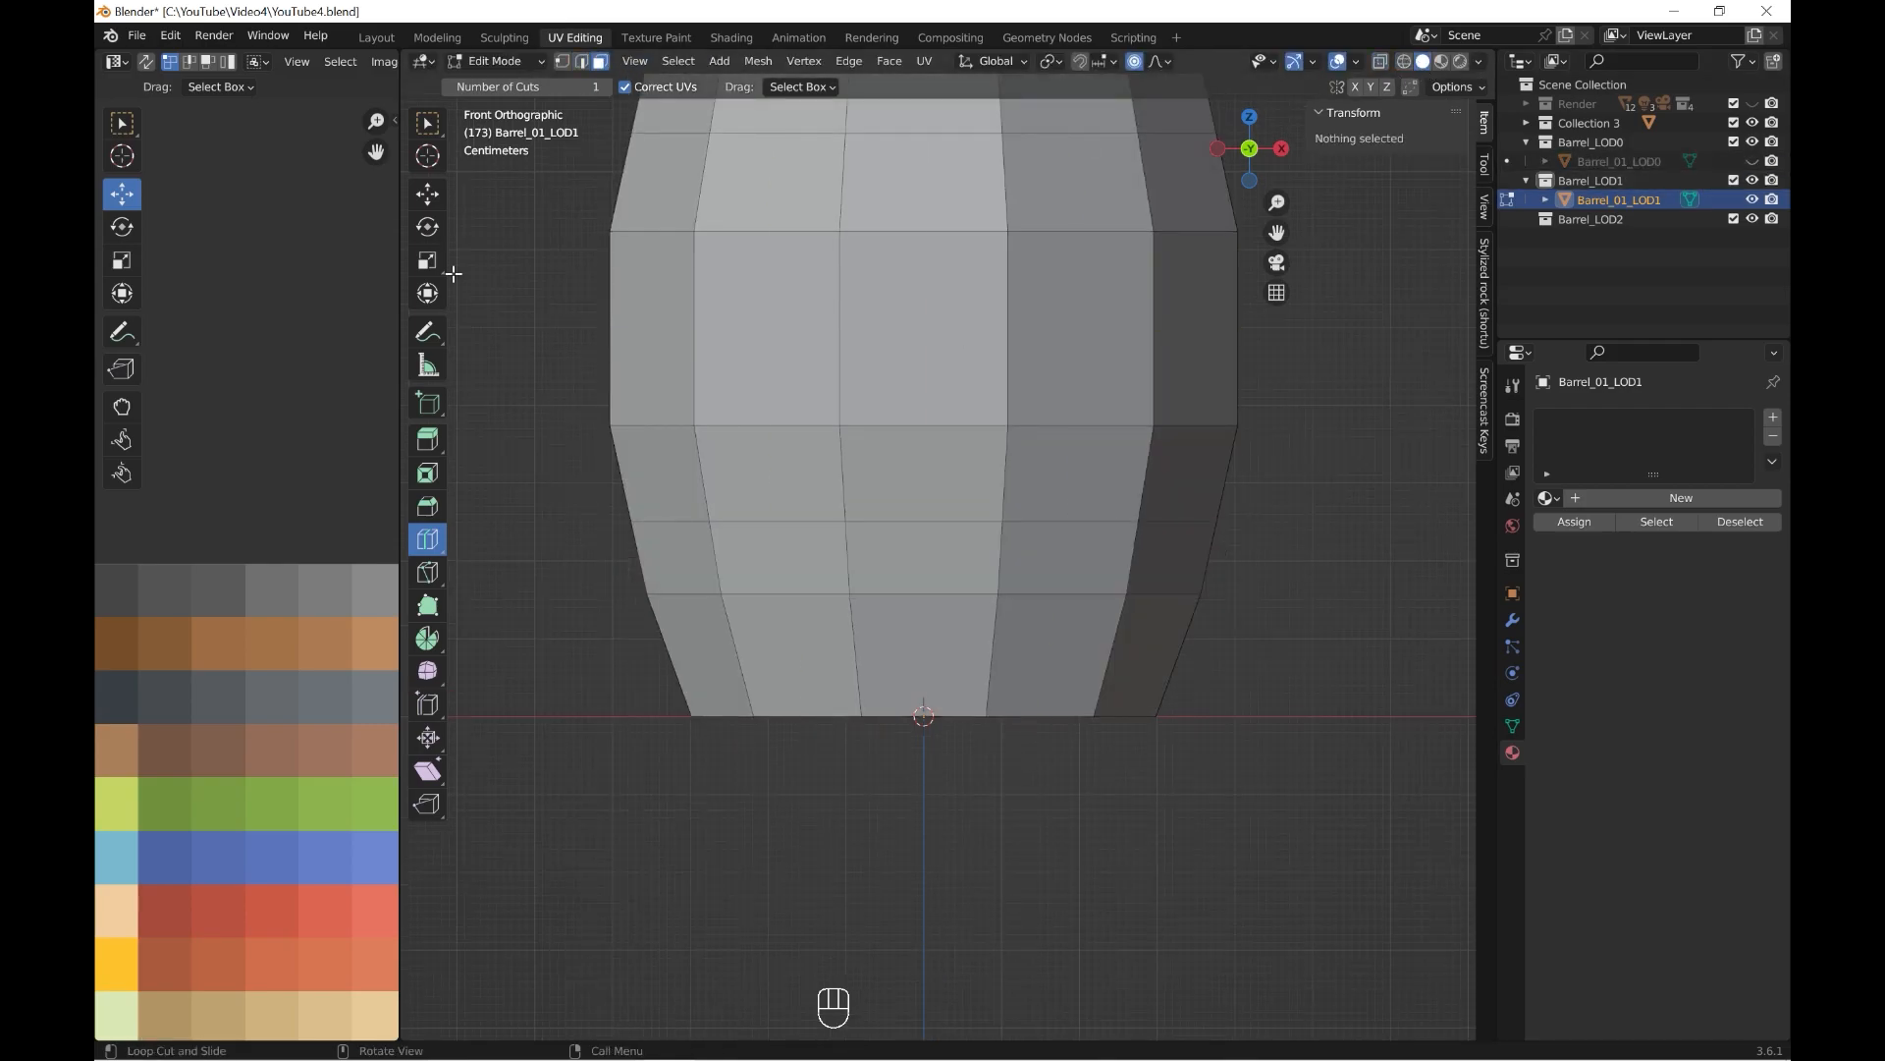
shift+middle_drag(770, 171, 783, 332)
scroll(784, 332, down, 1)
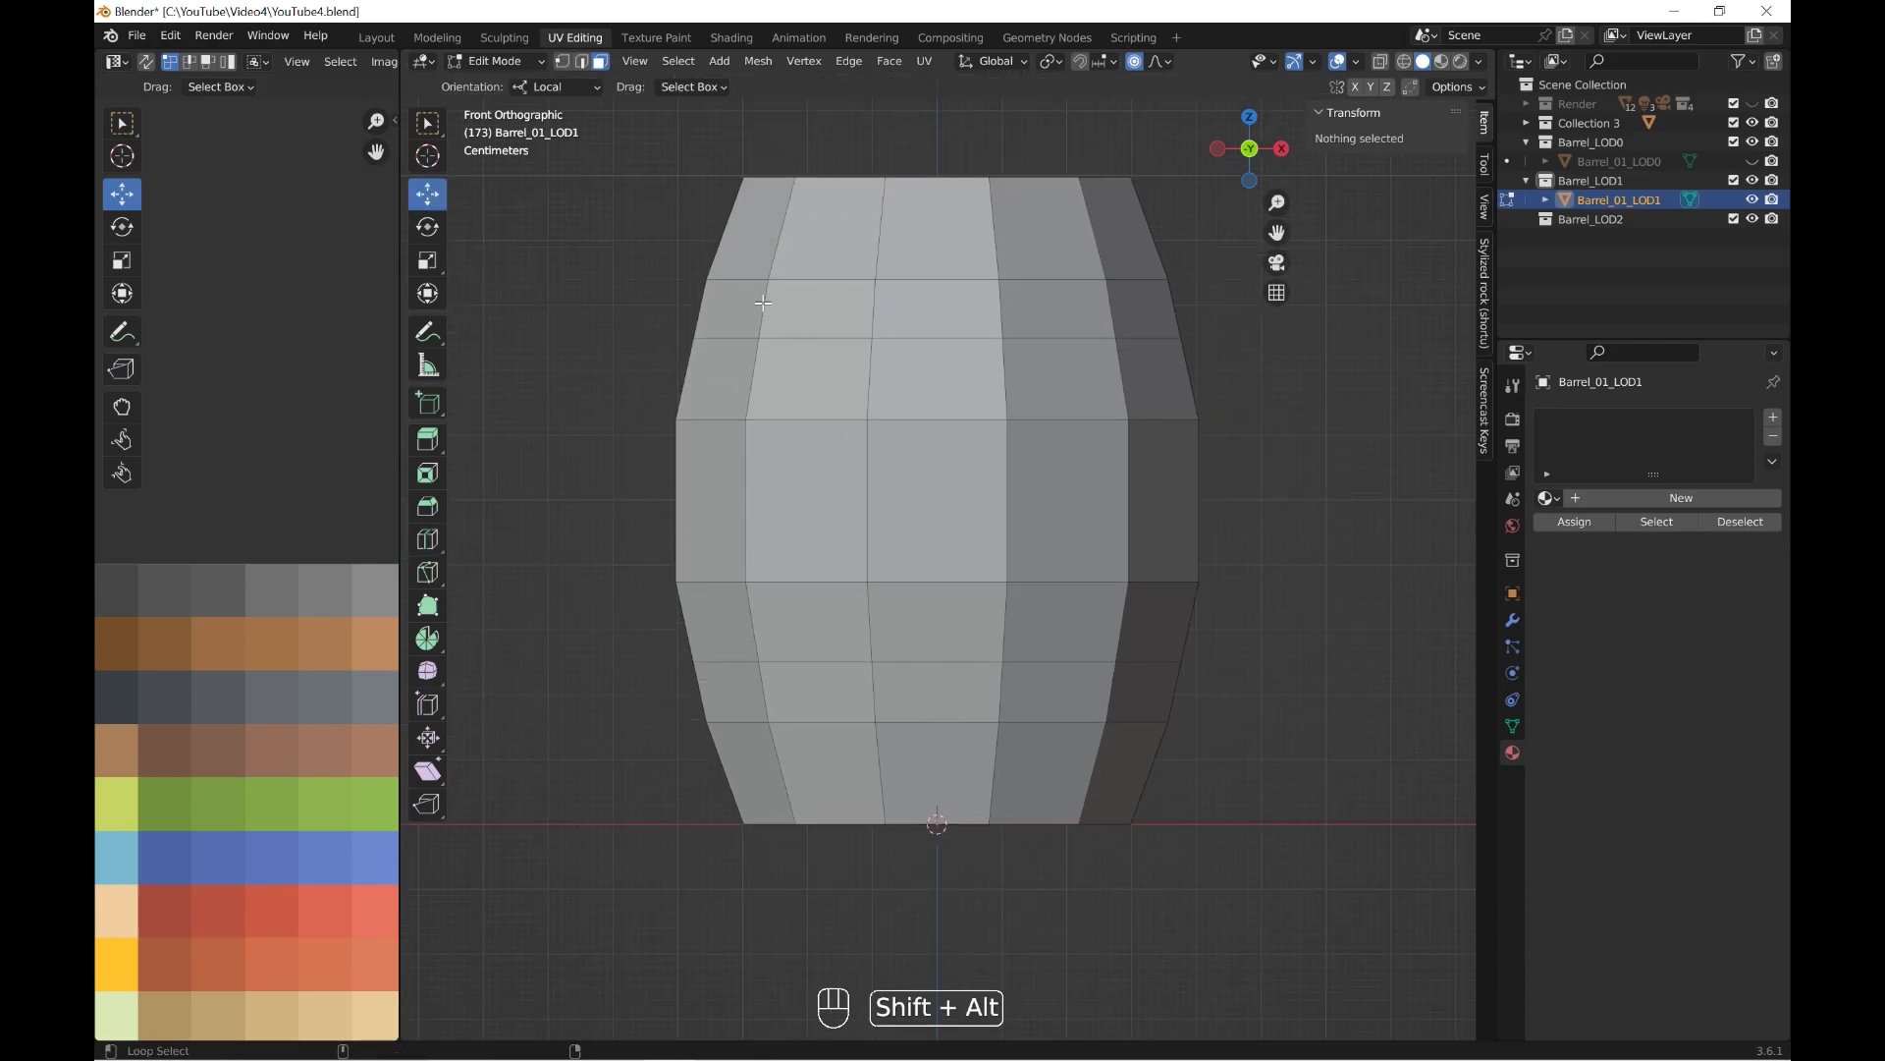
alt+shift+click(763, 303)
alt+shift+click(762, 691)
middle_drag(764, 690, 677, 762)
scroll(688, 756, down, 3)
click(1754, 163)
Extrude both band face rings in place and scale them outward by 1.064 in X and Y only.
shift+middle_drag(990, 580, 966, 628)
scroll(997, 562, up, 1)
key(e)
key(Return)
scroll(495, 308, up, 4)
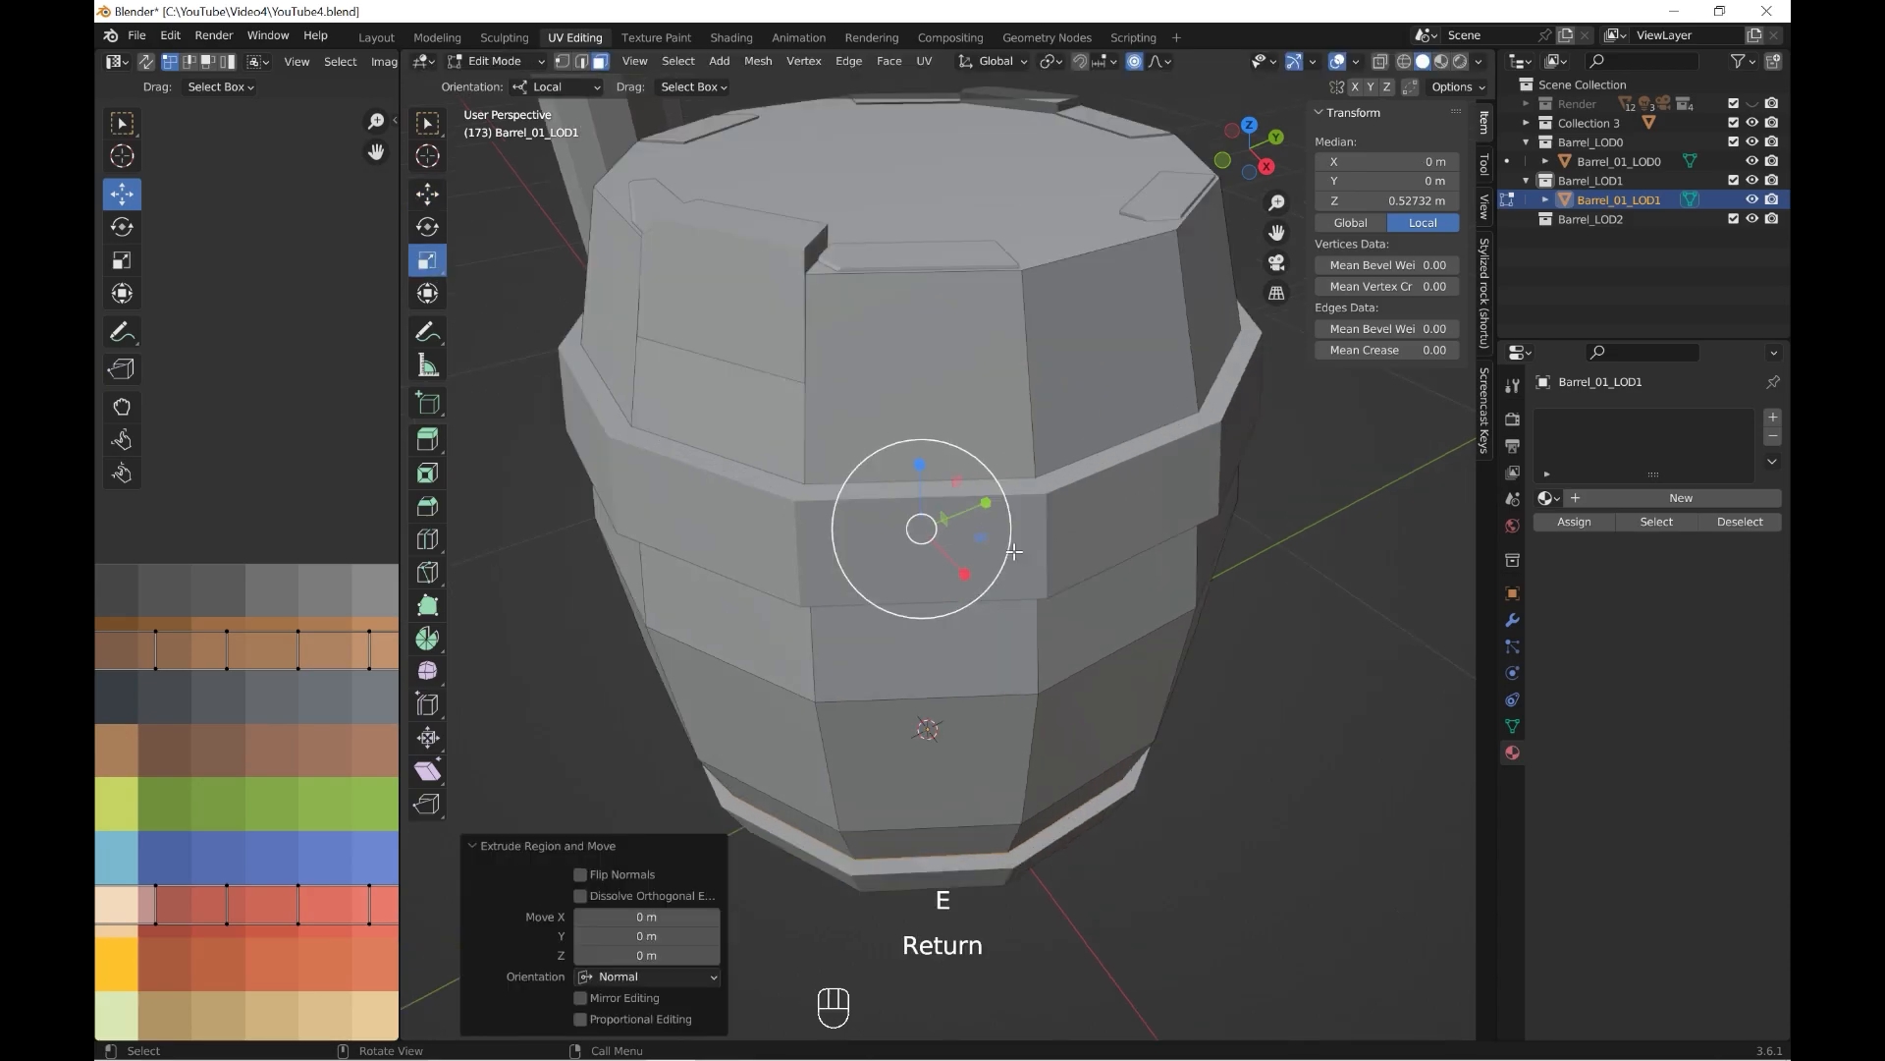
key(ctrl+z)
drag(975, 541, 981, 543)
scroll(982, 540, down, 4)
middle_drag(985, 497, 1022, 503)
scroll(940, 496, up, 1)
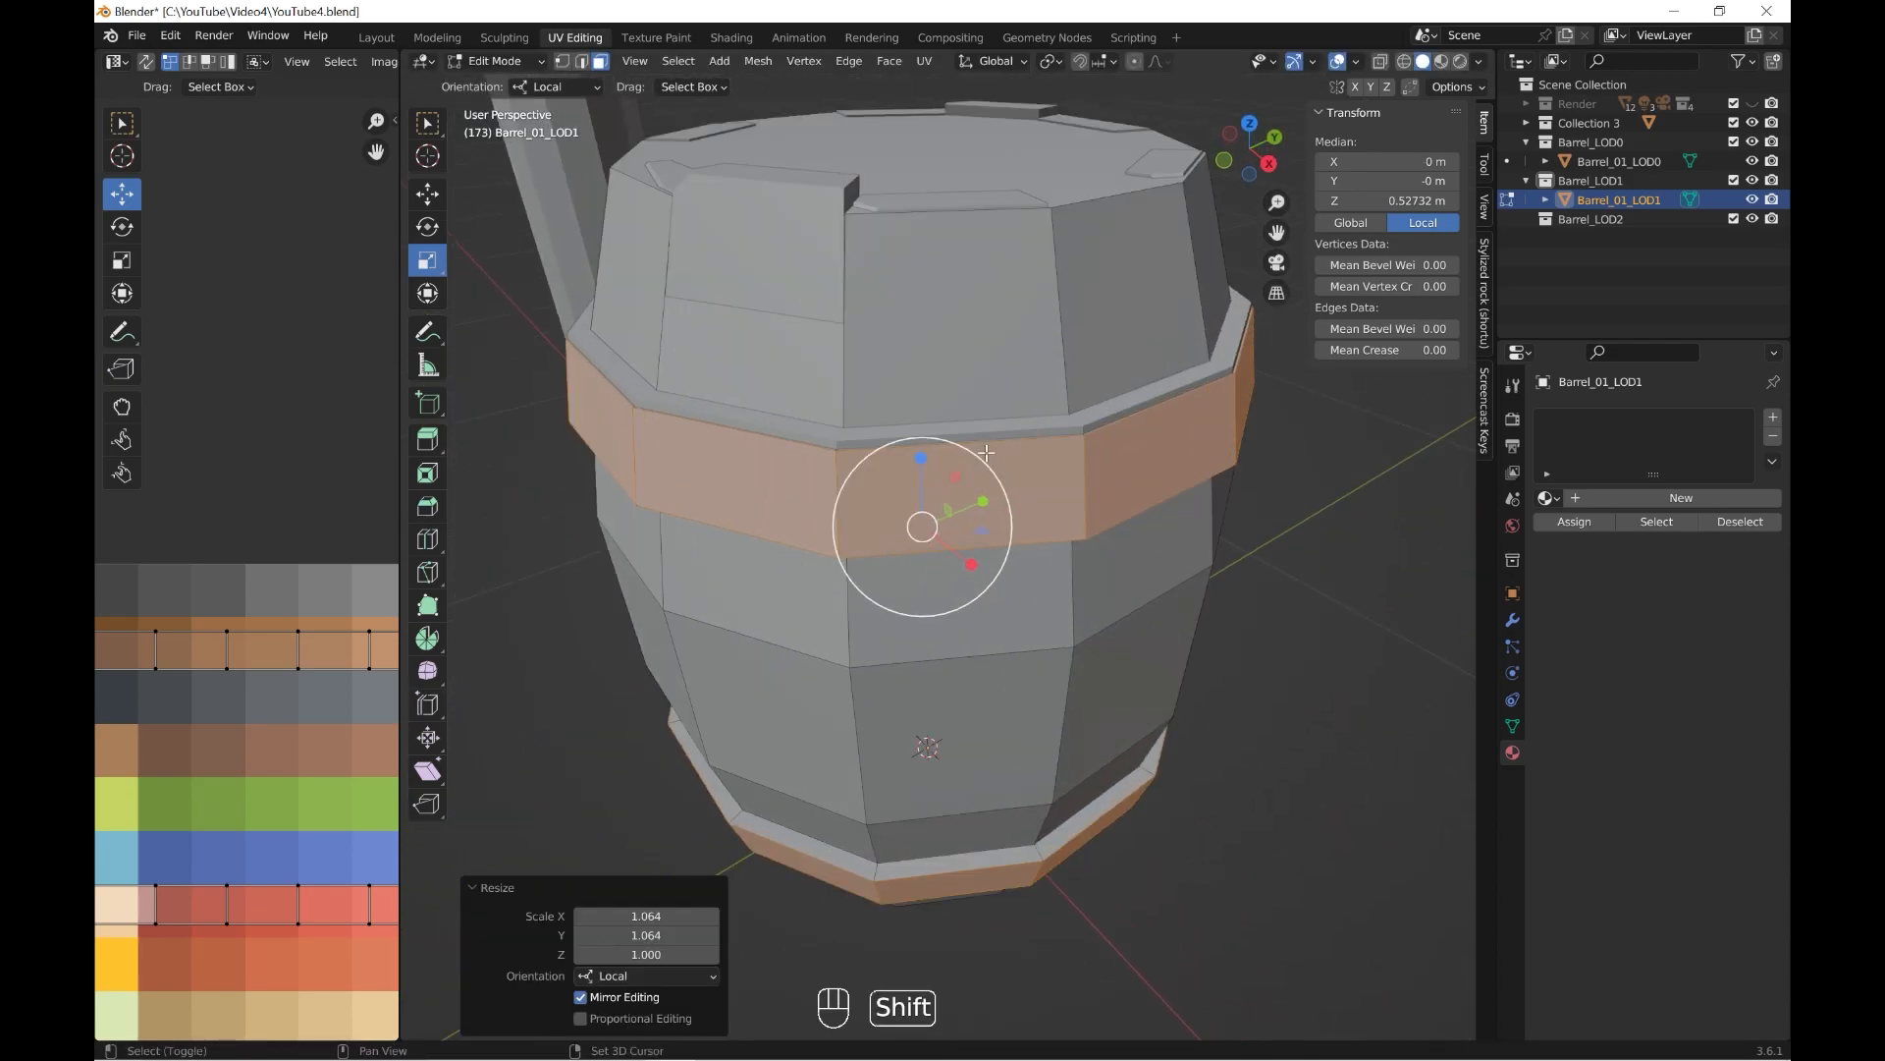
In wireframe front view, adjust the height of Barrel_01_LOD1's vertex ring below the upper band to match Barrel_01_LOD0.
shift+middle_drag(732, 491, 753, 555)
scroll(753, 556, up, 2)
key(grave)
click(468, 388)
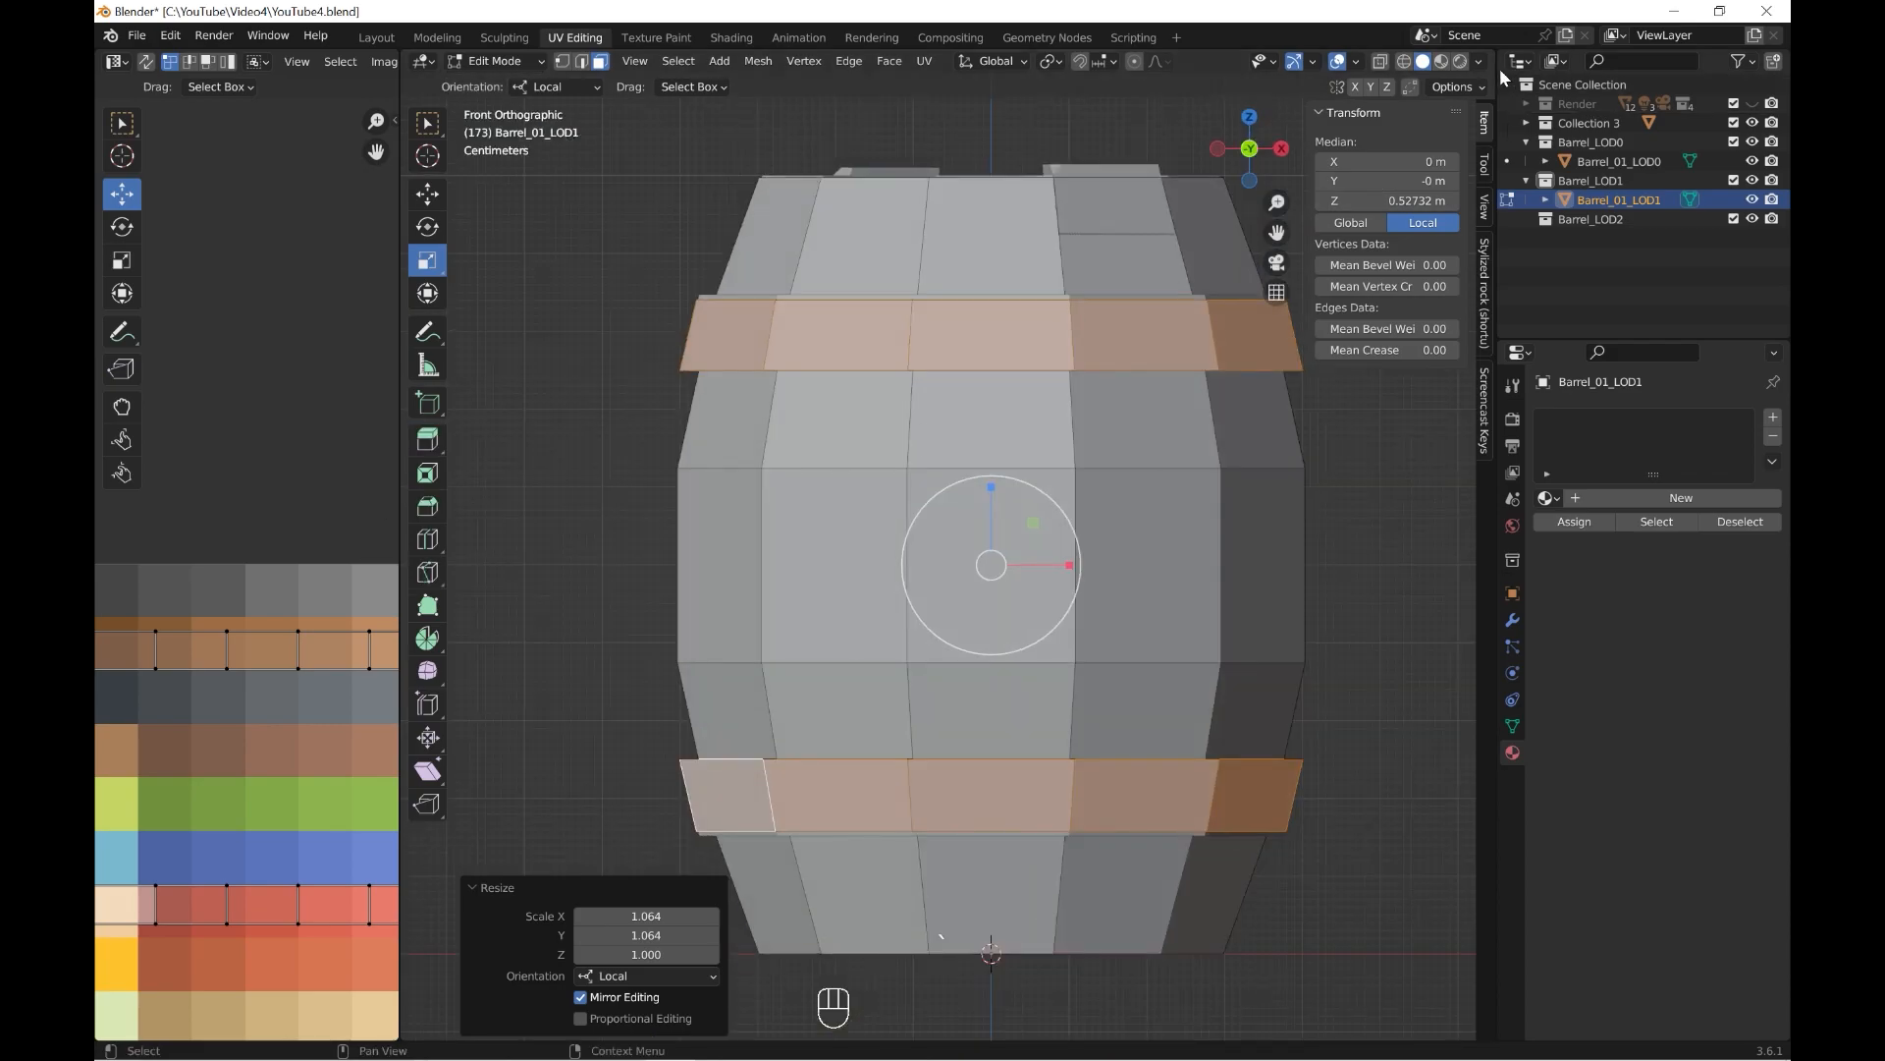
click(1404, 62)
shift+middle_drag(1002, 250, 987, 418)
scroll(883, 383, up, 1)
click(563, 62)
shift+middle_drag(852, 441, 805, 461)
drag(543, 431, 1368, 487)
shift+middle_drag(1004, 488, 1007, 528)
scroll(1006, 528, up, 1)
click(429, 198)
scroll(825, 434, up, 3)
shift+middle_drag(978, 412, 972, 497)
drag(939, 475, 942, 463)
scroll(991, 608, down, 3)
Adjust the height of Barrel_01_LOD1's vertex ring above the lower band, and return to solid shading in Object Mode.
shift+middle_drag(1070, 870, 1078, 69)
drag(1431, 560, 491, 462)
scroll(1025, 516, up, 2)
scroll(903, 331, up, 2)
drag(962, 435, 963, 454)
scroll(965, 457, down, 3)
shift+middle_drag(964, 456, 925, 585)
click(1423, 62)
scroll(1065, 521, down, 5)
middle_drag(1066, 559, 1086, 739)
click(529, 63)
click(511, 85)
scroll(1086, 740, down, 2)
Select Barrel_01_LOD1's top and bottom cap faces and inset them to form narrow rims.
key(Tab)
click(601, 63)
click(957, 481)
middle_drag(989, 566, 967, 383)
shift+click(946, 648)
middle_drag(952, 677, 957, 590)
scroll(957, 609, up, 2)
shift+middle_drag(963, 678, 958, 624)
scroll(957, 628, up, 2)
key(i)
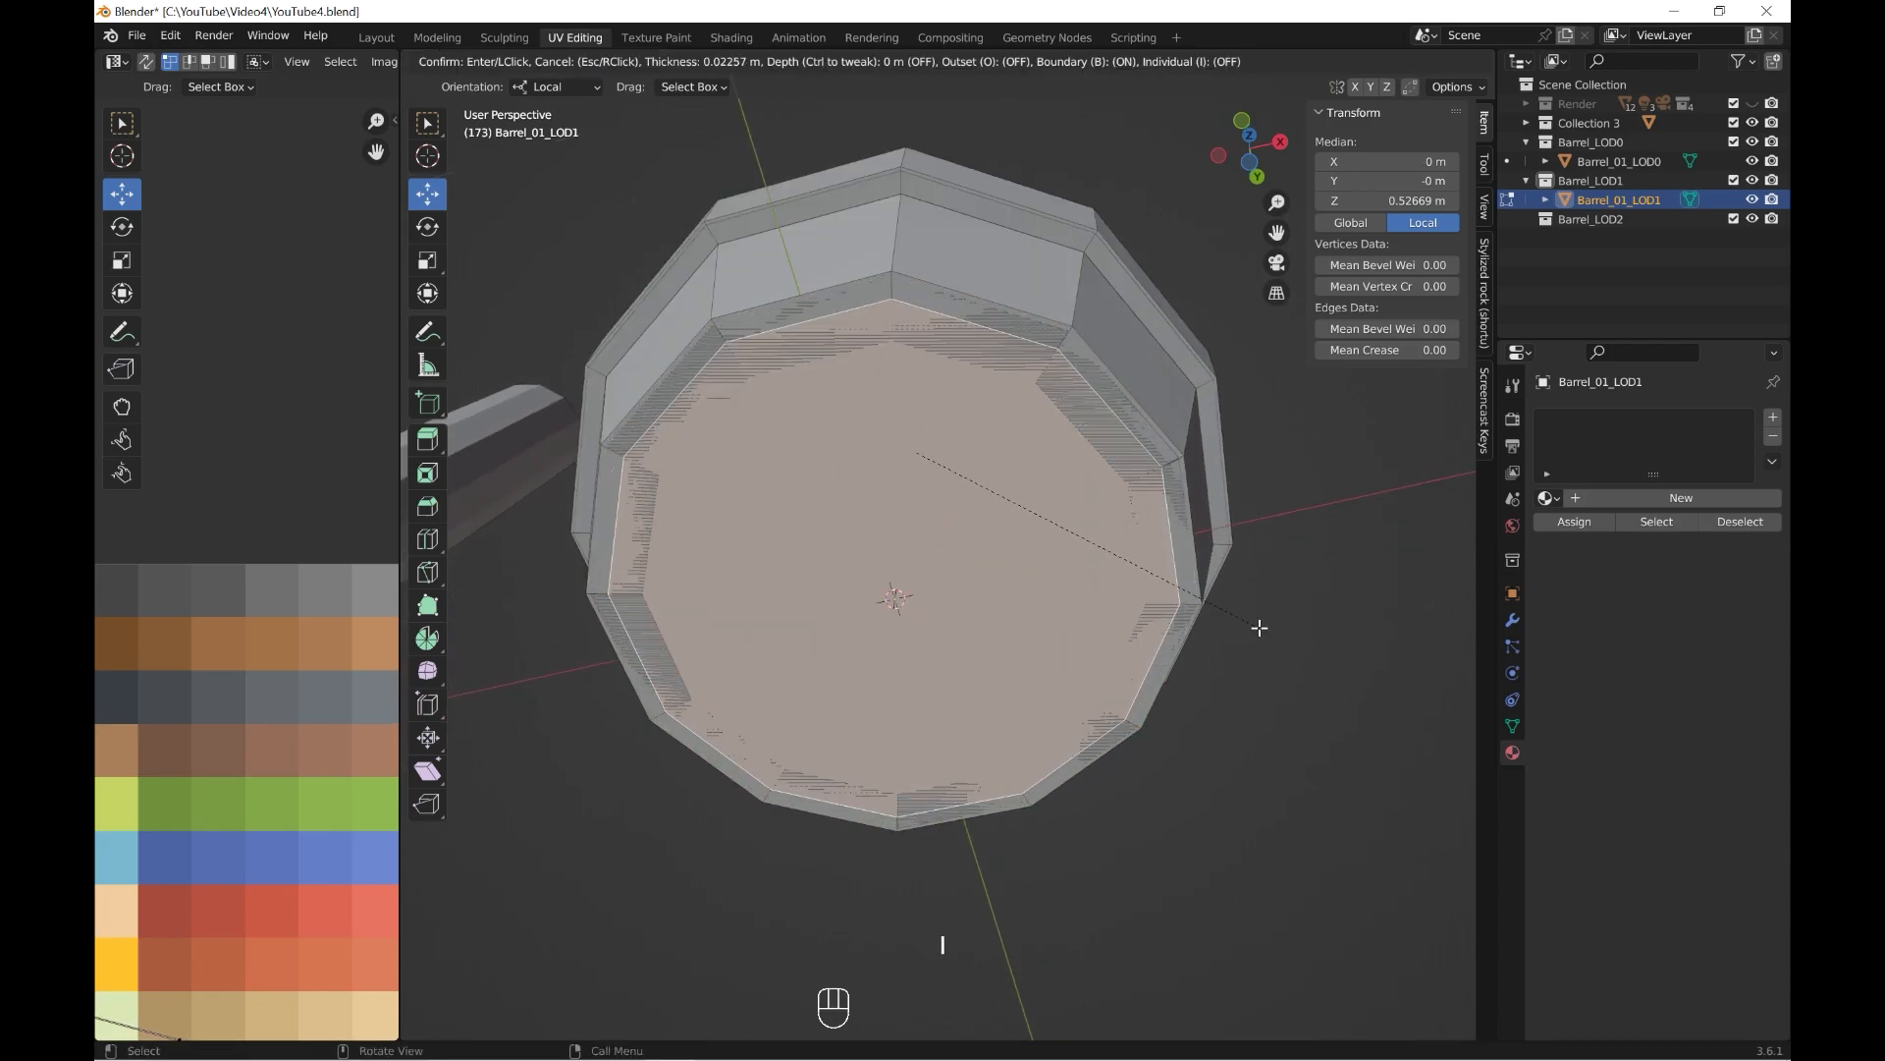
click(1235, 619)
middle_drag(1234, 618, 952, 616)
Extrude both inset cap faces in place and scale them by 0.678 along Z to recess them into the barrel.
key(e)
key(Return)
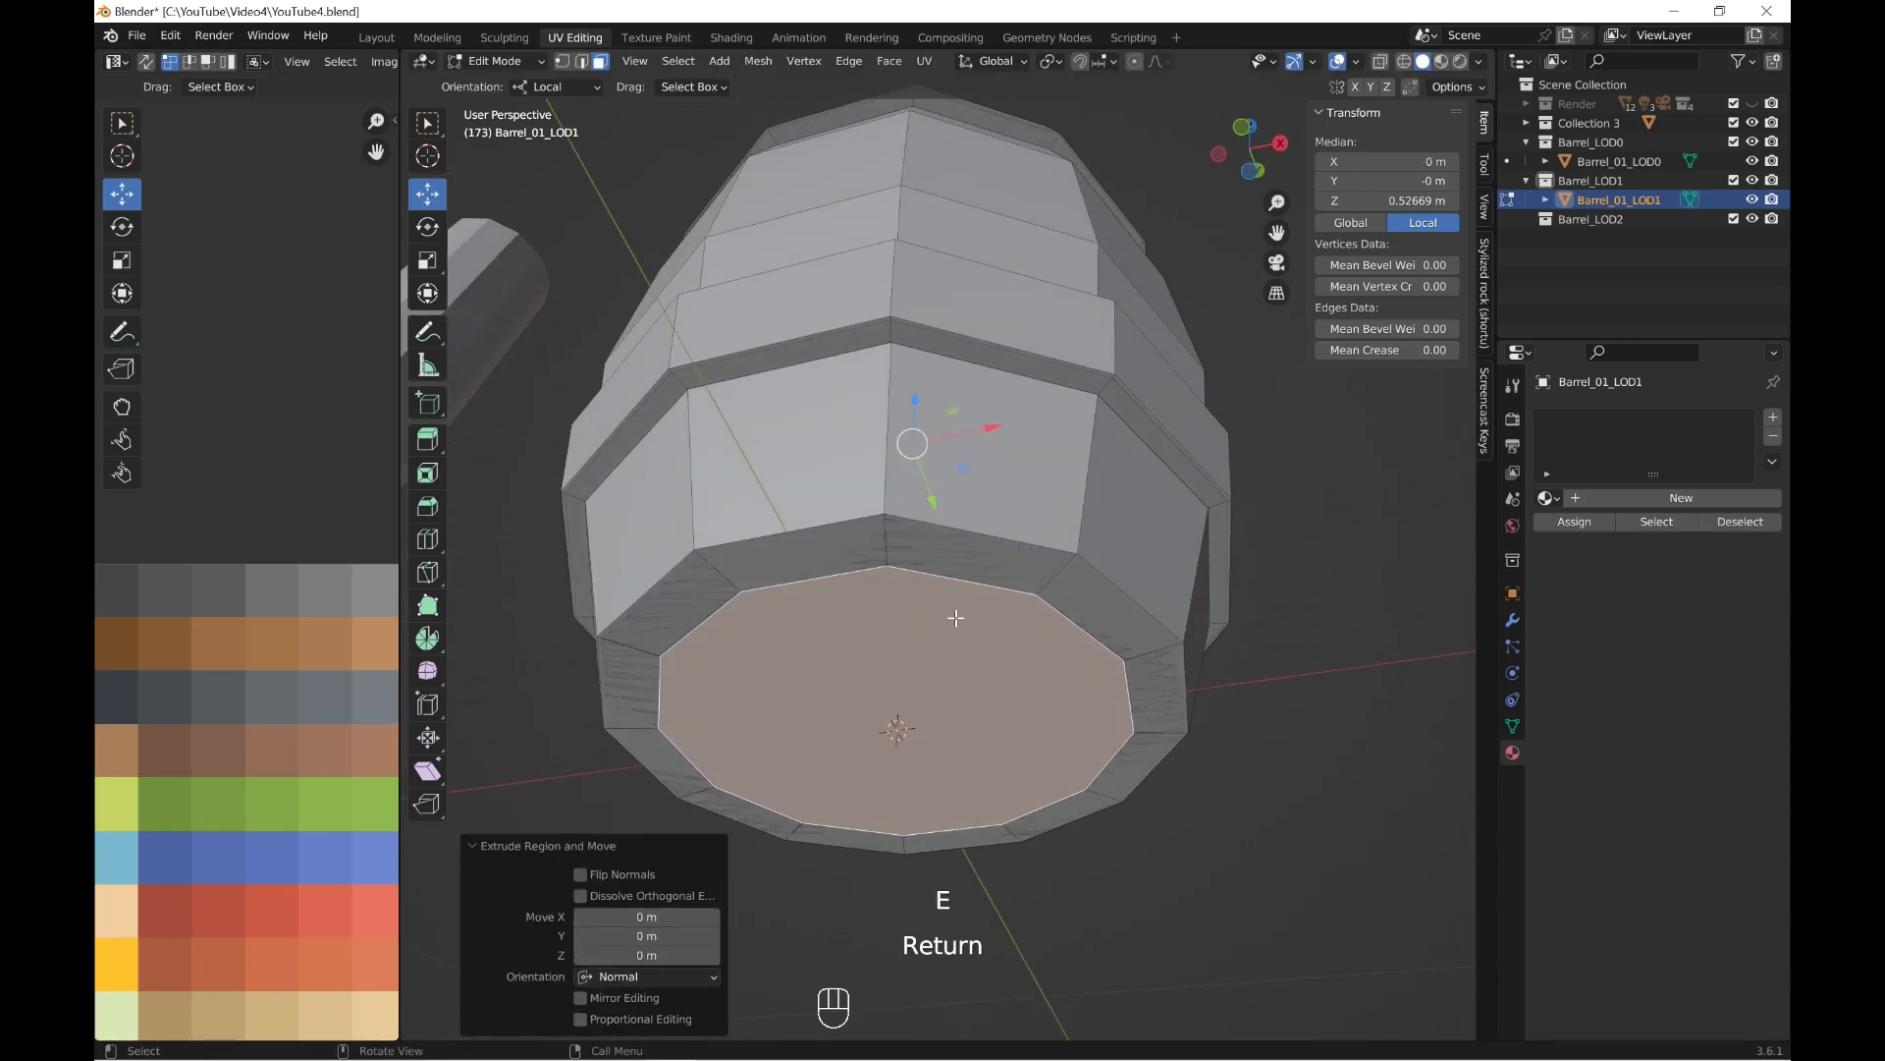
click(428, 261)
scroll(865, 383, up, 3)
drag(903, 359, 901, 372)
scroll(904, 392, down, 4)
middle_drag(943, 639, 962, 512)
scroll(962, 512, up, 3)
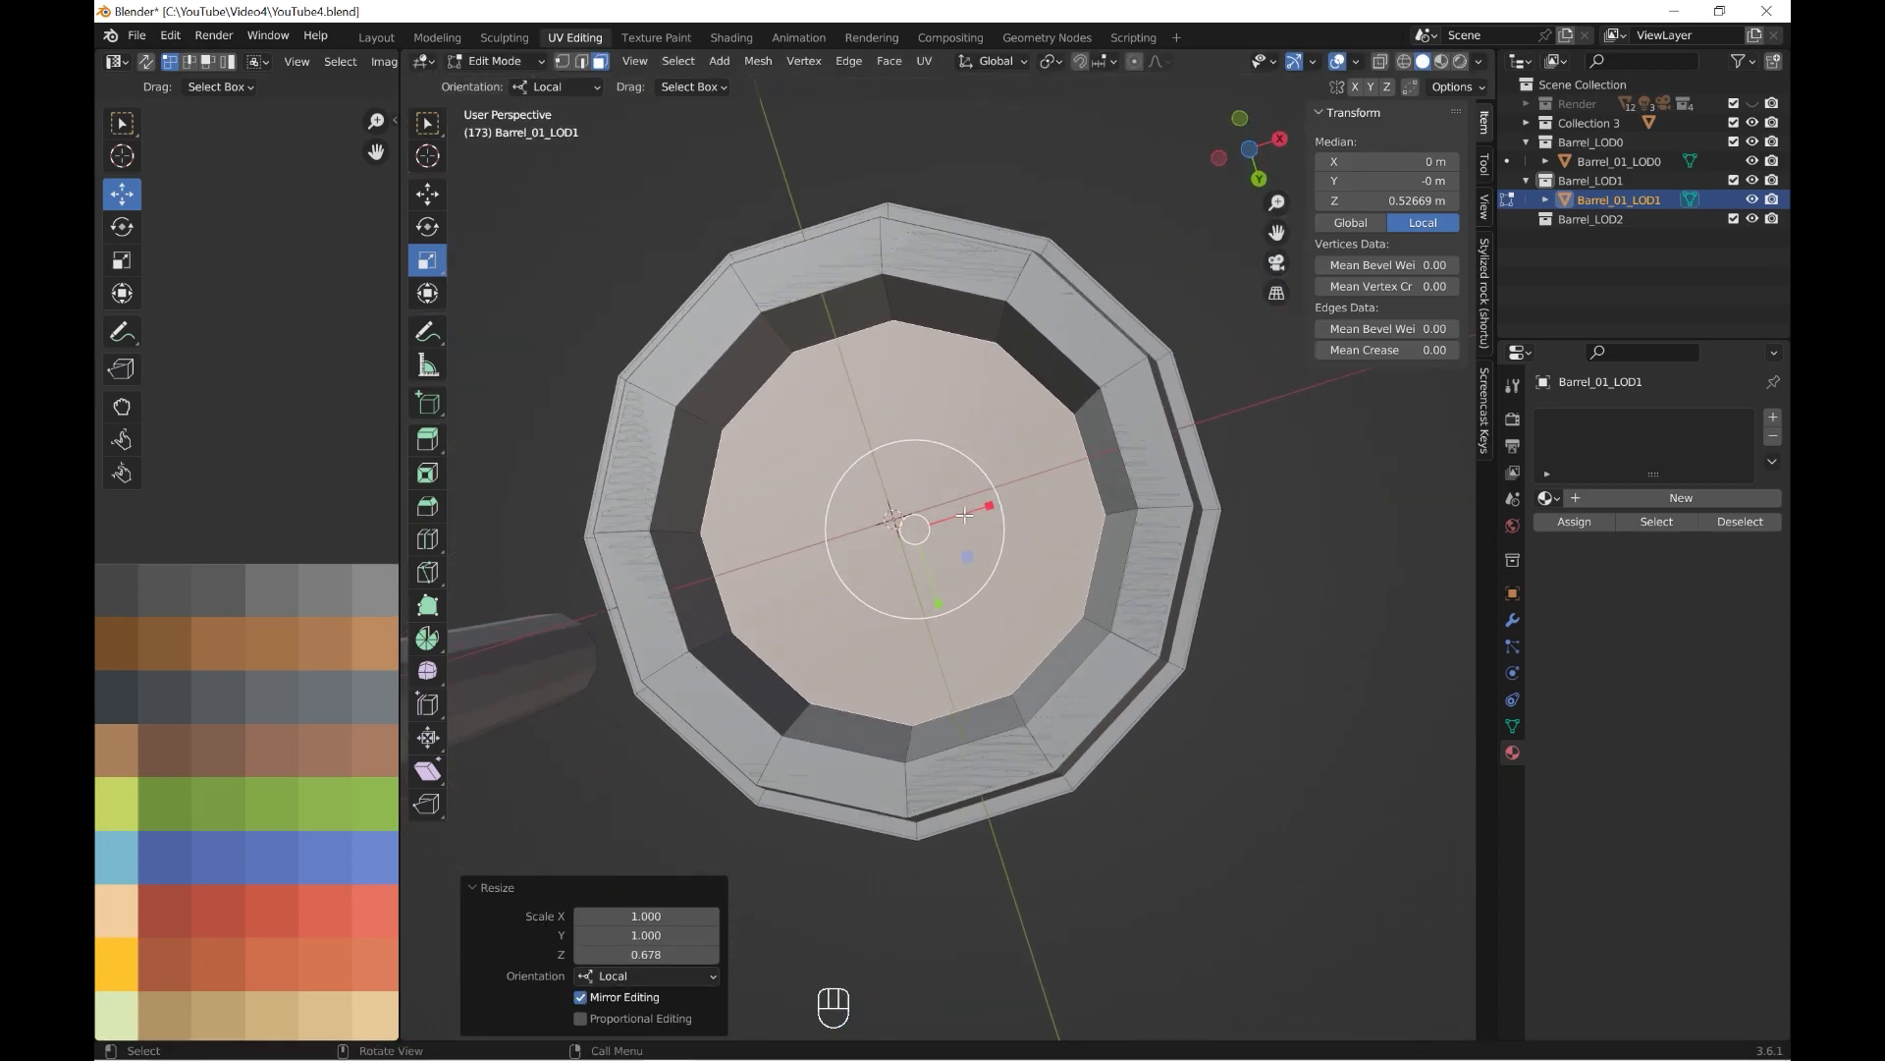
Scale both recessed cap faces outward by about 1.14 in X and Y only.
key(s)
key(shift+z)
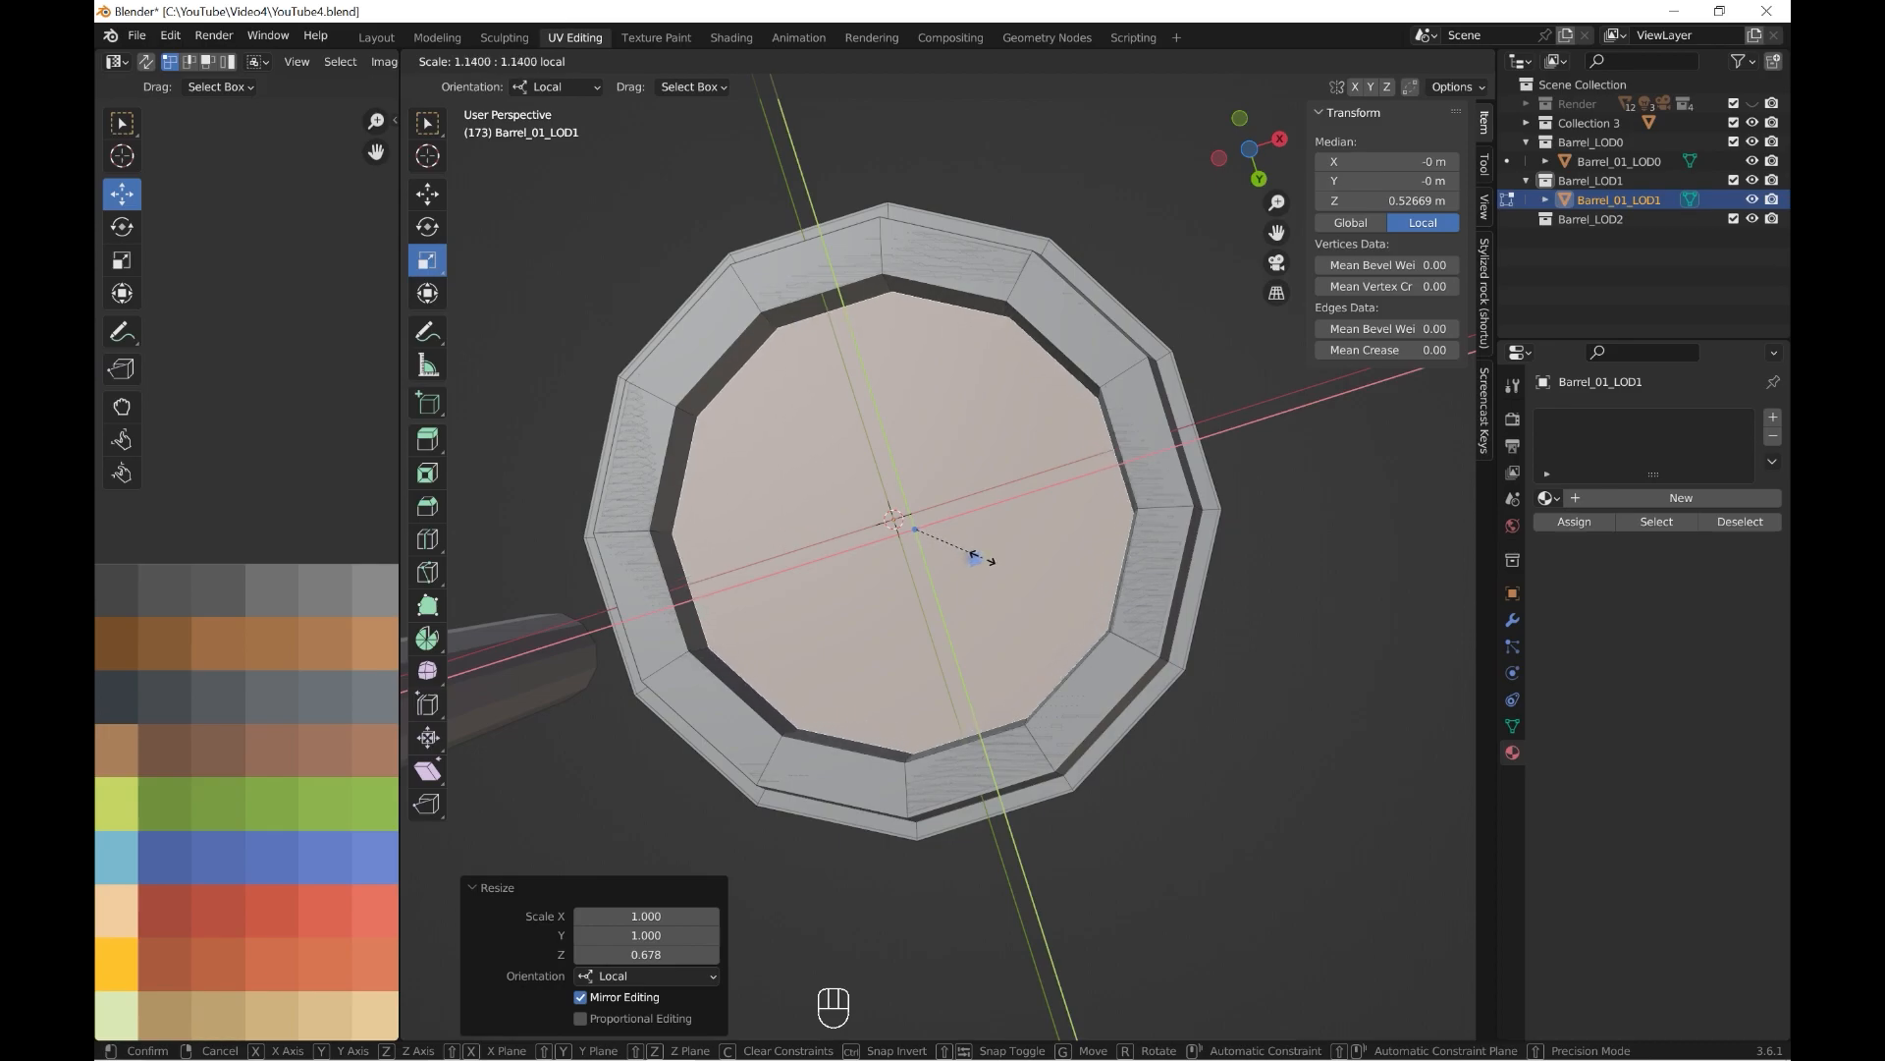
drag(986, 559, 986, 559)
middle_drag(986, 491, 988, 580)
scroll(988, 570, up, 2)
scroll(988, 530, down, 5)
middle_drag(986, 285, 919, 525)
scroll(985, 498, up, 2)
scroll(970, 496, up, 1)
Select the recessed top face of Barrel_01_LOD1 and move it up by about 0.006 m along Z.
click(1108, 326)
click(426, 198)
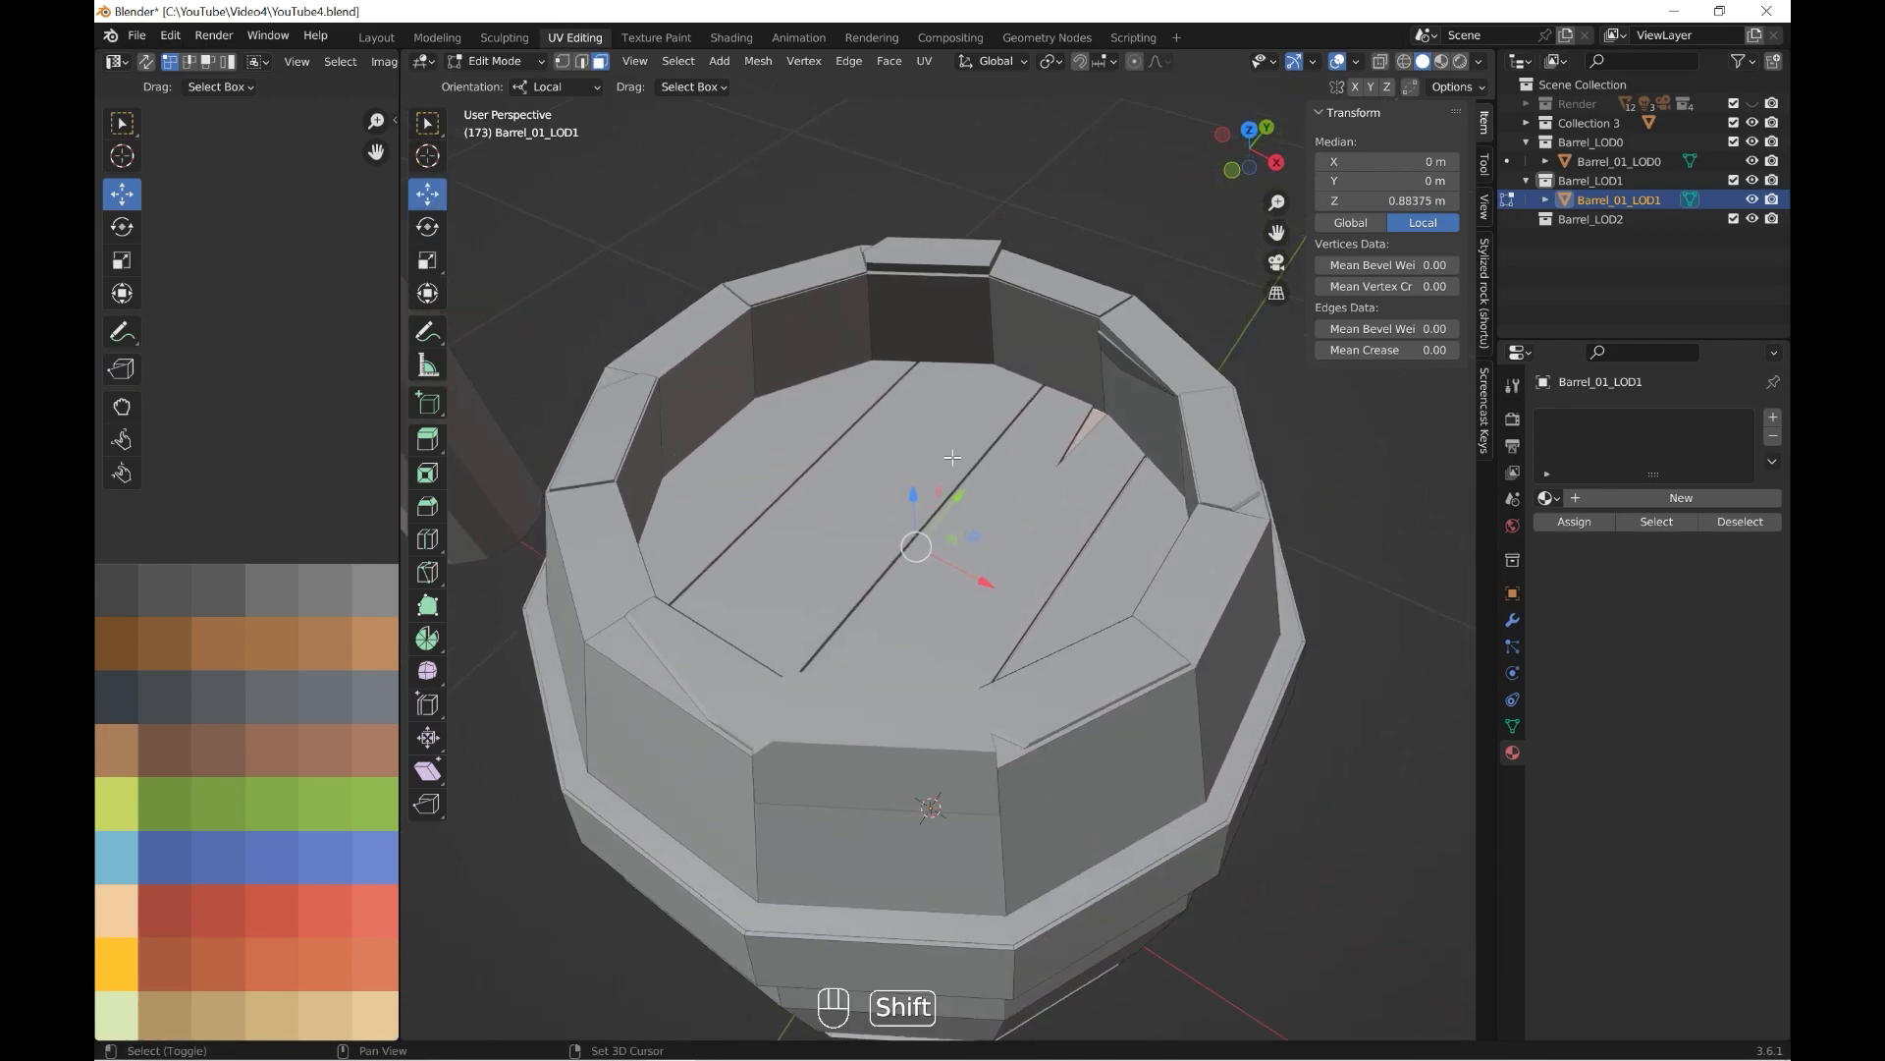
scroll(919, 525, up, 2)
drag(900, 491, 899, 487)
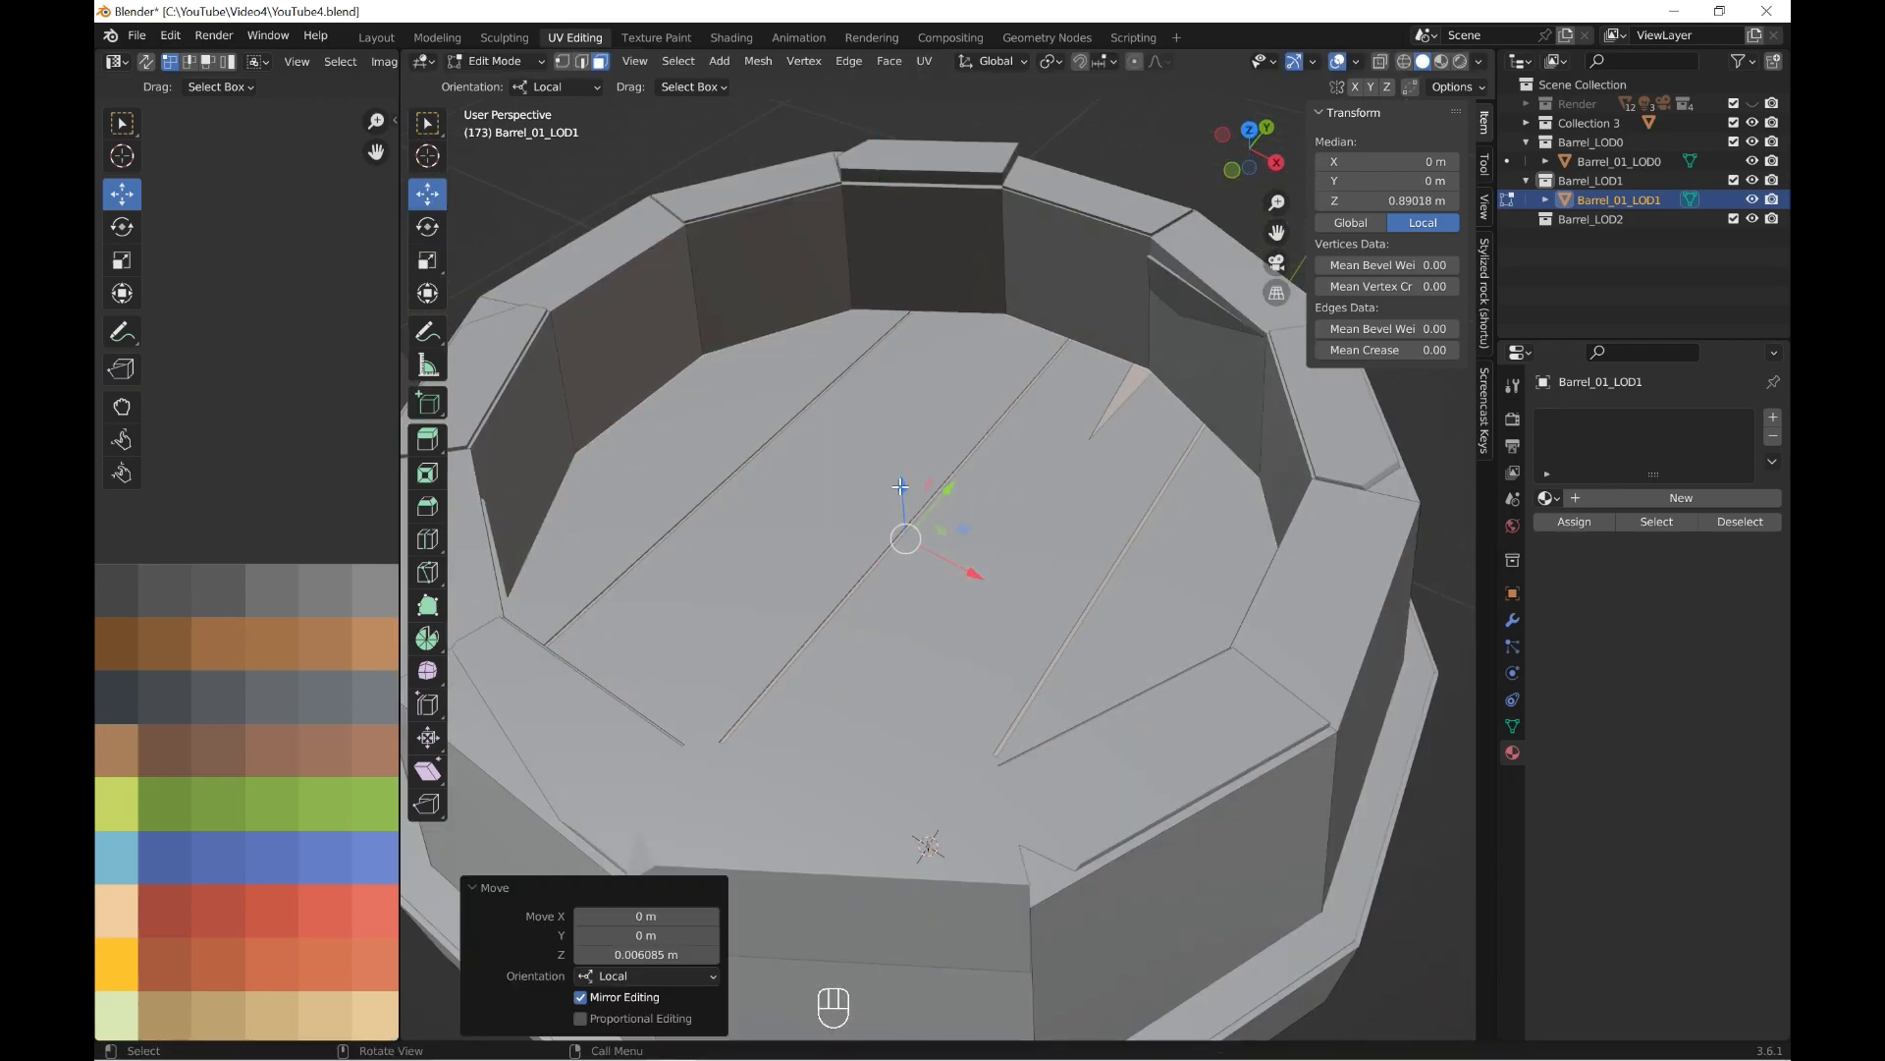
scroll(899, 491, down, 6)
middle_drag(900, 491, 1002, 387)
Return to Object Mode, select Barrel_01_LOD0 and move it along X to stand beside Barrel_01_LOD1.
key(Tab)
click(1632, 162)
drag(1042, 699, 1320, 719)
shift+middle_drag(1065, 583, 1017, 607)
Examine Barrel_01_LOD1's mesh in Edit Mode from several angles, and return to Object Mode.
click(1004, 601)
click(509, 63)
click(510, 103)
middle_drag(833, 400, 838, 467)
scroll(838, 467, up, 3)
shift+middle_drag(838, 466, 933, 453)
click(563, 62)
shift+middle_drag(1119, 503, 852, 569)
click(501, 62)
click(512, 84)
scroll(913, 516, down, 4)
scroll(978, 493, down, 2)
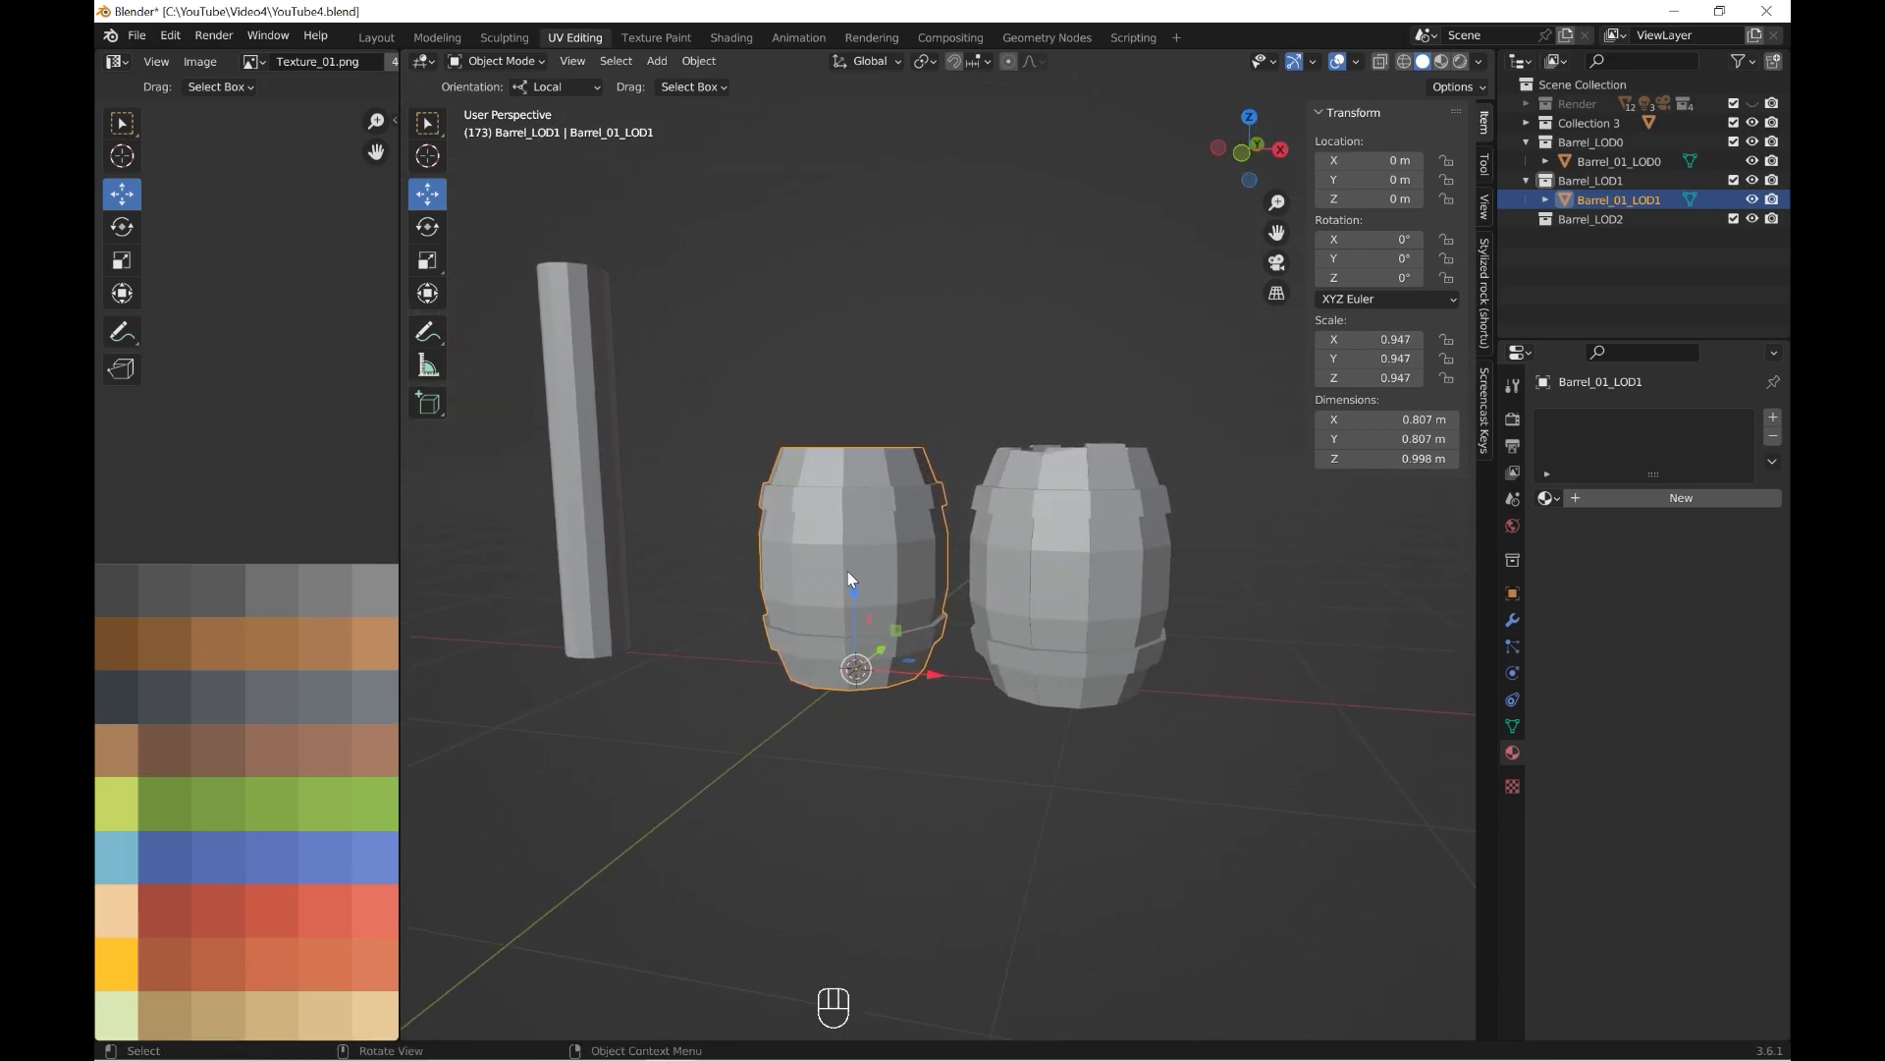
Assign the existing Barrel_01 material to Barrel_01_LOD1 and select its entire mesh for UV editing.
click(1547, 498)
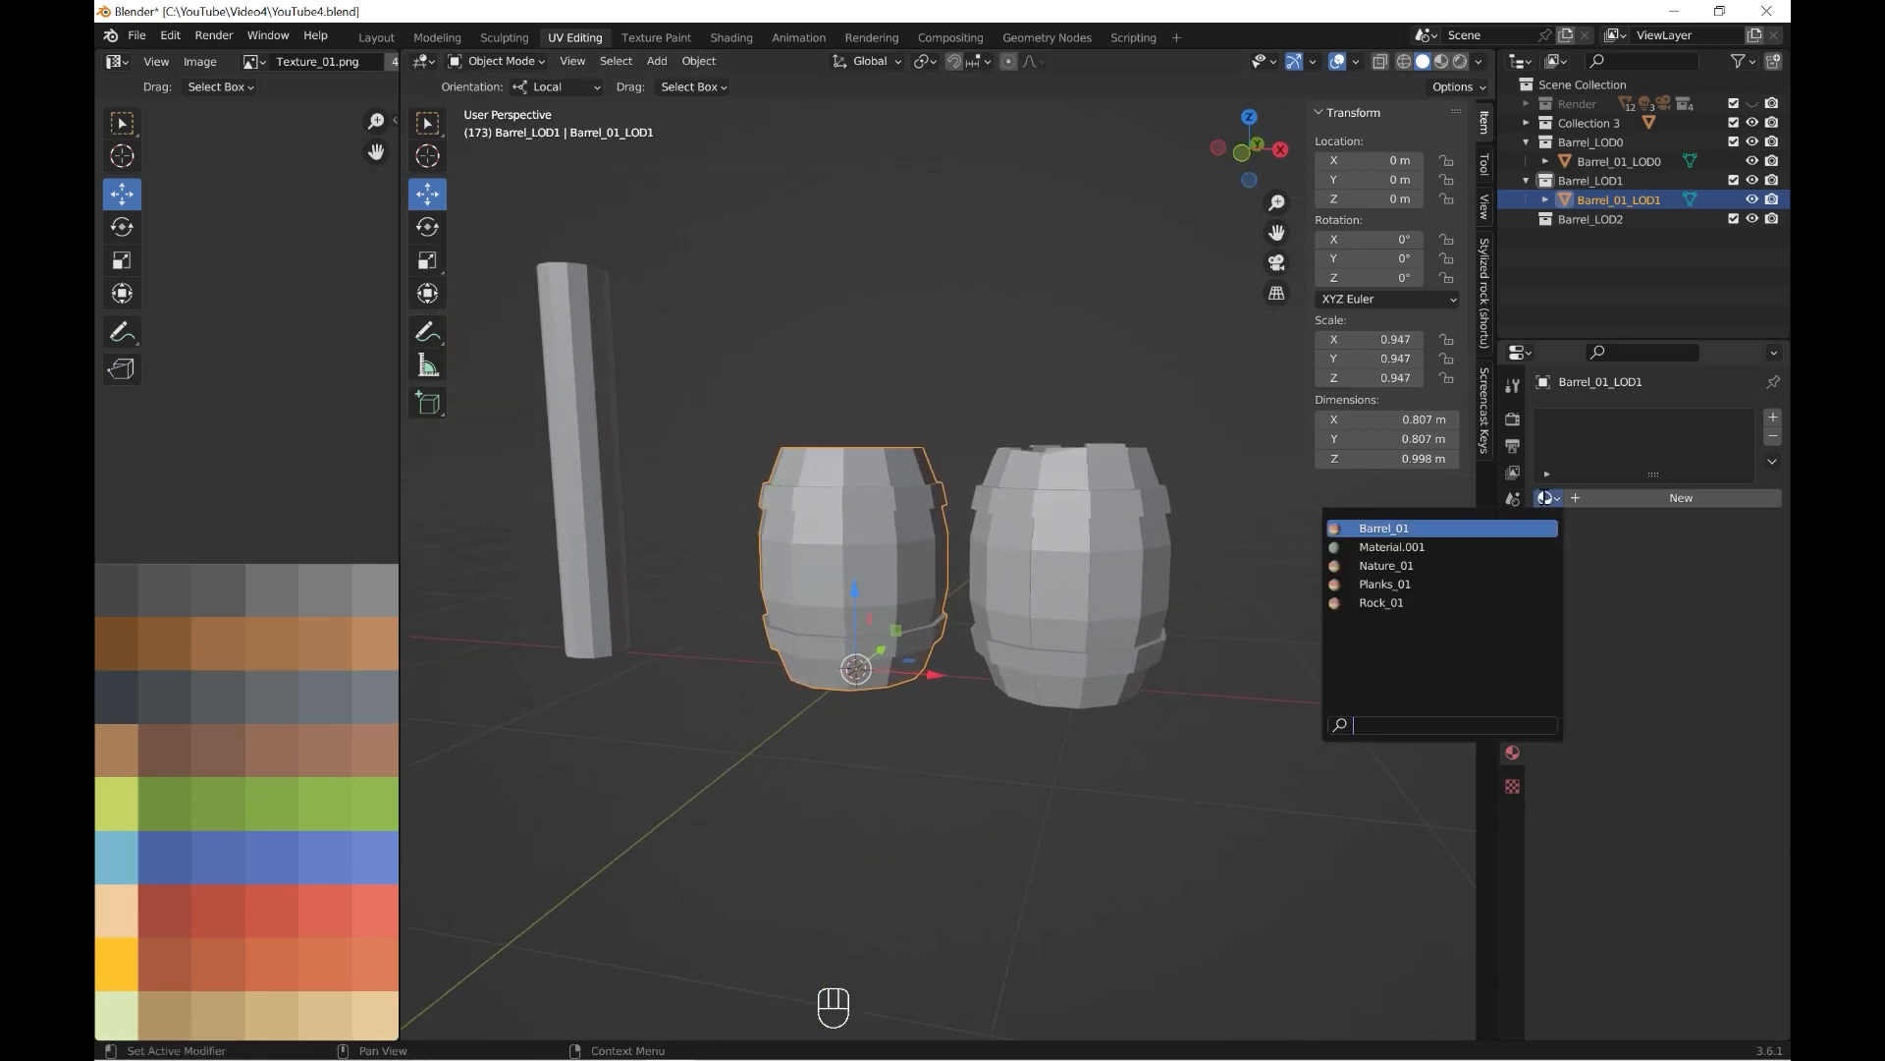
click(1384, 529)
key(KP_1)
click(499, 60)
click(496, 112)
key(a)
scroll(422, 786, down, 1)
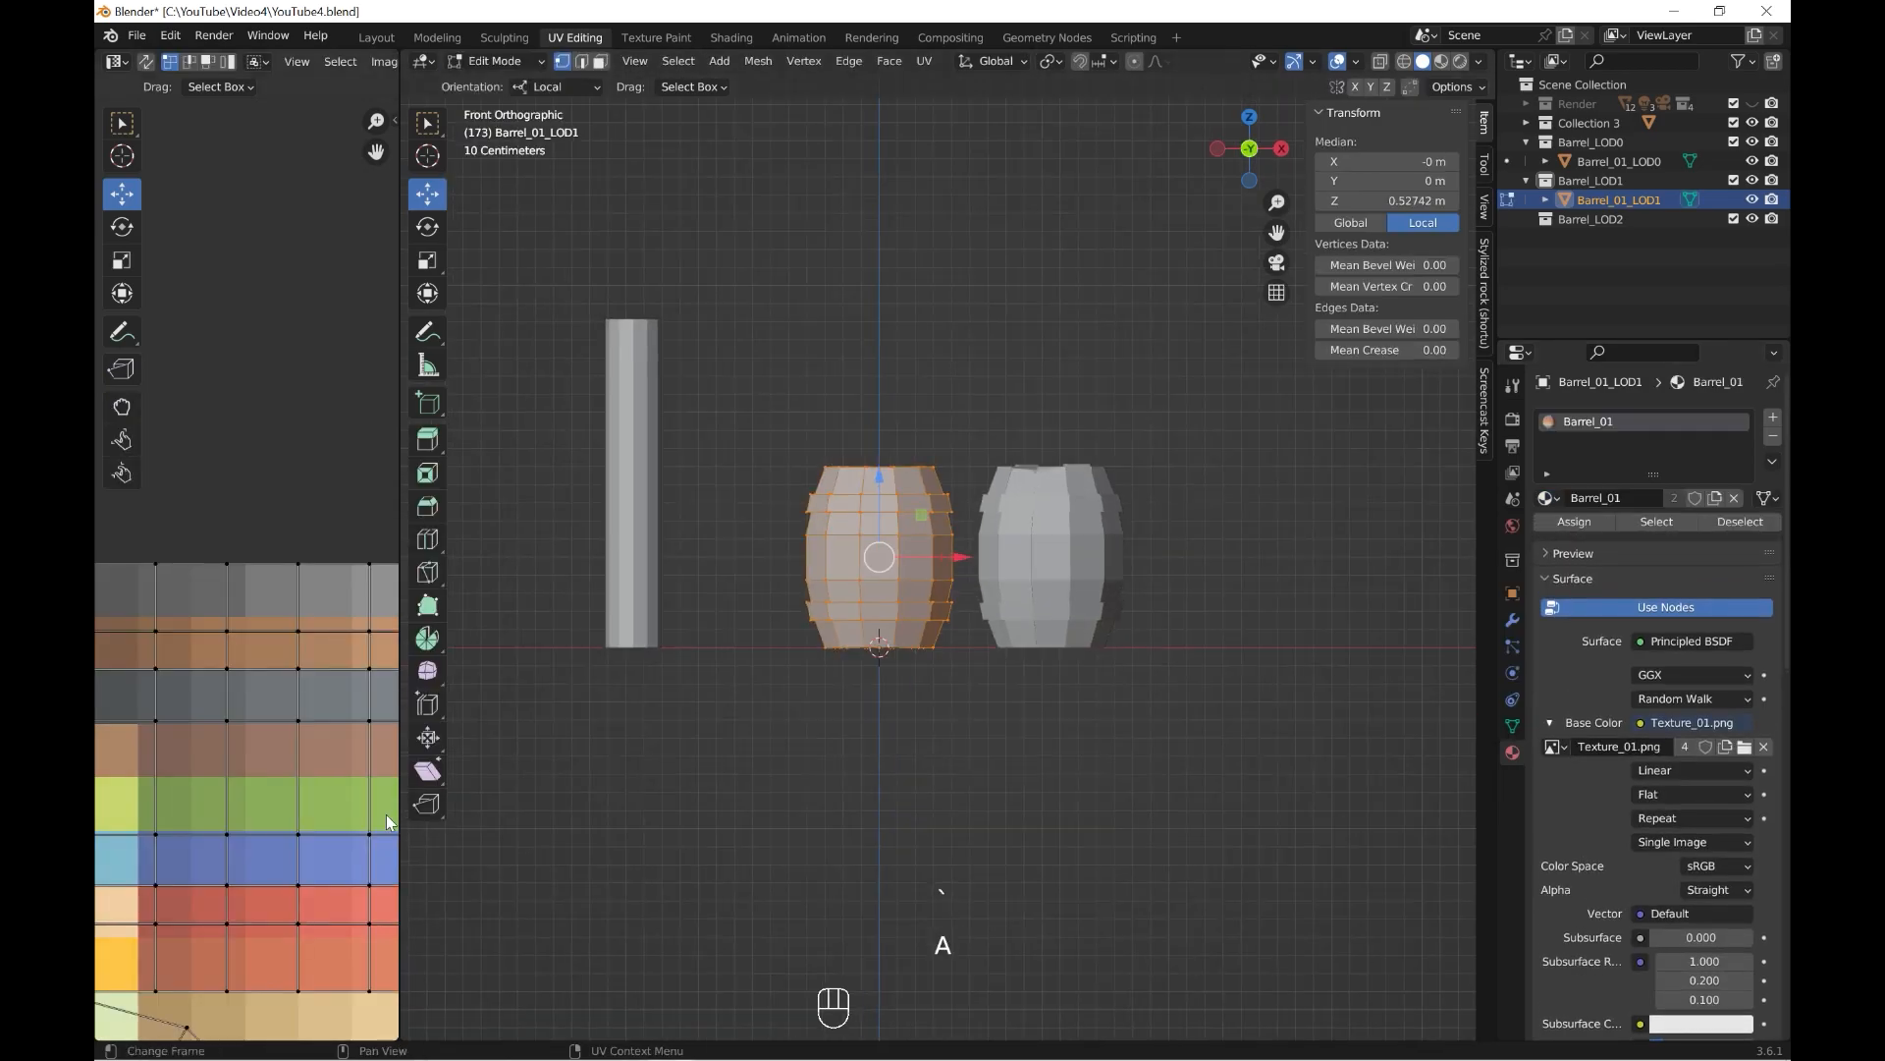
Shrink all of Barrel_01_LOD1's UVs to a tiny cluster on a medium brown palette swatch, and leave Edit Mode.
scroll(314, 909, down, 5)
key(a)
key(s)
click(279, 775)
key(g)
key(s)
click(274, 639)
drag(251, 602, 228, 625)
scroll(273, 639, up, 3)
key(s)
click(256, 658)
click(496, 64)
click(498, 82)
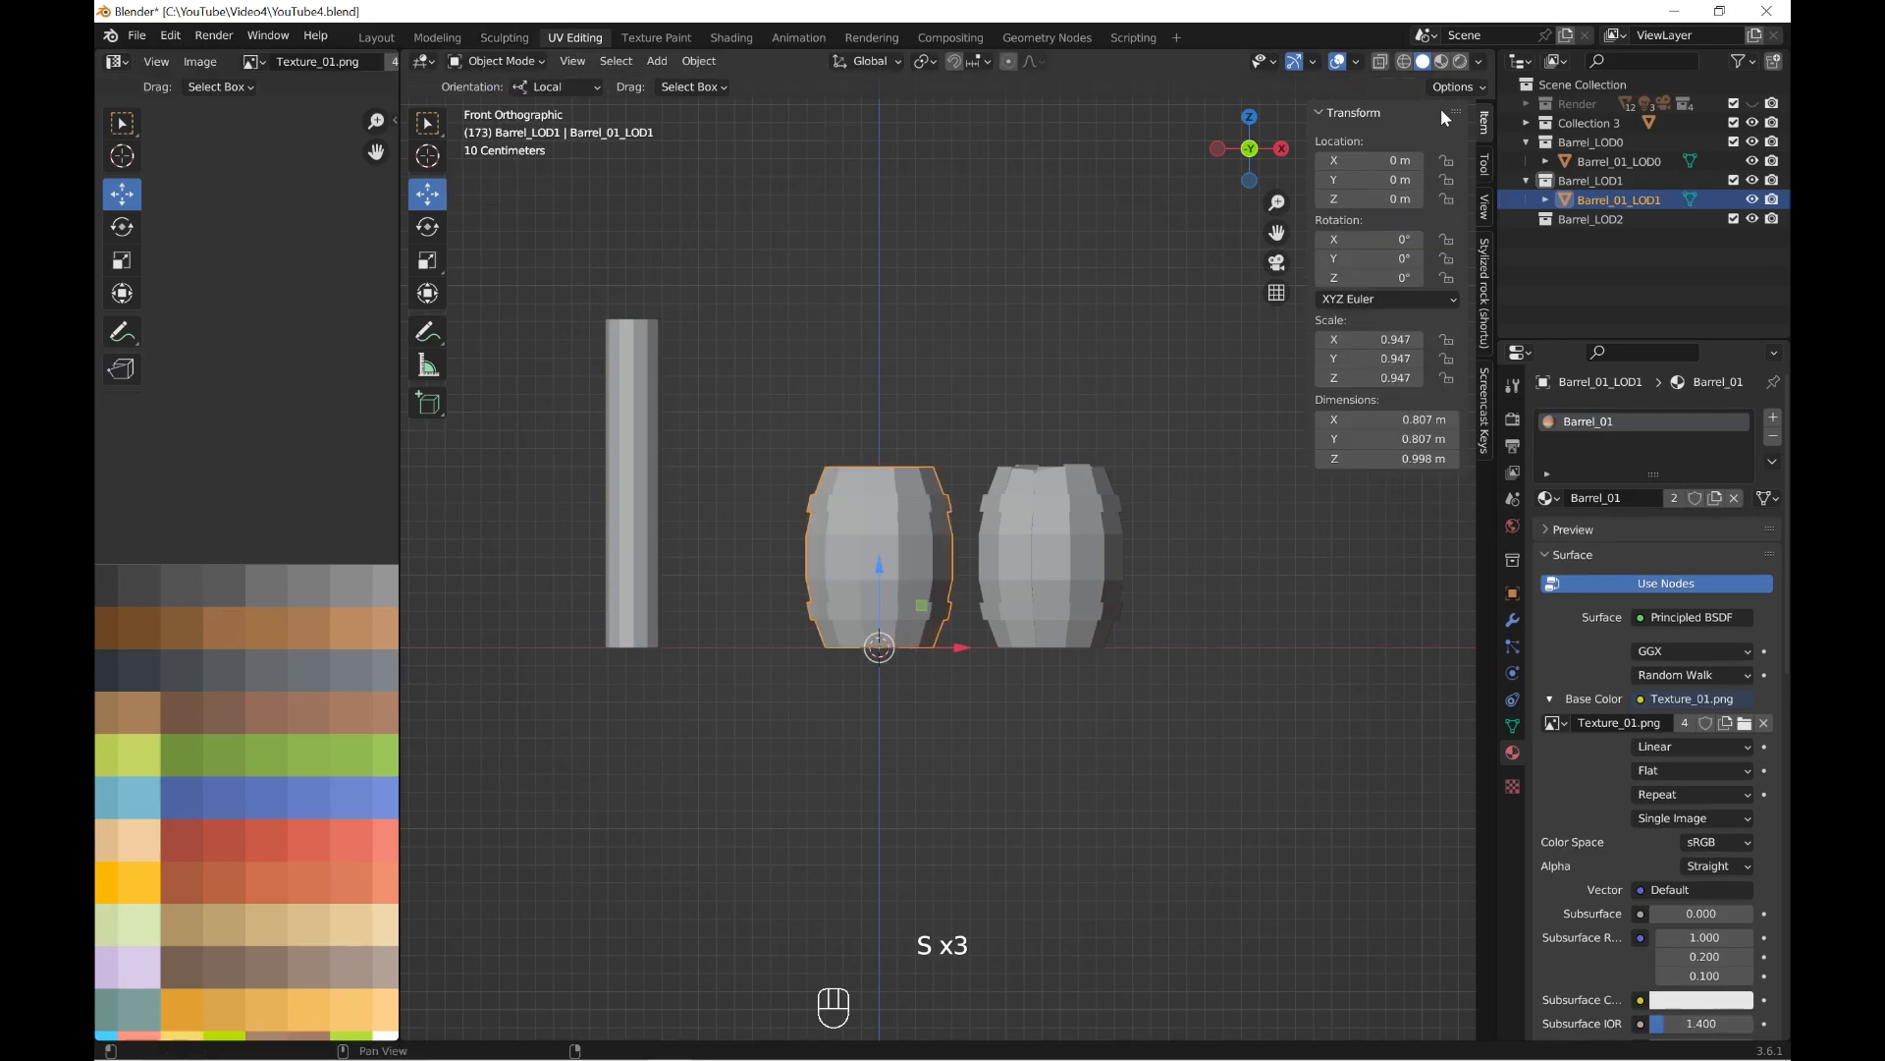
Switch to Material Preview shading and open both barrels together in Edit Mode.
click(1441, 62)
scroll(1047, 521, up, 2)
shift+middle_drag(1047, 520, 1034, 536)
key(a)
click(504, 63)
click(503, 105)
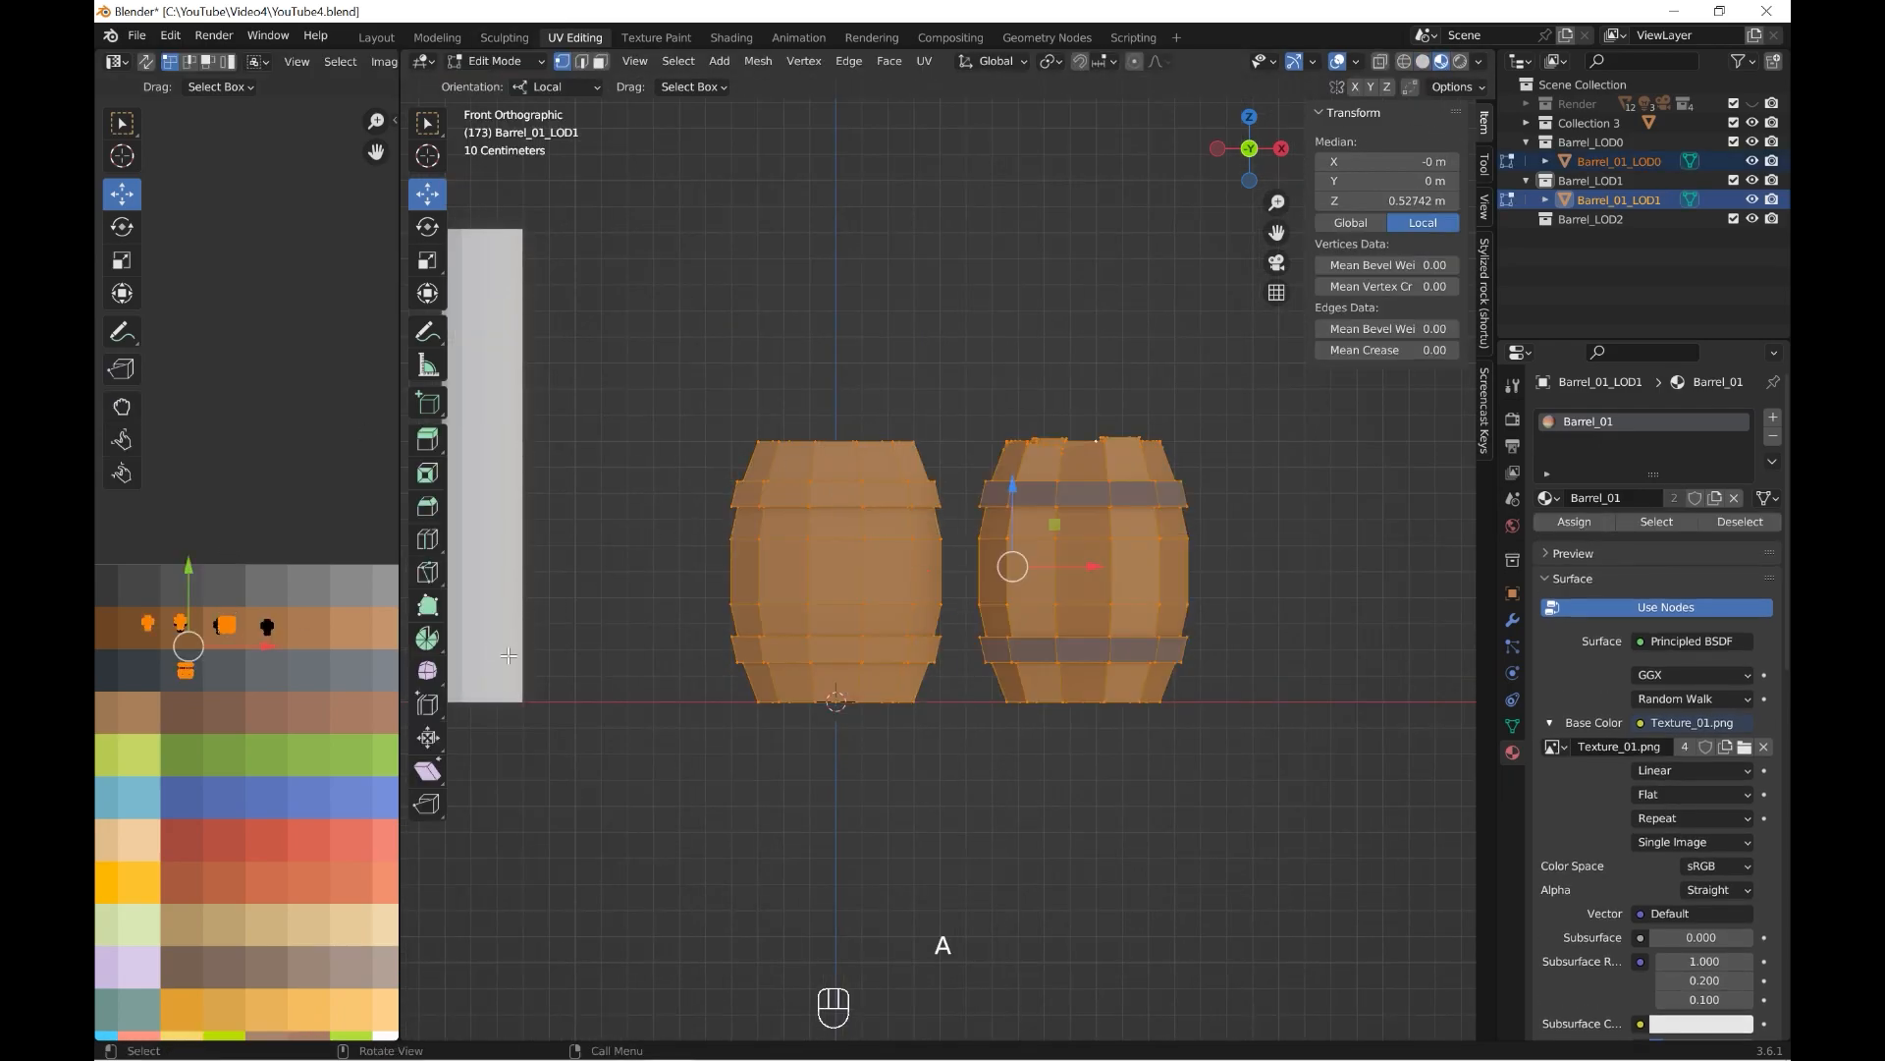
Select both protruding bands on Barrel_01_LOD1, including their edge faces, and move their UVs onto the dark blue-grey swatch.
click(601, 64)
click(707, 459)
alt+shift+click(864, 494)
alt+shift+click(864, 651)
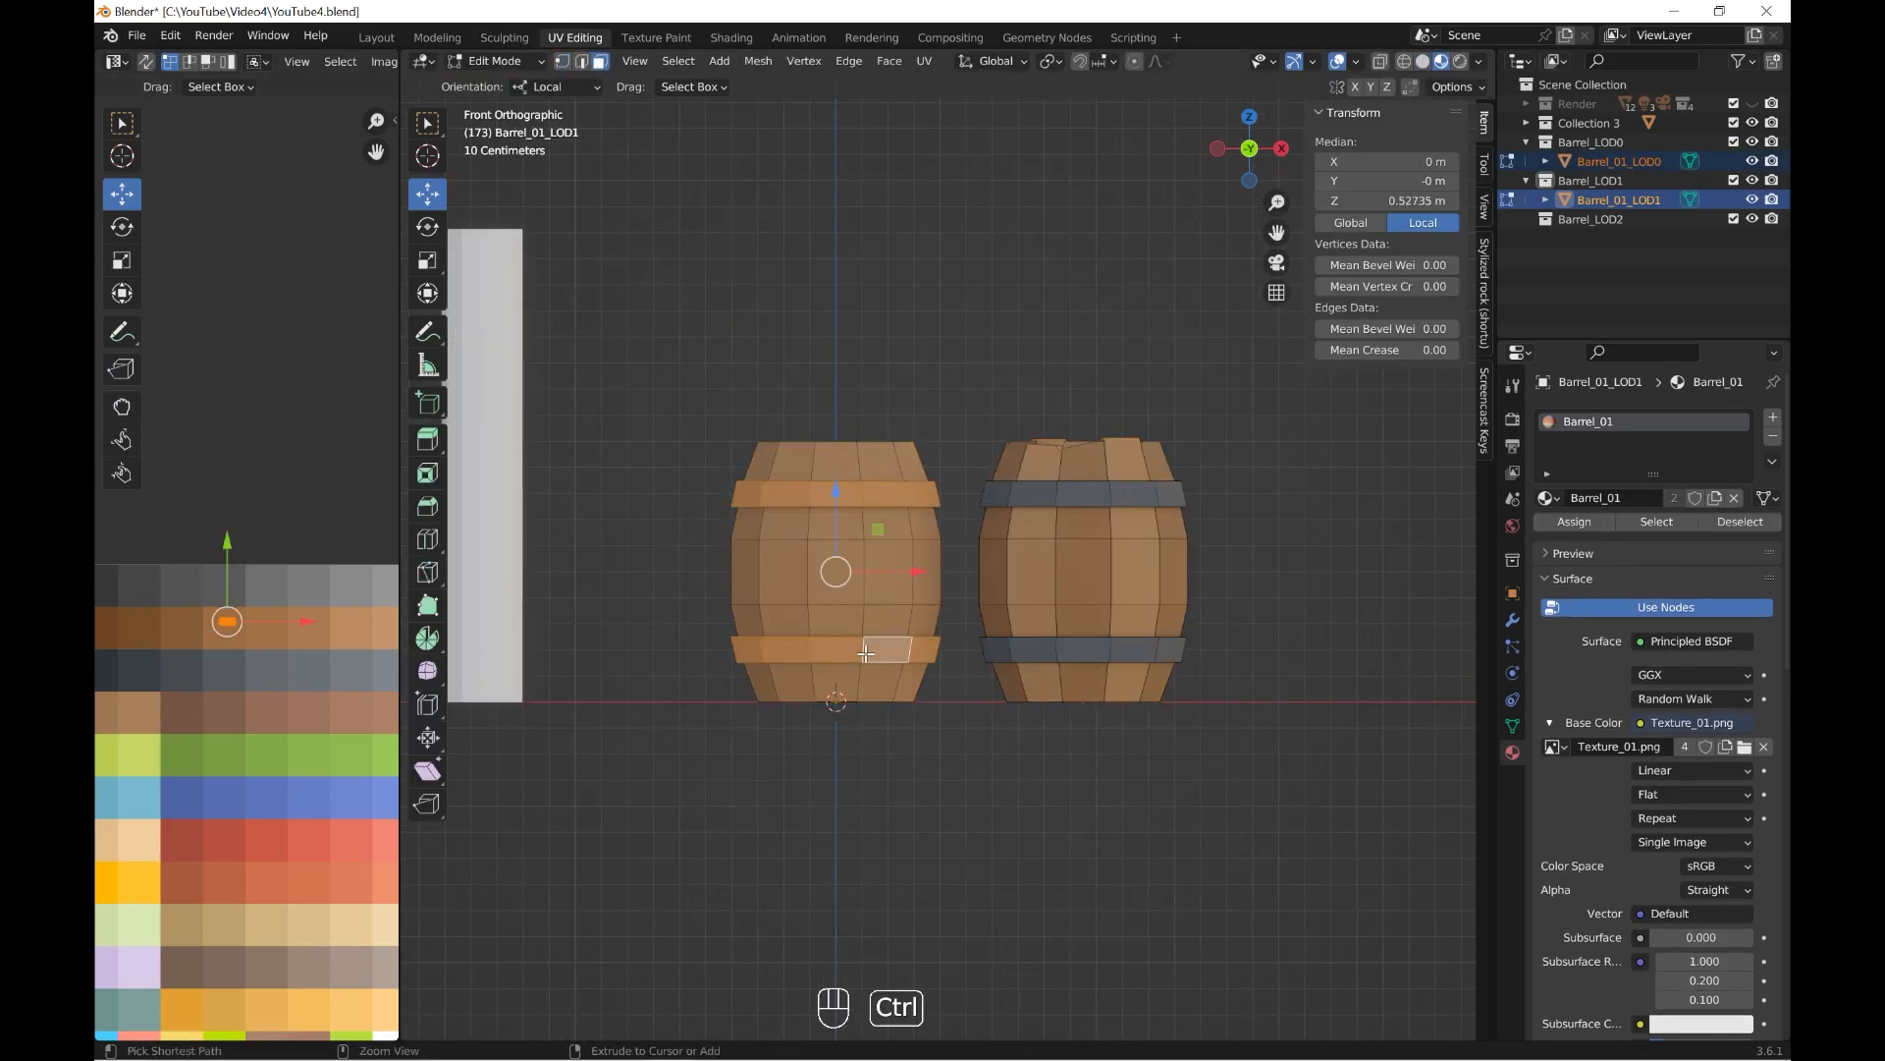
key(ctrl+KP_Add)
middle_drag(865, 653, 916, 698)
shift+click(1164, 547)
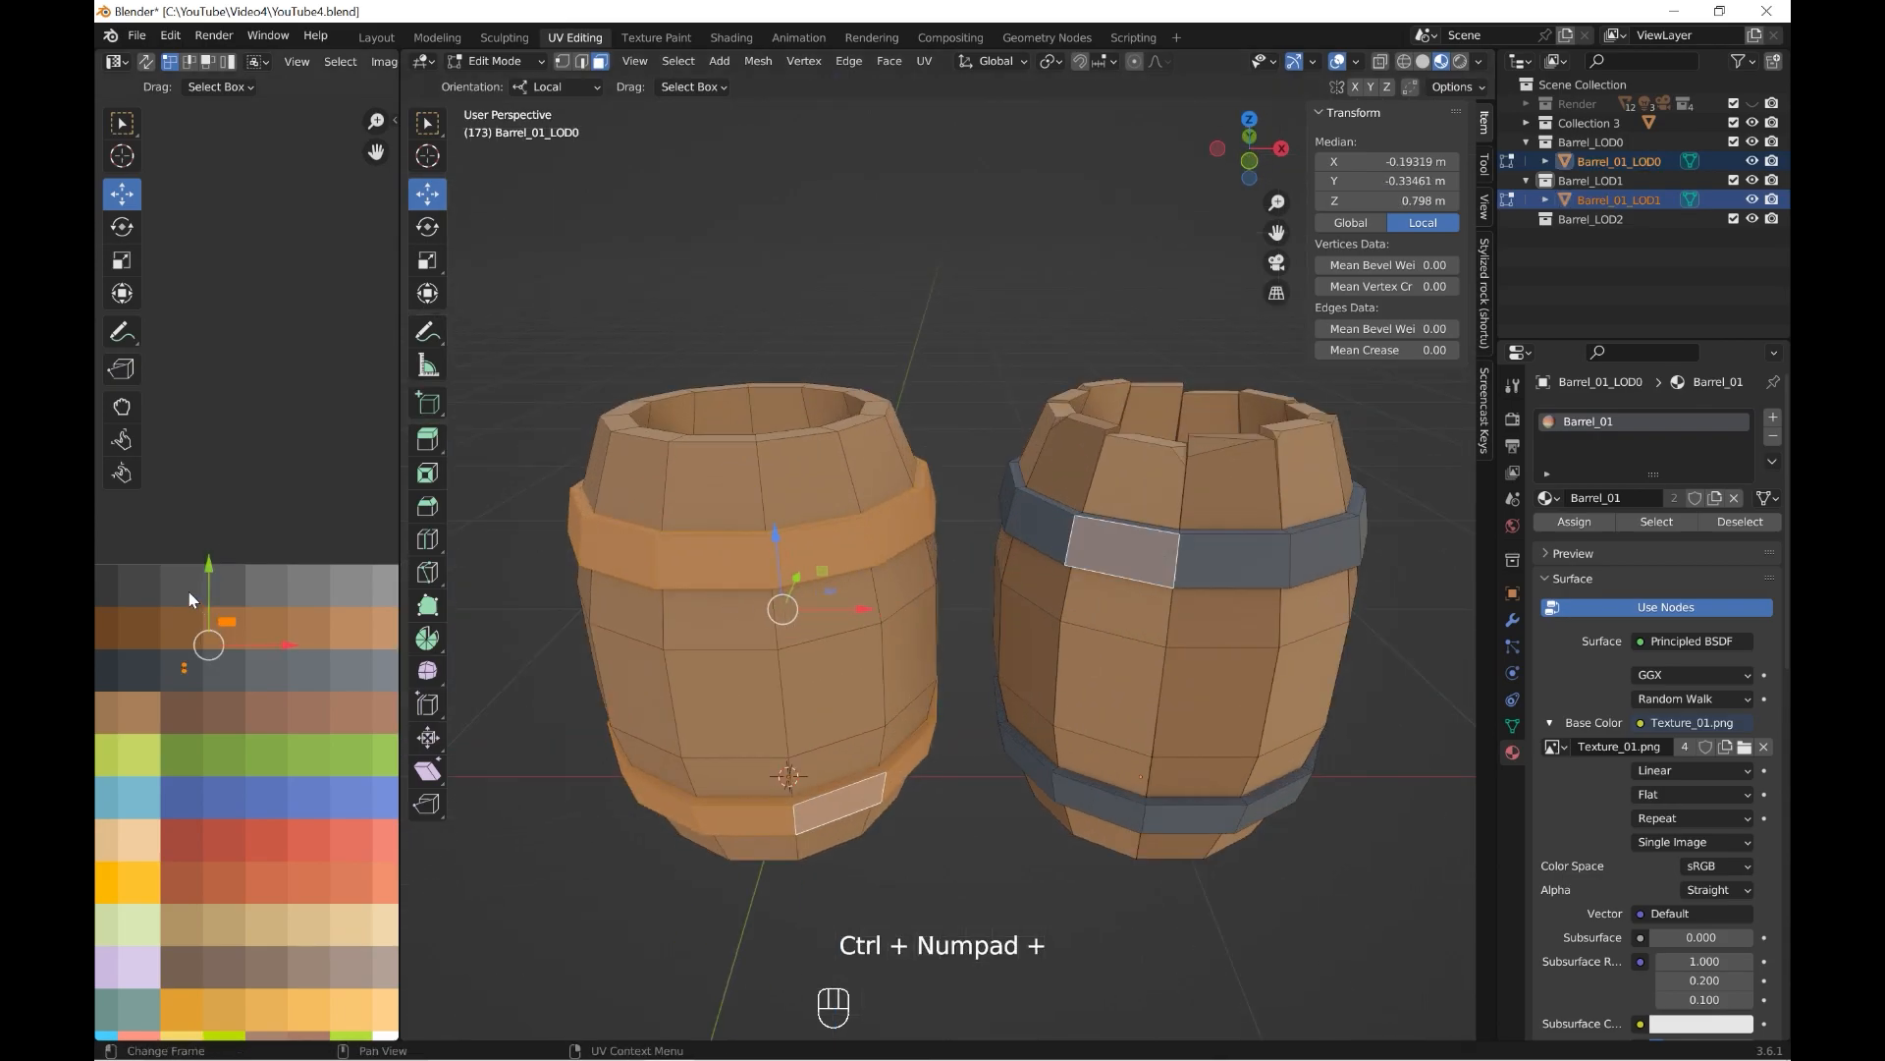
drag(227, 622, 182, 669)
Select several vertical staves on Barrel_01_LOD1 and move their UVs onto the darker brown swatch, following Barrel_01_LOD0's colouring.
click(1245, 629)
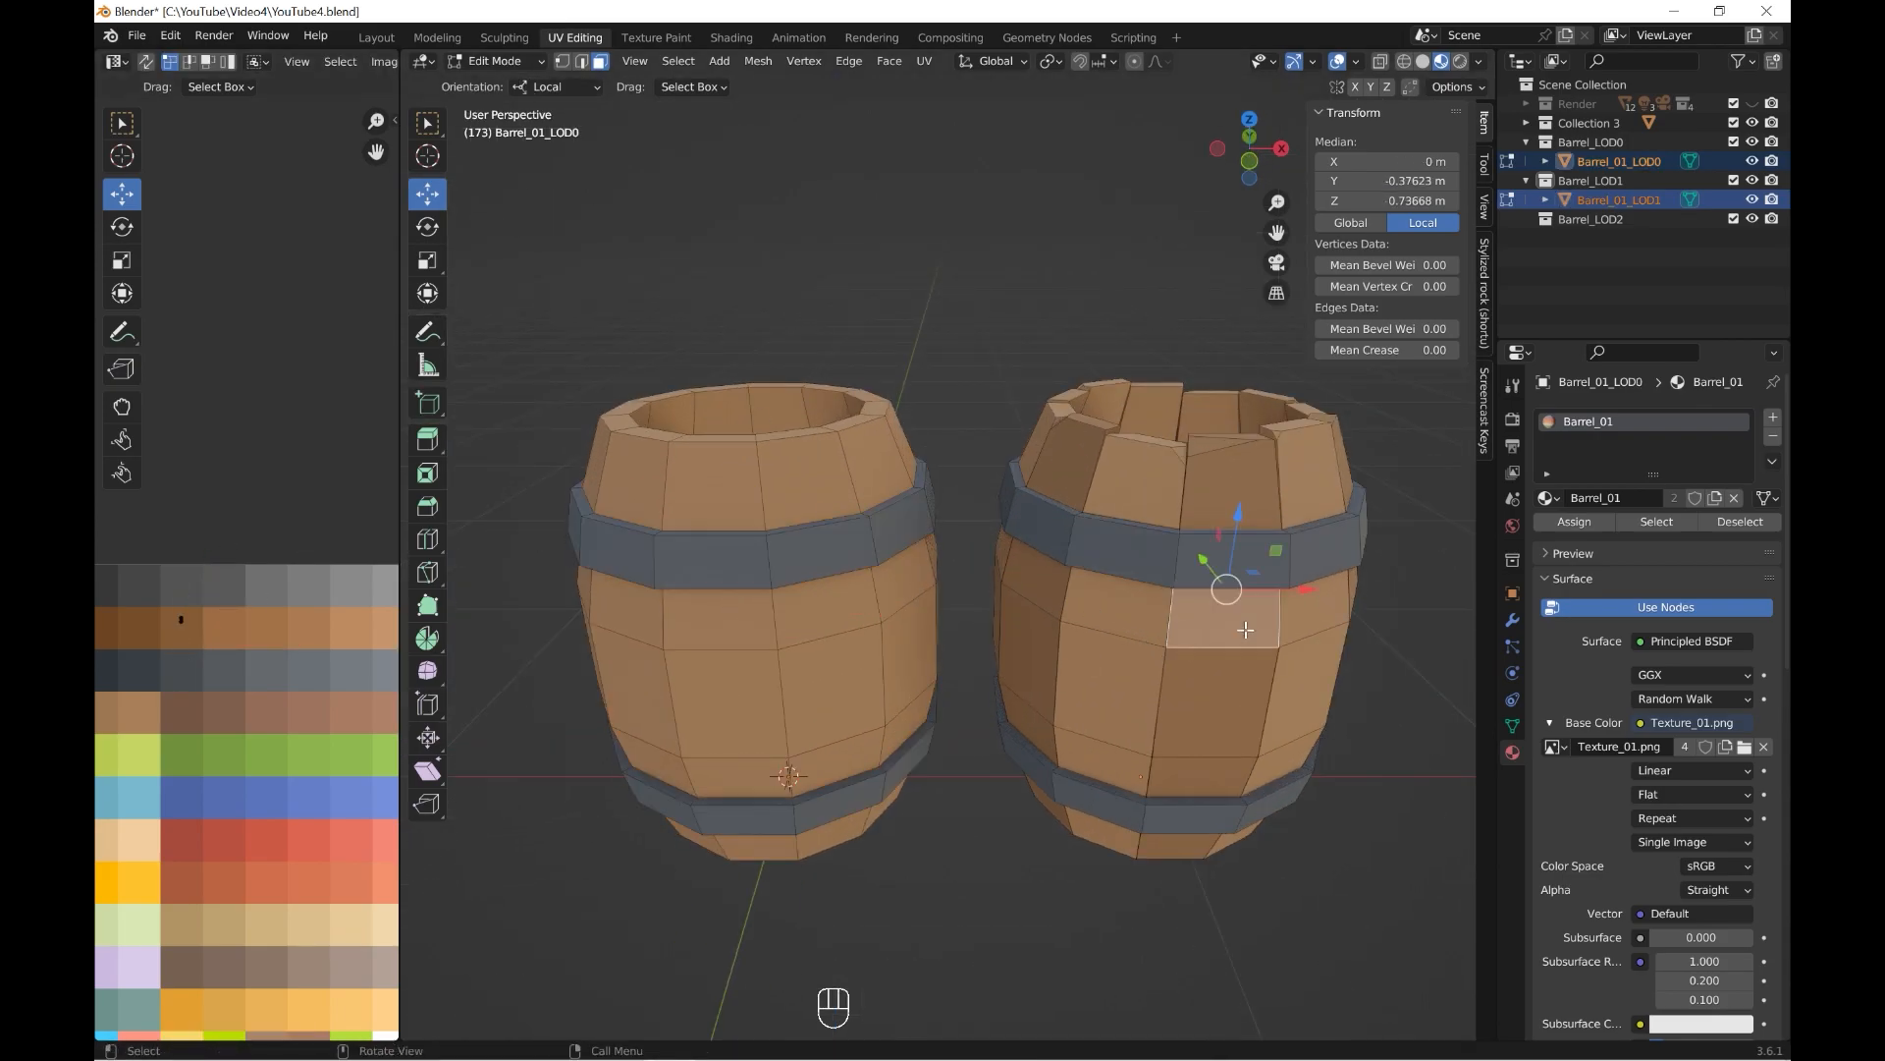
shift+middle_drag(1196, 664, 1192, 564)
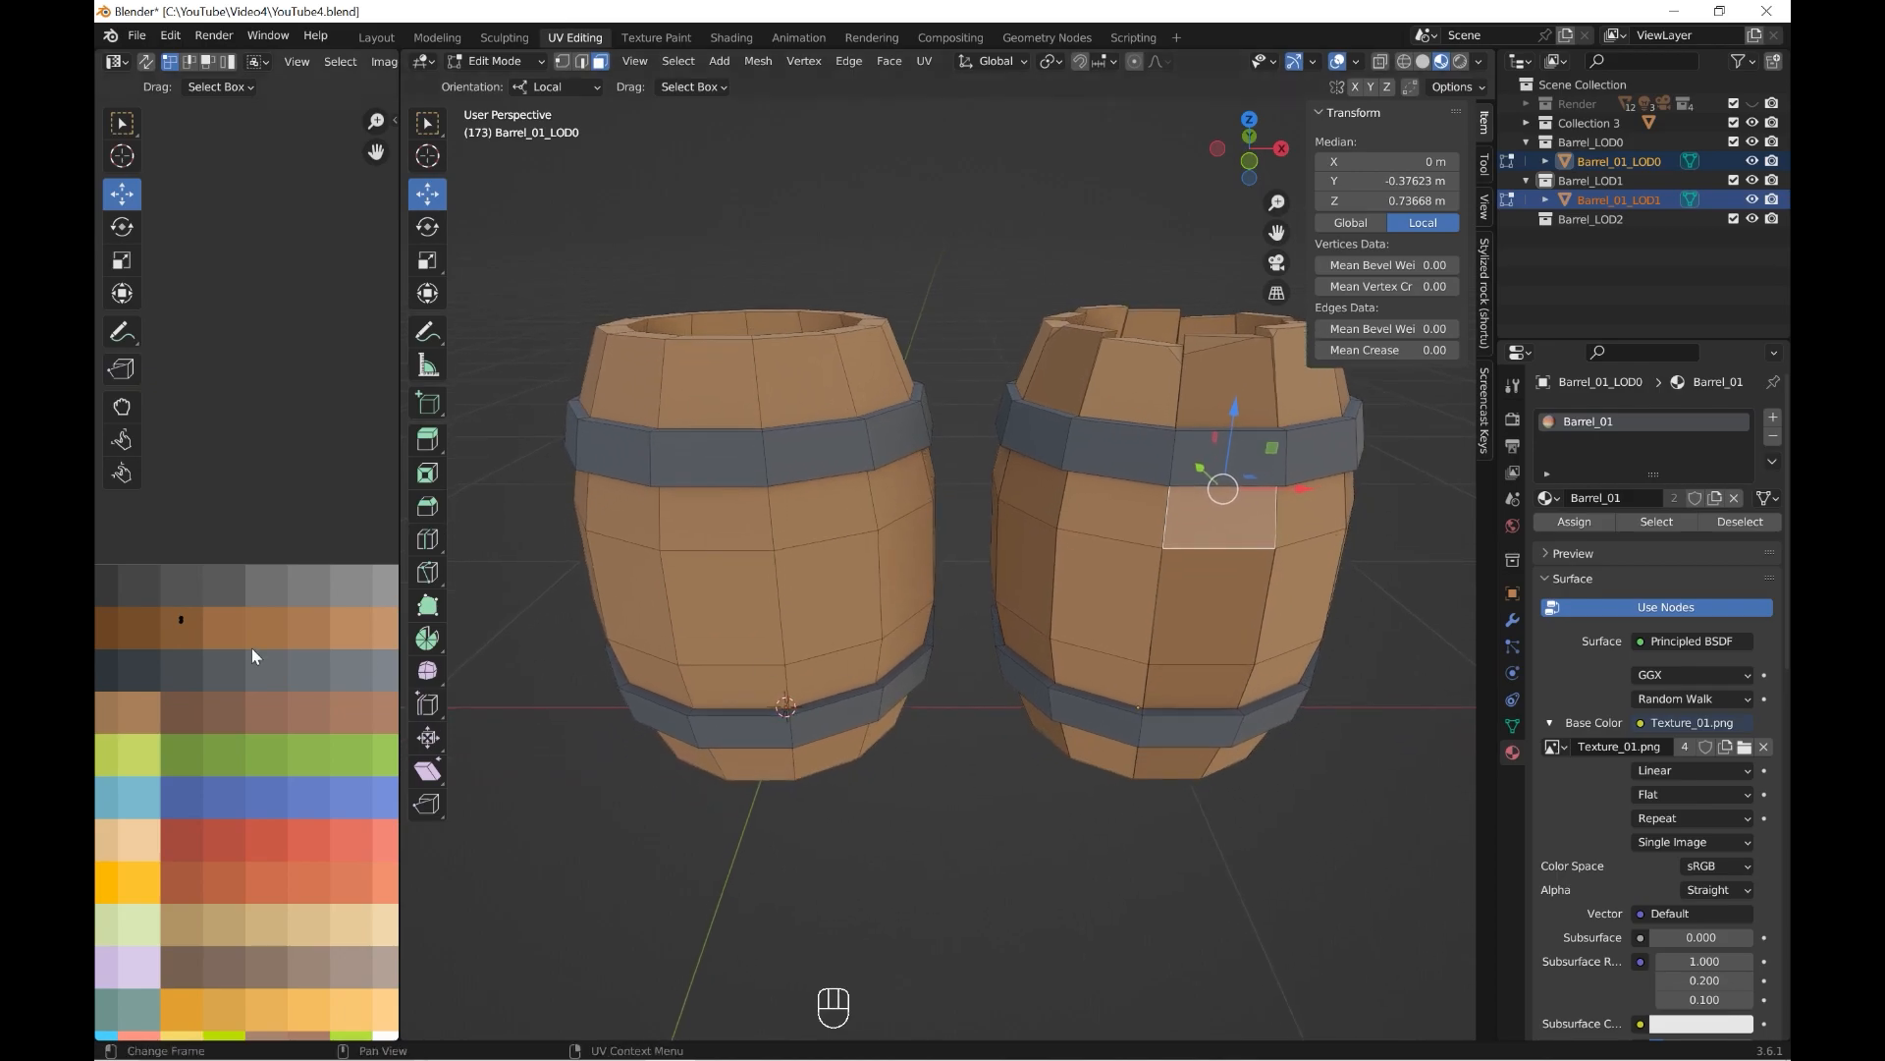
click(862, 939)
alt+shift+click(733, 539)
scroll(825, 591, down, 3)
mouse_move(854, 613)
middle_down()
mouse_move(872, 581)
mouse_move(1035, 567)
mouse_move(859, 606)
middle_up()
alt+shift+click(815, 528)
alt+shift+click(858, 530)
middle_drag(864, 532, 967, 513)
shift+click(1125, 528)
key(ctrl+z)
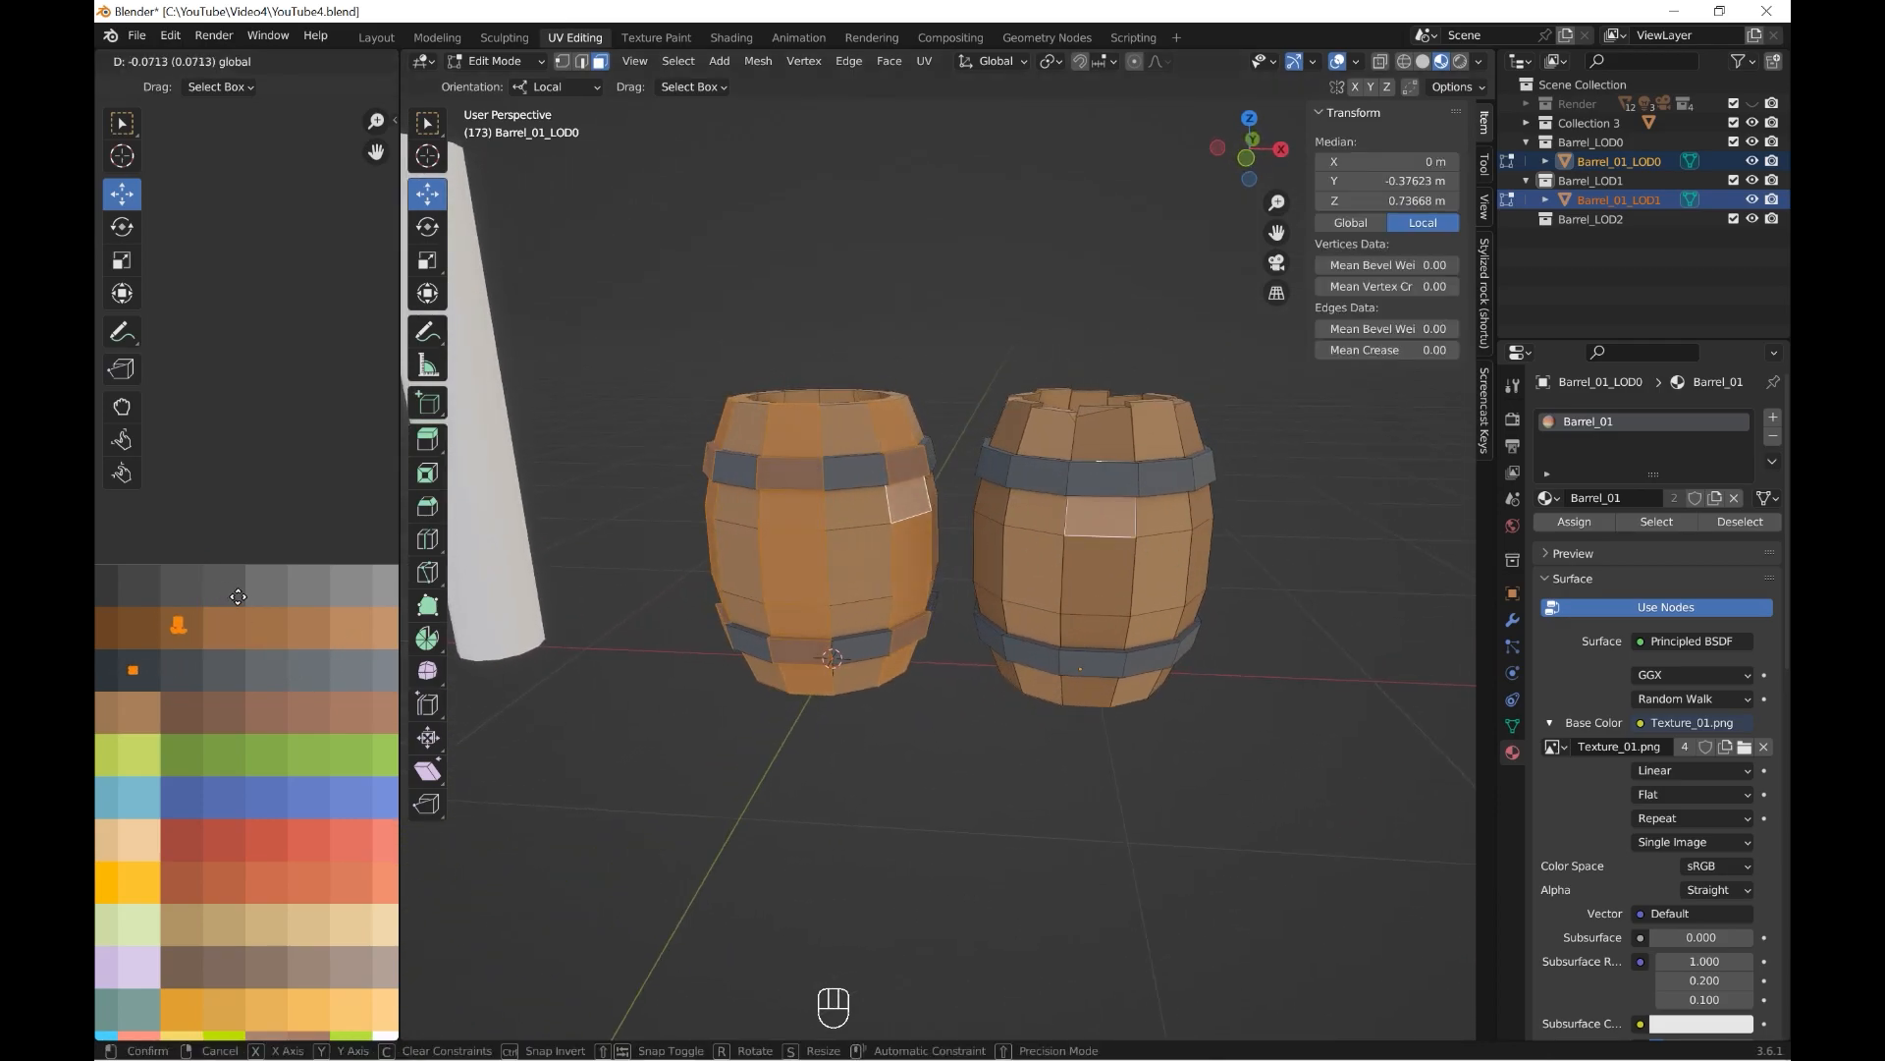
drag(224, 626, 178, 624)
click(985, 731)
mouse_move(985, 736)
middle_down()
mouse_move(1014, 732)
mouse_move(981, 738)
mouse_move(1001, 723)
middle_up()
Check the swatches used by matching stave faces on both barrels, and select the full left-front stave of Barrel_01_LOD1.
click(747, 543)
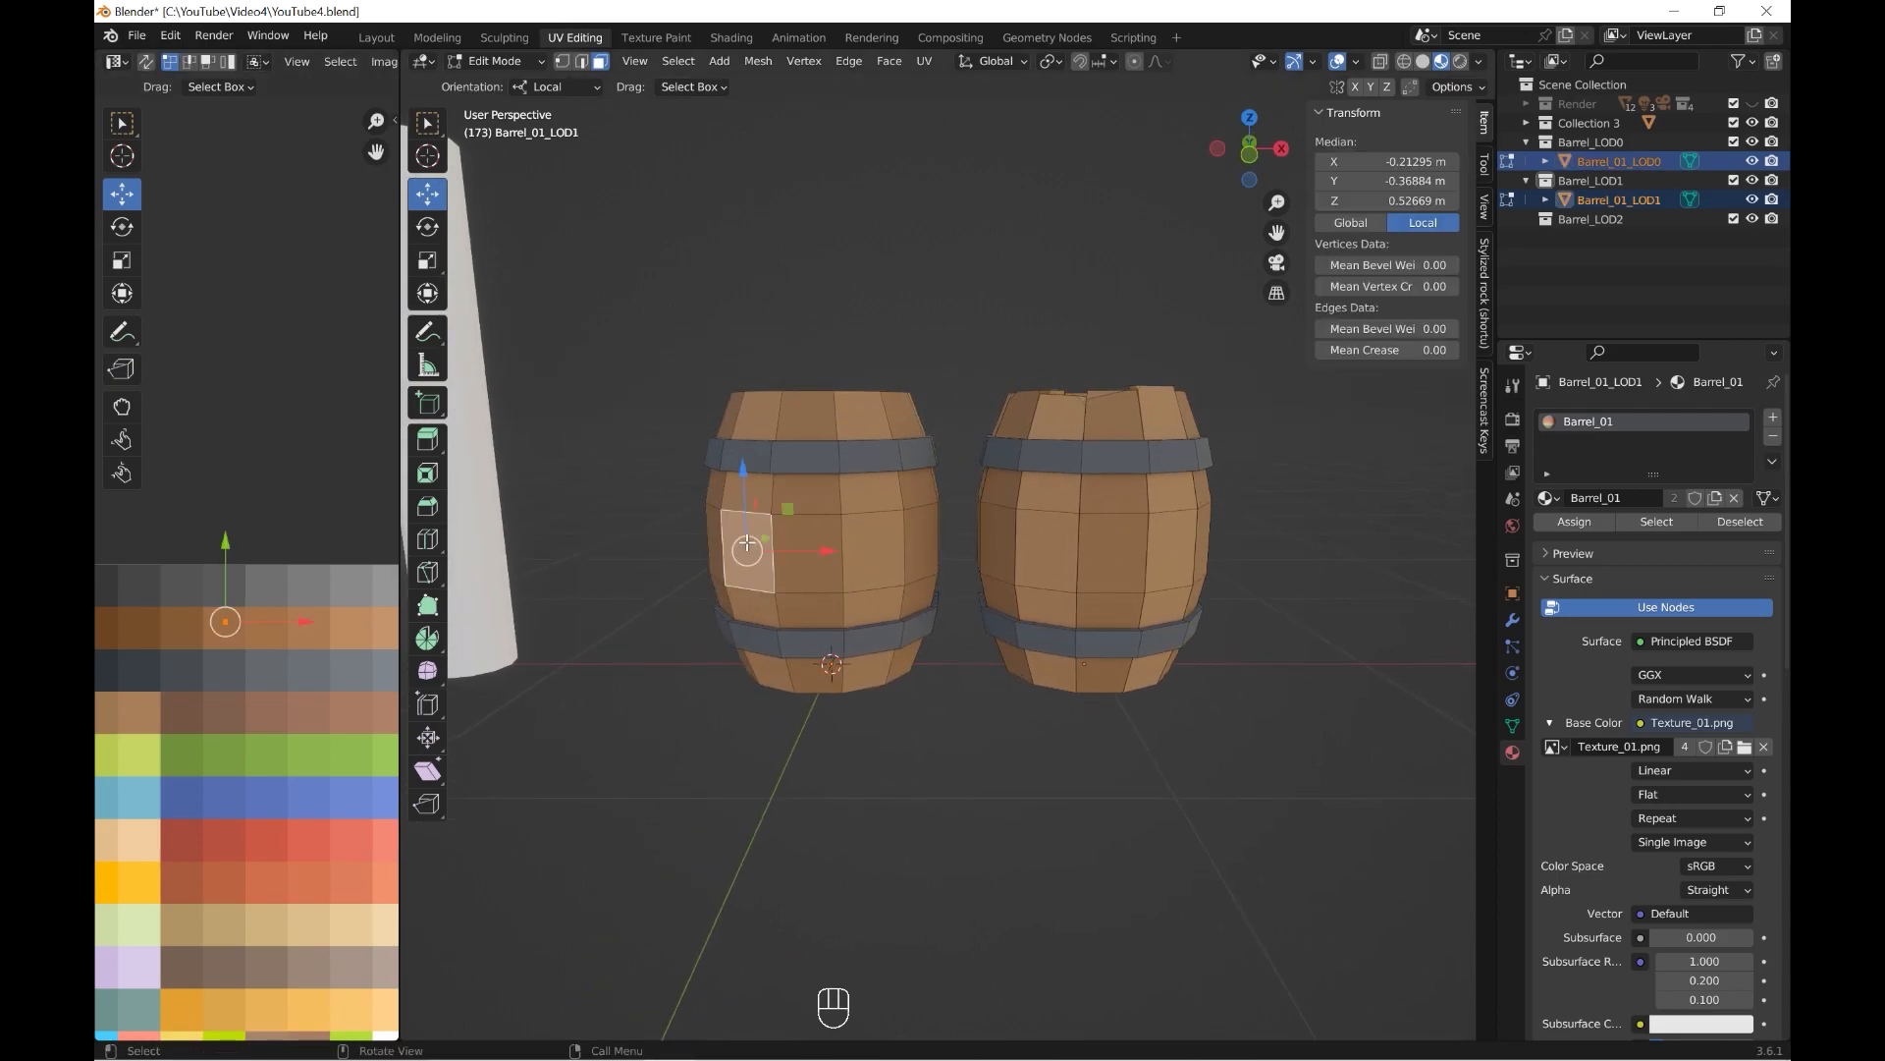
shift+click(1045, 541)
click(626, 792)
click(1047, 546)
click(678, 776)
alt+shift+click(746, 514)
key(g)
click(292, 677)
key(ctrl+z)
Select only the wood UVs of the left-front stave and move them onto a lighter brown swatch.
drag(127, 577, 257, 631)
key(g)
click(310, 628)
Select the right-front stave of Barrel_01_LOD1 and move its wood UVs onto the lighter brown swatch.
click(862, 548)
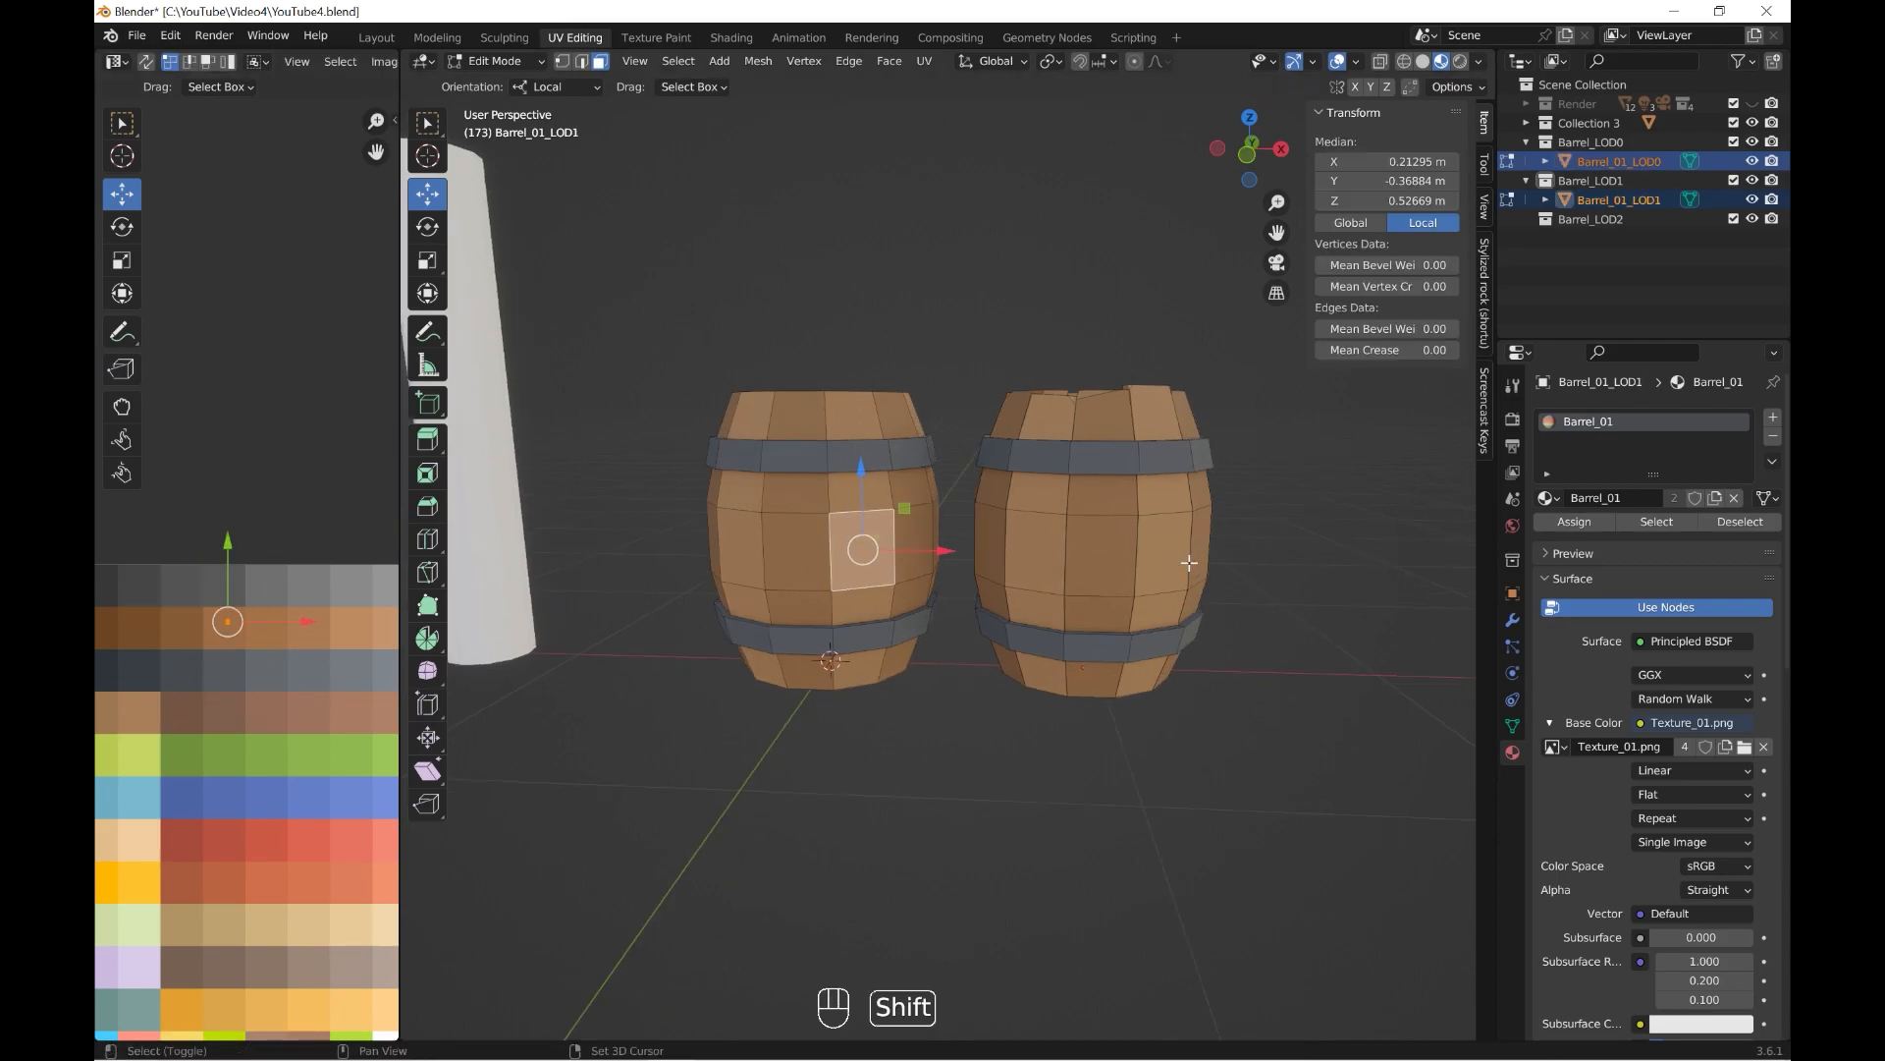
alt+shift+click(854, 505)
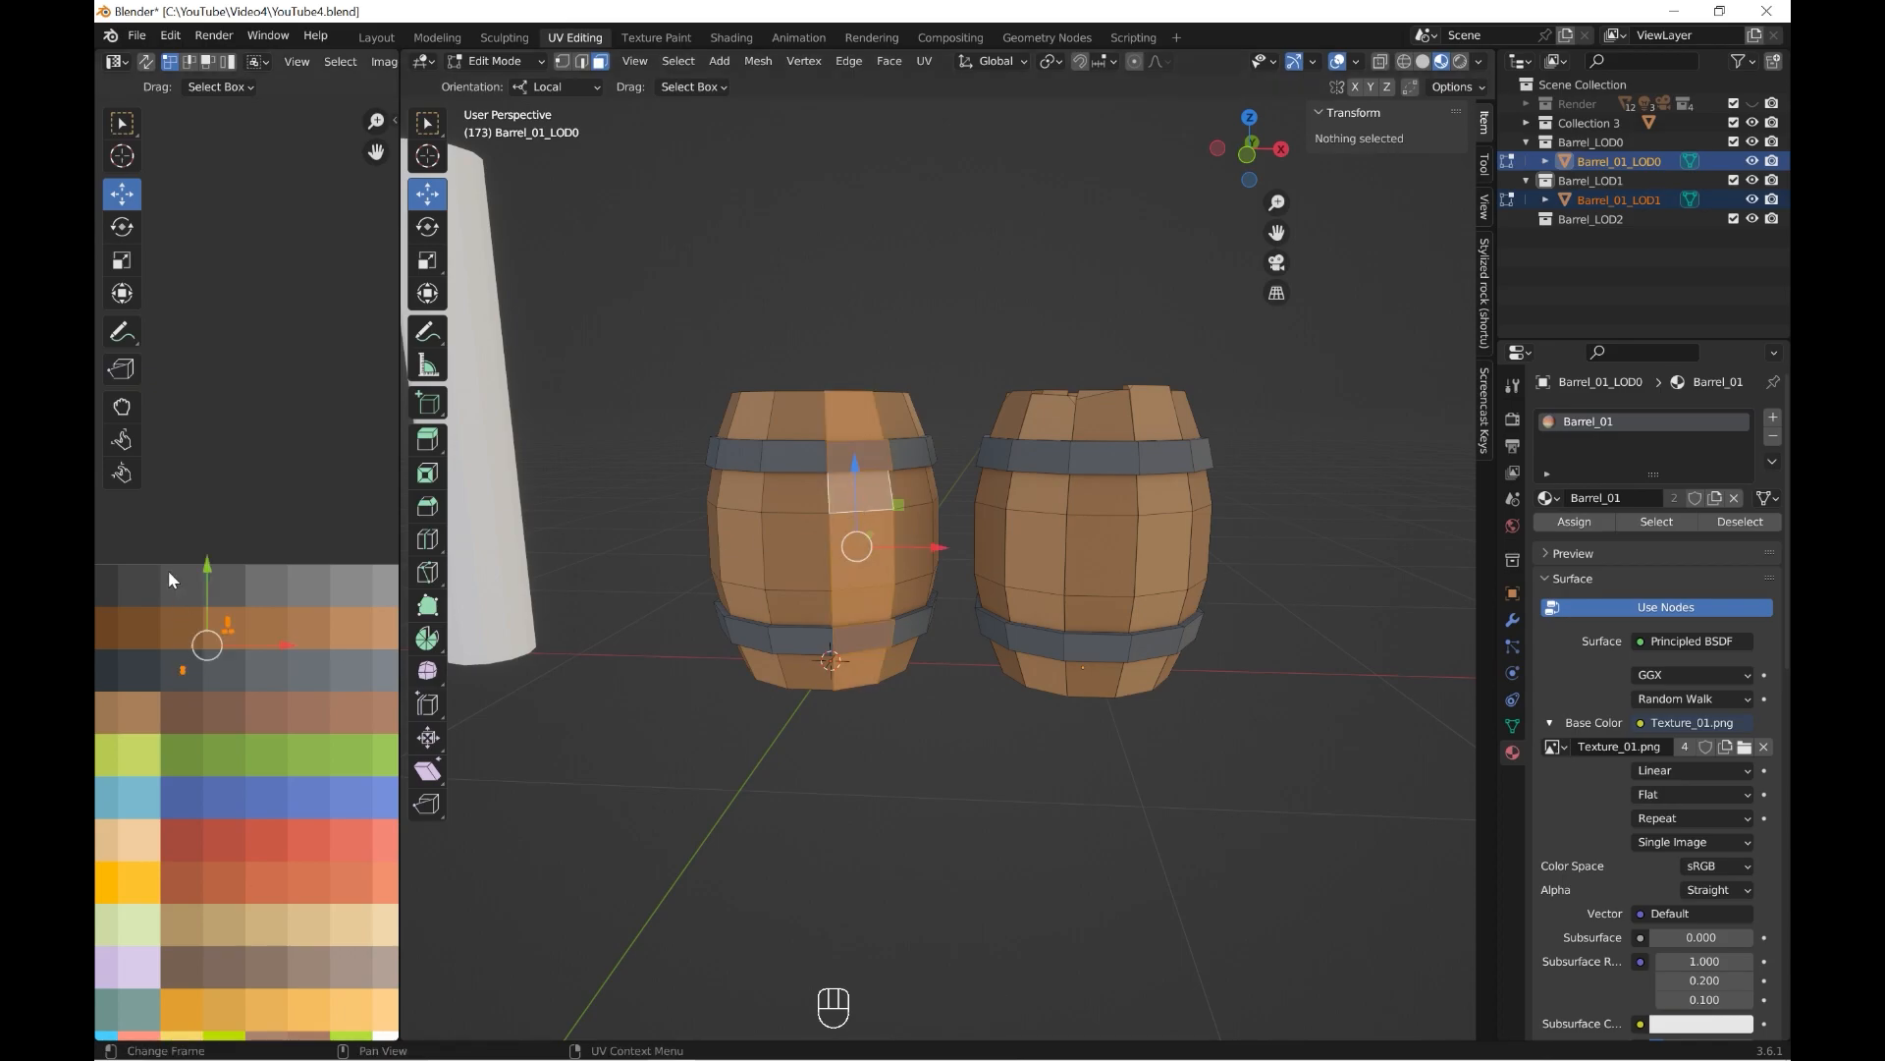
key(g)
click(311, 623)
click(1071, 783)
middle_drag(1144, 752, 1035, 812)
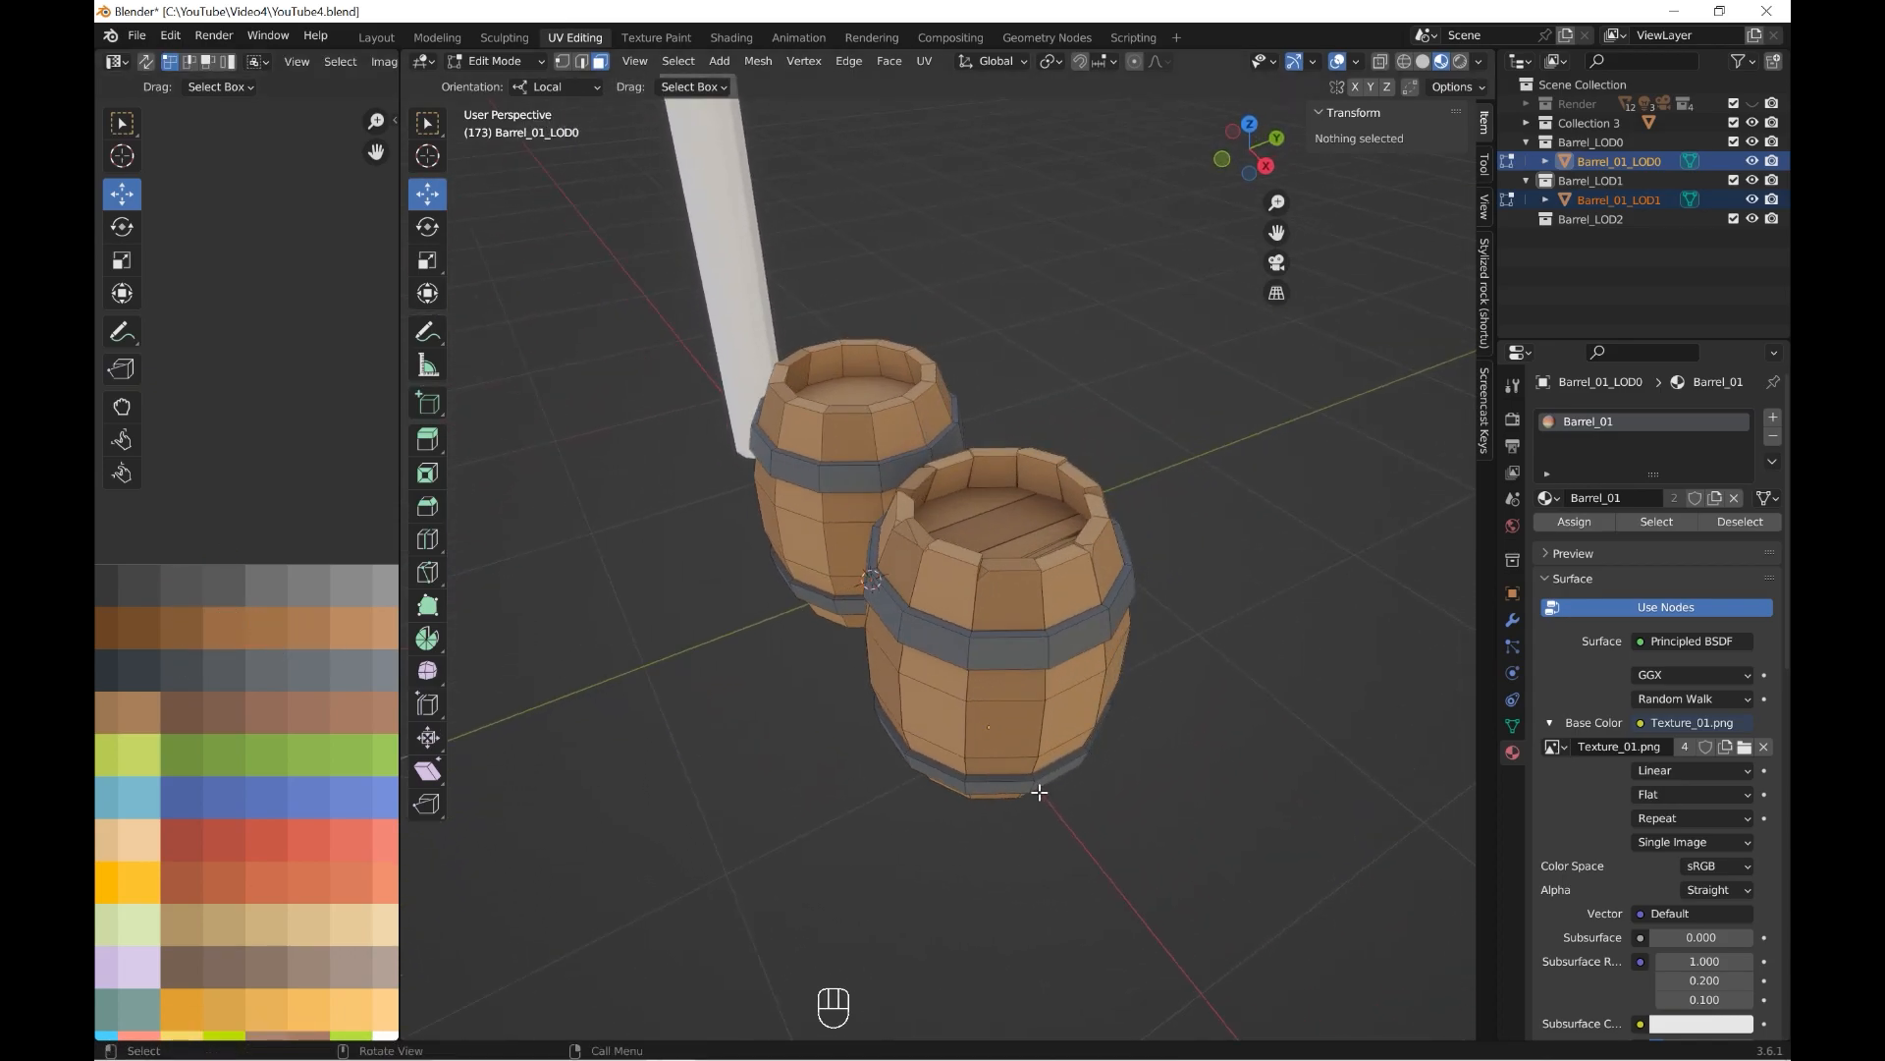
Compare the palette swatches used by matching upper stave faces around Barrel_01_LOD0 and Barrel_01_LOD1.
click(1064, 601)
click(865, 848)
alt+shift+click(911, 437)
middle_drag(943, 589, 835, 623)
click(828, 622)
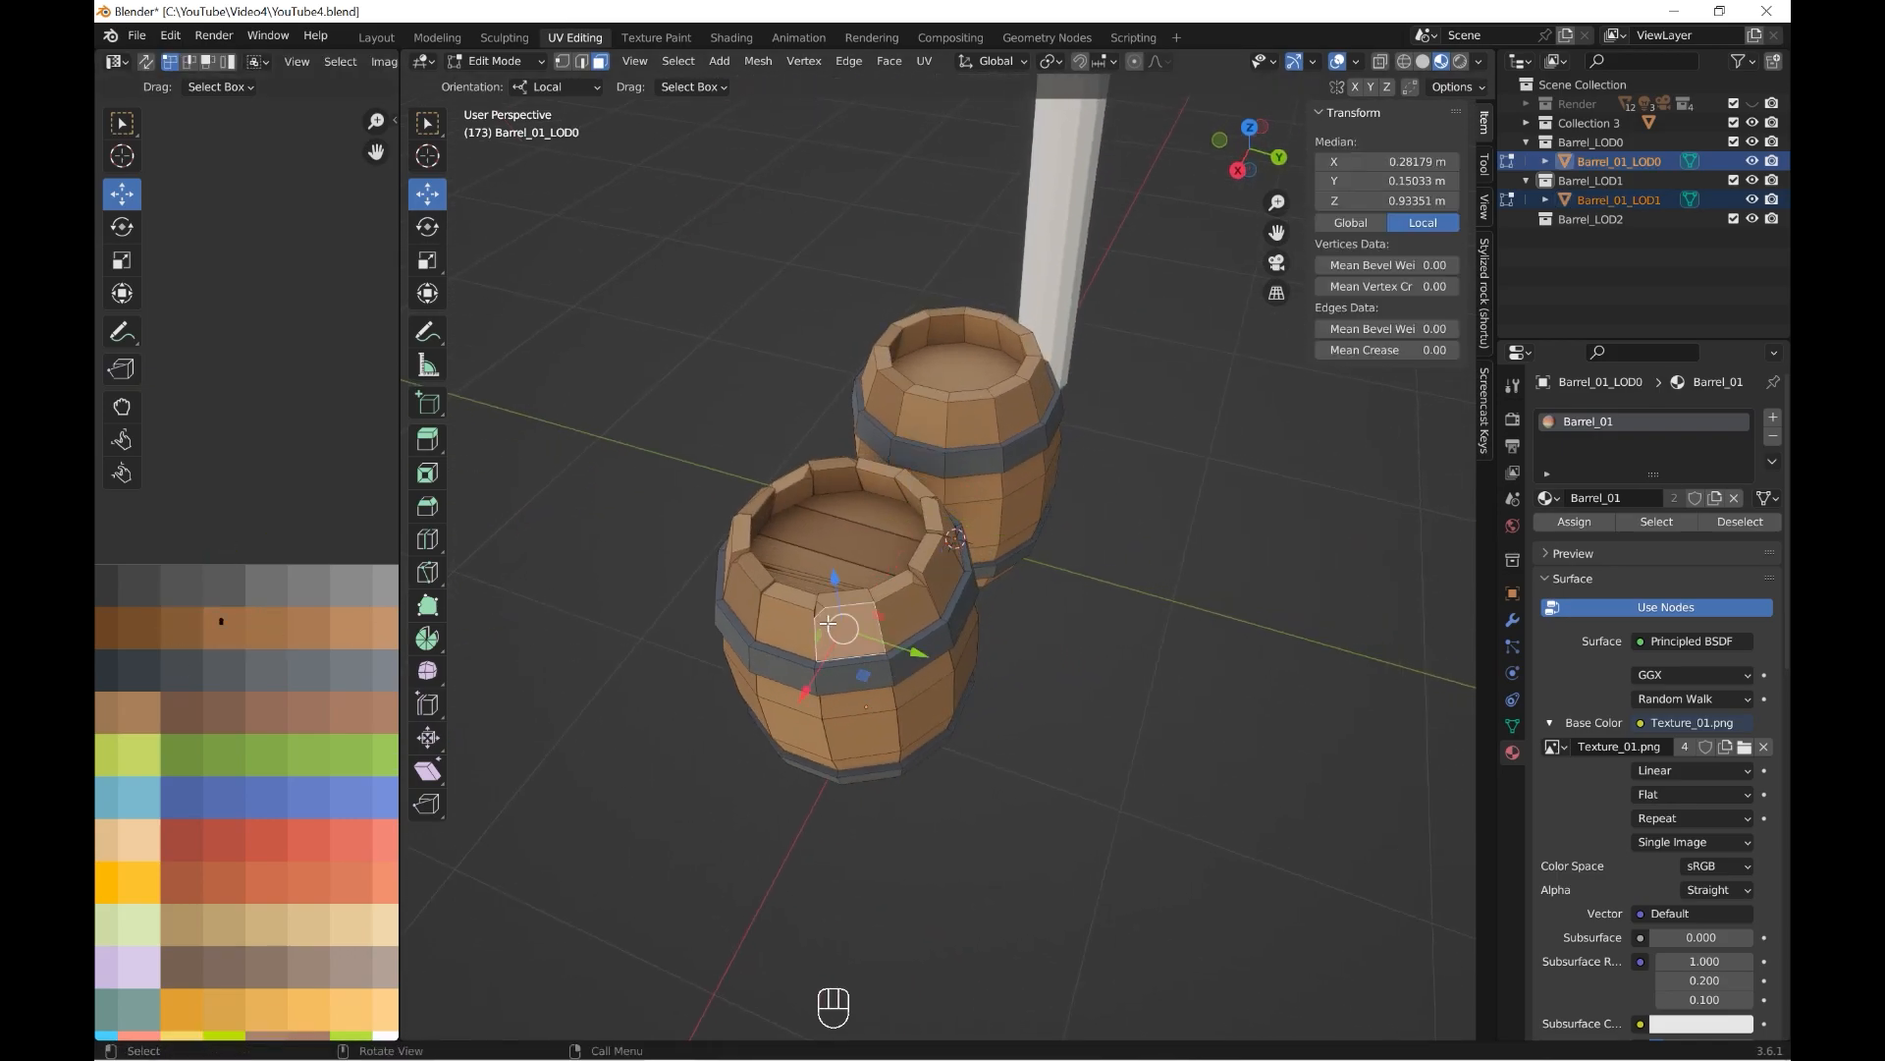
shift+click(975, 429)
middle_drag(975, 429, 1024, 598)
middle_drag(1145, 666, 1104, 646)
click(1102, 650)
click(778, 534)
click(1034, 742)
click(1041, 439)
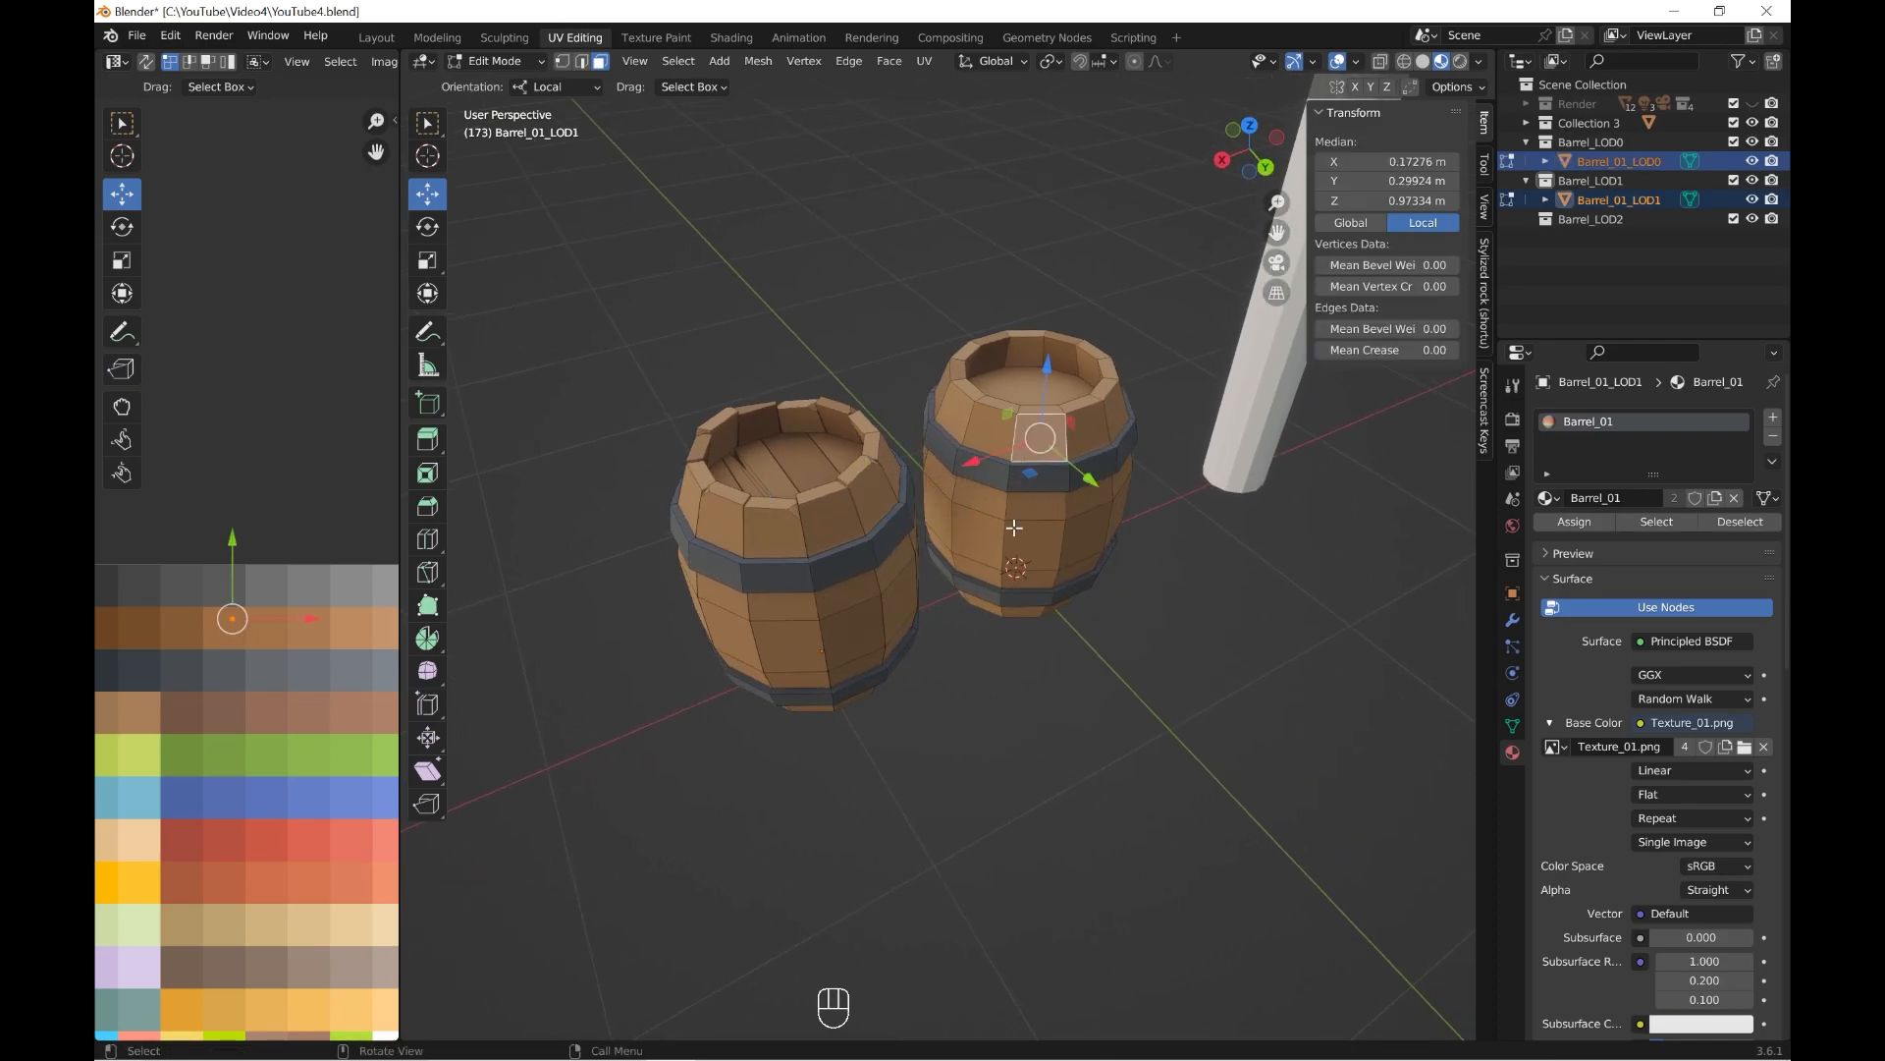
Select the full front-facing stave of Barrel_01_LOD1 and move only its wood UVs one swatch over to the lighter brown.
alt+shift+click(1037, 429)
alt+shift+click(1037, 427)
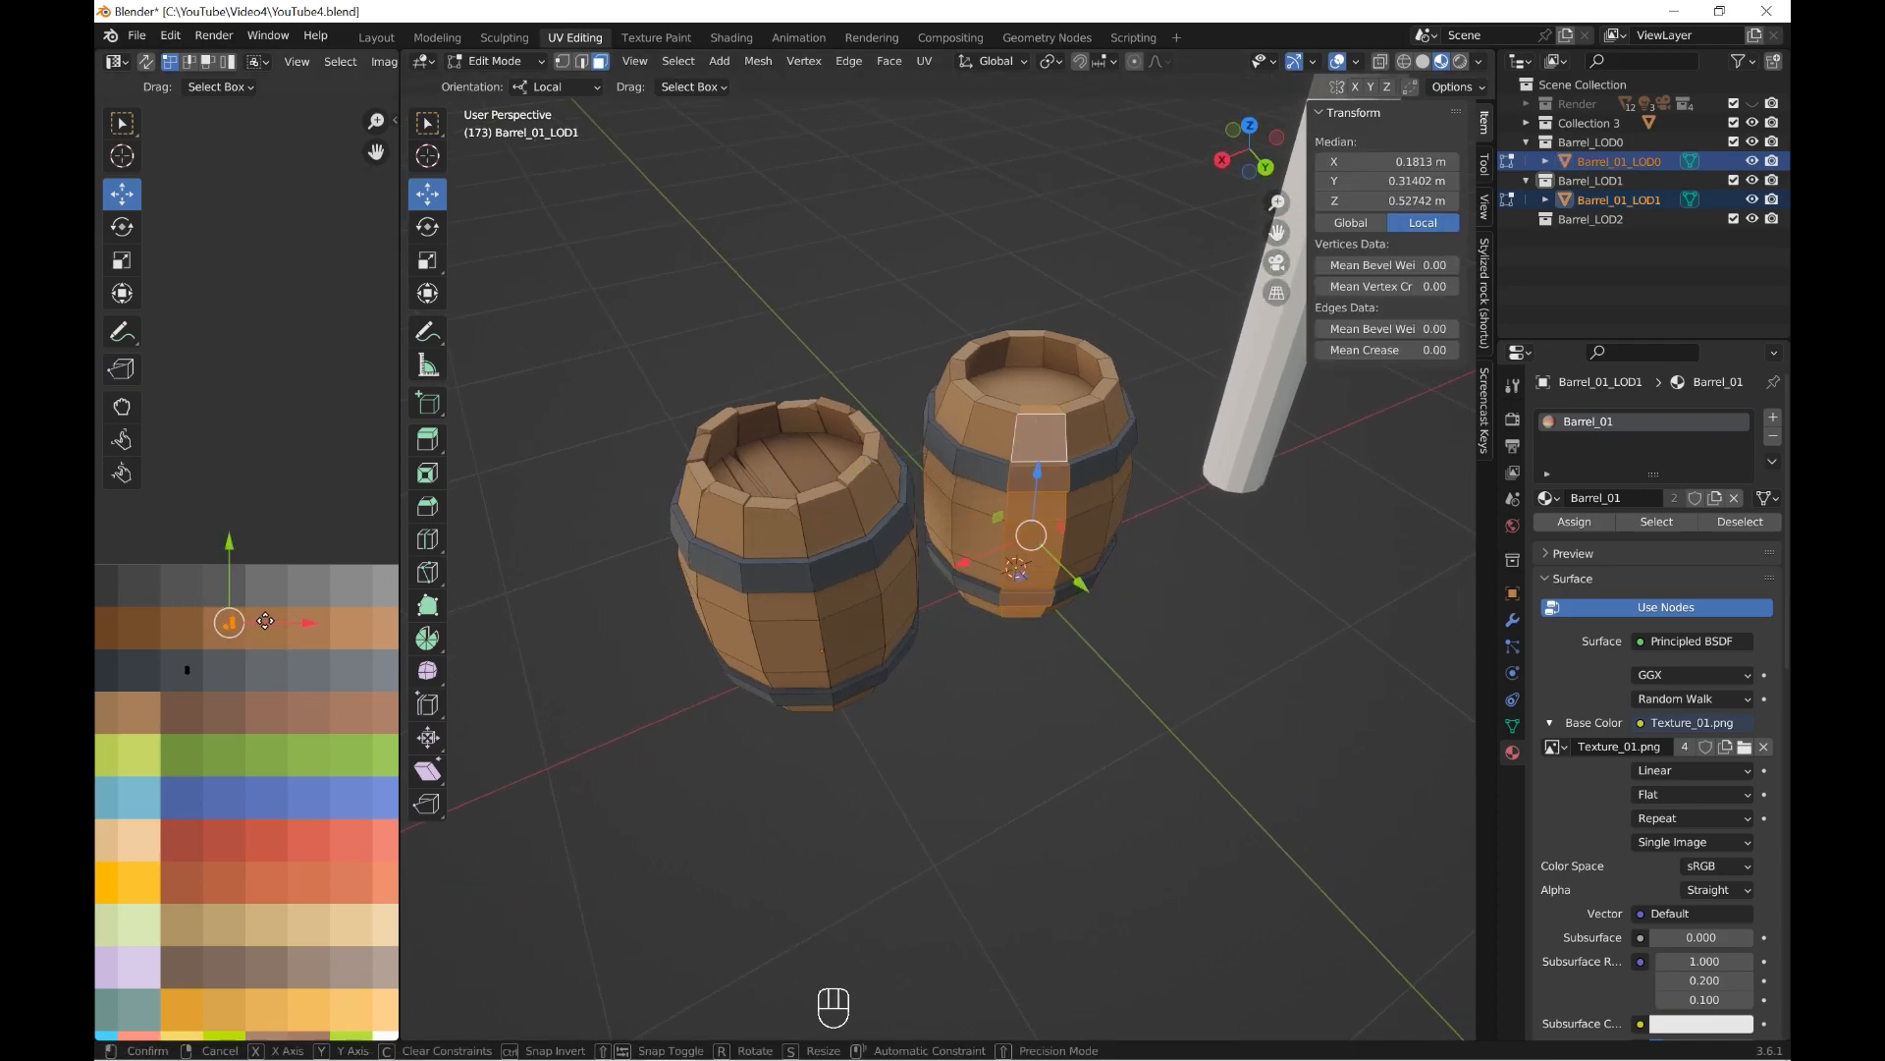
drag(259, 624, 302, 624)
Compare adjacent staves with Barrel_01_LOD0, select the matching stave of Barrel_01_LOD1 and move its wood UVs one brown swatch lighter.
middle_drag(1098, 604, 1001, 579)
click(797, 469)
shift+click(1108, 454)
middle_drag(1111, 458, 1130, 508)
shift+click(821, 442)
click(1073, 687)
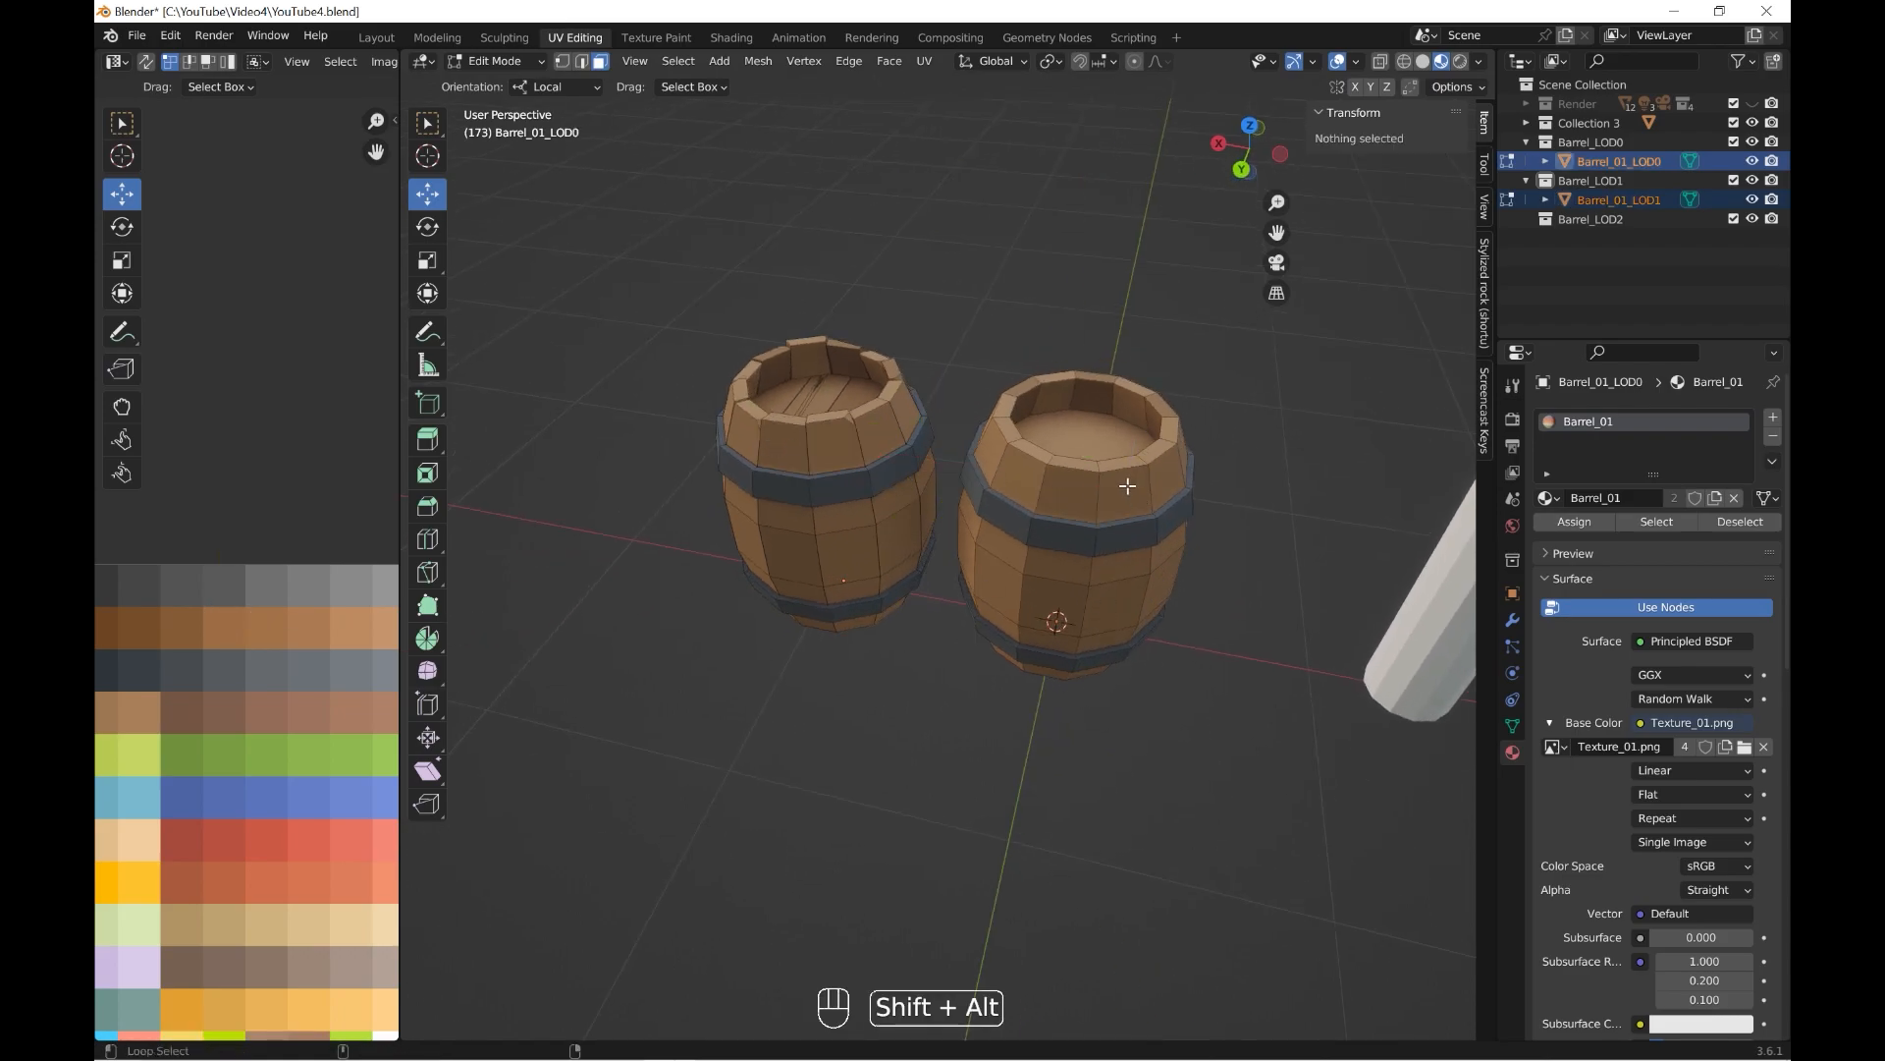
alt+shift+click(1126, 472)
drag(254, 625, 302, 625)
Check the remaining staves against Barrel_01_LOD0 and shift the wood UVs of another Barrel_01_LOD1 stave one brown swatch lighter.
middle_drag(1183, 575, 1241, 568)
click(1077, 595)
click(948, 424)
shift+click(1139, 584)
click(1240, 567)
alt+shift+click(1041, 560)
drag(234, 636, 238, 640)
drag(252, 626, 296, 626)
Leave mesh editing of both barrels and select only Barrel_01_LOD1.
middle_drag(1245, 583, 1027, 530)
click(969, 599)
middle_drag(1051, 643, 1102, 734)
scroll(1075, 604, down, 4)
key(Tab)
click(881, 546)
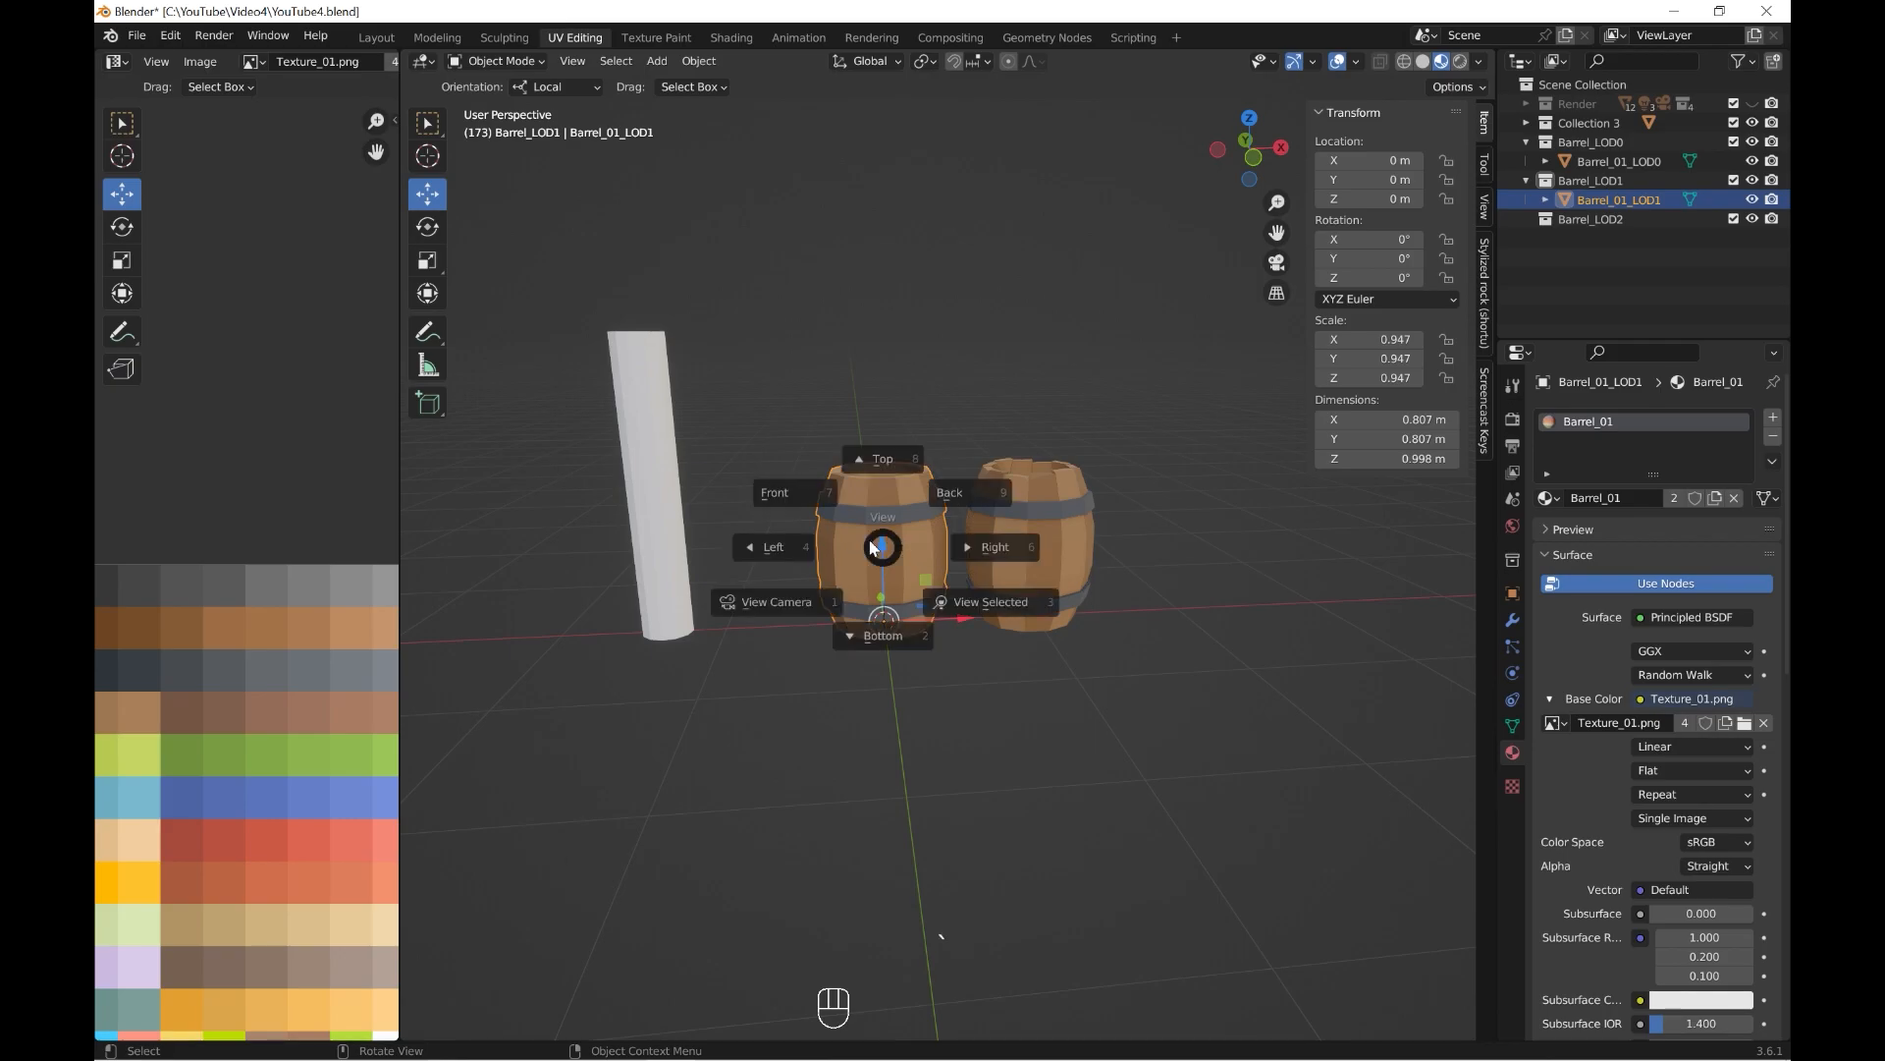
Try moving Barrel_01_LOD1 aside along X in front view, and snap it back to the 3D cursor.
key(KP_1)
drag(1042, 604, 1246, 621)
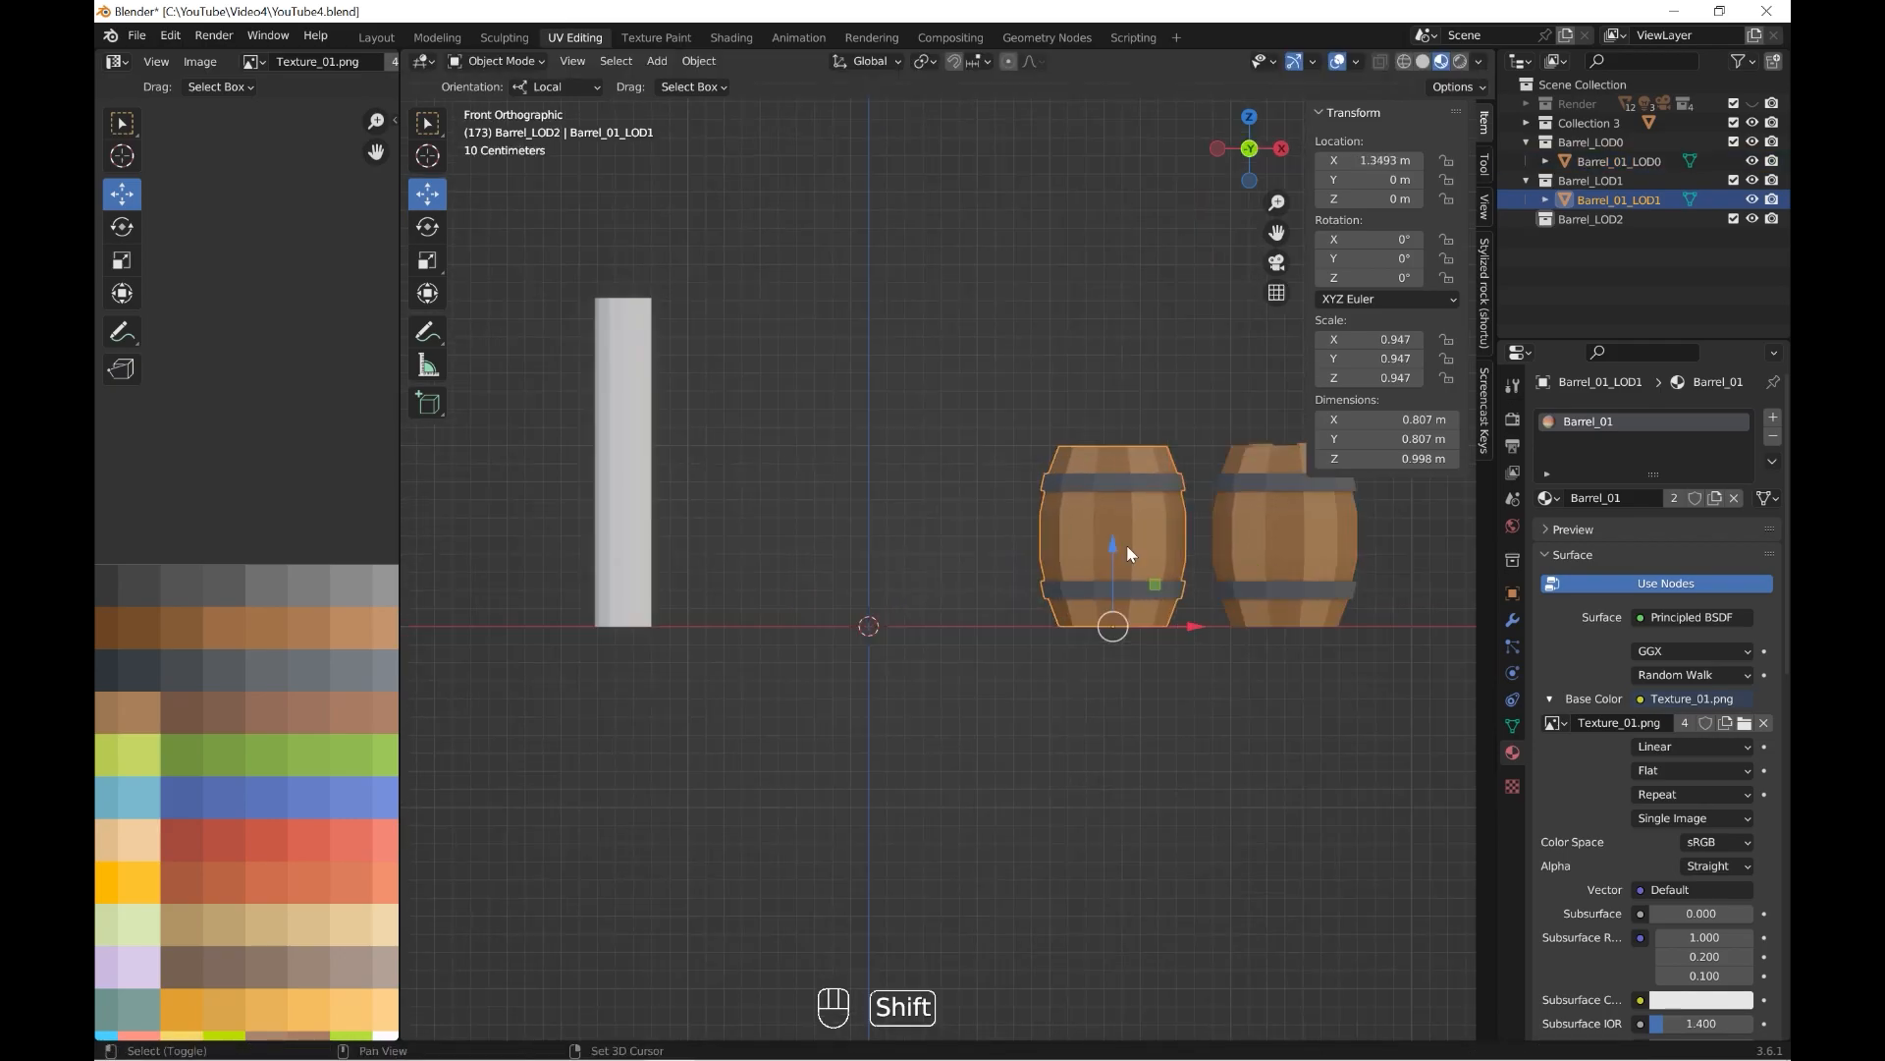
key(shift+s)
click(1130, 386)
Add a cylinder mesh with 8 vertices to the Barrel_LOD2 collection.
key(shift+a)
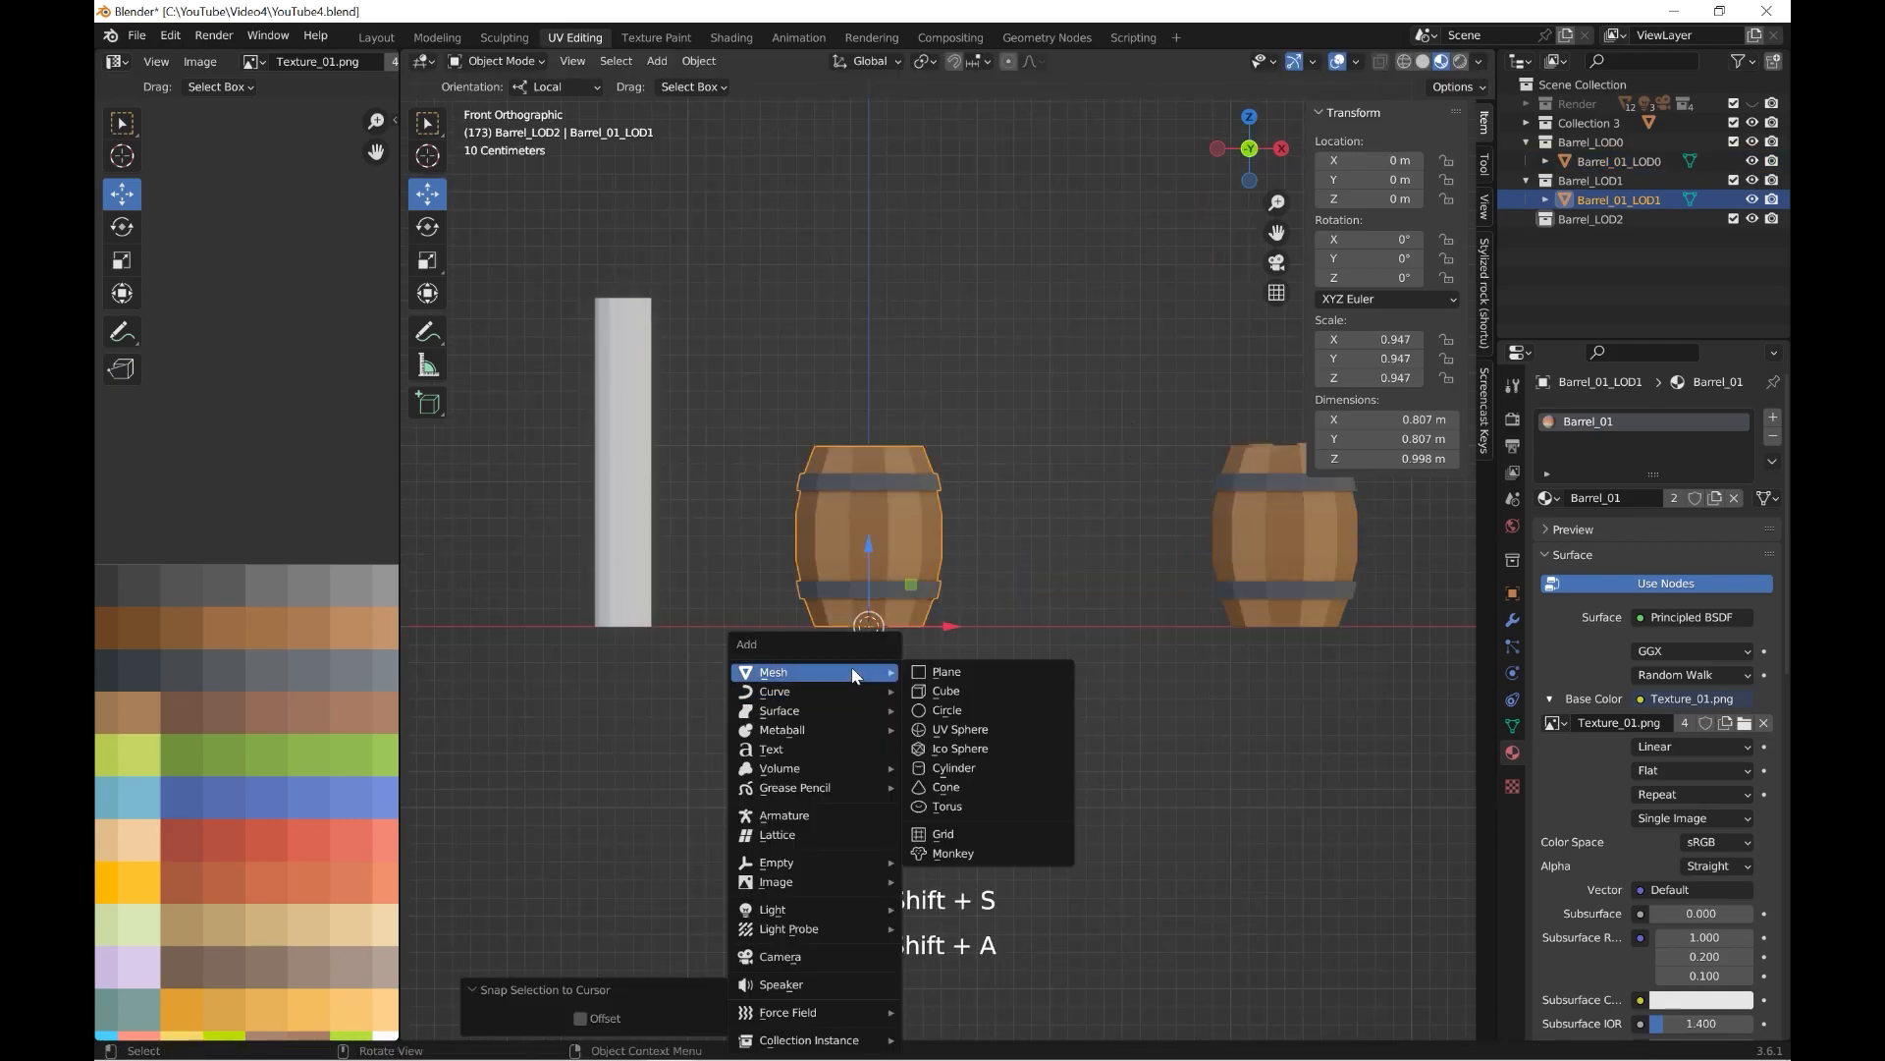
click(1591, 219)
key(shift+a)
mouse_move(828, 645)
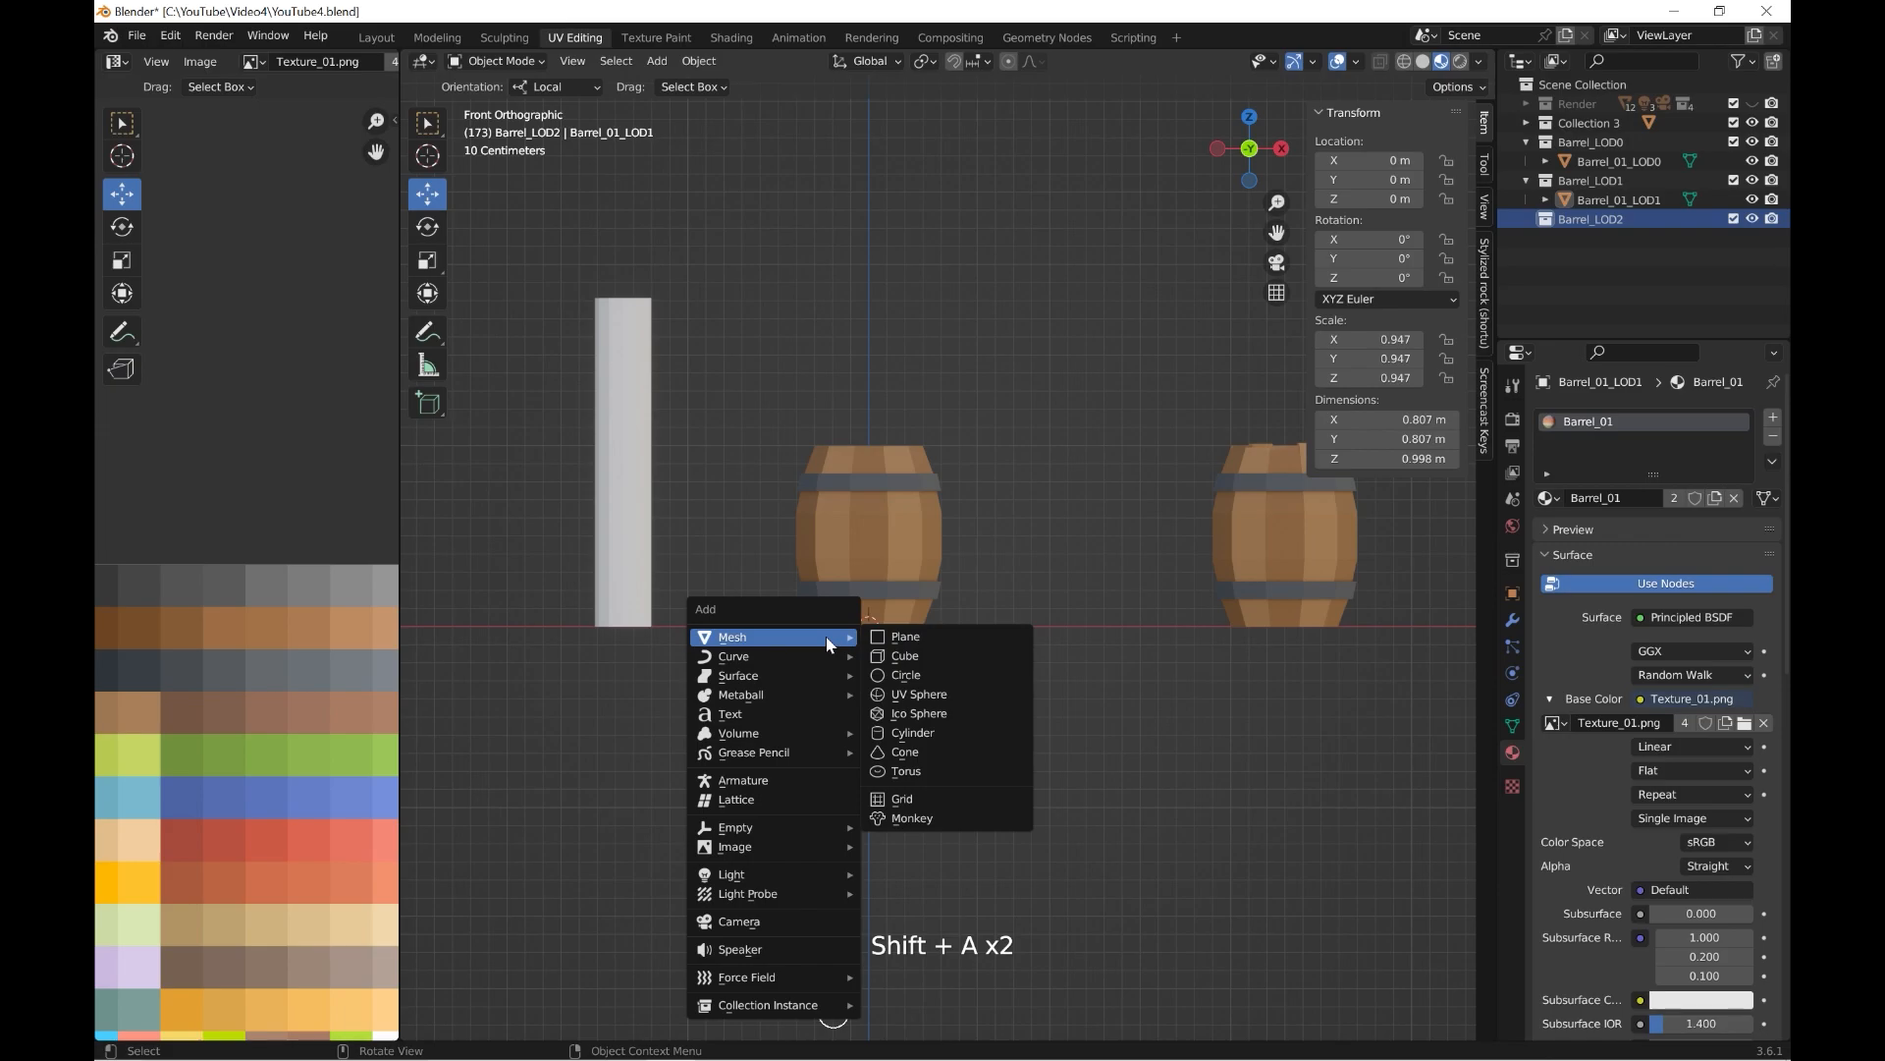
click(915, 739)
text(6)
key(Return)
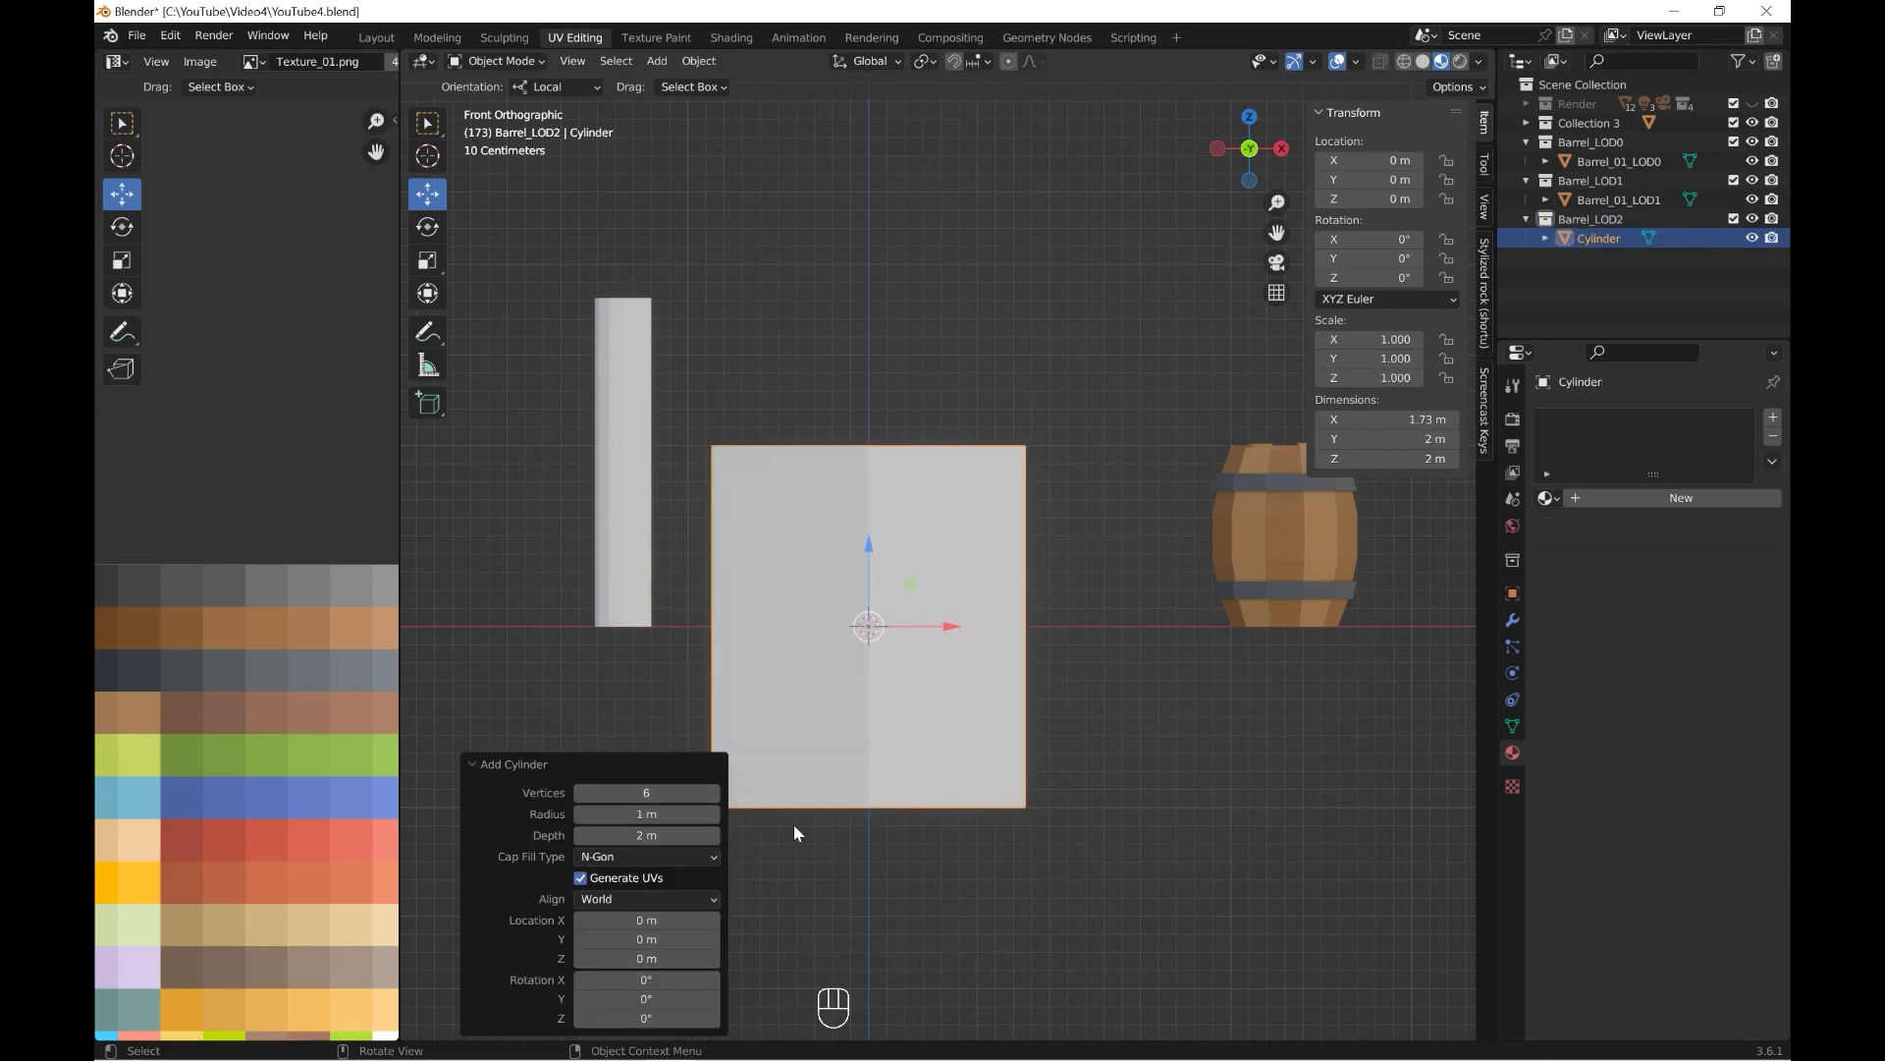
text(8)
key(Return)
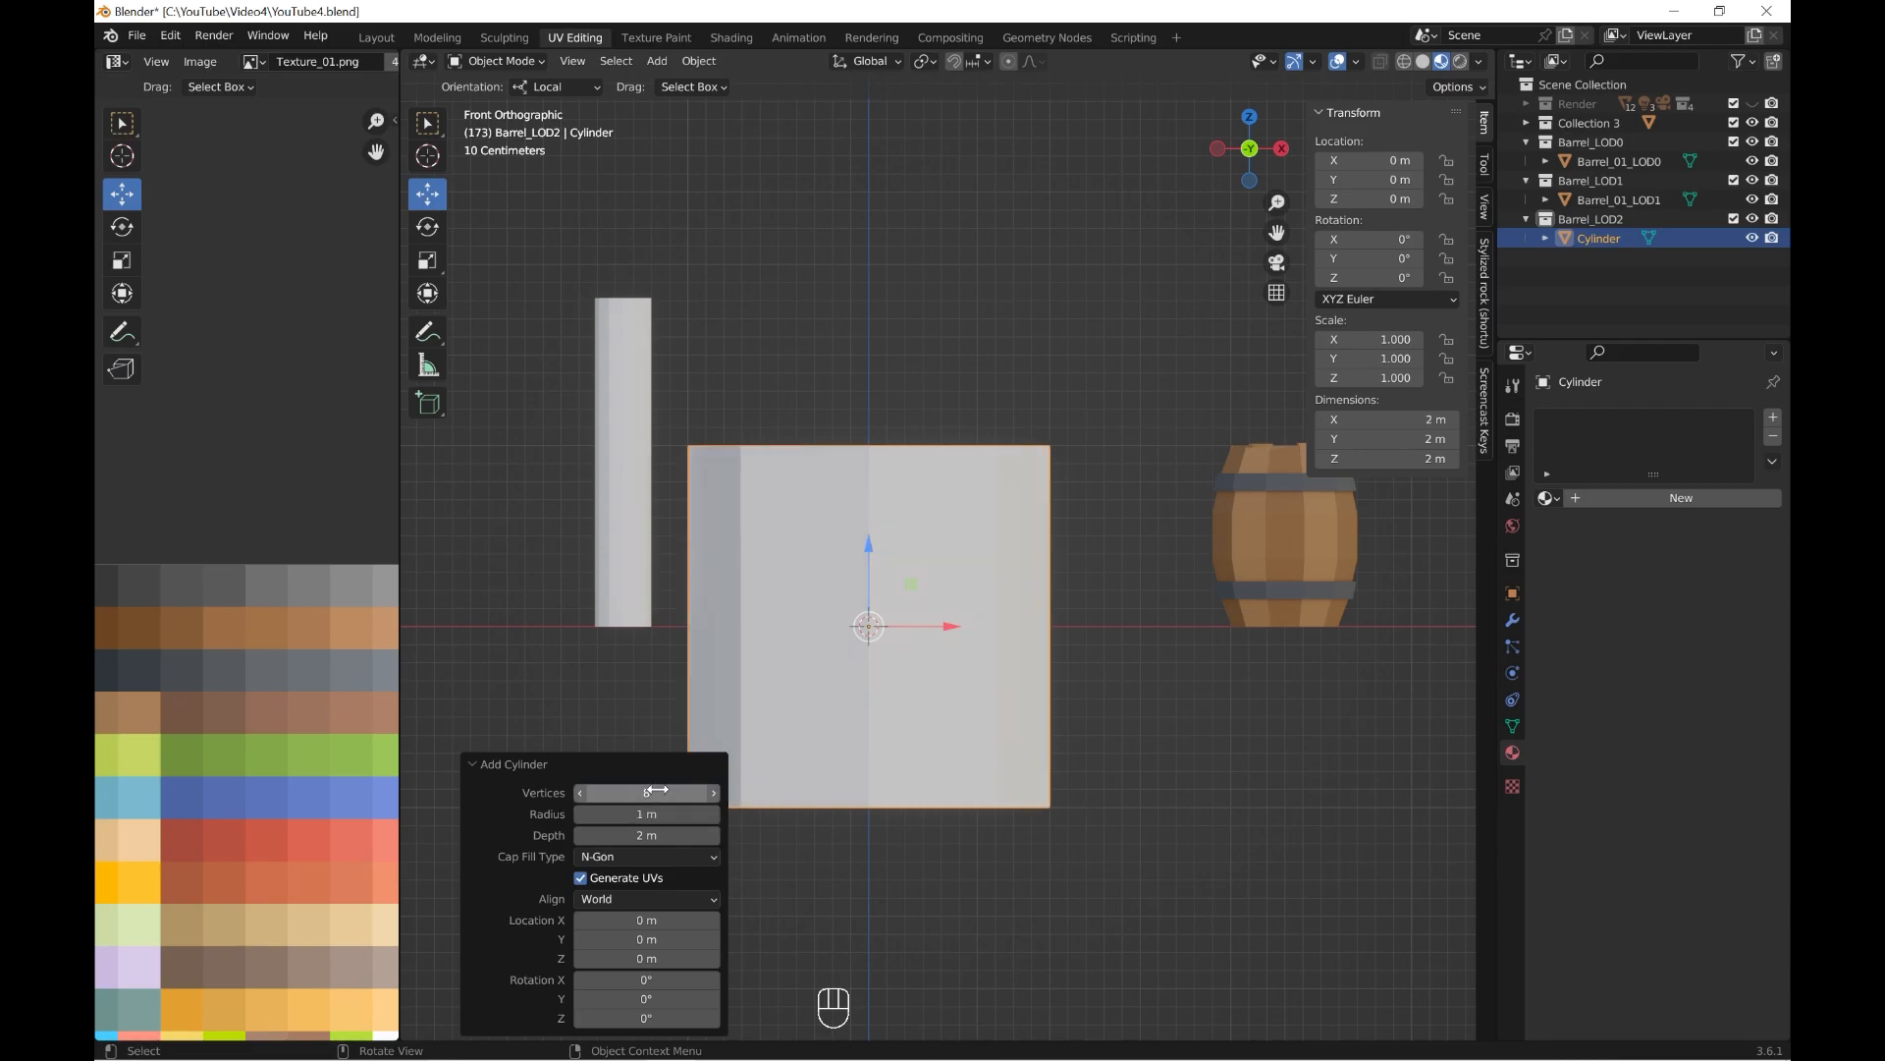
Rotate the cylinder 22.5° about Z and apply its rotation and scale.
key(grave)
Raise the cylinder to 1 m on Z and set its origin to the 3D cursor at its base.
key(grave)
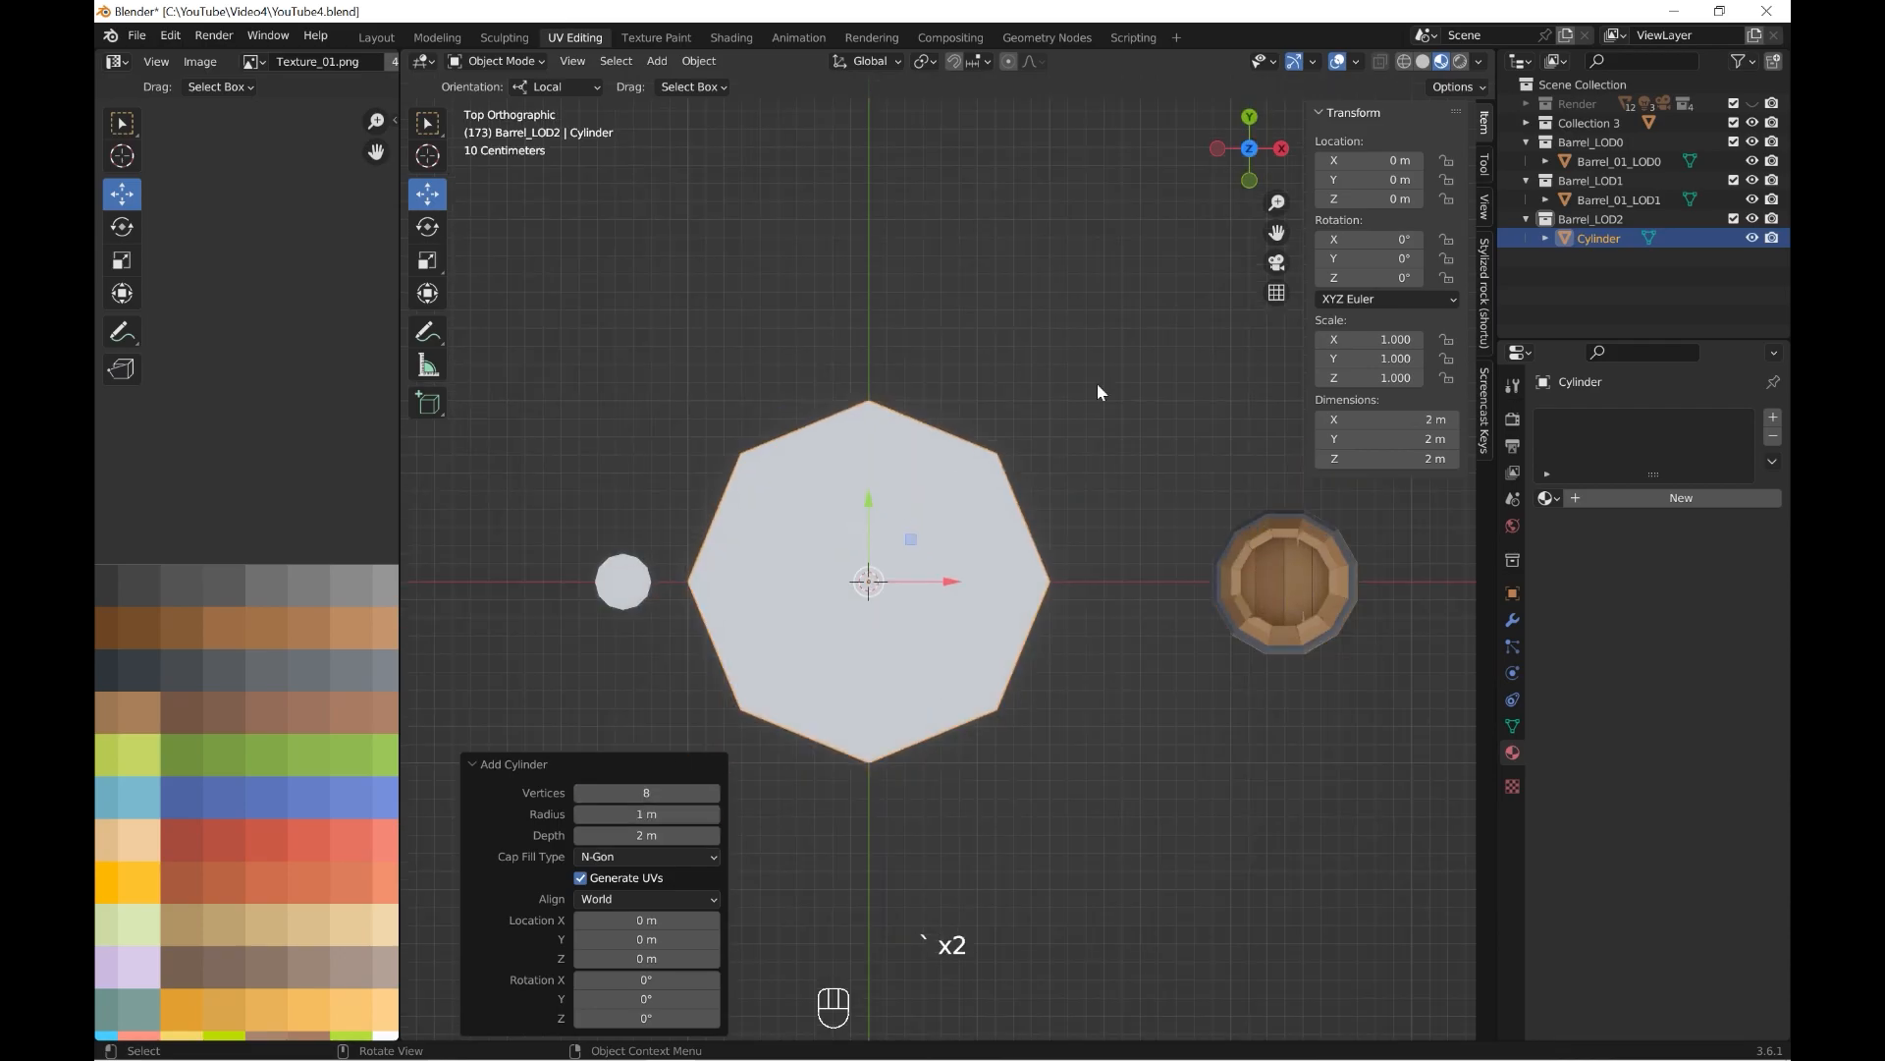
double_click(1367, 278)
text(22.5)
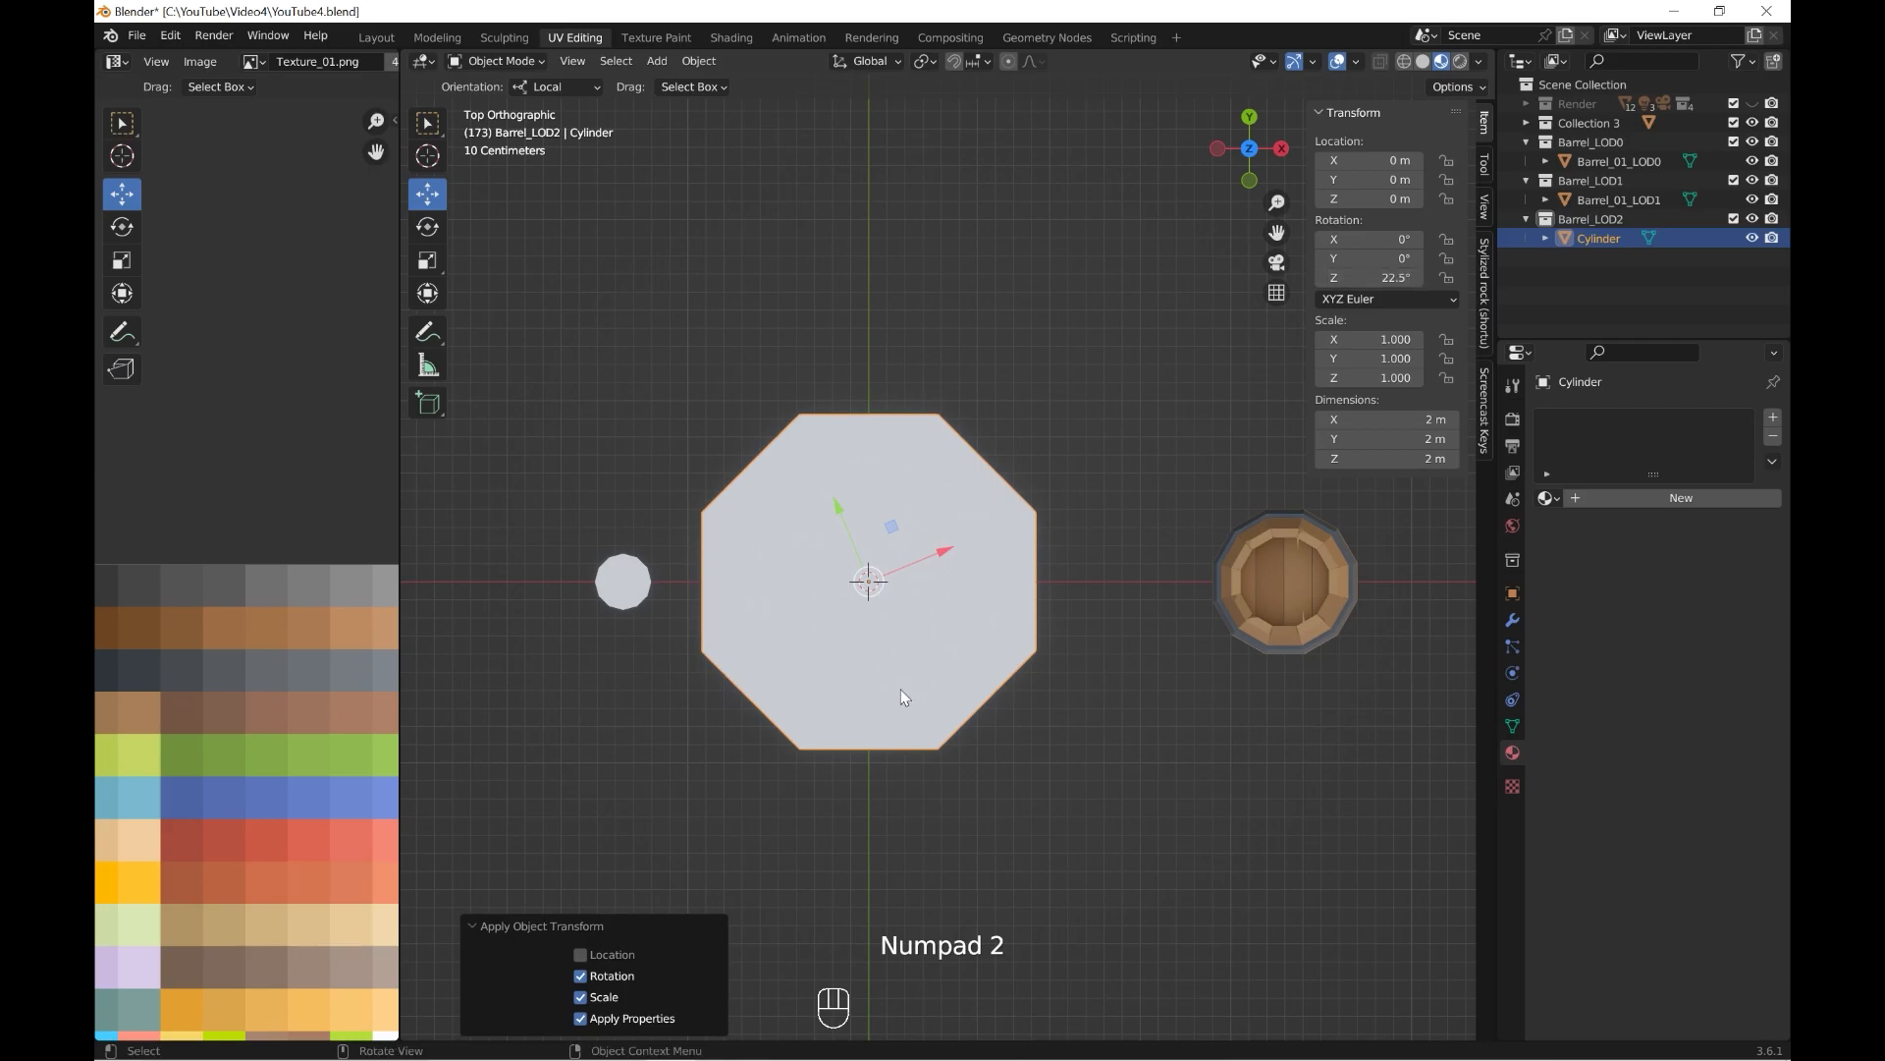
key(ctrl+a)
click(848, 723)
key(grave)
click(736, 615)
text(1)
key(Return)
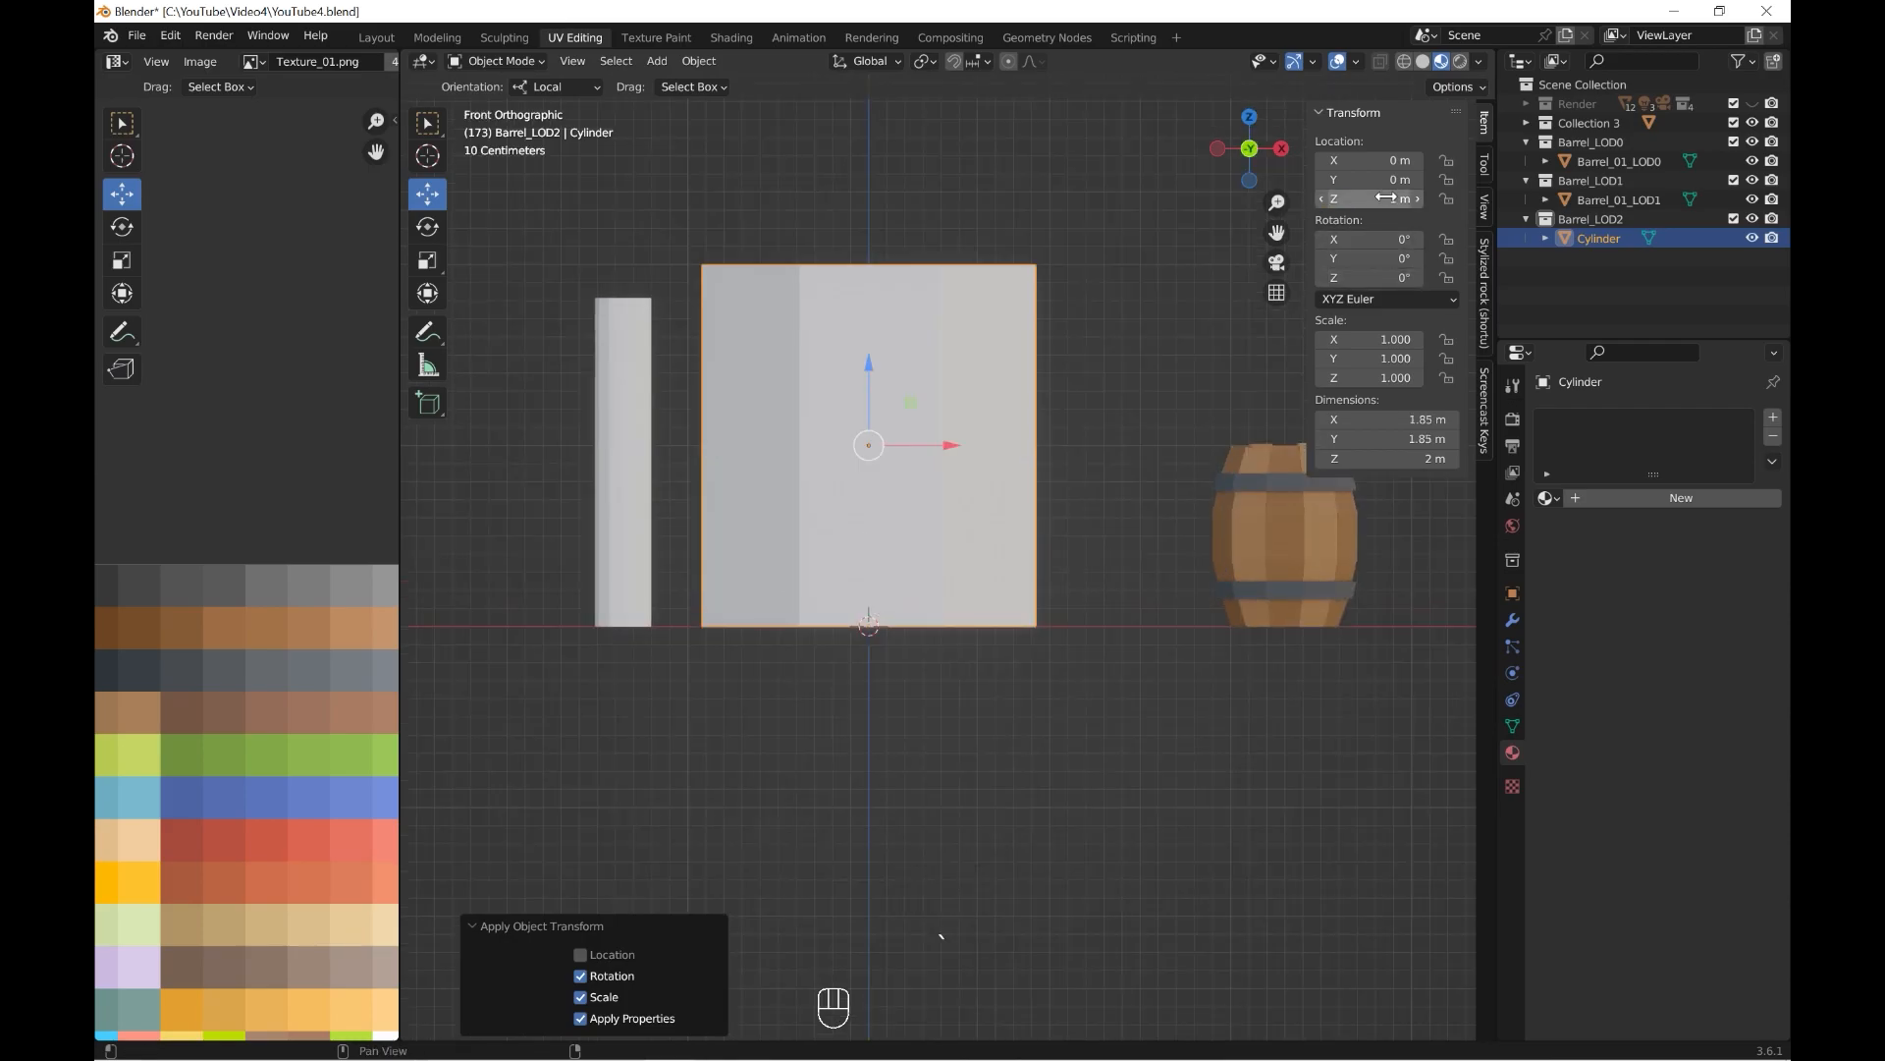
click(699, 61)
mouse_move(757, 101)
click(982, 139)
Scale the cylinder uniformly to about 0.321 so its base matches the base of Barrel_01_LOD1.
key(s)
click(1074, 736)
scroll(1061, 726, up, 5)
shift+middle_drag(1034, 711, 1116, 605)
key(s)
click(1073, 758)
click(1405, 61)
scroll(1102, 624, up, 2)
scroll(1263, 770, up, 2)
middle_drag(1262, 770, 1166, 694)
click(1423, 60)
key(s)
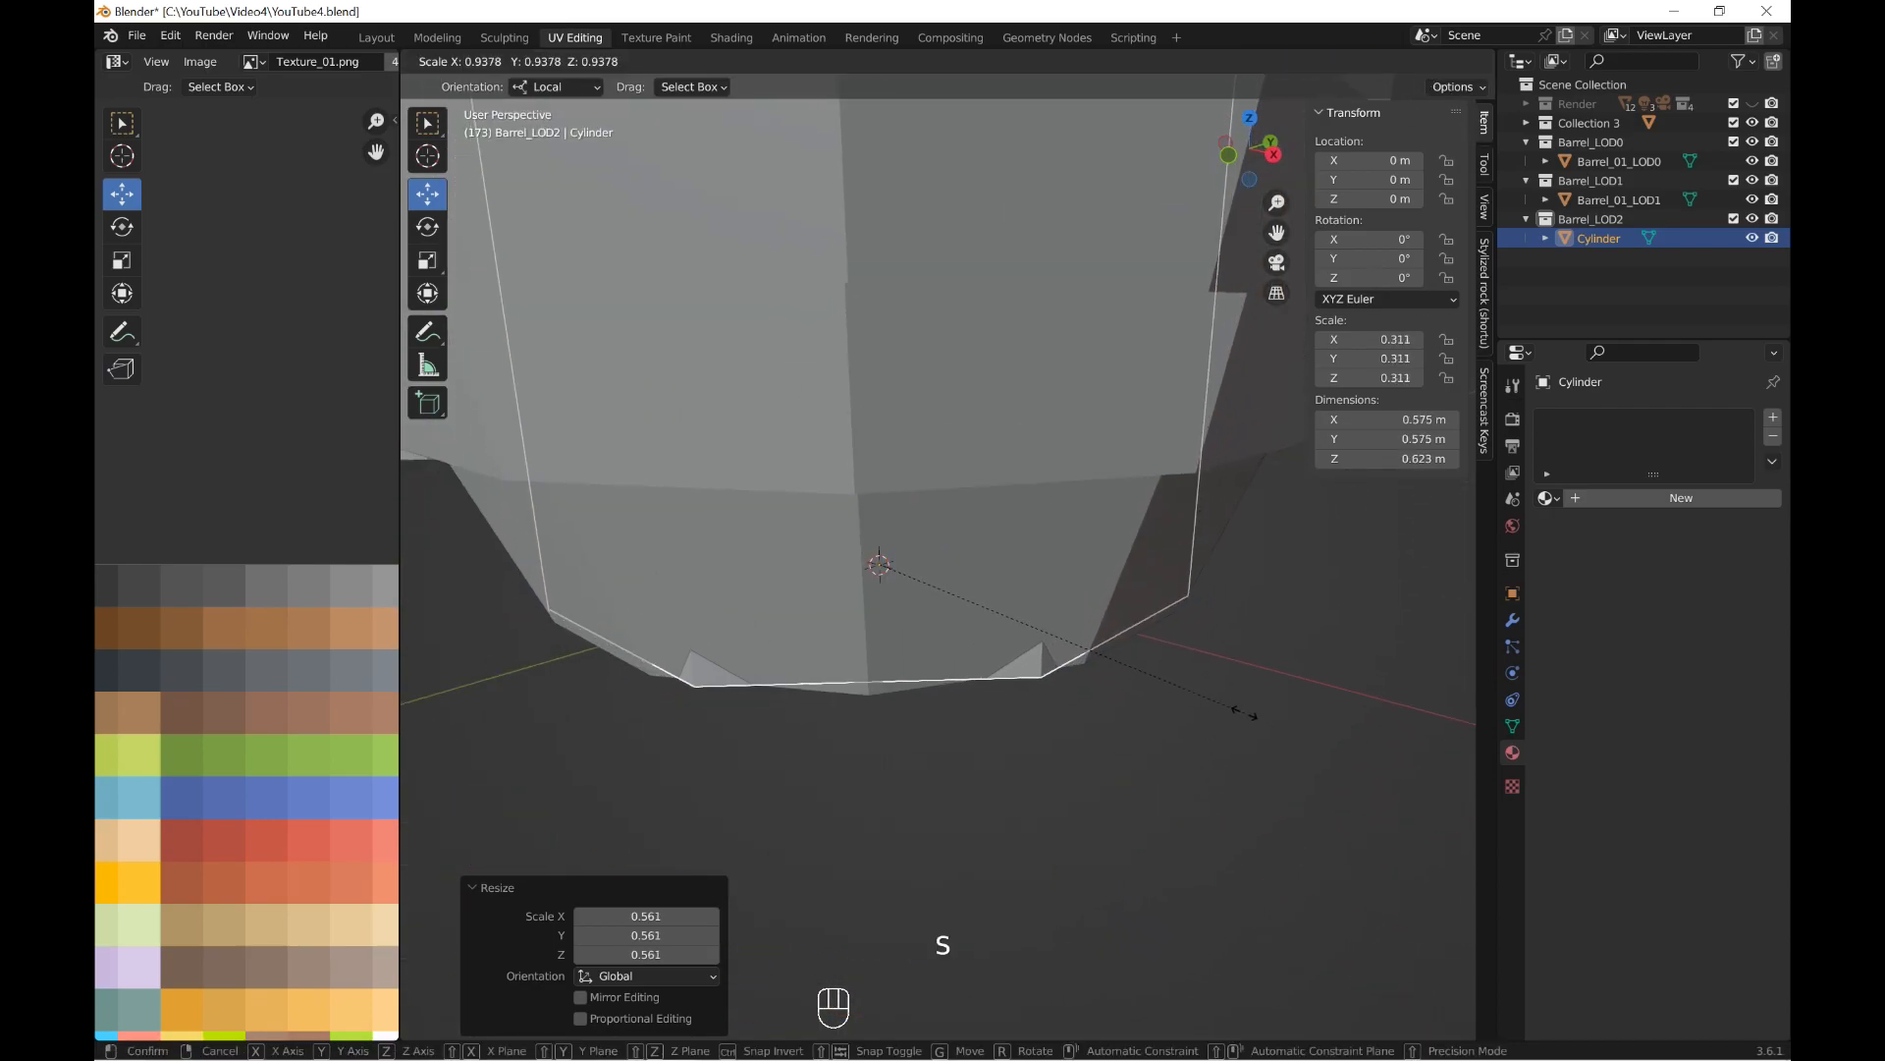
click(1198, 715)
scroll(1198, 715, down, 4)
middle_drag(1199, 708, 1234, 731)
shift+middle_drag(1114, 639, 1112, 722)
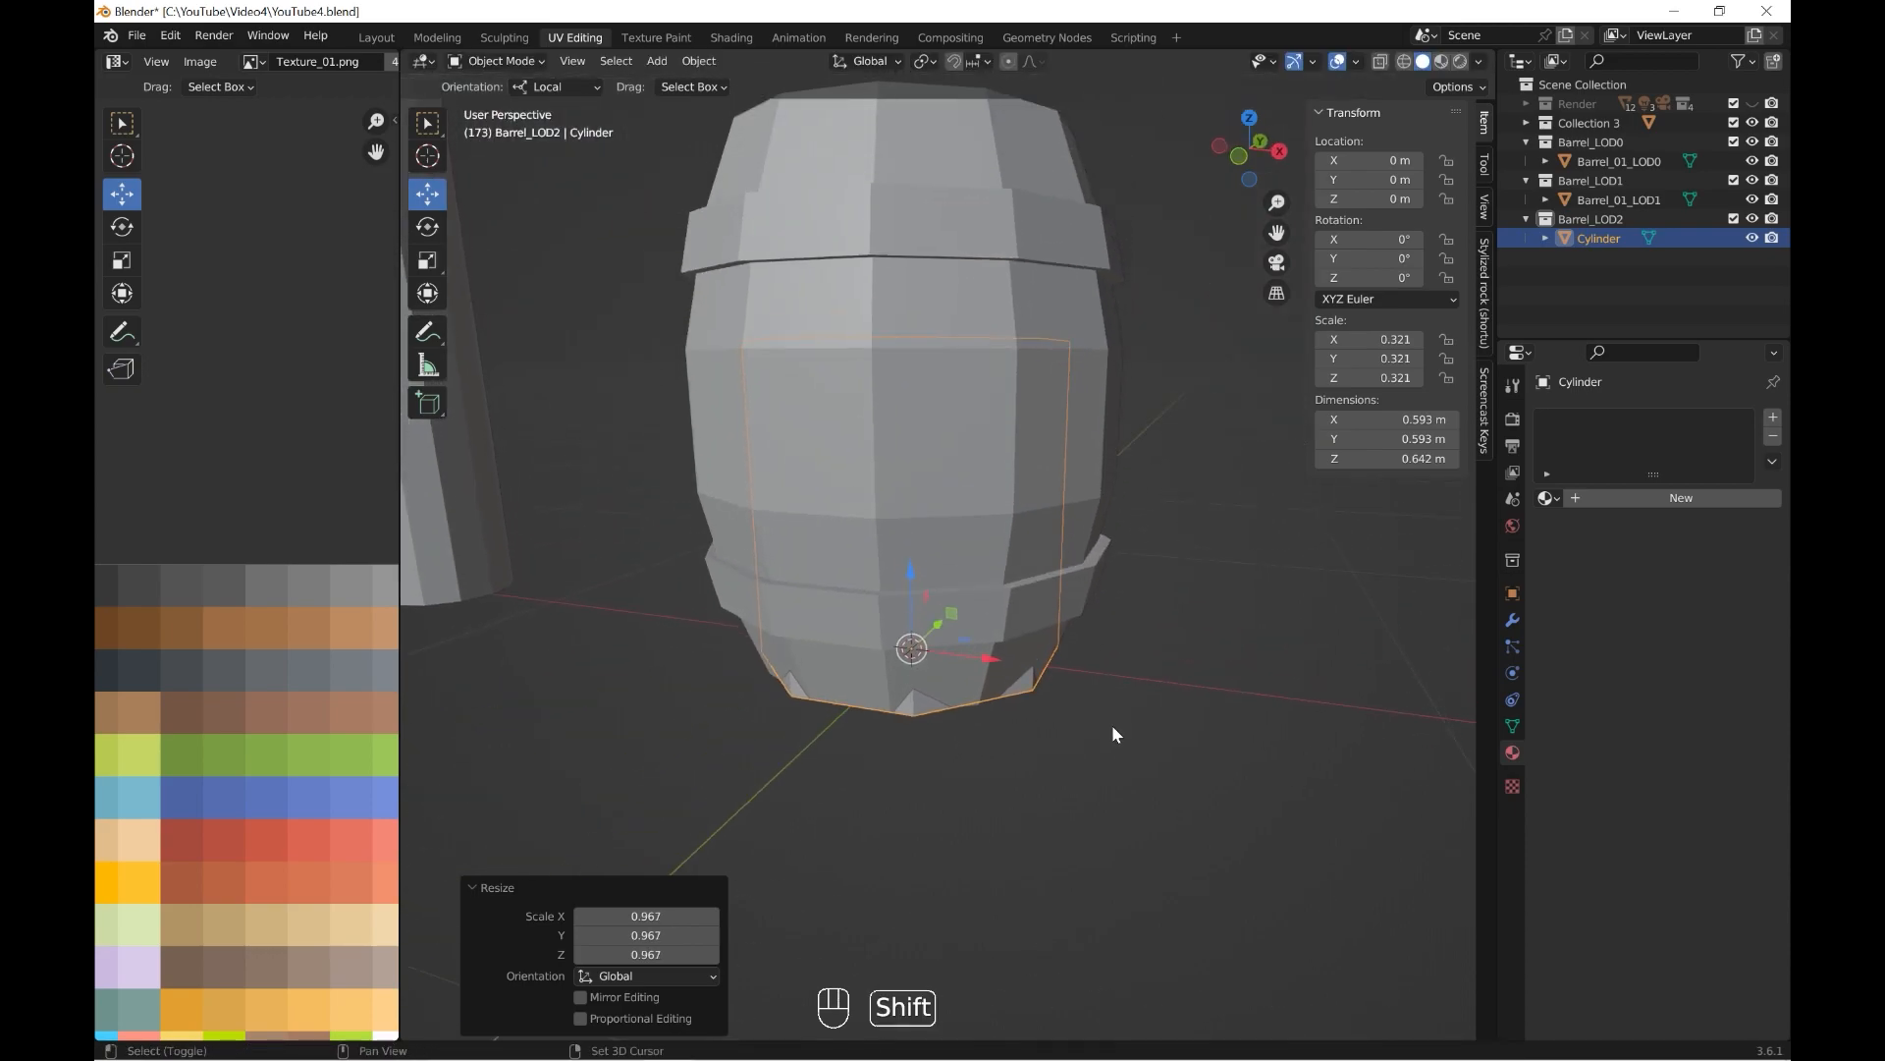
Select the cylinder's top vertices in front wireframe view and raise them to the top of Barrel_01_LOD1.
key(grave)
click(1017, 652)
click(1405, 62)
shift+middle_drag(1090, 324, 1118, 484)
click(482, 59)
click(496, 85)
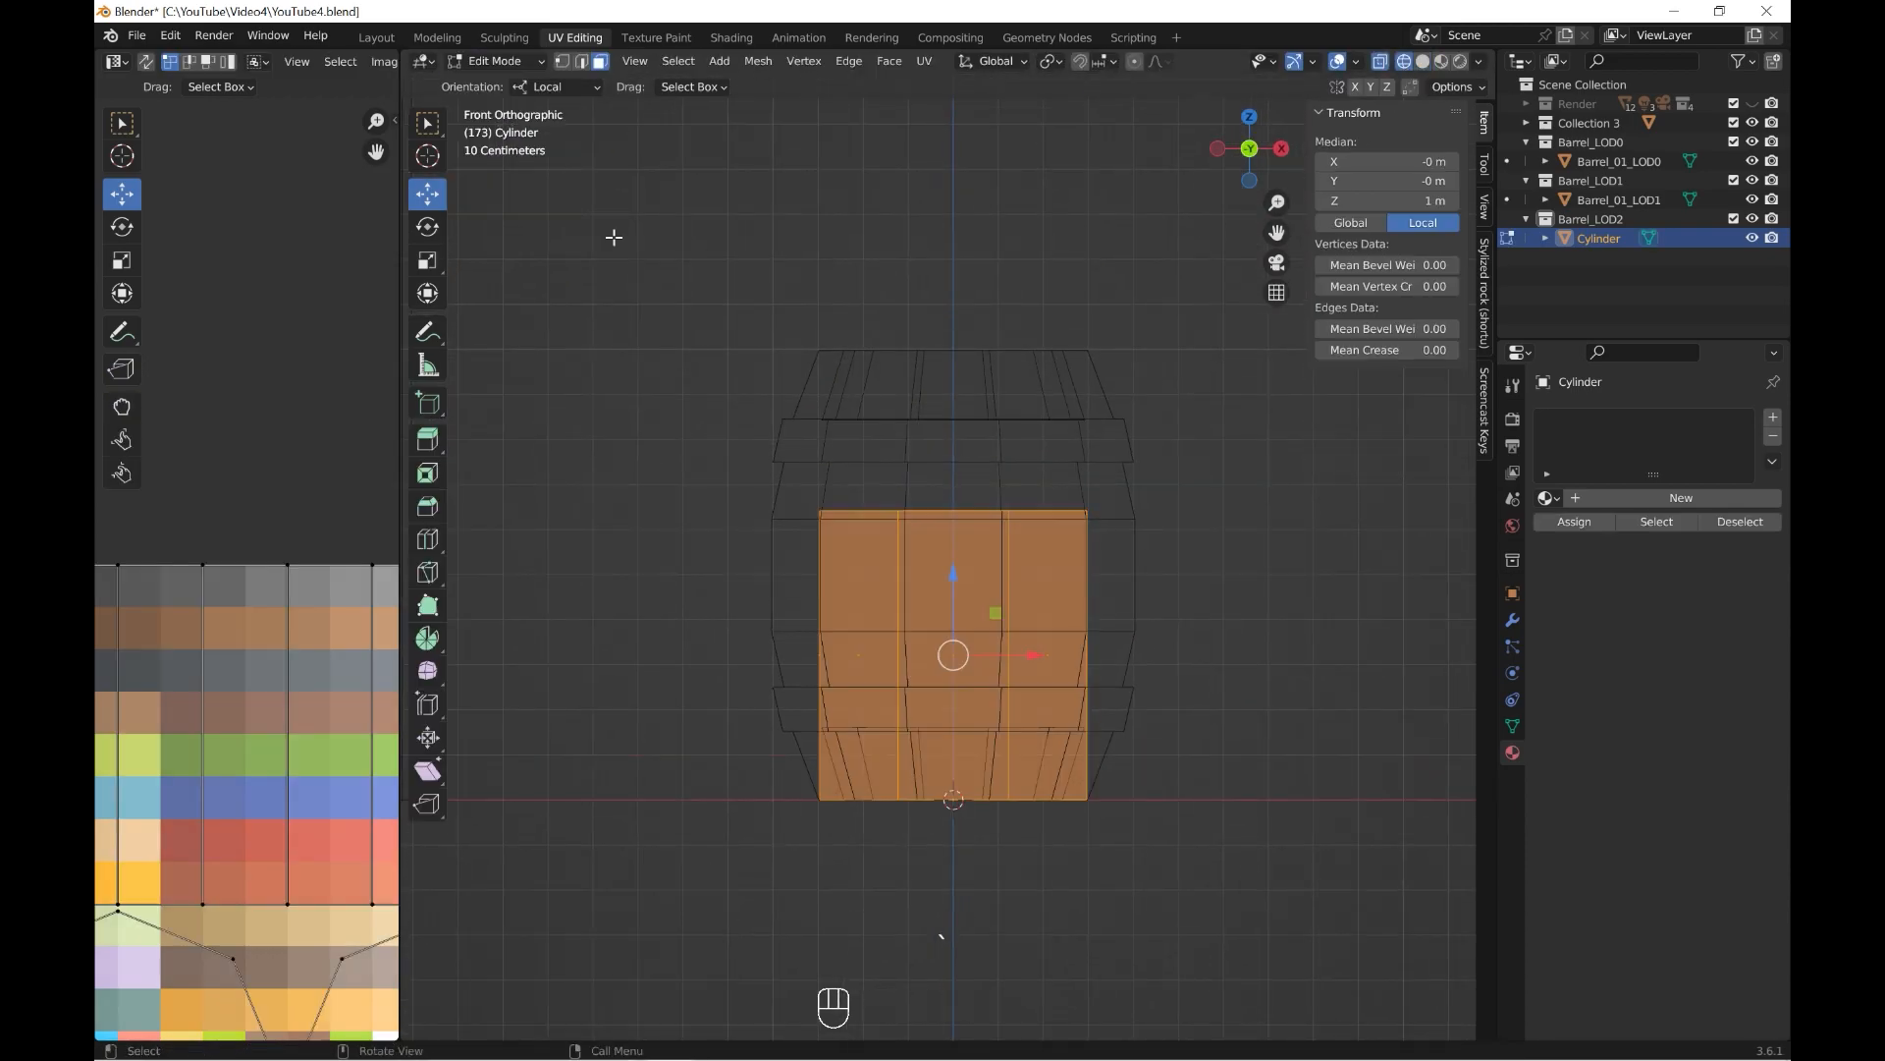
drag(618, 350, 1105, 535)
drag(971, 432, 990, 309)
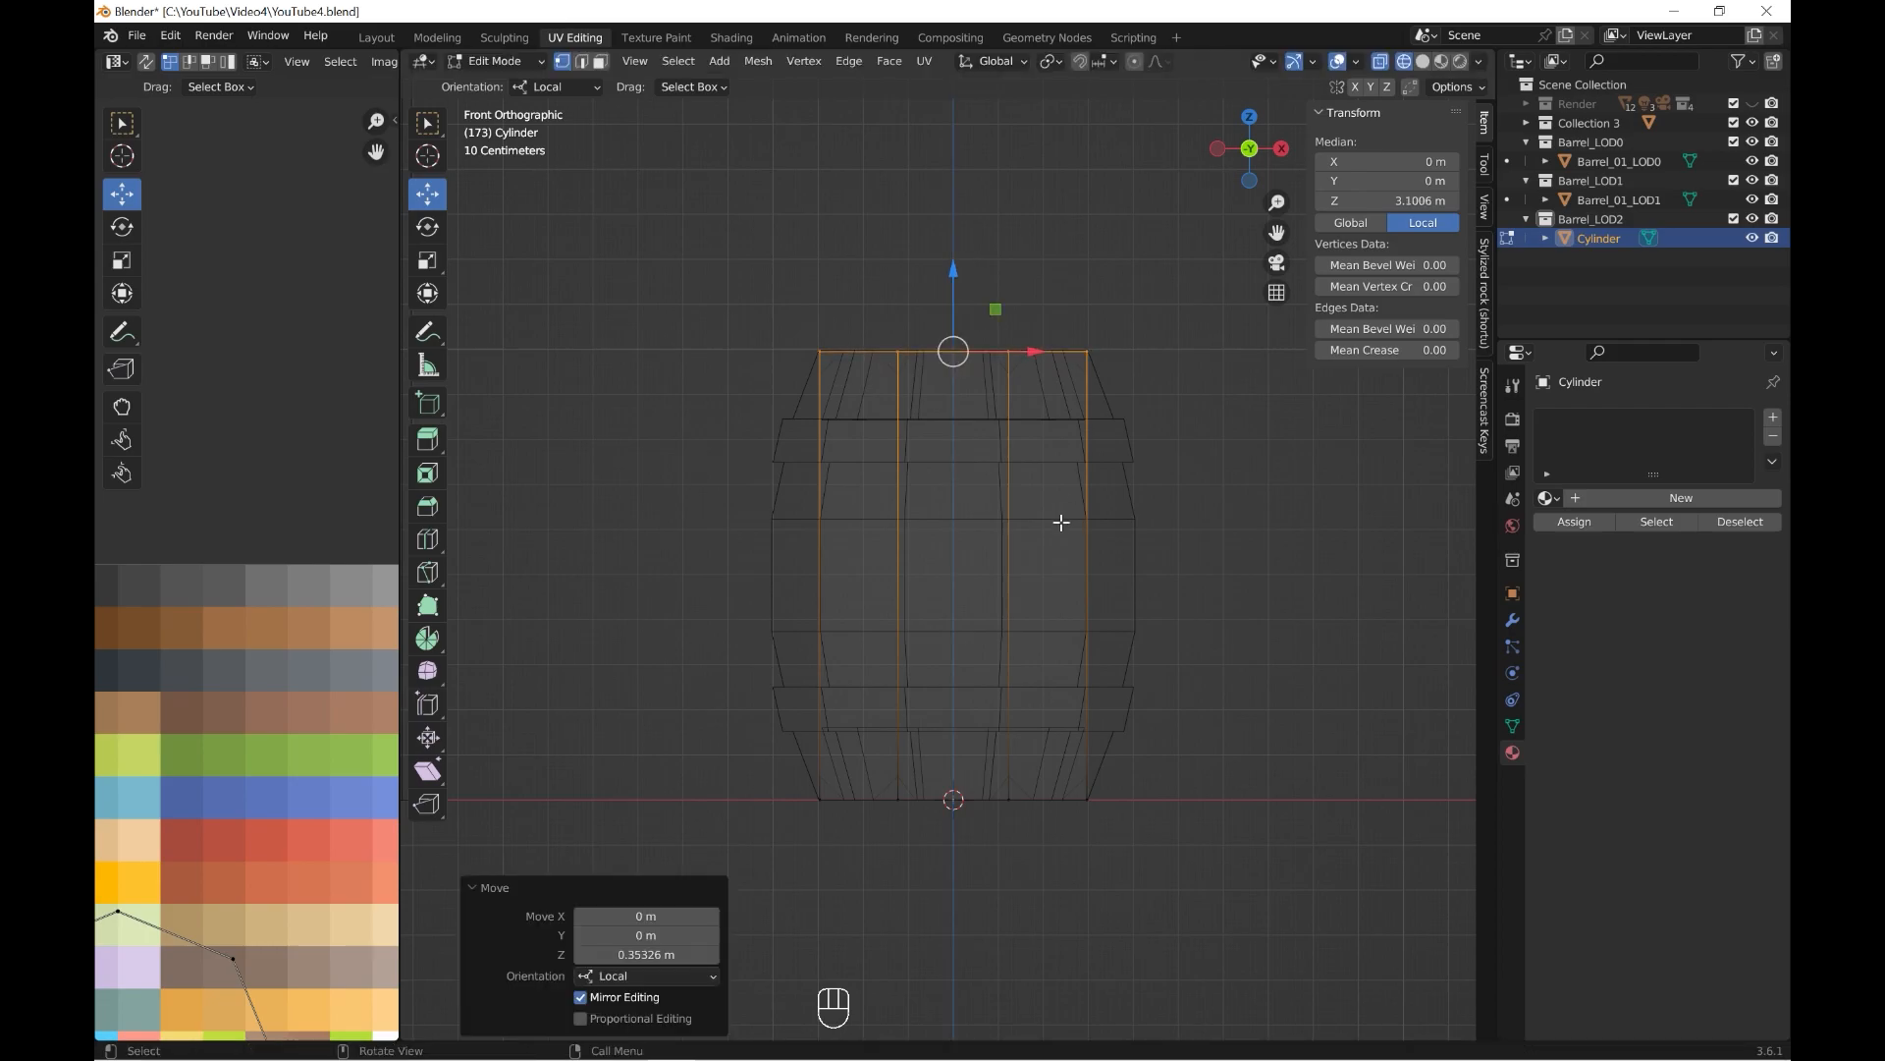
Add an edge loop at the cylinder's mid-height and scale it by 1.353 to match the barrel's widest outline.
click(427, 538)
click(1128, 621)
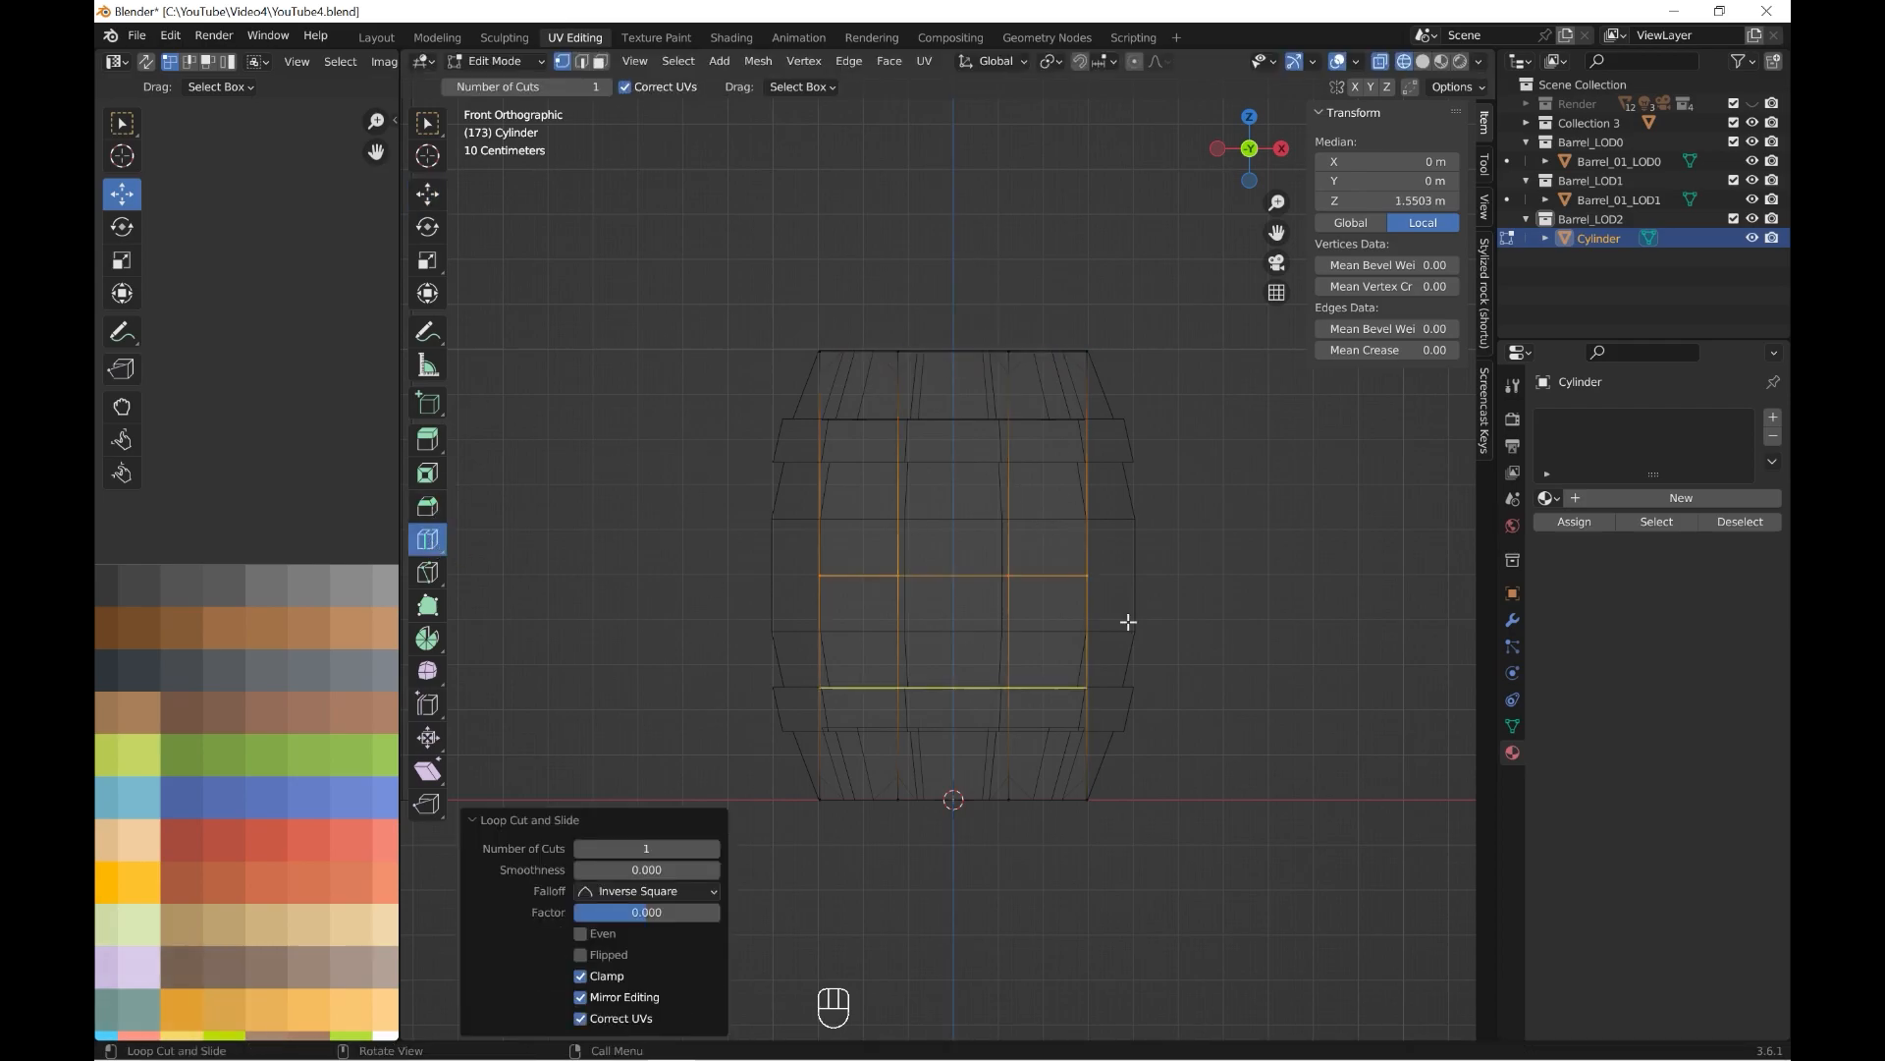
key(s)
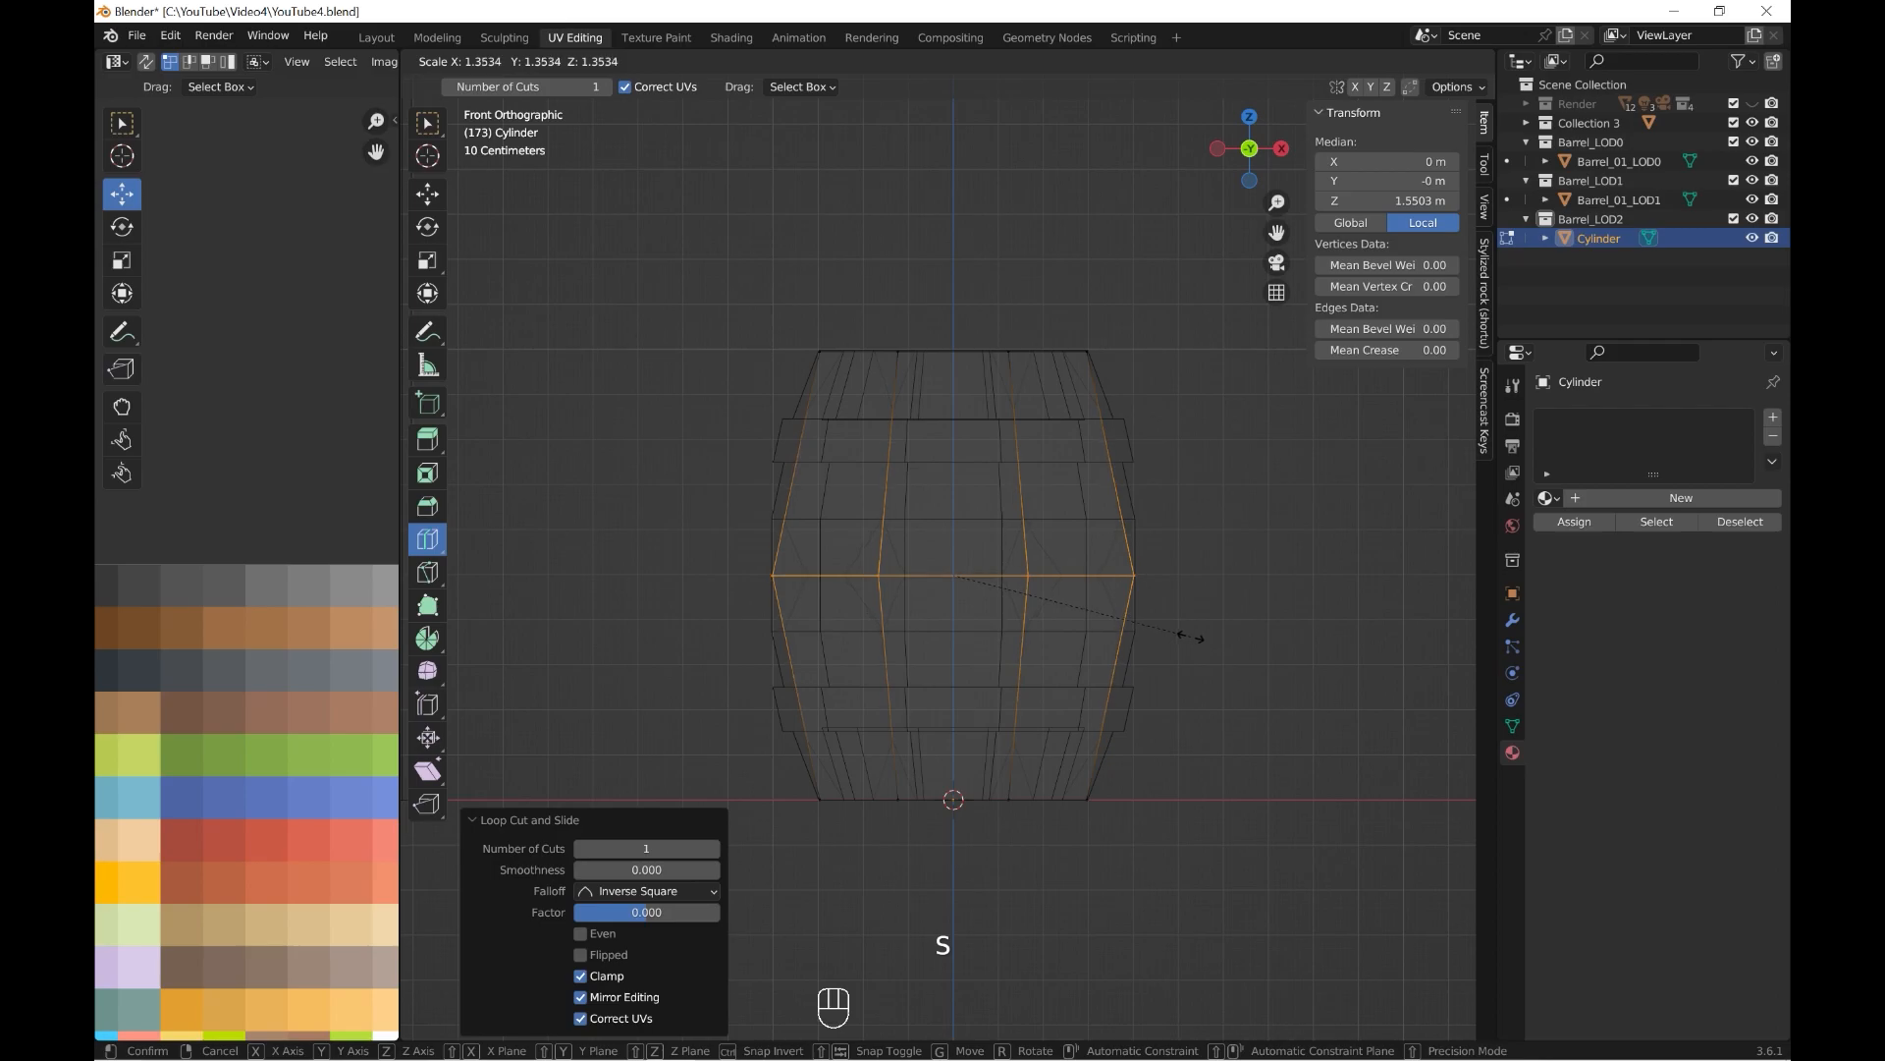
click(1189, 635)
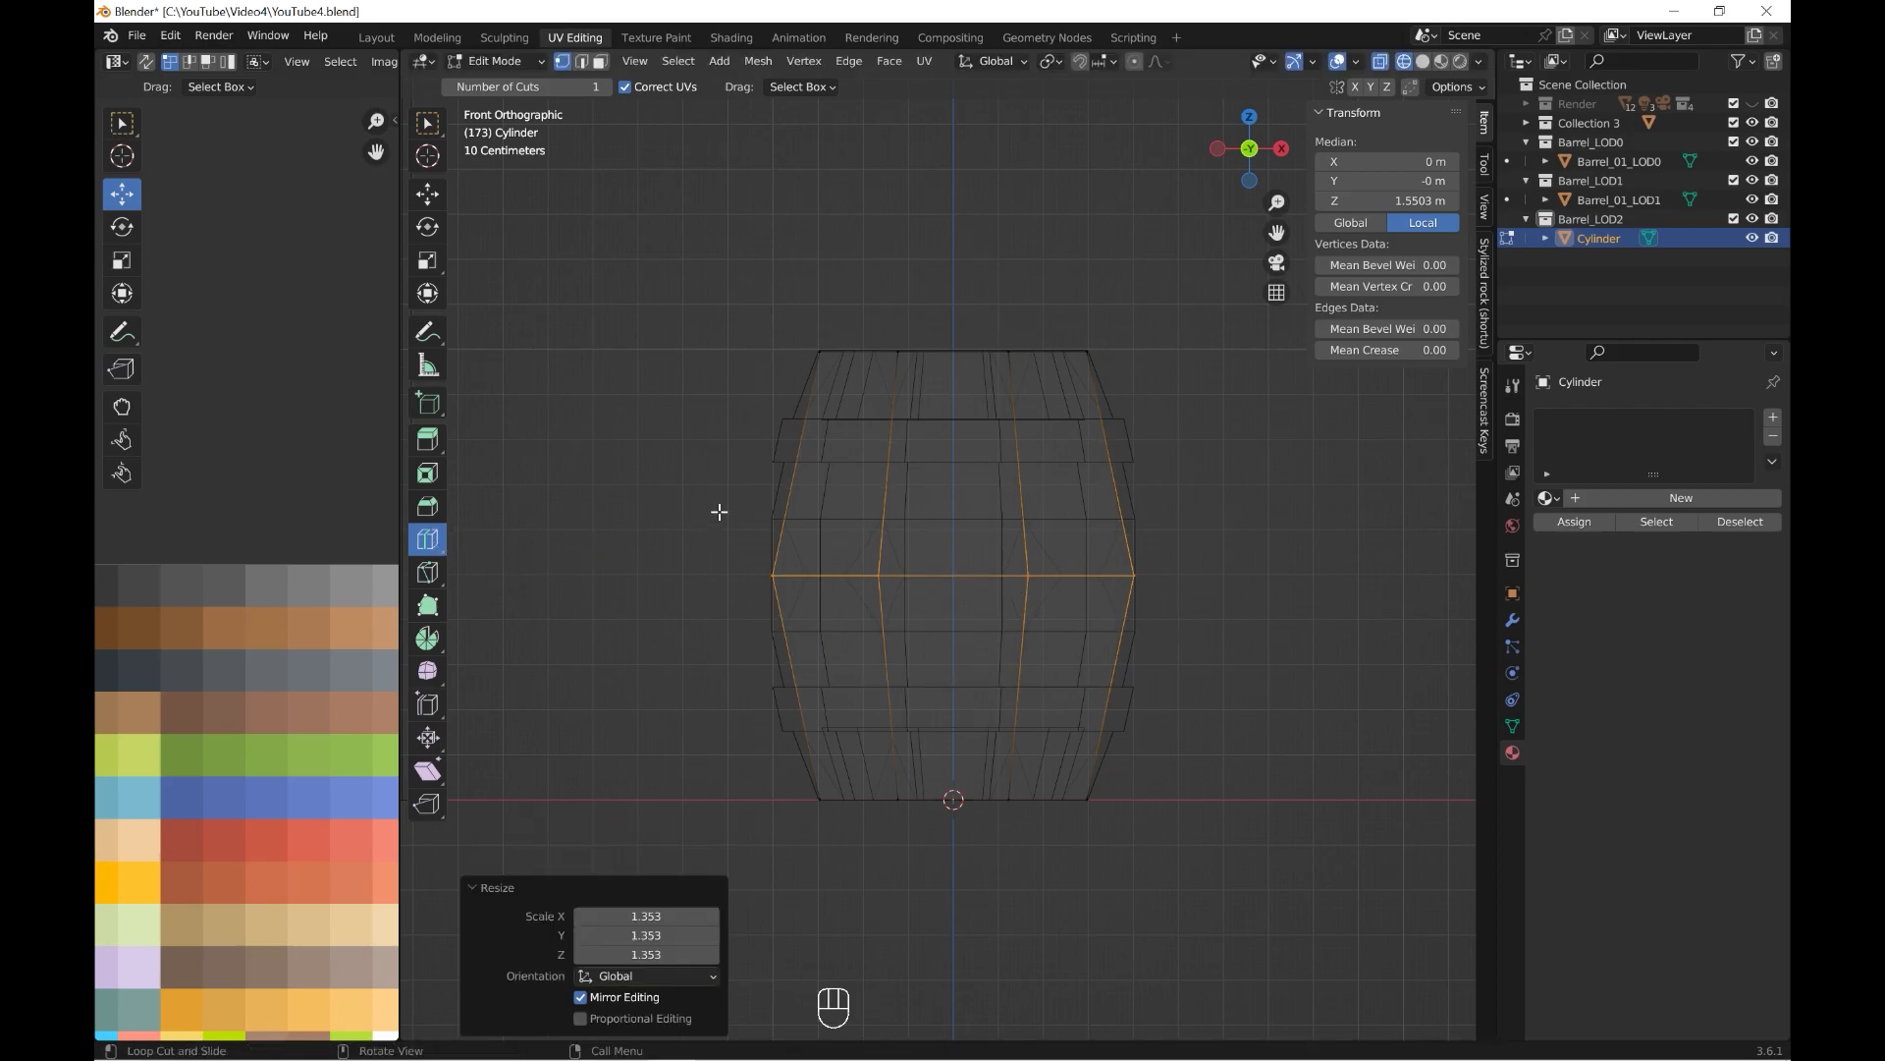
Add one edge loop midway through the cylinder's lower half and another midway through its upper half.
click(800, 673)
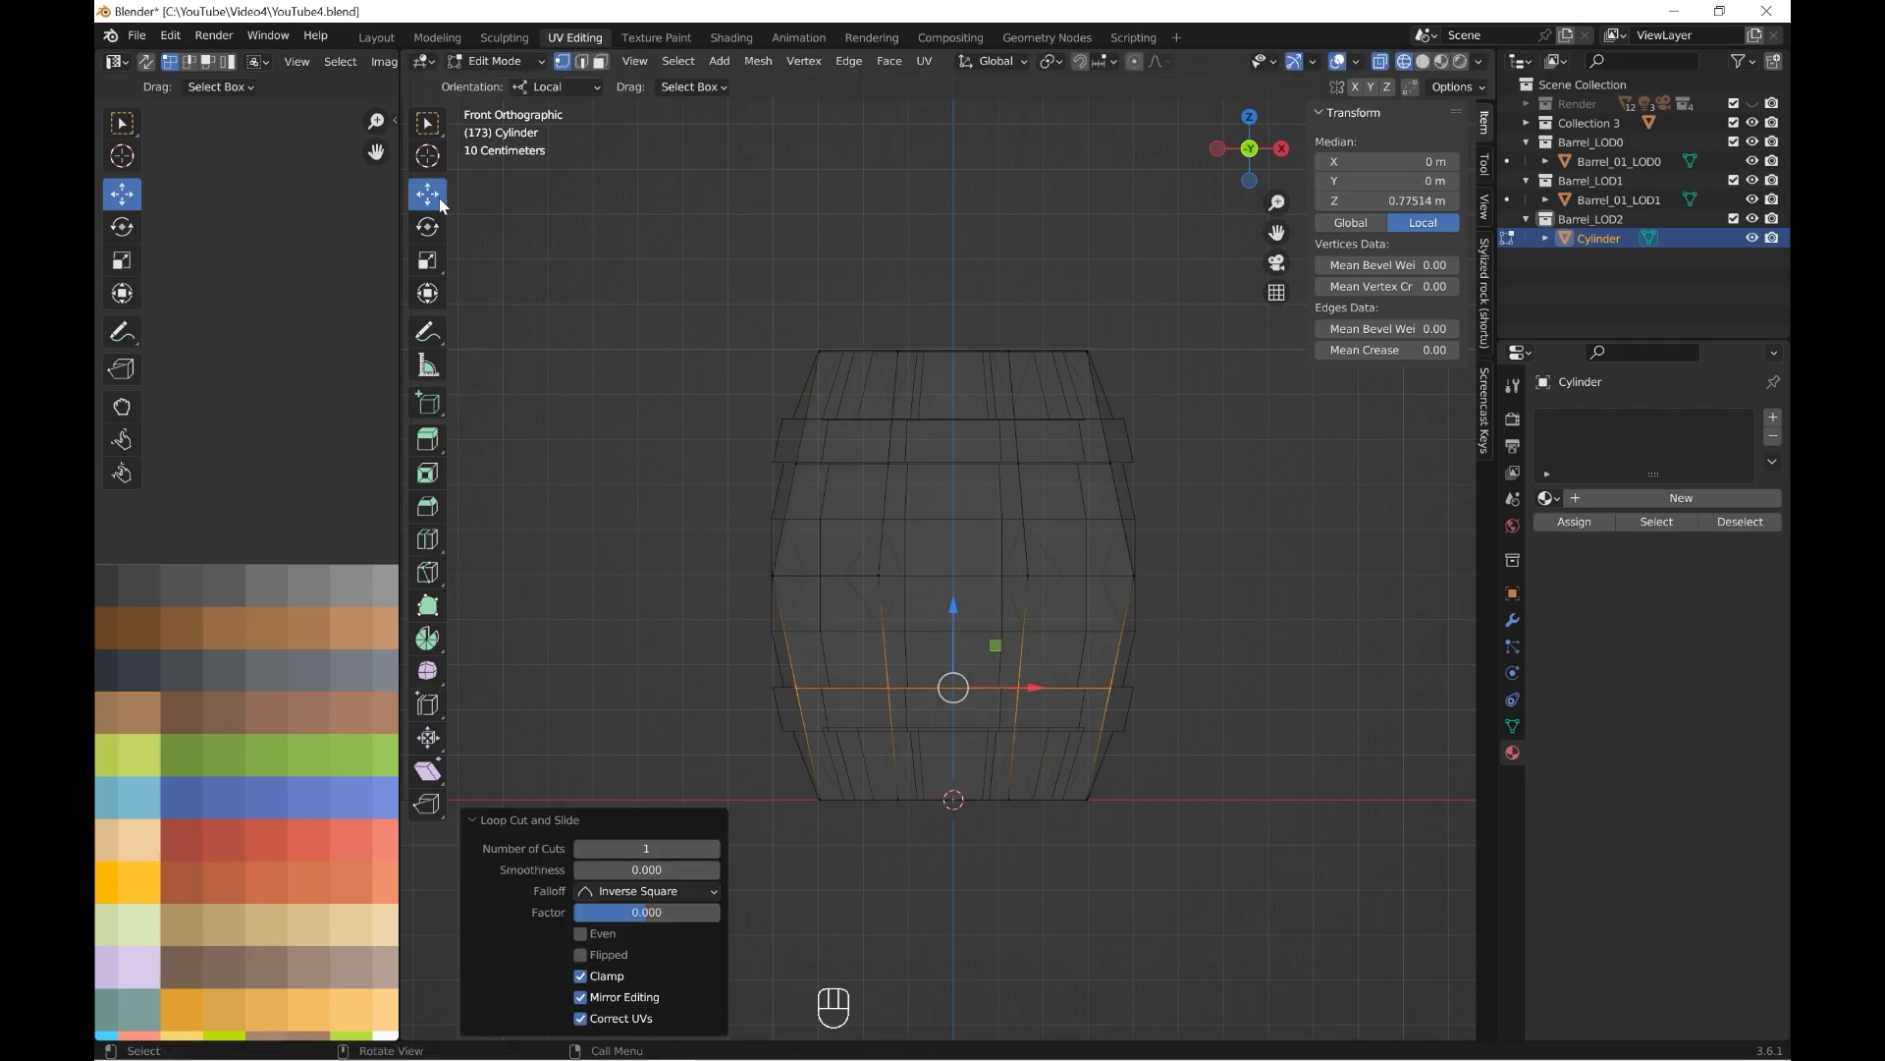
drag(1084, 481, 1086, 483)
key(Escape)
Scale the lower and upper edge loops together by 1.094 in X and Y only, following the barrel's curve.
middle_drag(671, 640, 1021, 282)
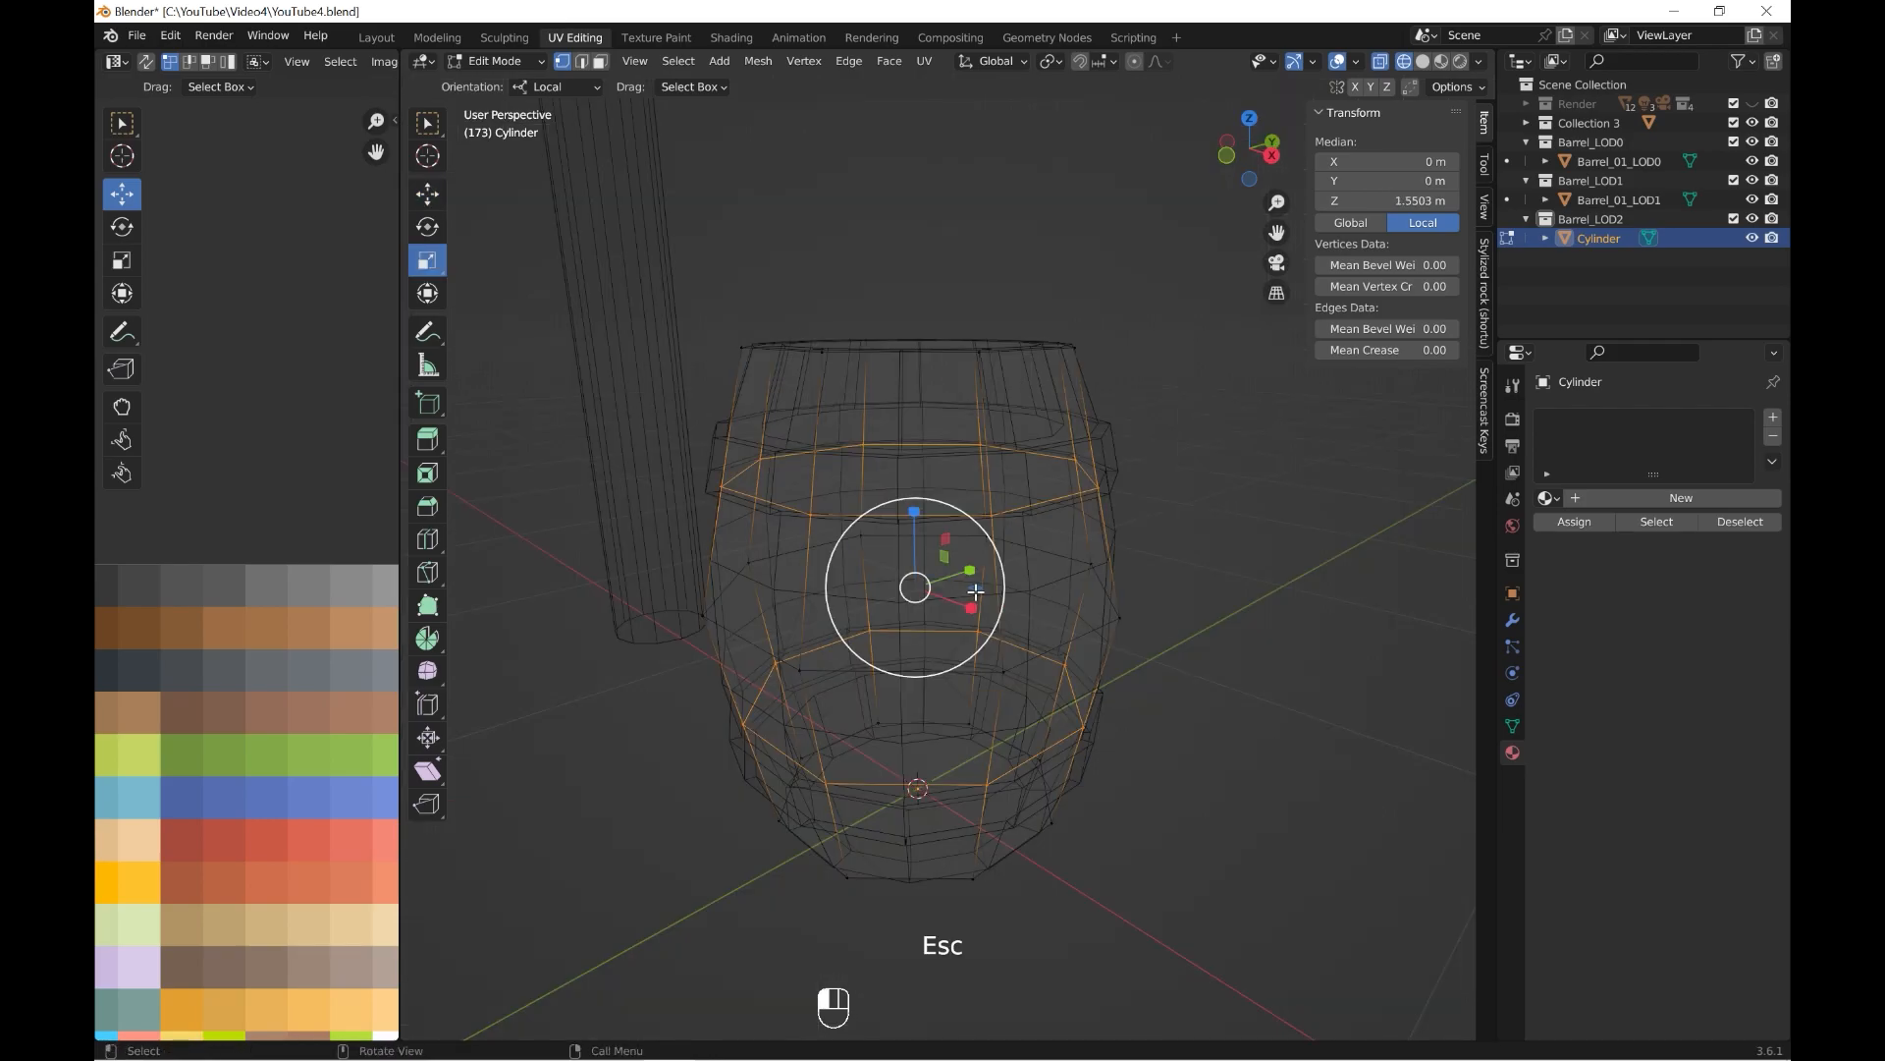
key(ctrl+z)
click(1409, 89)
scroll(948, 627, up, 3)
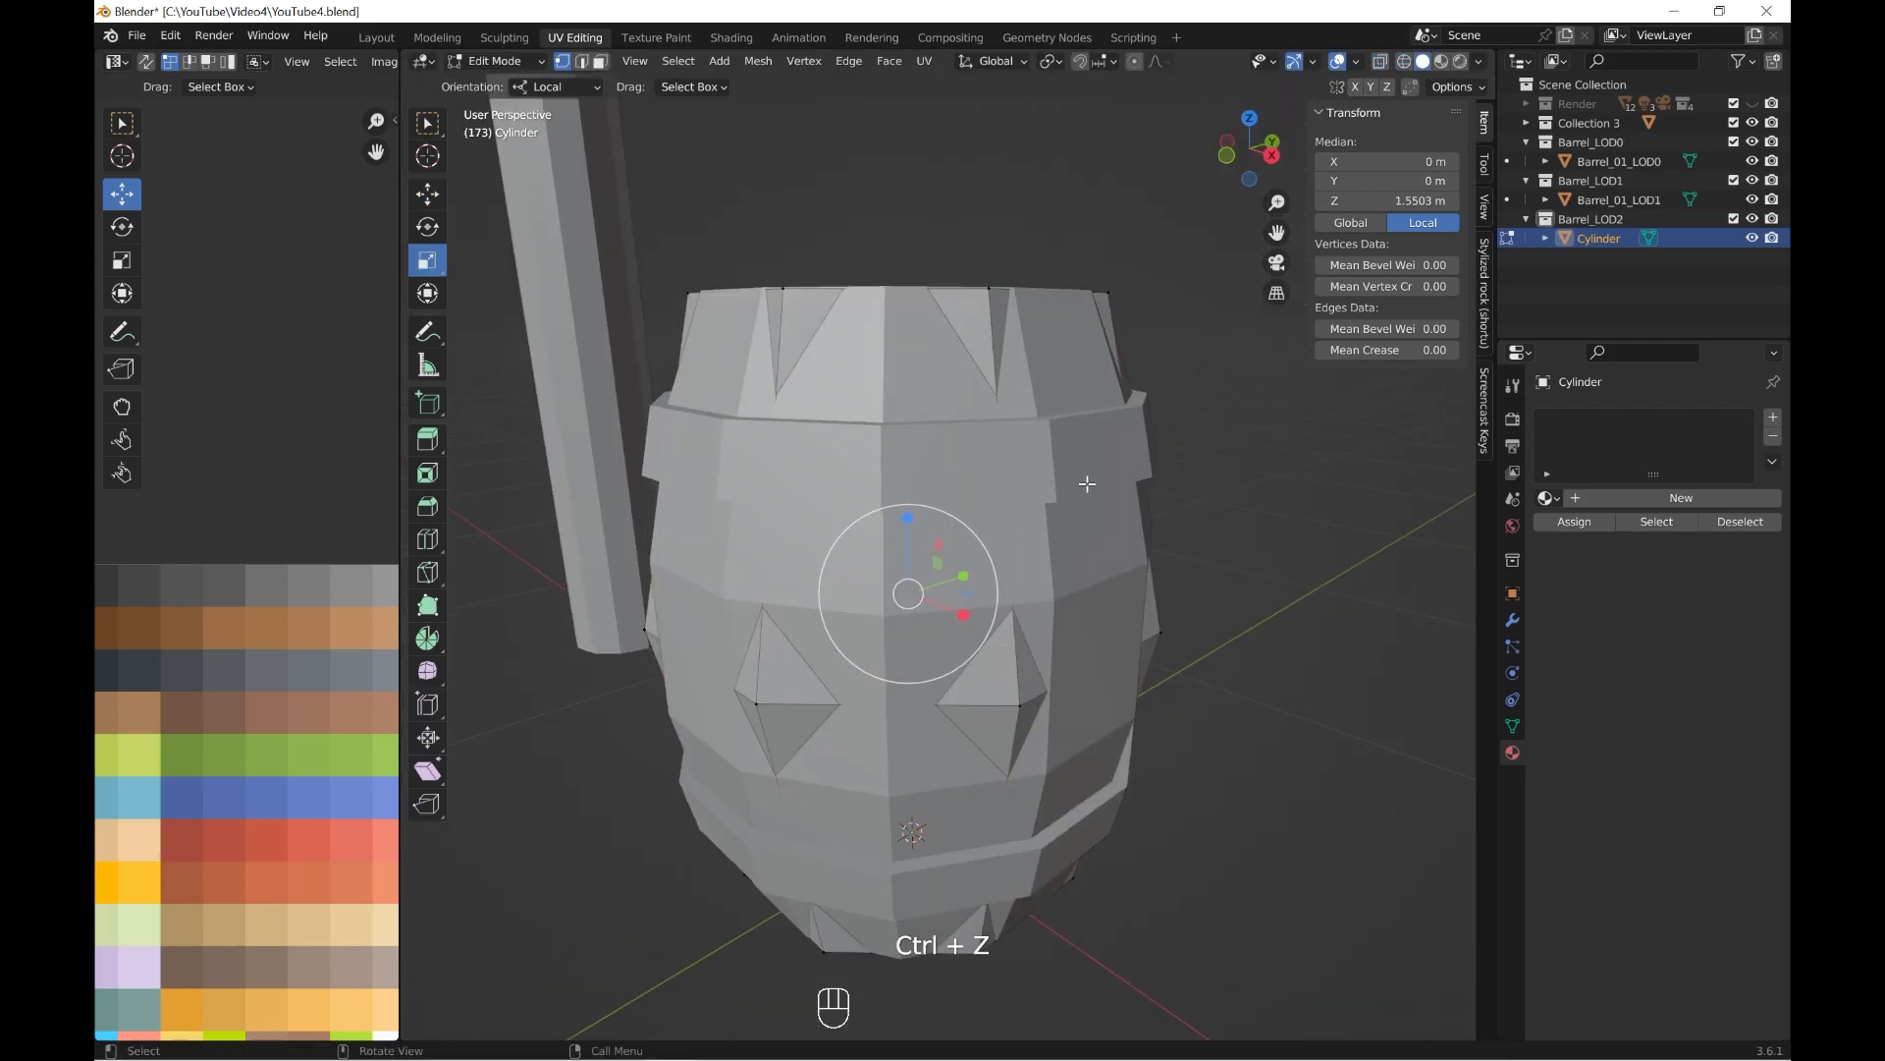
key(s)
key(shift+z)
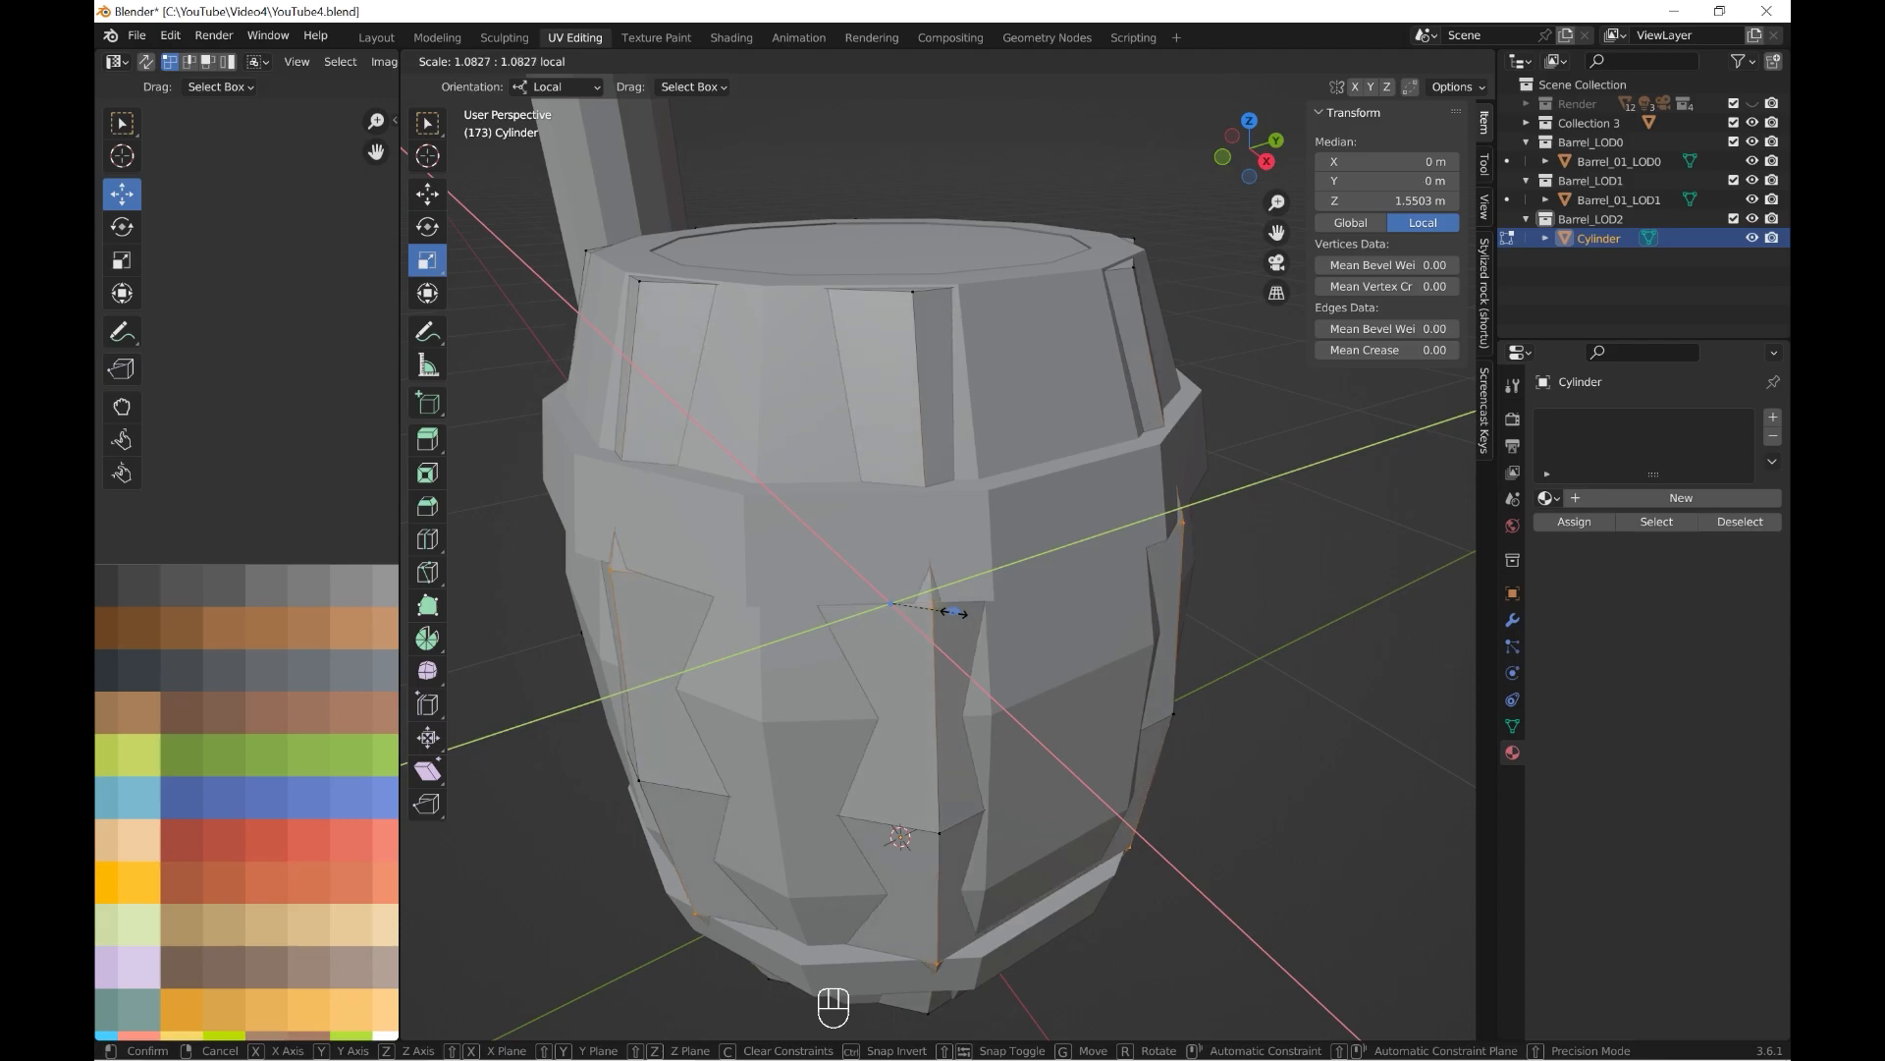
click(957, 614)
middle_drag(957, 614, 1010, 568)
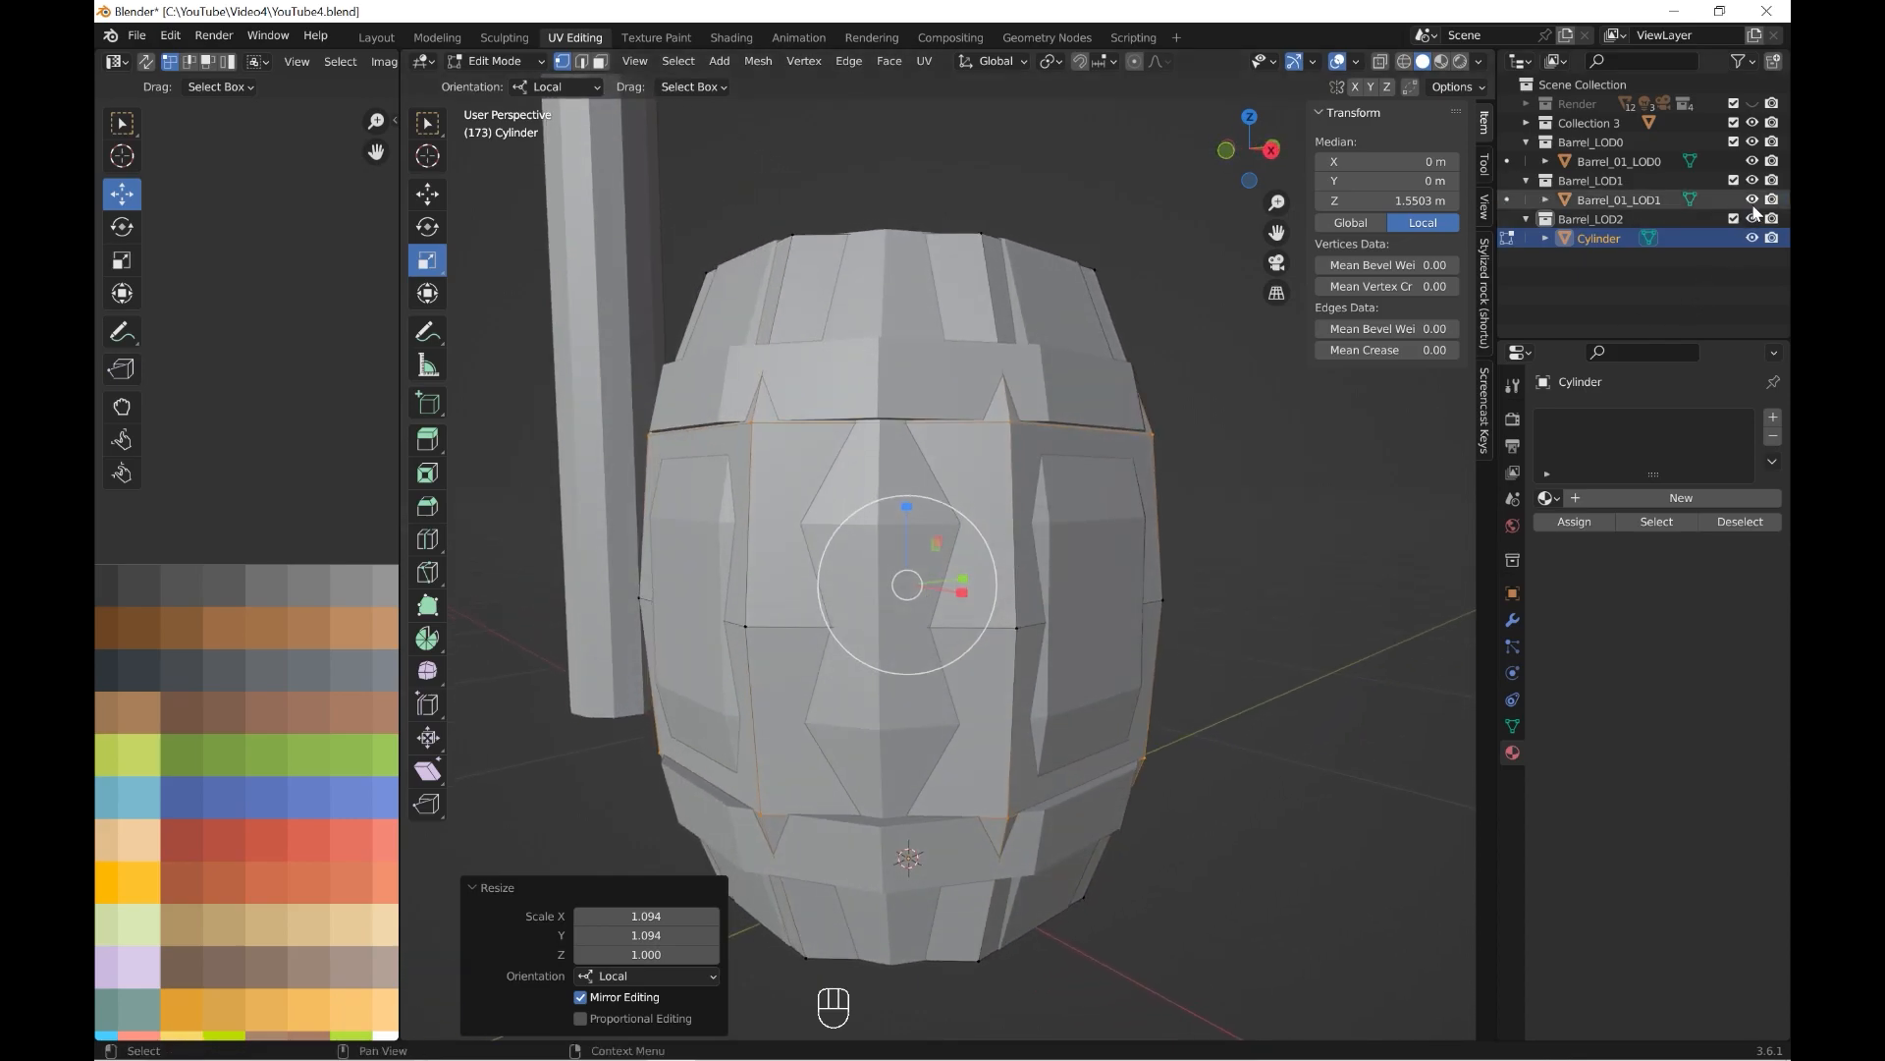
Examine the cylinder's silhouette from the front with Barrel_01_LOD1 temporarily hidden.
click(1752, 200)
scroll(1142, 546, down, 1)
scroll(1142, 546, down, 1)
middle_drag(1142, 546, 1082, 609)
key(grave)
click(909, 471)
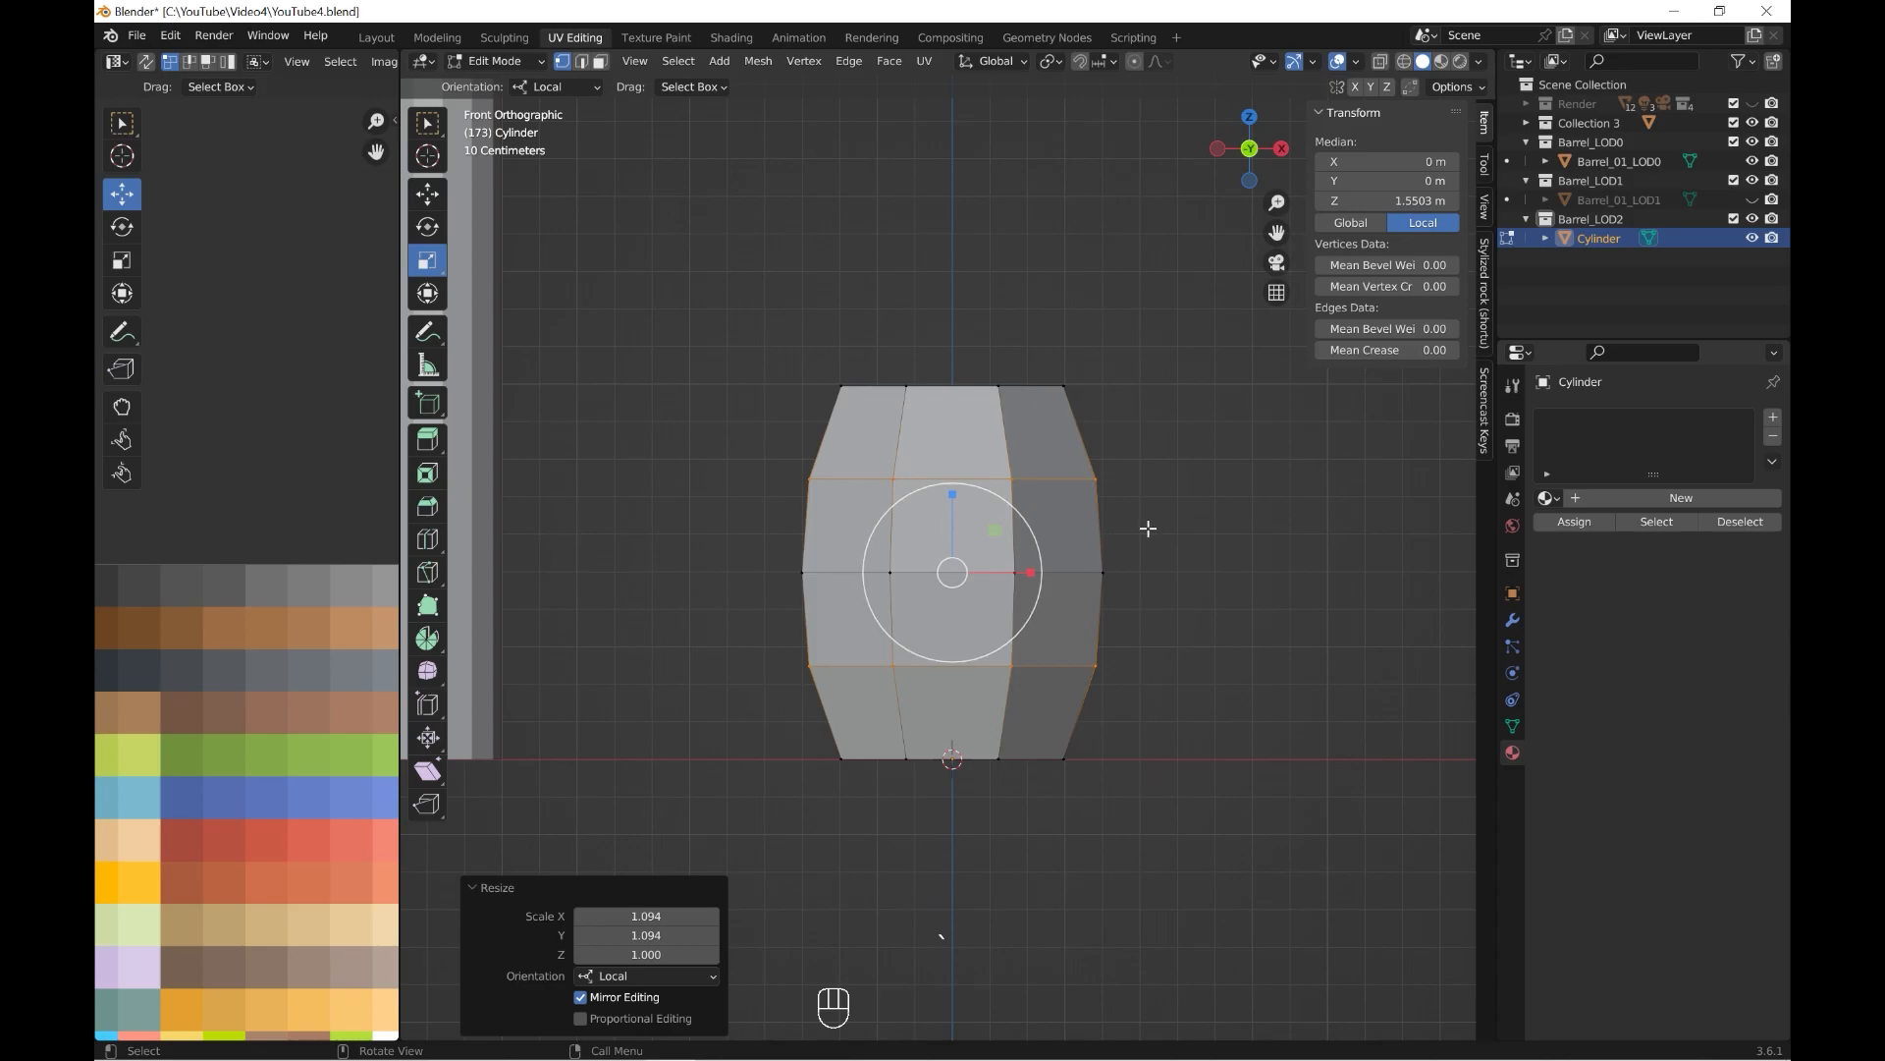
click(1753, 200)
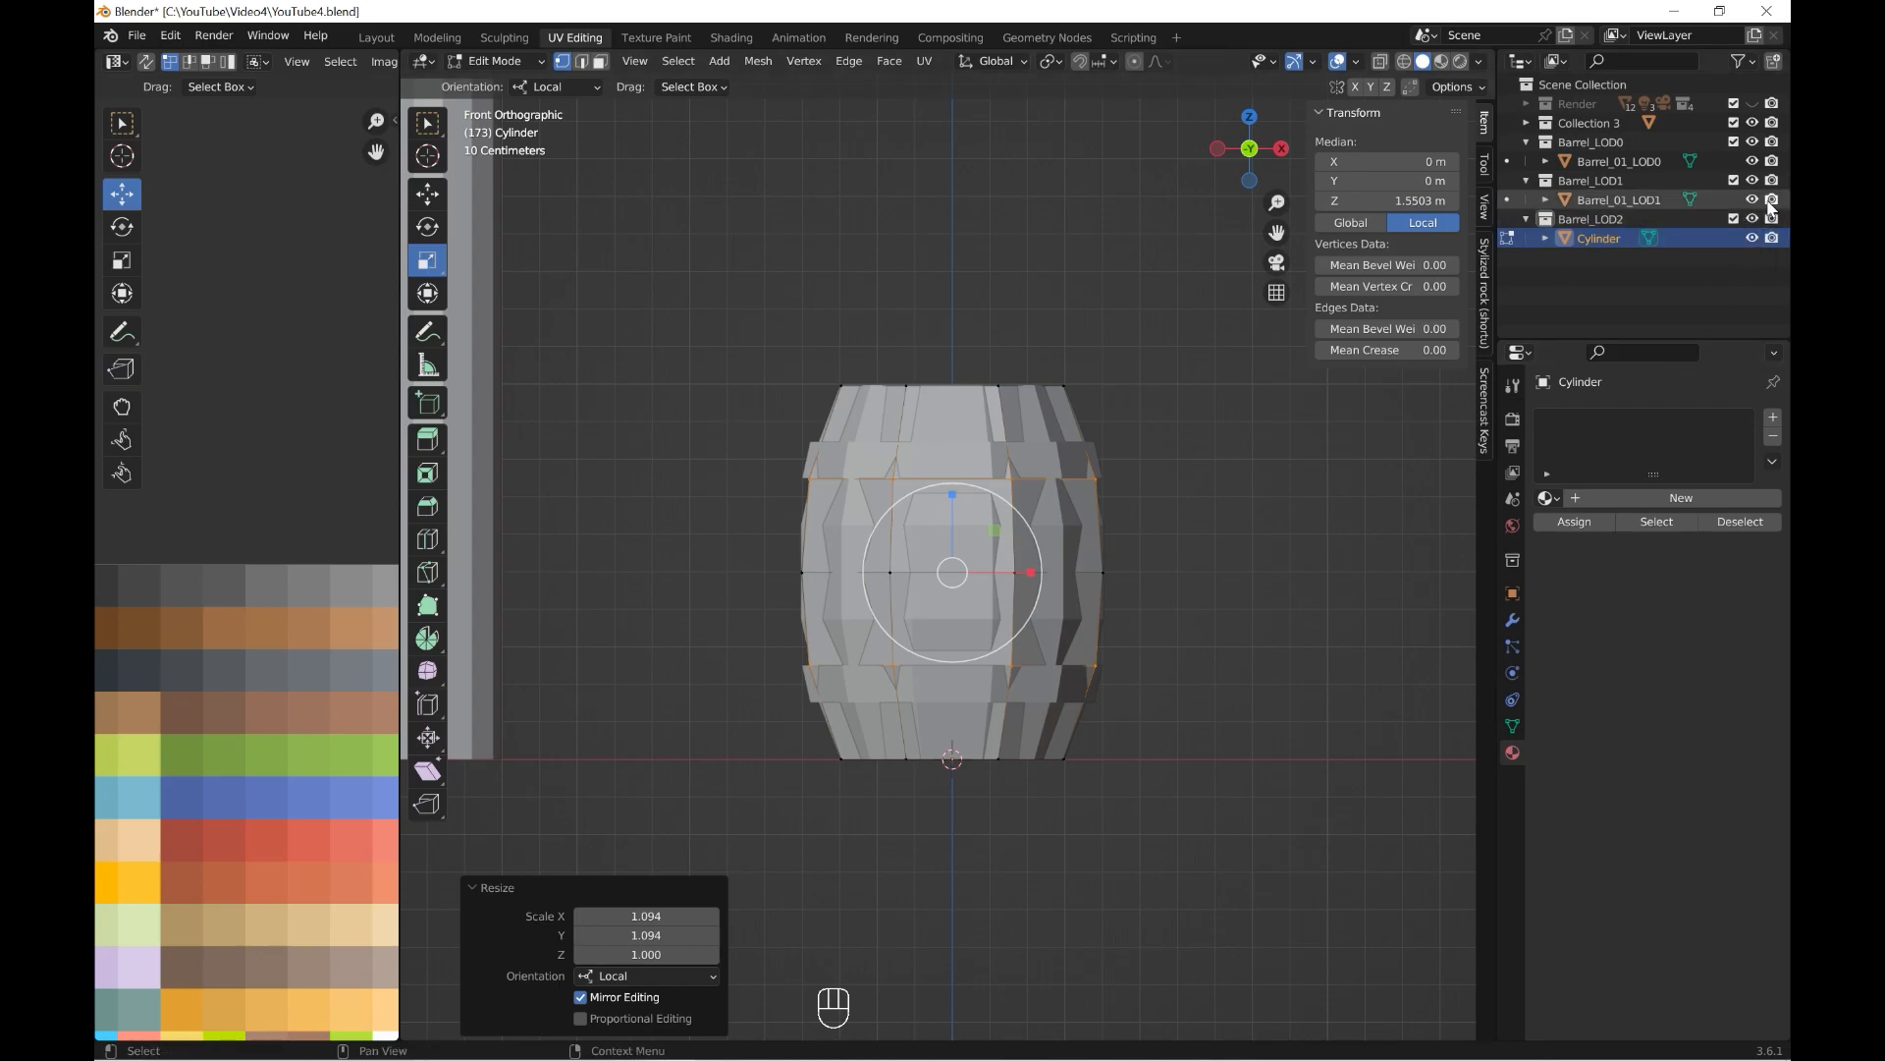
Add edge loops near the cylinder's top and bottom at the outer edges of Barrel_01_LOD1's two metal bands.
scroll(1280, 340, up, 2)
click(427, 539)
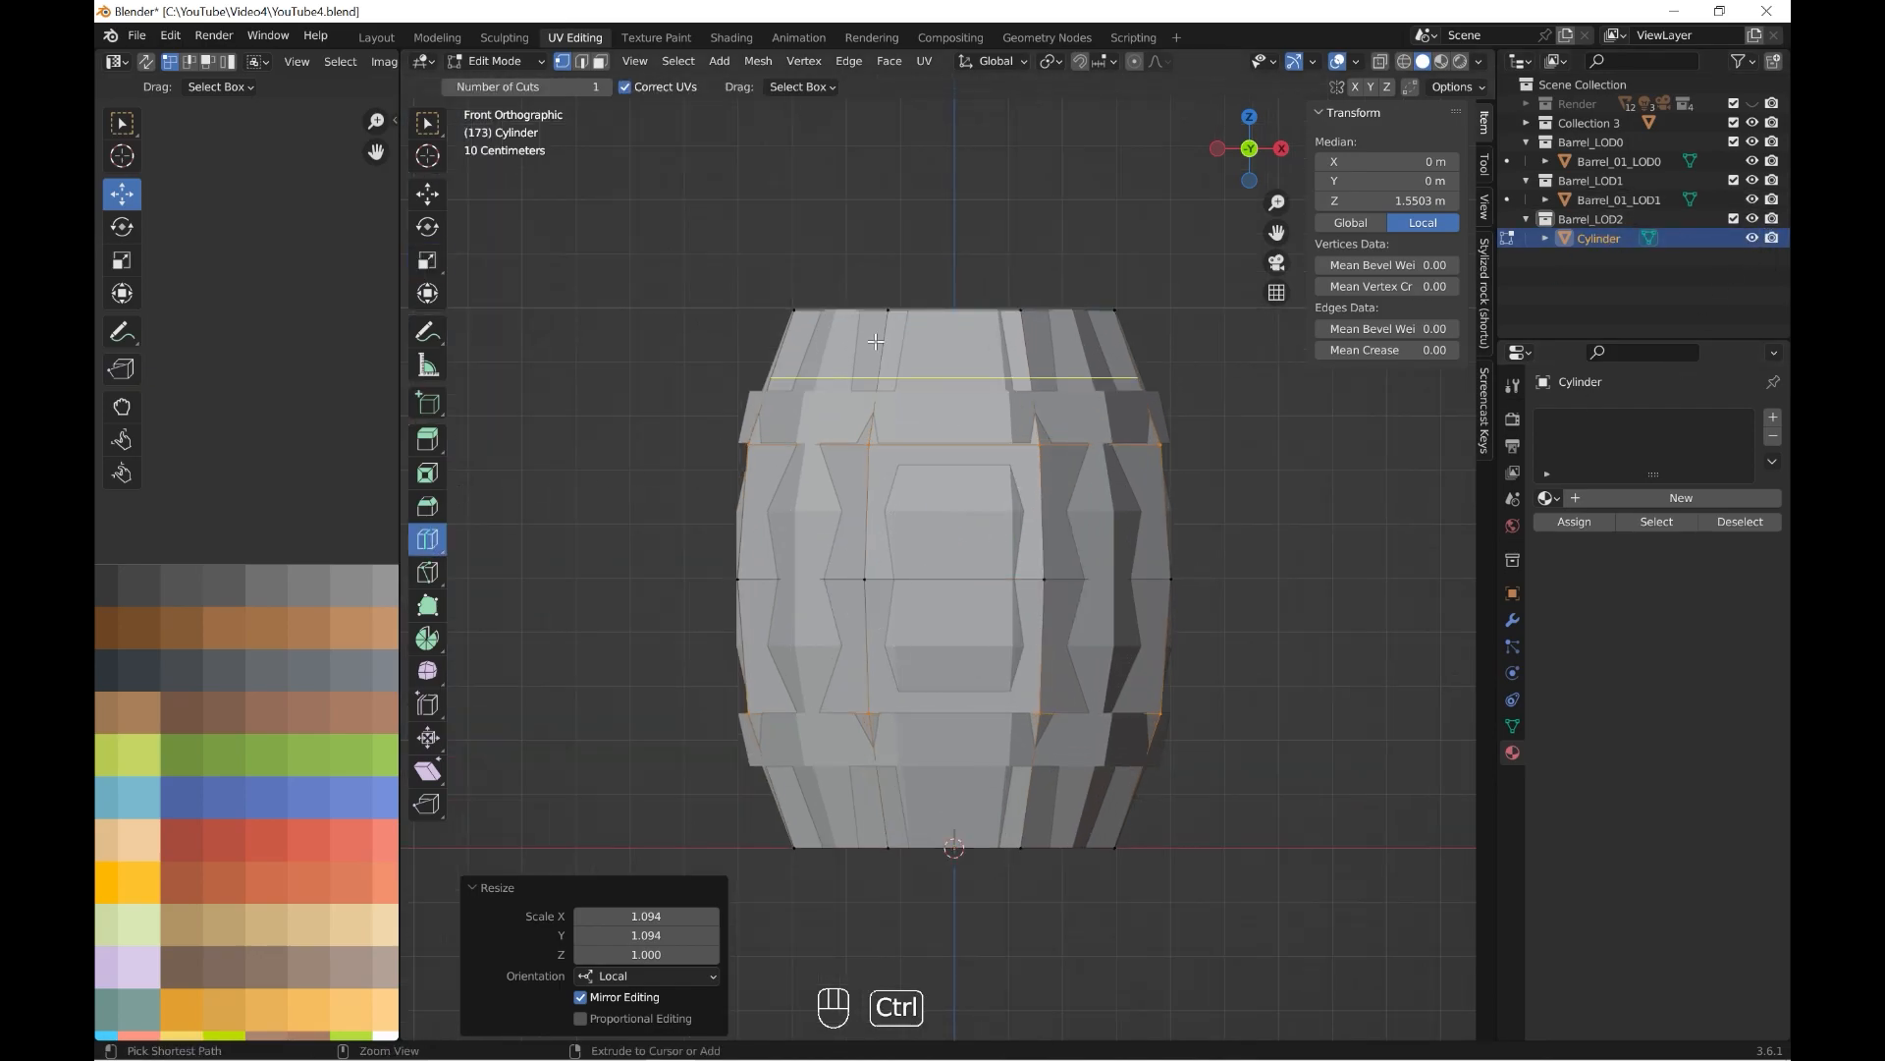
key(ctrl+r)
click(876, 341)
click(876, 358)
key(ctrl+r)
click(889, 784)
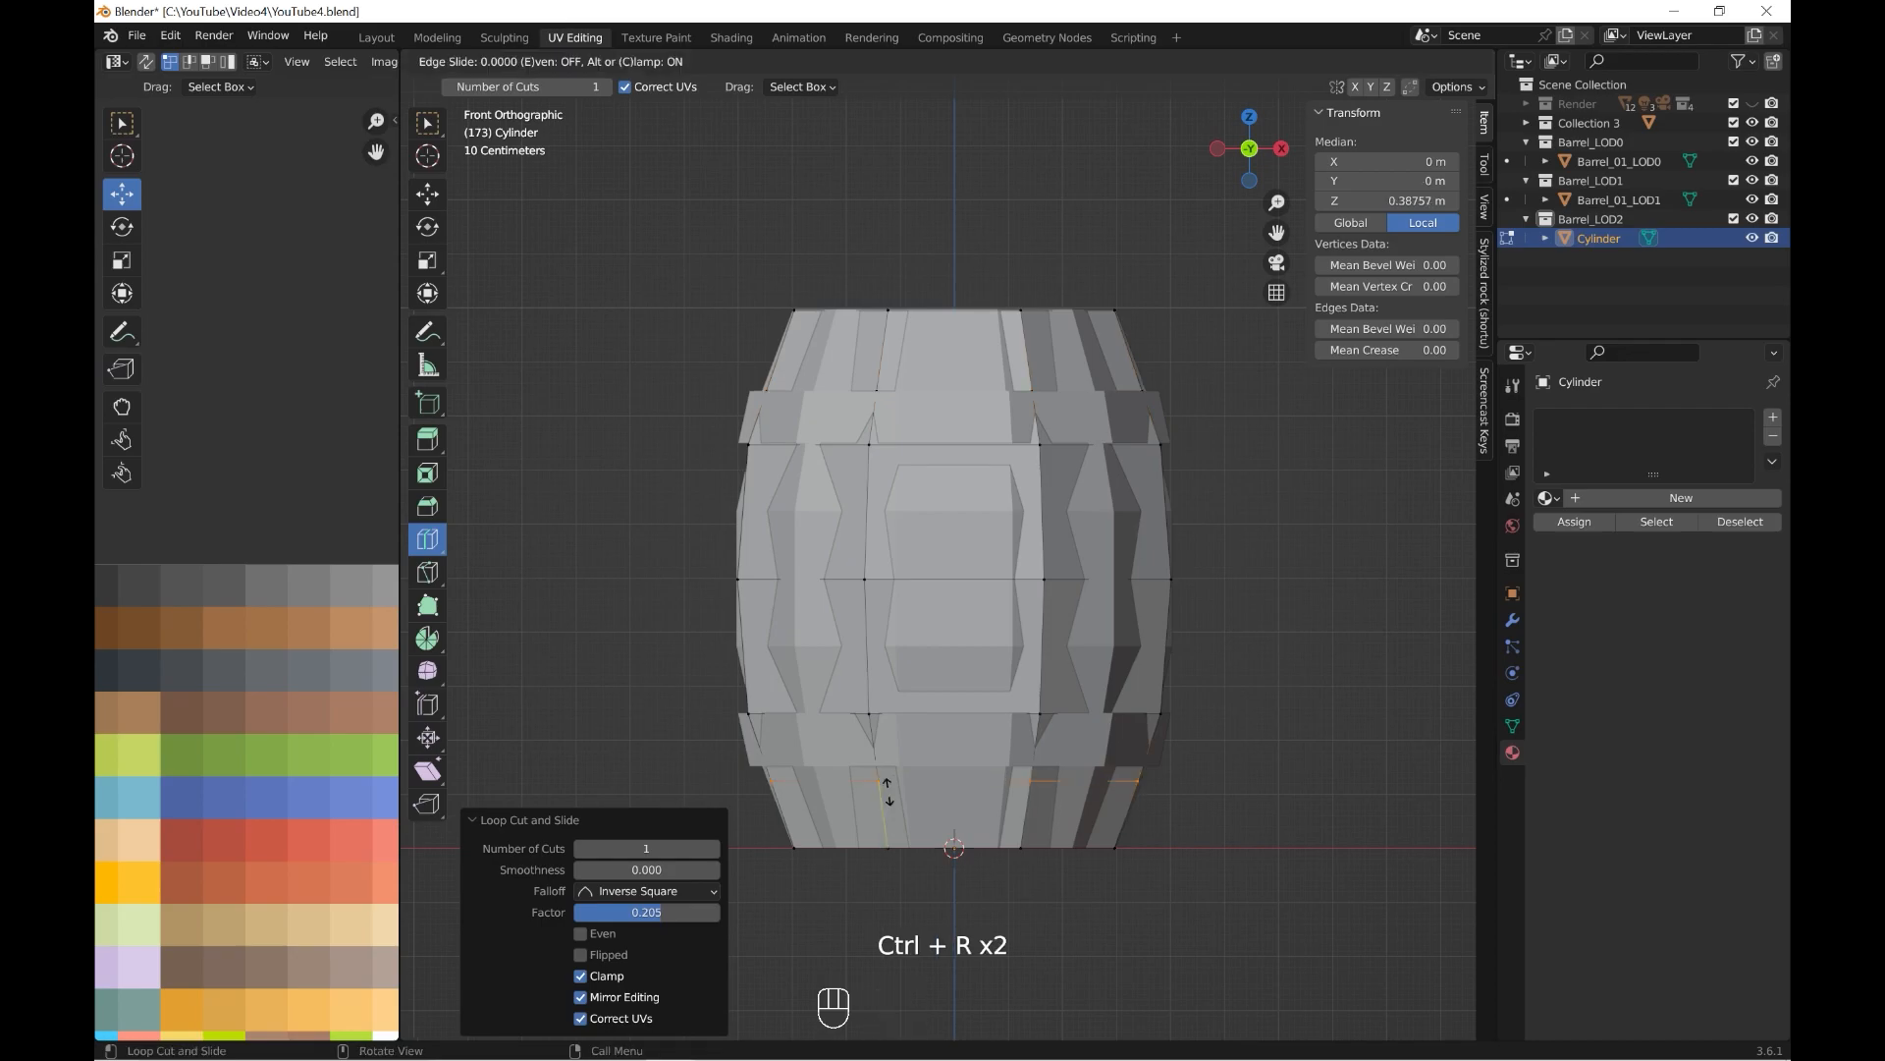
click(891, 775)
Leave mesh editing, hide Barrel_01_LOD1 and reopen the cylinder in Edit Mode.
scroll(1116, 563, down, 4)
middle_drag(1115, 564, 1111, 629)
key(Tab)
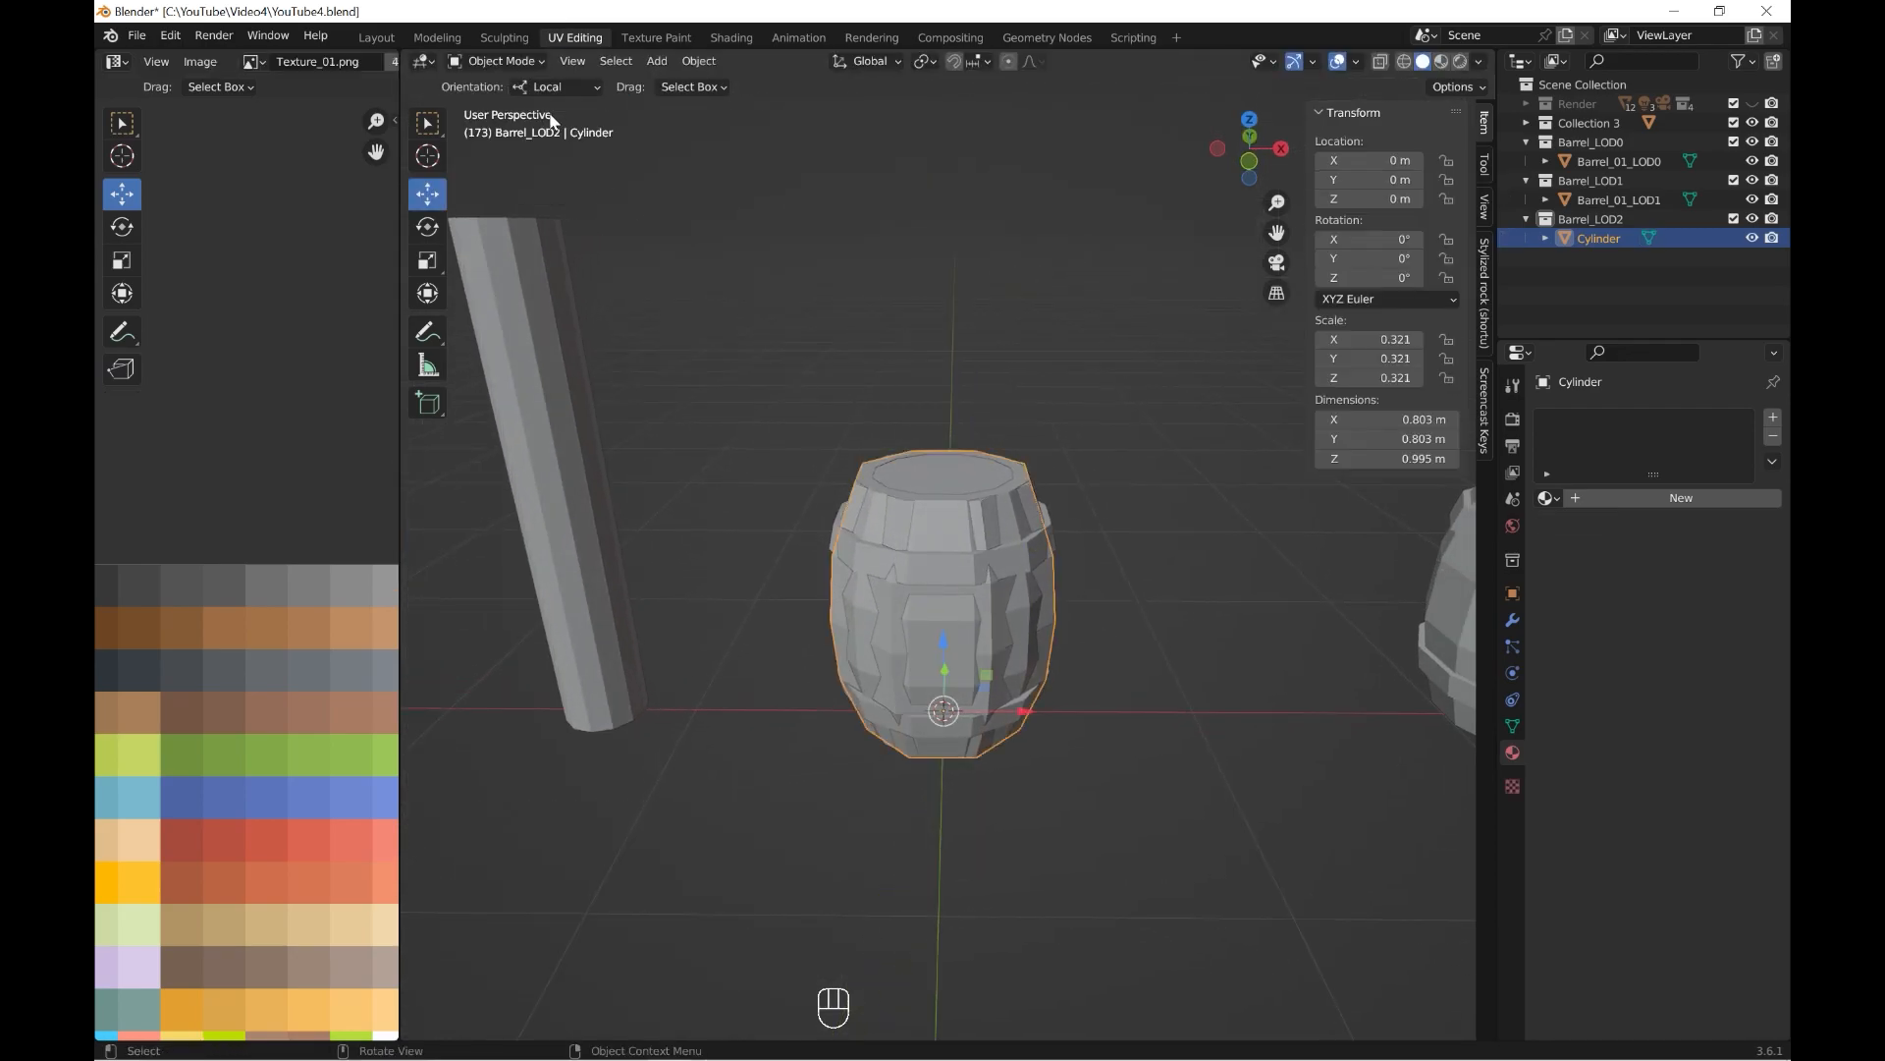
click(1753, 200)
scroll(1123, 472, up, 1)
middle_drag(1124, 471, 1092, 452)
scroll(1092, 451, down, 4)
click(496, 61)
click(503, 92)
Select all of the cylinder's faces and scale their entire UV layout down to a small cluster.
key(grave)
key(a)
scroll(303, 783, down, 6)
key(a)
key(s)
click(278, 705)
scroll(278, 705, up, 3)
key(s)
click(269, 722)
Move the cylinder's shrunken UVs onto the brown swatch and scale them down further to fit inside it.
key(g)
drag(240, 638, 214, 600)
key(s)
click(259, 646)
key(s)
click(285, 650)
Select the face rings that form the cylinder's upper and lower bands.
scroll(892, 509, up, 4)
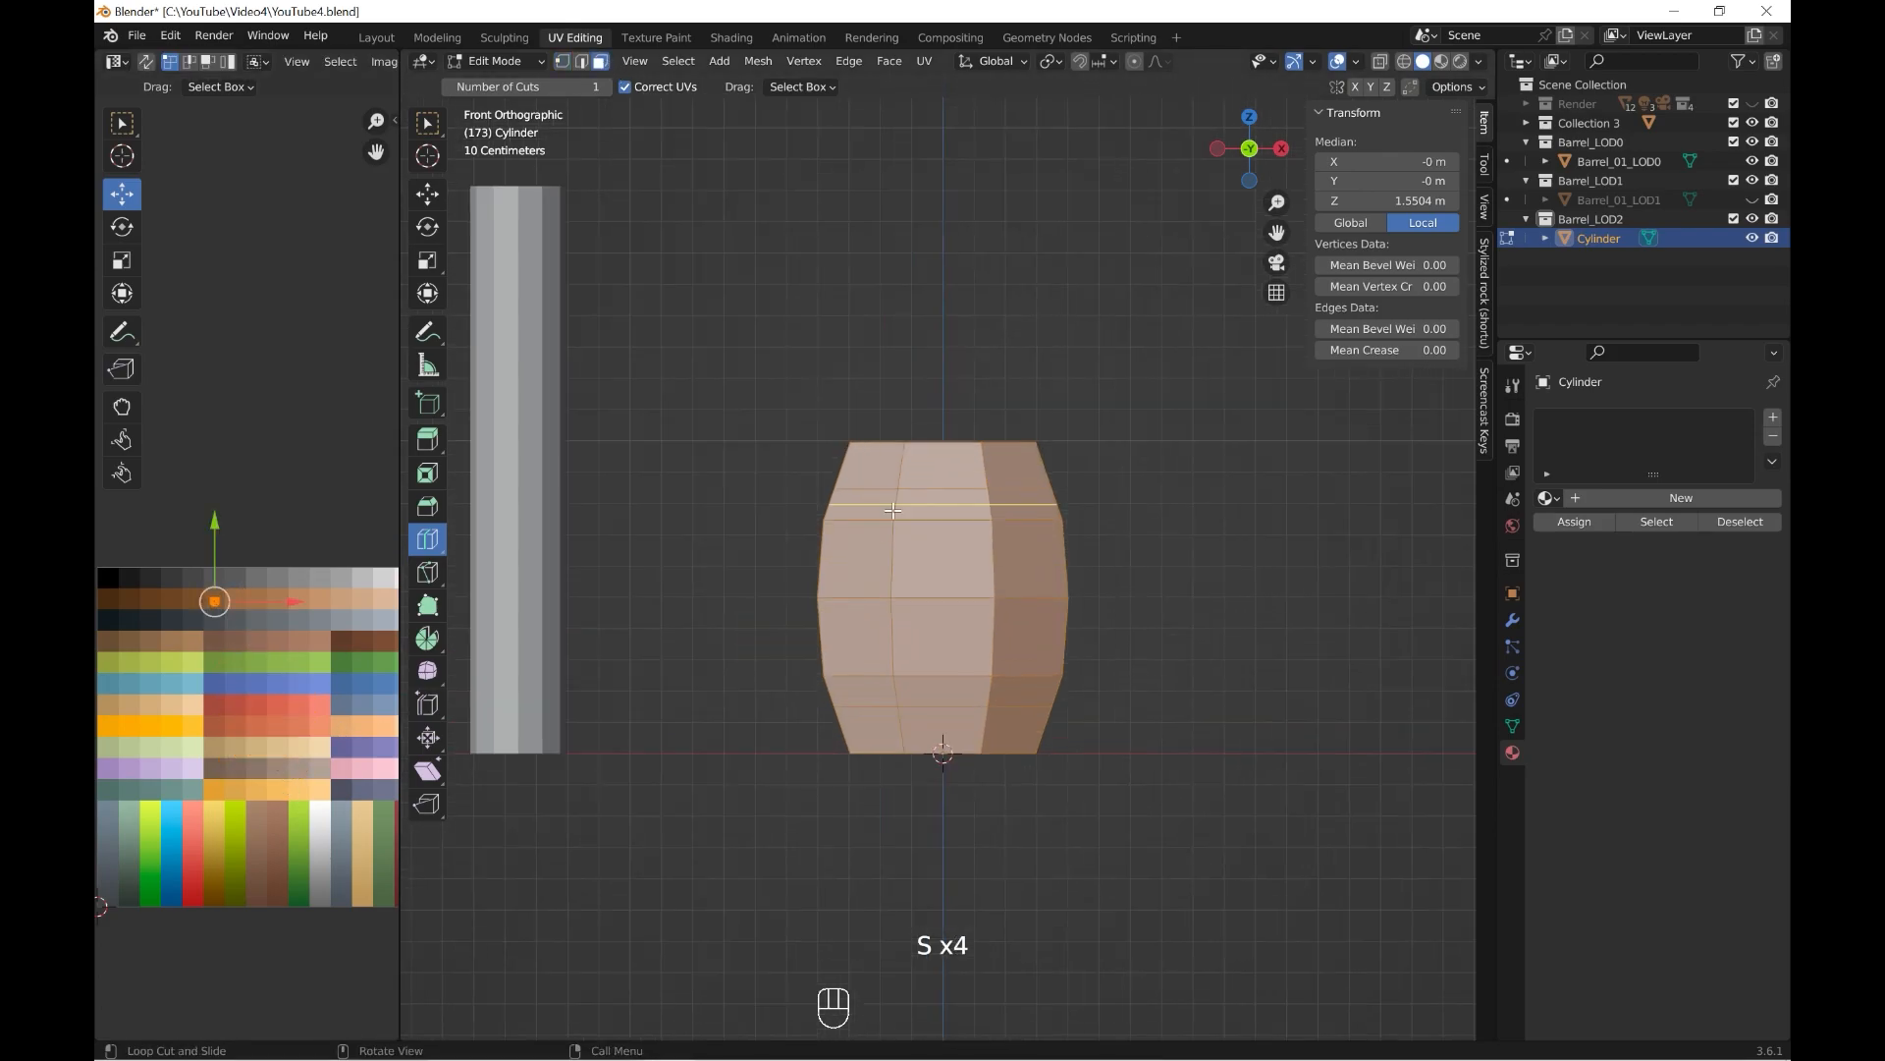
click(427, 193)
click(709, 371)
alt+shift+click(894, 505)
alt+shift+click(893, 692)
scroll(896, 687, down, 4)
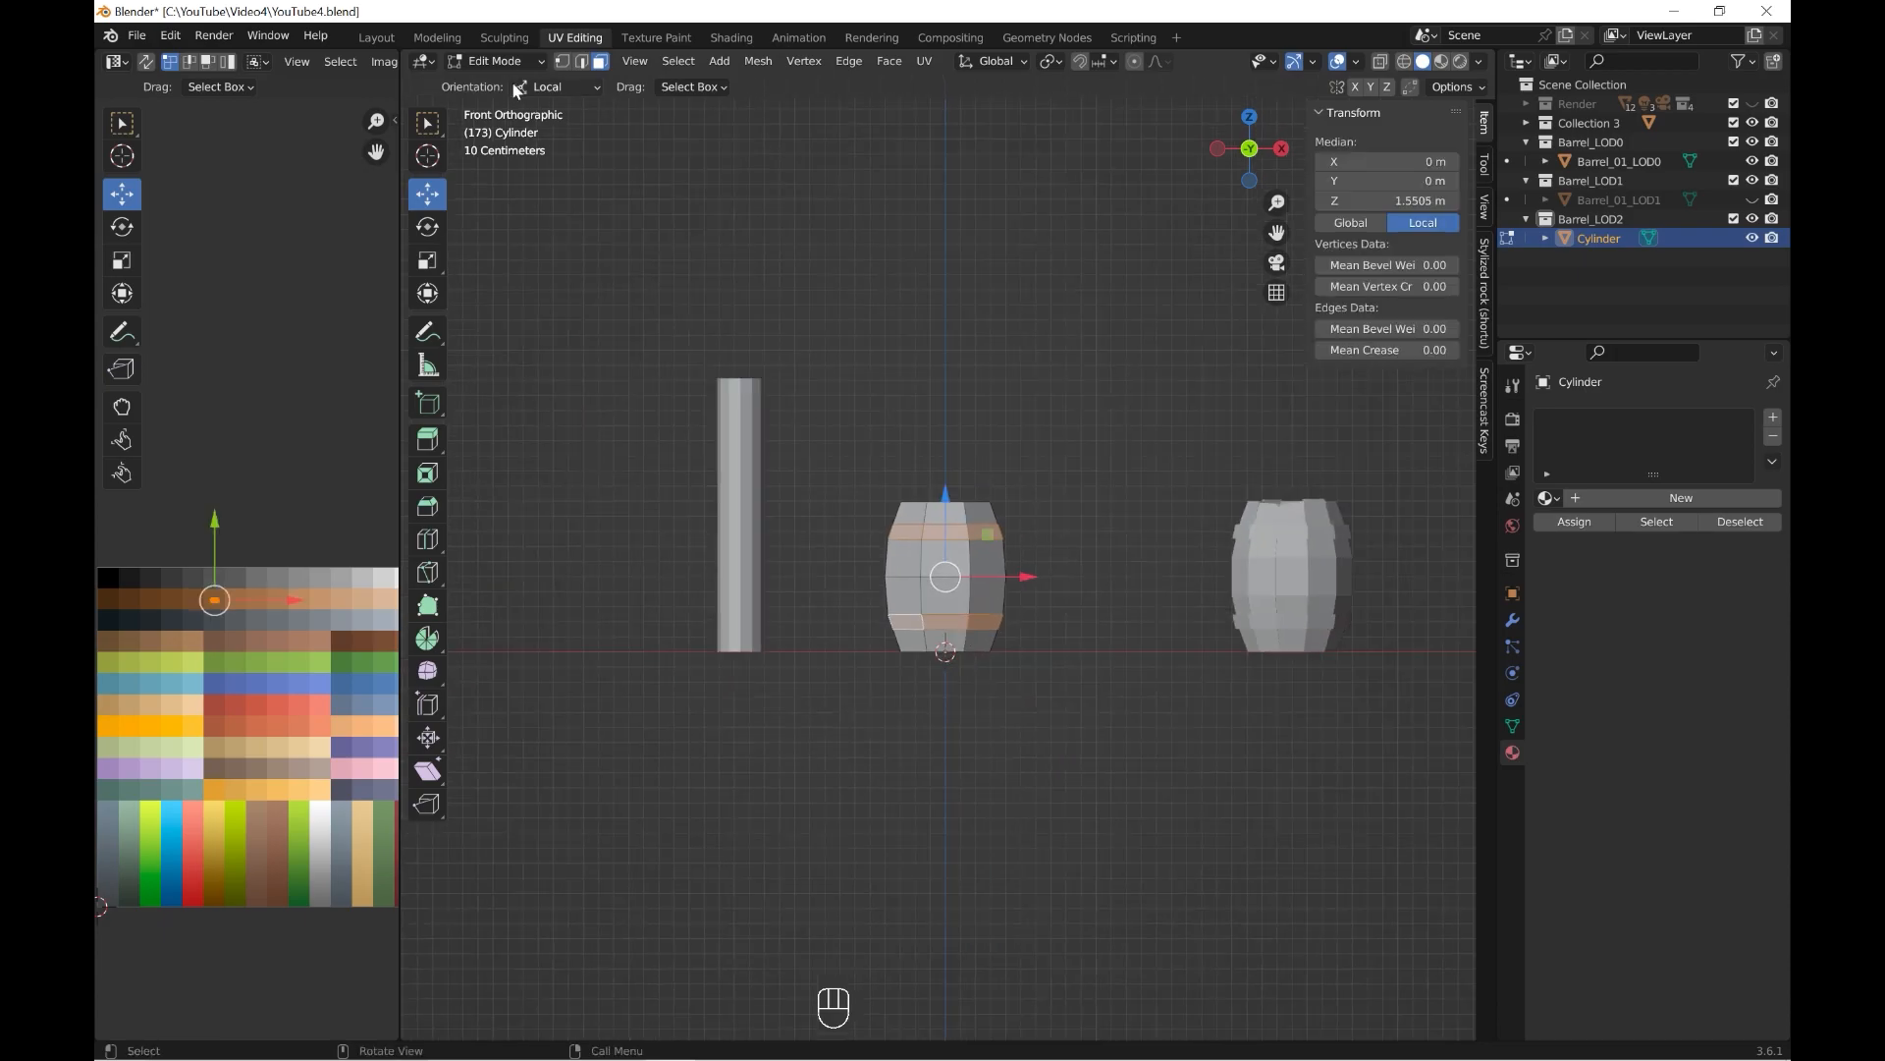
Return to Object Mode, unhide Barrel_01_LOD1 and move it along X to stand between the cylinder and Barrel_01_LOD0.
click(496, 61)
click(499, 82)
click(1288, 549)
click(1753, 200)
click(1631, 200)
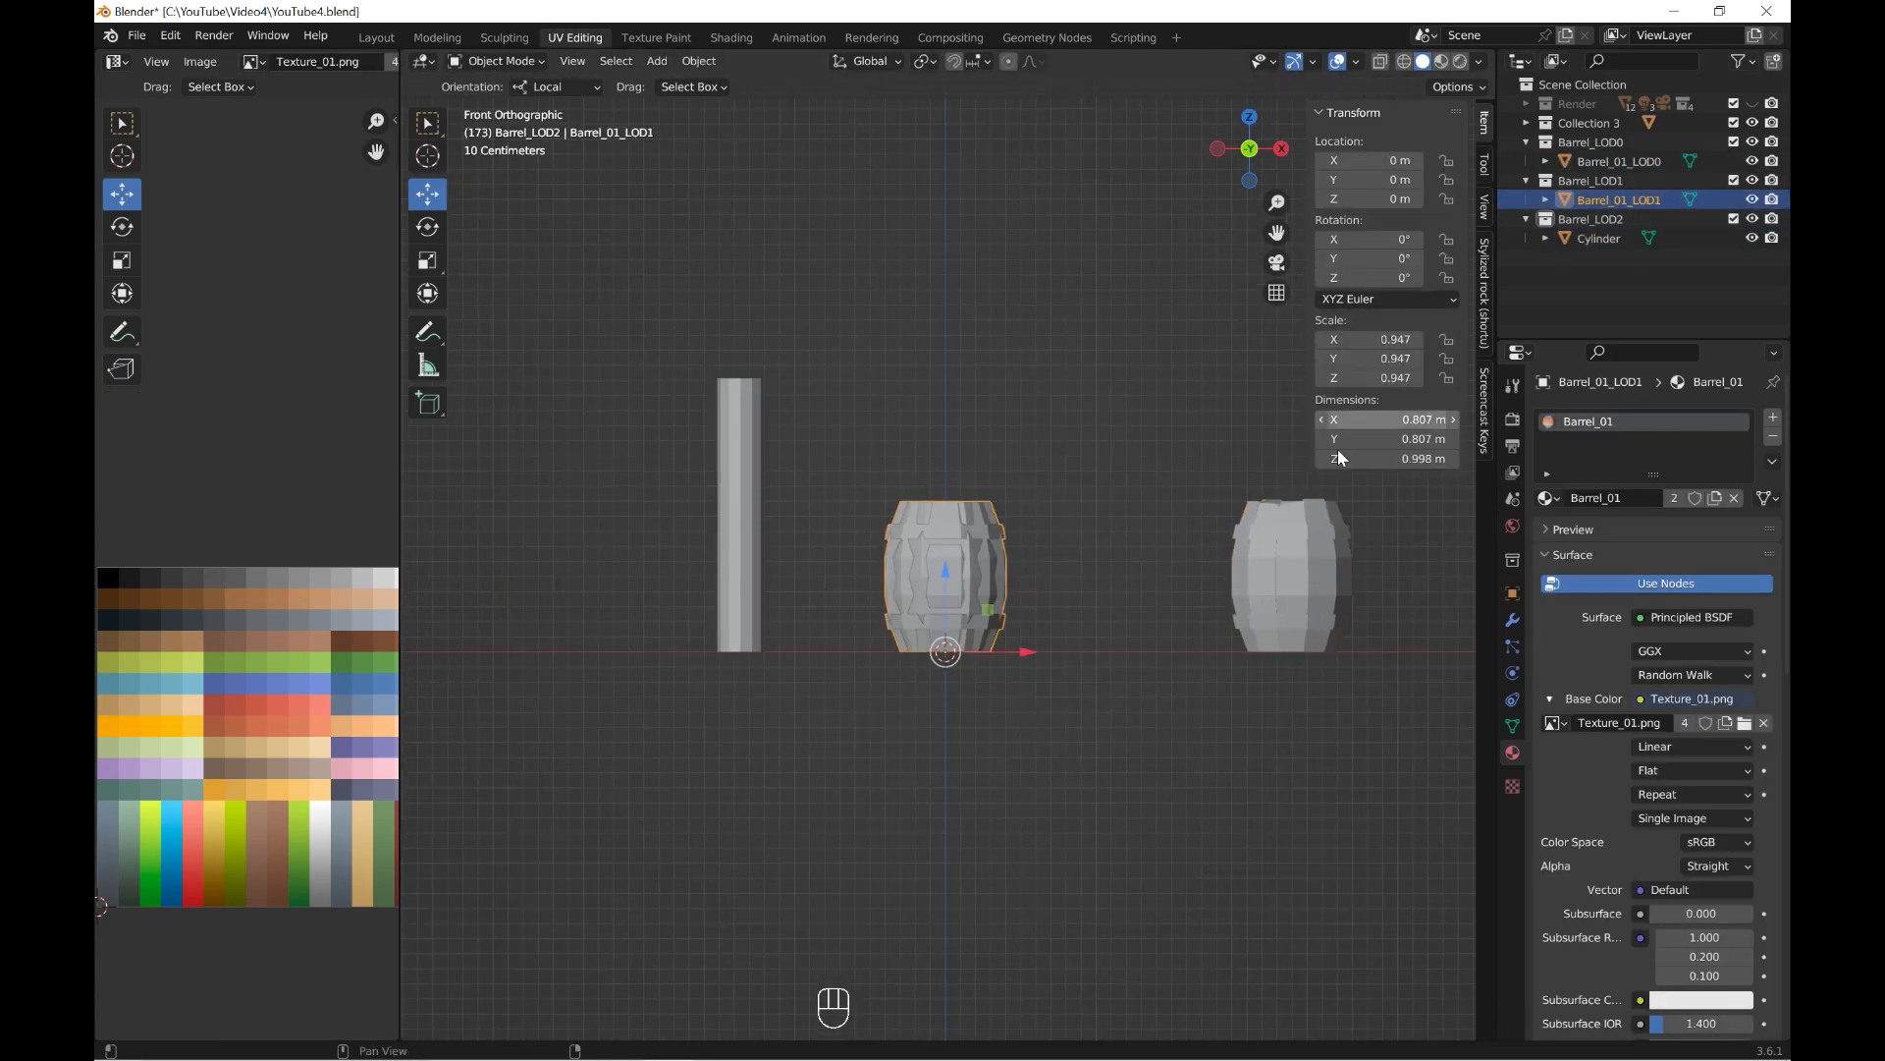
drag(1020, 652, 1163, 654)
Select the cylinder together with Barrel_01_LOD1, open both in Edit Mode and select all their faces.
scroll(1037, 571, up, 2)
middle_drag(1006, 561, 957, 593)
shift+click(948, 591)
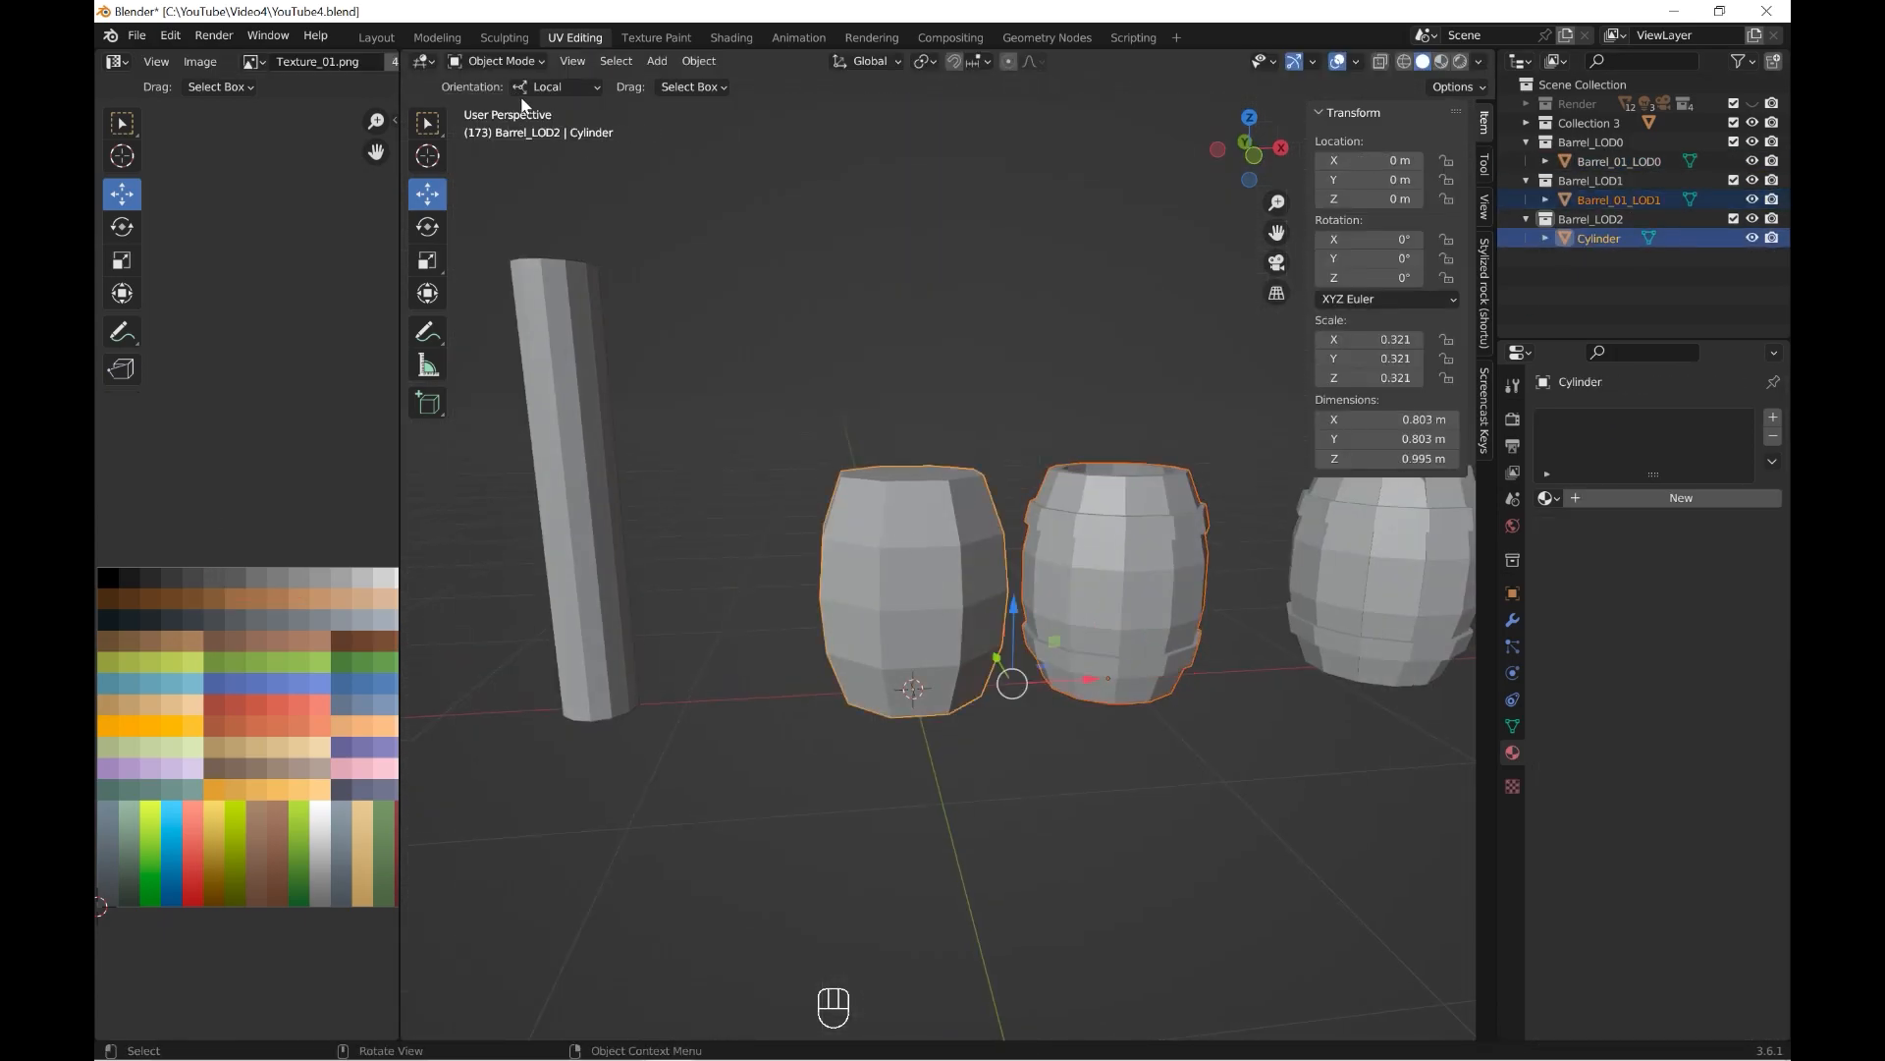
click(496, 61)
click(501, 102)
key(a)
scroll(1049, 845, up, 2)
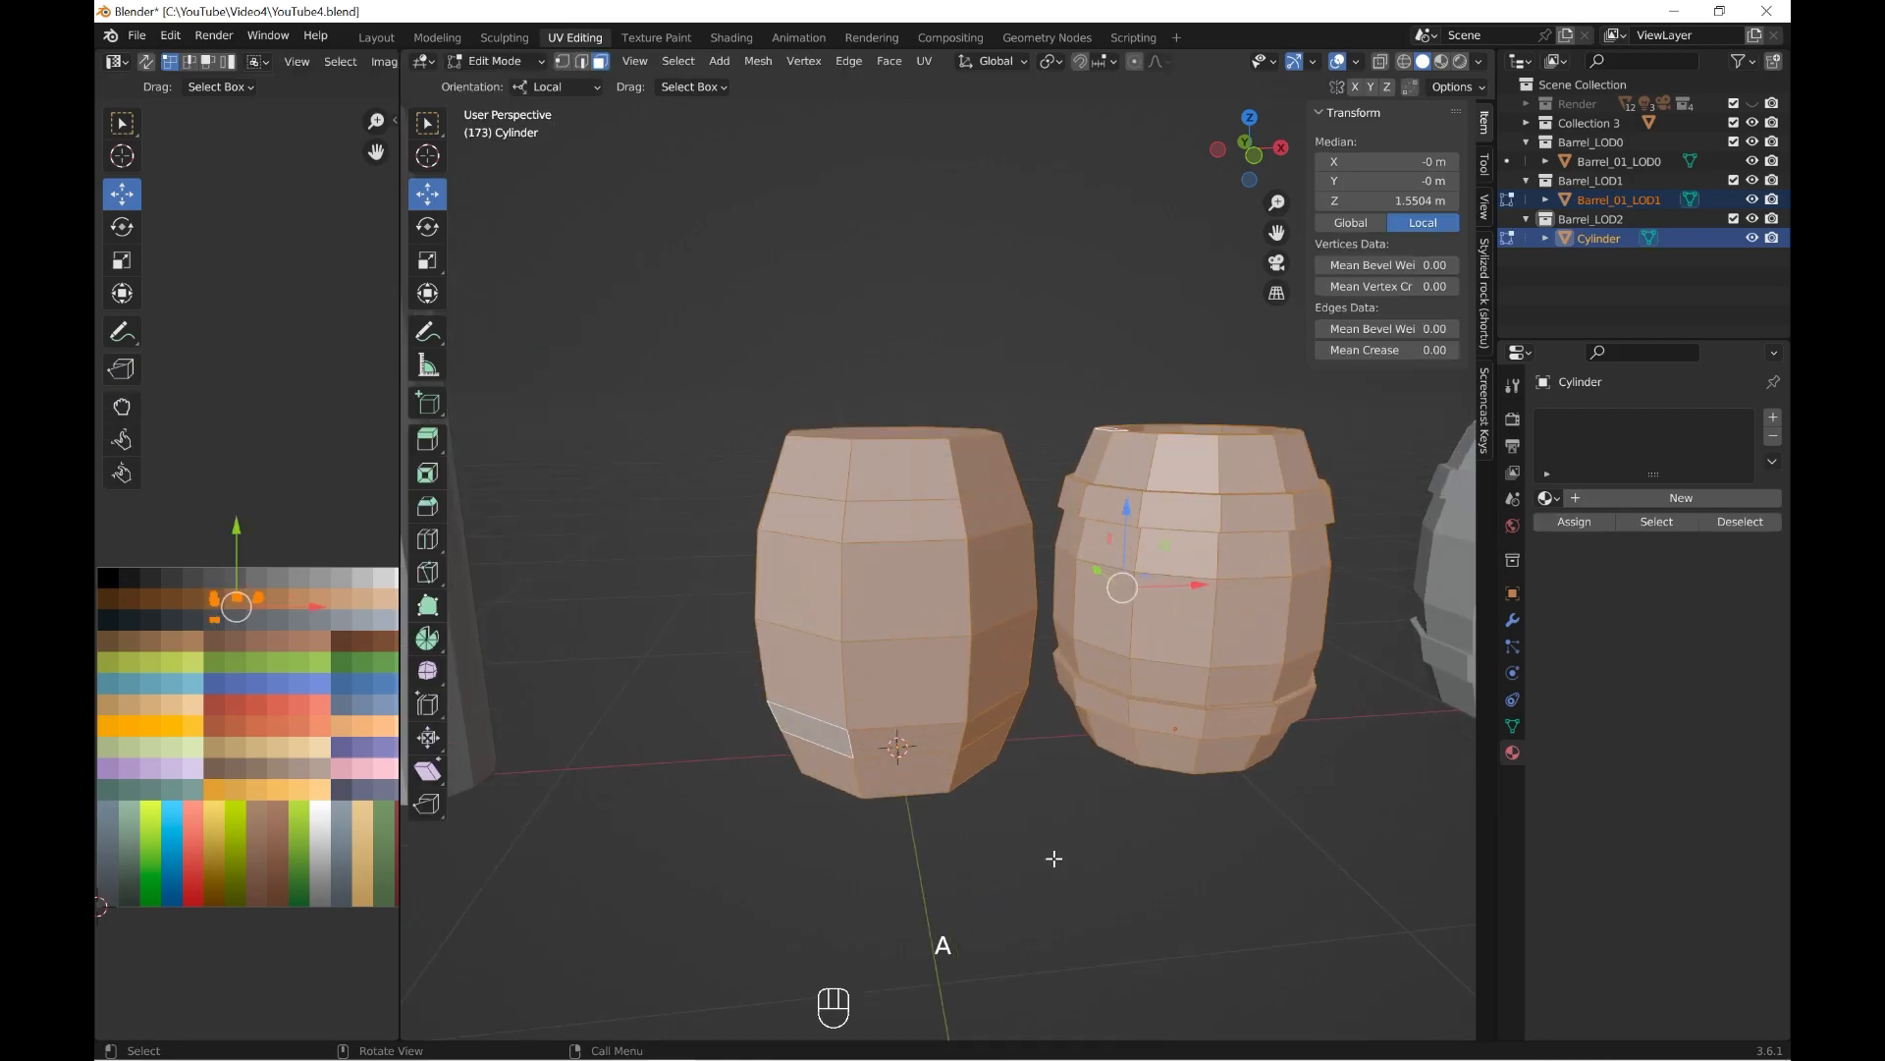
Select the faces of the cylinder's upper and lower bands and move their UVs onto the dark grey swatch.
click(1052, 858)
alt+shift+click(968, 520)
alt+shift+click(966, 737)
scroll(226, 589, up, 2)
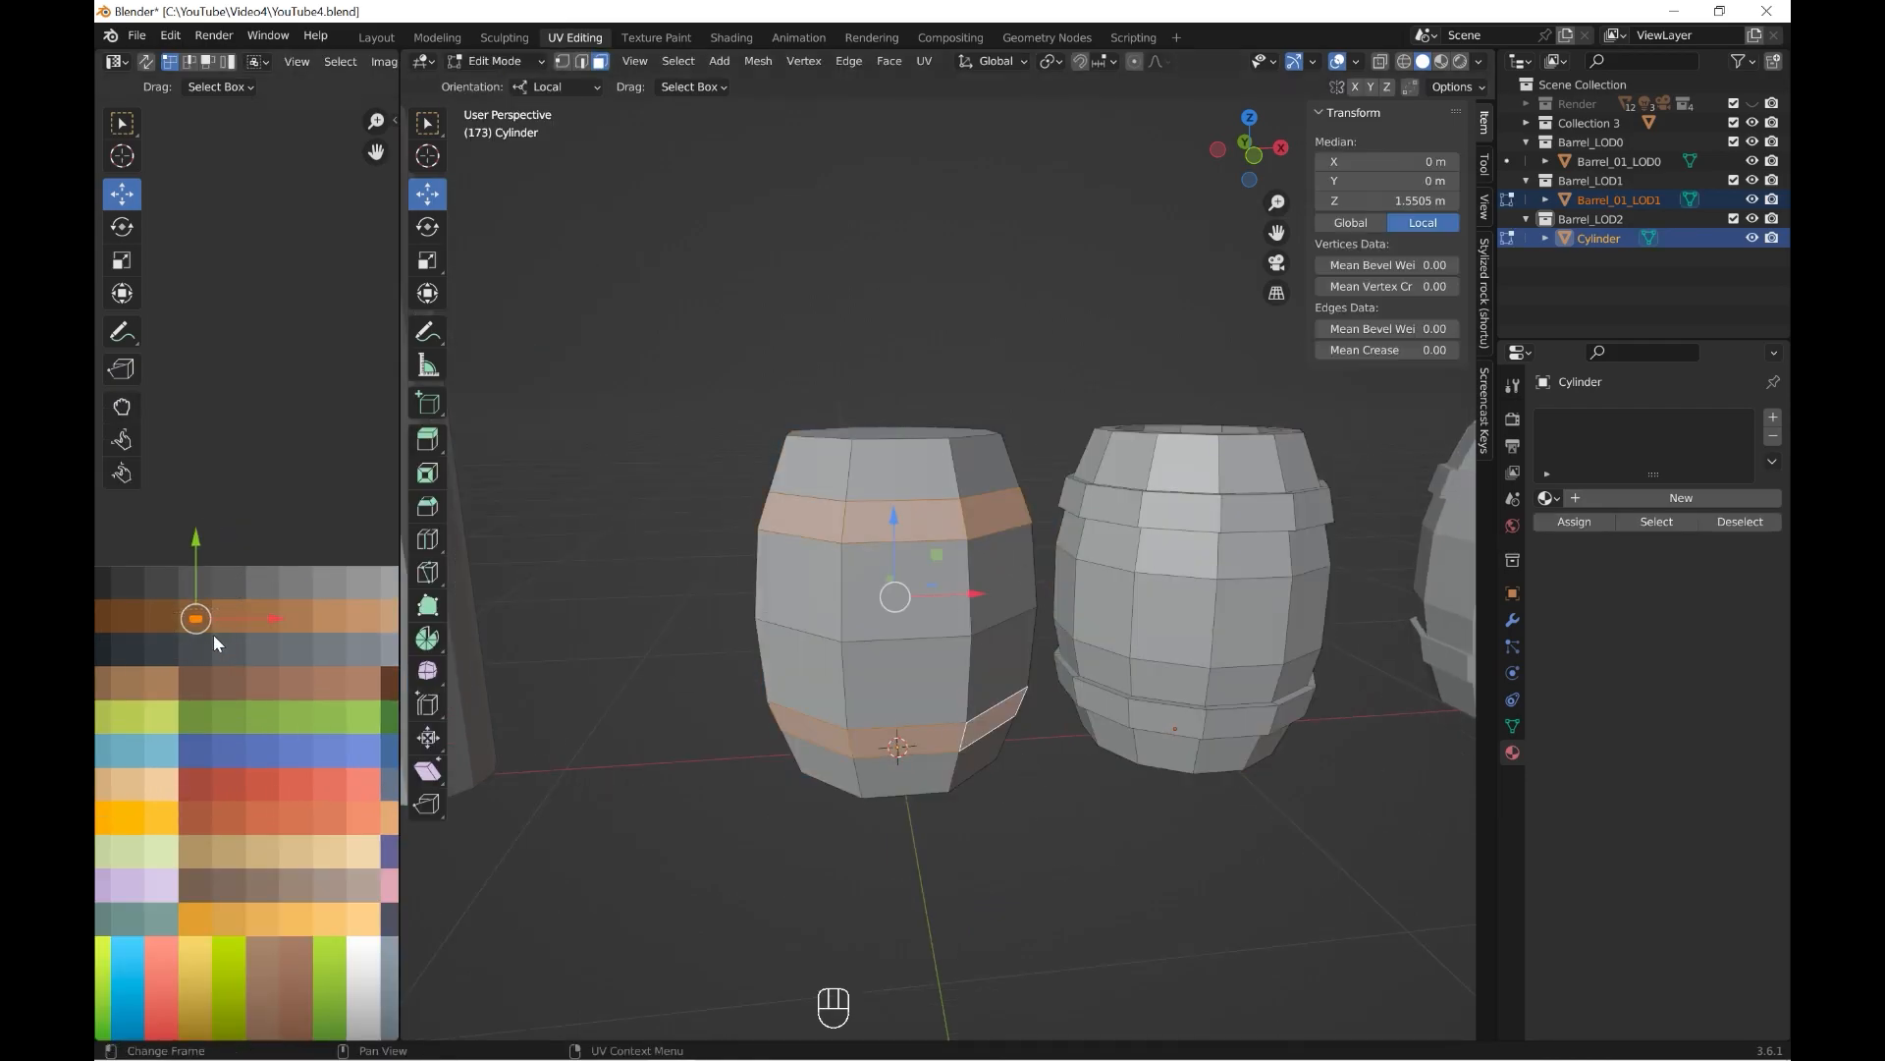
key(a)
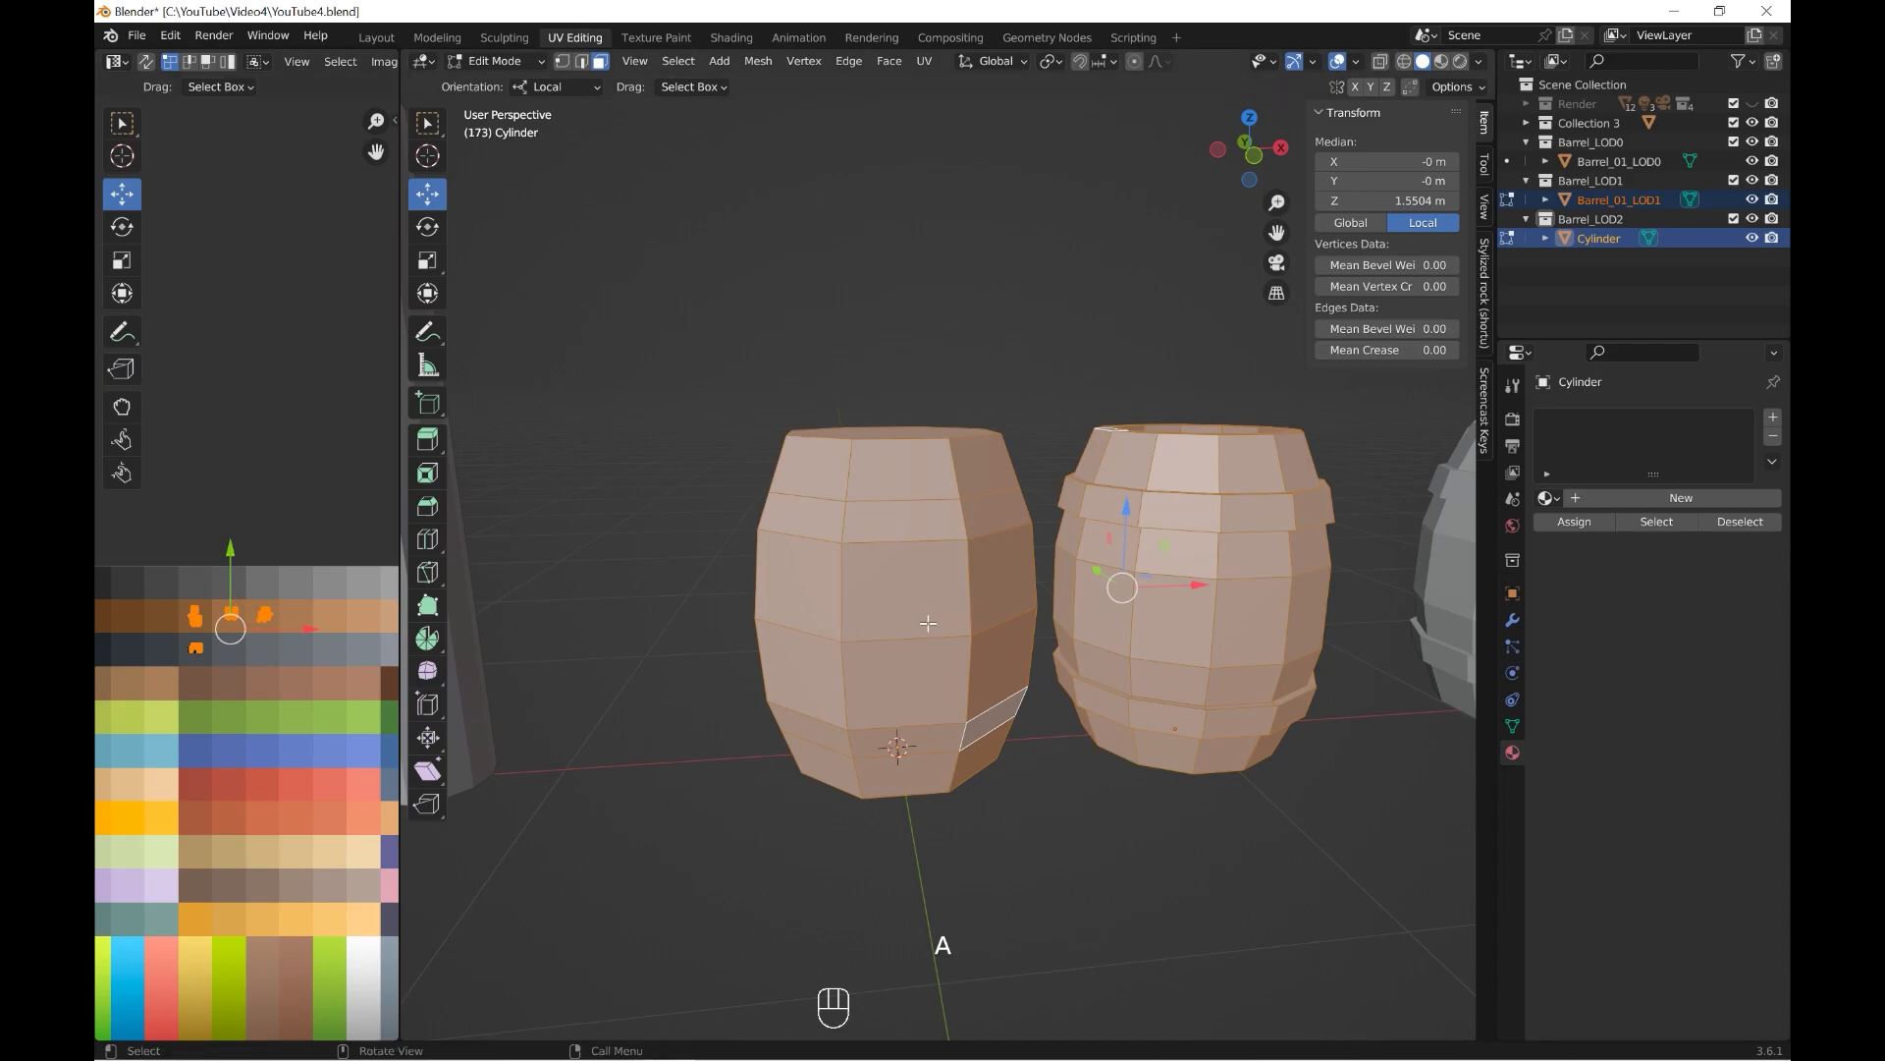
Select the cylinder's wood faces by growing the selection and move their UVs onto the lighter brown swatch.
middle_drag(913, 589, 880, 591)
click(881, 591)
key(ctrl+KP_Add)
key(ctrl+KP_Add)
key(ctrl+KP_Add)
key(ctrl+KP_Add)
key(ctrl+KP_Add)
drag(180, 598, 235, 620)
scroll(1099, 876, down, 1)
click(1099, 876)
Switch to Material Preview shading, return to Object Mode and assign the Barrel_01 material to the cylinder.
click(1442, 61)
shift+middle_drag(1145, 565, 1095, 562)
click(501, 61)
click(502, 85)
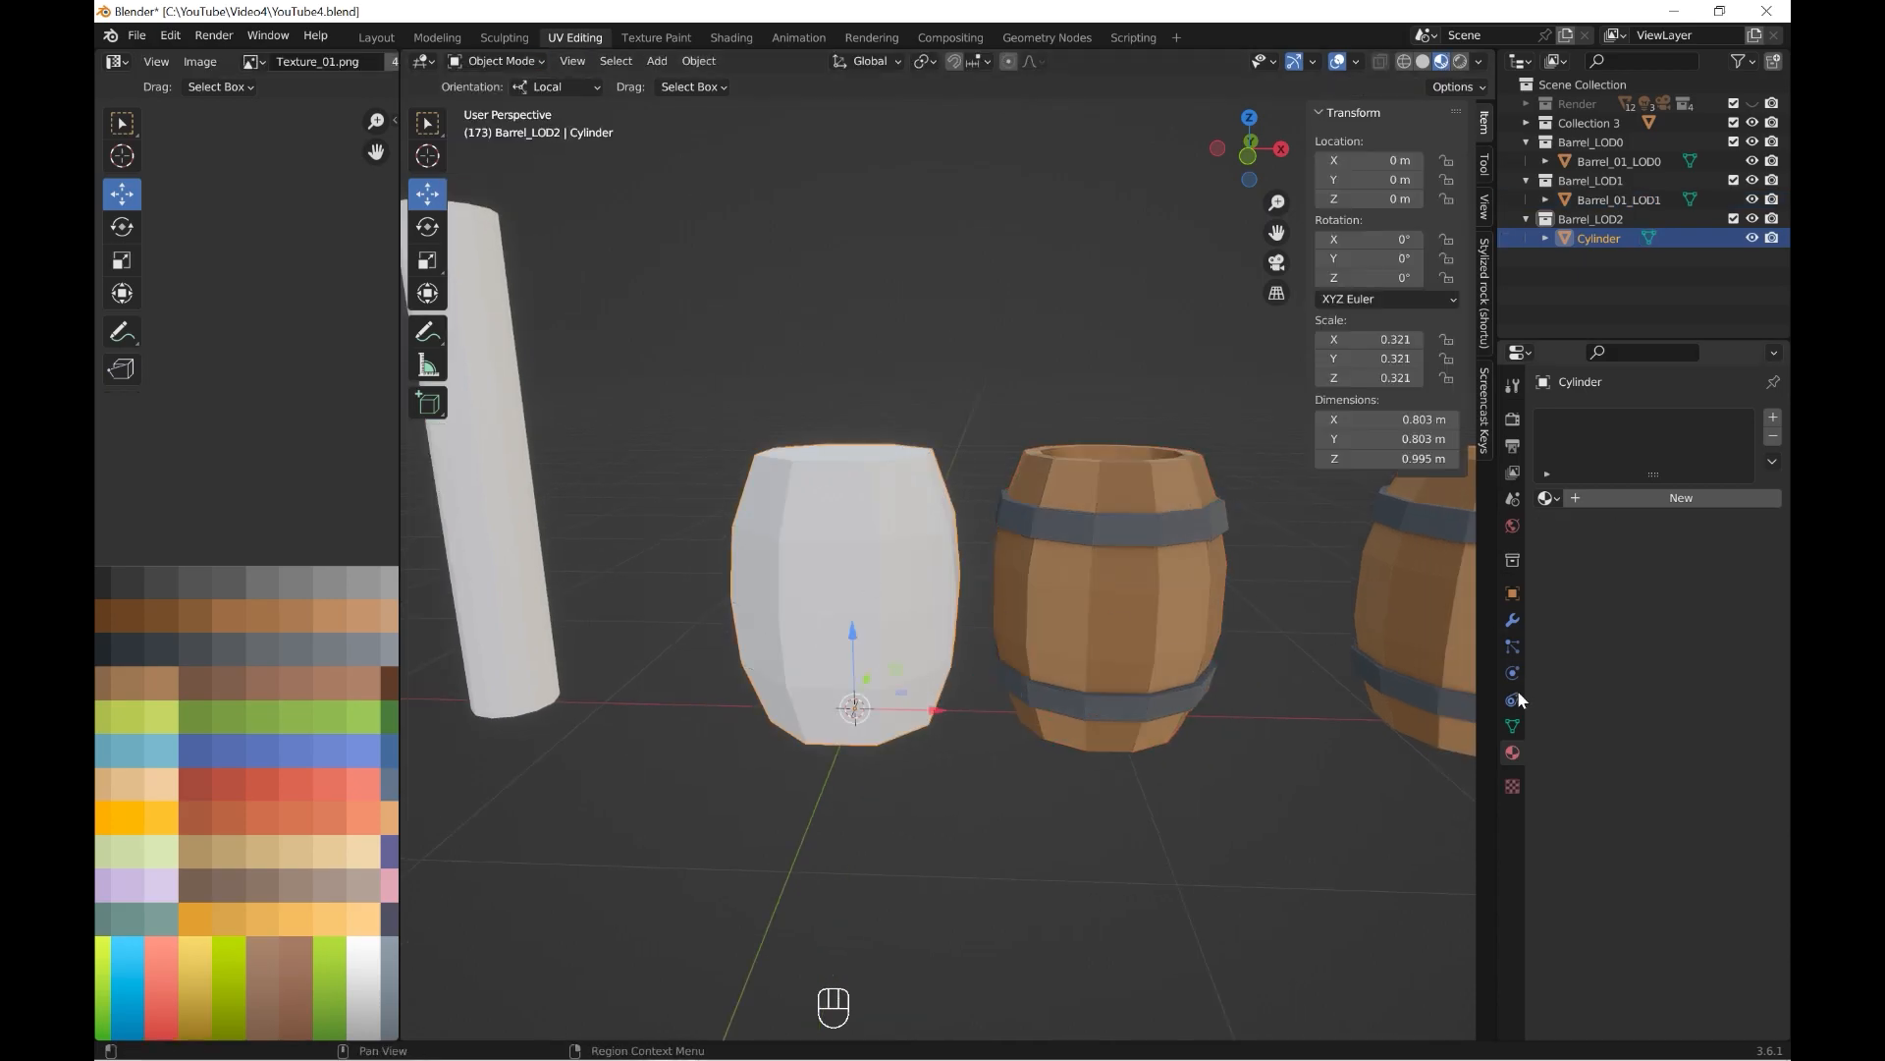
click(1549, 498)
click(1413, 527)
scroll(992, 728, down, 2)
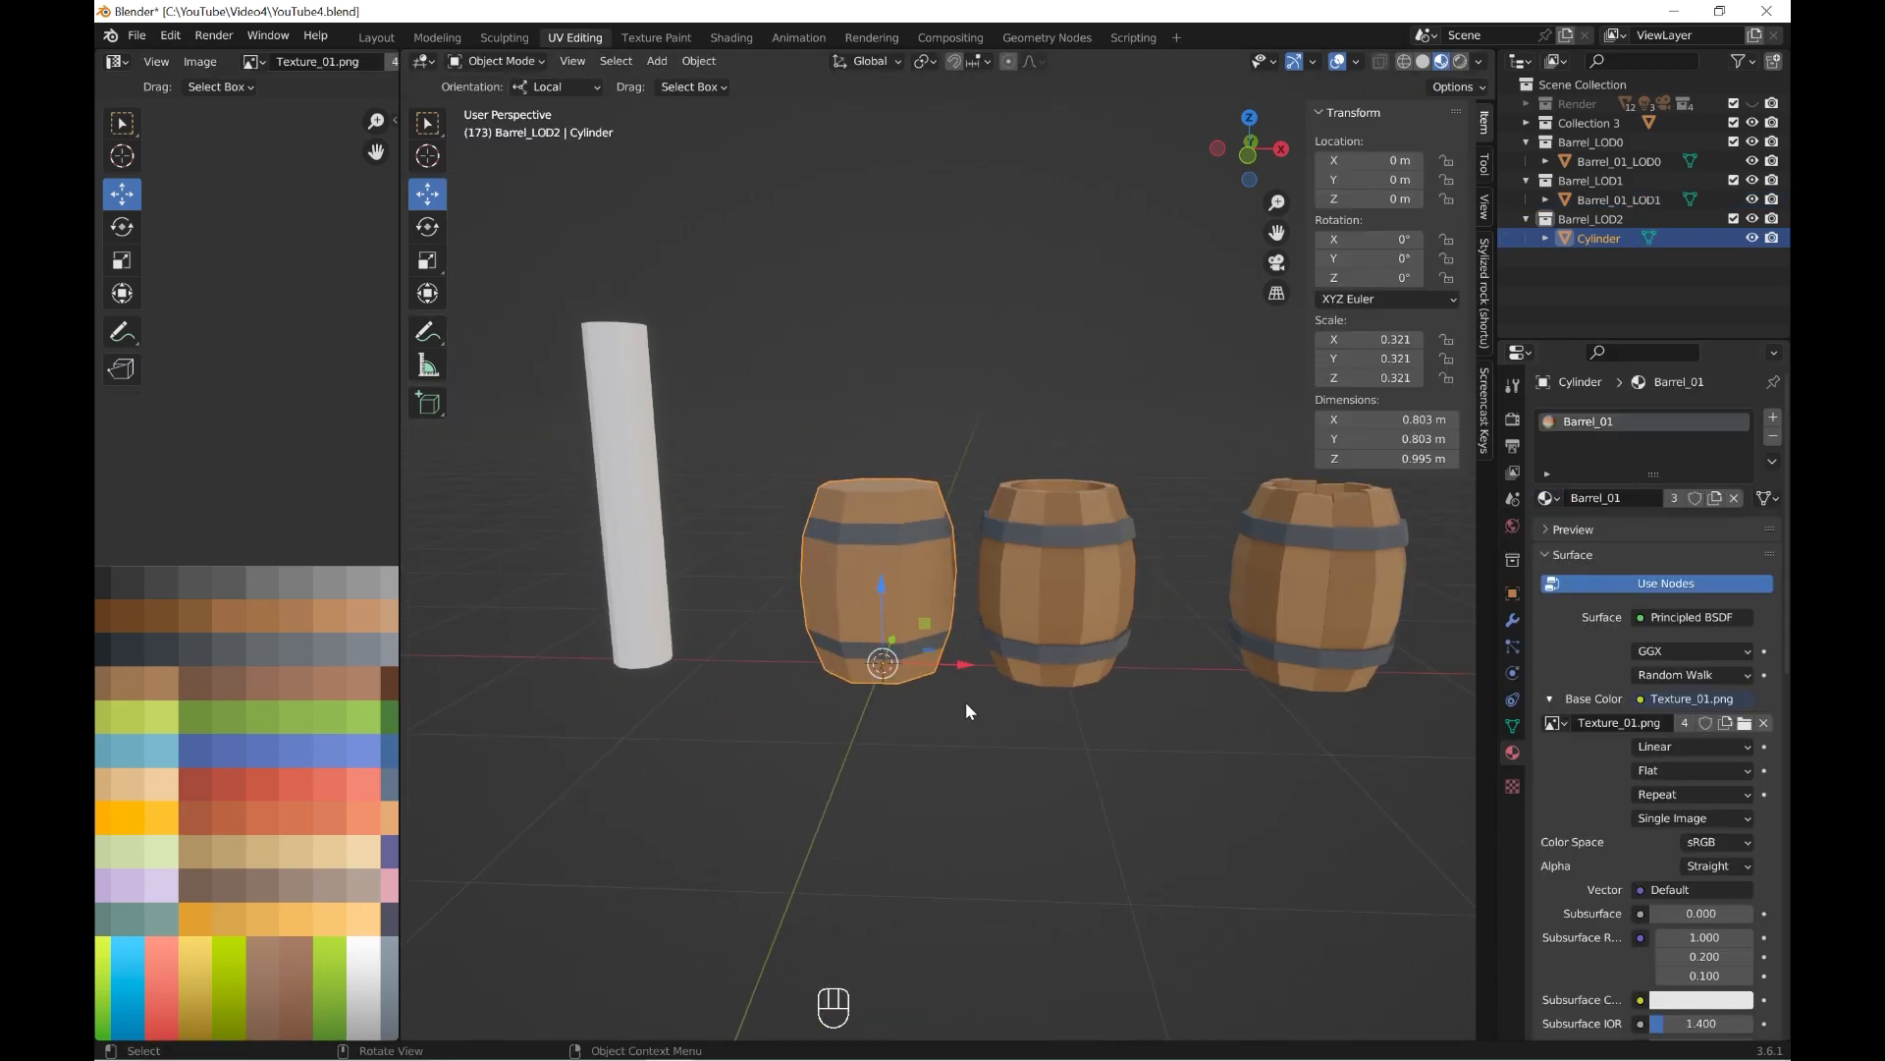
In Edit Mode, select the cylinder's front column of wood faces and move their UVs one brown swatch darker.
click(505, 104)
key(KP_1)
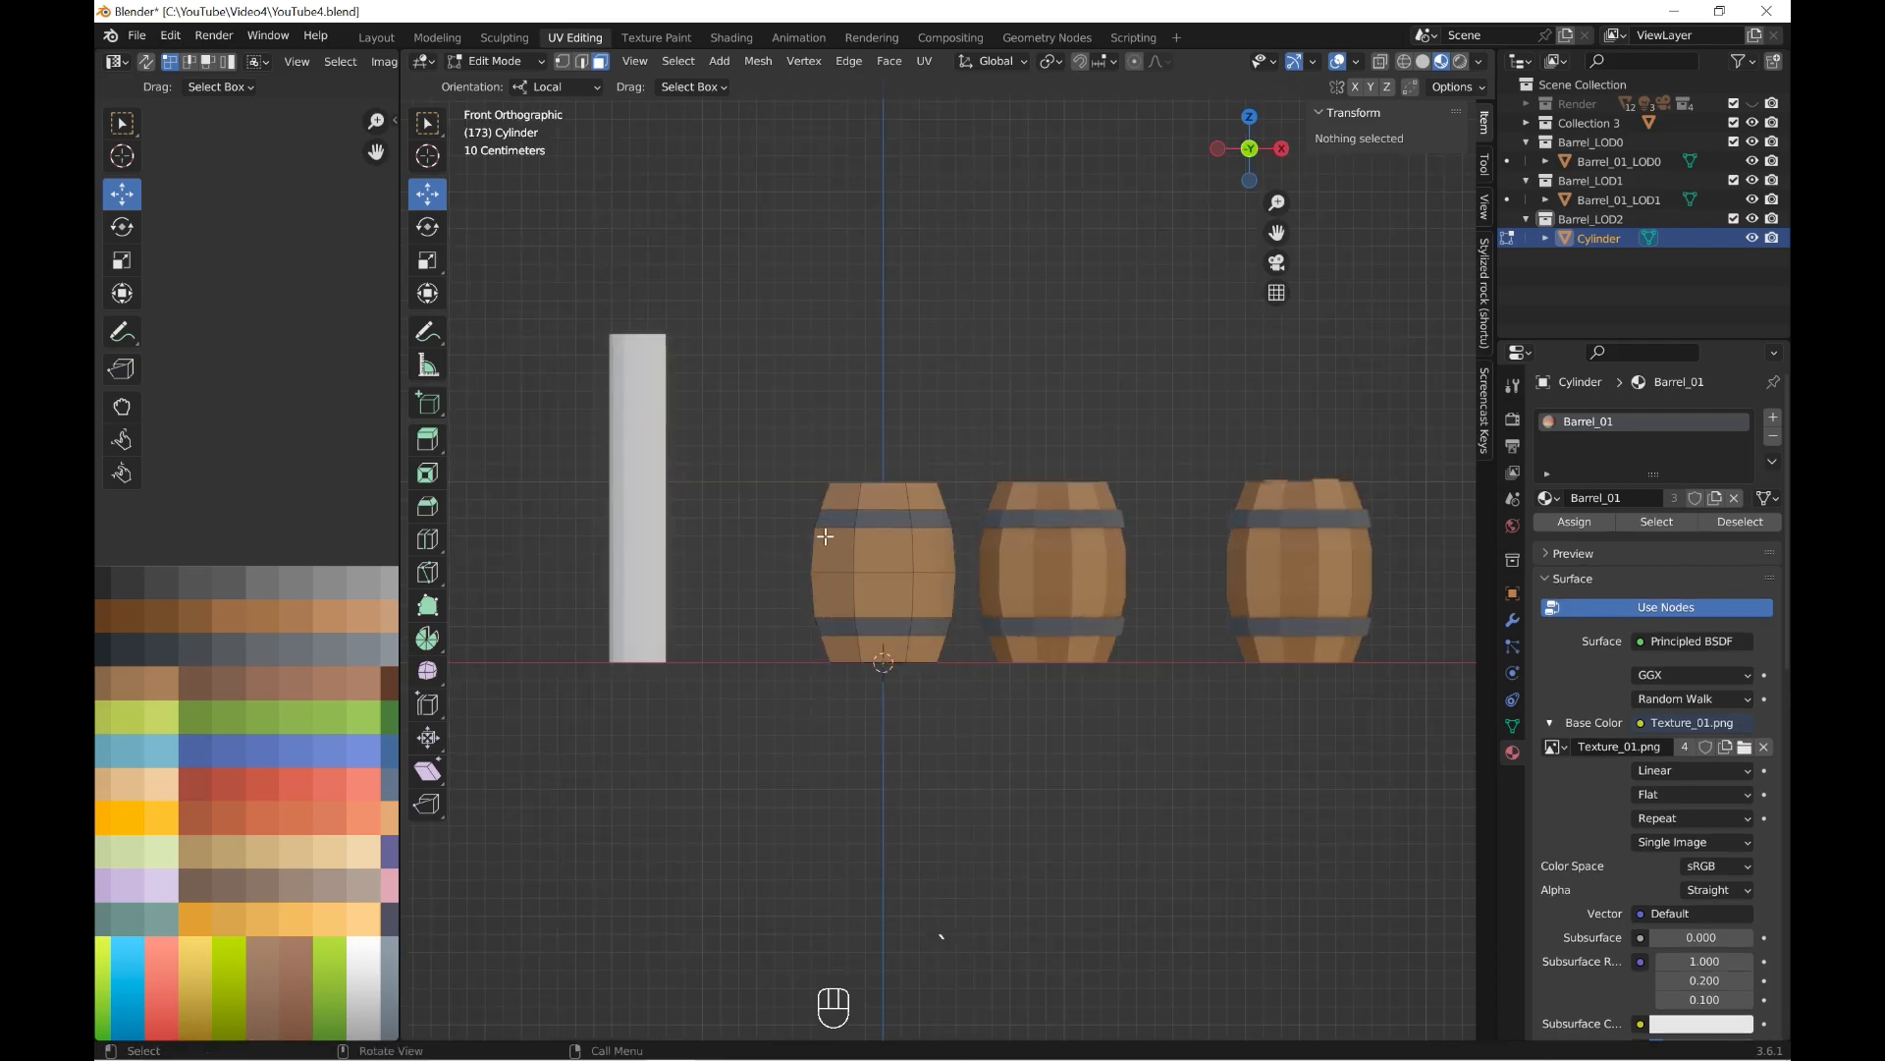
alt+shift+click(889, 568)
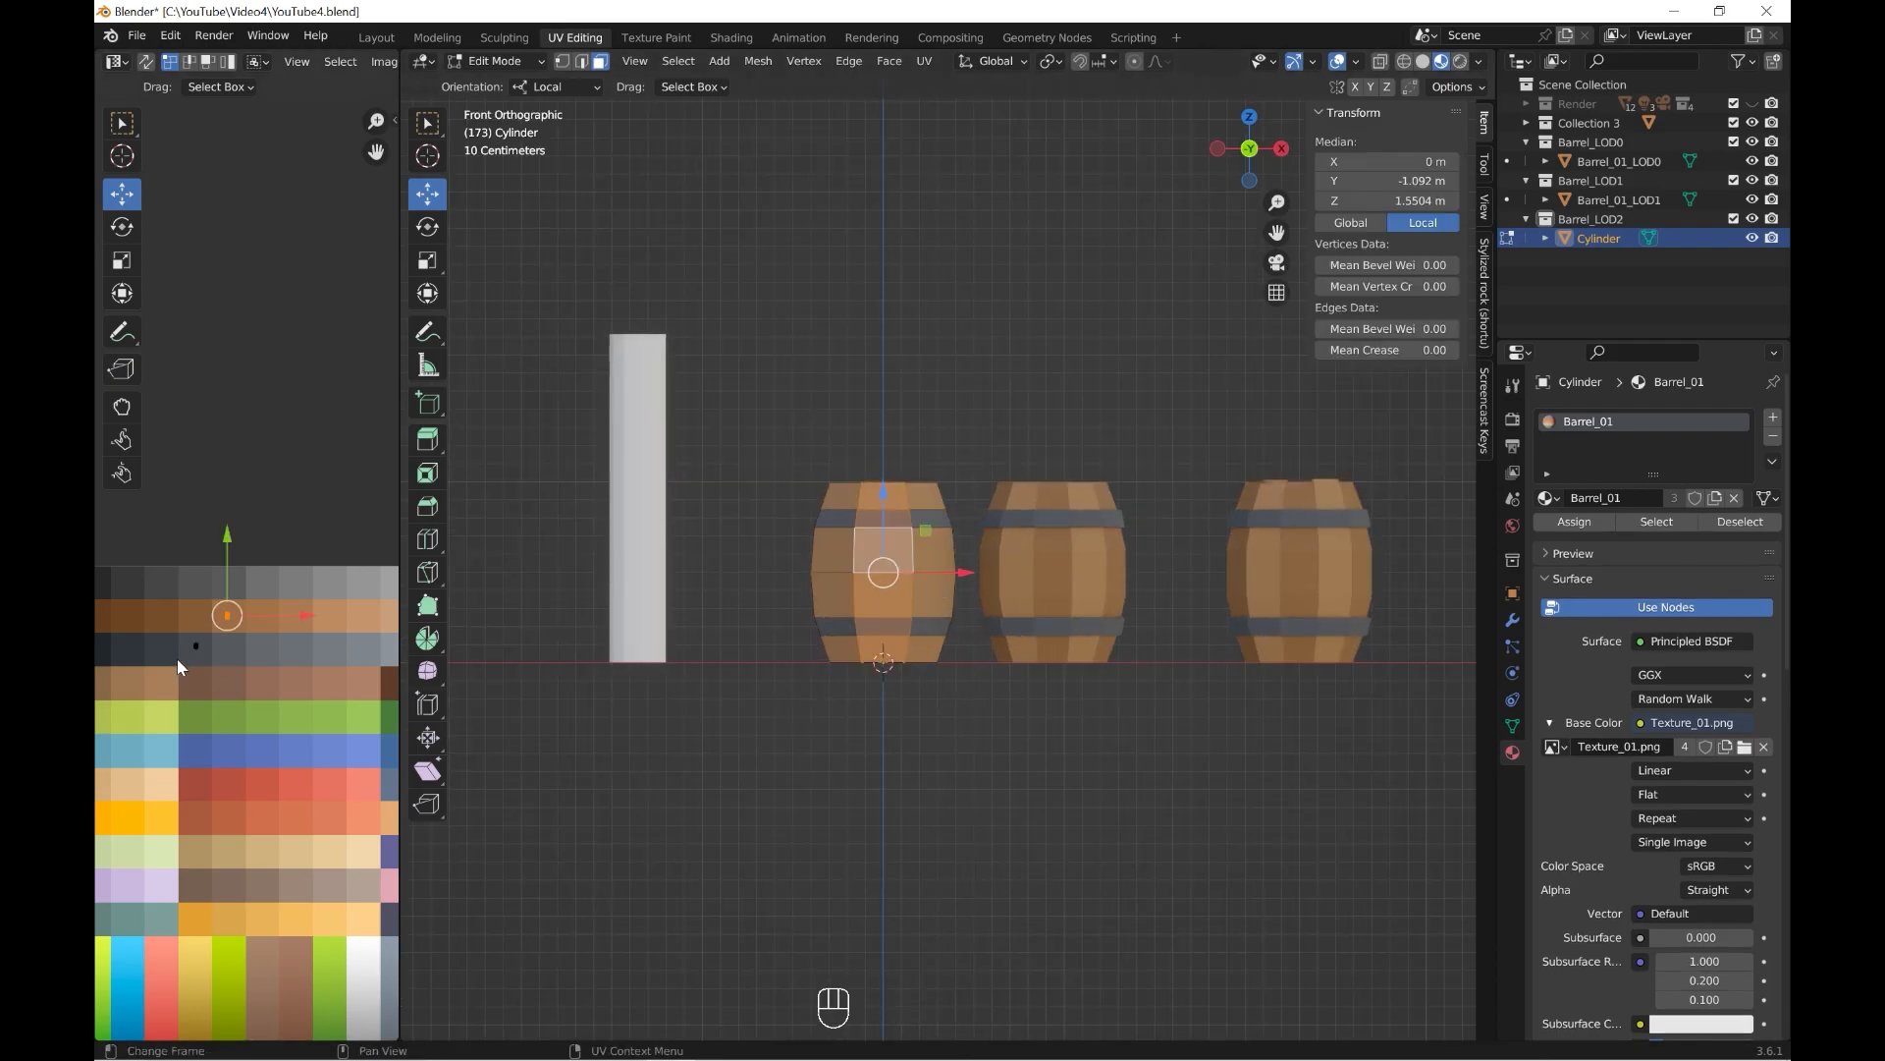
drag(255, 624, 257, 627)
key(g)
click(225, 629)
Deselect the faces, return to Object Mode and compare the colours of the three barrels.
click(969, 744)
scroll(969, 743, down, 6)
middle_drag(972, 732, 998, 743)
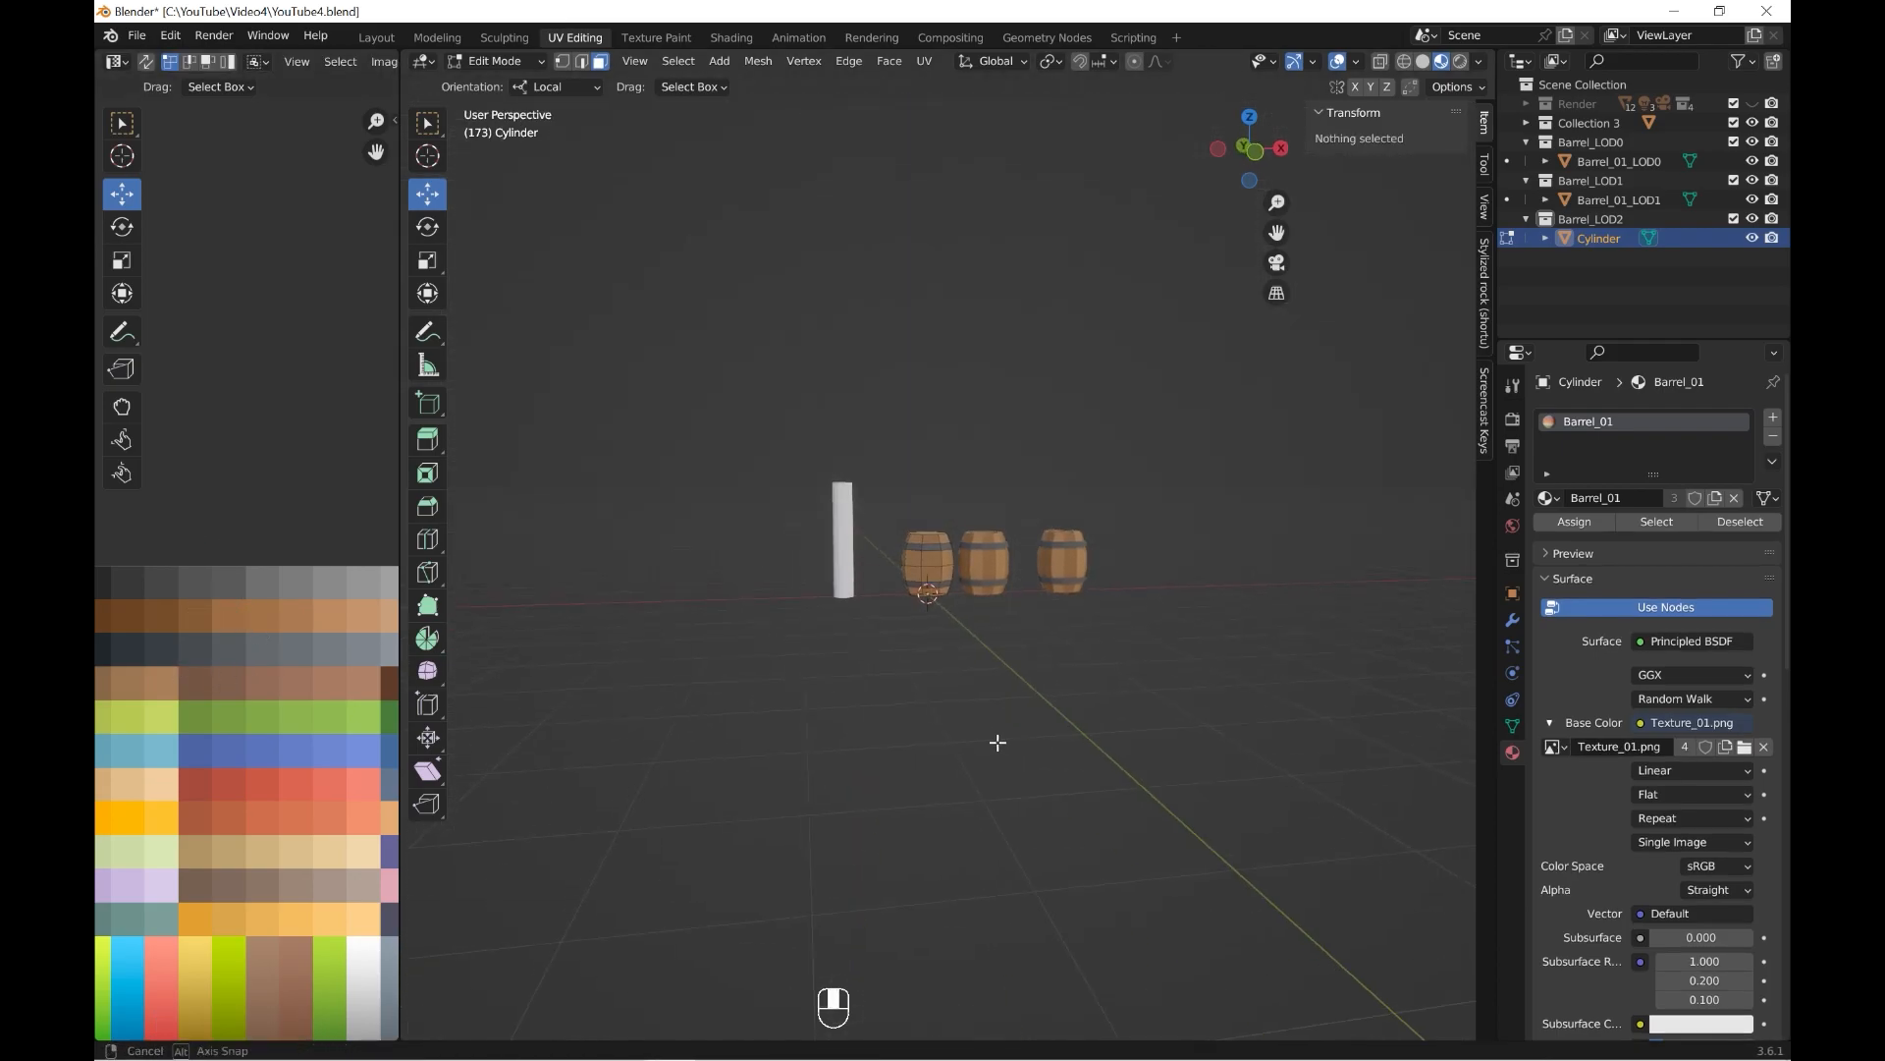
middle_drag(939, 551, 479, 158)
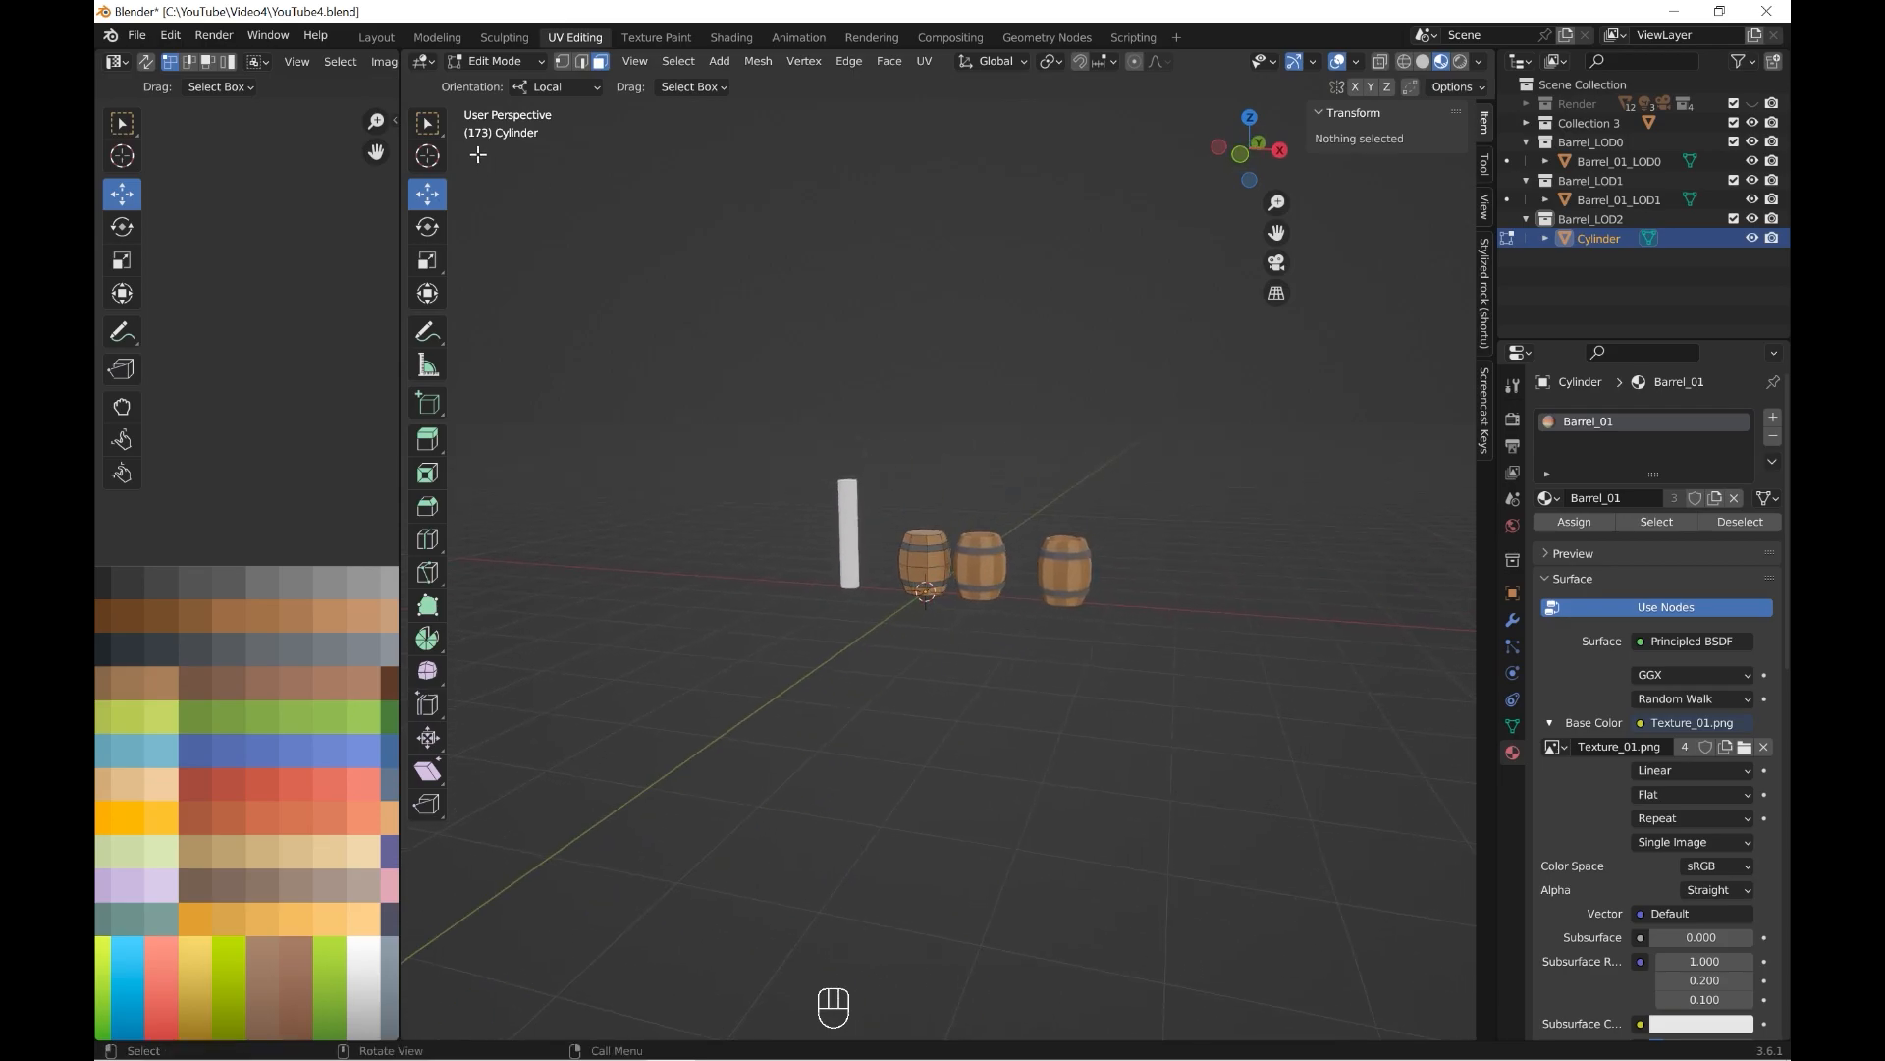
key(Tab)
scroll(1006, 678, up, 4)
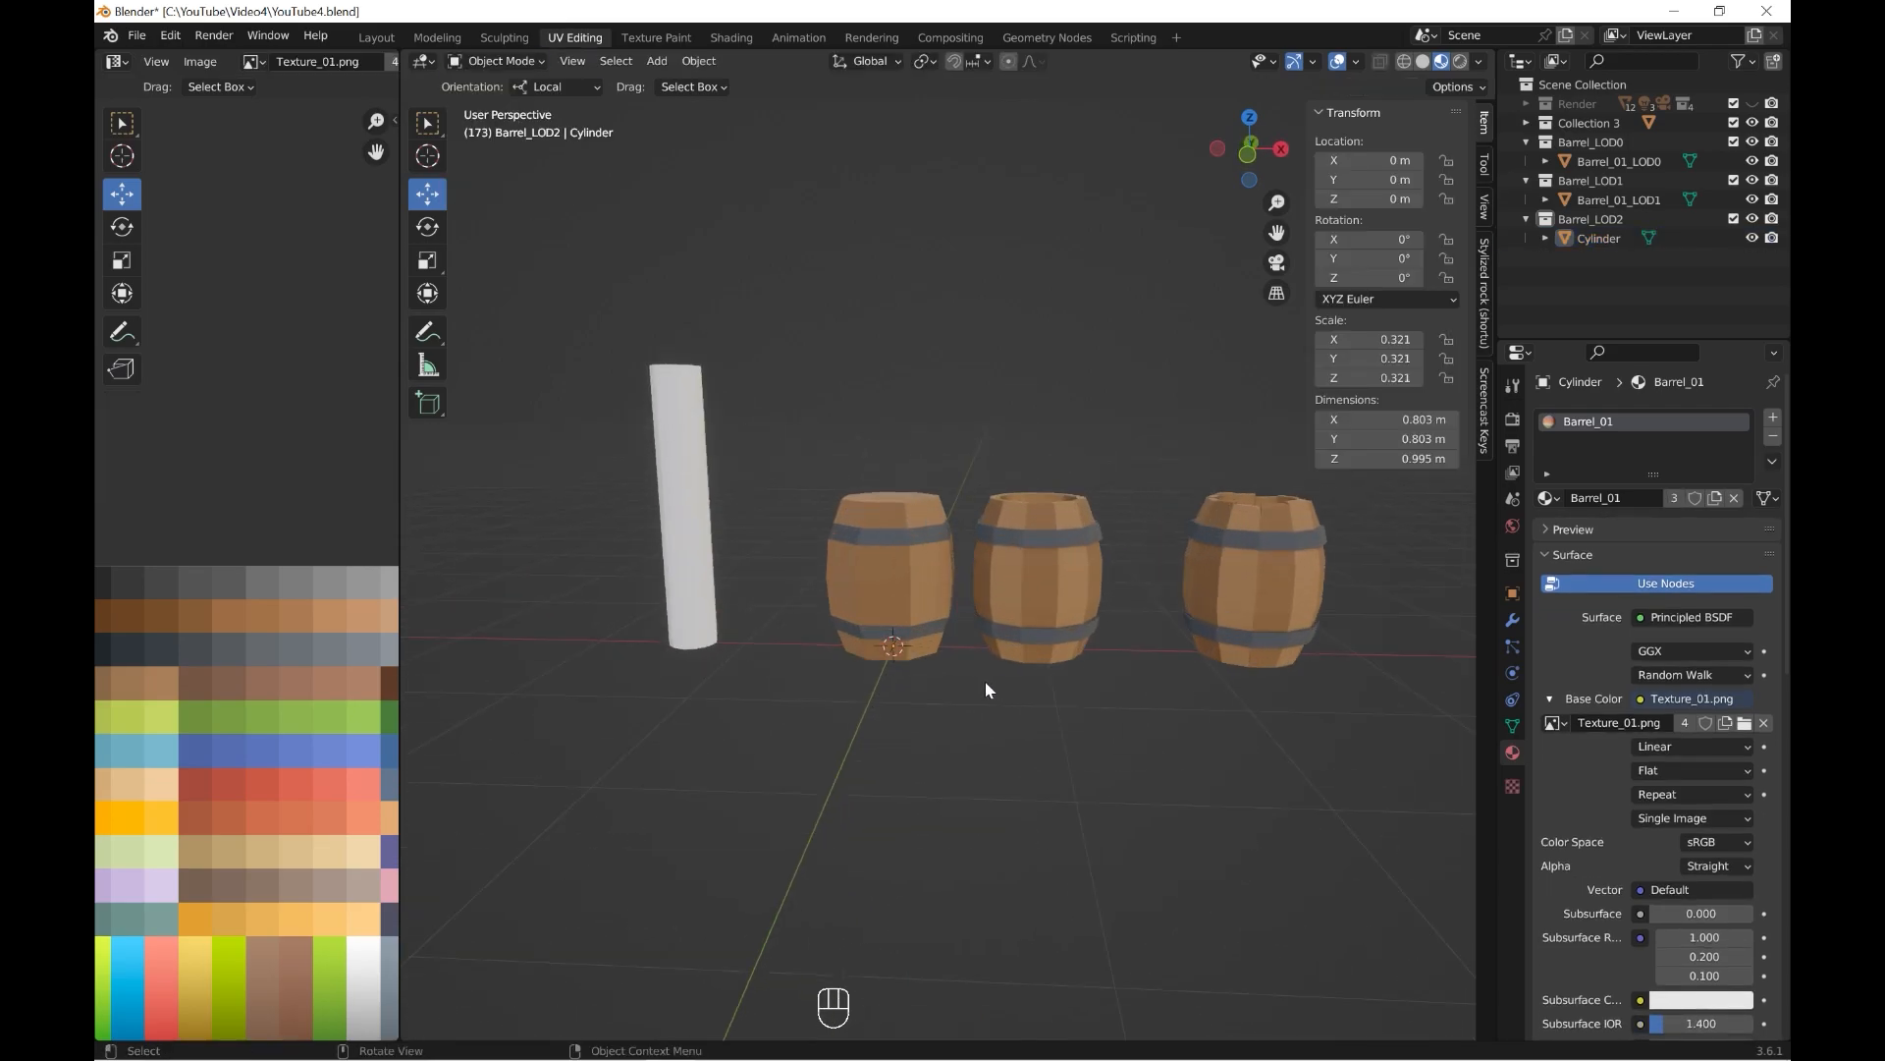
scroll(1005, 680, up, 4)
Reopen the cylinder in Edit Mode, move all its wood UVs one brown swatch lighter and return to Object Mode.
click(897, 656)
click(493, 67)
click(504, 82)
click(507, 62)
click(505, 59)
click(505, 59)
click(501, 103)
key(a)
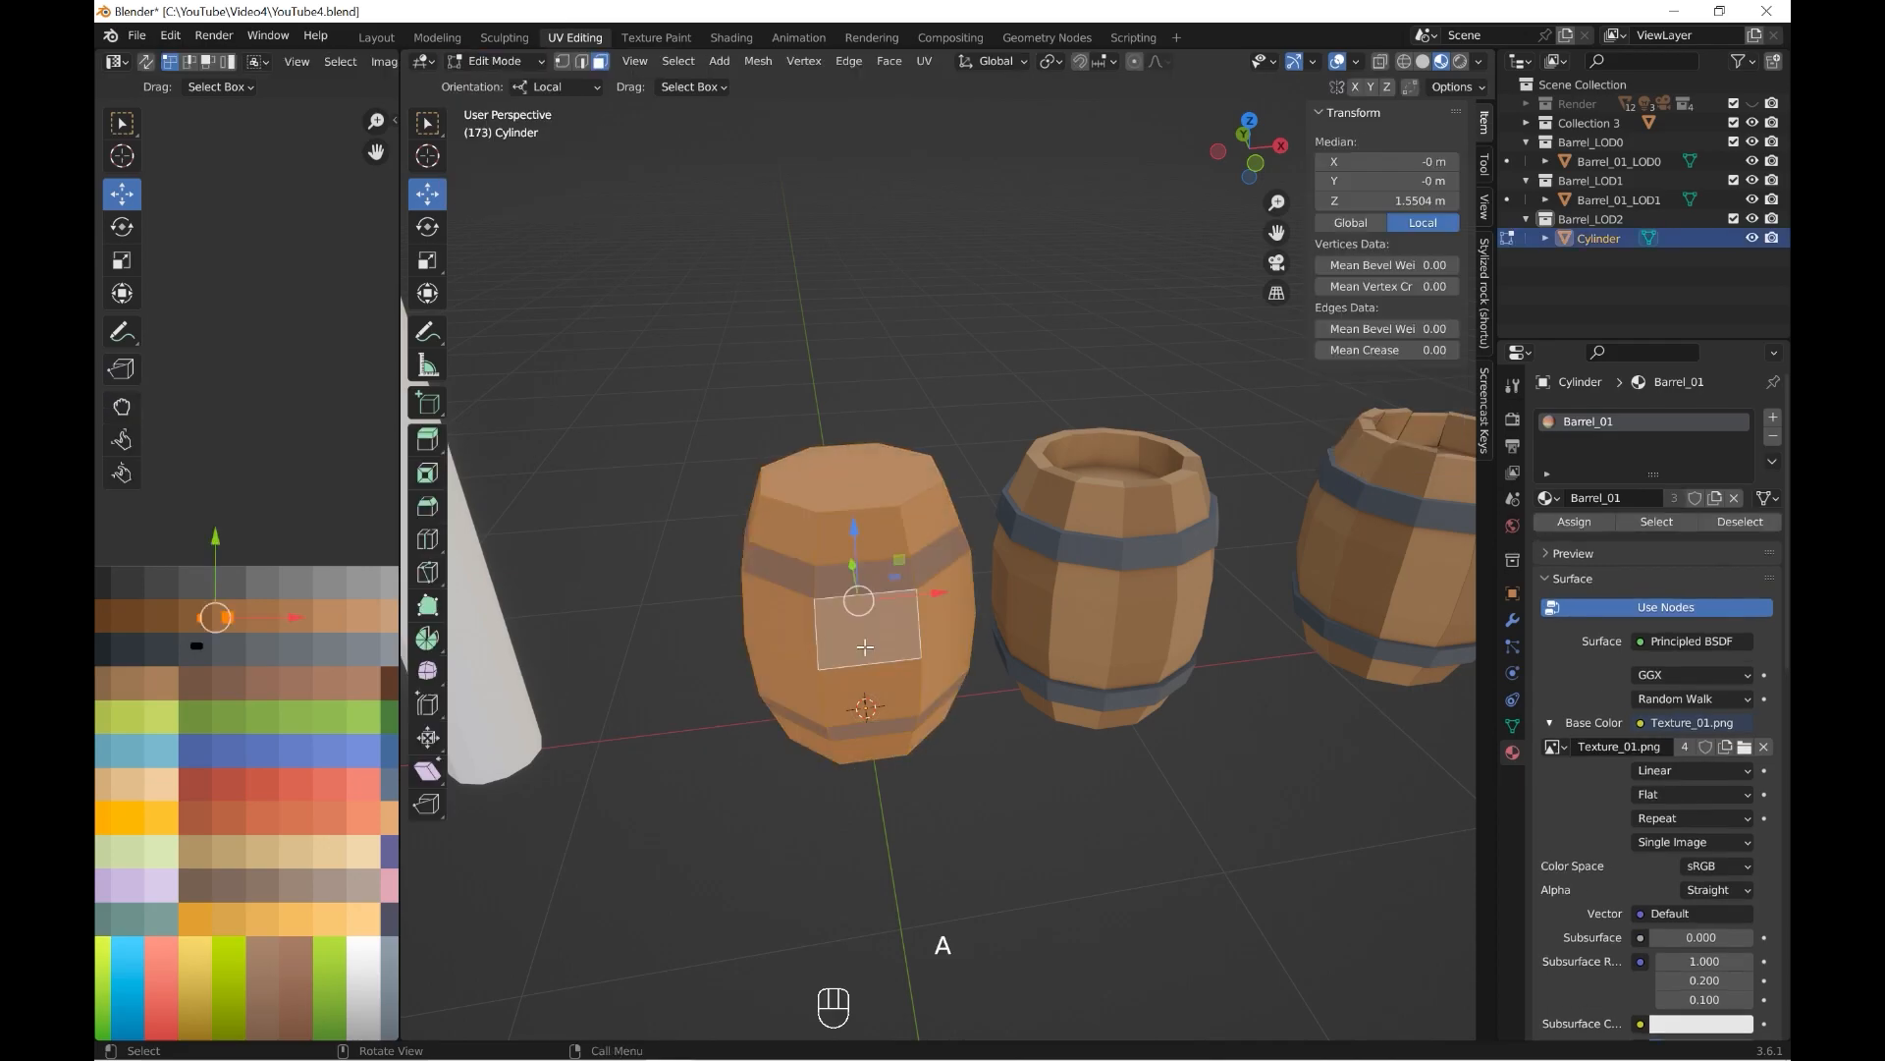
drag(205, 616, 233, 616)
click(505, 61)
click(504, 82)
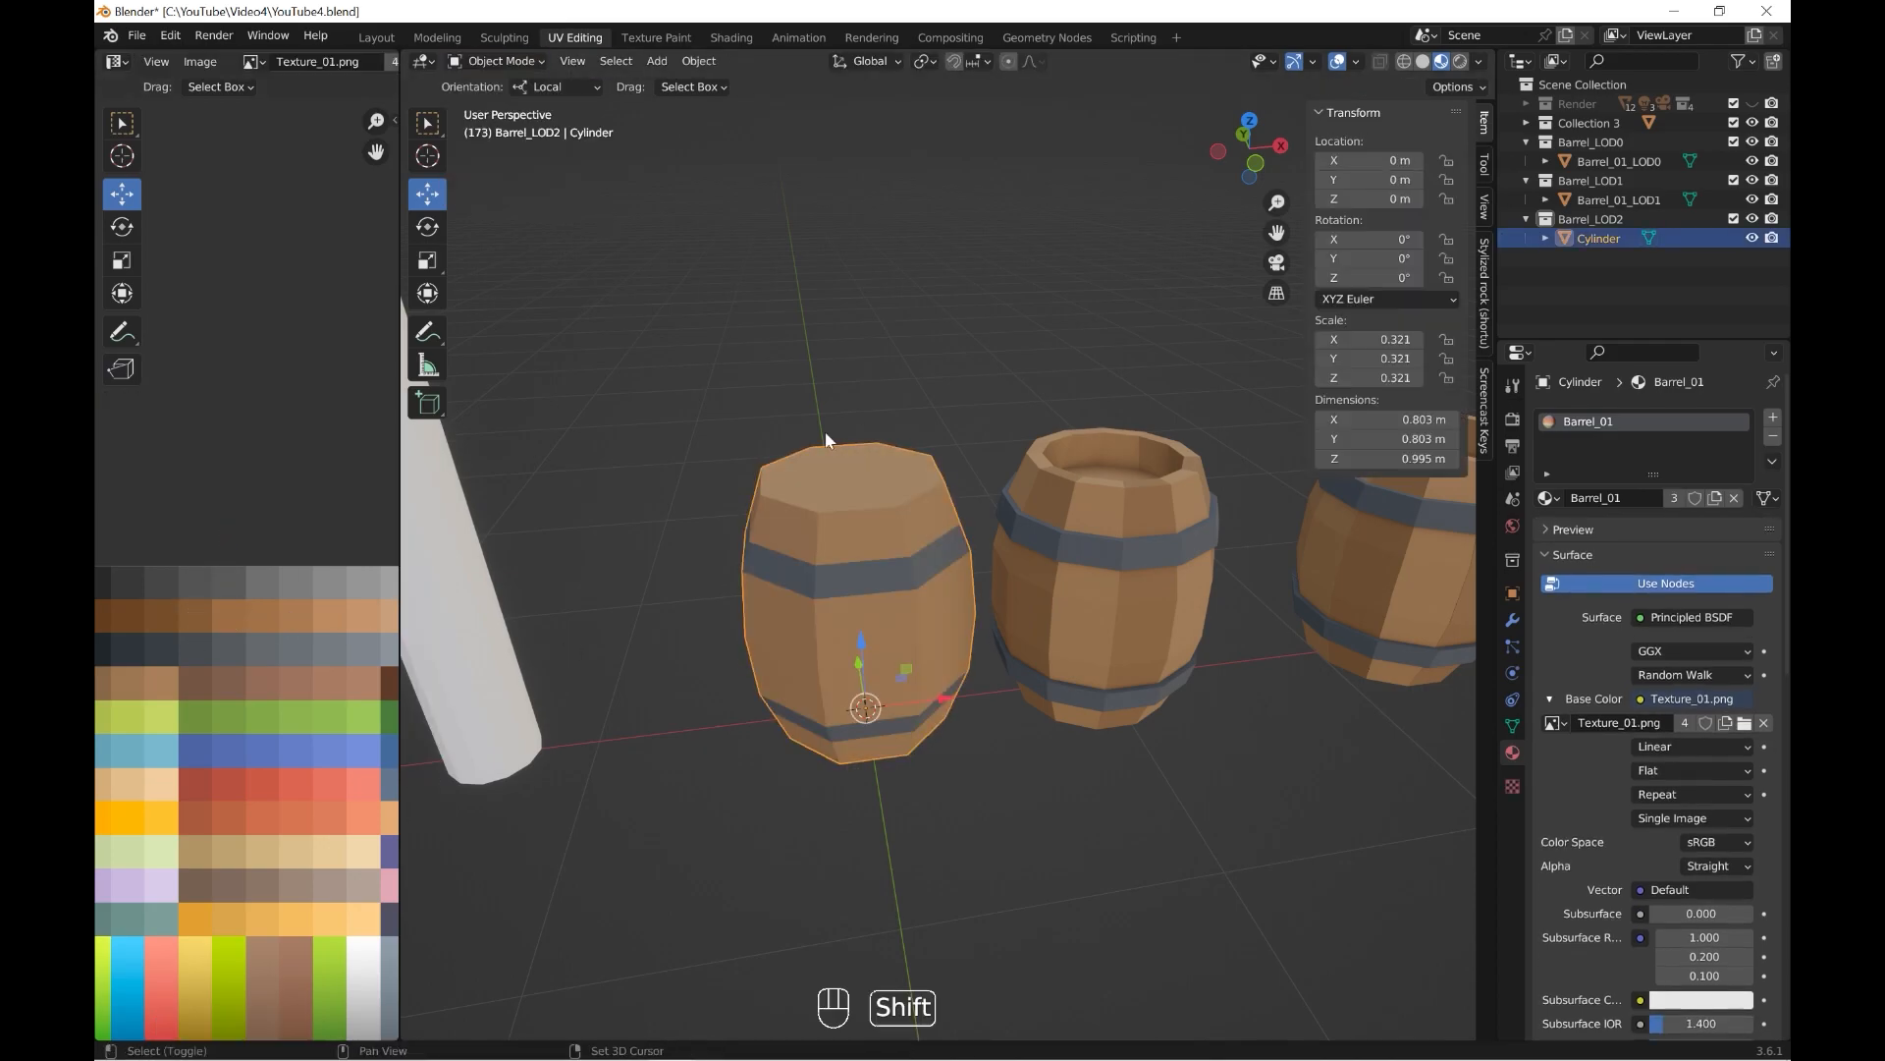
Select Barrel_01_LOD1 and Barrel_01_LOD0 together and shift their lighter wood UVs one brown swatch lighter in Edit Mode.
shift+middle_drag(962, 542, 729, 539)
click(874, 579)
shift+click(1202, 596)
click(501, 61)
click(501, 103)
key(a)
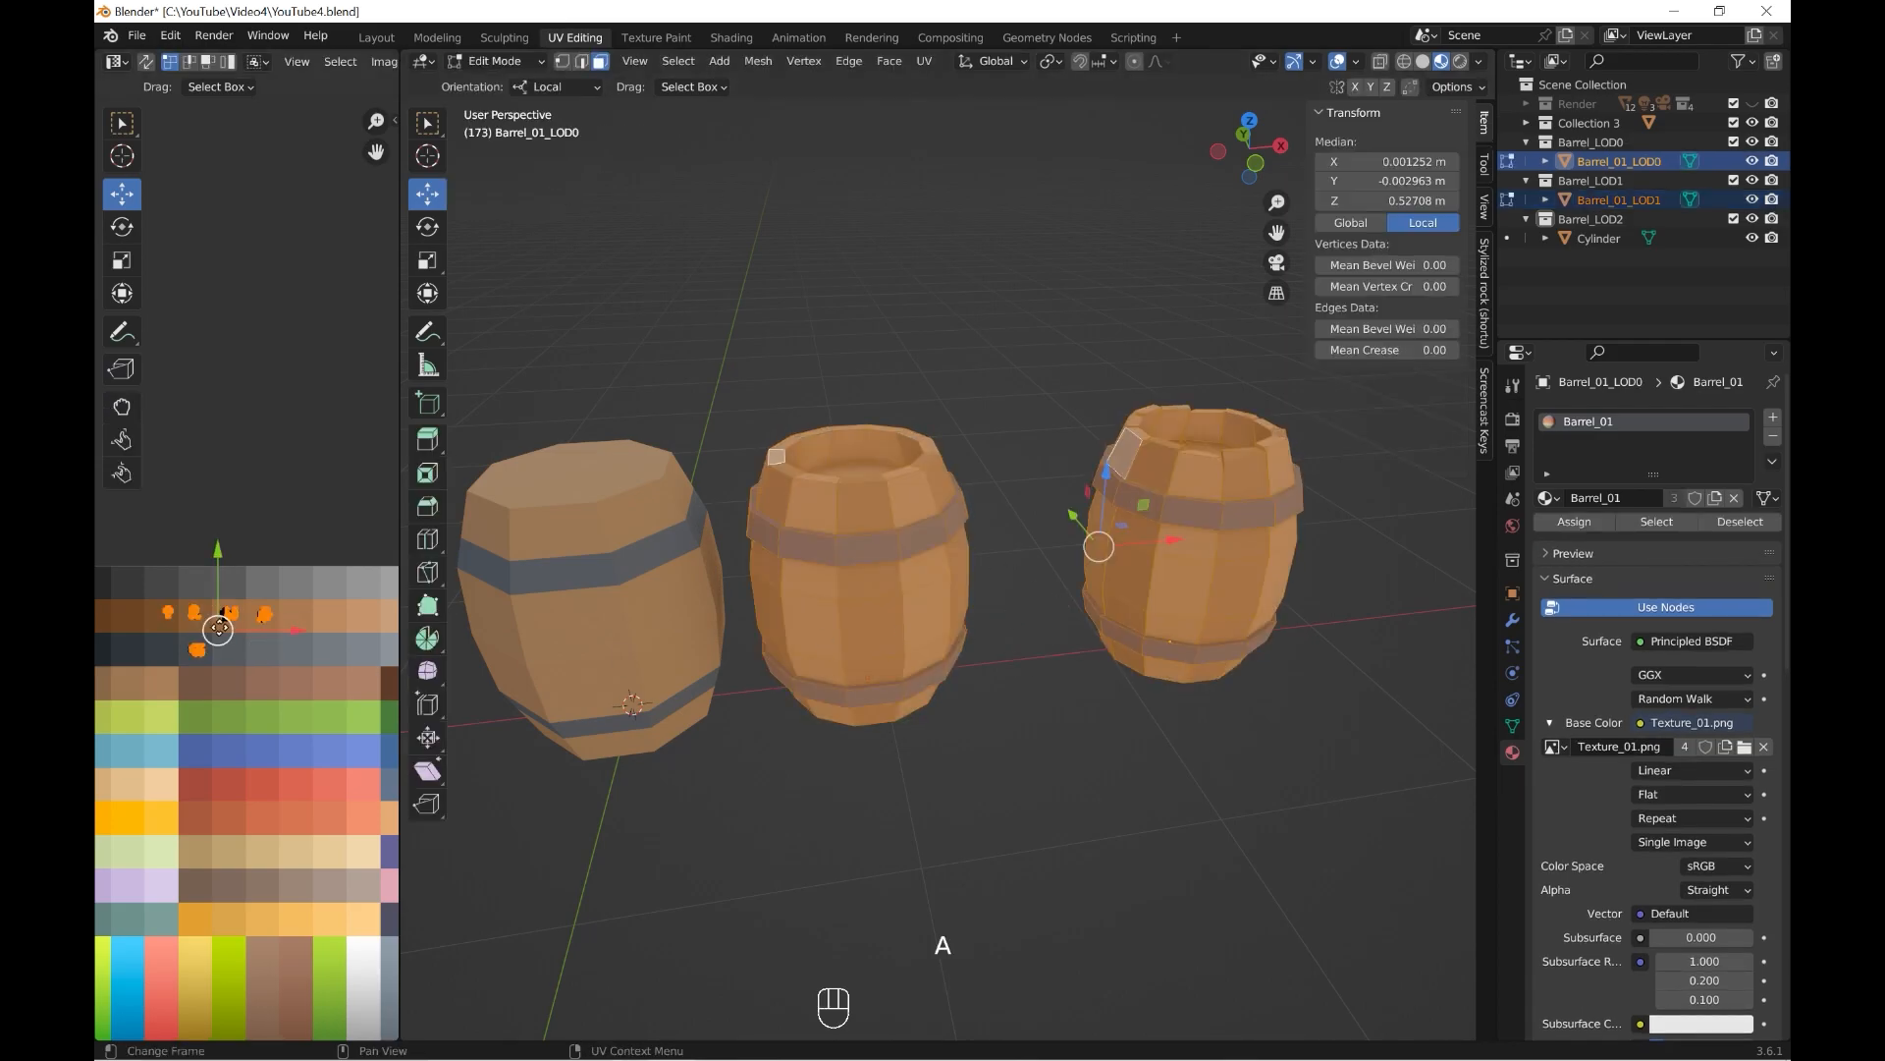
drag(260, 615, 311, 616)
click(499, 61)
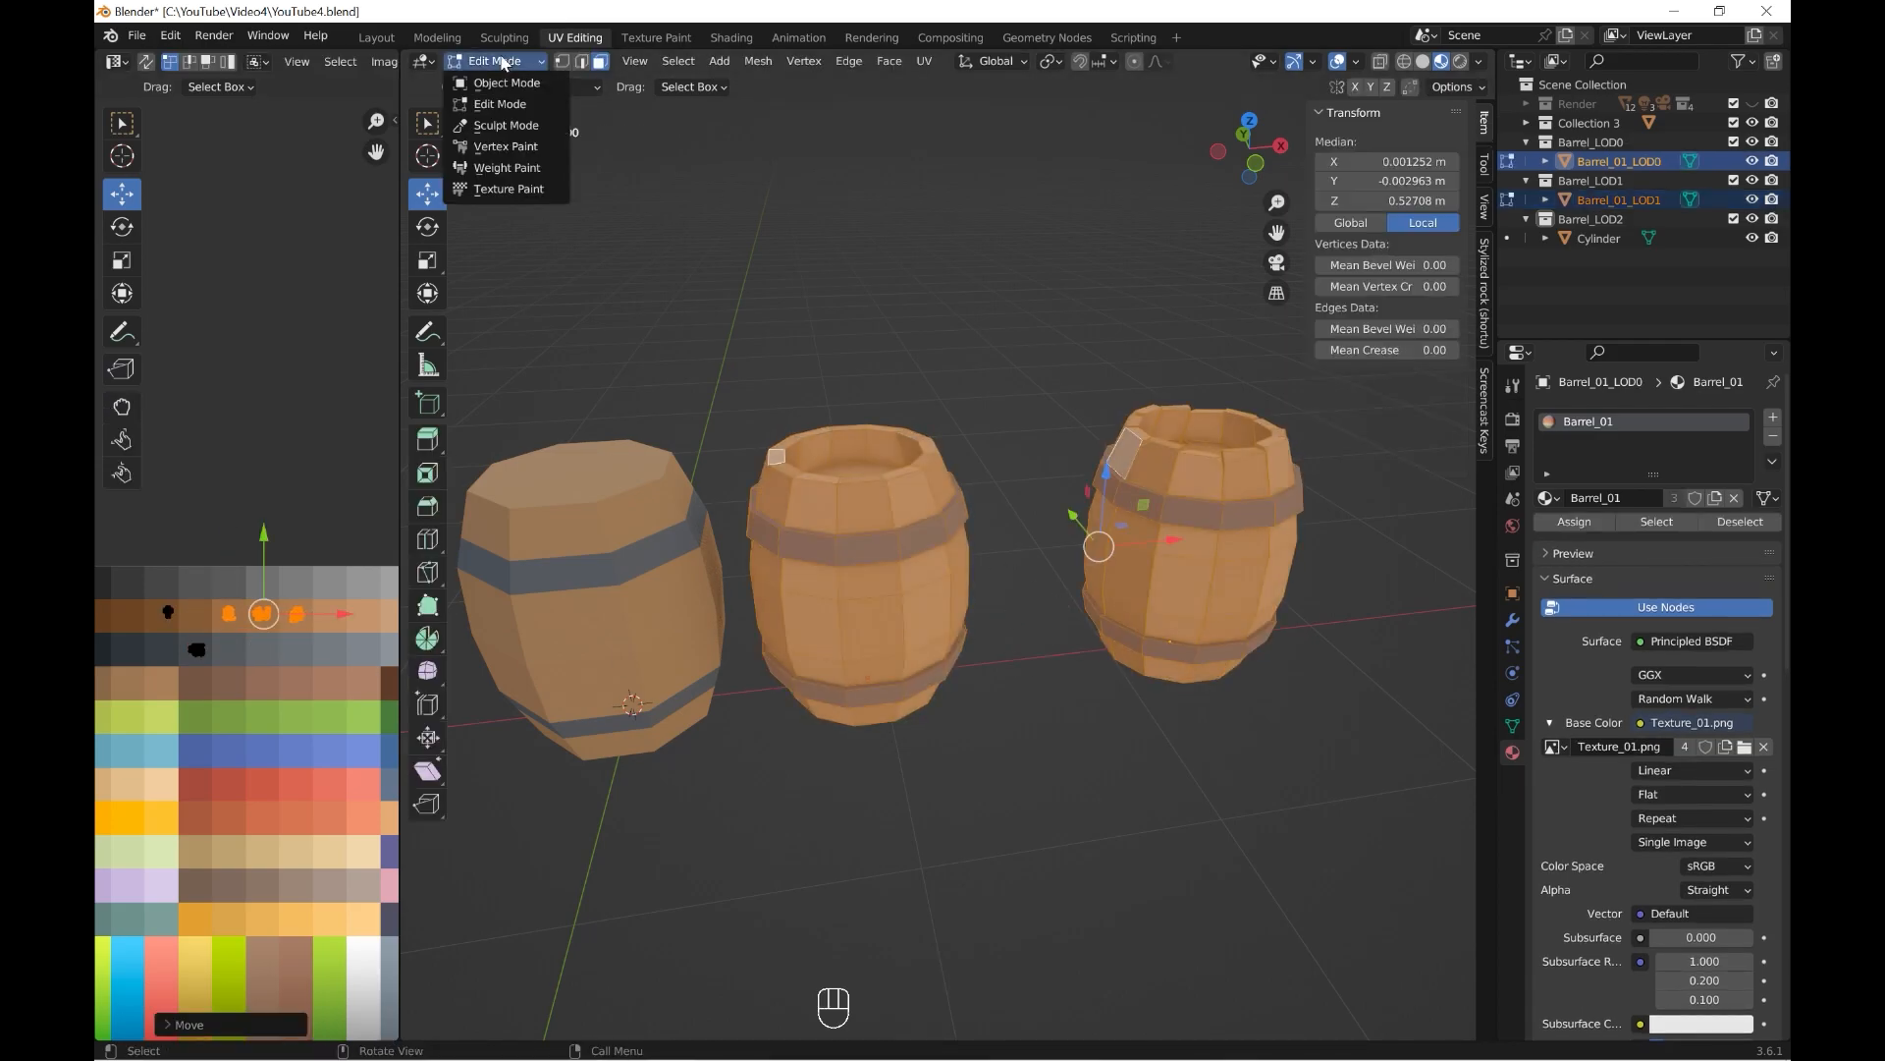
click(503, 84)
Open Barrel_01_LOD0 in Edit Mode, select all faces to check its UV placement and return to Object Mode.
scroll(935, 744, down, 4)
middle_drag(935, 749, 954, 686)
shift+middle_drag(954, 685, 1031, 687)
click(982, 680)
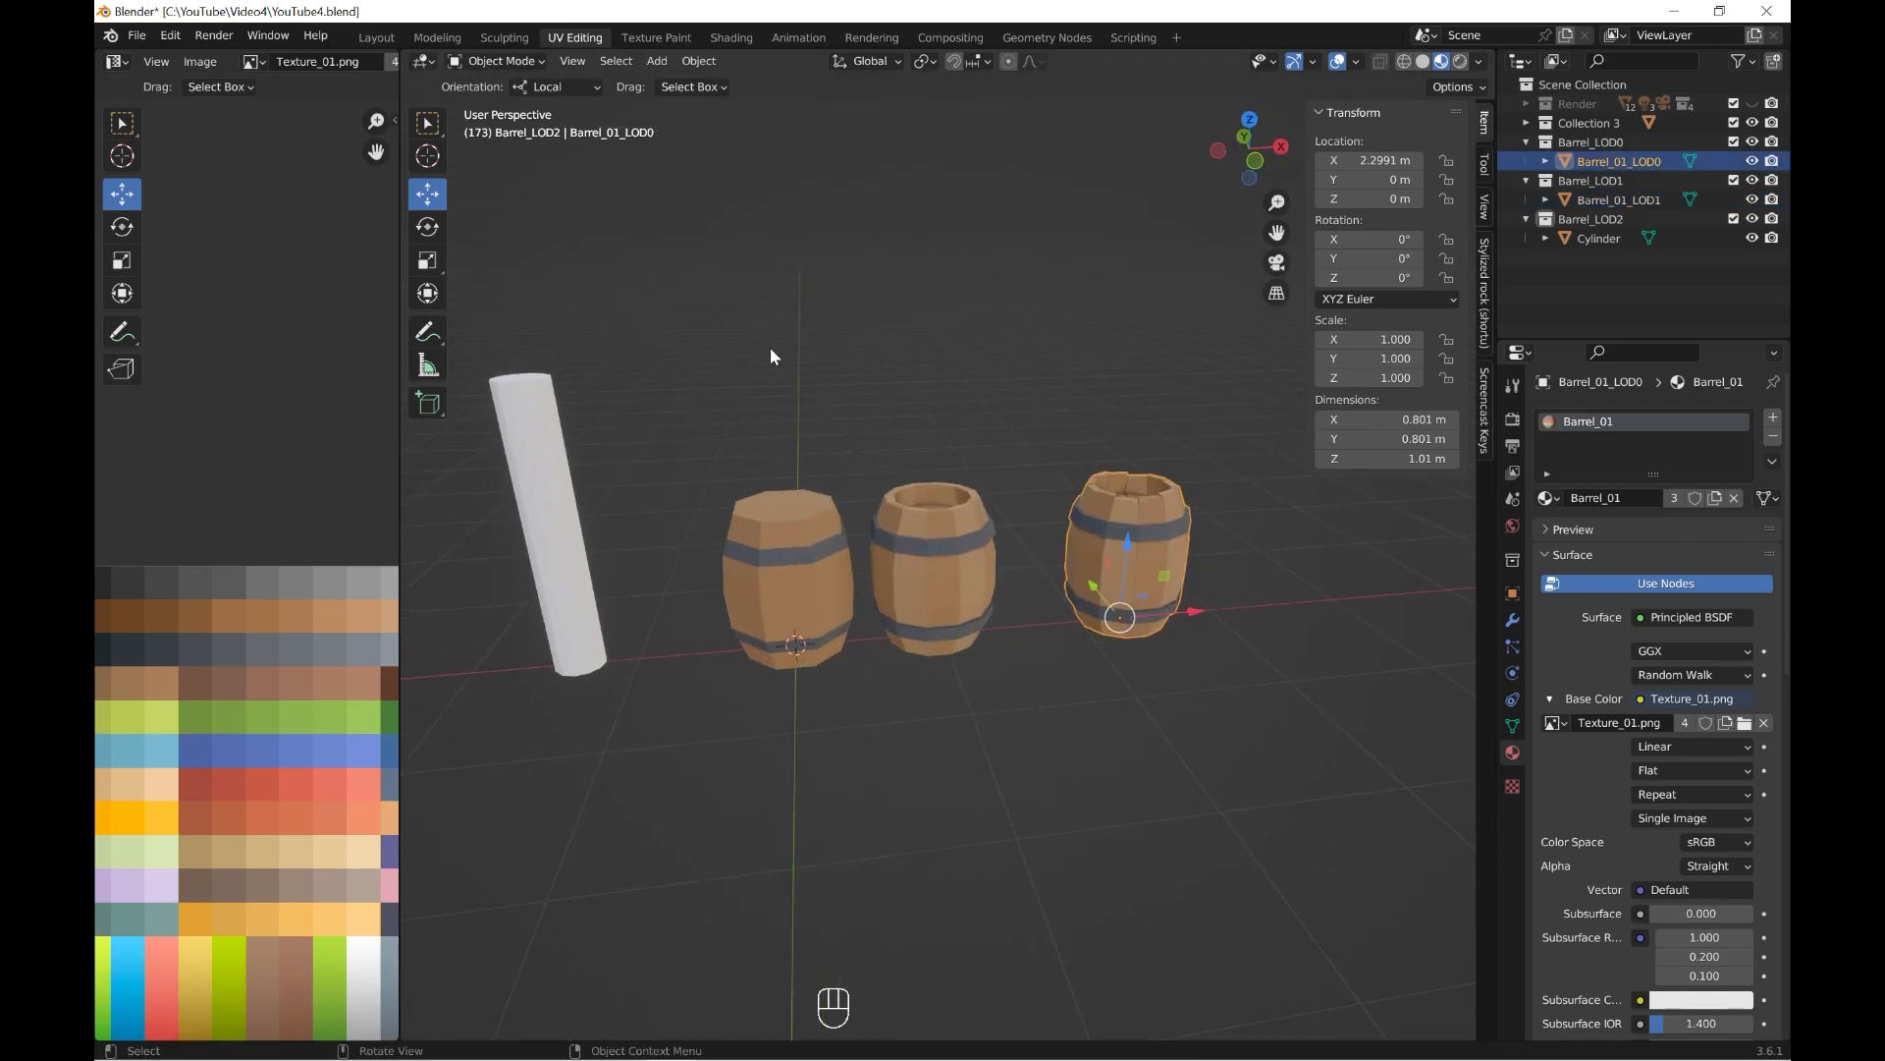
click(520, 61)
click(499, 104)
key(a)
click(496, 61)
click(494, 84)
Select the cylinder together with Barrel_01_LOD1 and open both in Edit Mode.
click(1026, 683)
middle_drag(1026, 683, 1040, 632)
click(828, 573)
key(grave)
shift+middle_drag(817, 549, 869, 568)
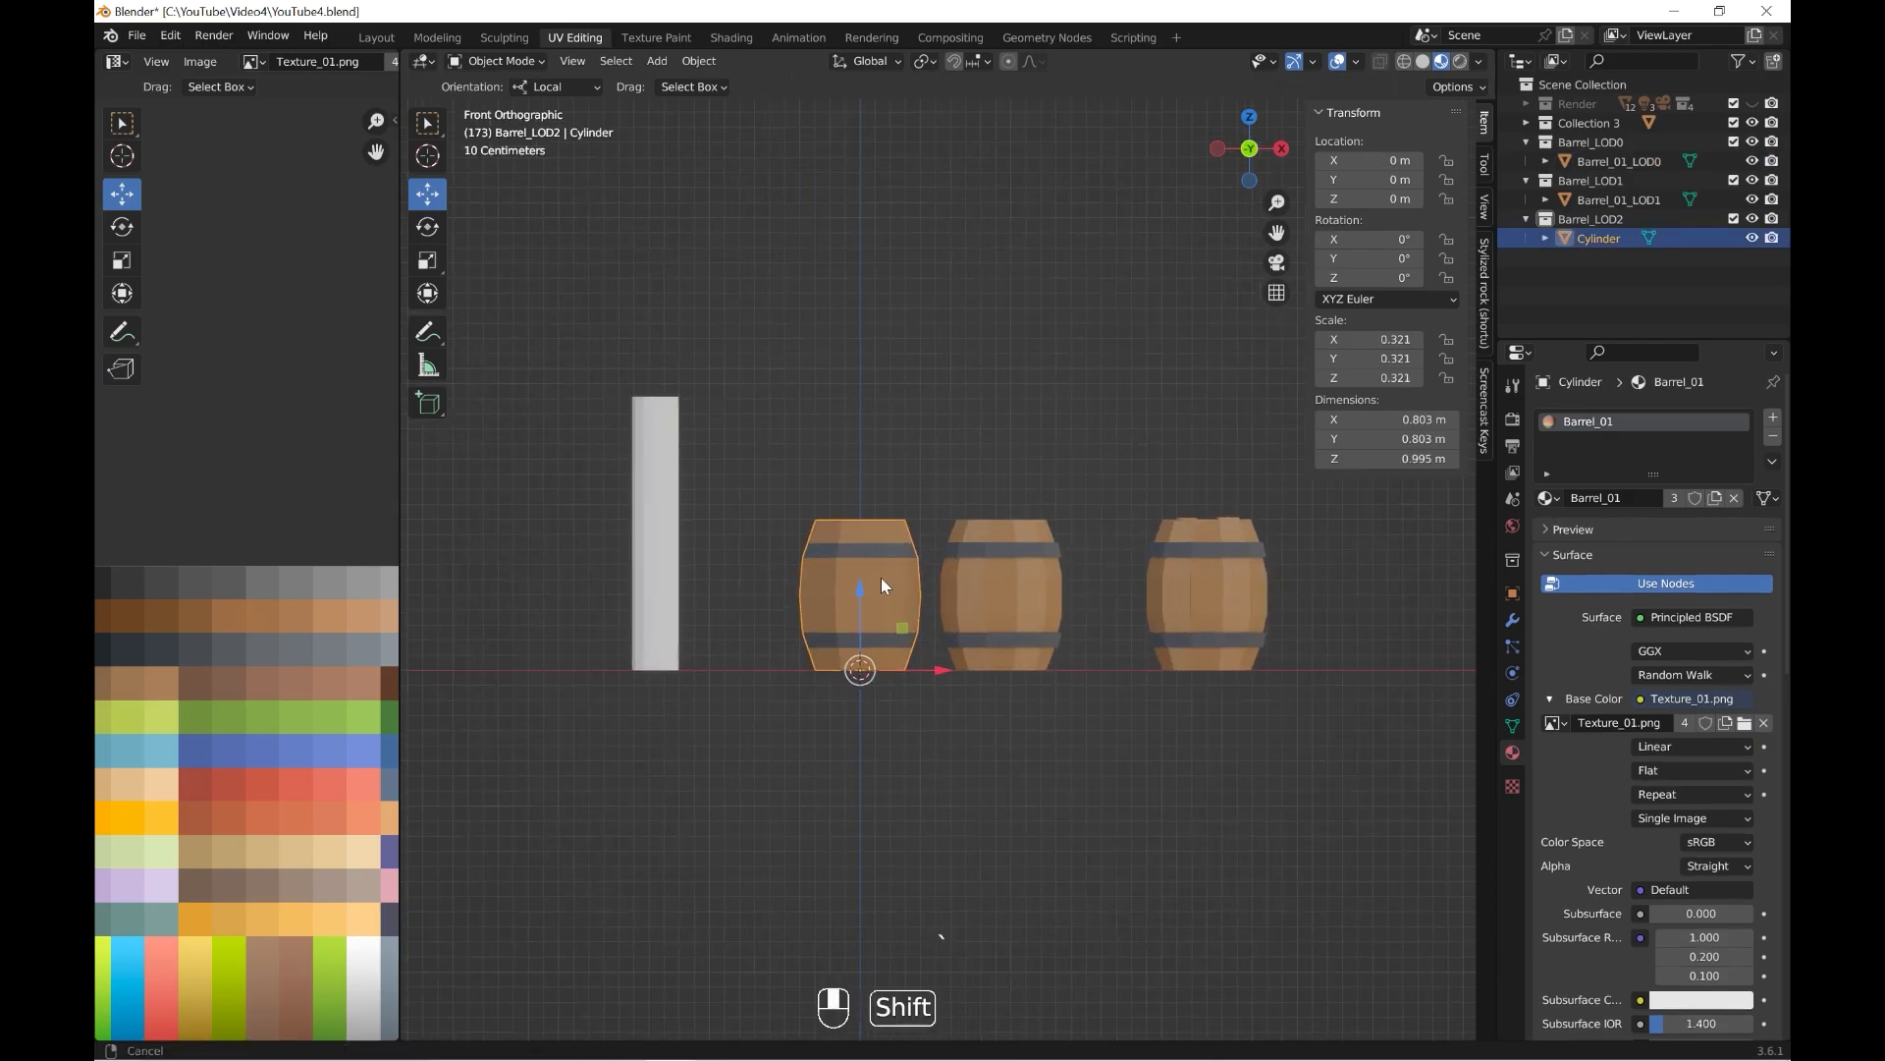
scroll(876, 579, up, 3)
click(544, 62)
click(500, 104)
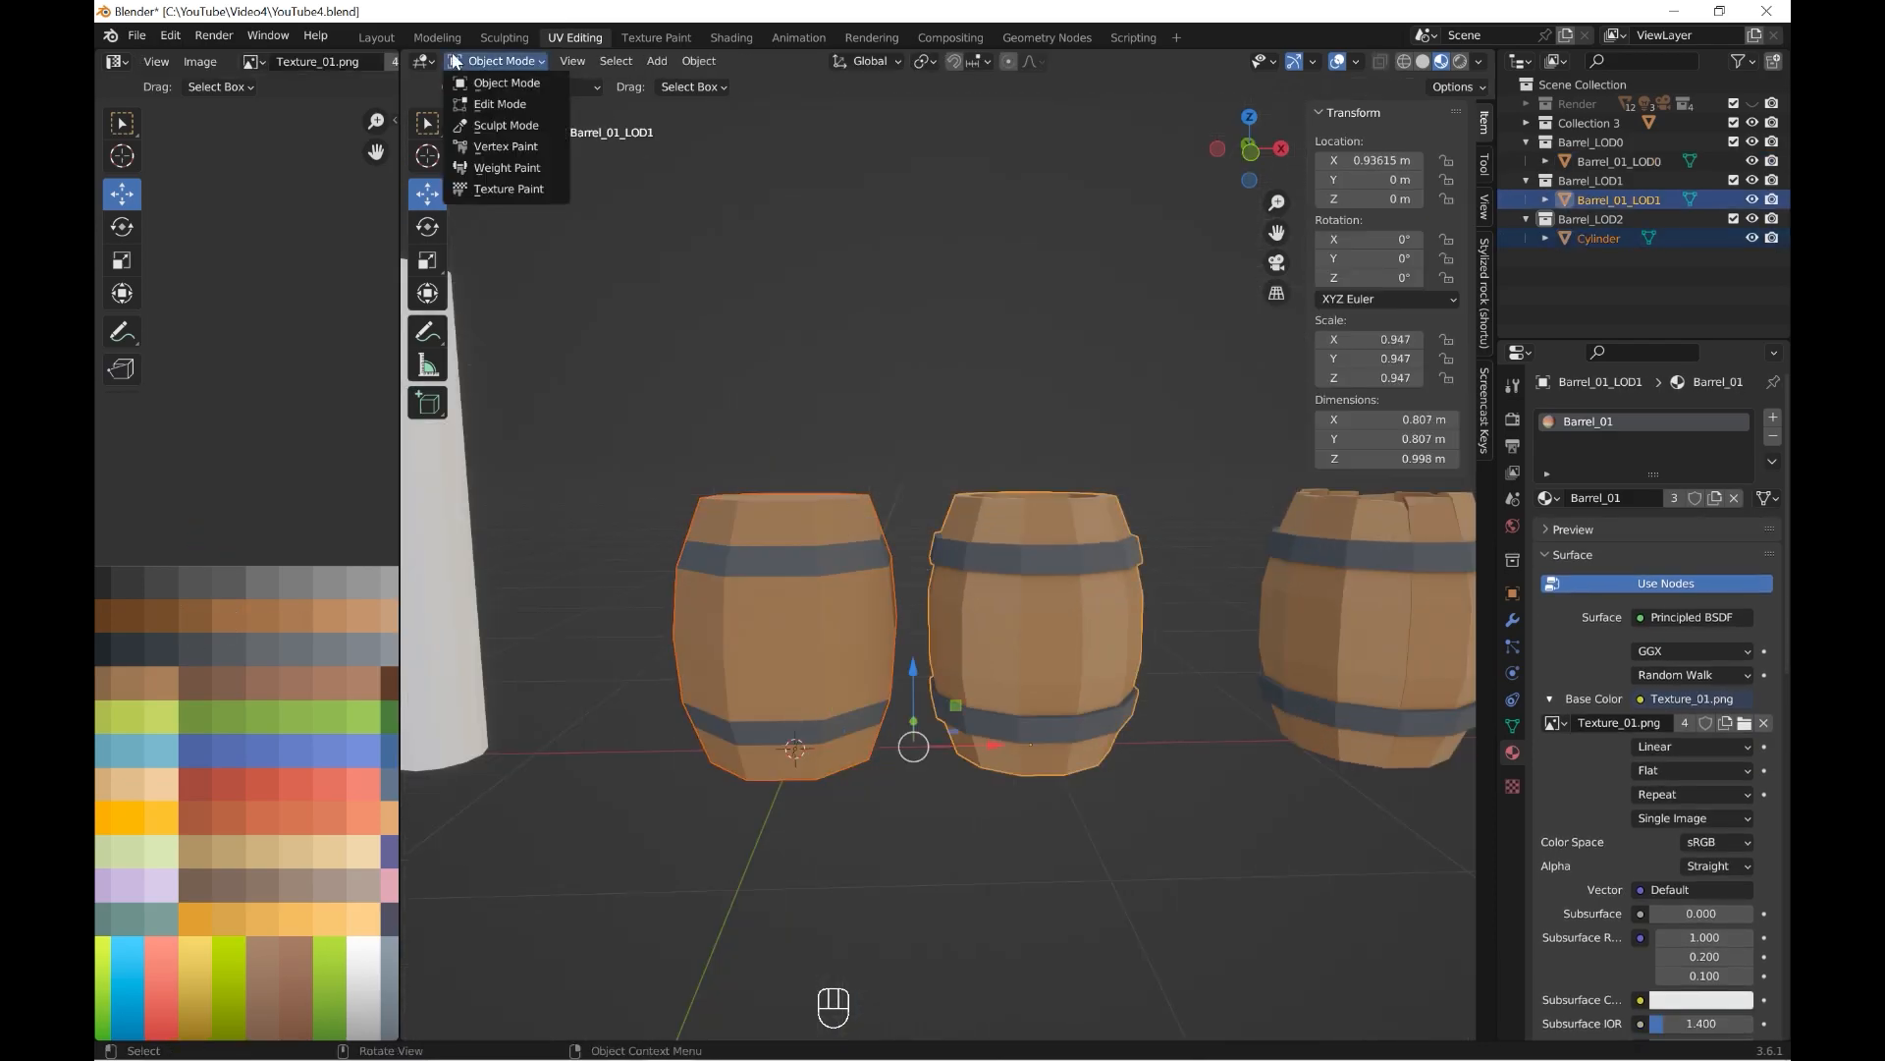
click(501, 61)
click(500, 104)
Select a wood face on Barrel_01_LOD1 and then the cylinder's faces to compare their swatches, and clear the selection.
click(1042, 597)
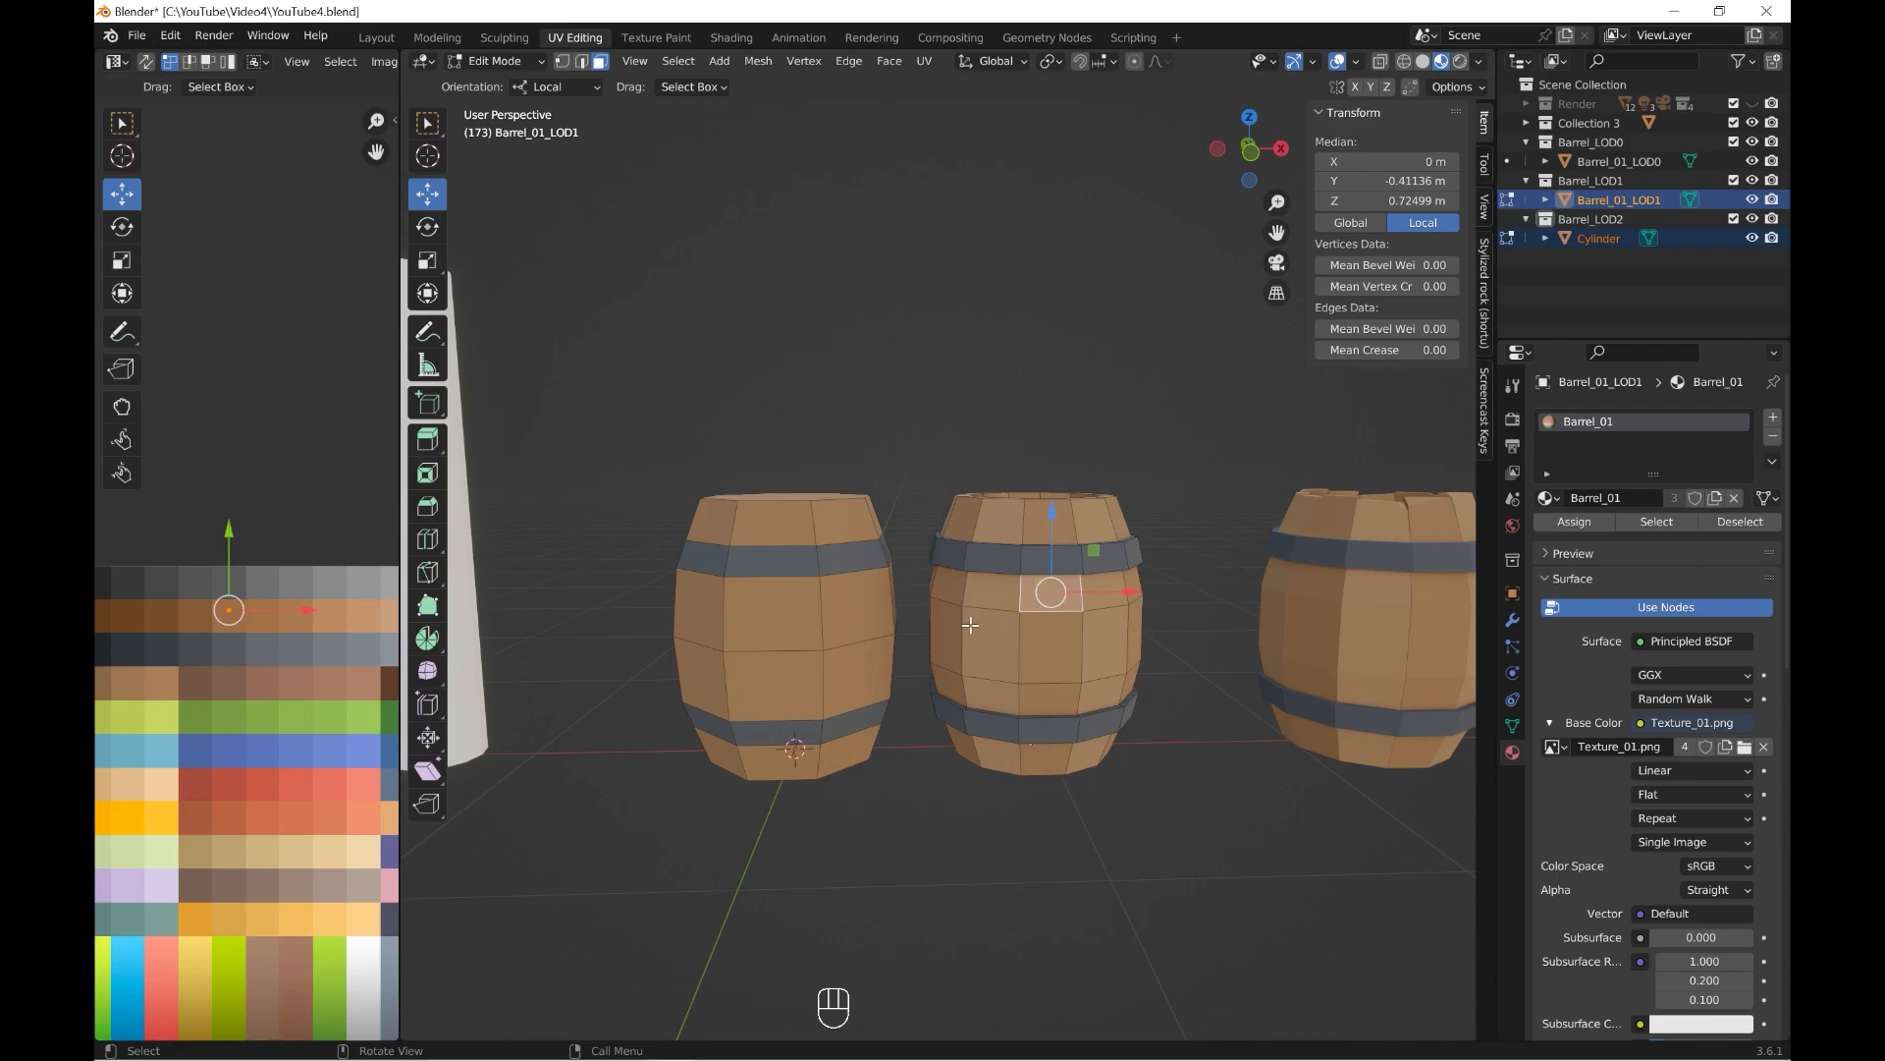
click(768, 611)
key(ctrl+KP_Add)
key(ctrl+KP_Add)
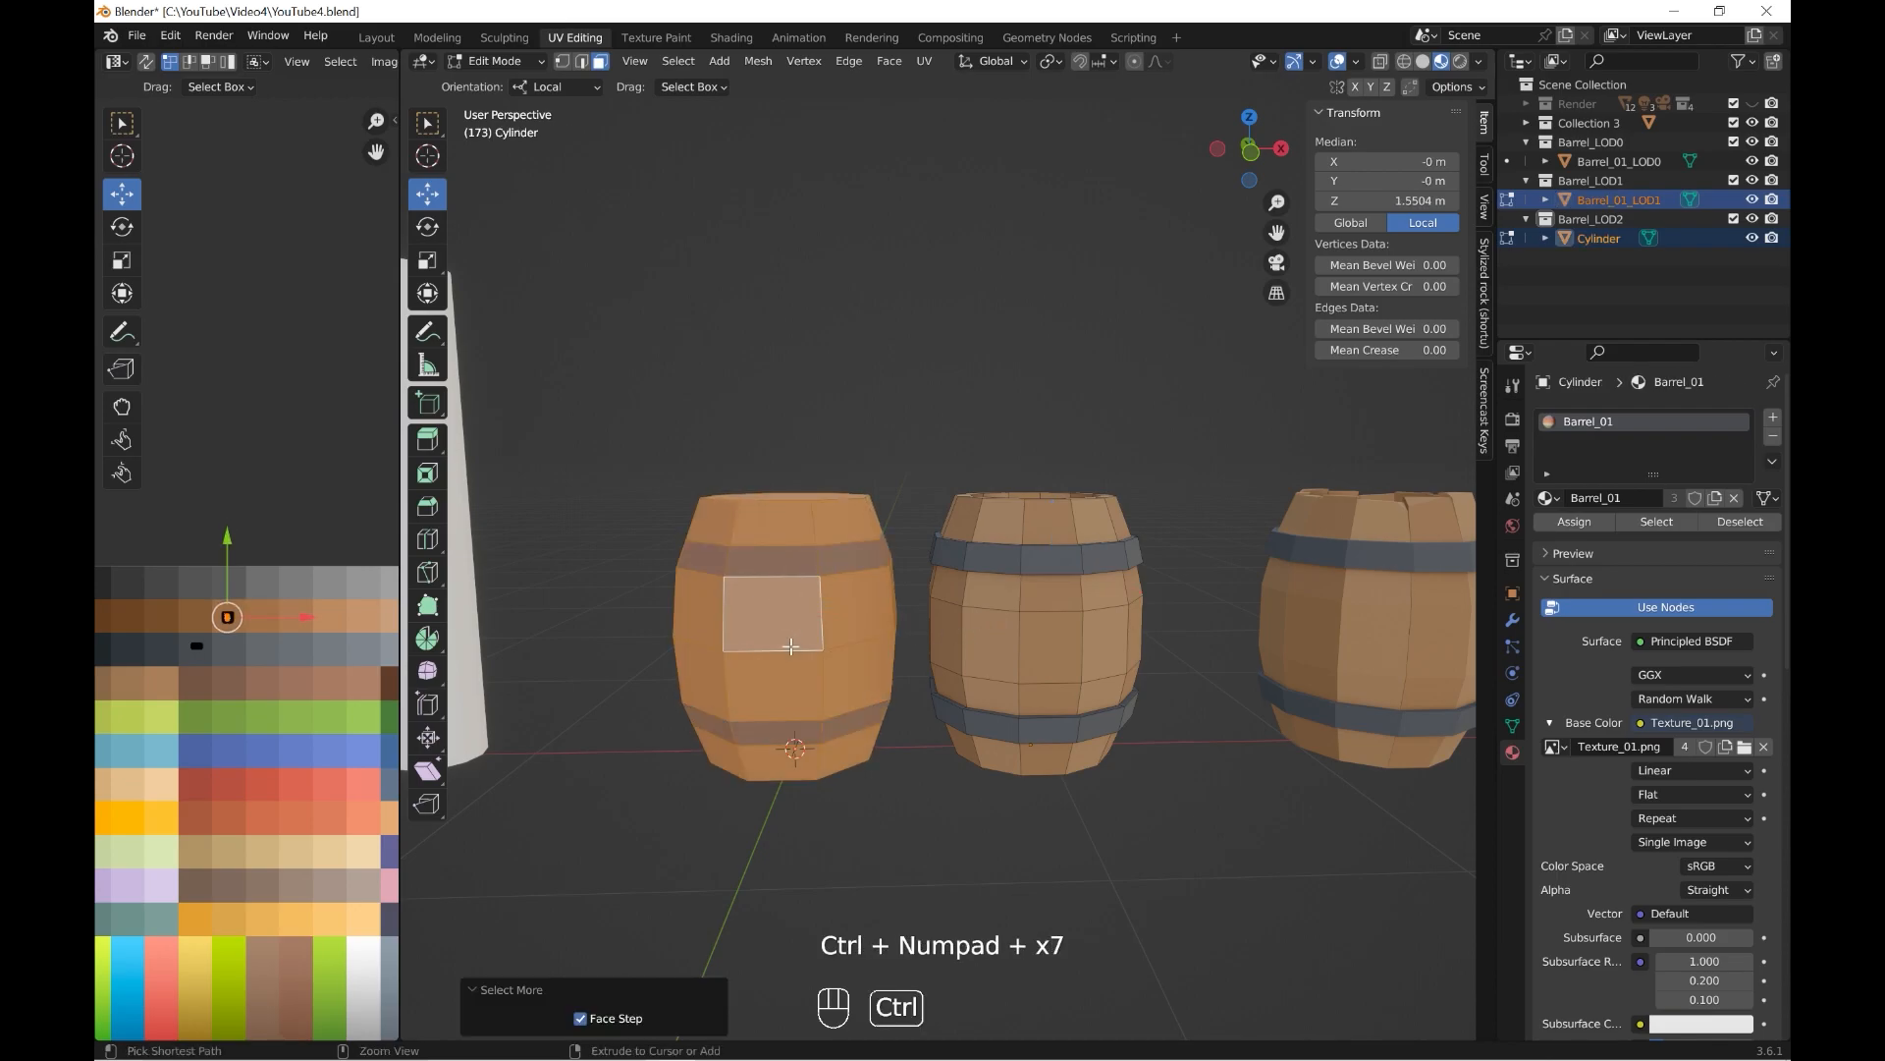
click(1049, 594)
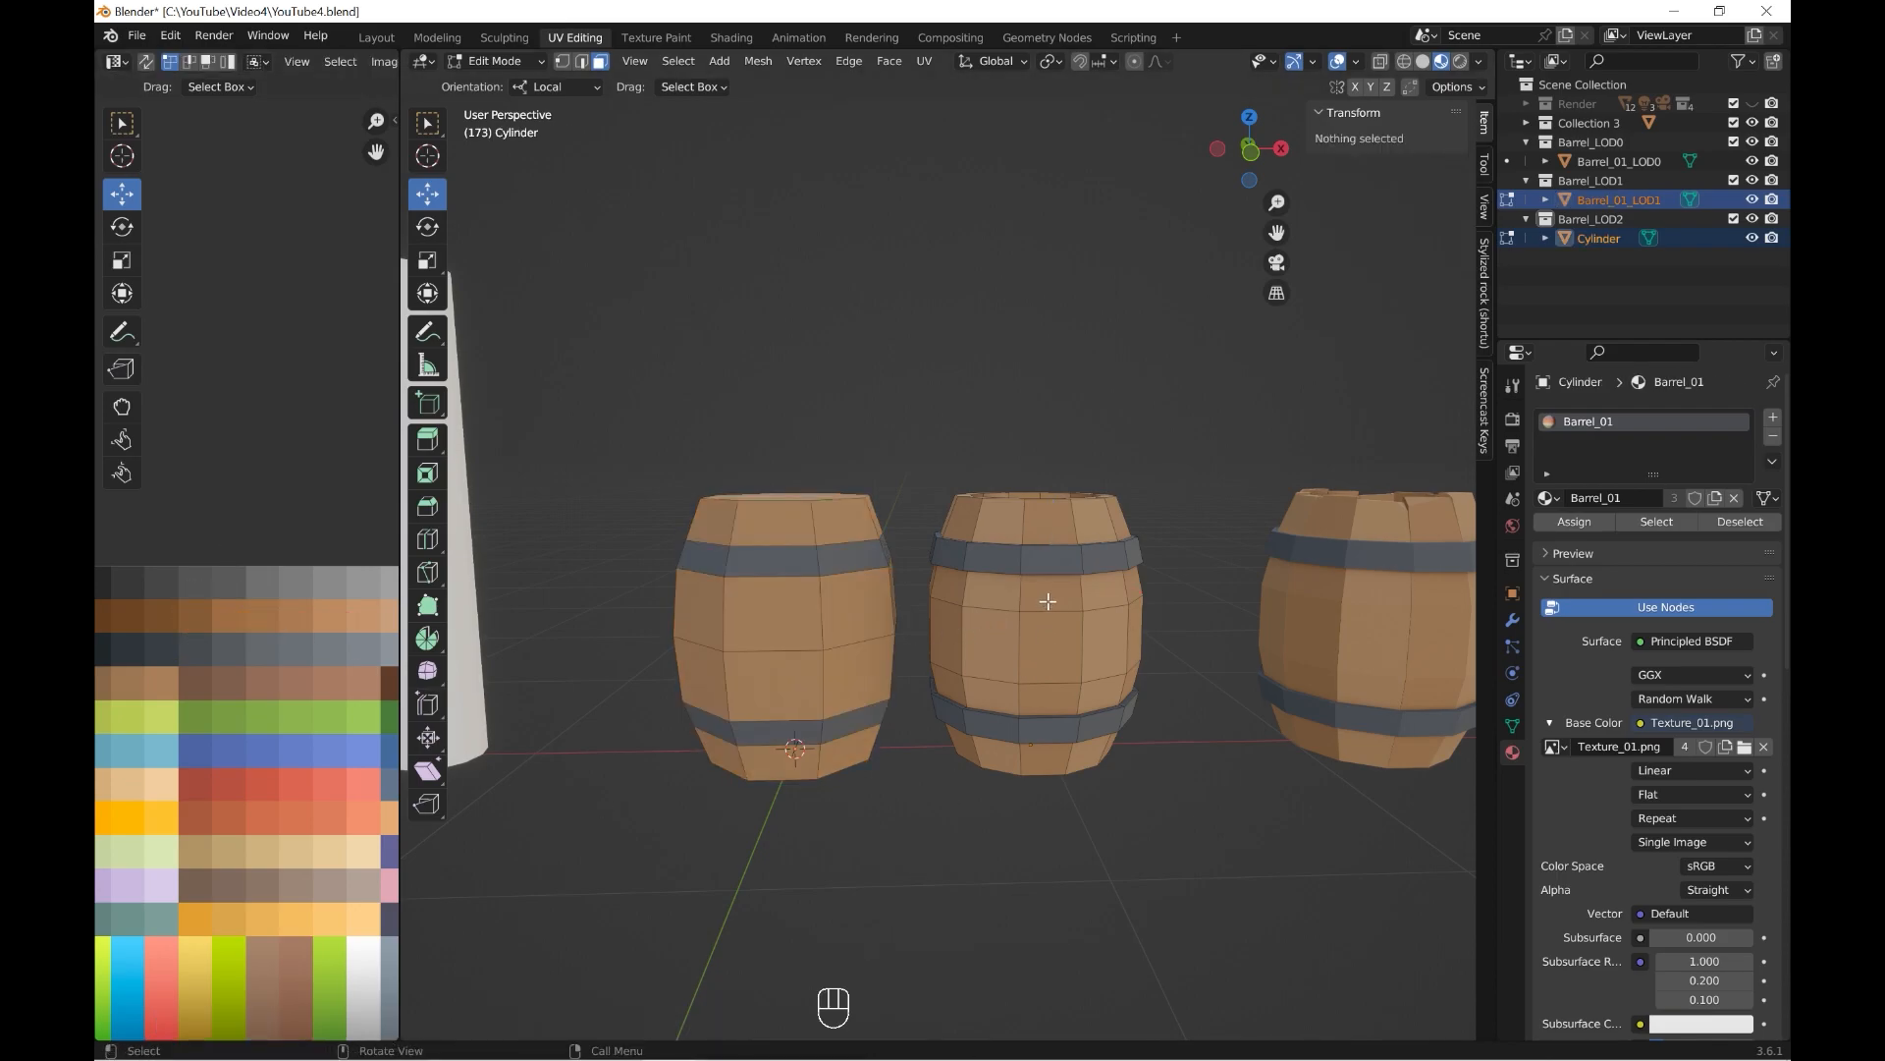
Select the cylinder's front column of wood faces and move their UVs onto the neighbouring darker brown swatch.
click(773, 601)
shift+click(773, 688)
shift+click(781, 761)
drag(263, 615, 223, 613)
click(972, 841)
Darken the wood column on the cylinder's negative X side by moving its UVs one brown swatch over.
scroll(976, 842, down, 3)
shift+middle_drag(977, 841, 914, 810)
middle_drag(913, 810, 972, 825)
shift+click(810, 673)
drag(265, 614, 227, 619)
Move the UVs of the wood column on the cylinder's positive X side one swatch darker and return to Object Mode.
middle_drag(988, 657, 667, 752)
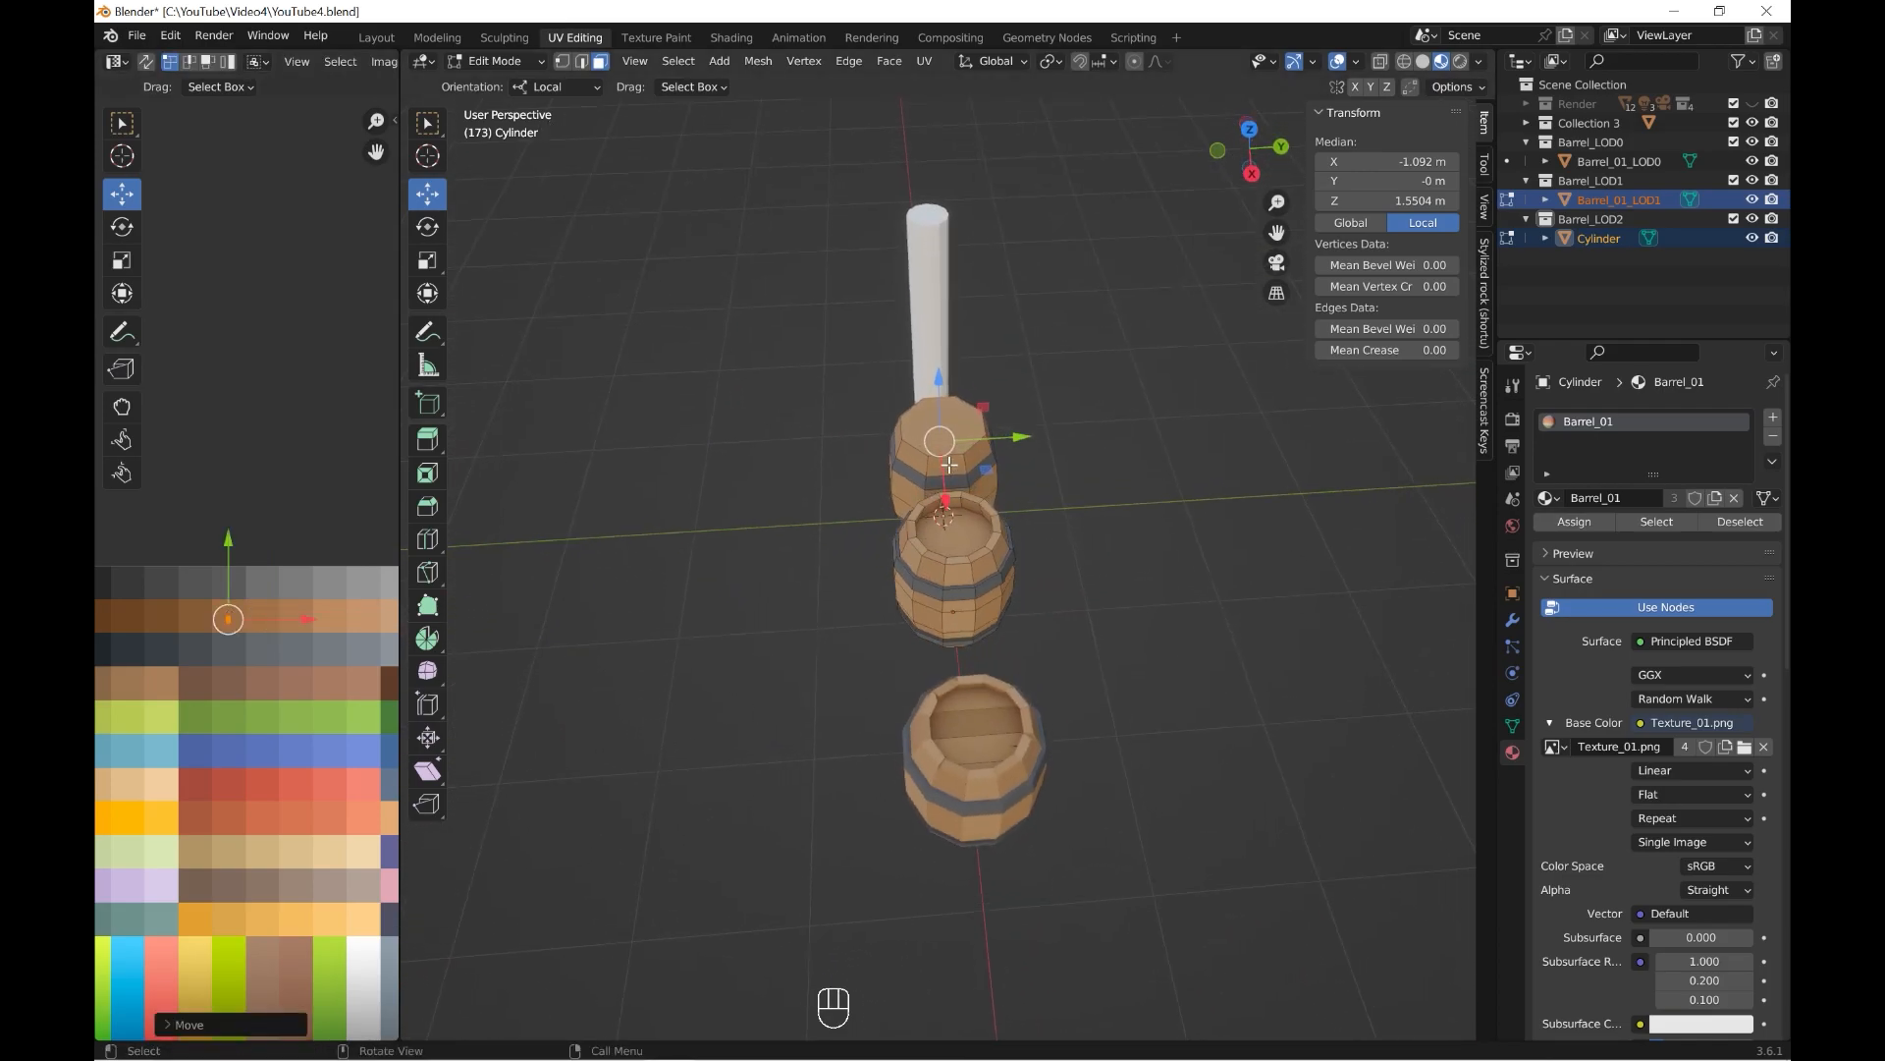
middle_drag(950, 463, 1041, 502)
scroll(982, 477, up, 4)
click(798, 381)
shift+middle_drag(803, 531, 953, 530)
shift+click(952, 531)
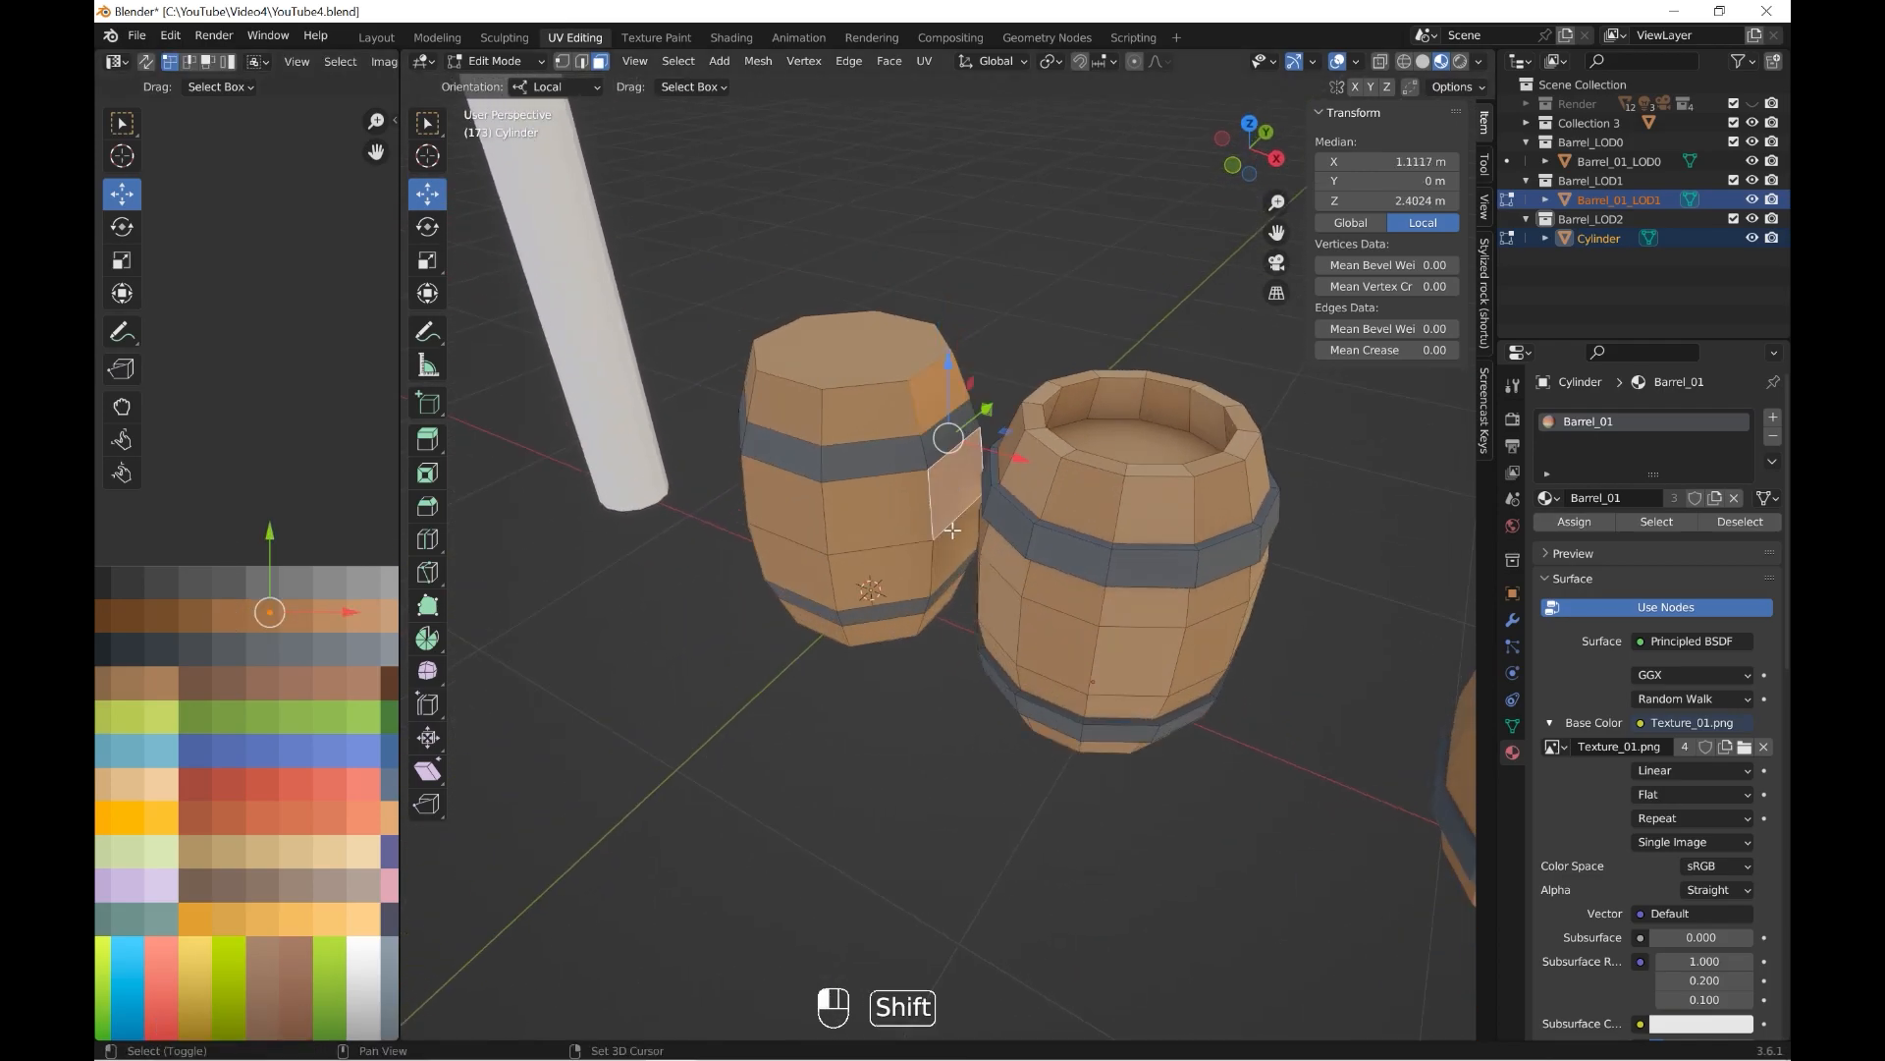
drag(269, 614, 238, 615)
click(511, 63)
click(505, 84)
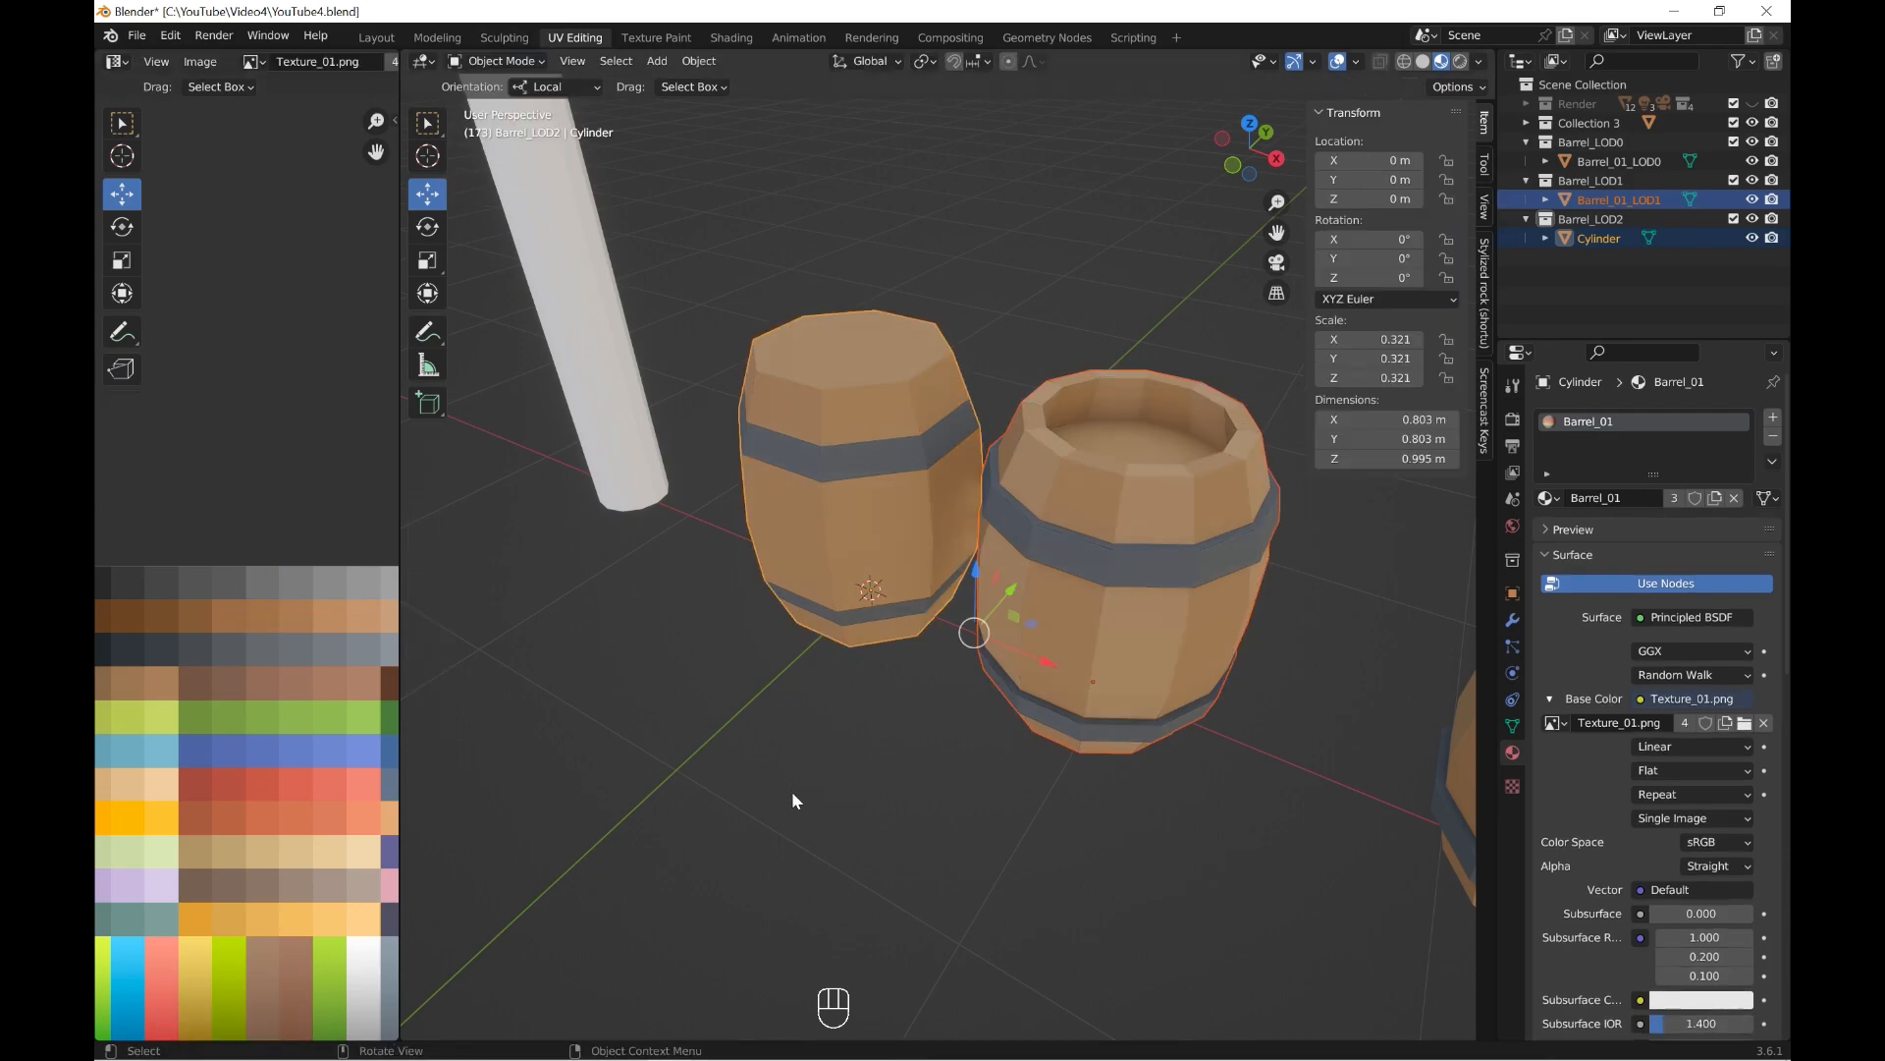
Deselect the objects and inspect the three coloured barrels side by side from several angles.
middle_drag(864, 856, 947, 782)
scroll(948, 783, down, 4)
scroll(947, 776, down, 5)
click(947, 775)
key(grave)
scroll(966, 689, down, 1)
middle_drag(968, 687, 986, 707)
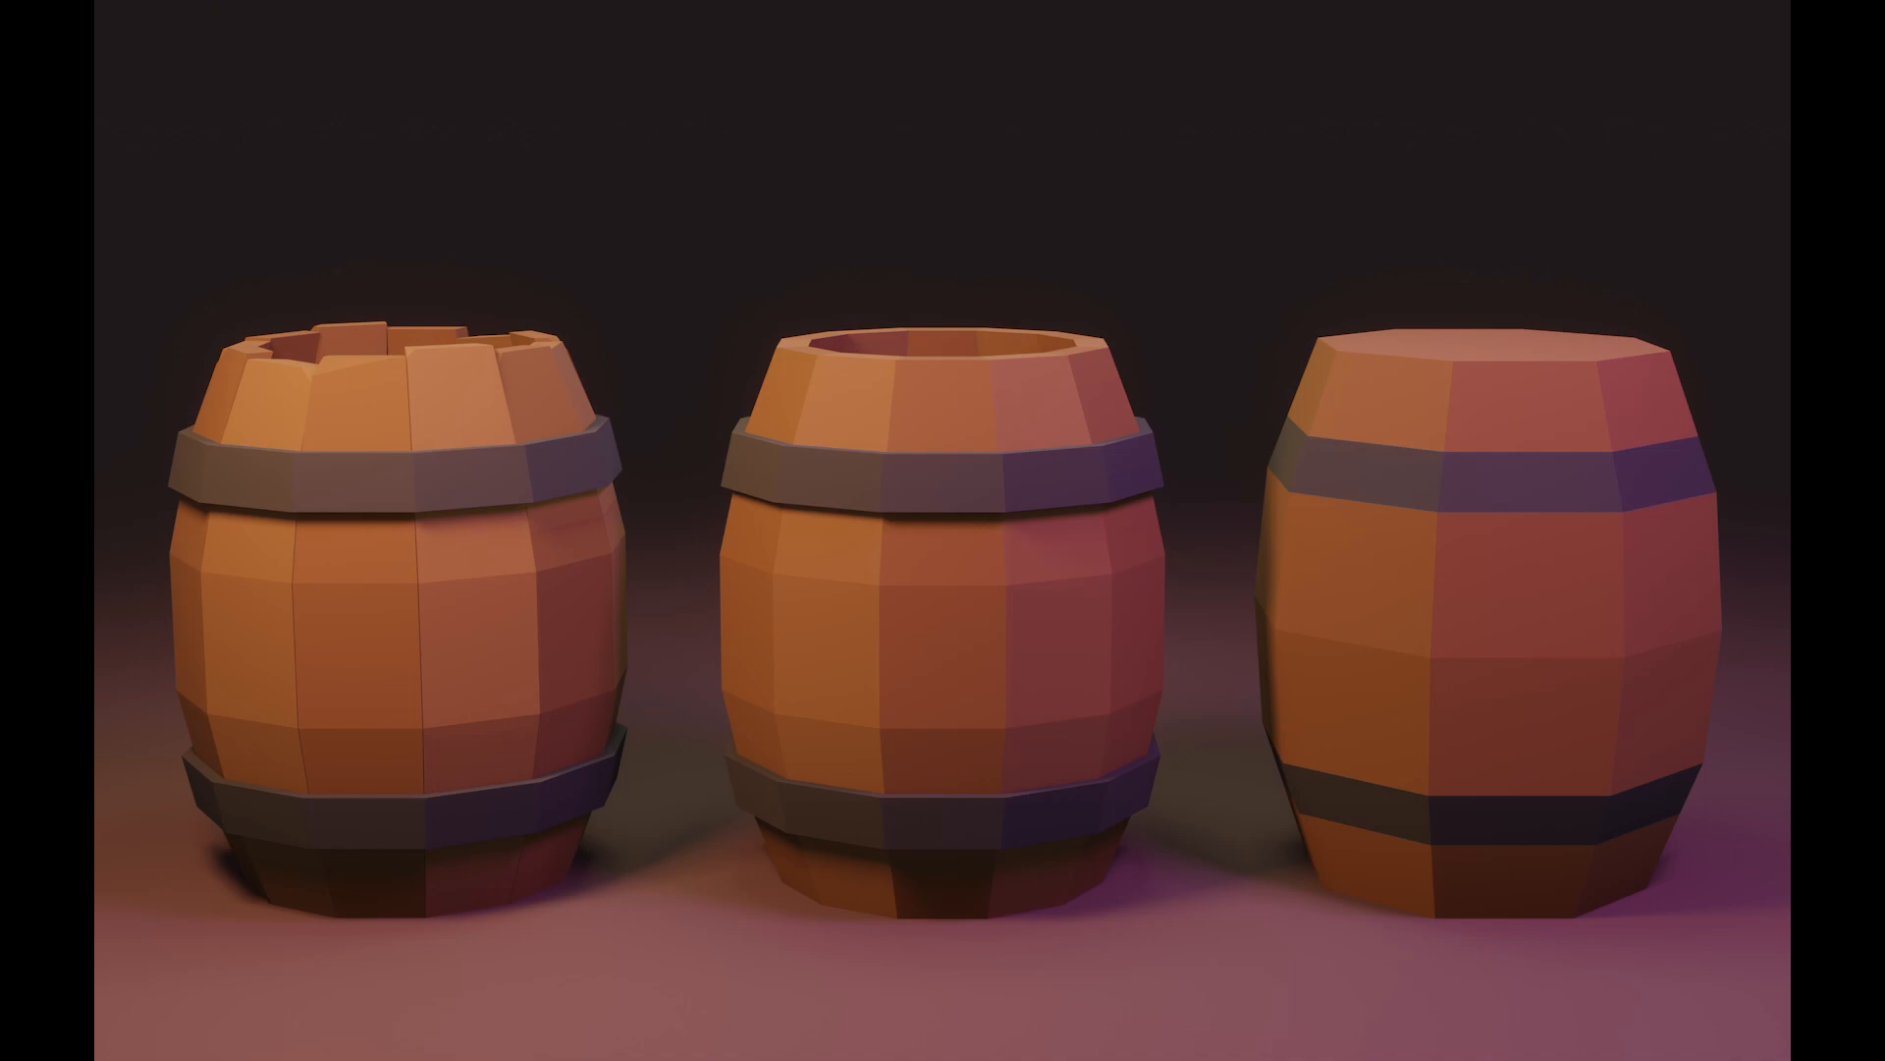